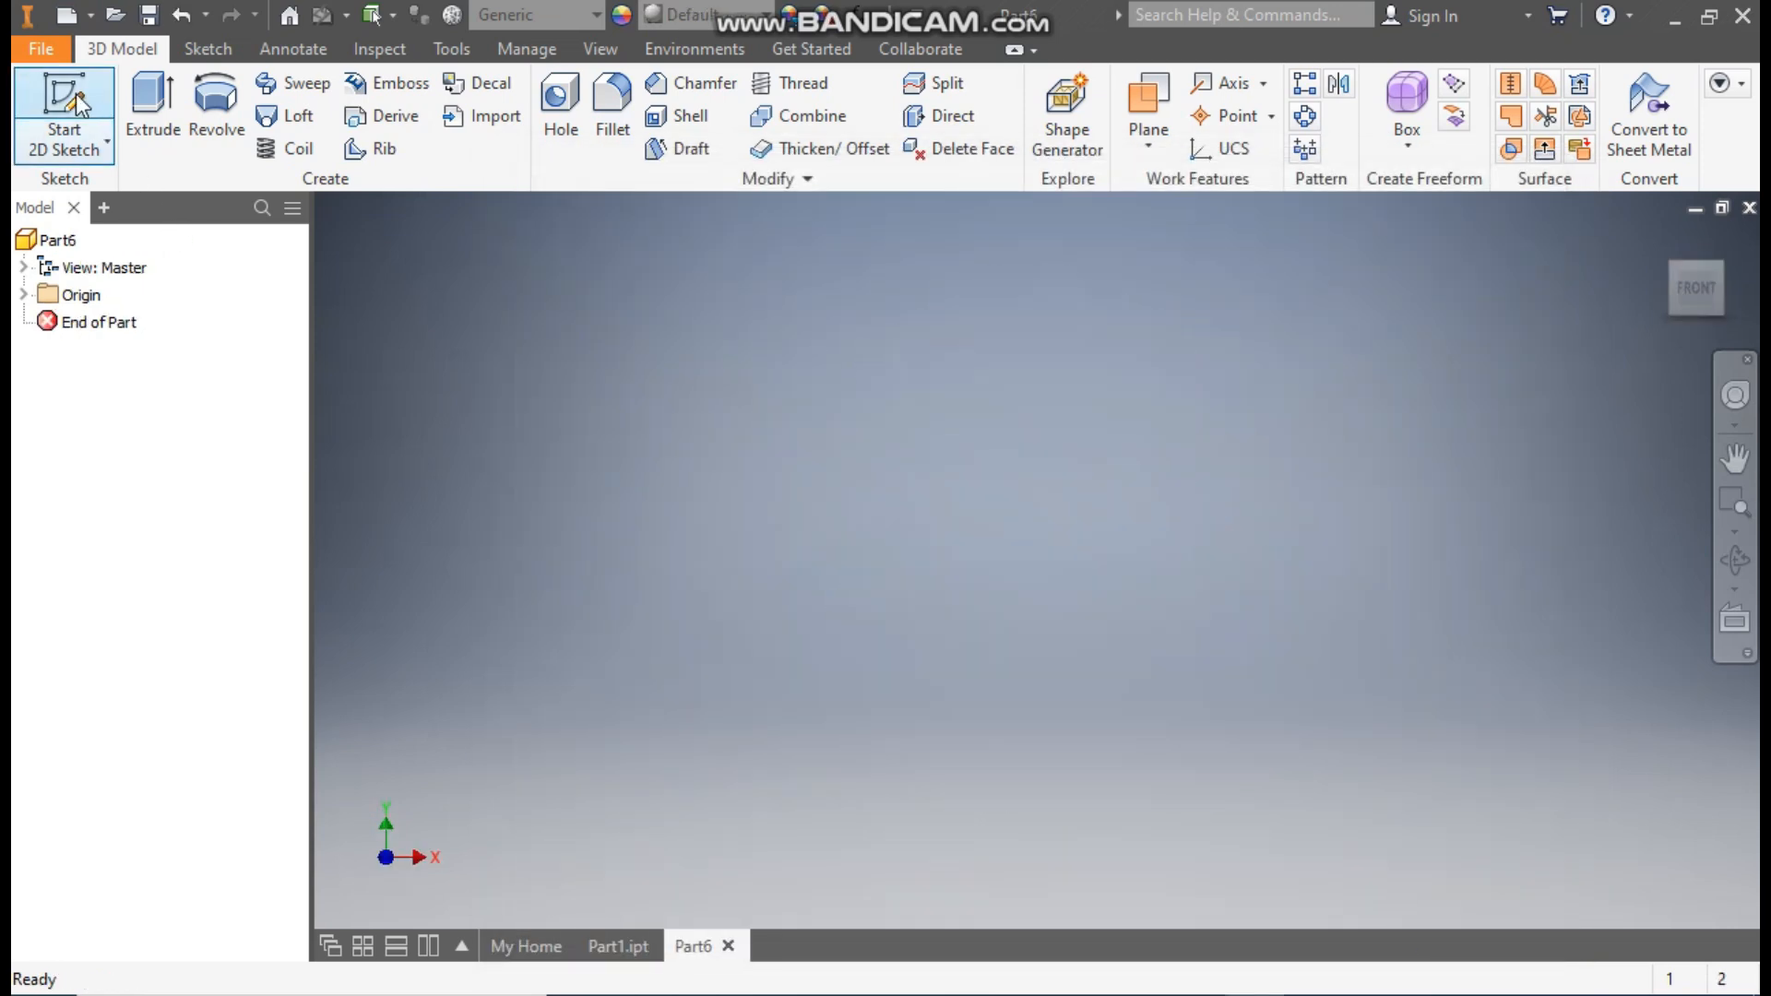
- Start a sketch on the XZ plane and draw a 105 mm diameter circle centred on the origin
left_click(76, 92)
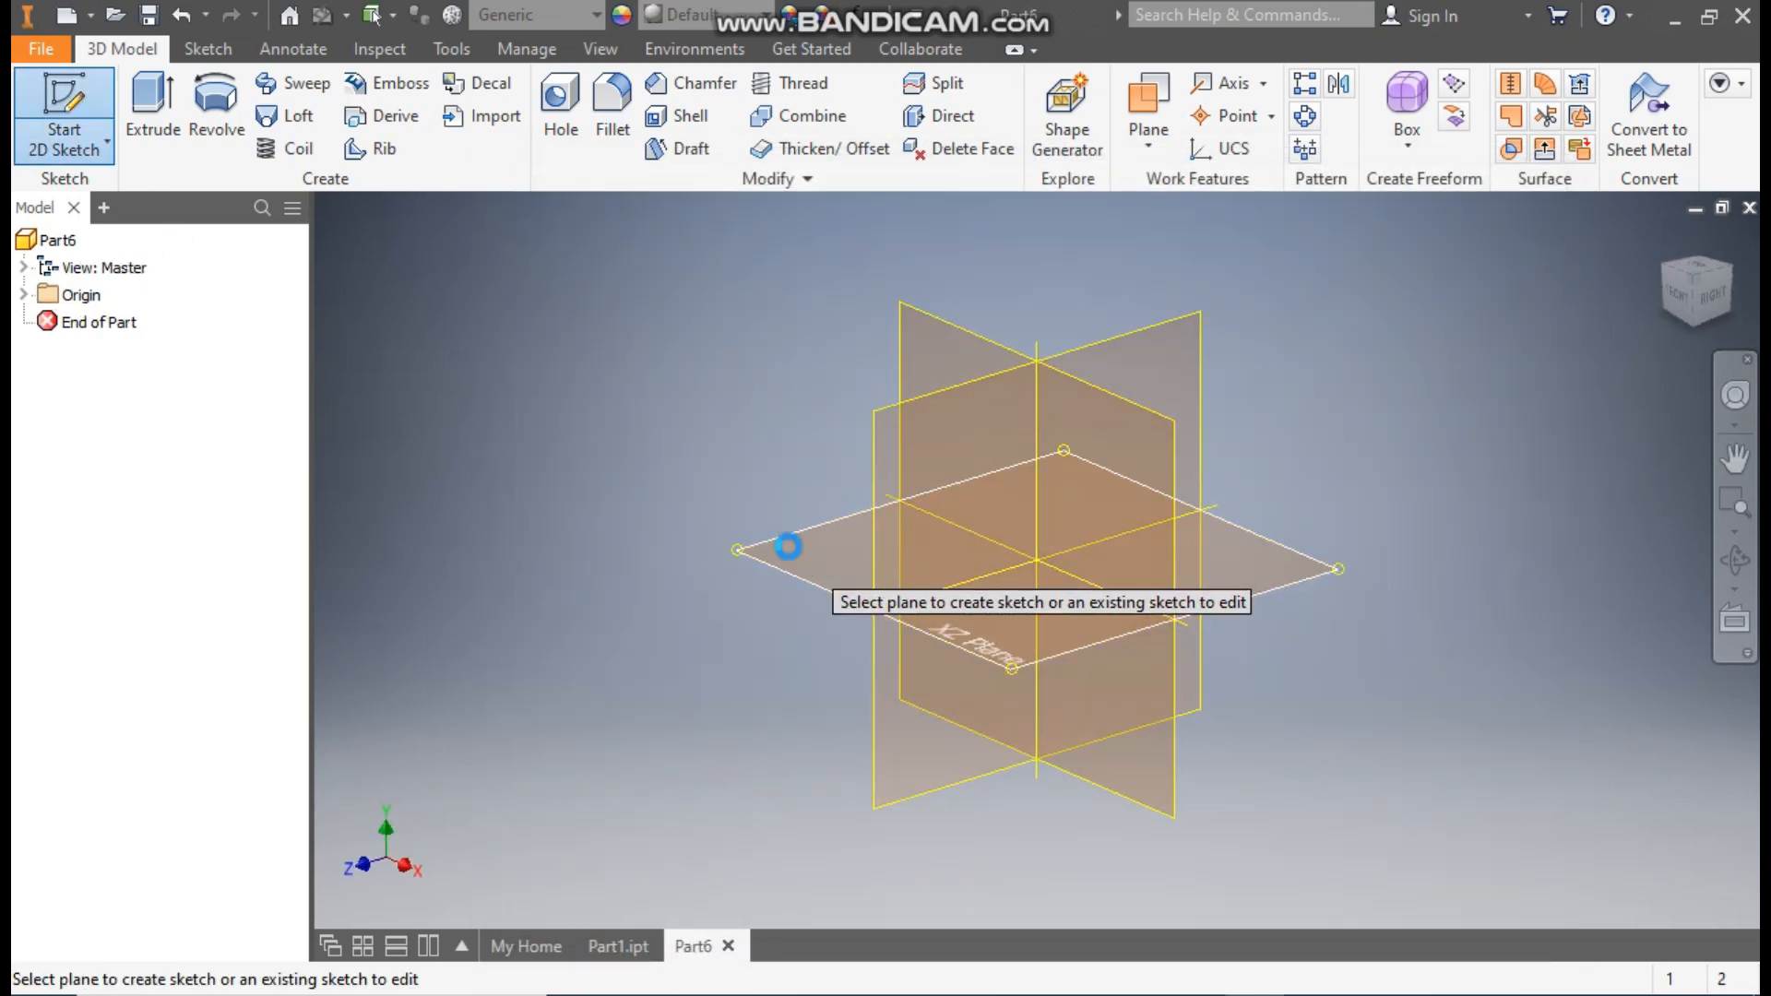
left_click(788, 546)
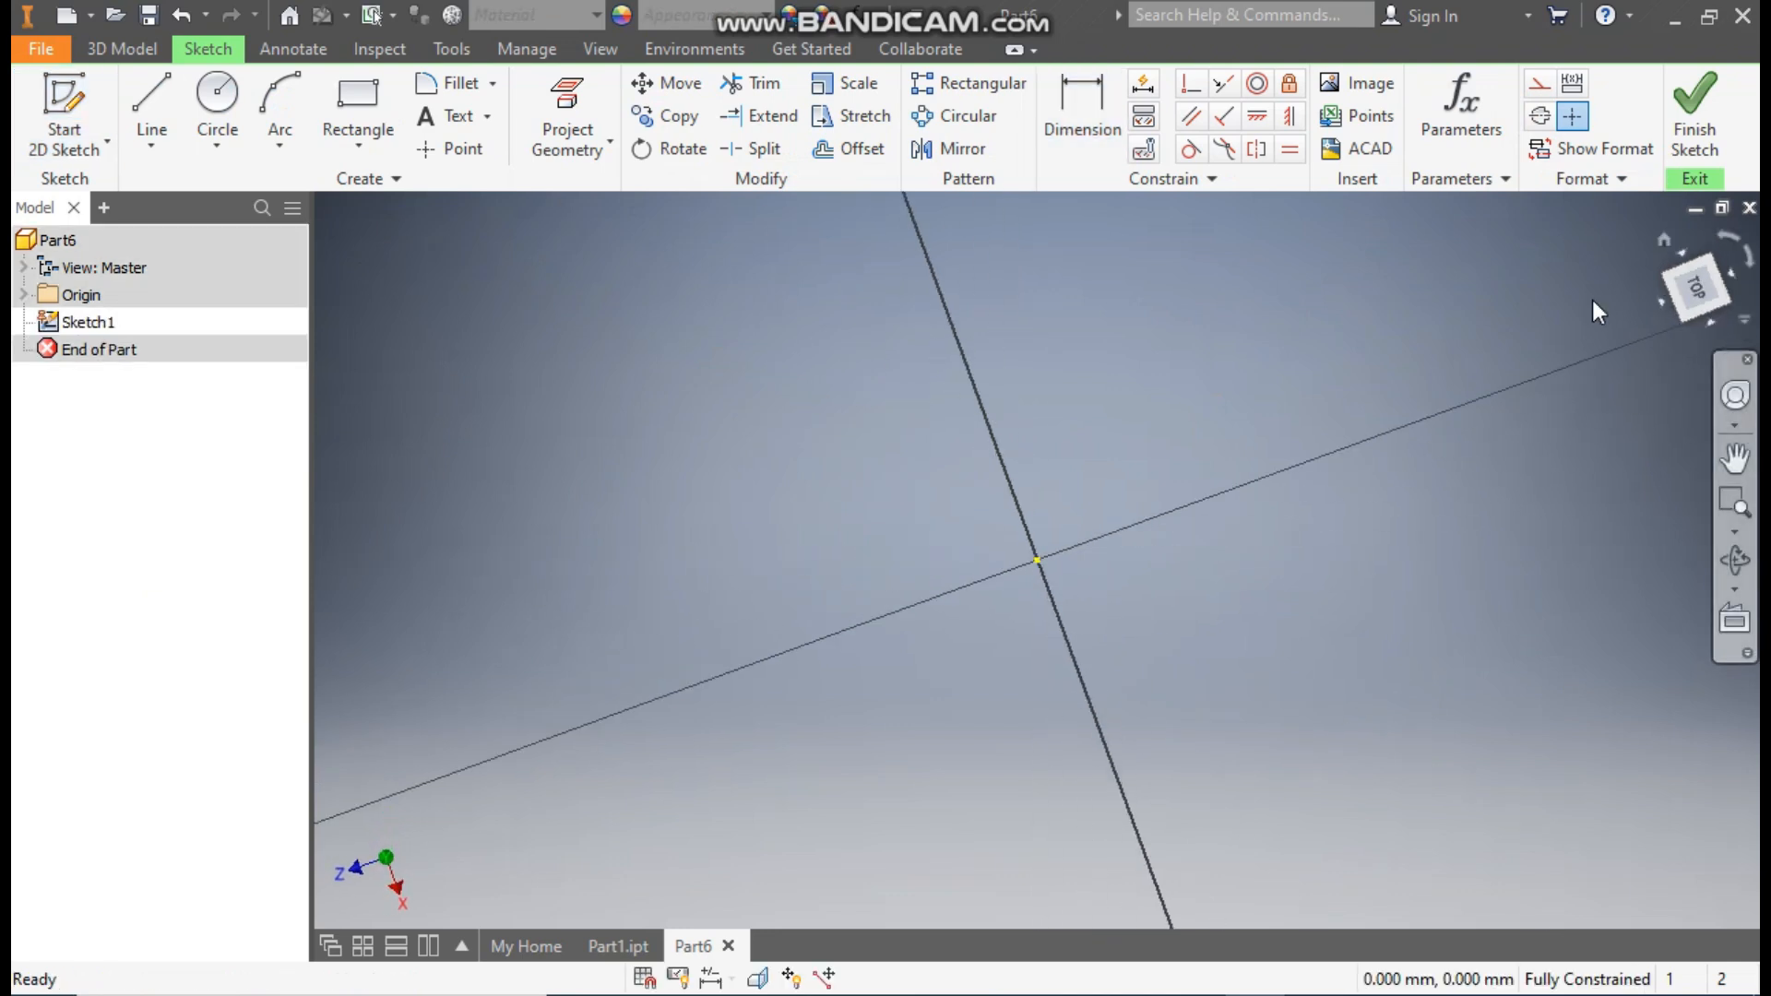
left_click(219, 95)
left_click(1036, 560)
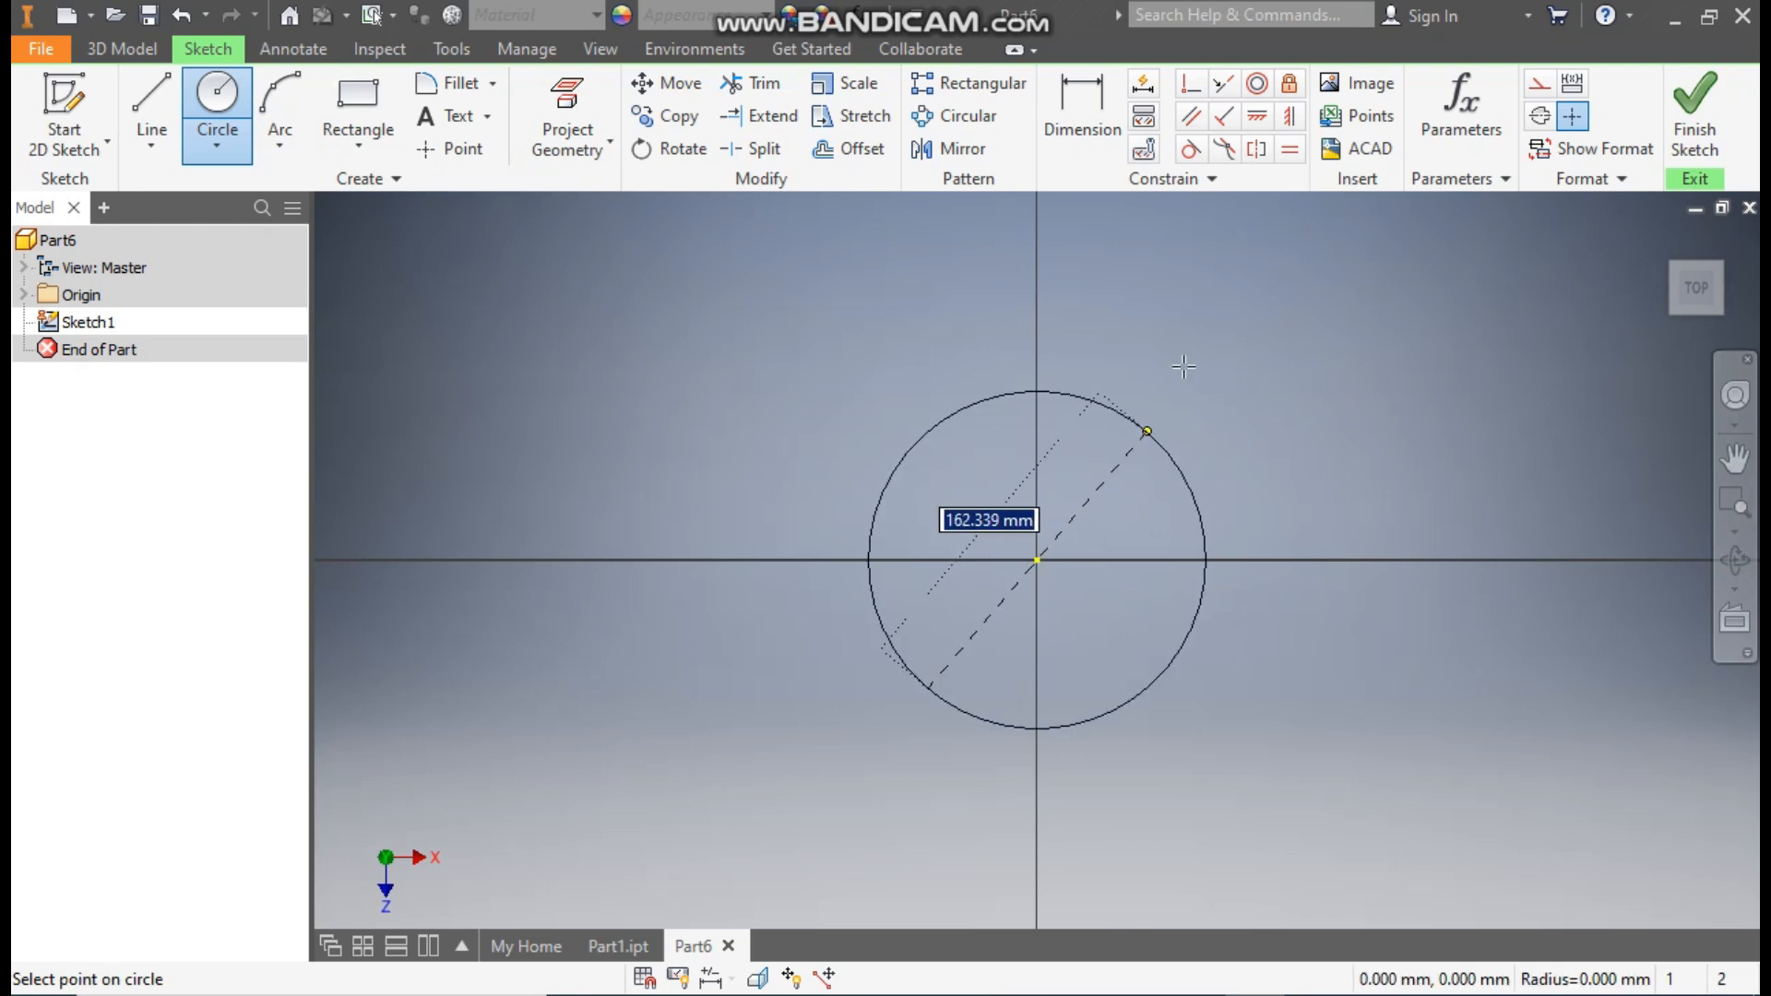
type("1")
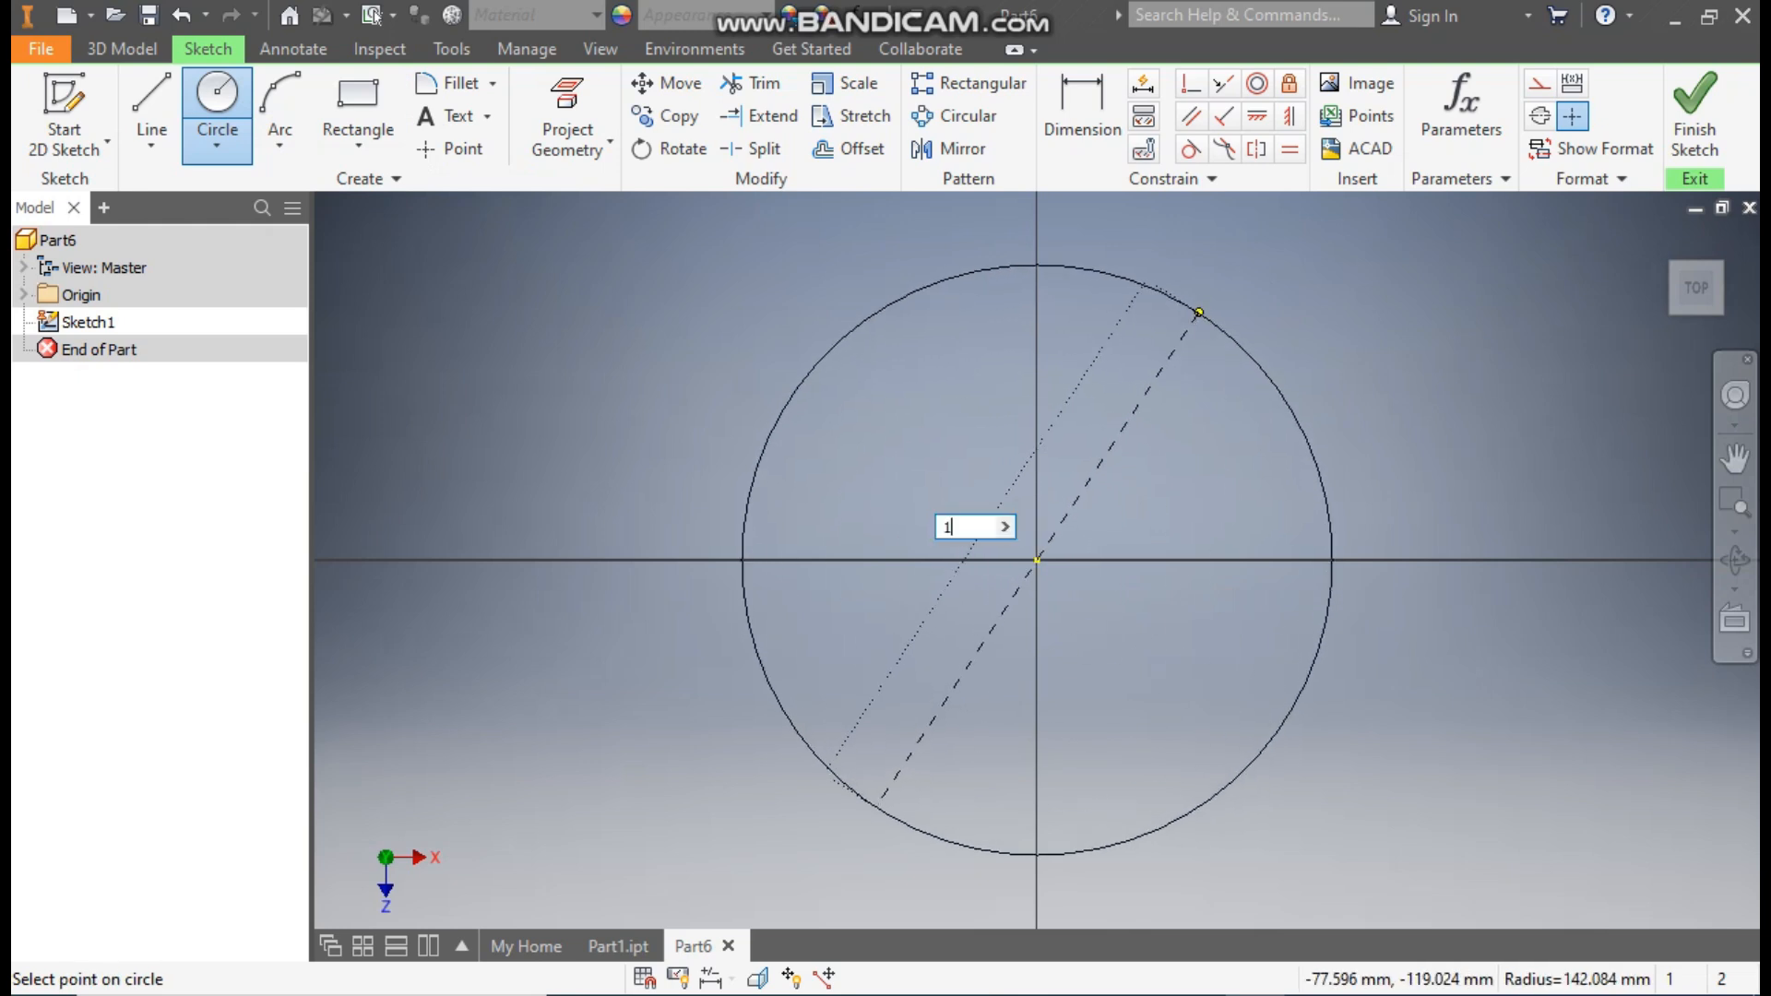
type("05")
key("Return")
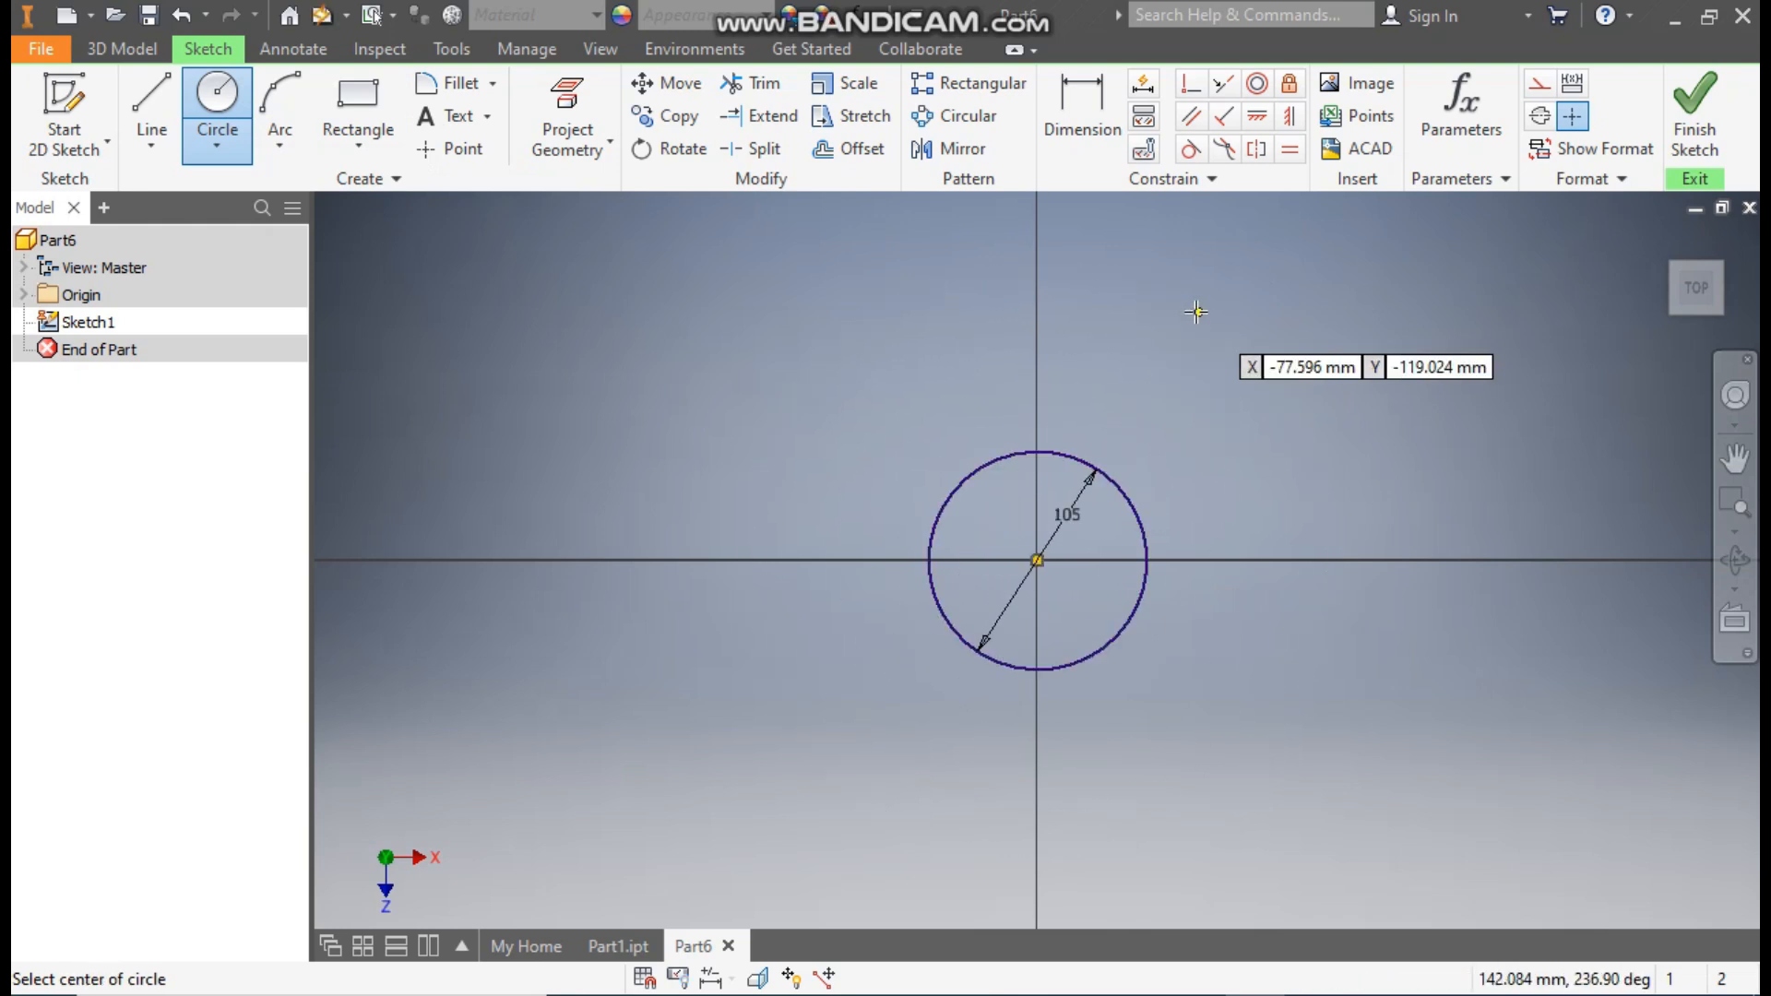
- Extrude the 105 mm circle 7.5 mm upward into a solid base disc
left_click(105, 58)
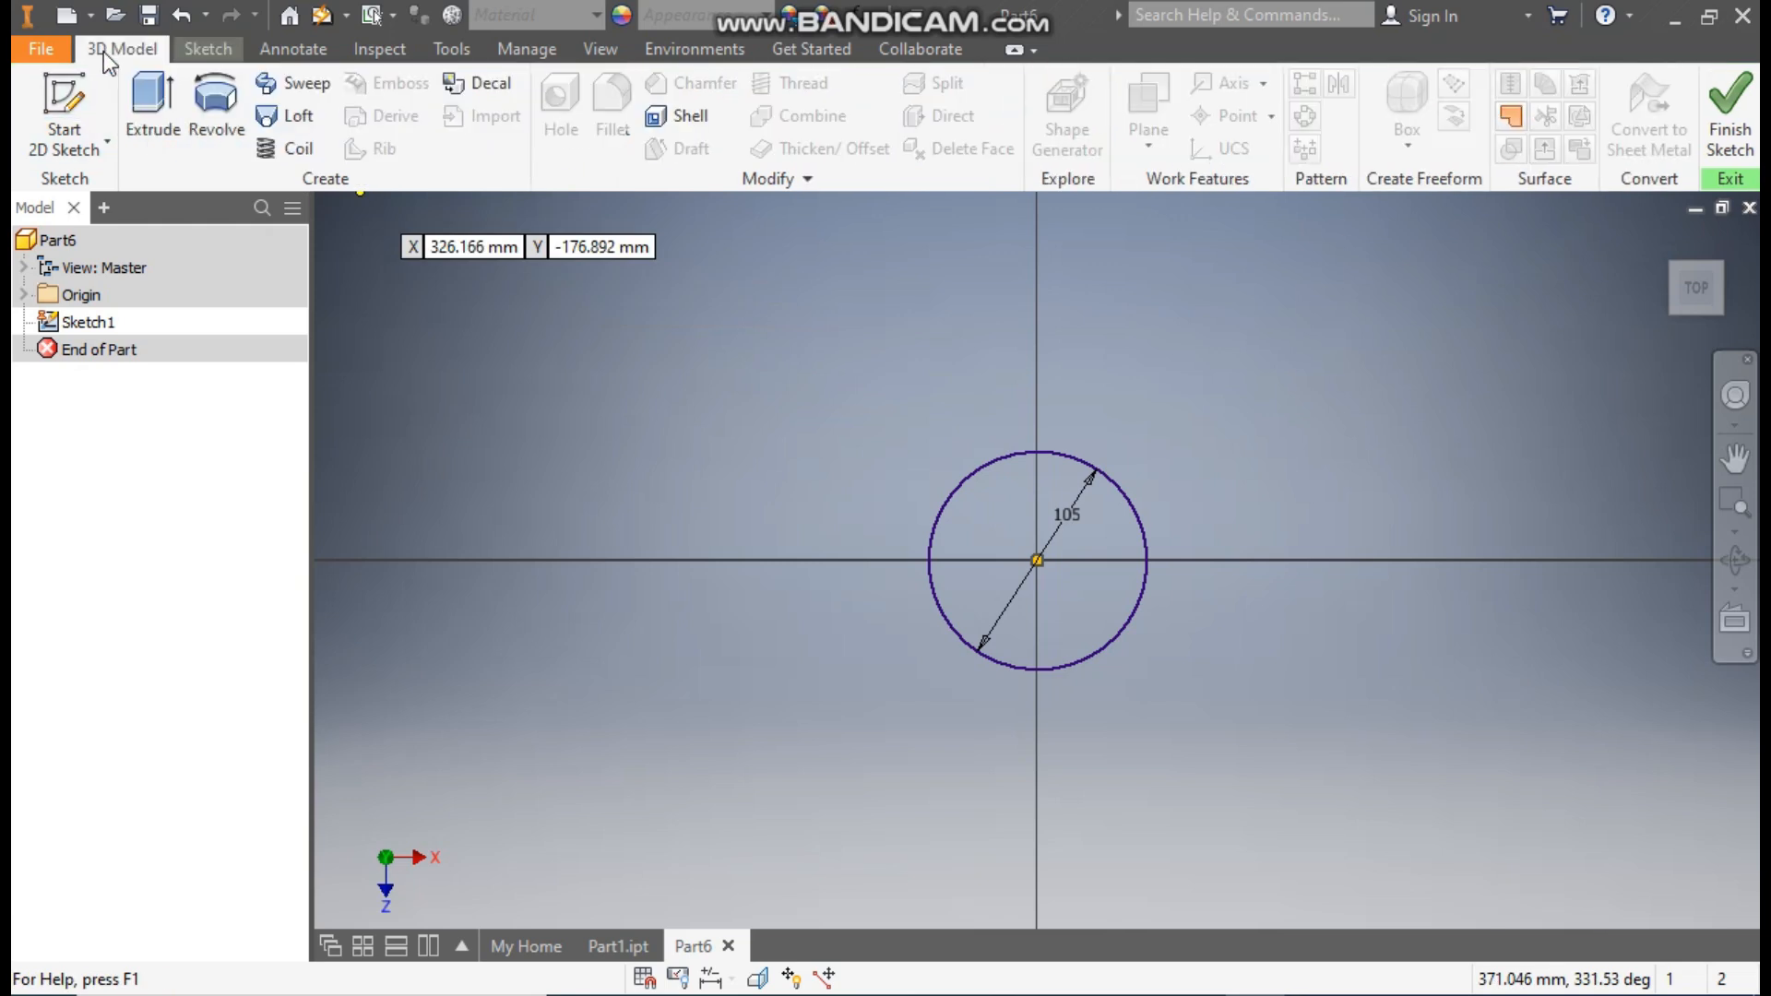
left_click(166, 118)
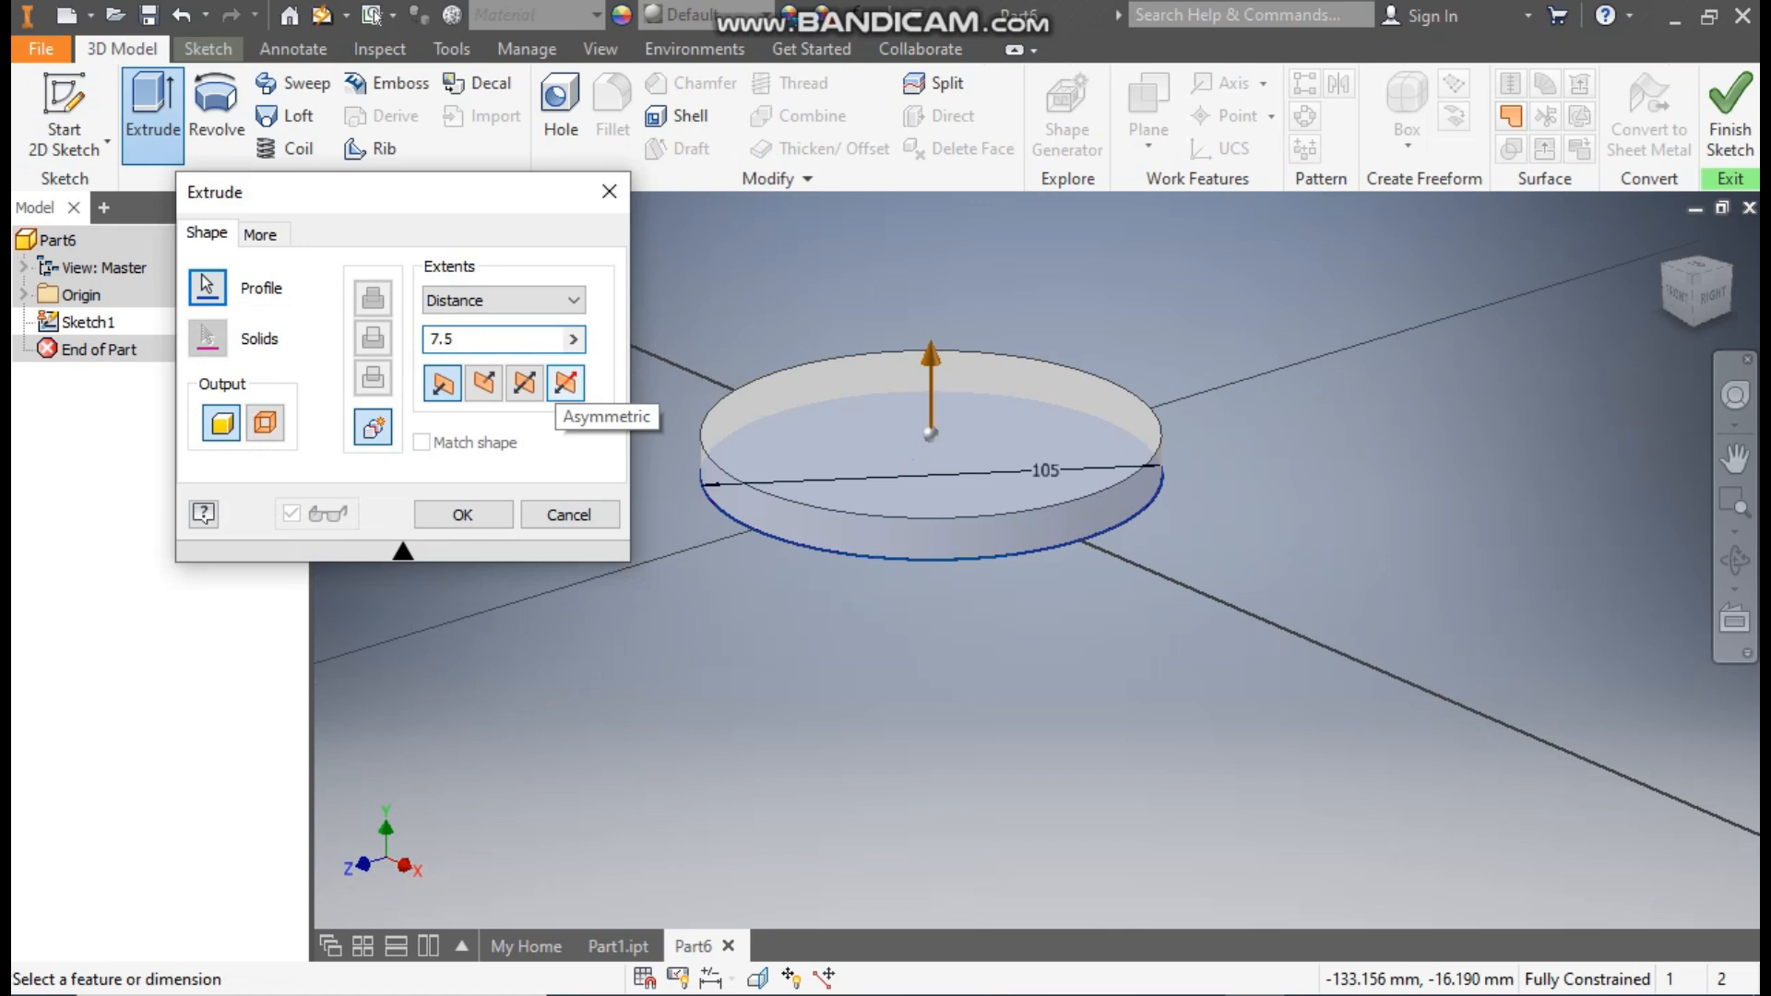
left_click(476, 514)
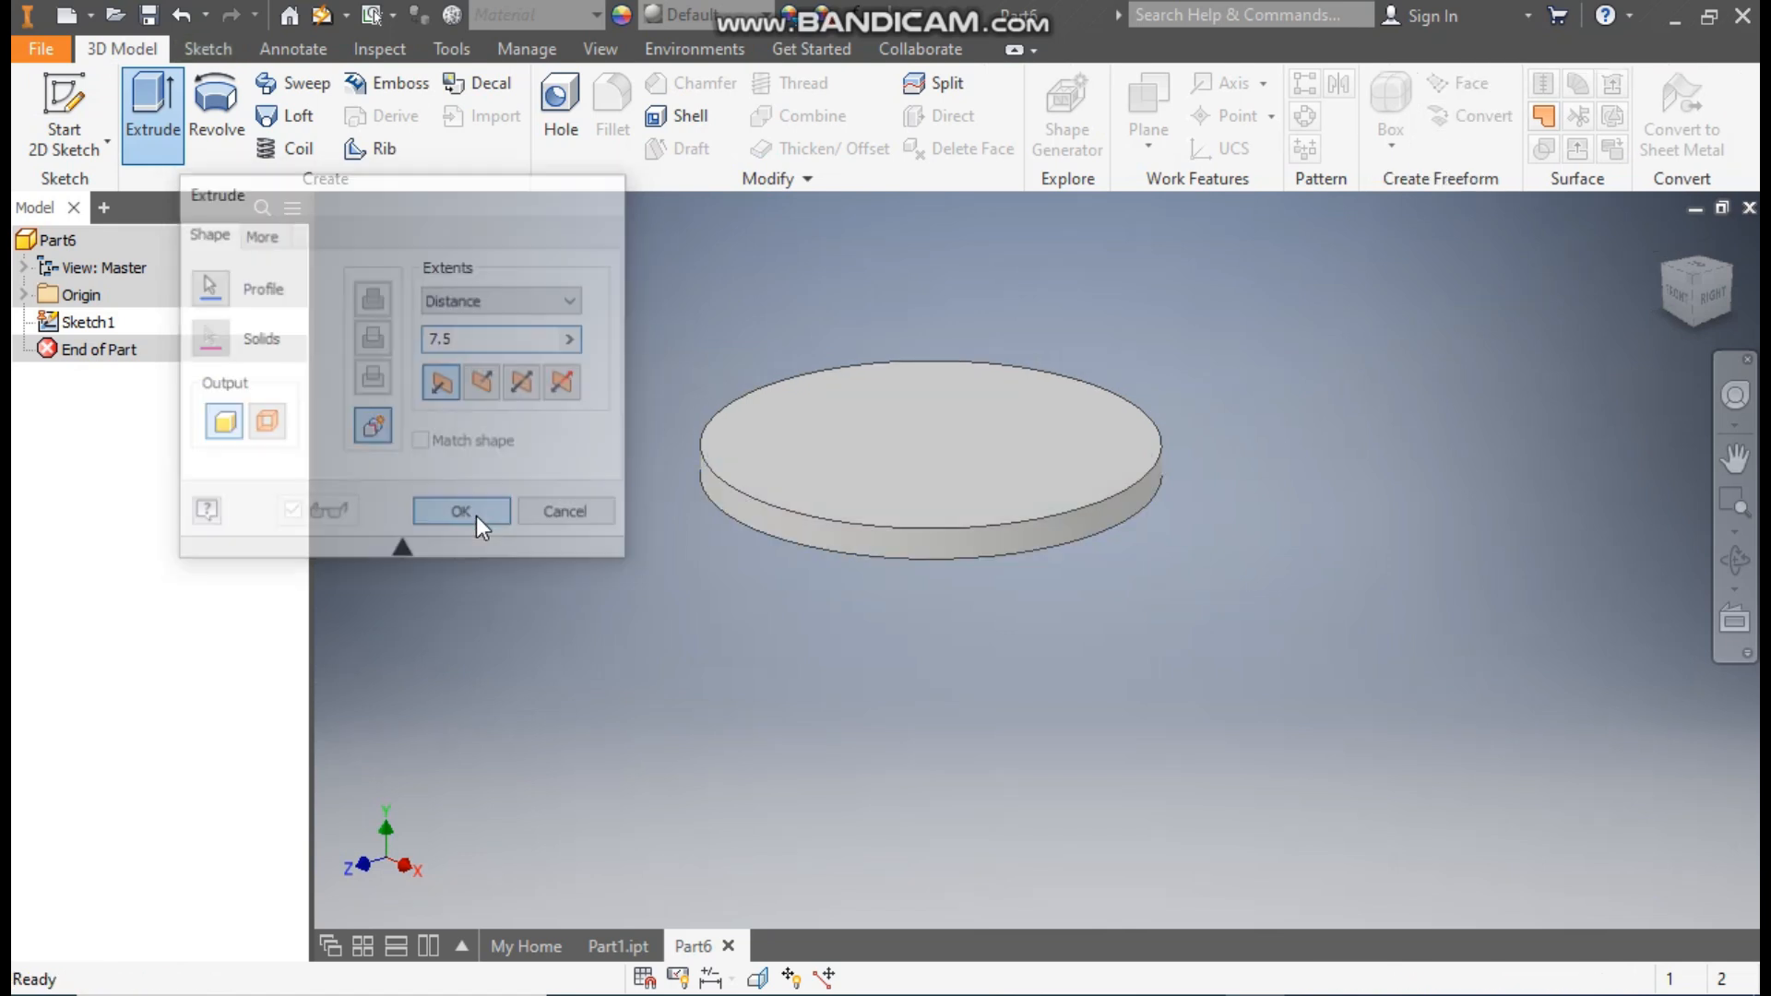
- Start a sketch on the disc's top face and draw a concentric circle 52 mm in diameter
middle_click_drag(640, 367, 867, 498)
left_click(1210, 570)
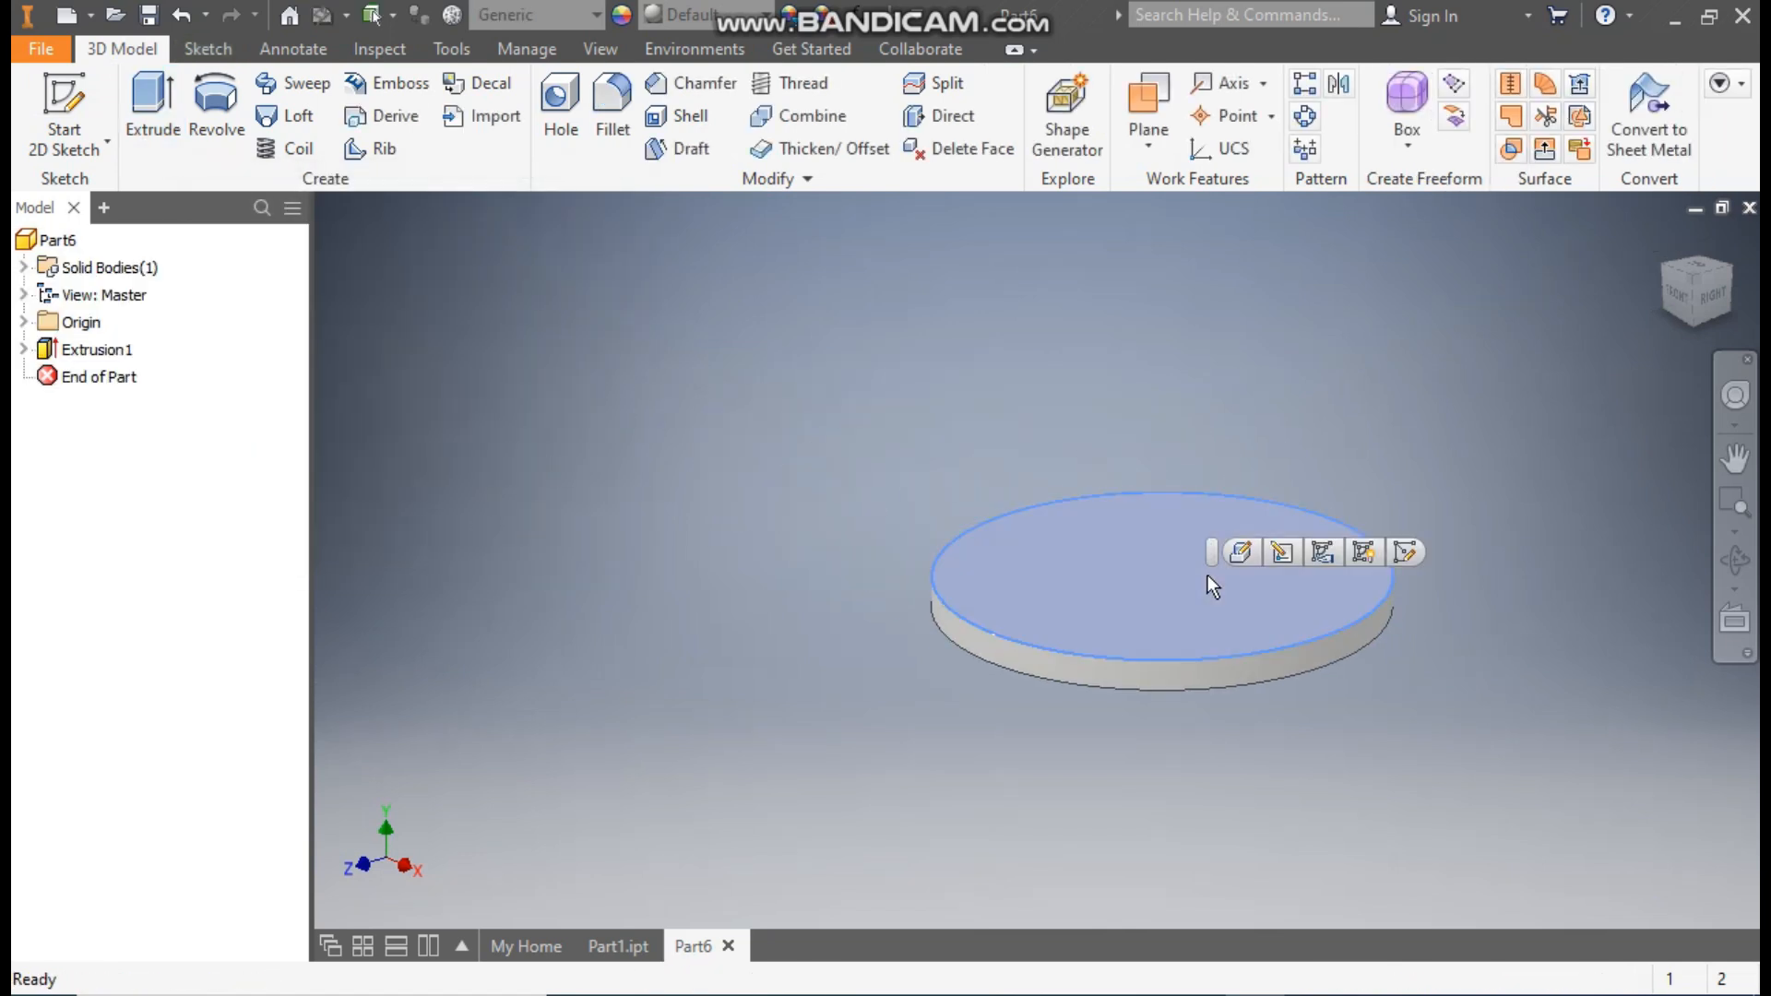
left_click(1404, 552)
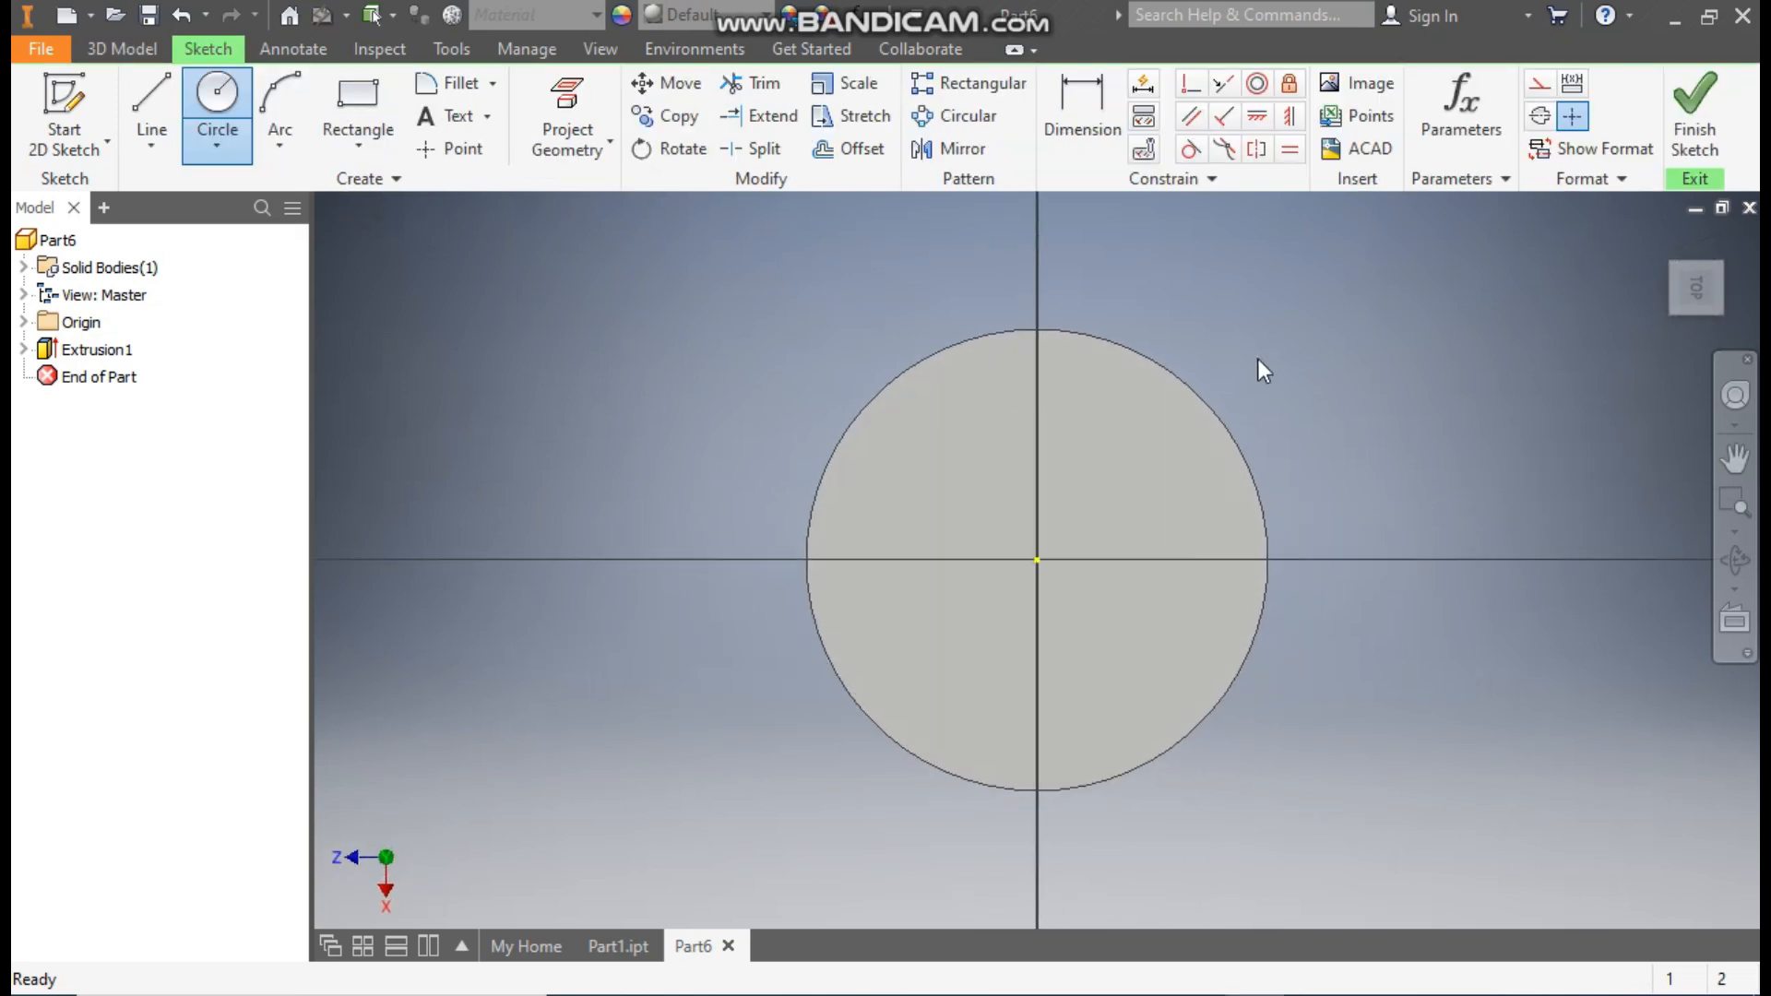
left_click(217, 97)
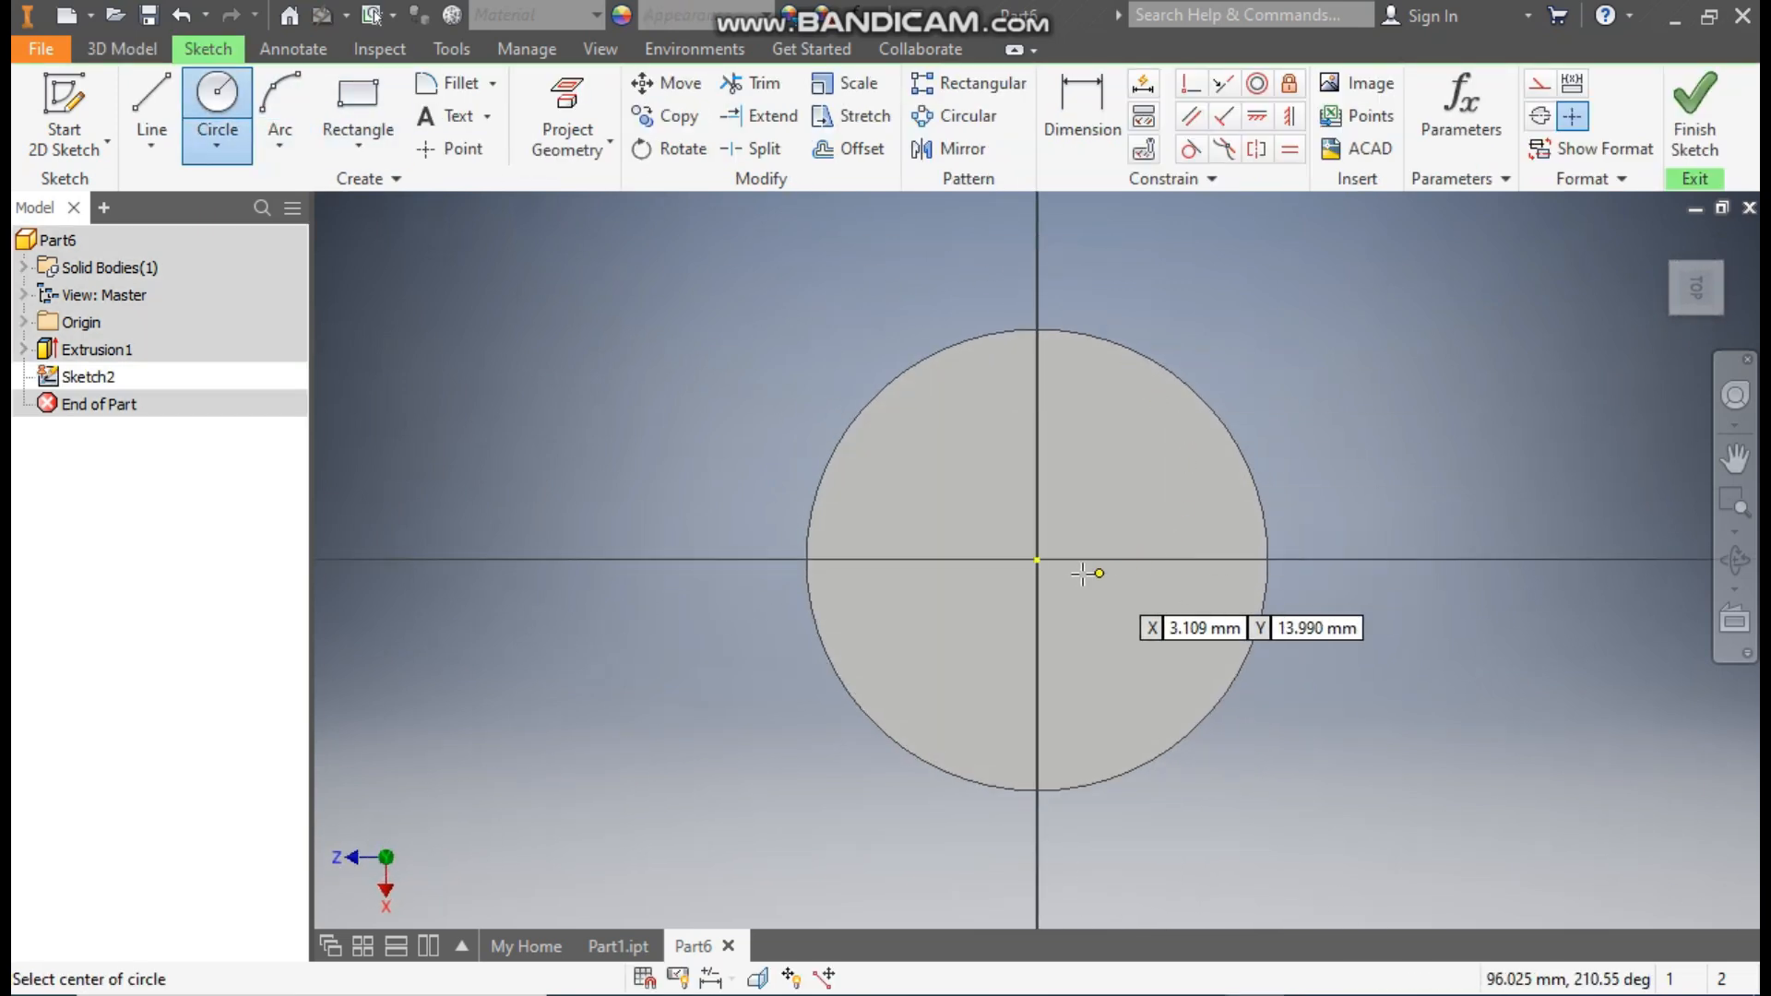
left_click(1037, 560)
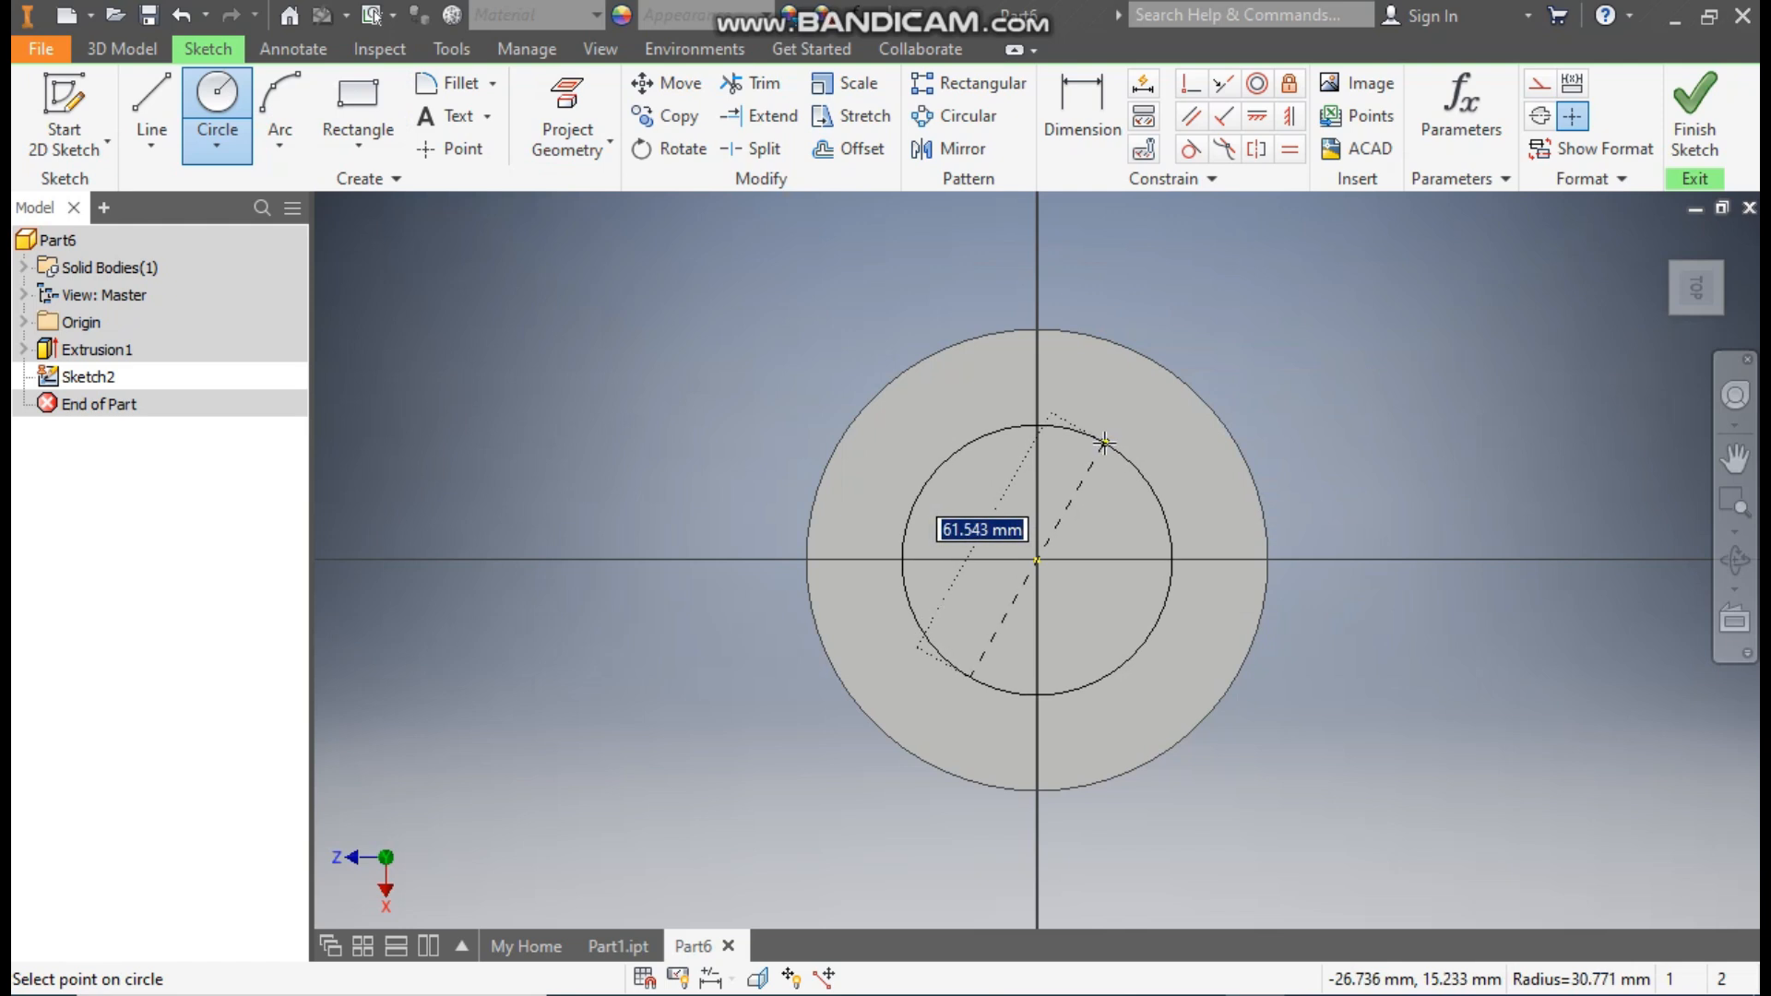
type("52")
key("Return")
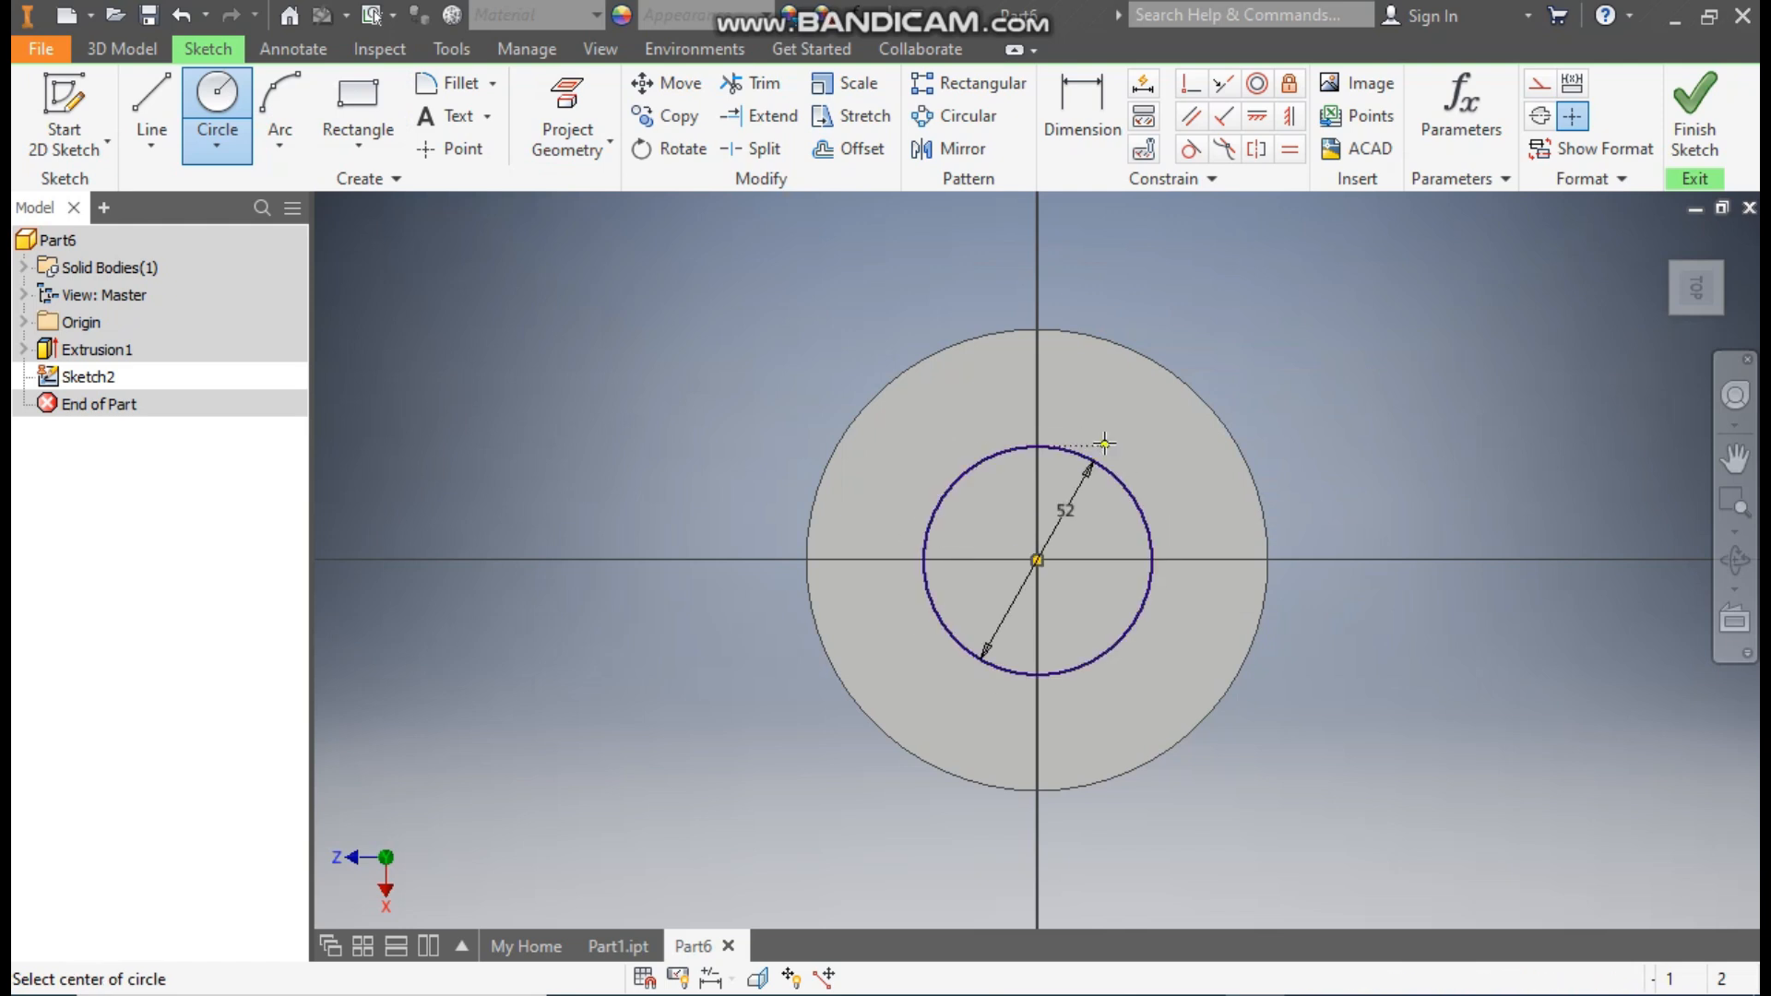
- Finish the sketch and extrude the 52 mm circle 74.5 mm upward, joined to the base disc
left_click(1696, 109)
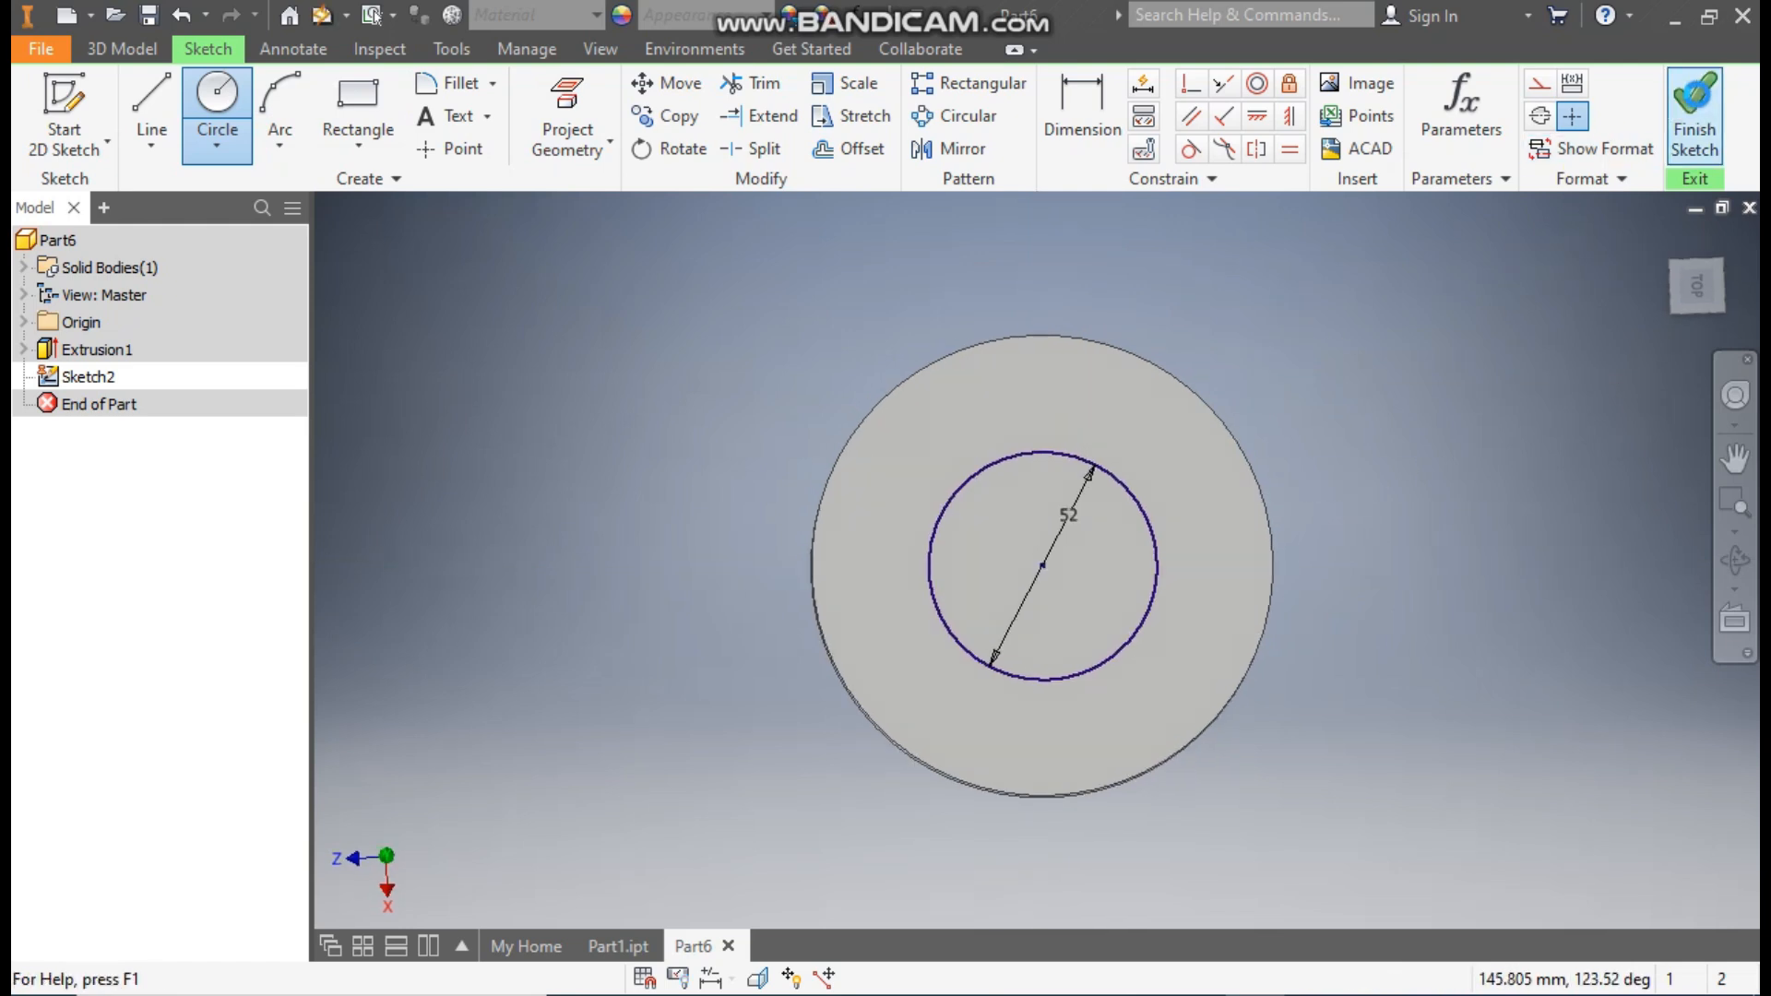
left_click(152, 100)
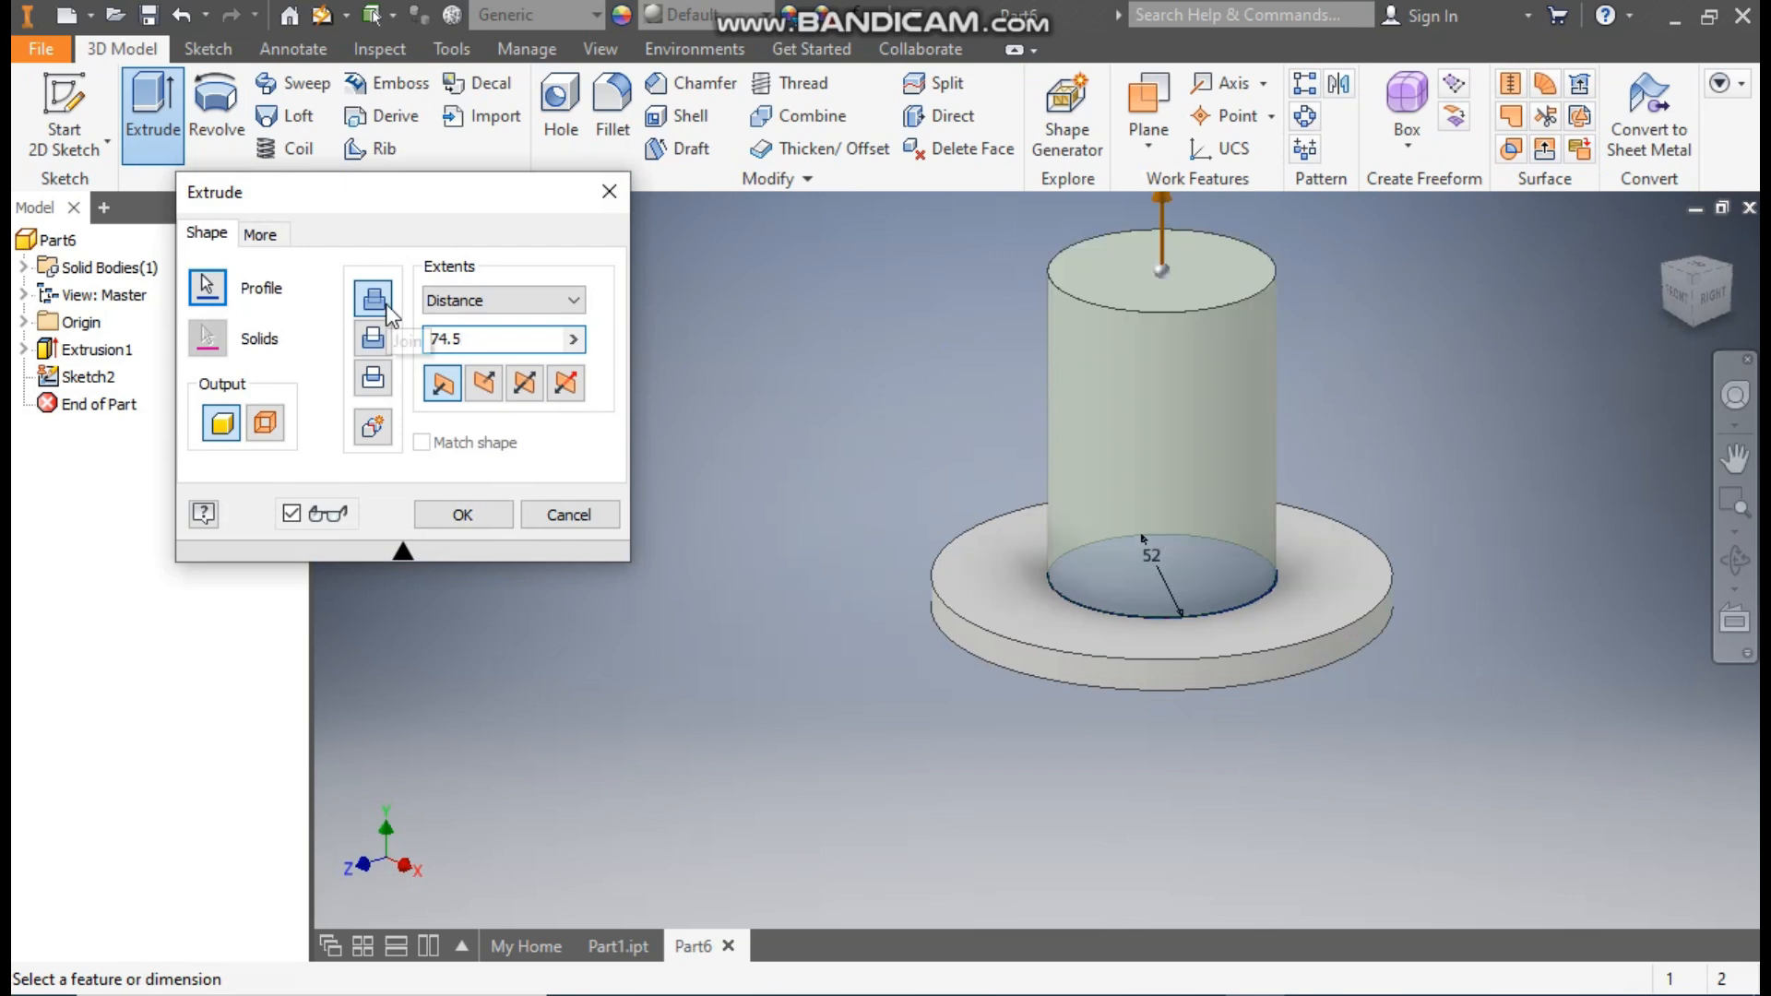
left_click(476, 518)
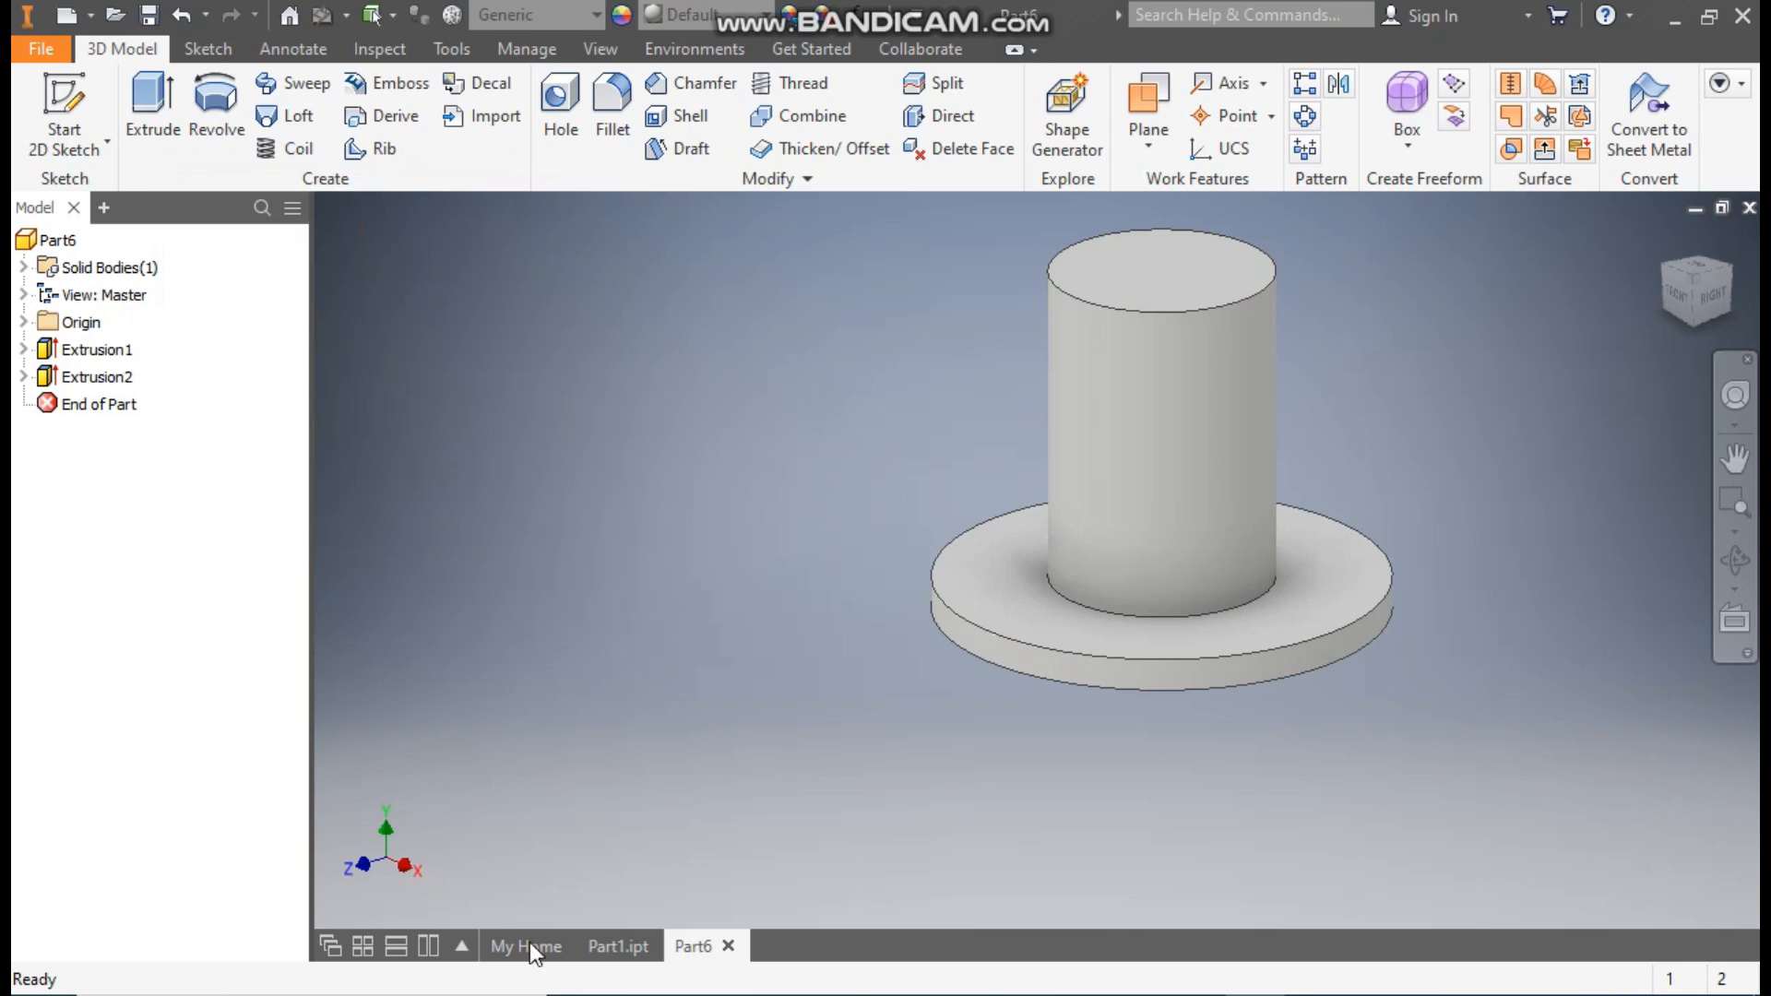
- Check the finished reference model in Part1.ipt and start a sketch on the XY plane of Part6
left_click(622, 949)
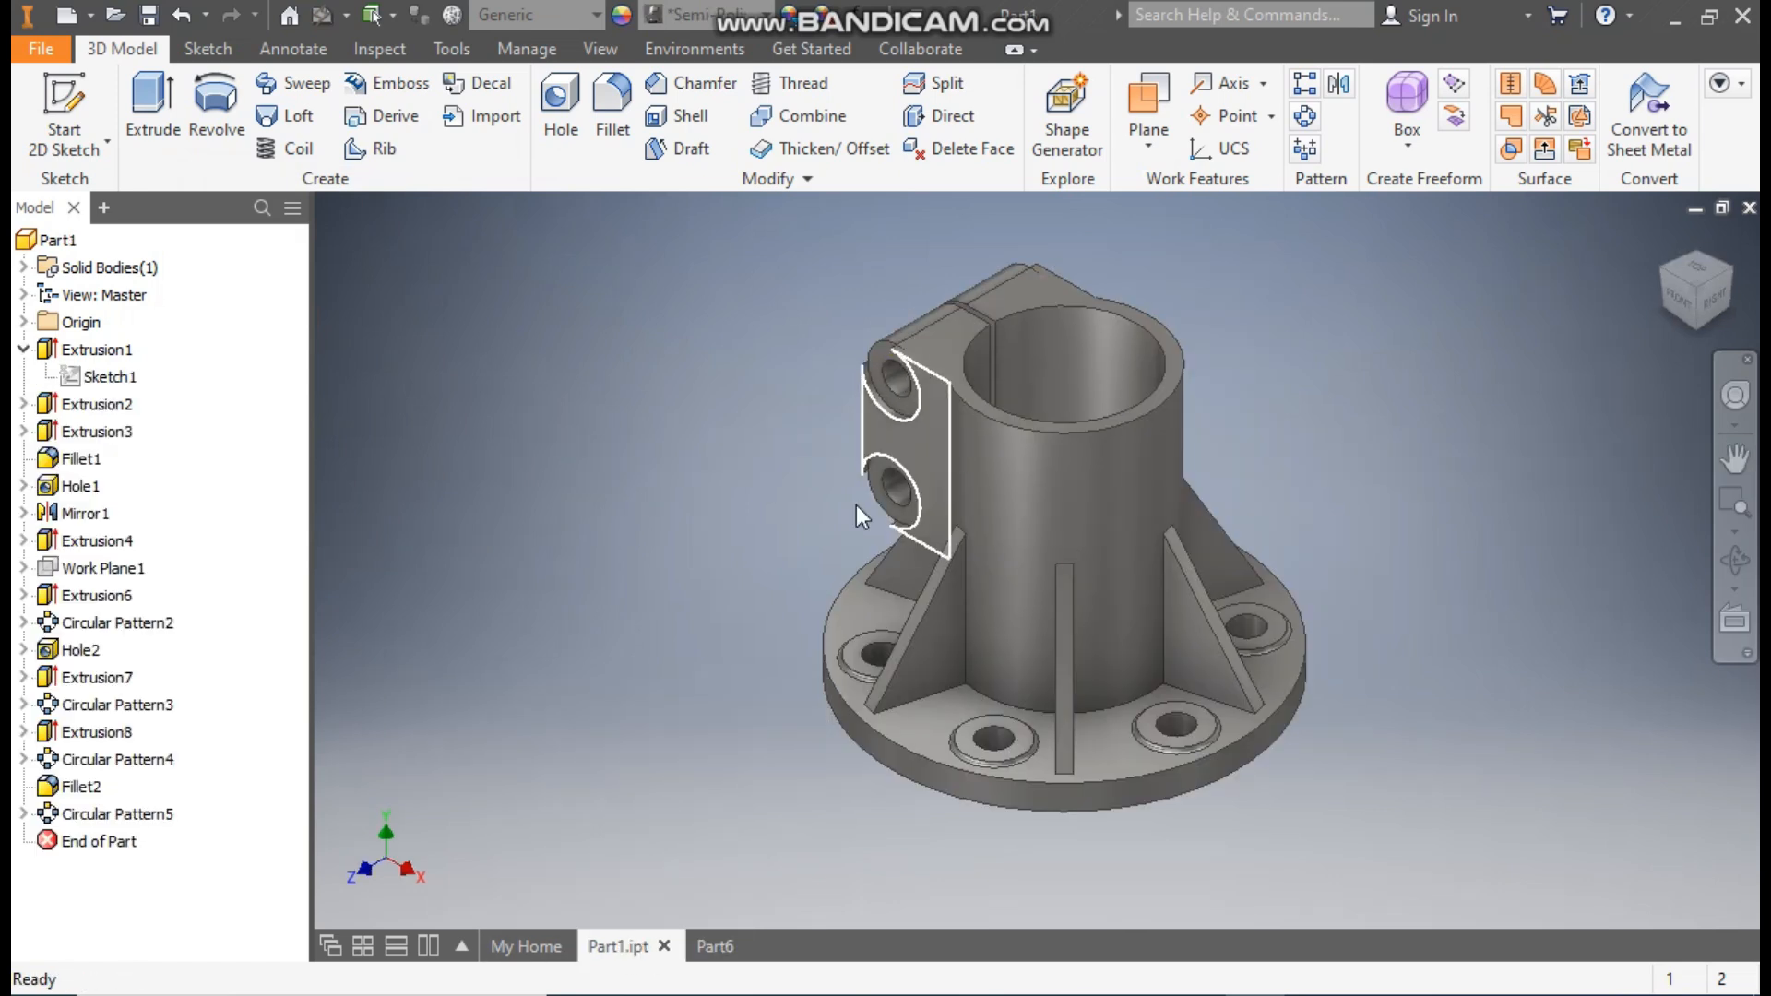
left_click(717, 948)
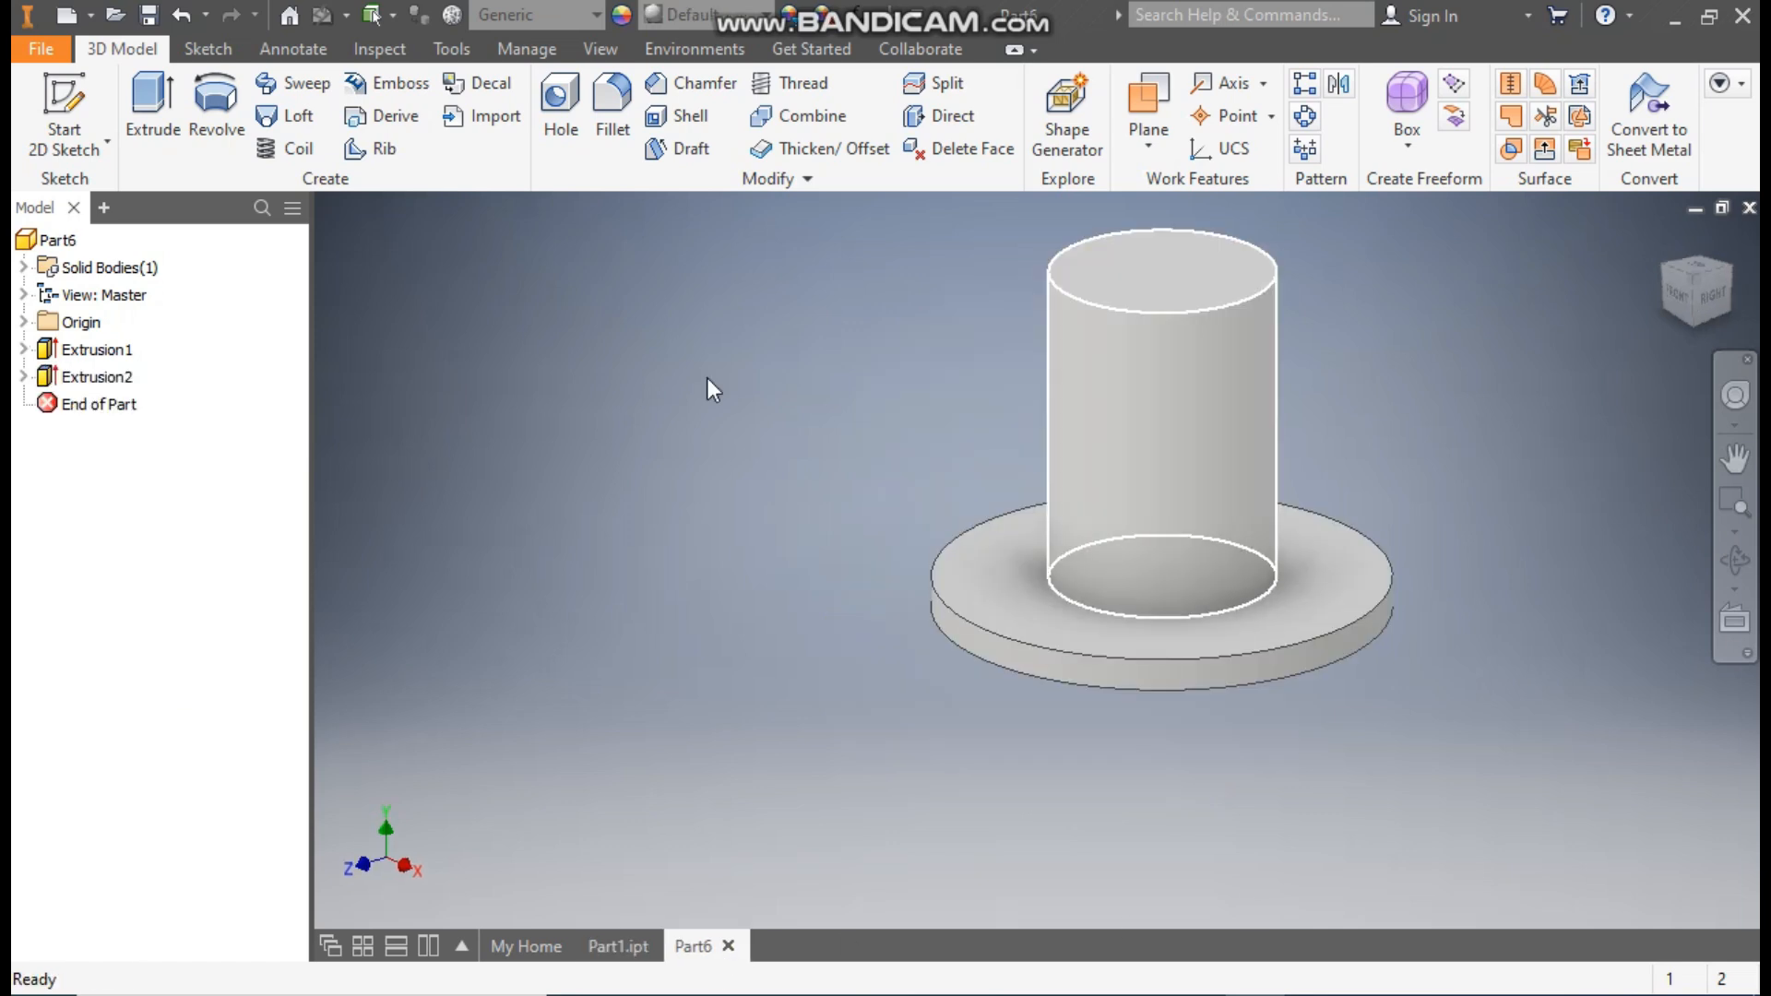
left_click(23, 322)
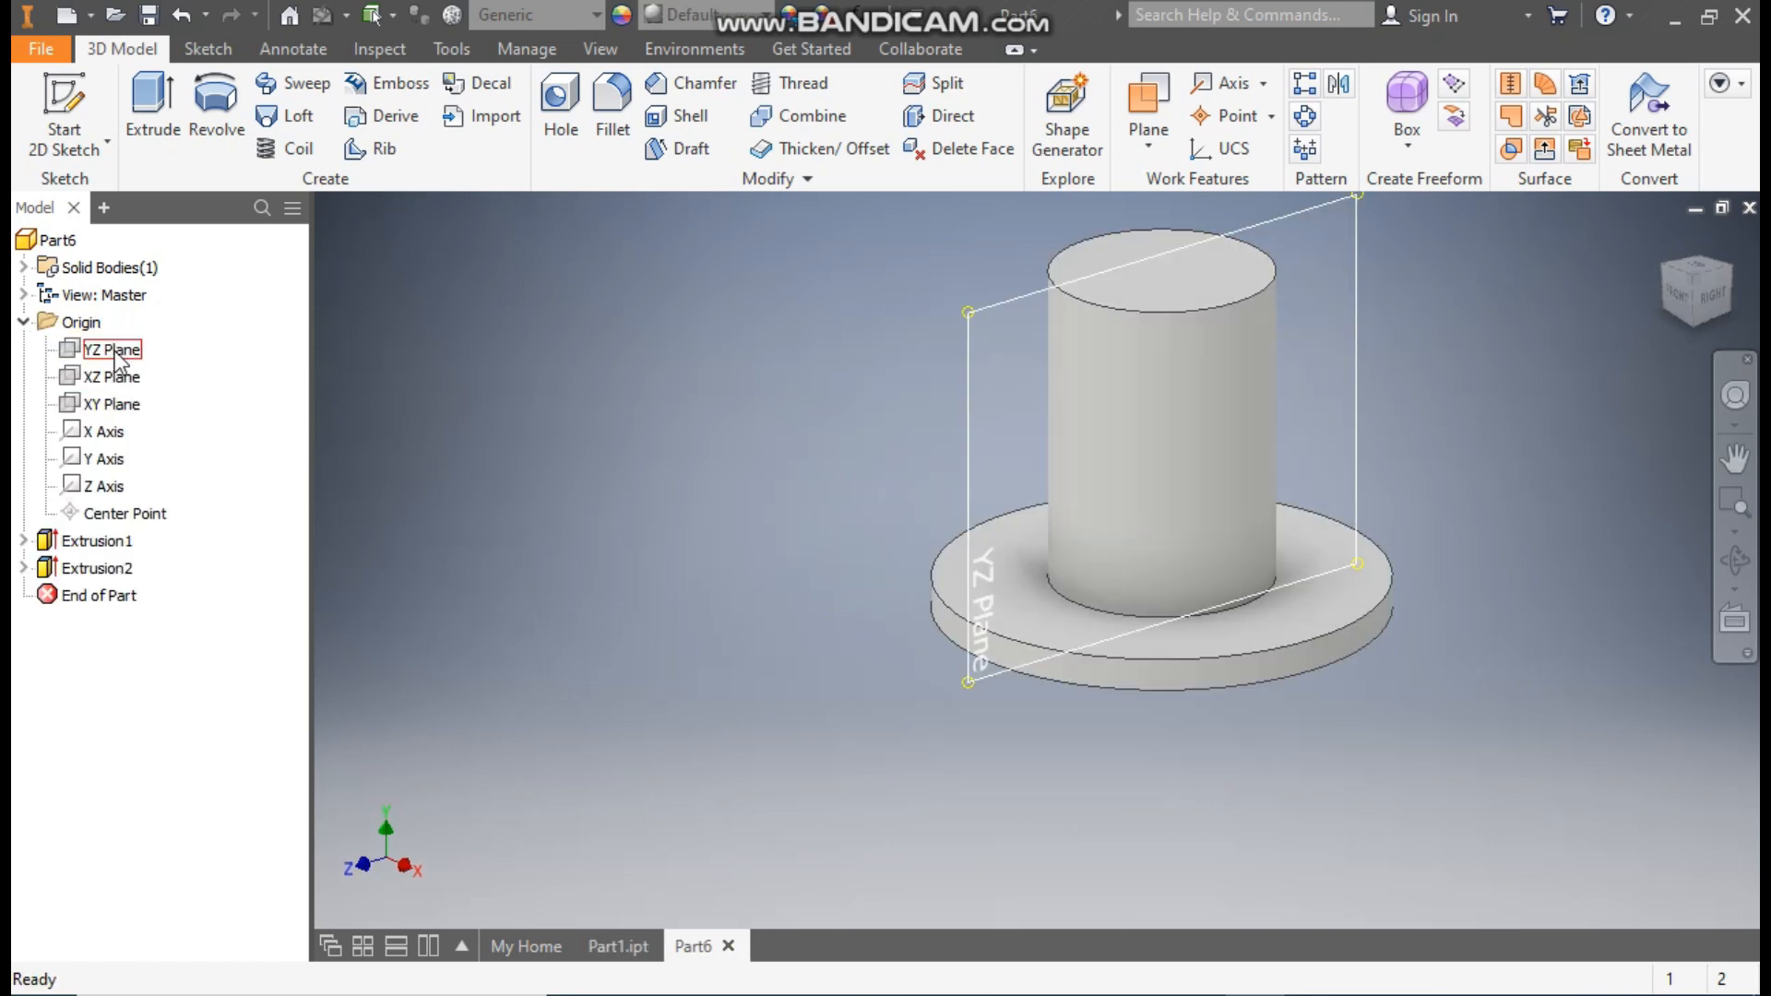
left_click(108, 406)
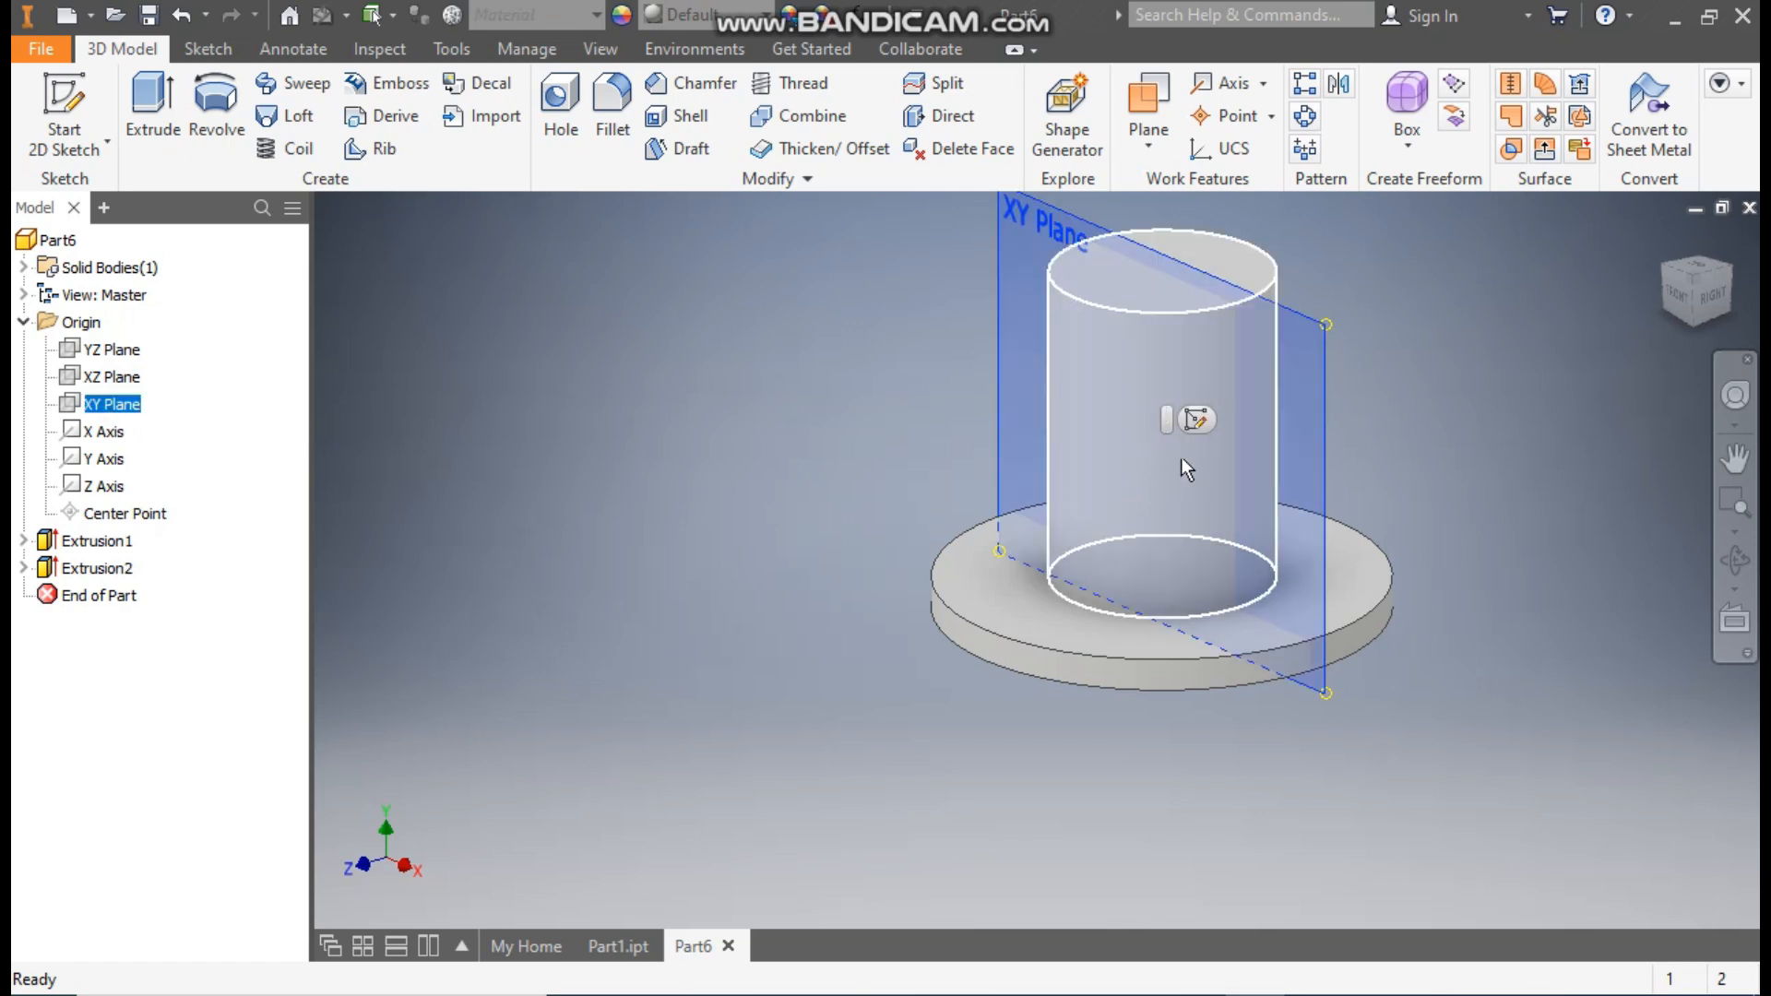
left_click(1200, 422)
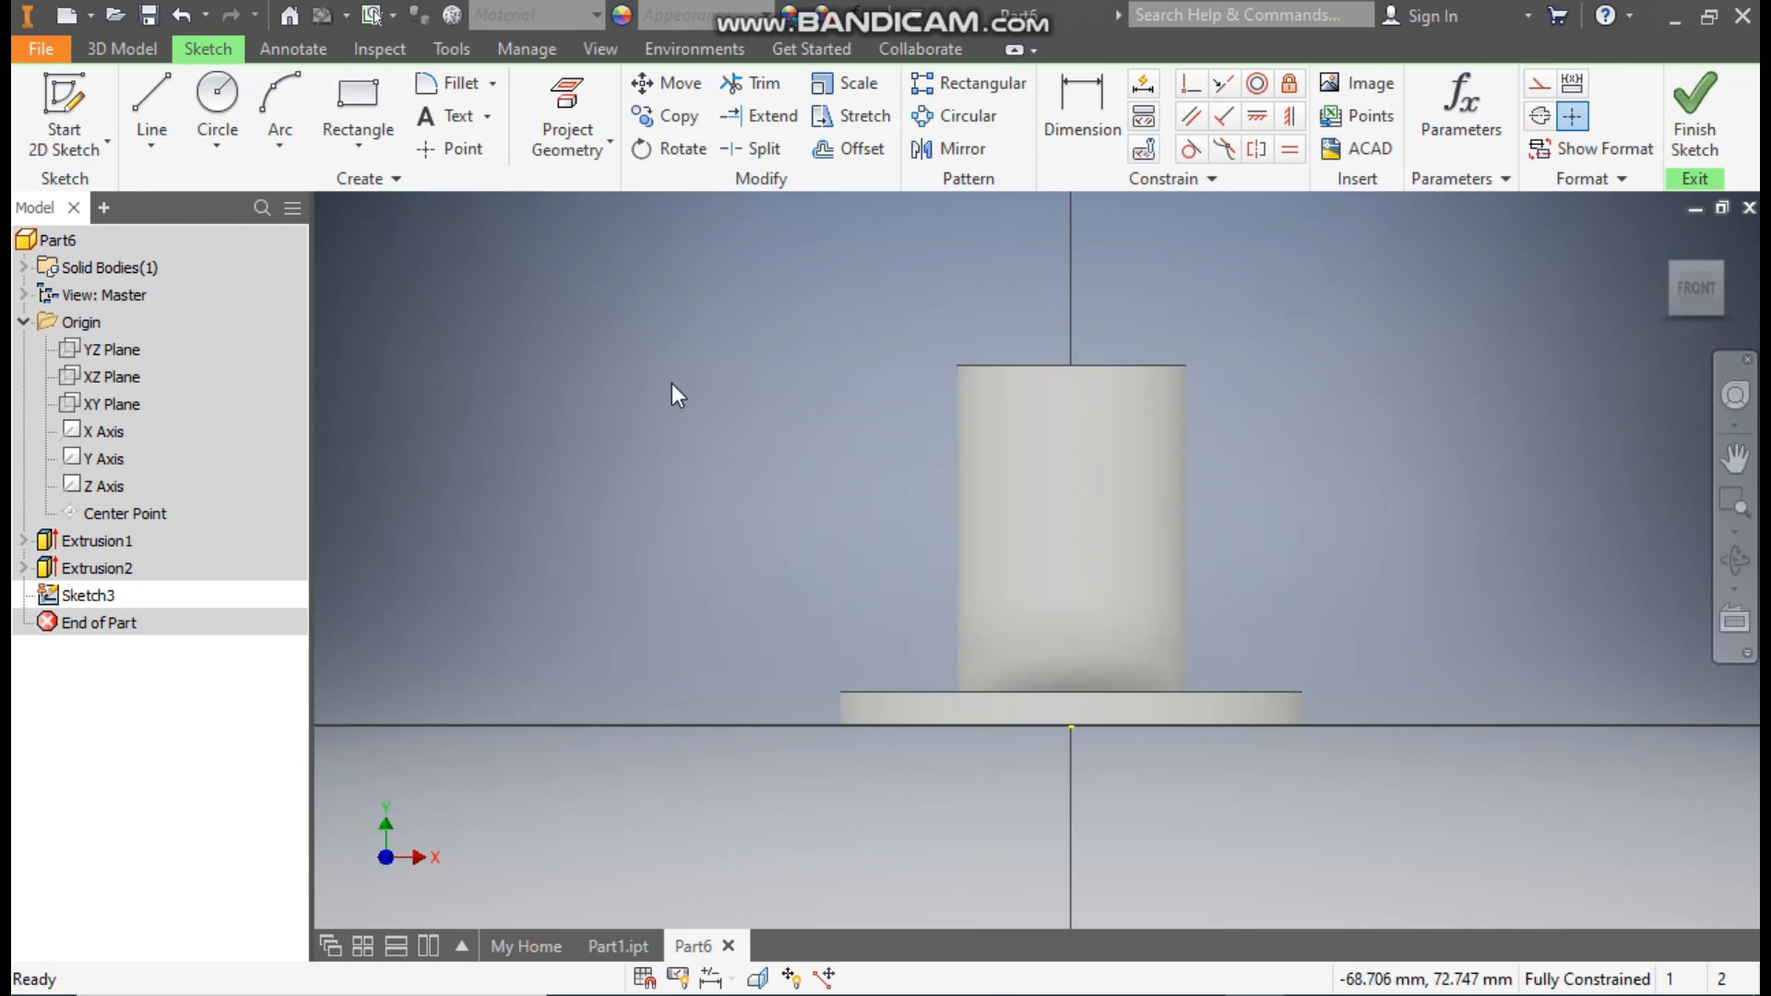
- Switch the model's visual style to wireframe
left_click(598, 50)
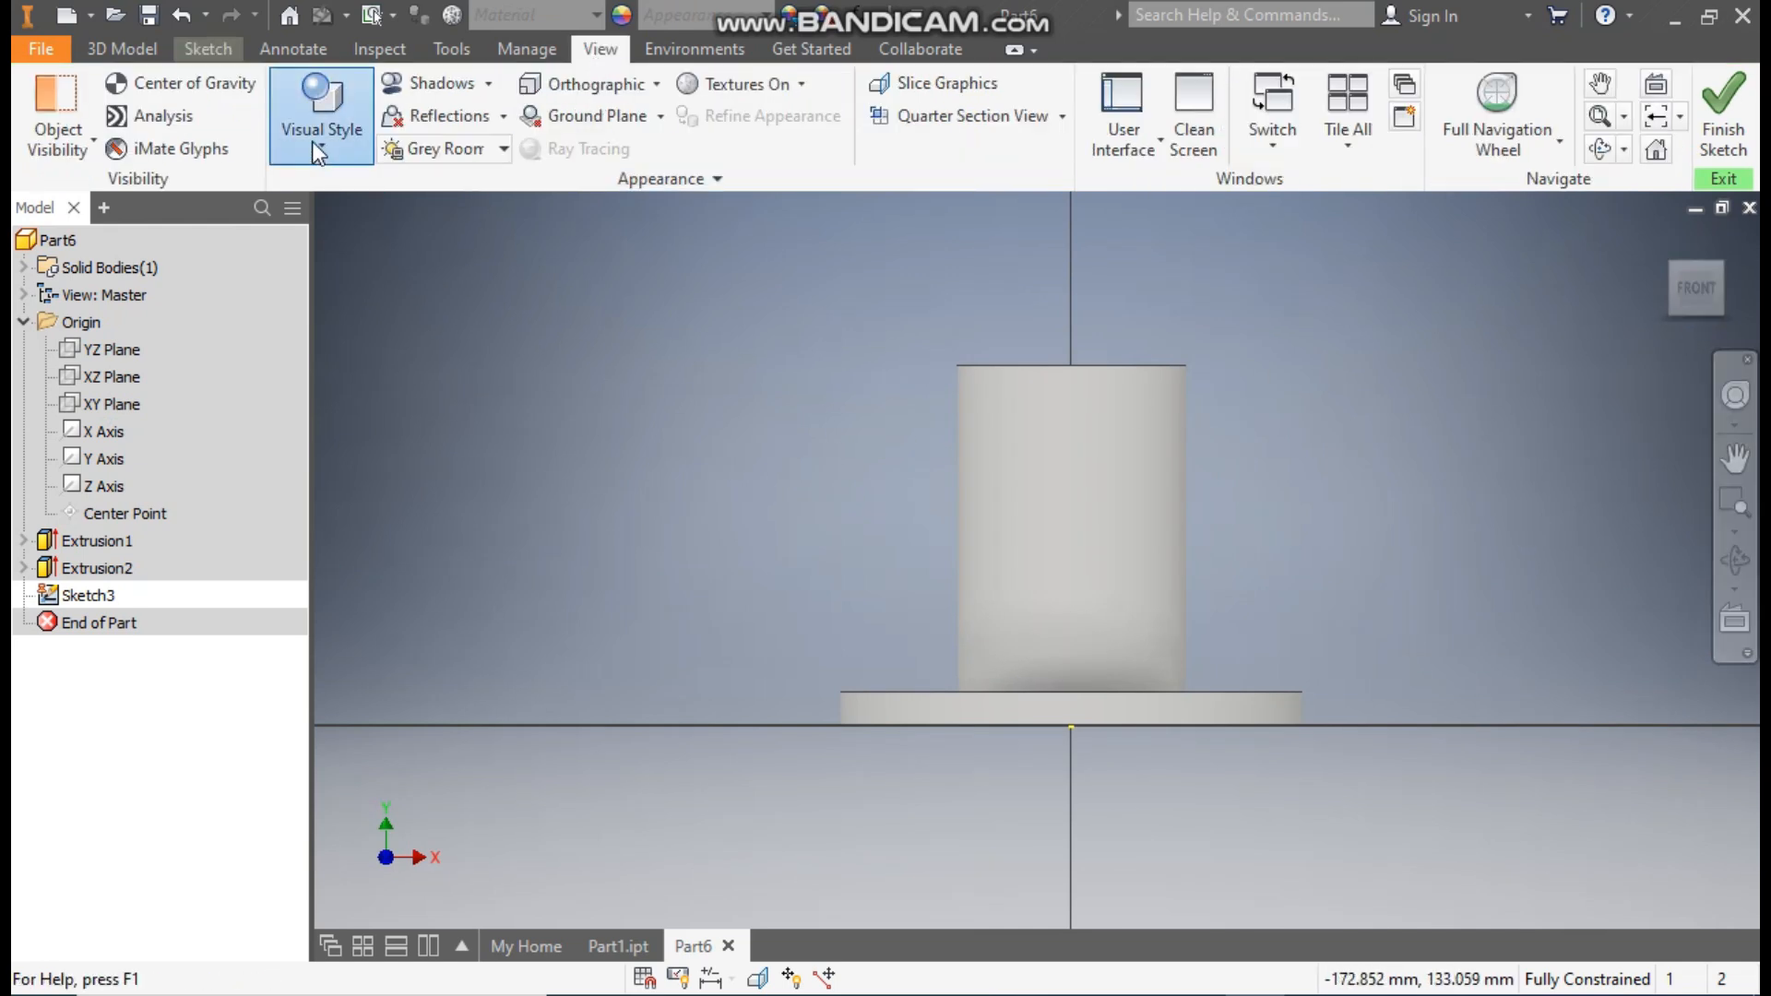
left_click(312, 141)
left_click(379, 406)
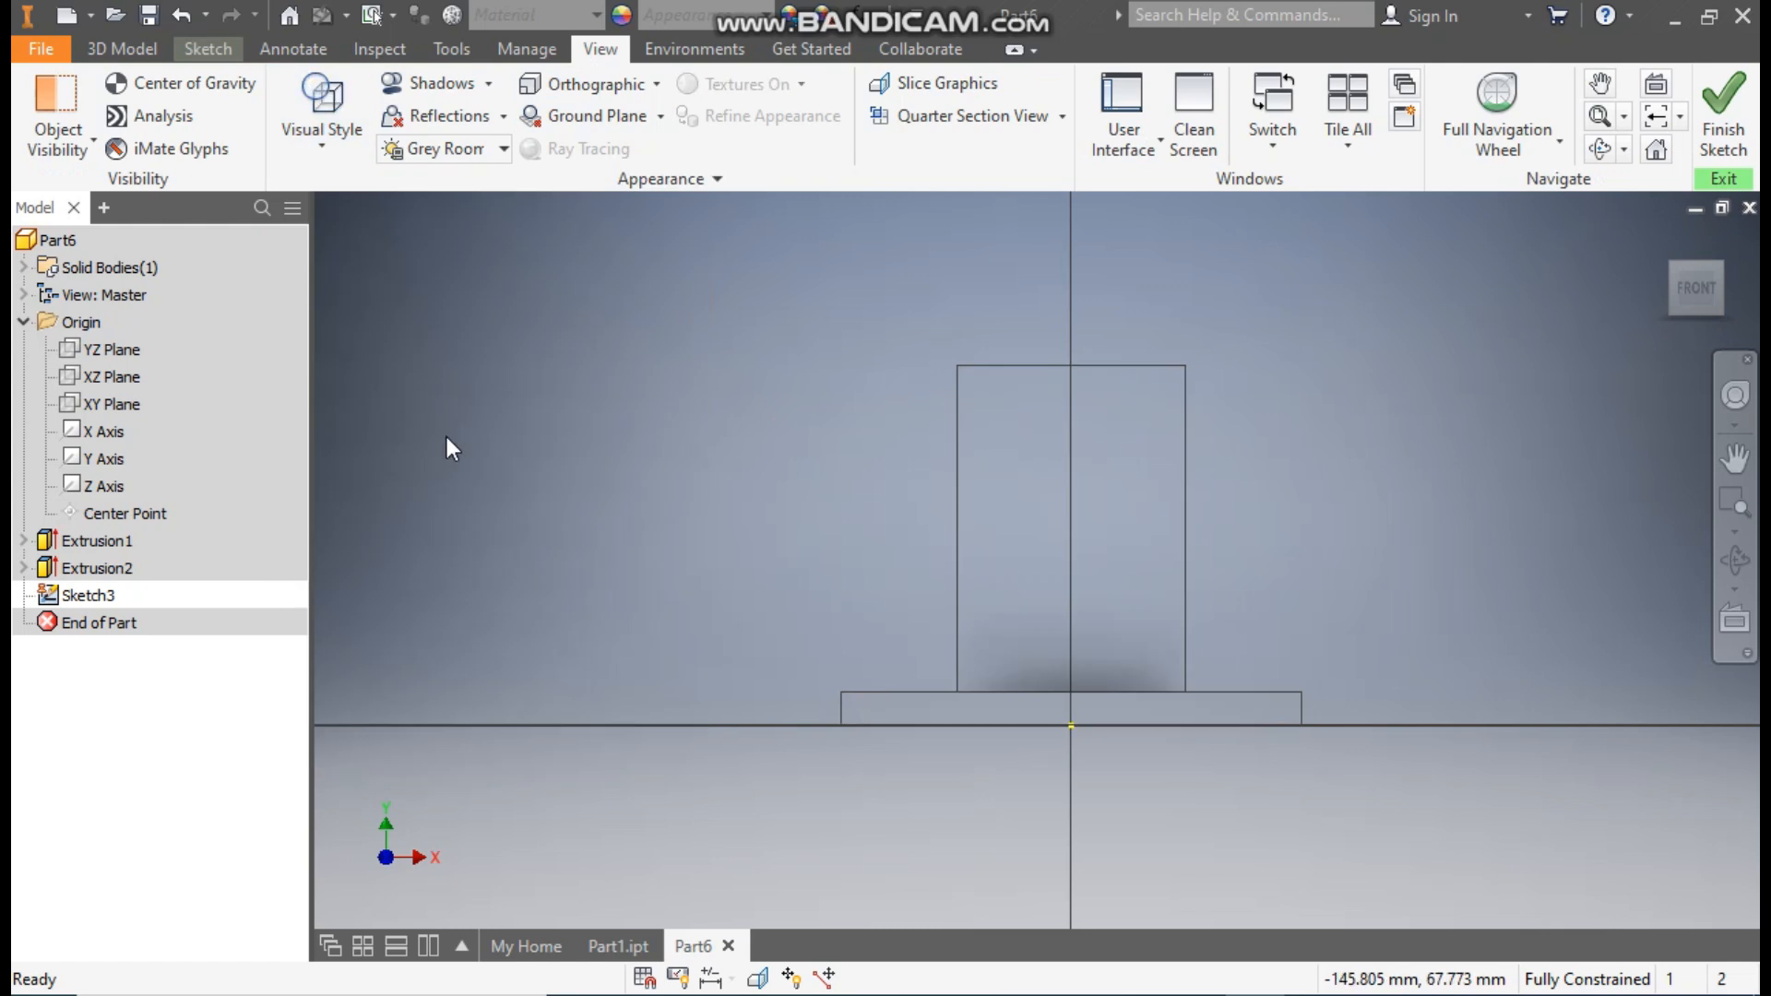
- Sketch a two-point rectangle about 51.5 mm high from the midpoint of the cylinder's top edge, extending down past its left side
left_click(213, 51)
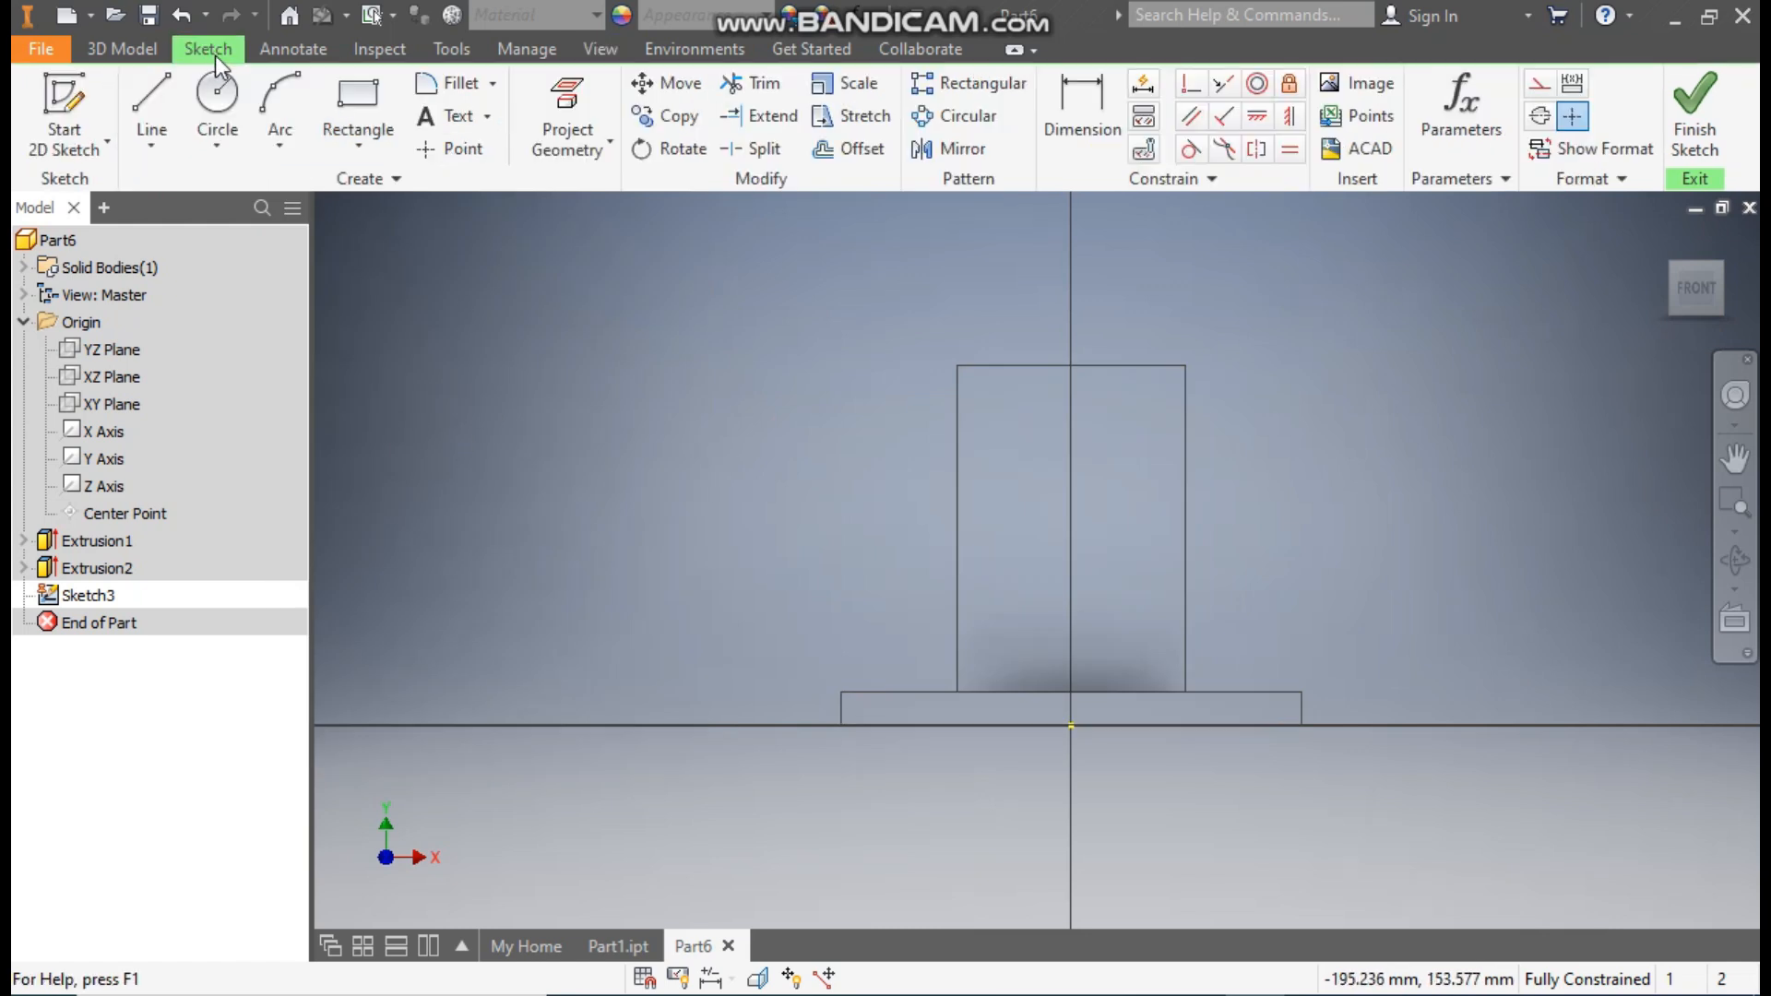
left_click(371, 152)
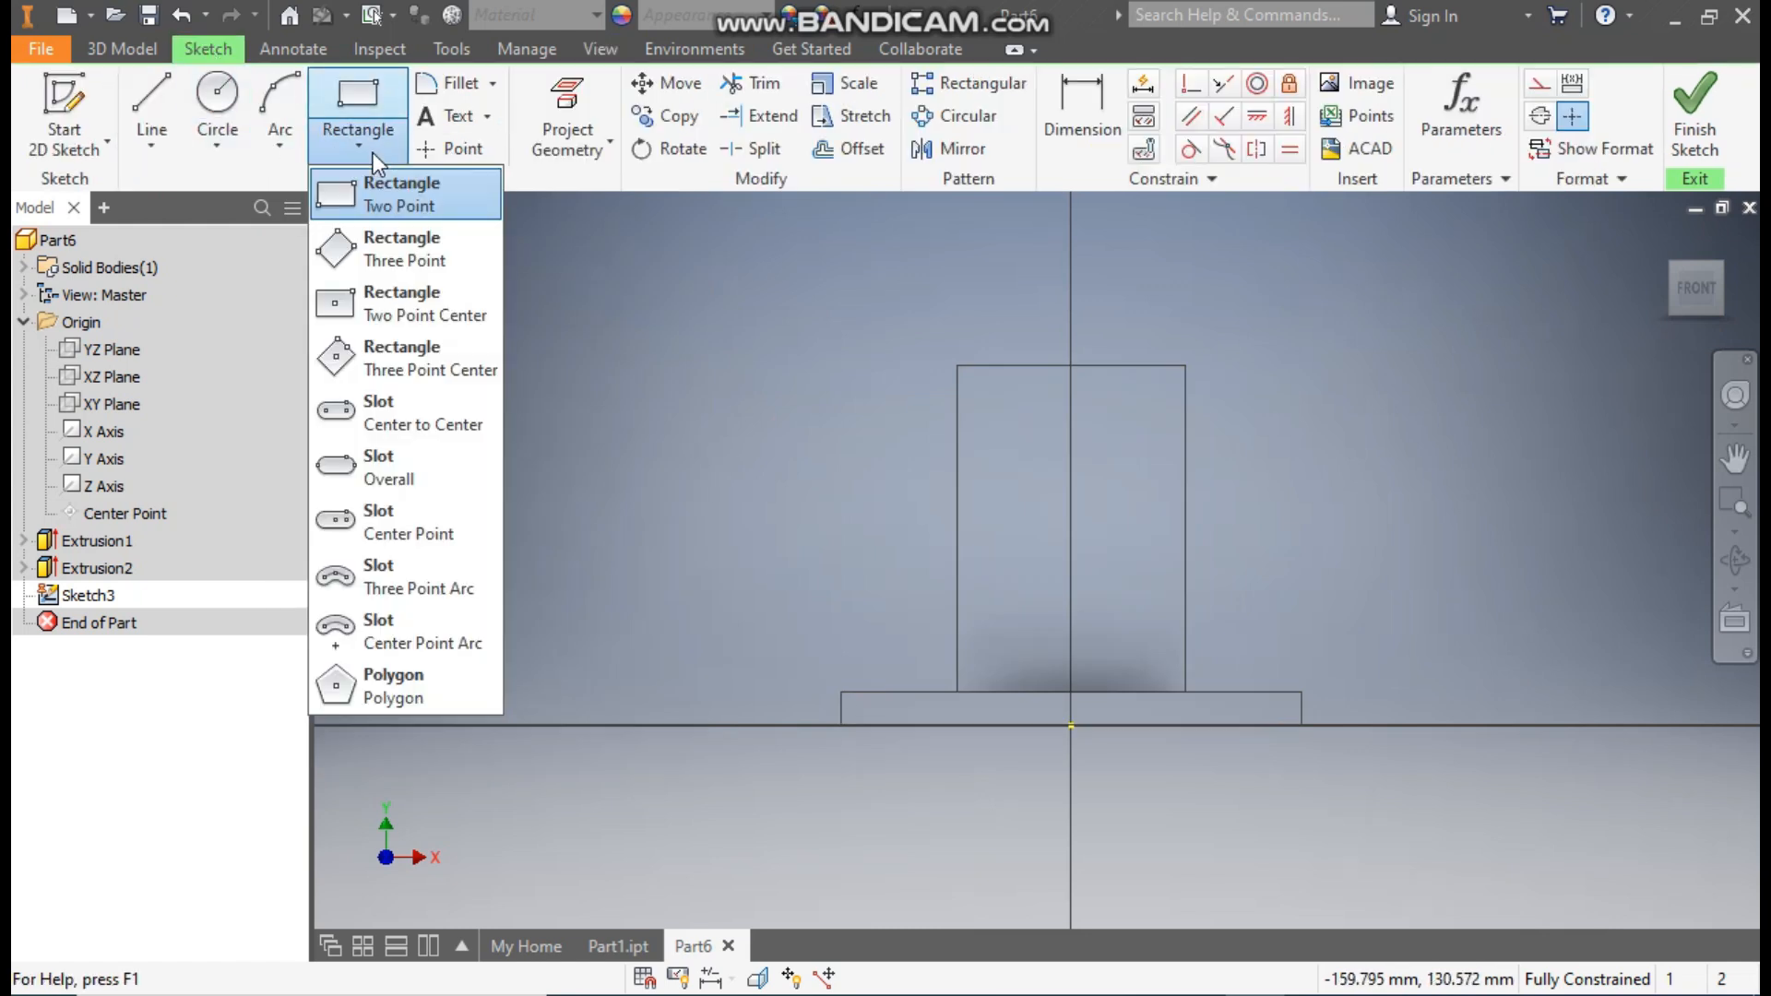
left_click(392, 192)
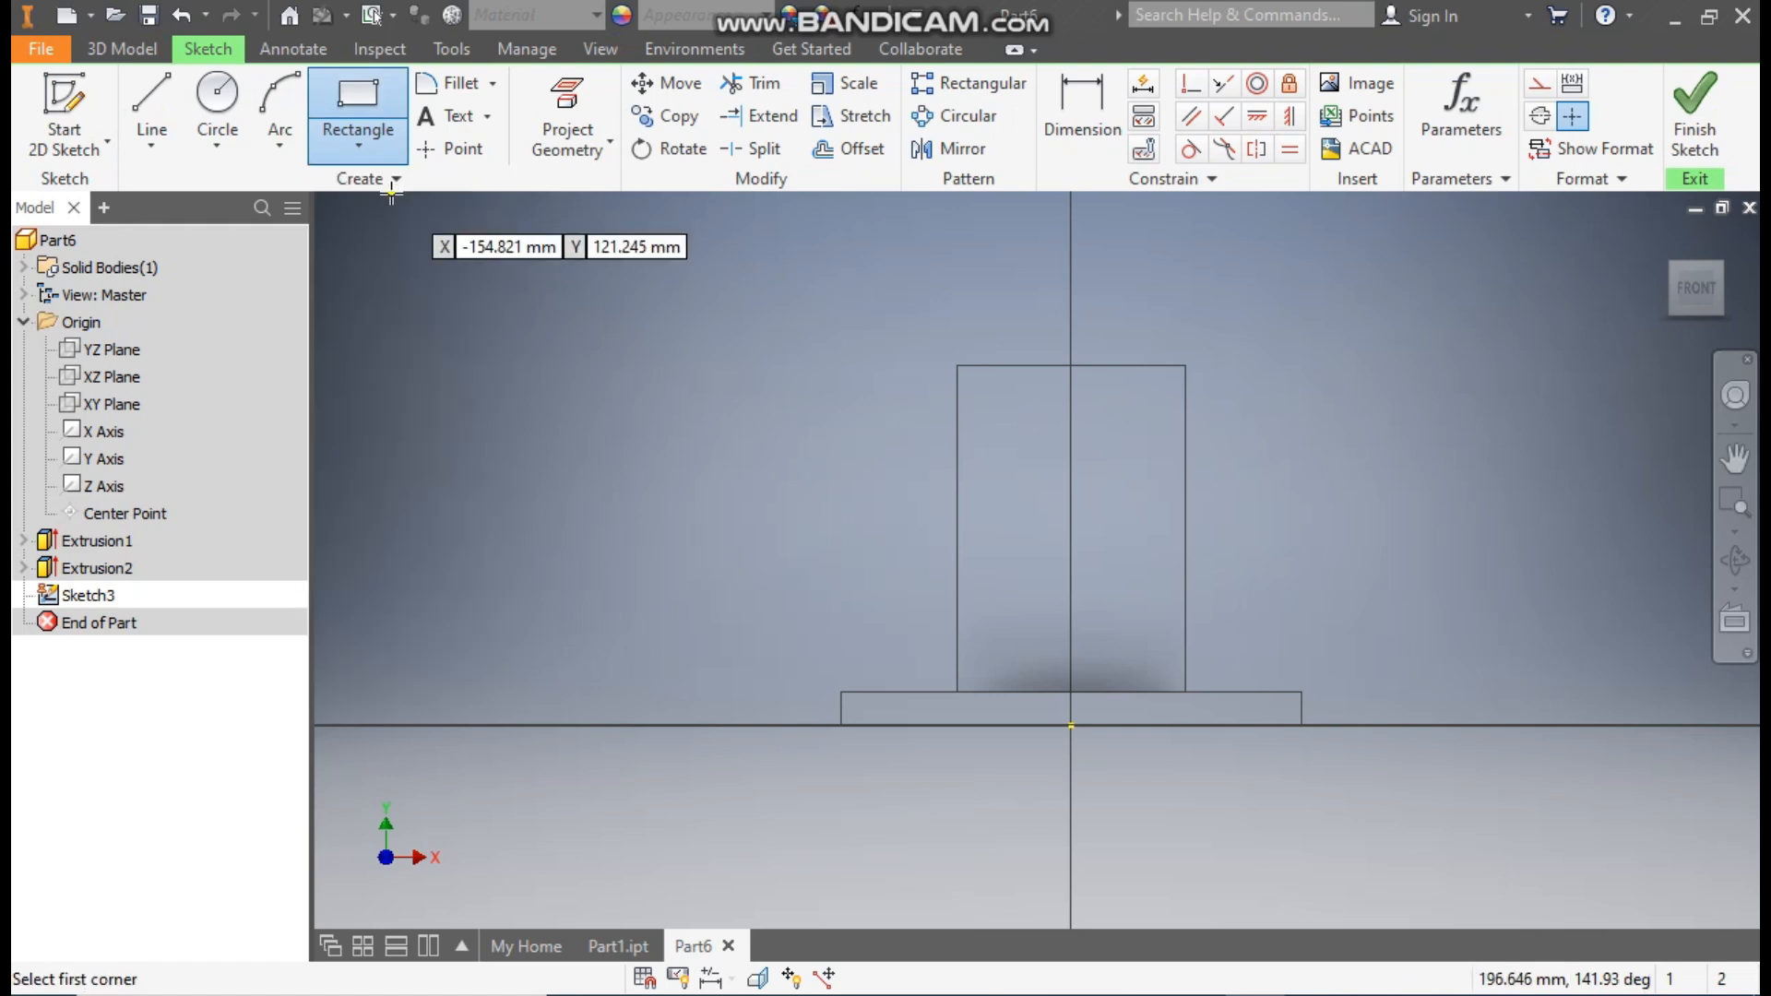
left_click(1070, 364)
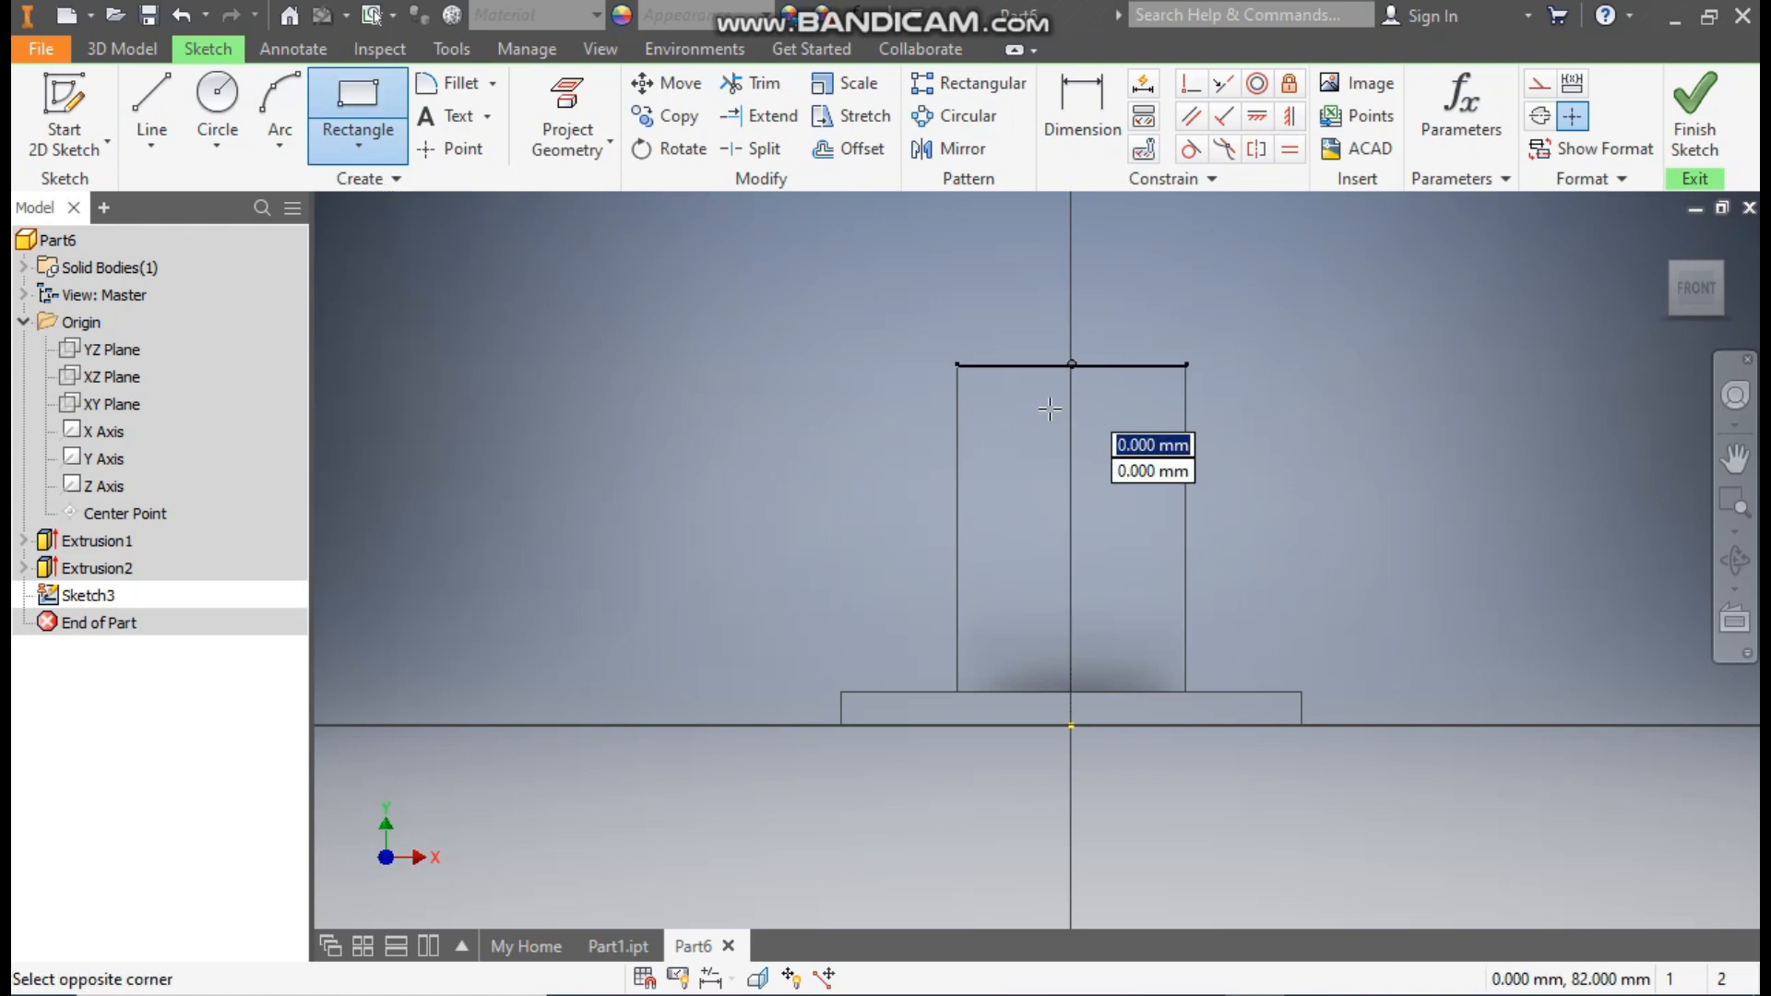
left_click(808, 591)
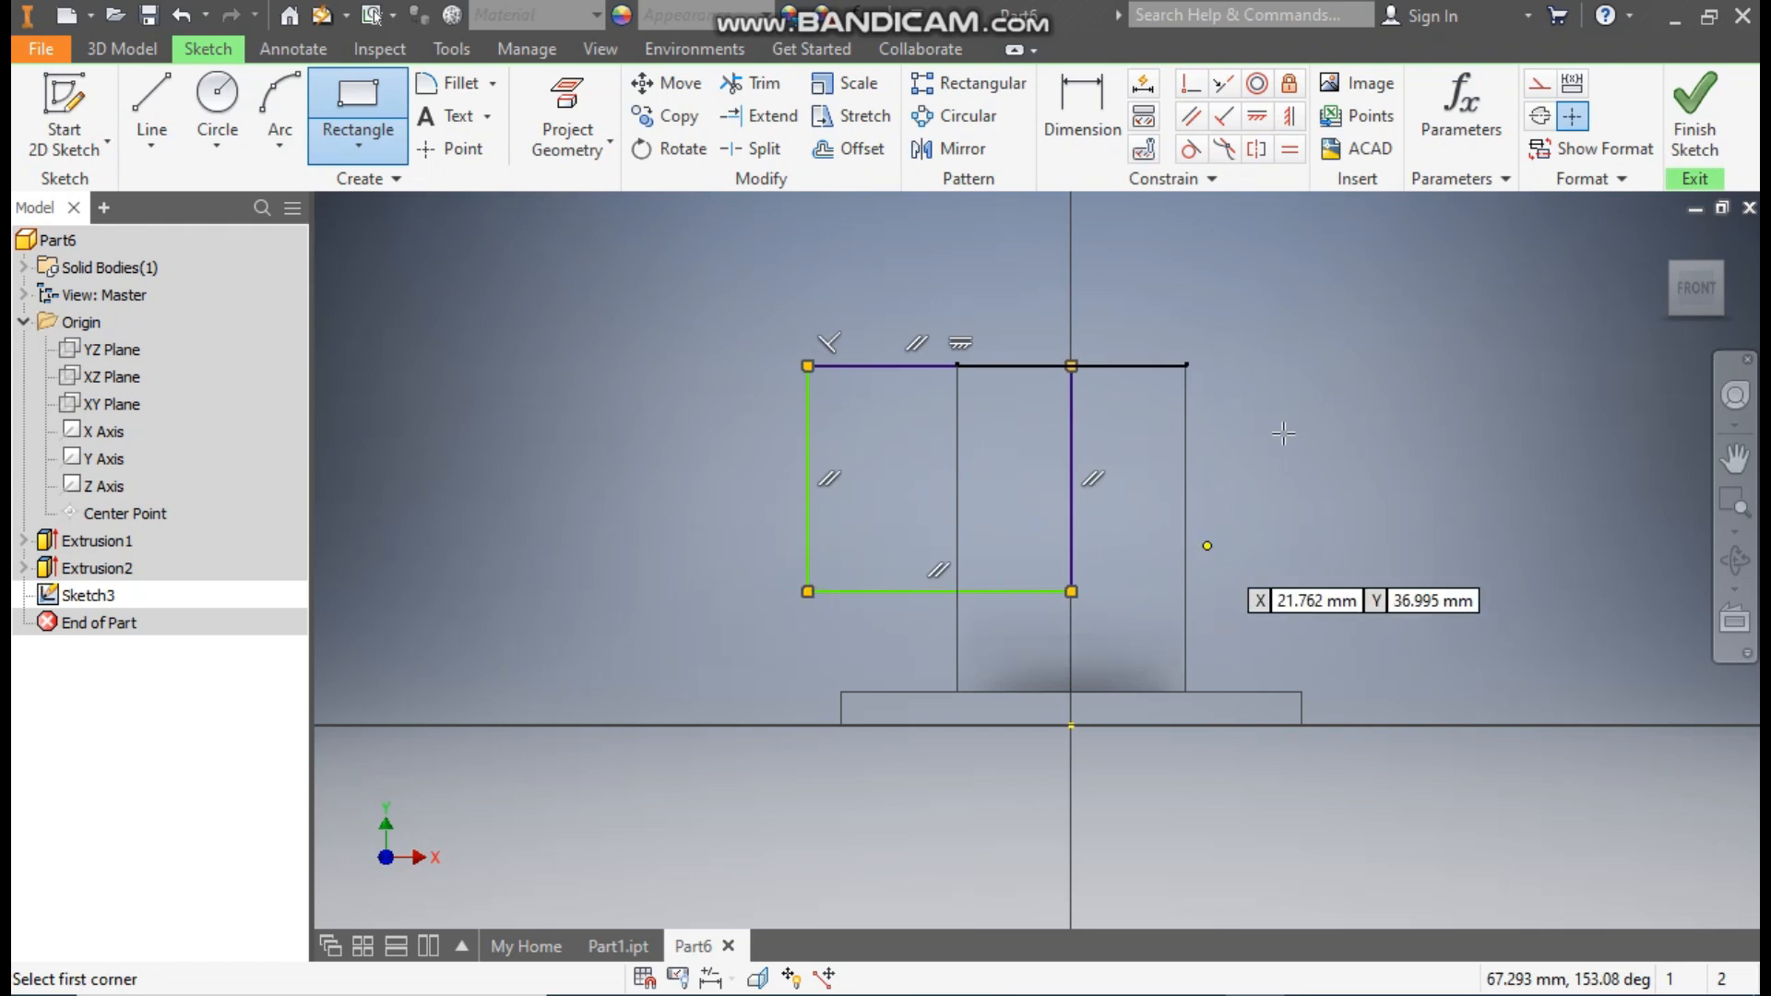
- Dimension the rectangle to a height of 47 mm and a width of 40 mm
left_click(1076, 109)
left_click(809, 467)
left_click(694, 480)
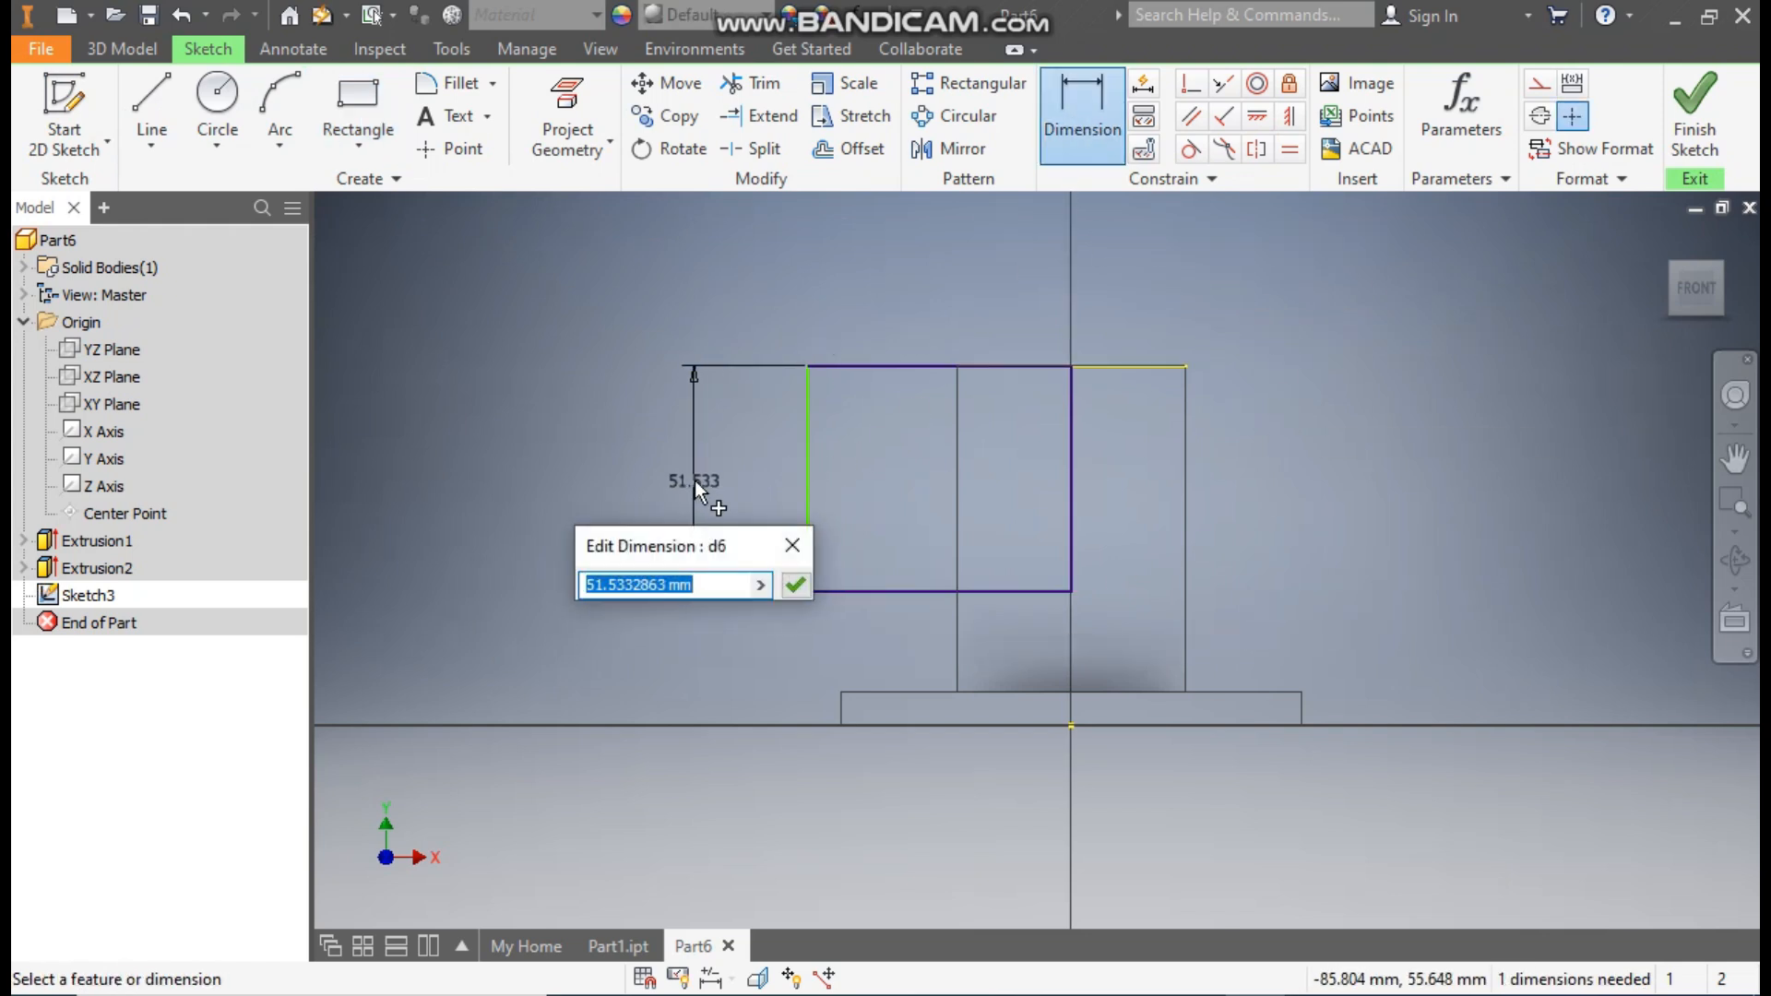
type("47")
key("Return")
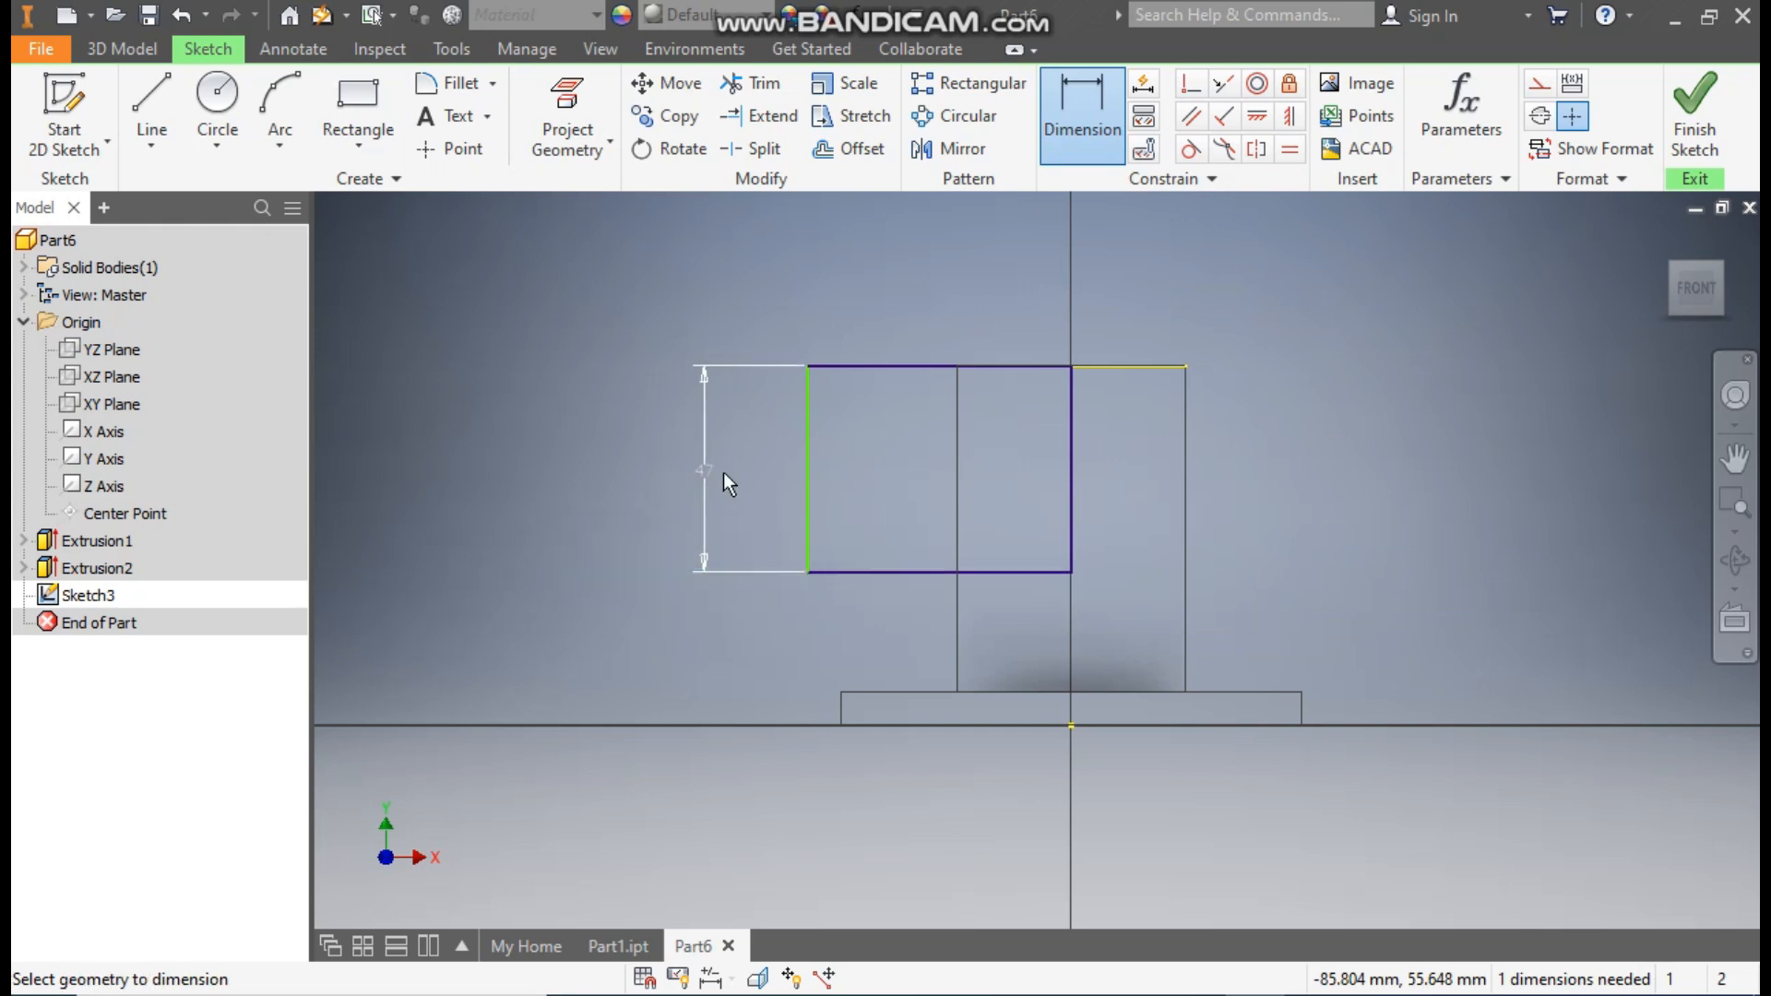
left_click(903, 366)
left_click(932, 262)
type("40")
key("Return")
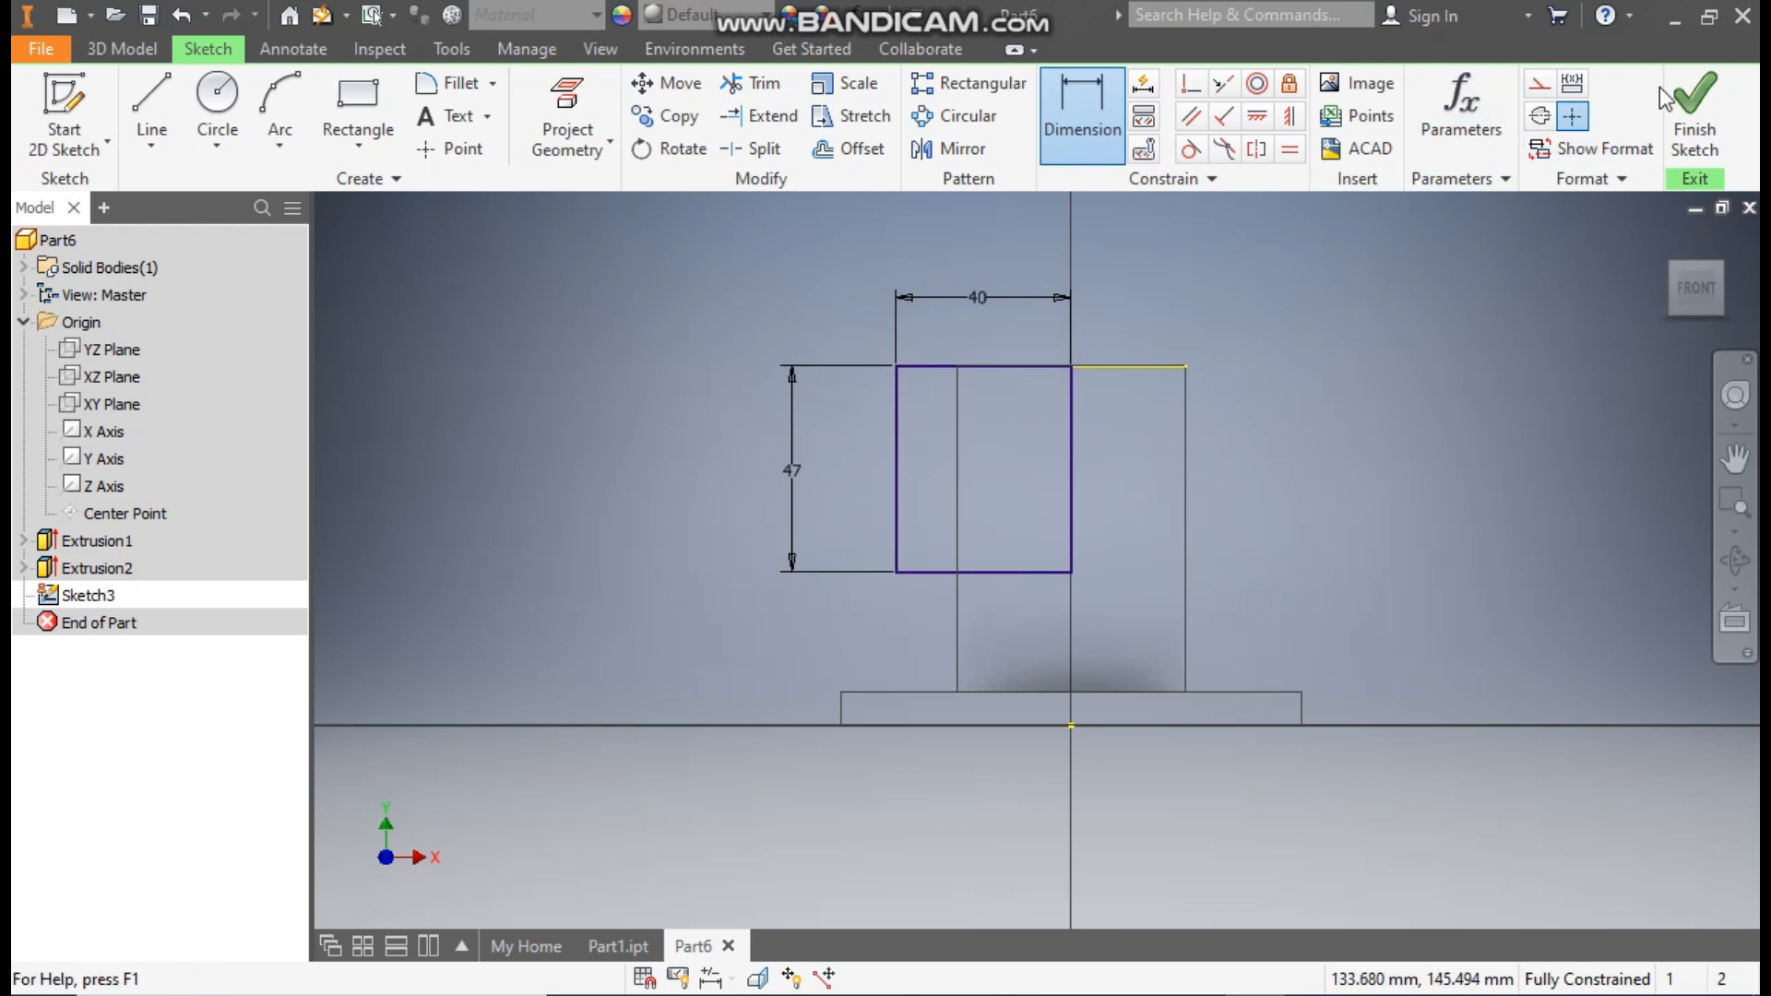
- Finish the sketch and extrude the rectangle symmetrically by 45 mm, joined to the cylinder
left_click(1695, 115)
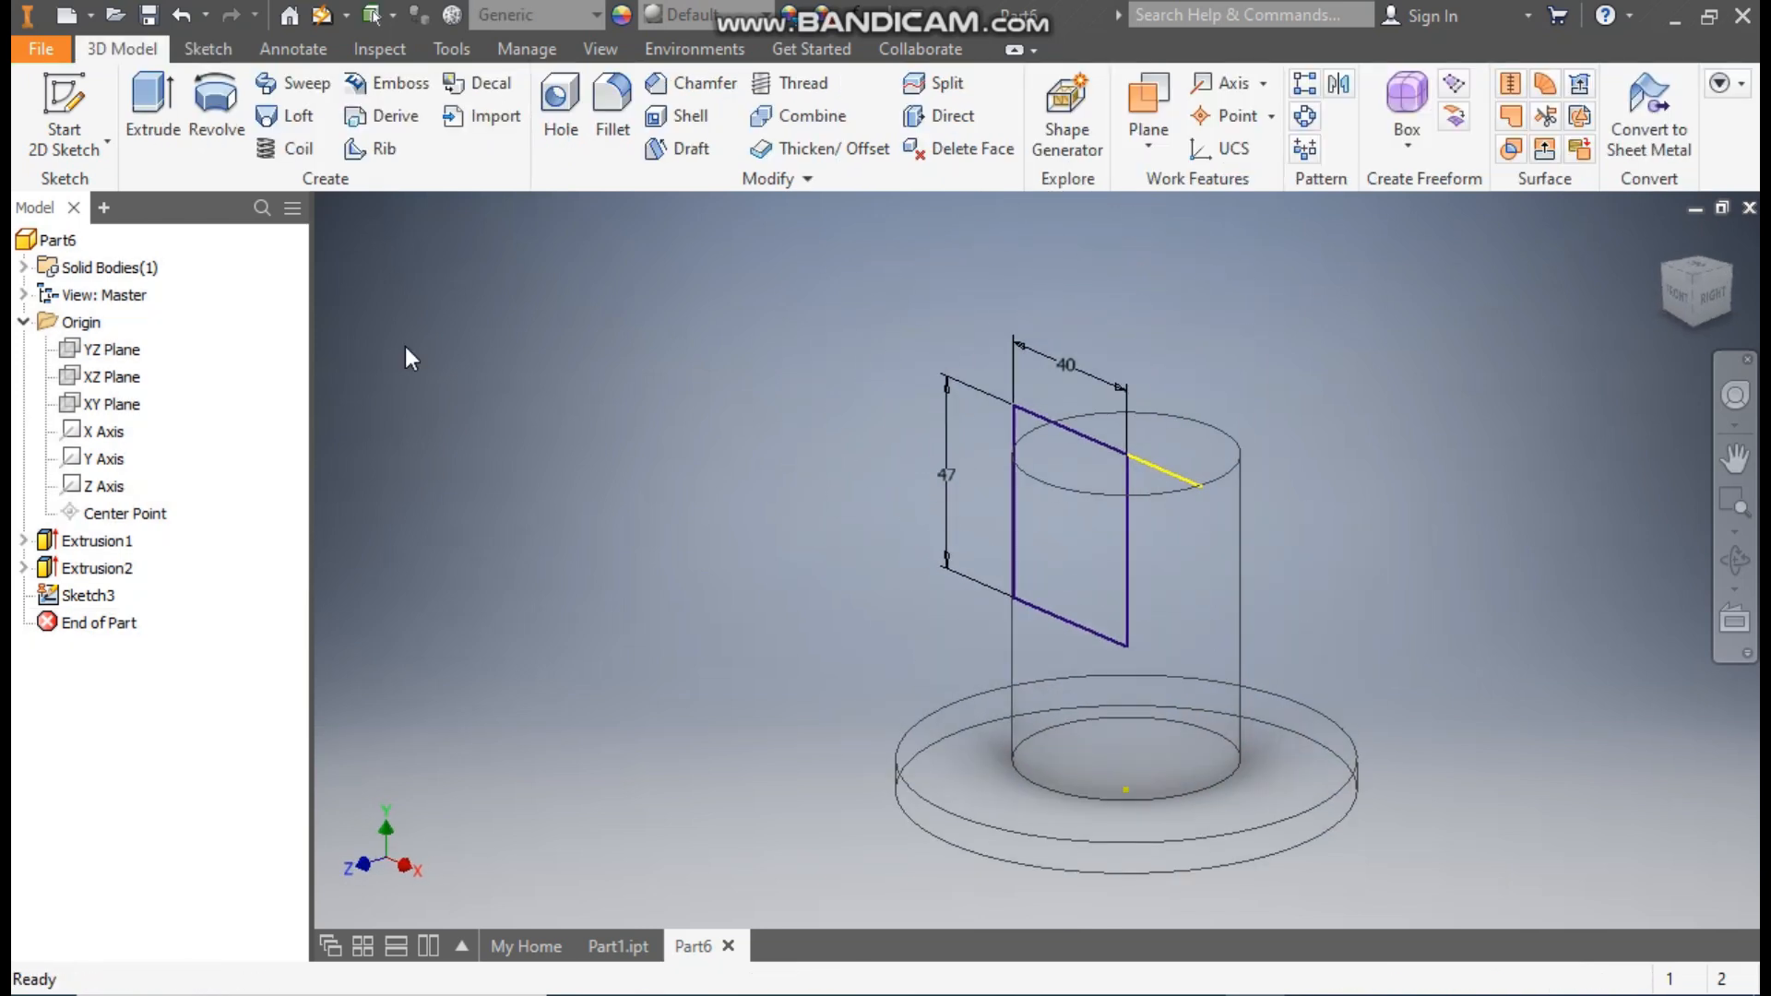
left_click(139, 129)
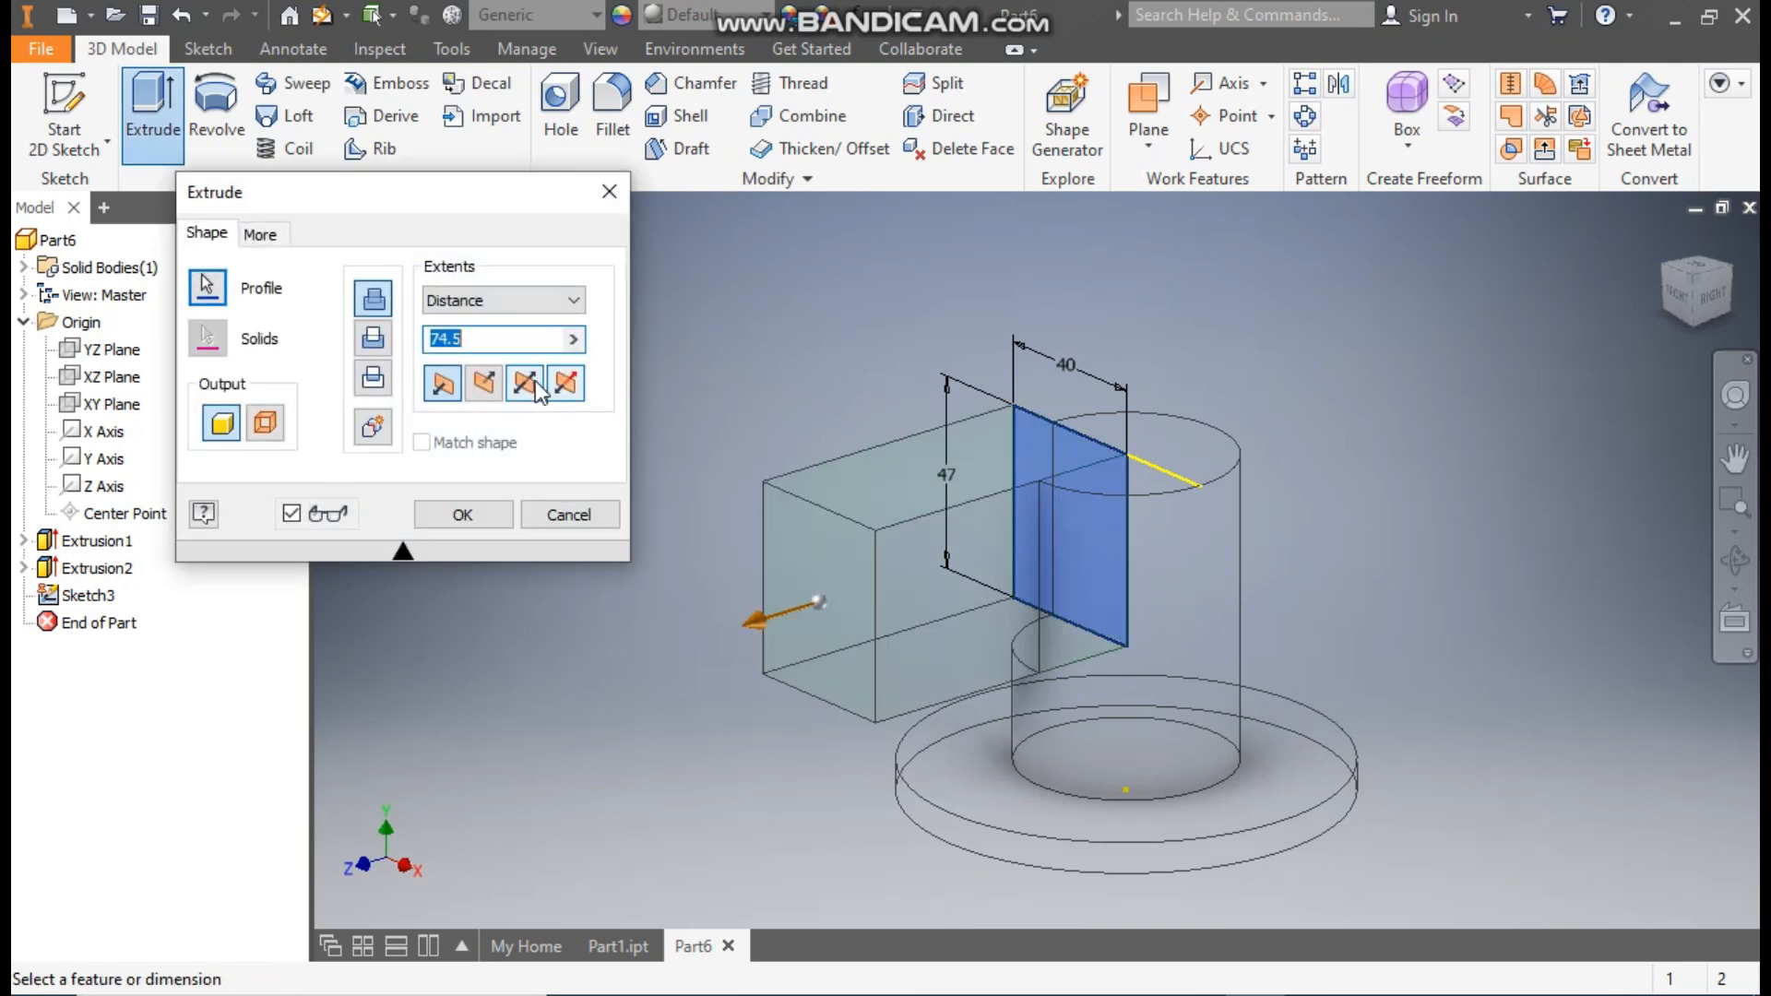
left_click(536, 385)
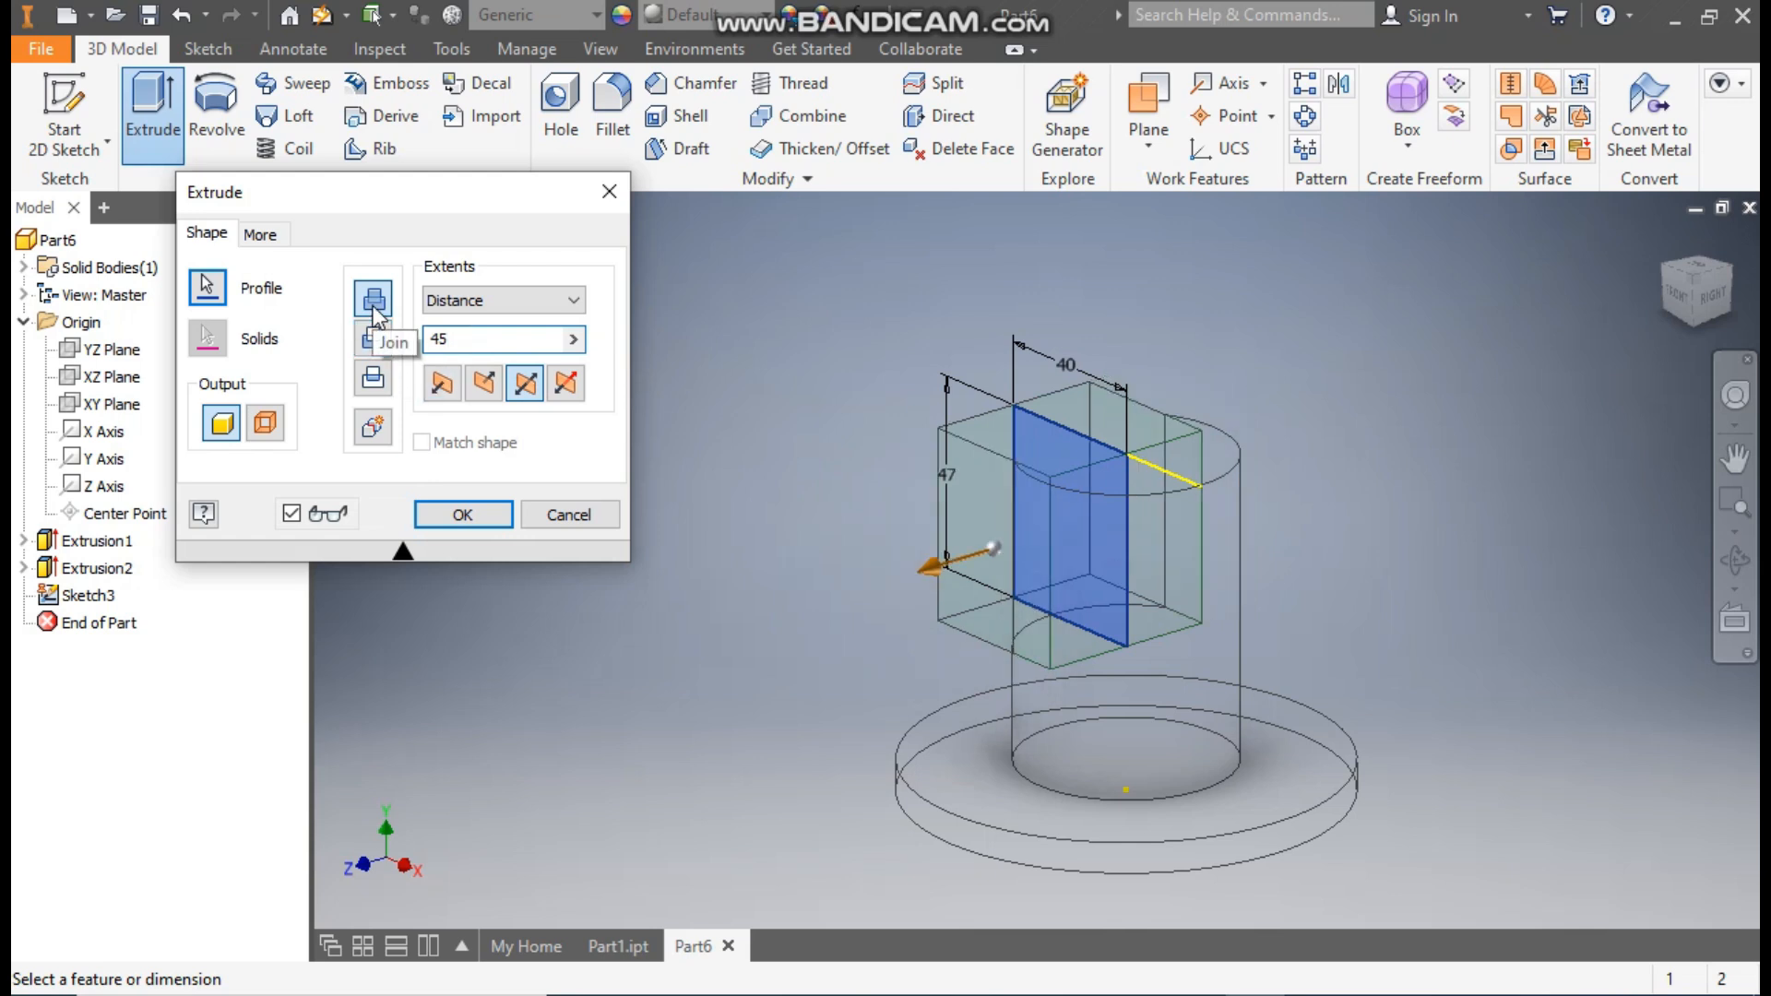
left_click(483, 518)
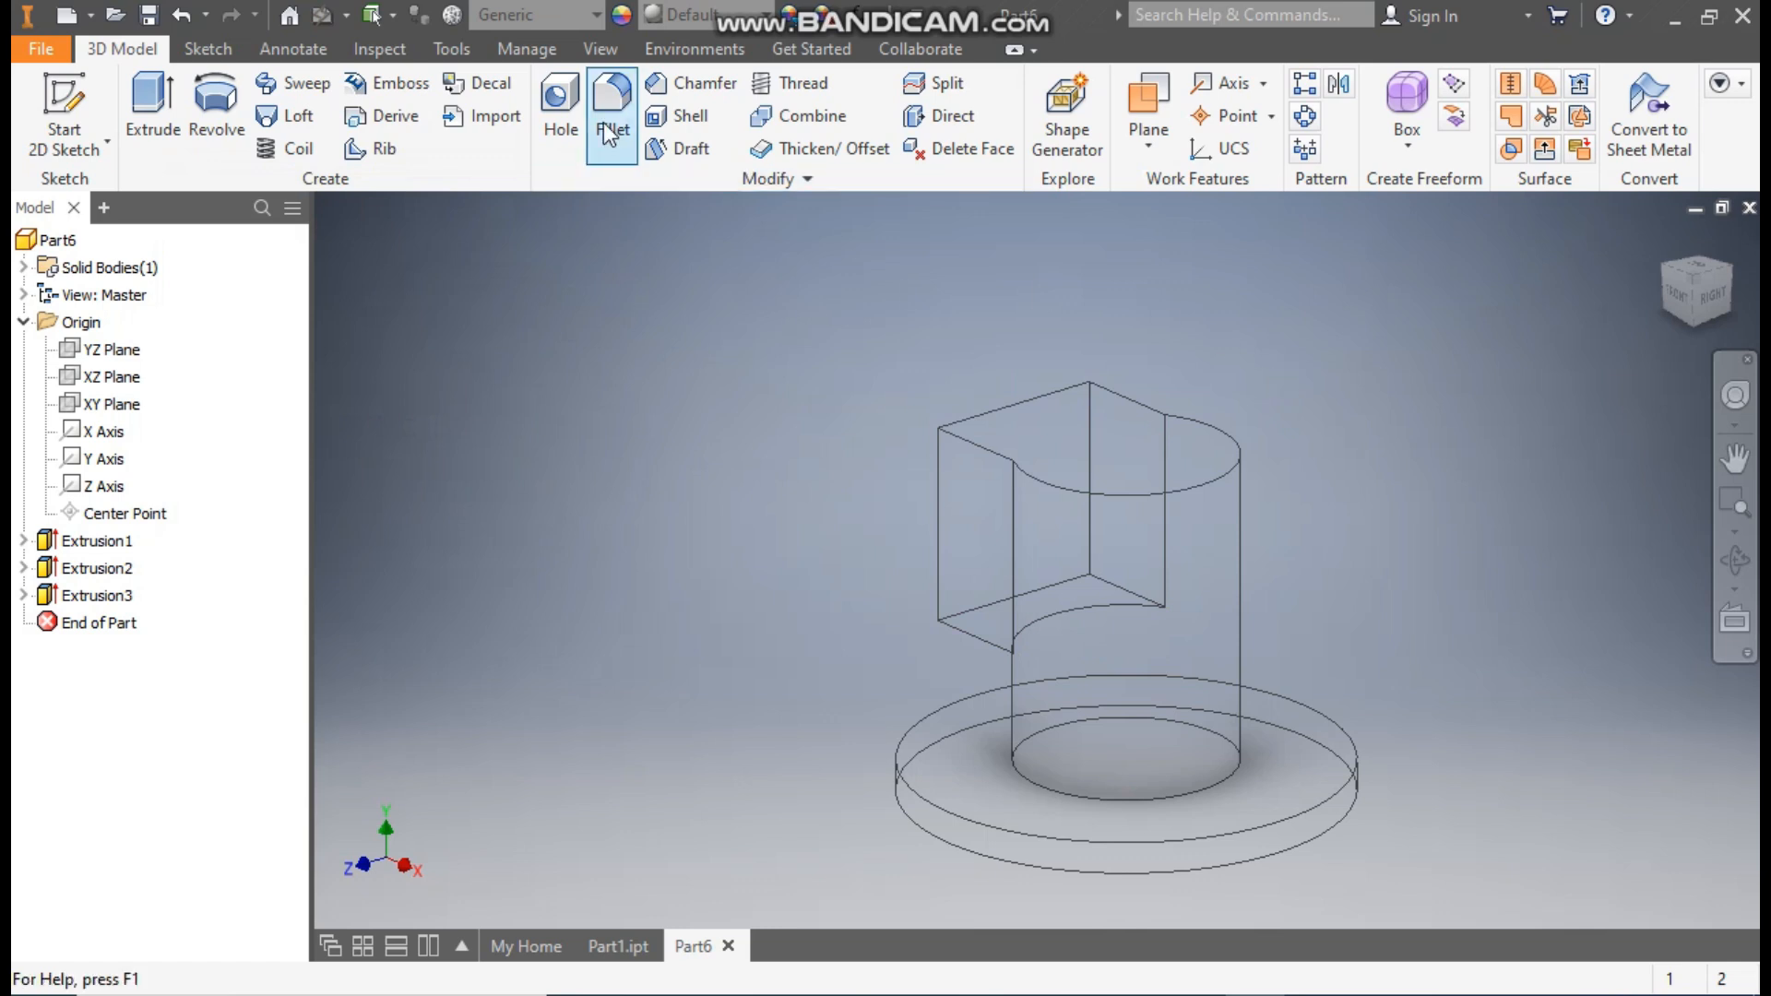
- Fillet the clamp block's two outer horizontal edges with a 9 mm radius and switch the visual style to shaded with edges
left_click(610, 92)
left_click(255, 368)
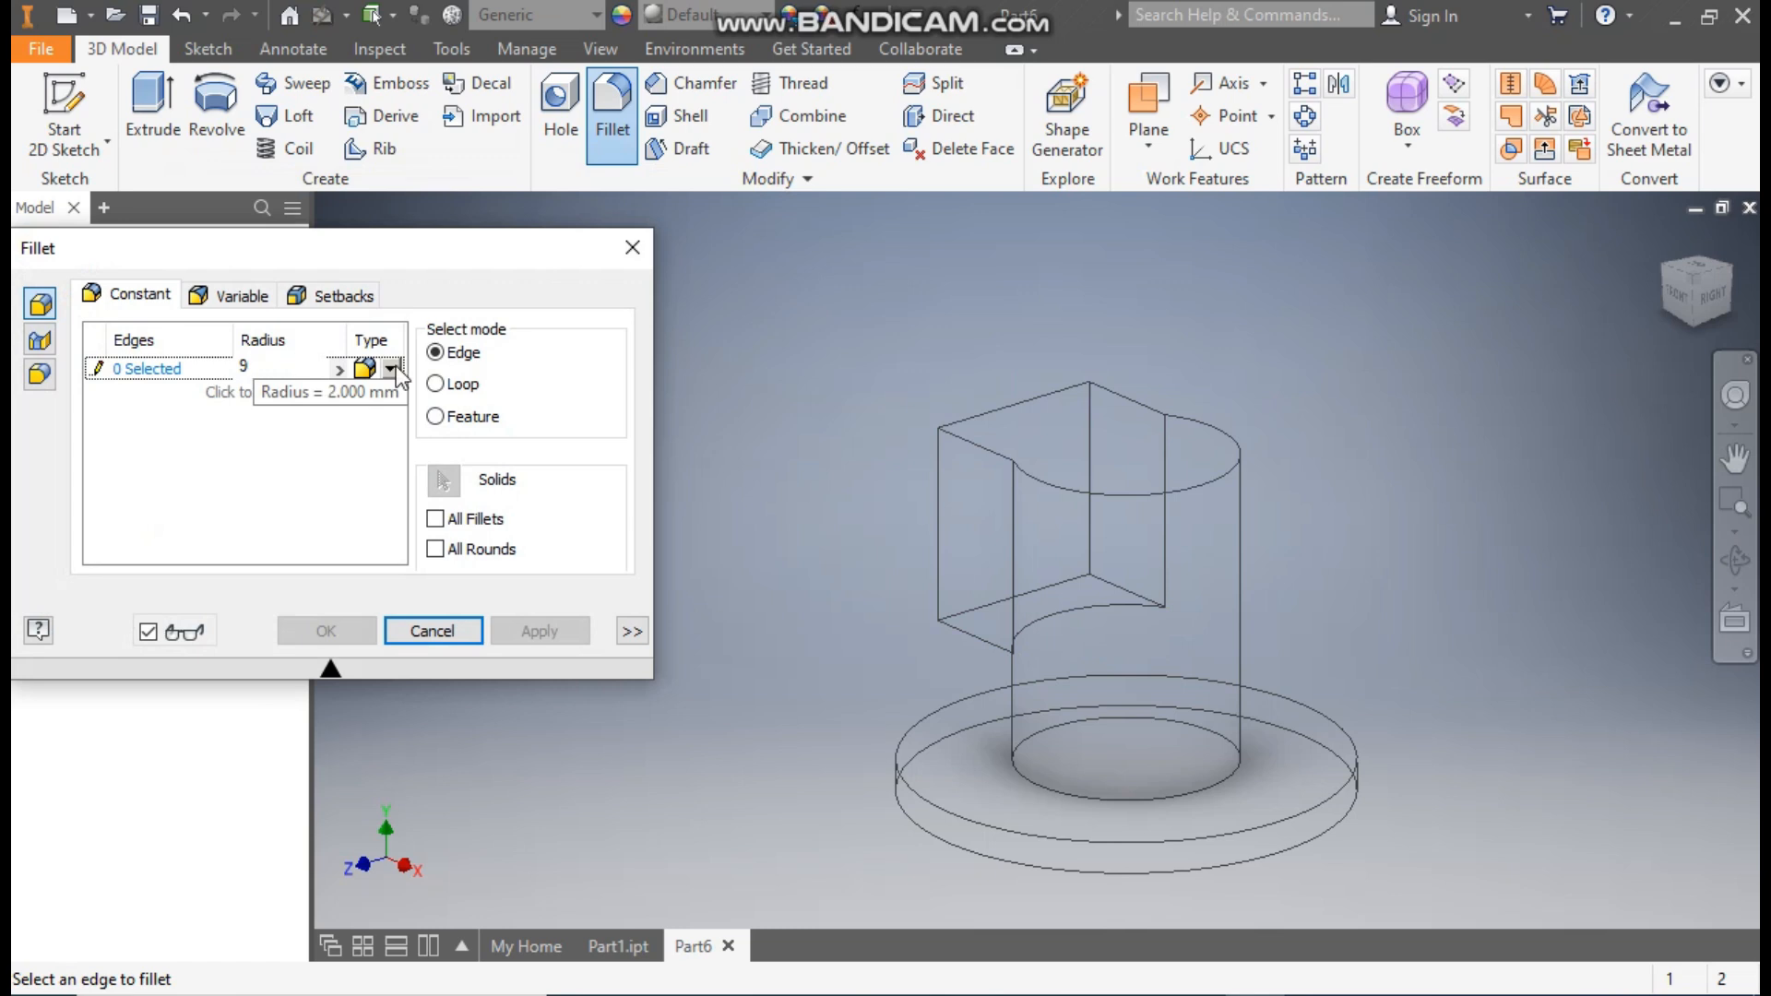
left_click(1035, 403)
left_click(989, 608)
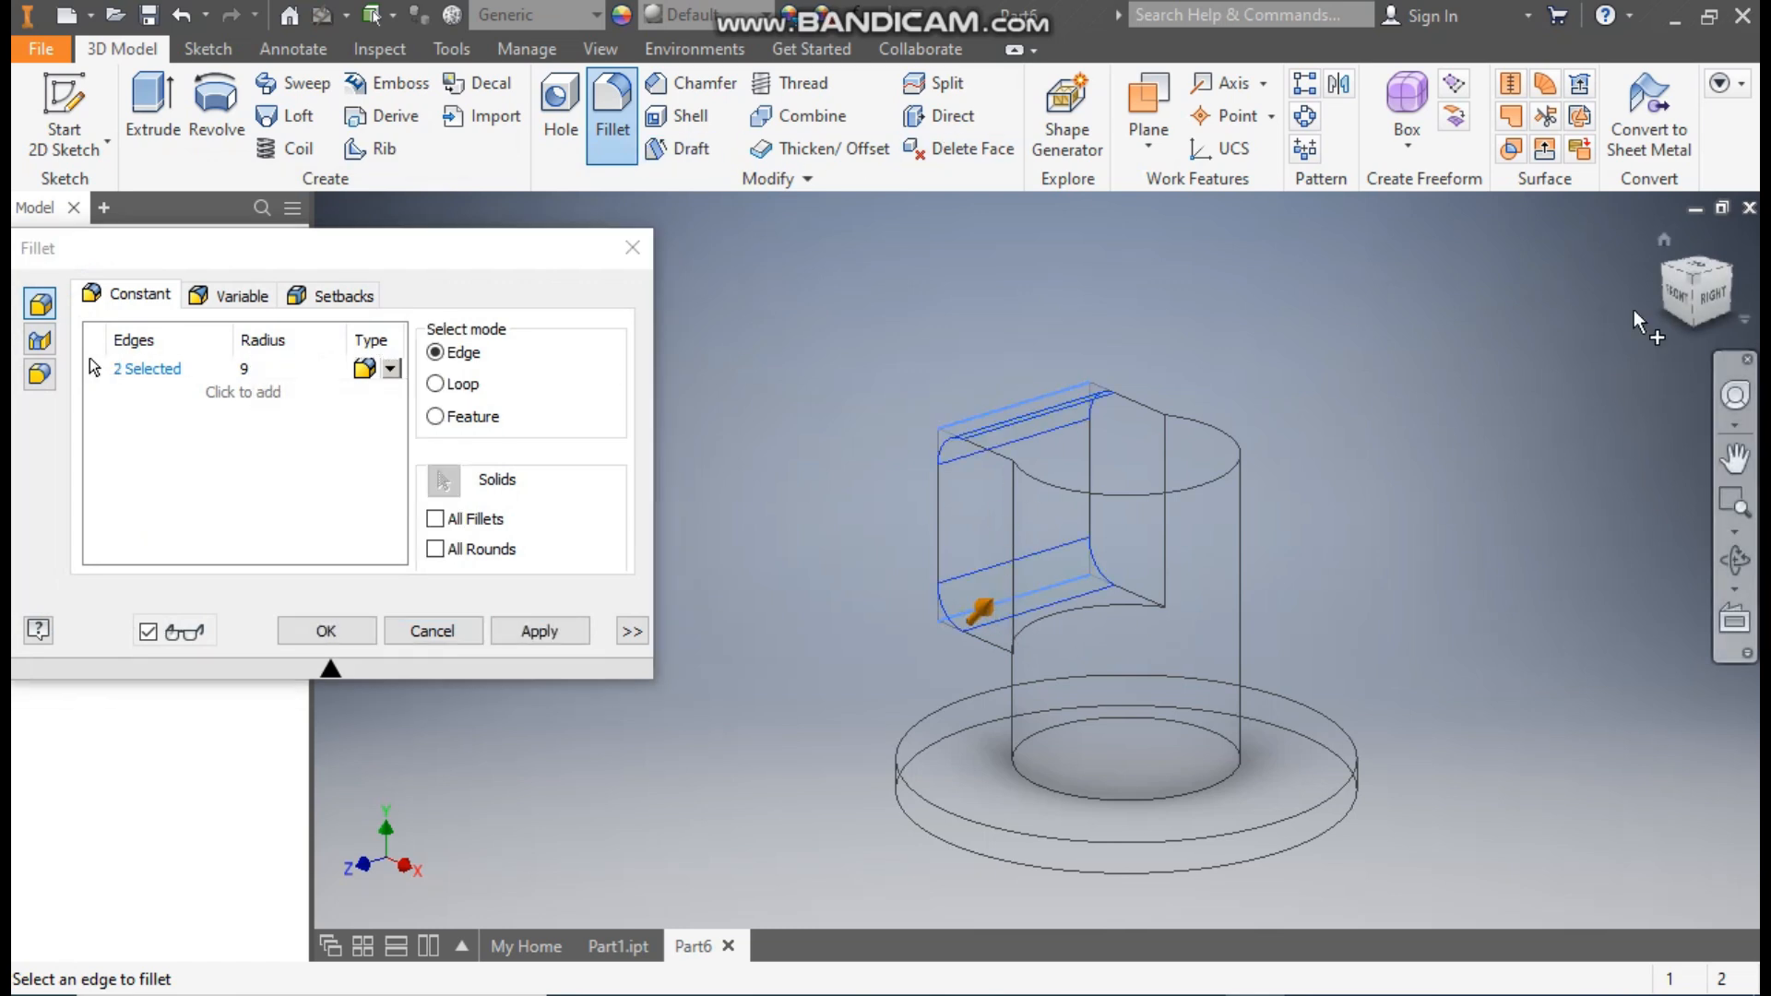
left_click(601, 48)
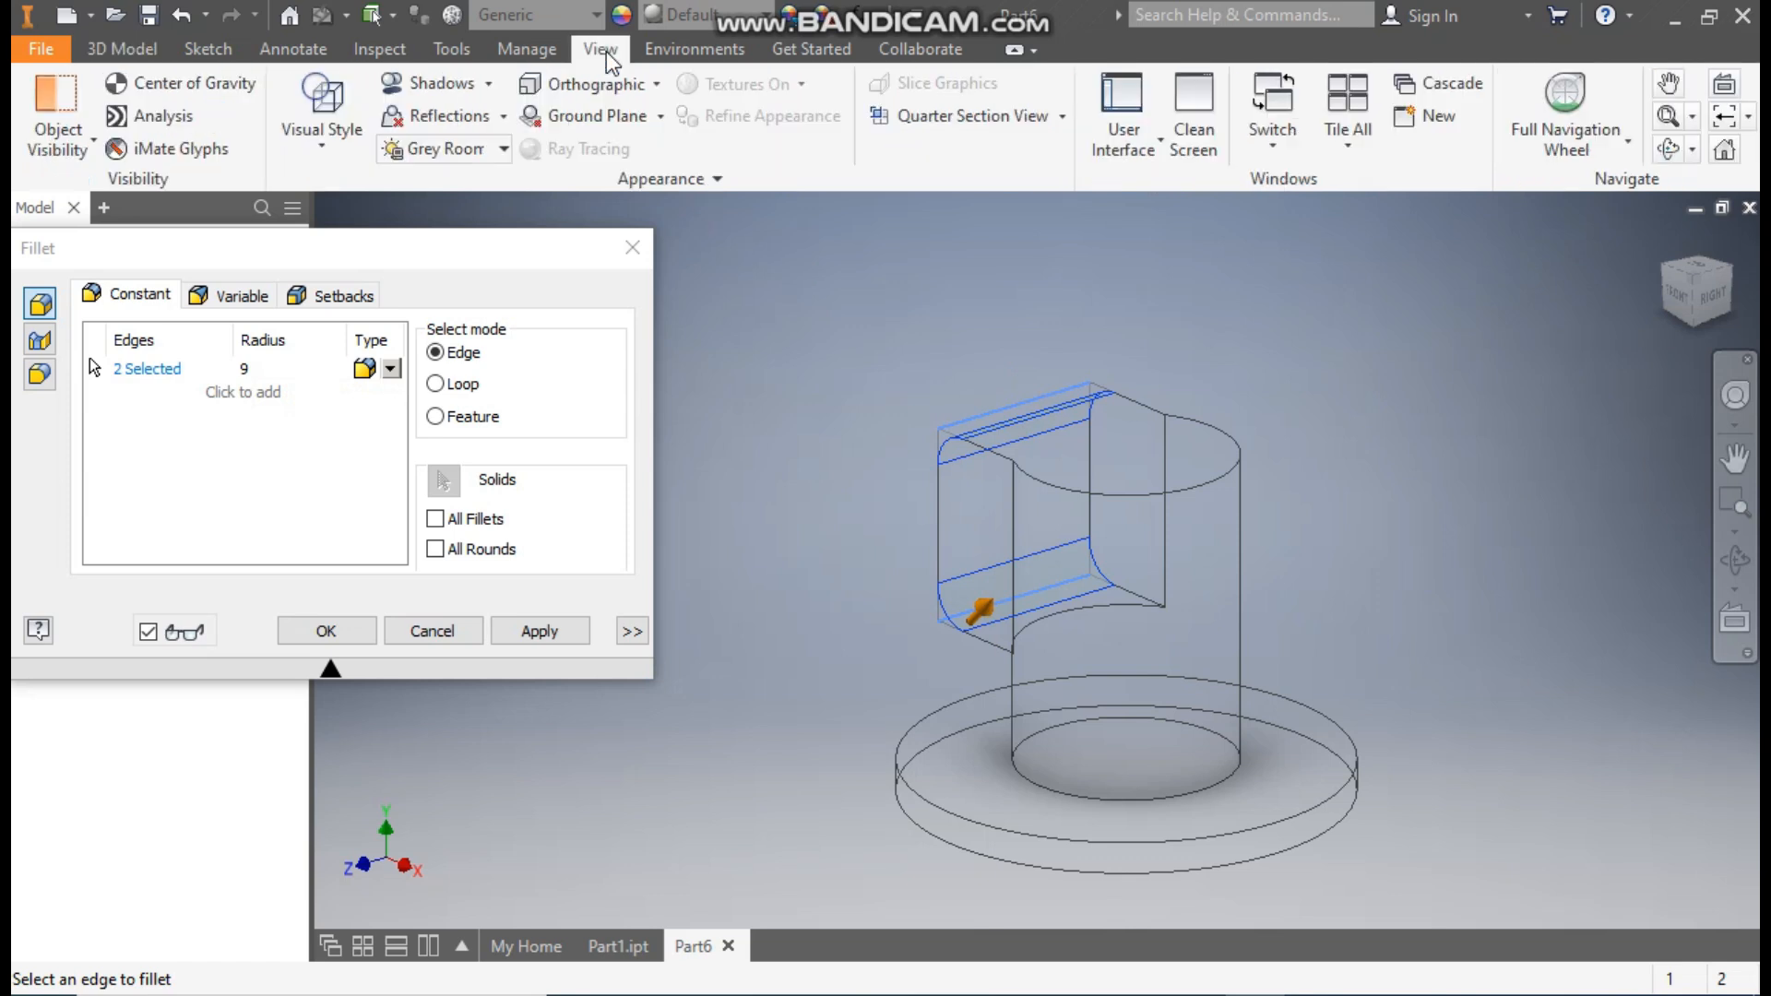
left_click(345, 132)
left_click(369, 193)
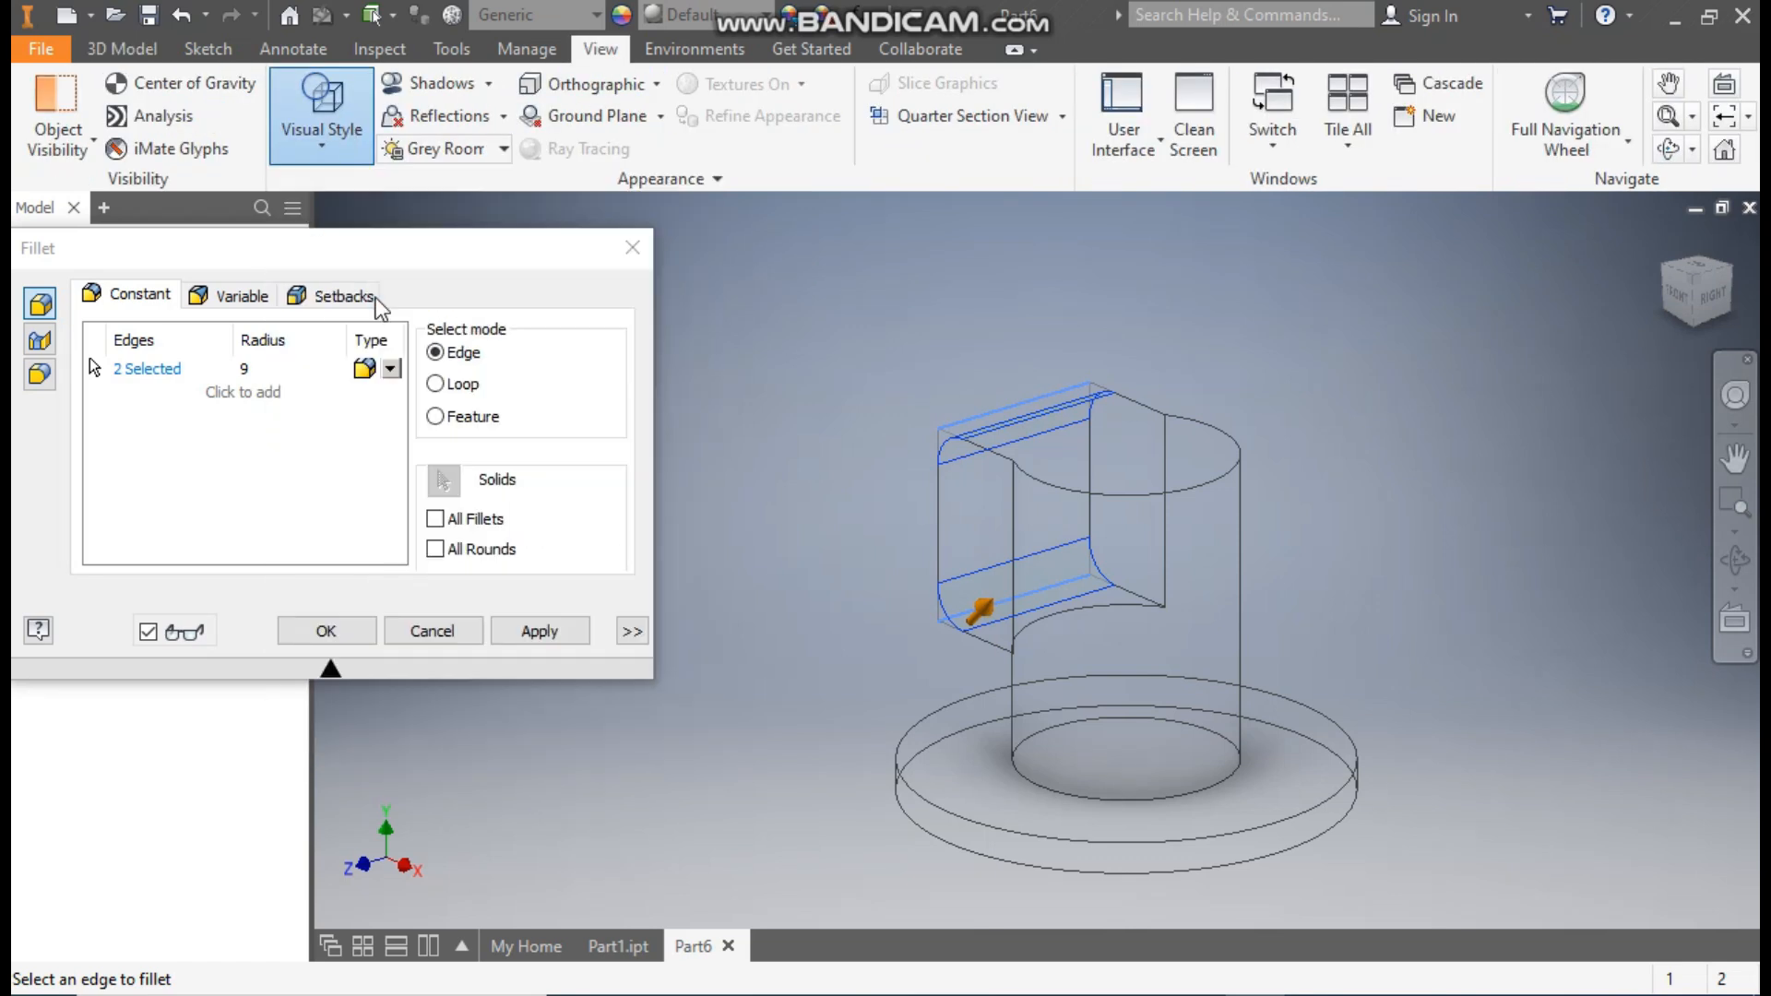
left_click(1665, 282)
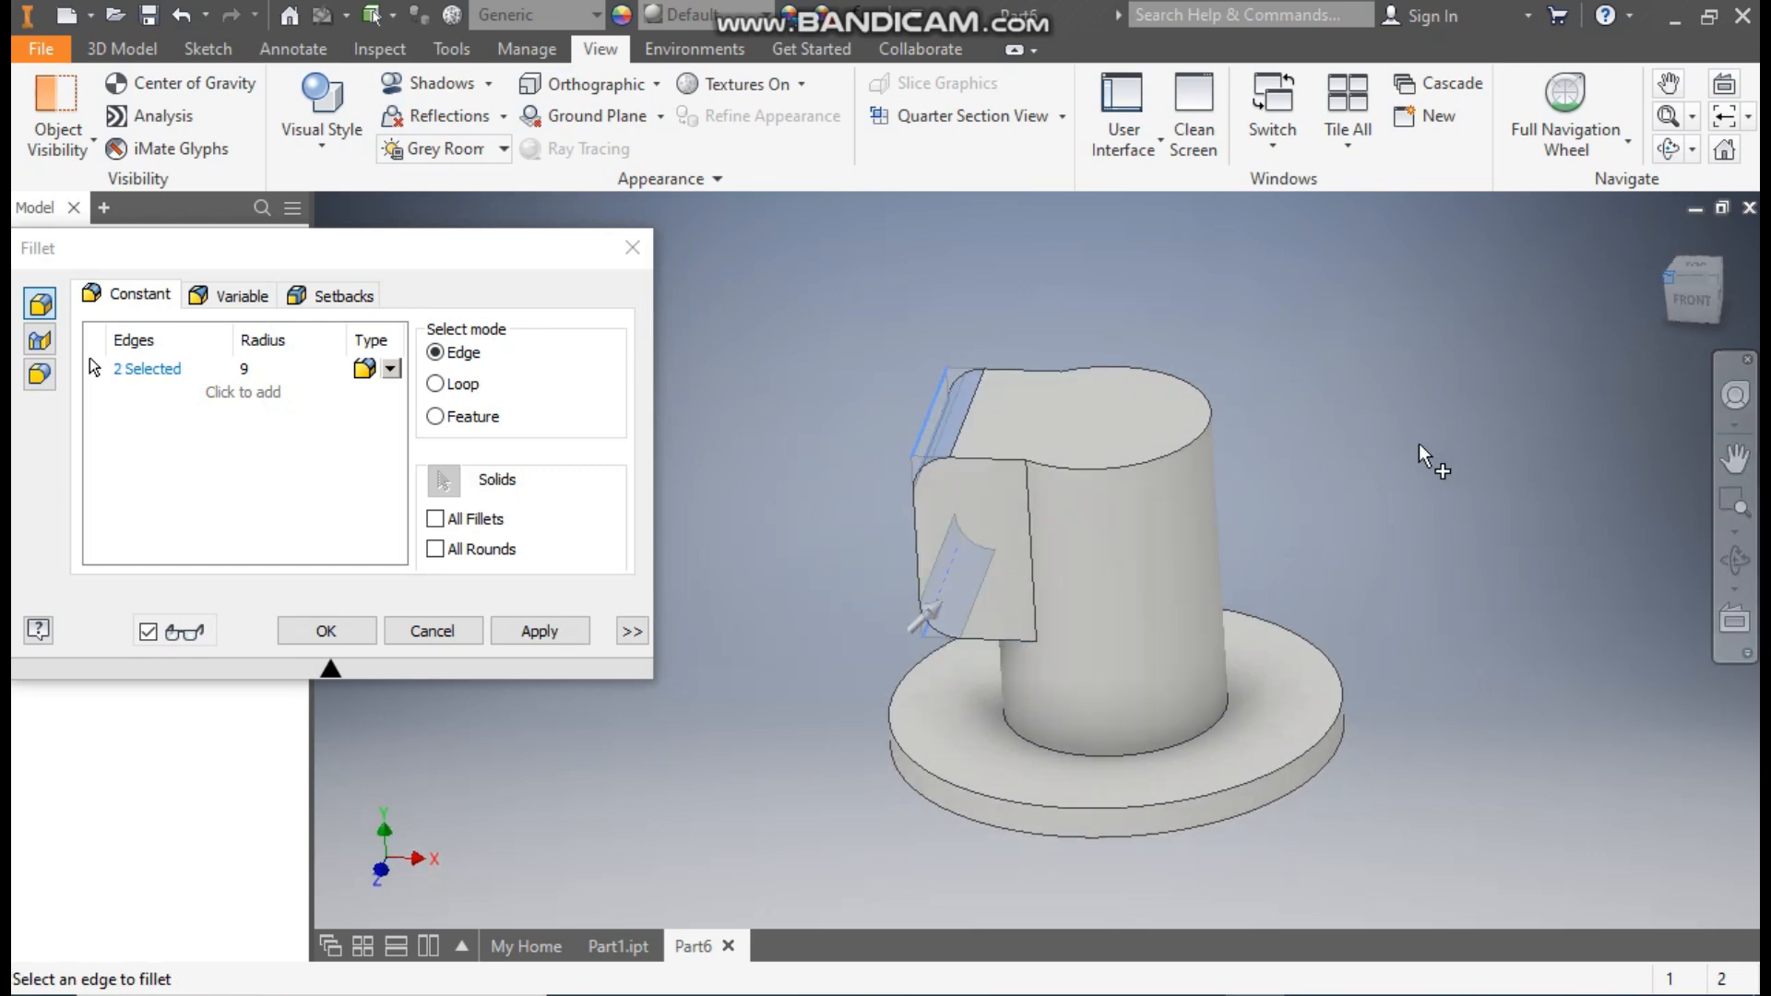
left_click(343, 632)
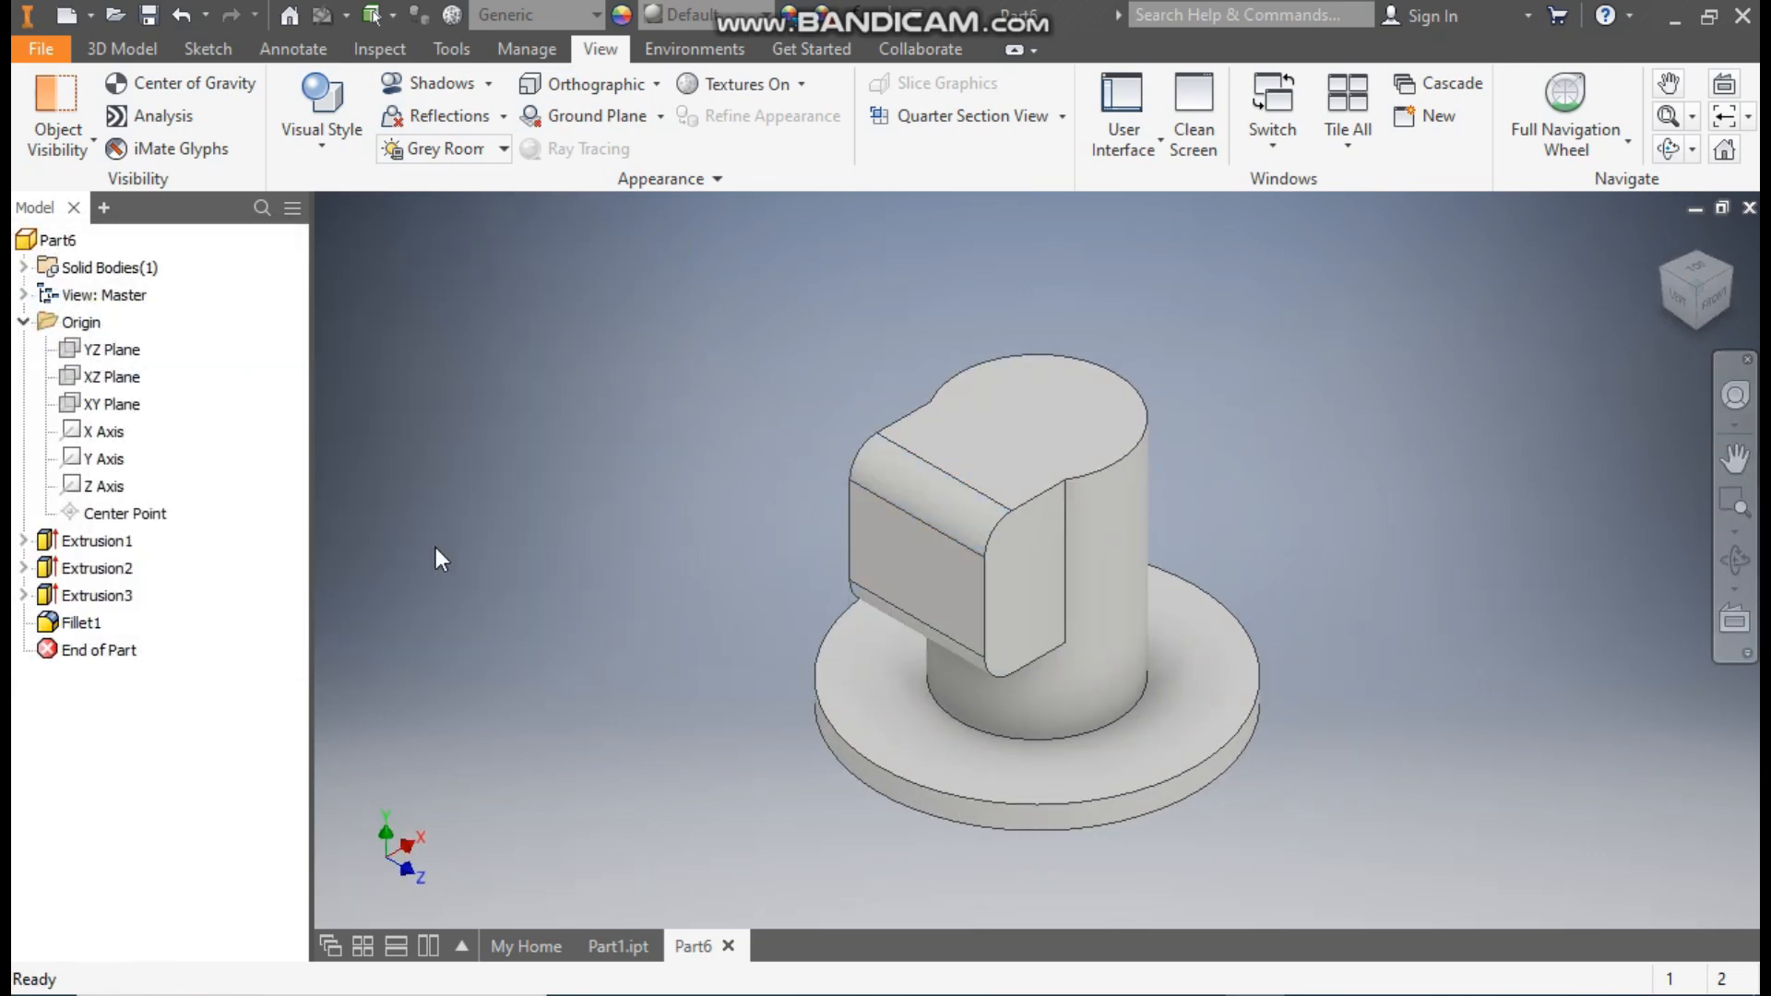
- Sketch points at the centres of the upper and lower fillet arcs on the clamp block's front side face
left_click(1032, 544)
left_click(1223, 528)
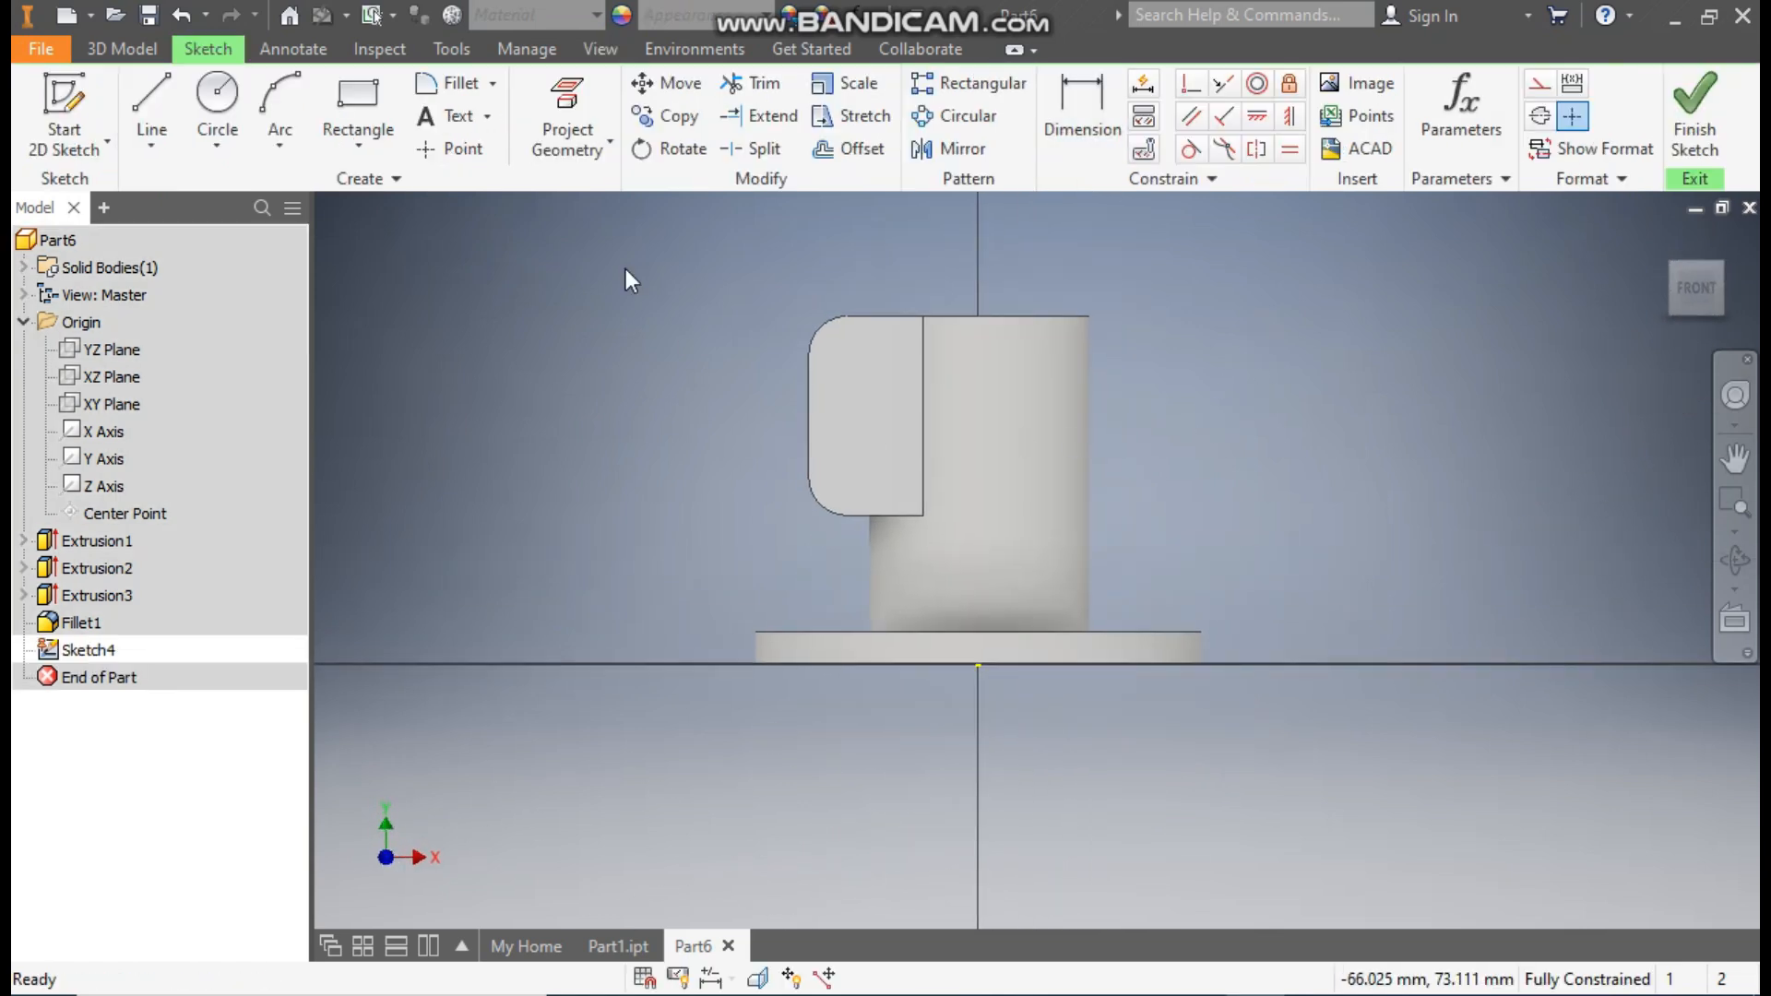
left_click(446, 149)
scroll(874, 340, "up", 3)
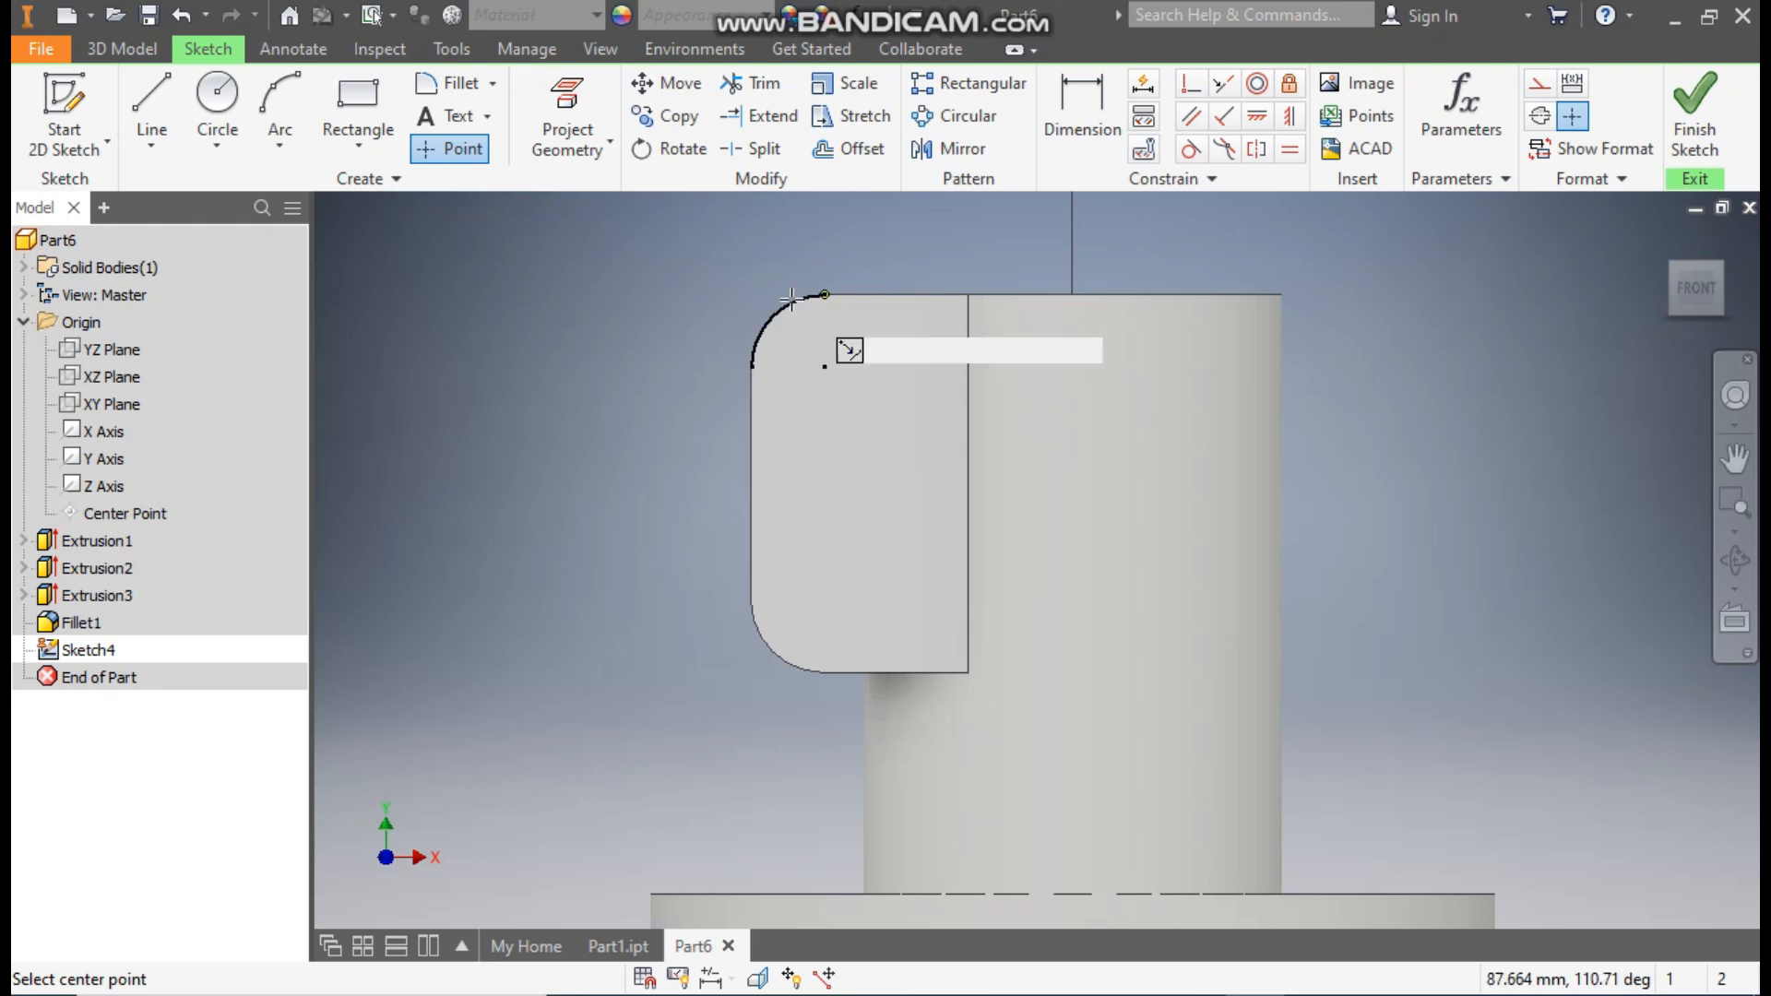
left_click(824, 367)
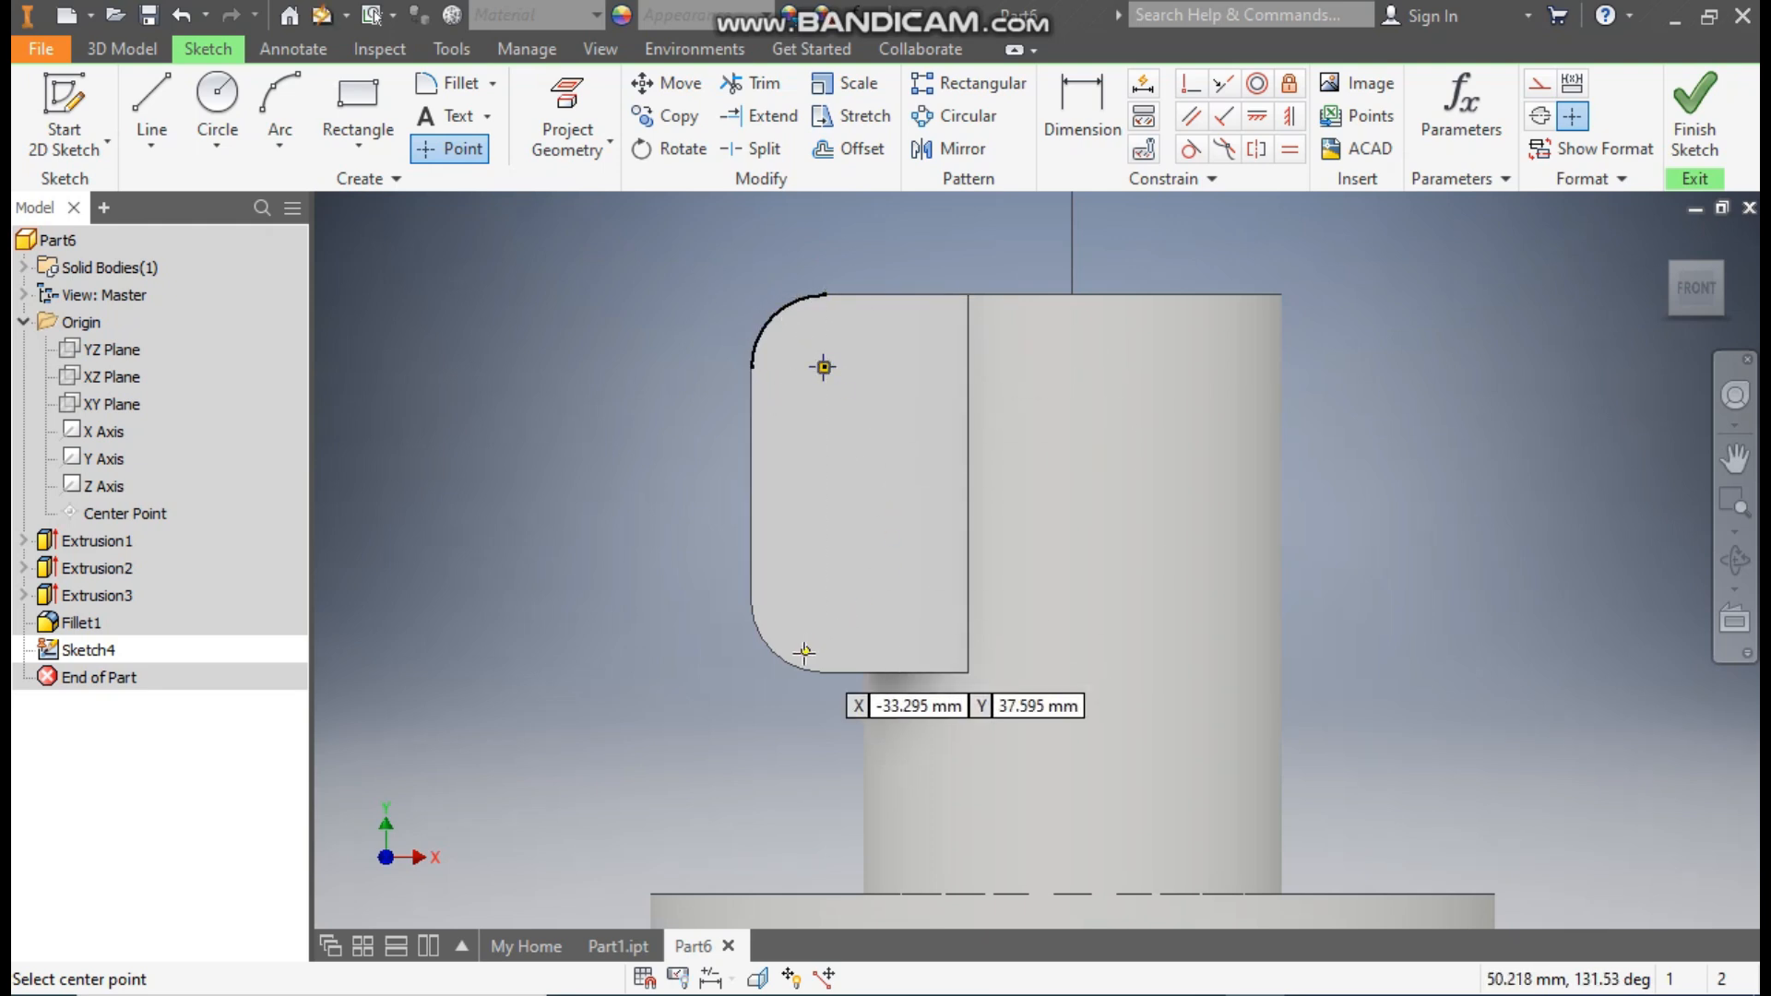
left_click(824, 601)
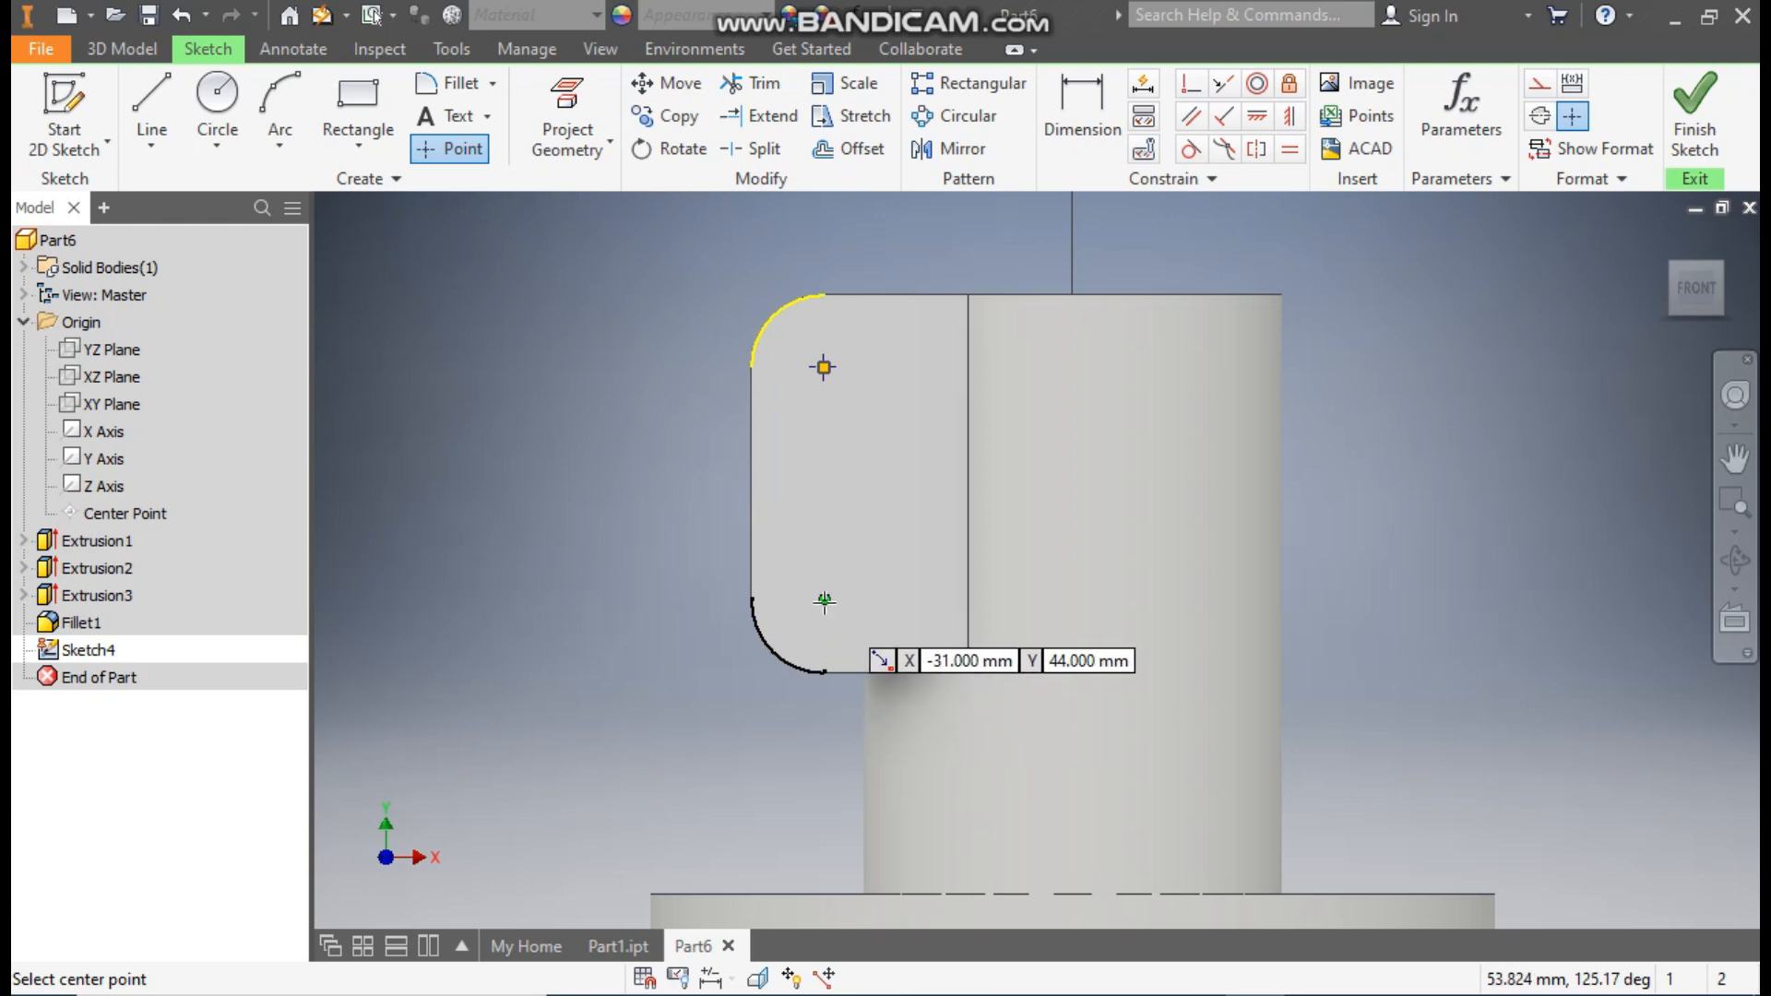
left_click(1693, 139)
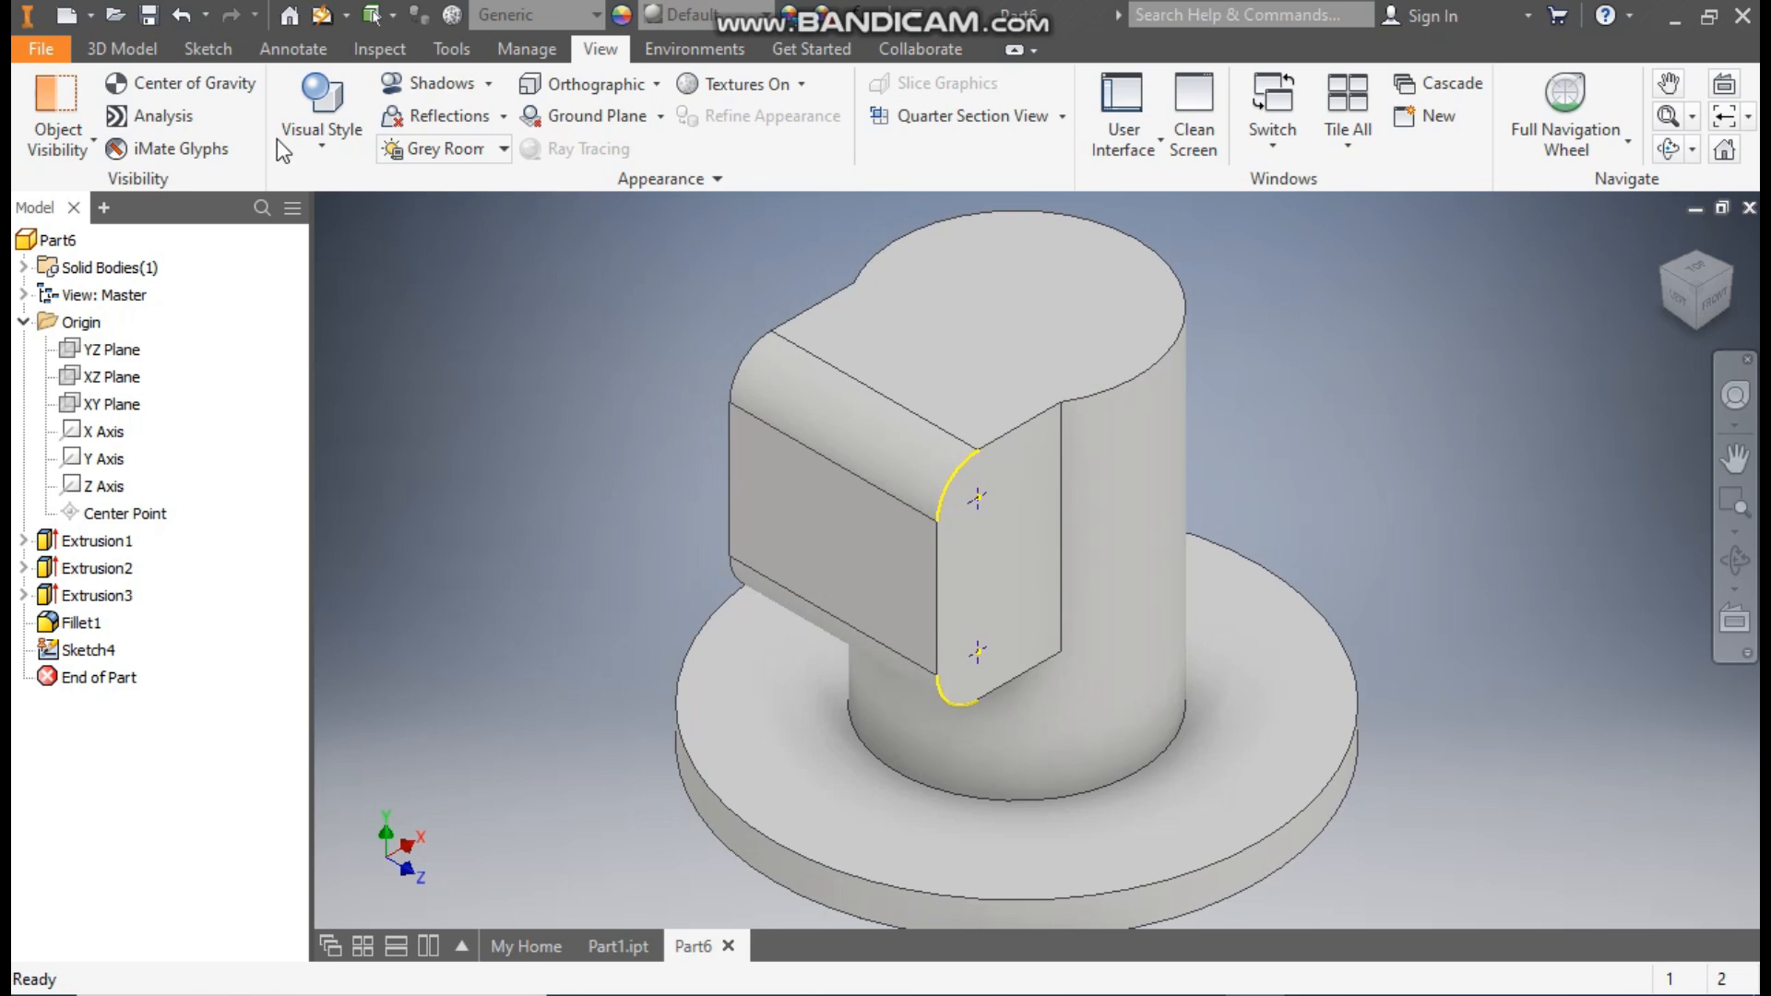
- Create 9 mm through-all counterbore holes at both sketch points, with an 18 mm counterbore diameter and 2 mm counterbore depth
left_click(124, 50)
left_click(560, 109)
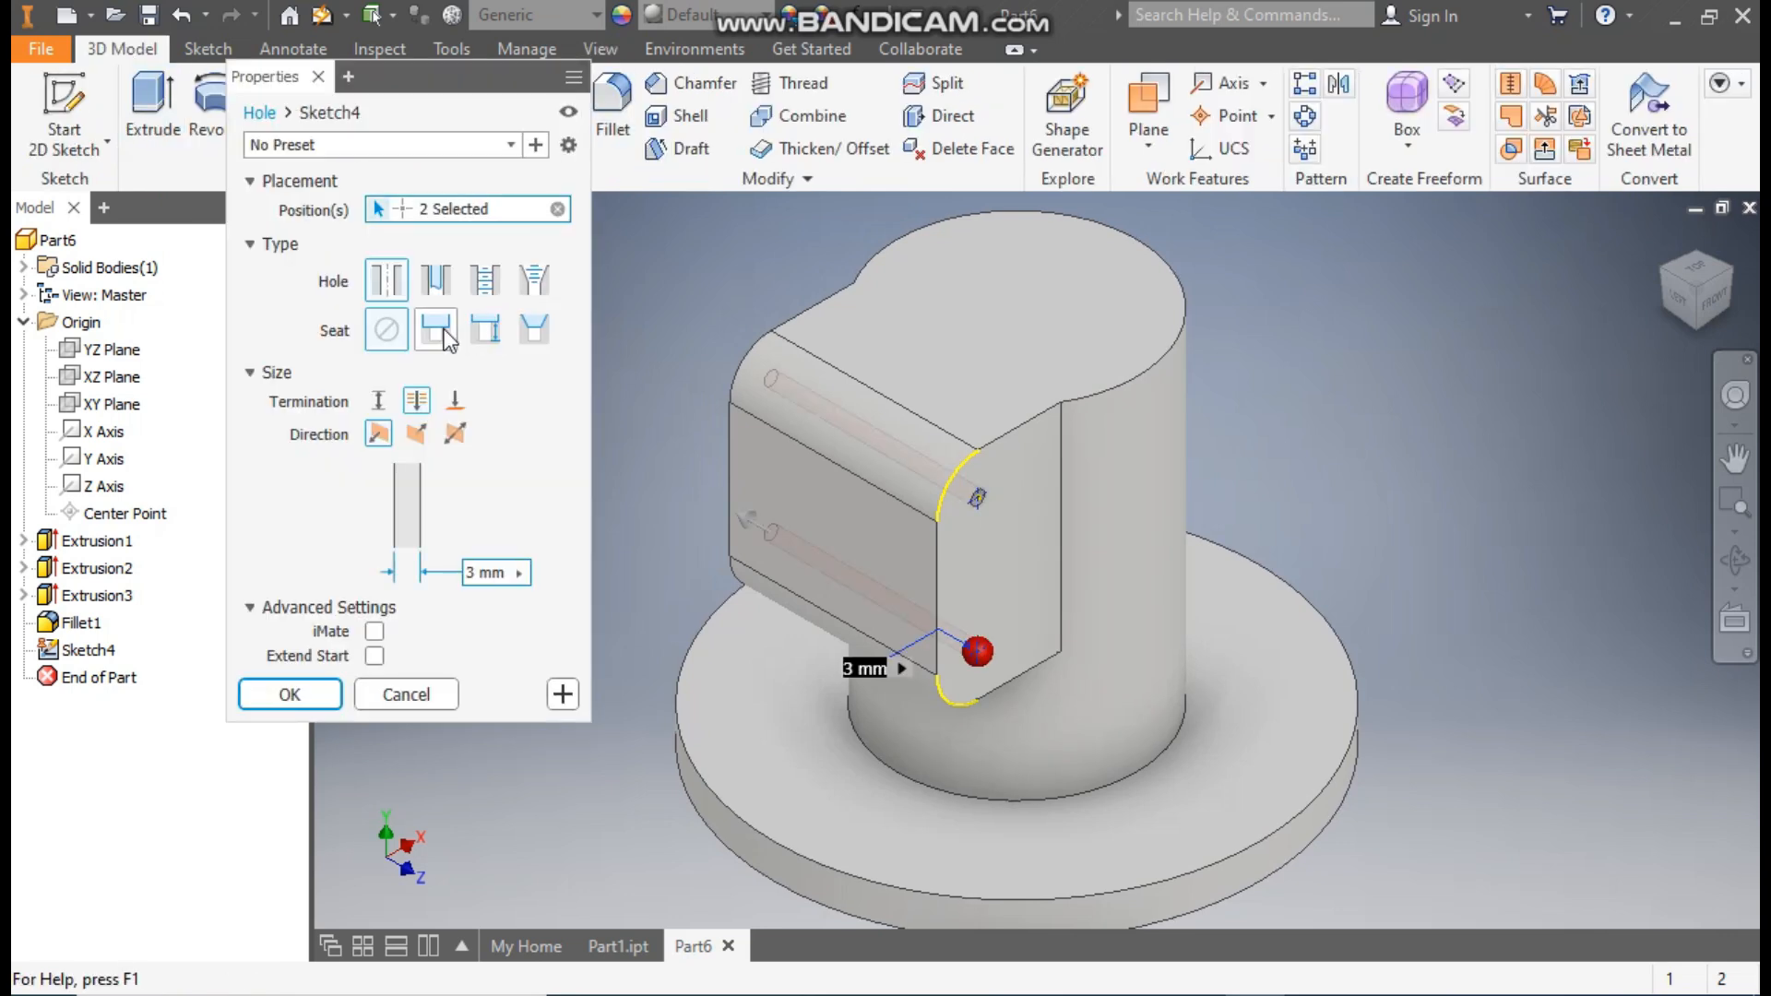
left_click(436, 329)
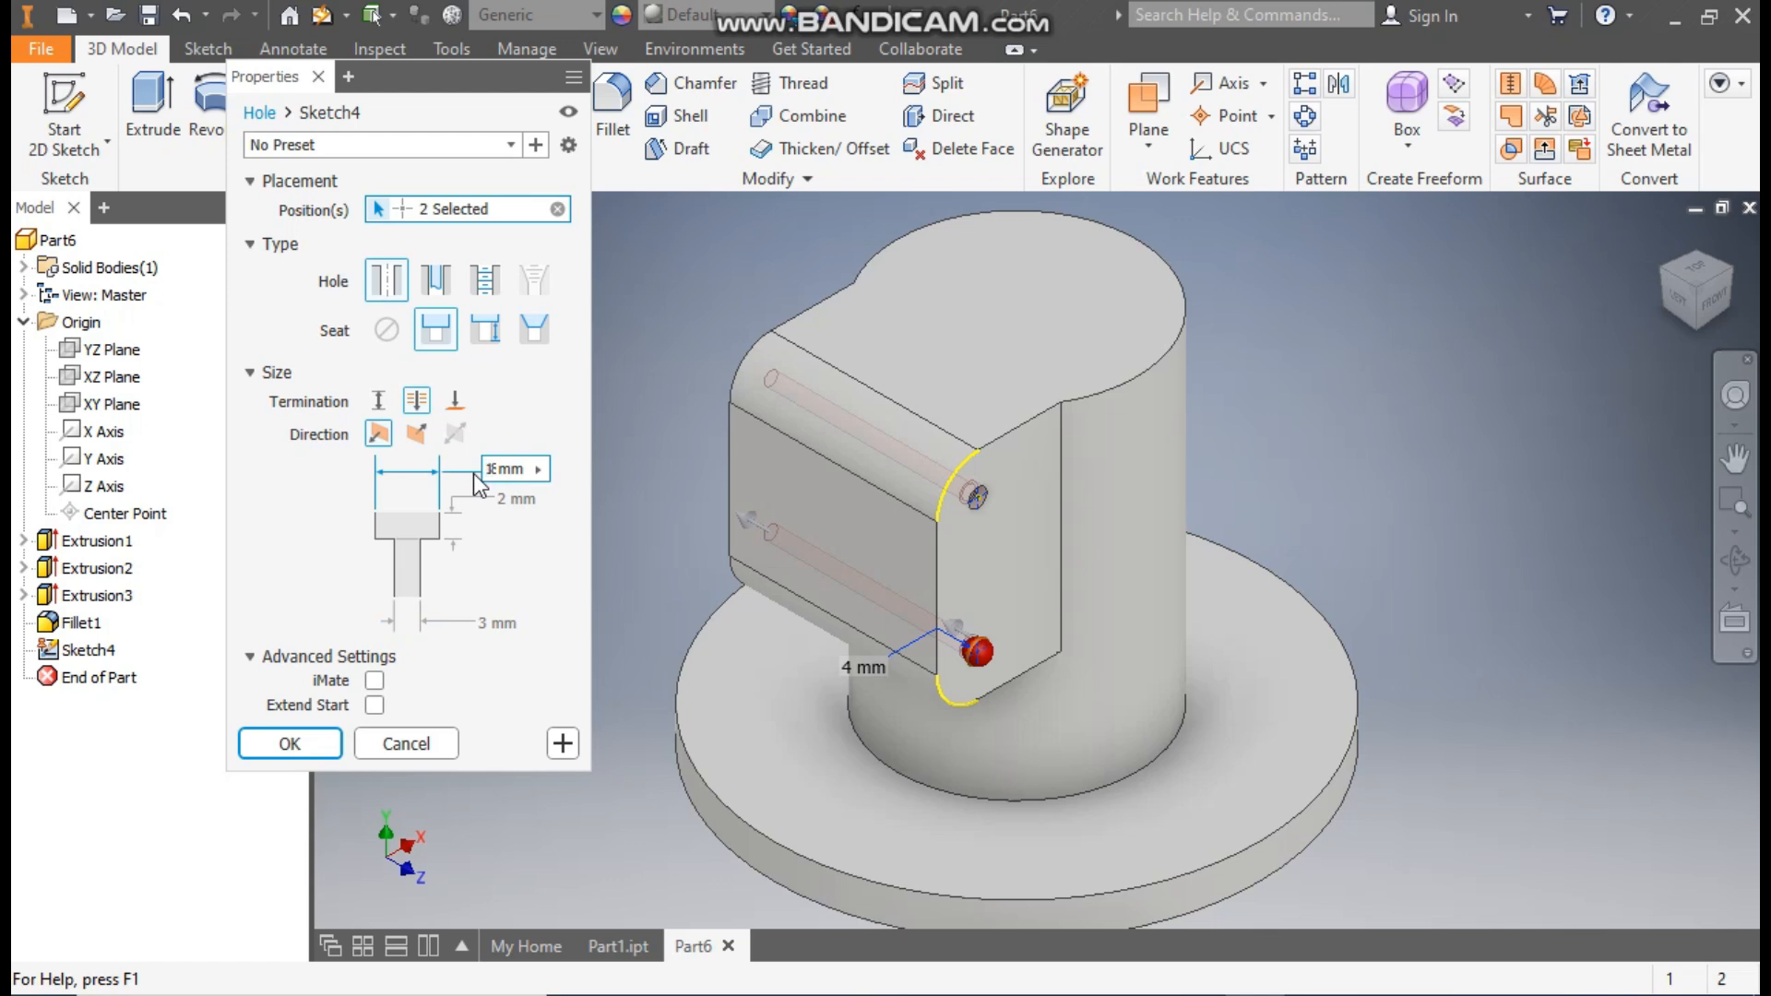
left_click(515, 499)
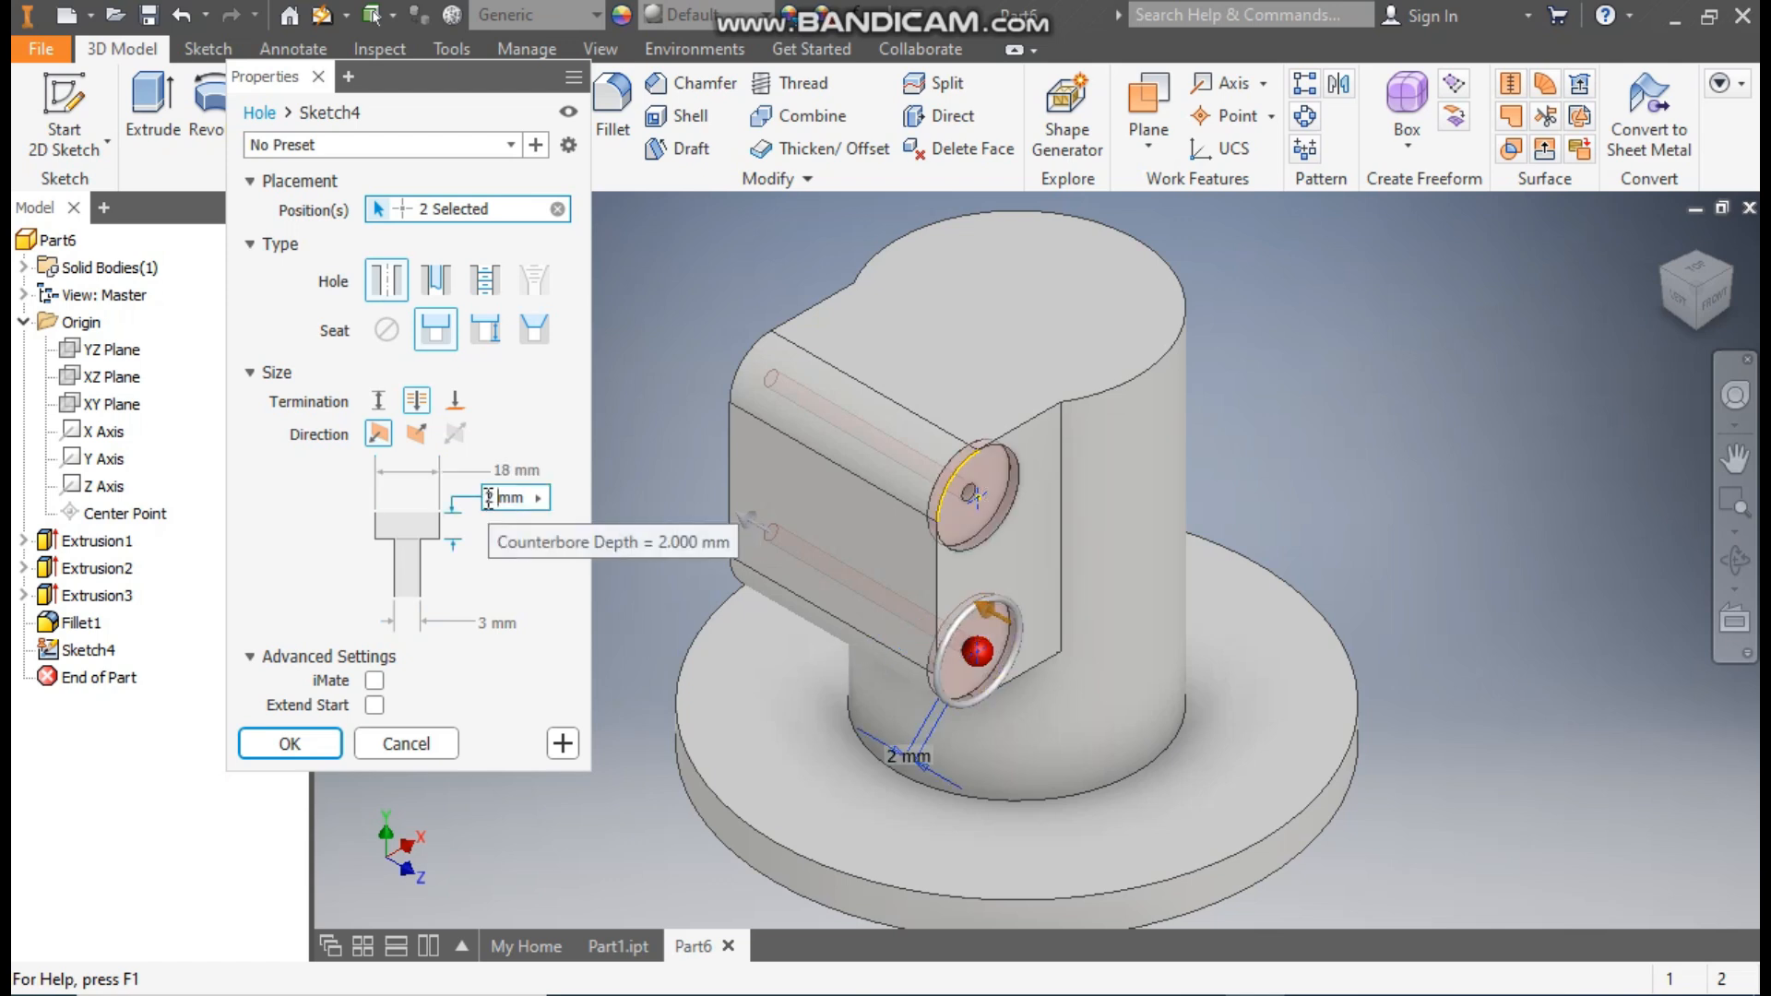
left_click(489, 624)
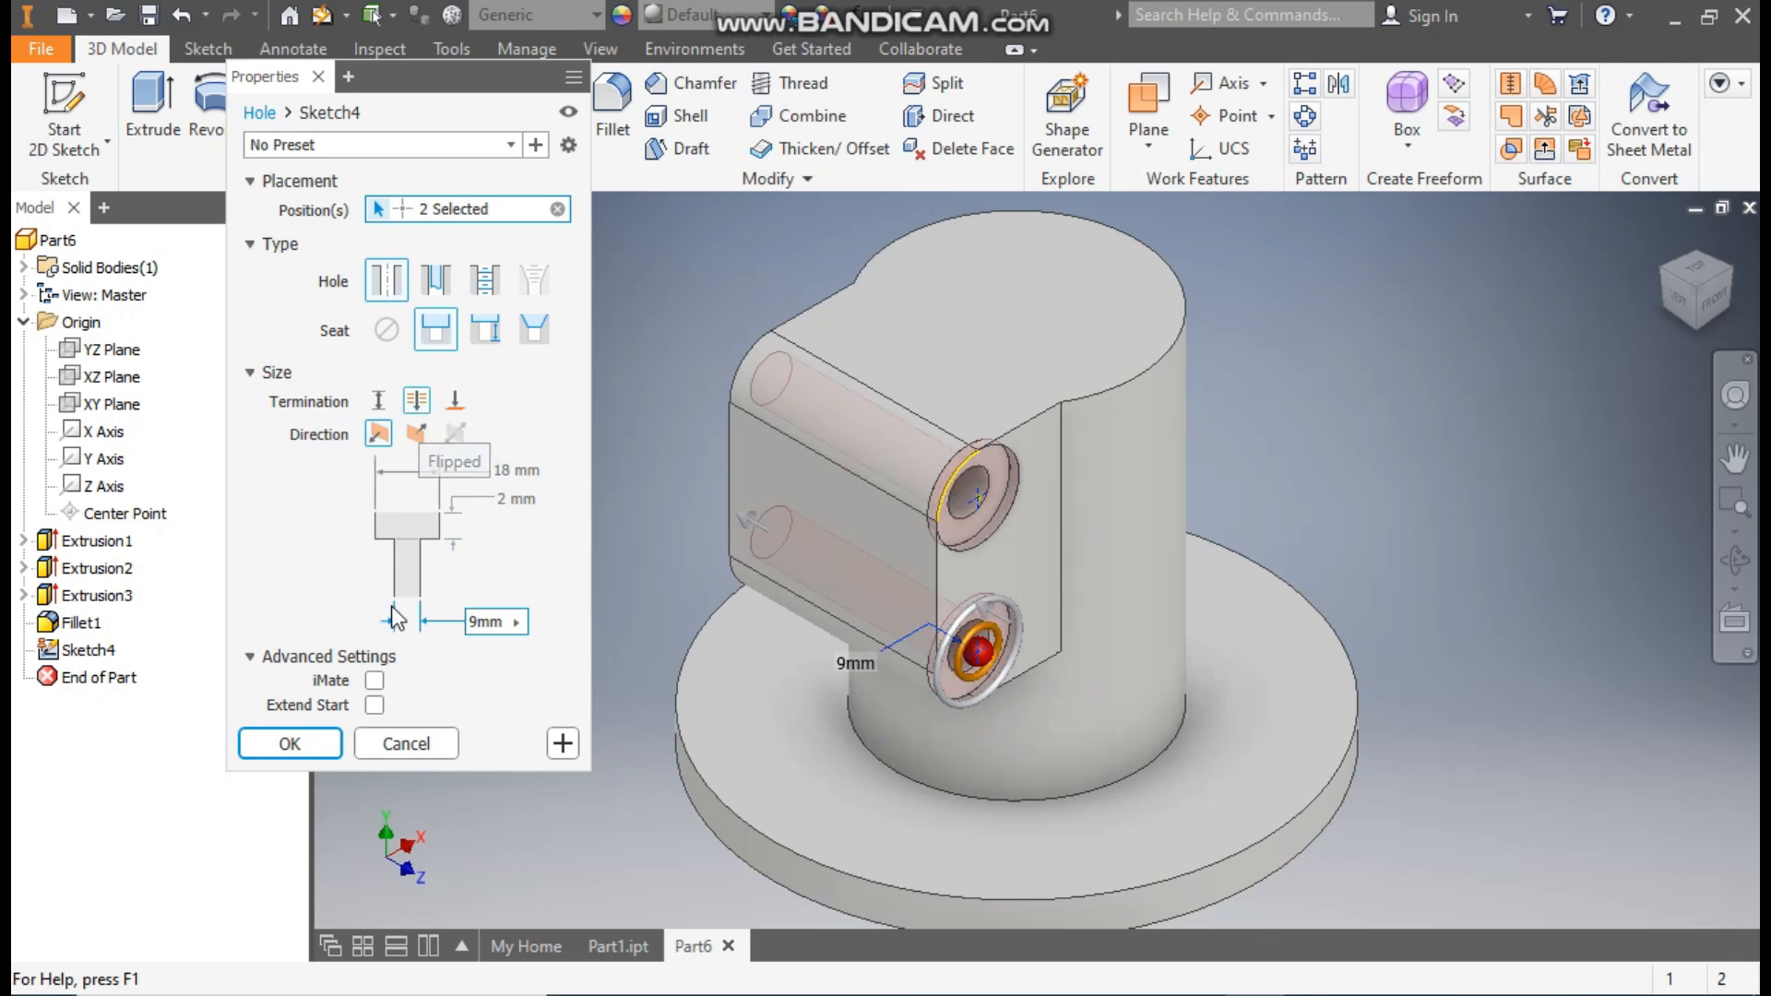
left_click(290, 744)
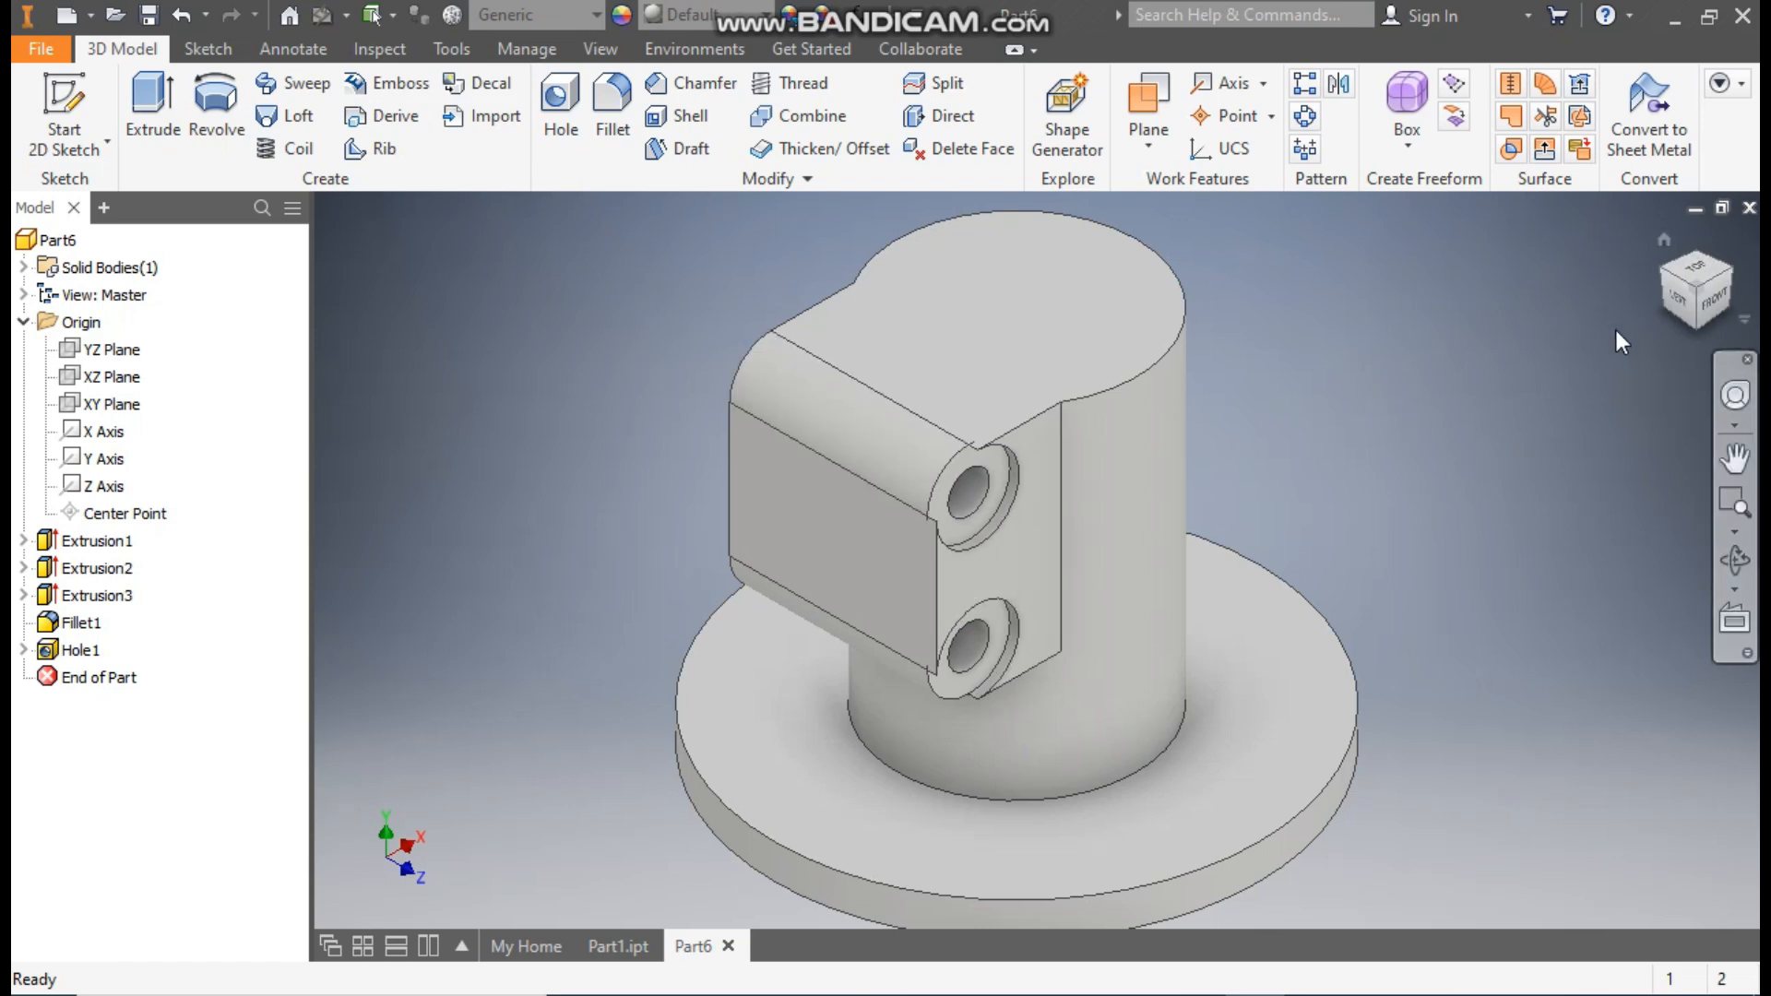
- Mirror the counterbored hole feature about the XY plane to the clamp block's opposite side
left_click(1652, 269)
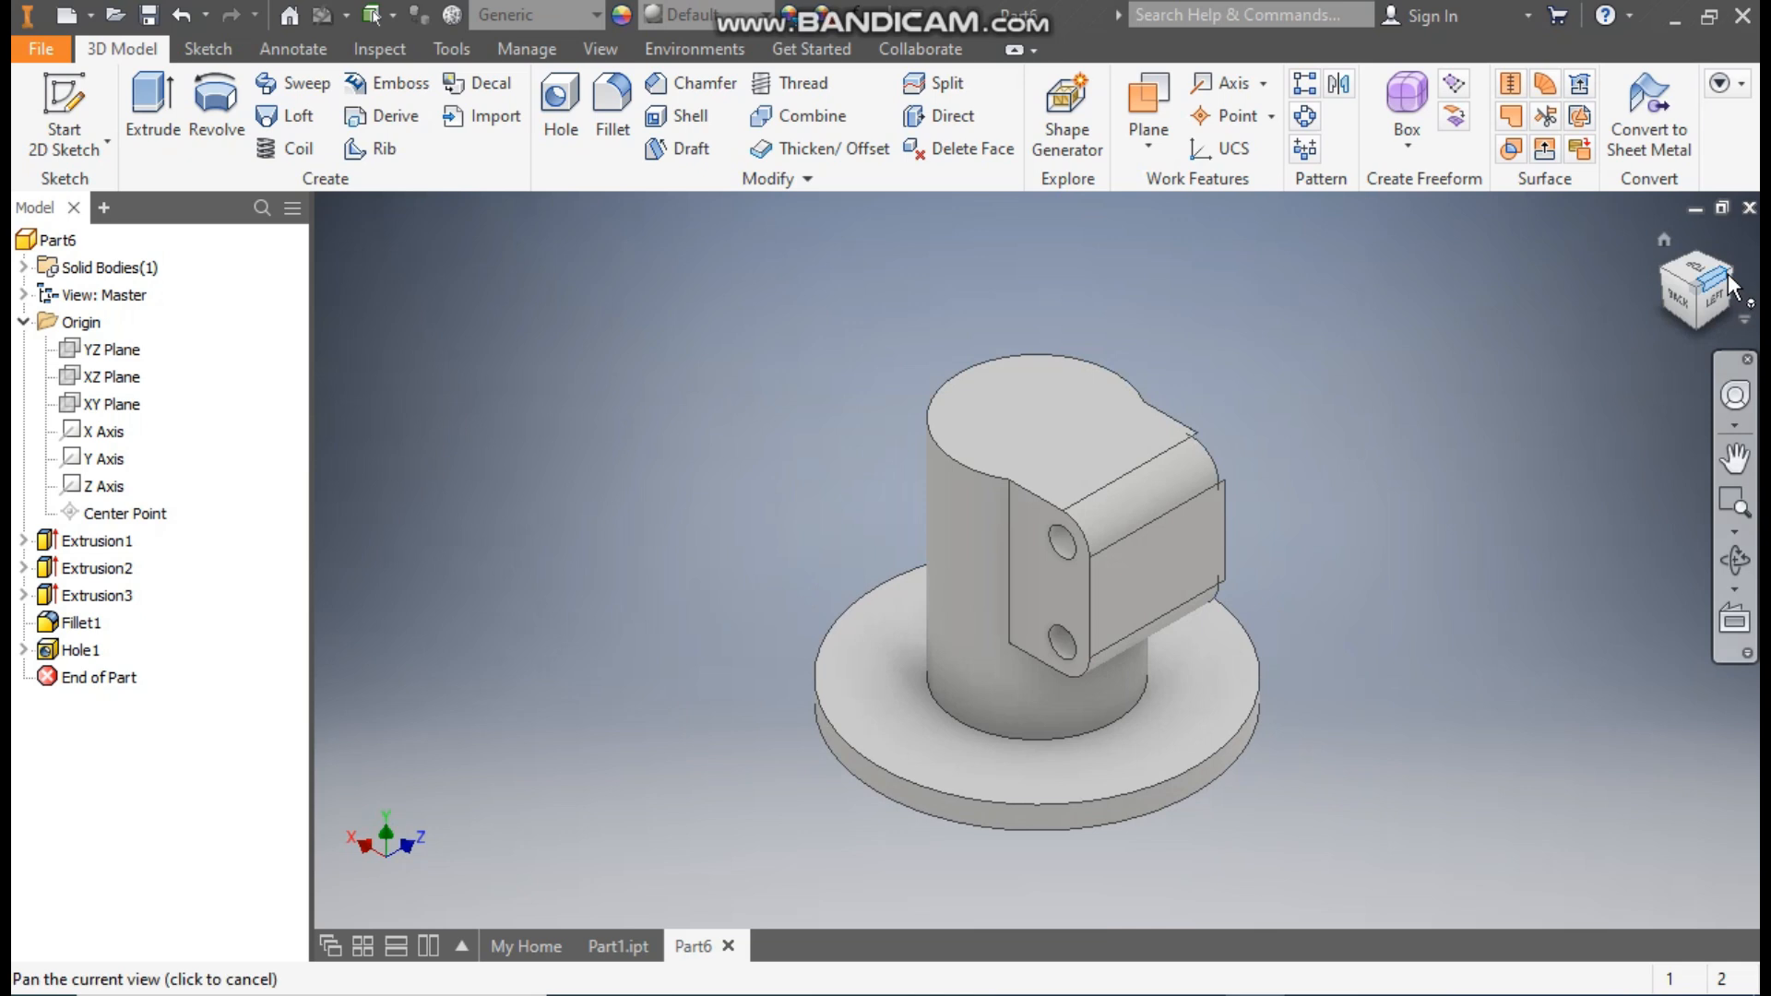
left_click(1674, 304)
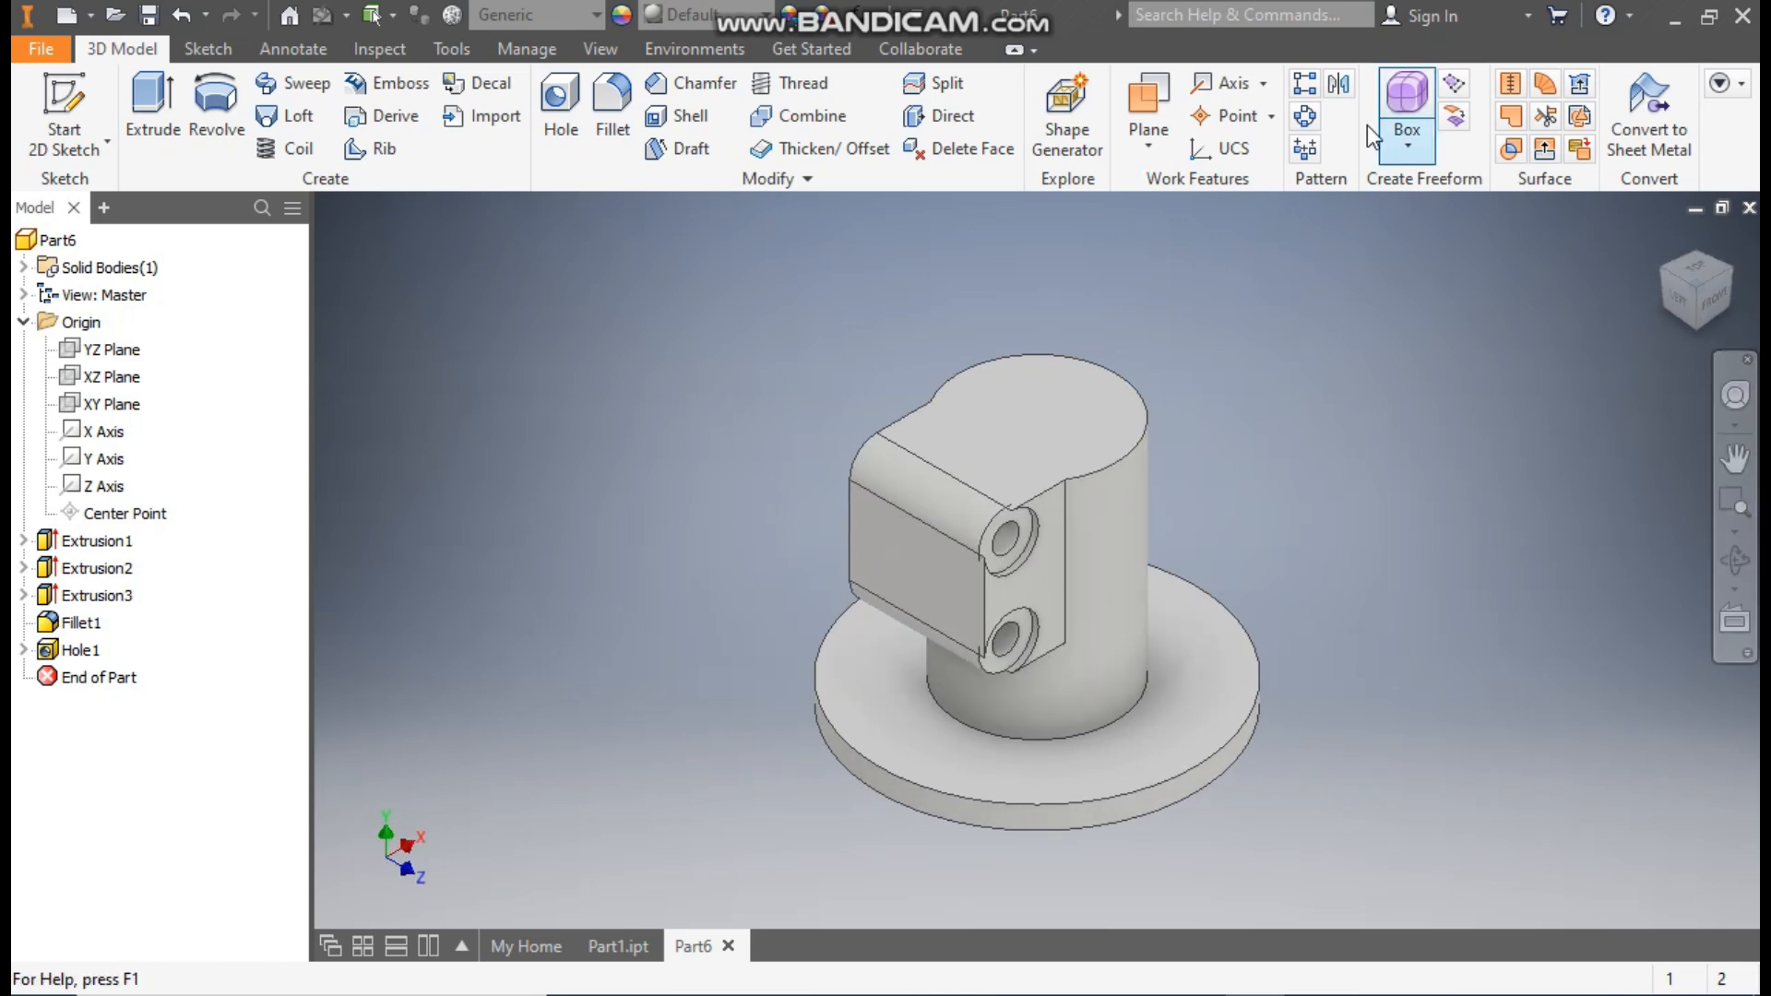
left_click(1354, 91)
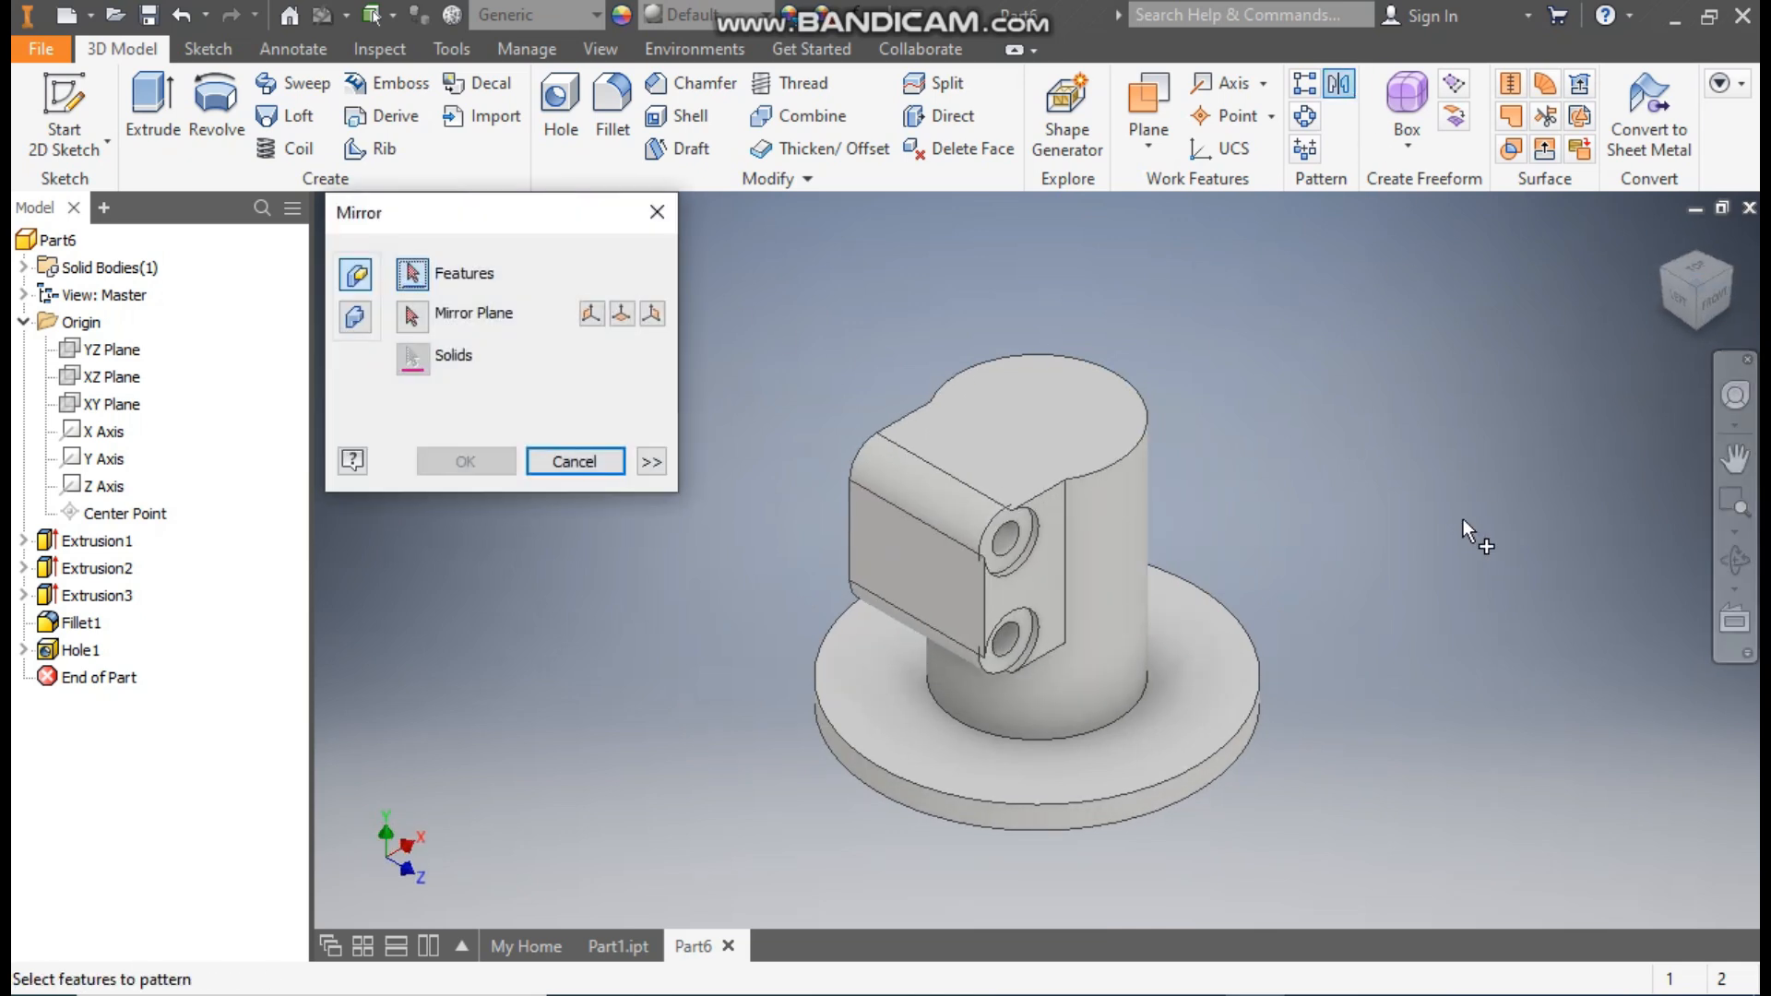
left_click(81, 649)
left_click(413, 316)
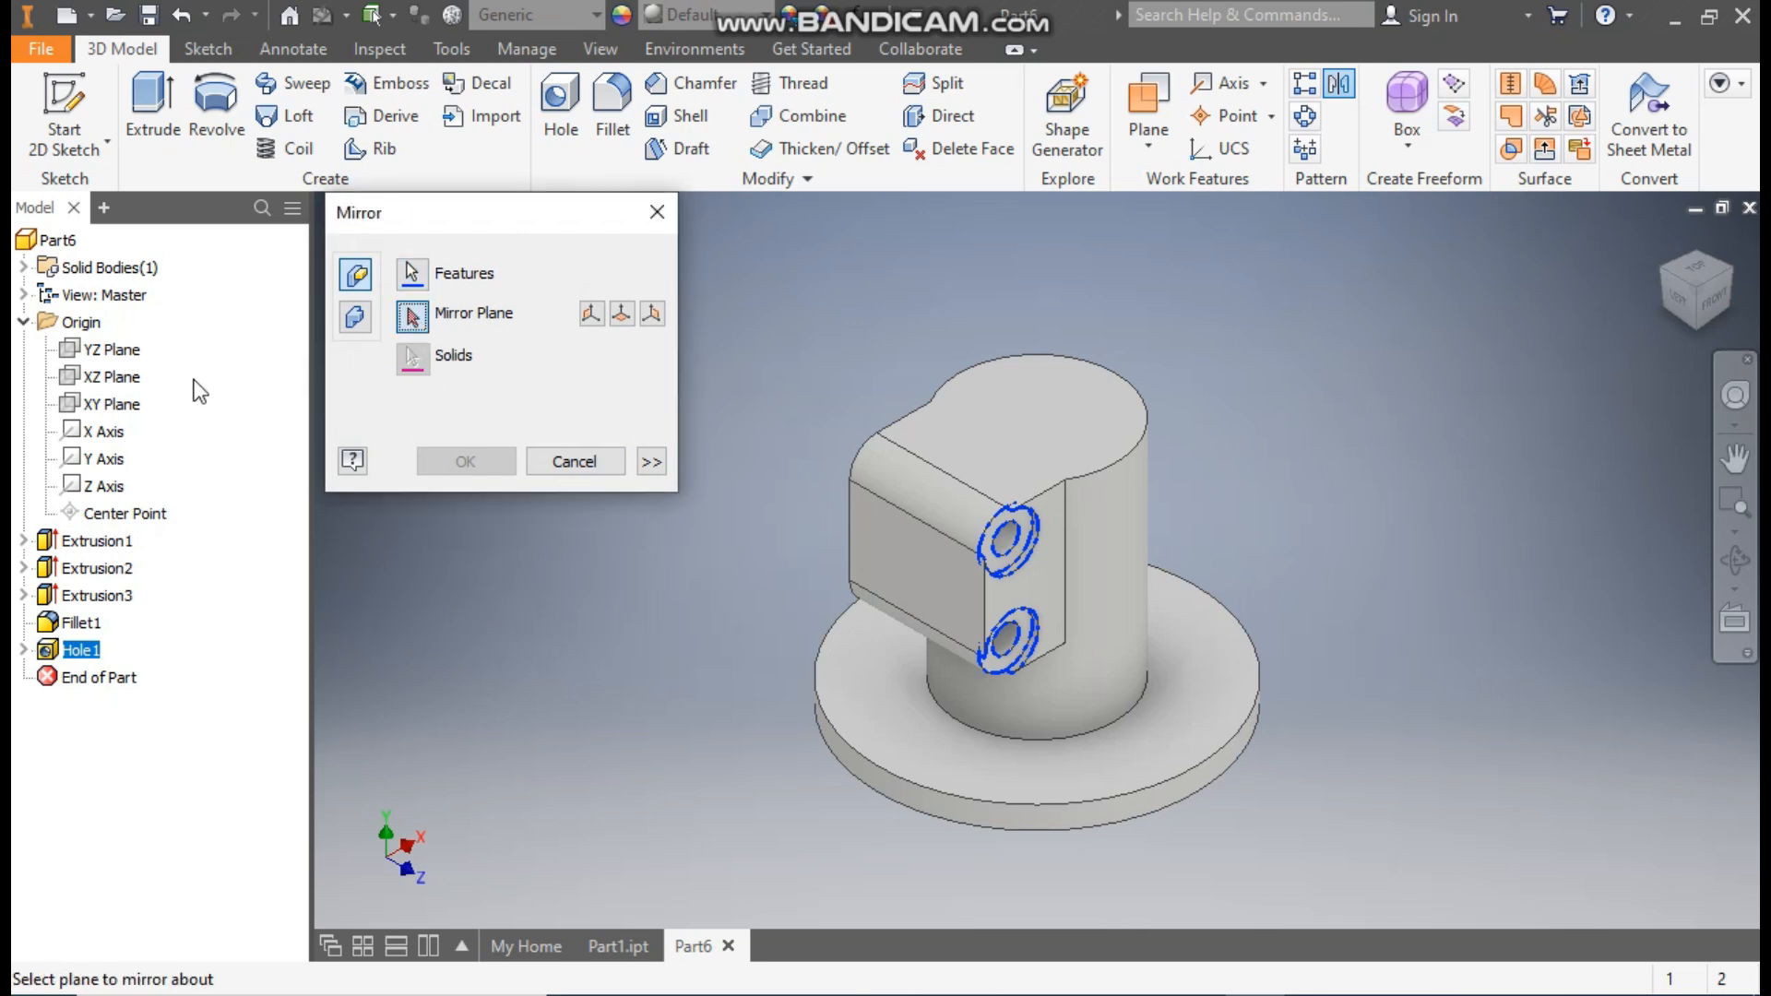
left_click(109, 406)
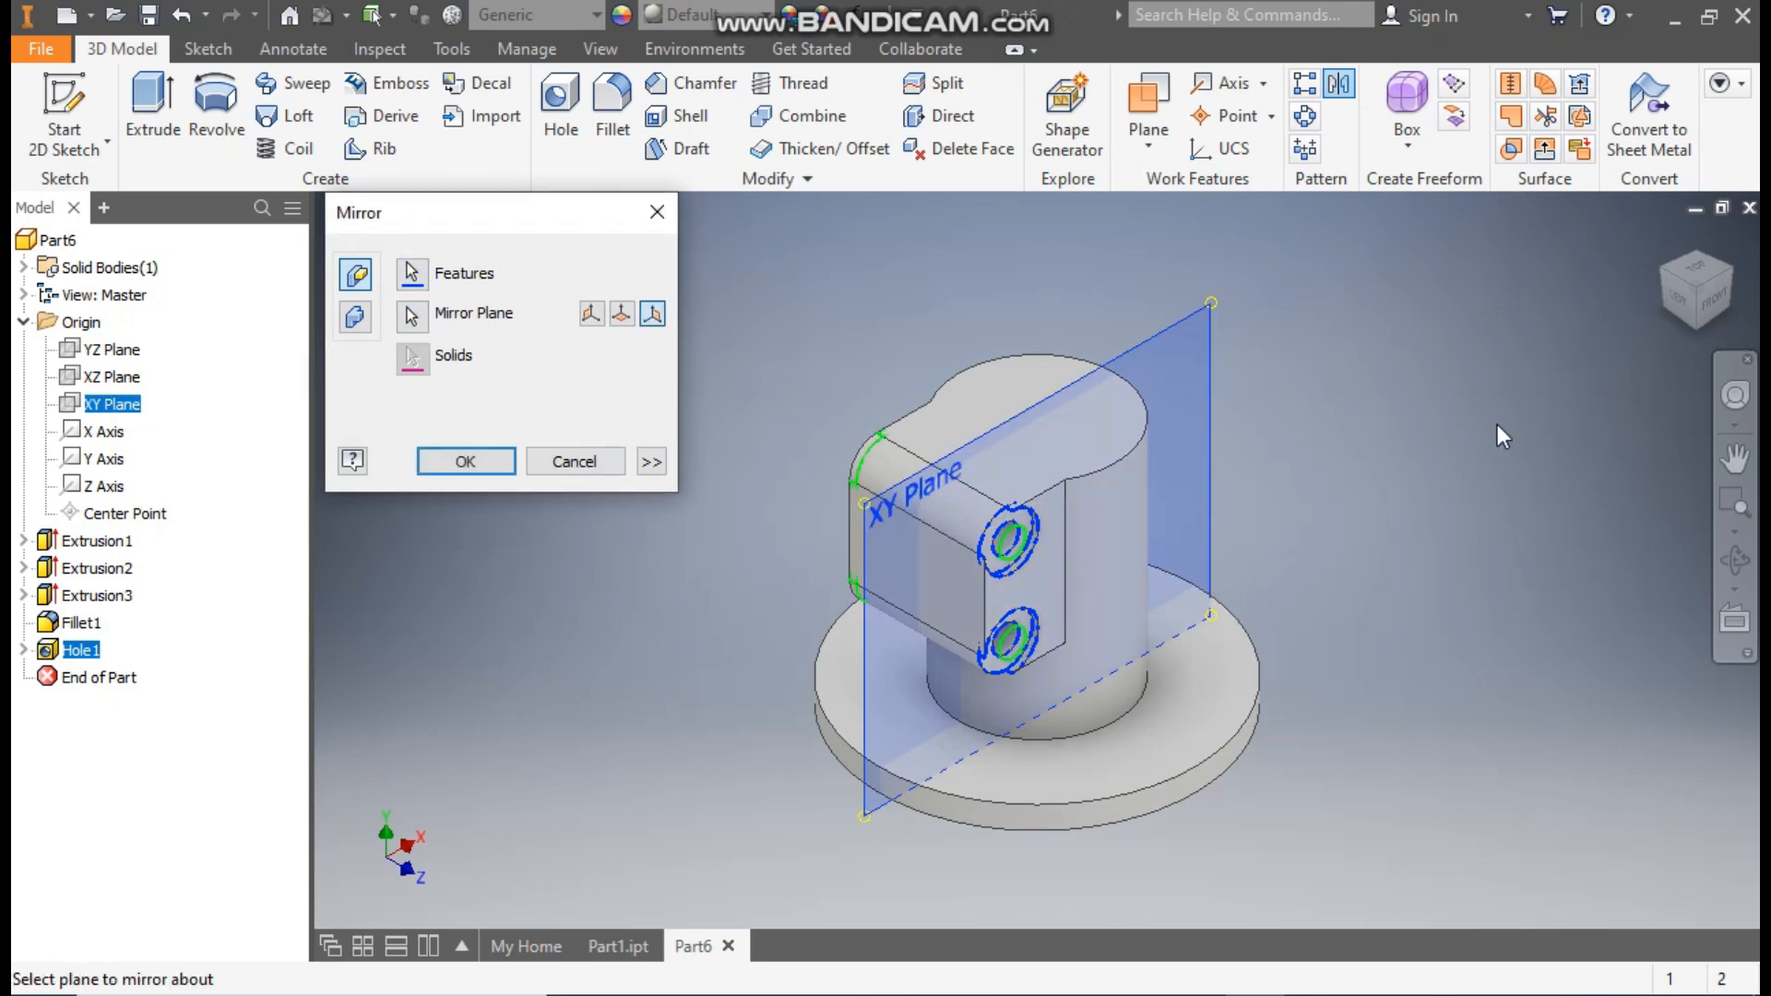
left_click(1668, 277)
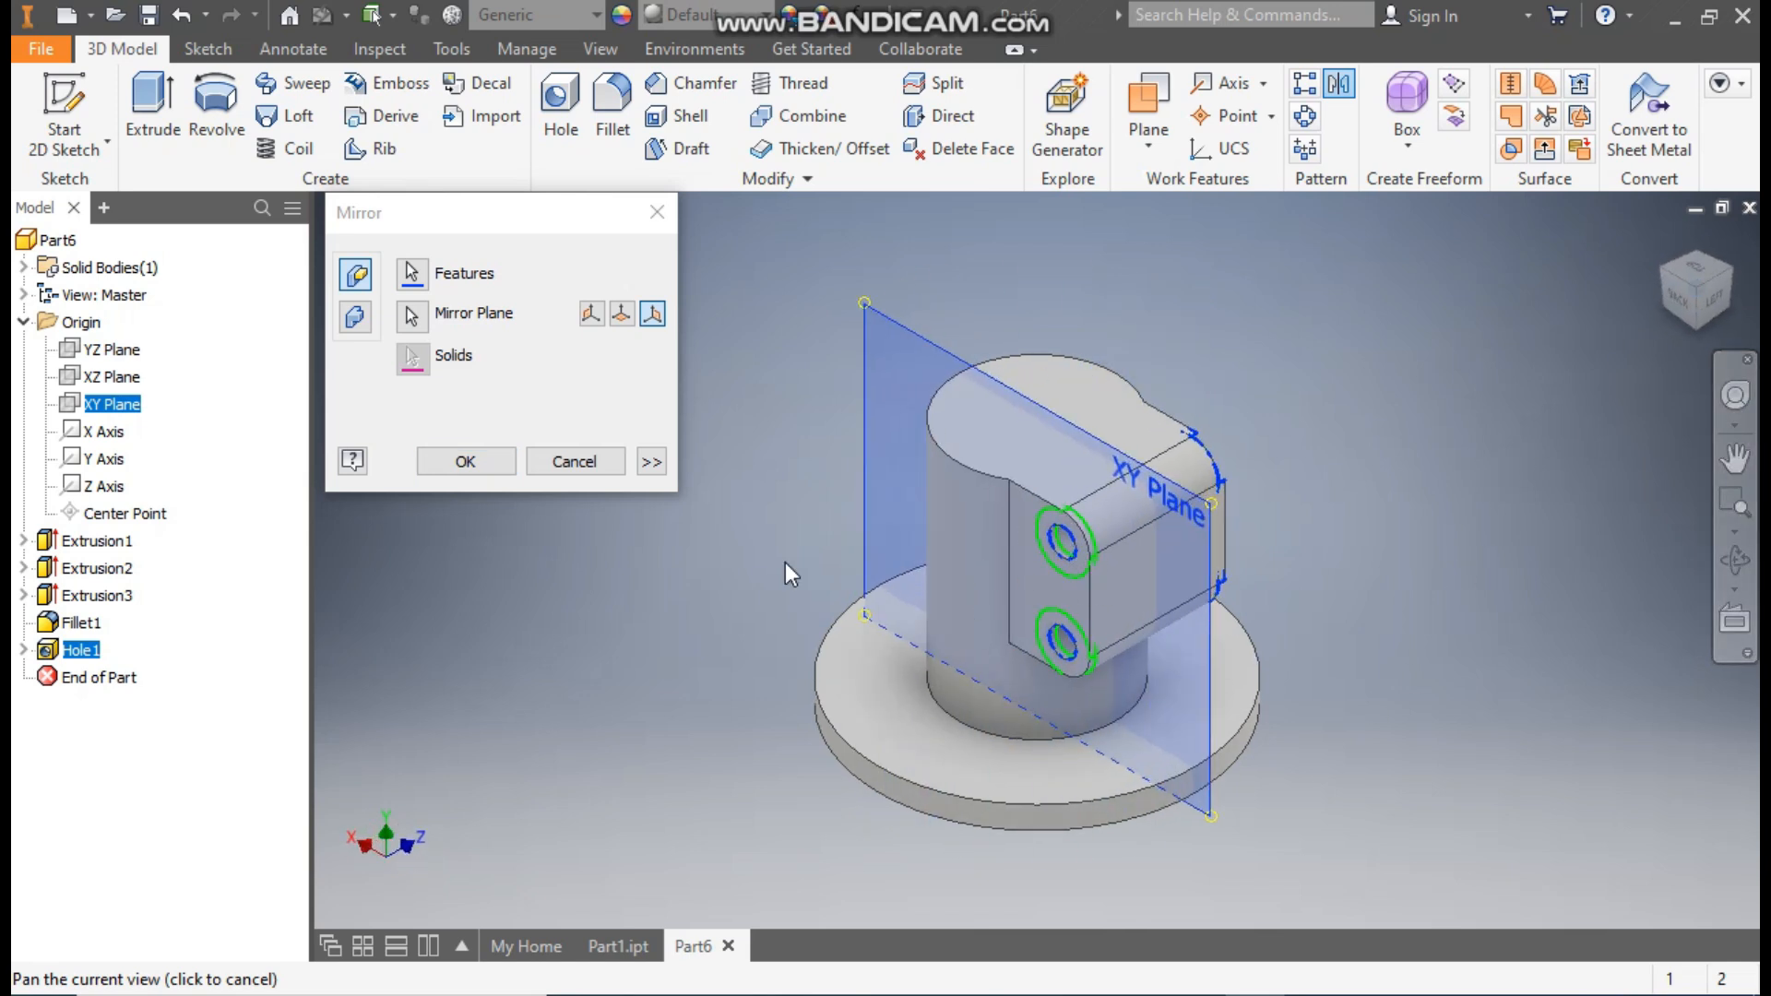
left_click(466, 461)
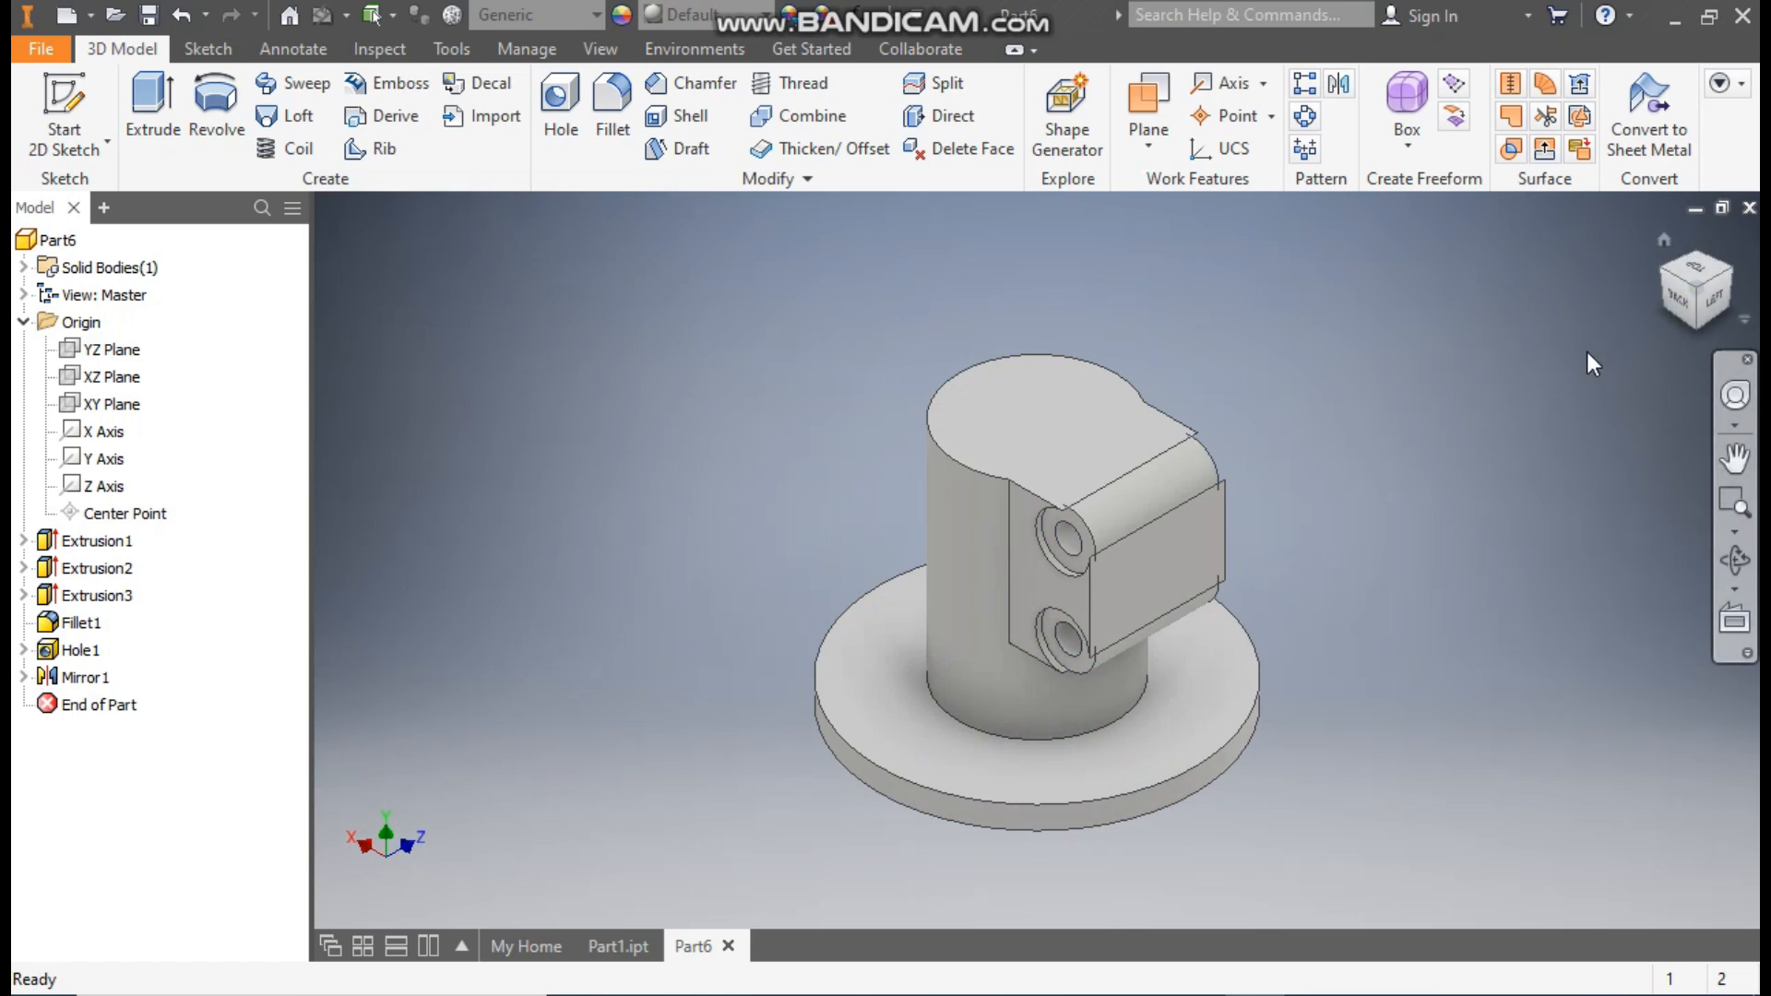
left_click(1731, 272)
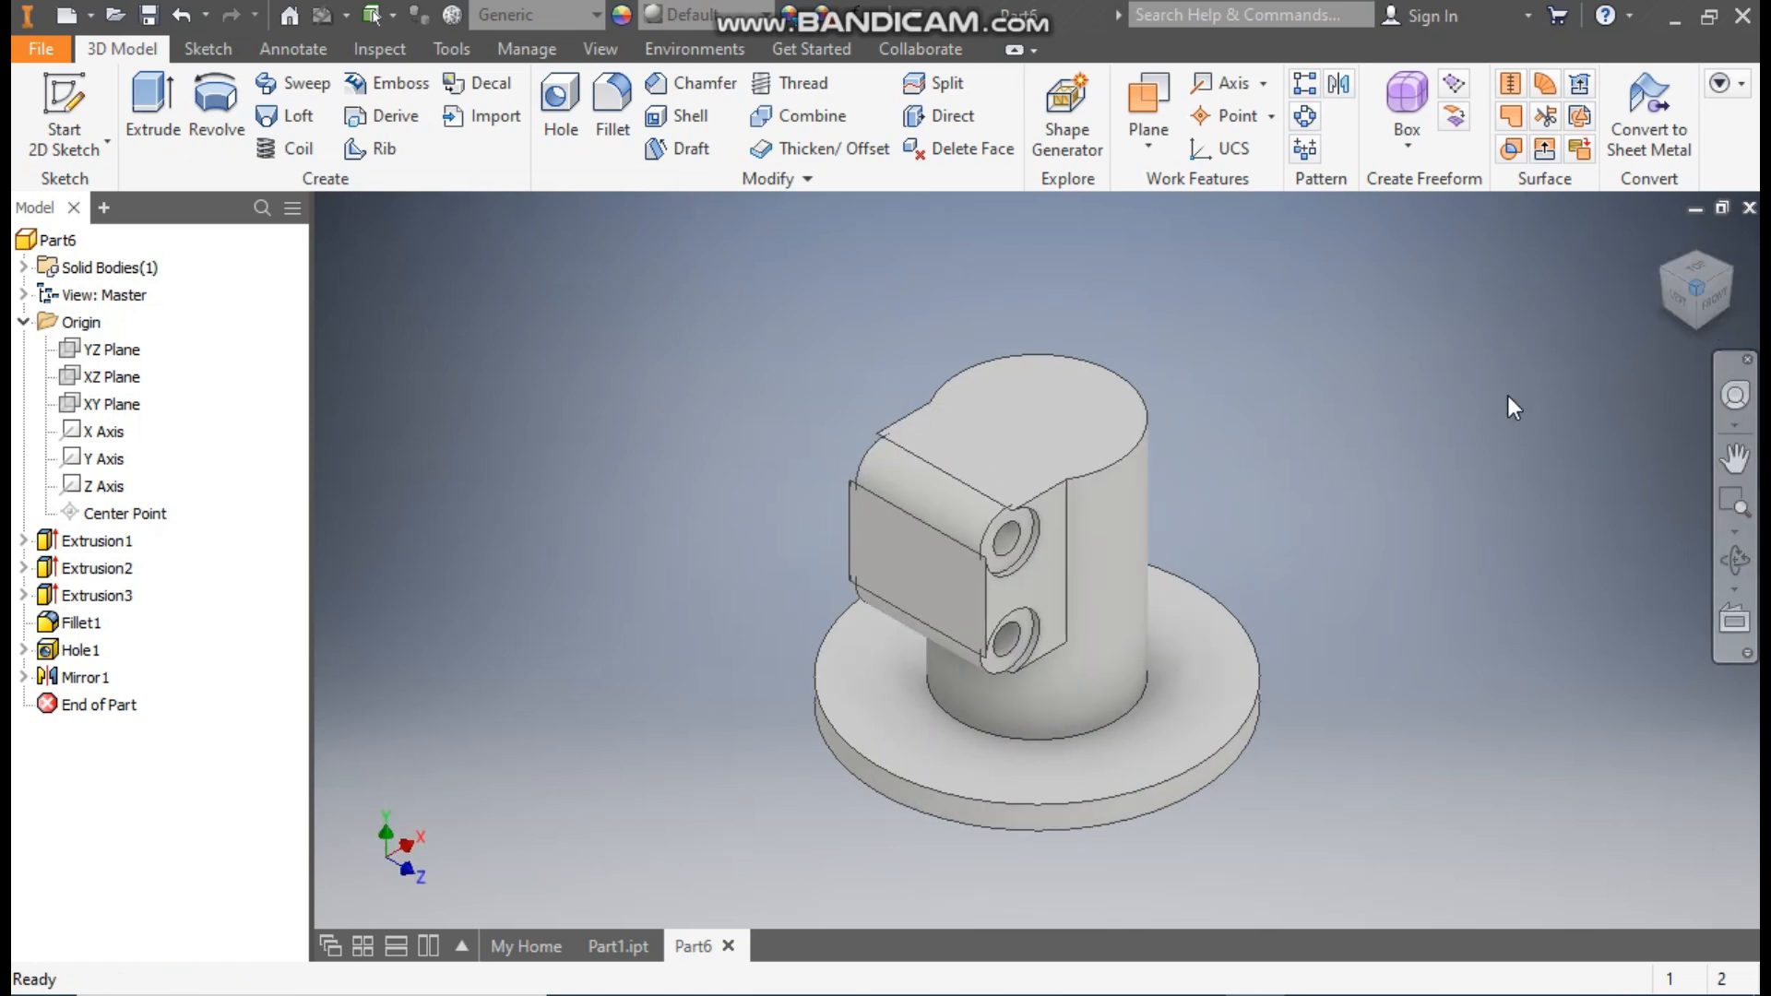
- Examine the slit through the clamp block in the Part1 reference and return to Part6
left_click(616, 946)
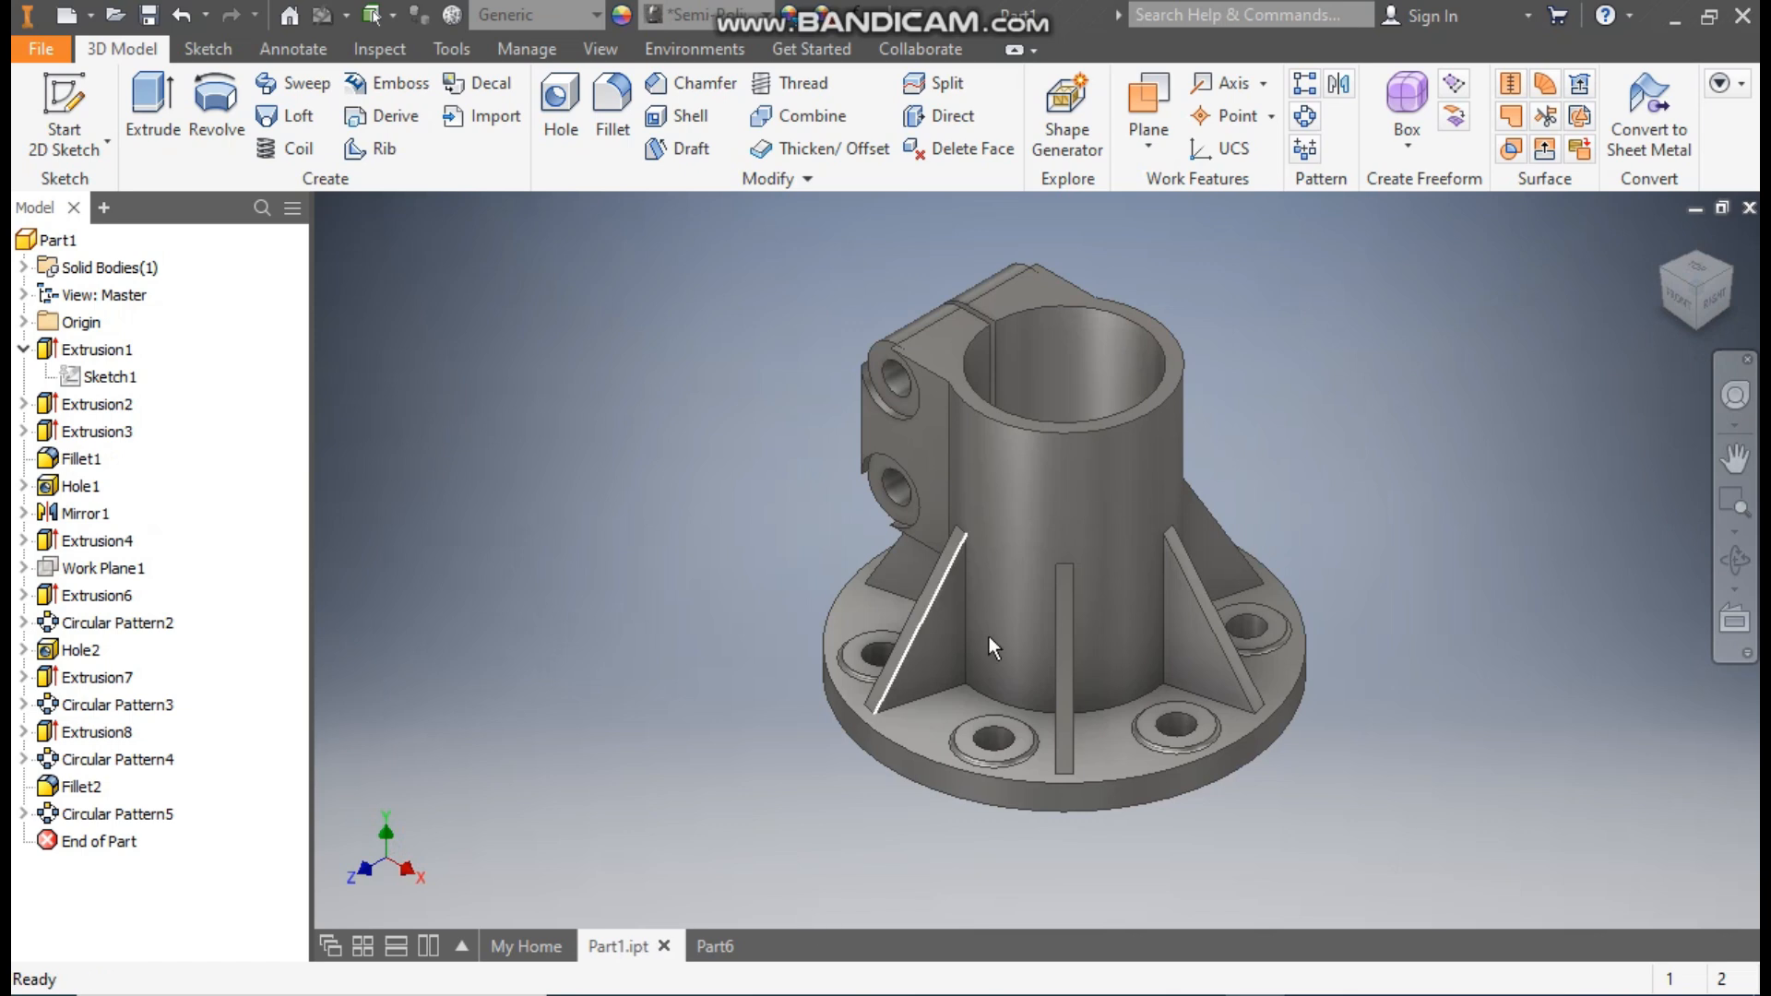
left_click(1665, 269)
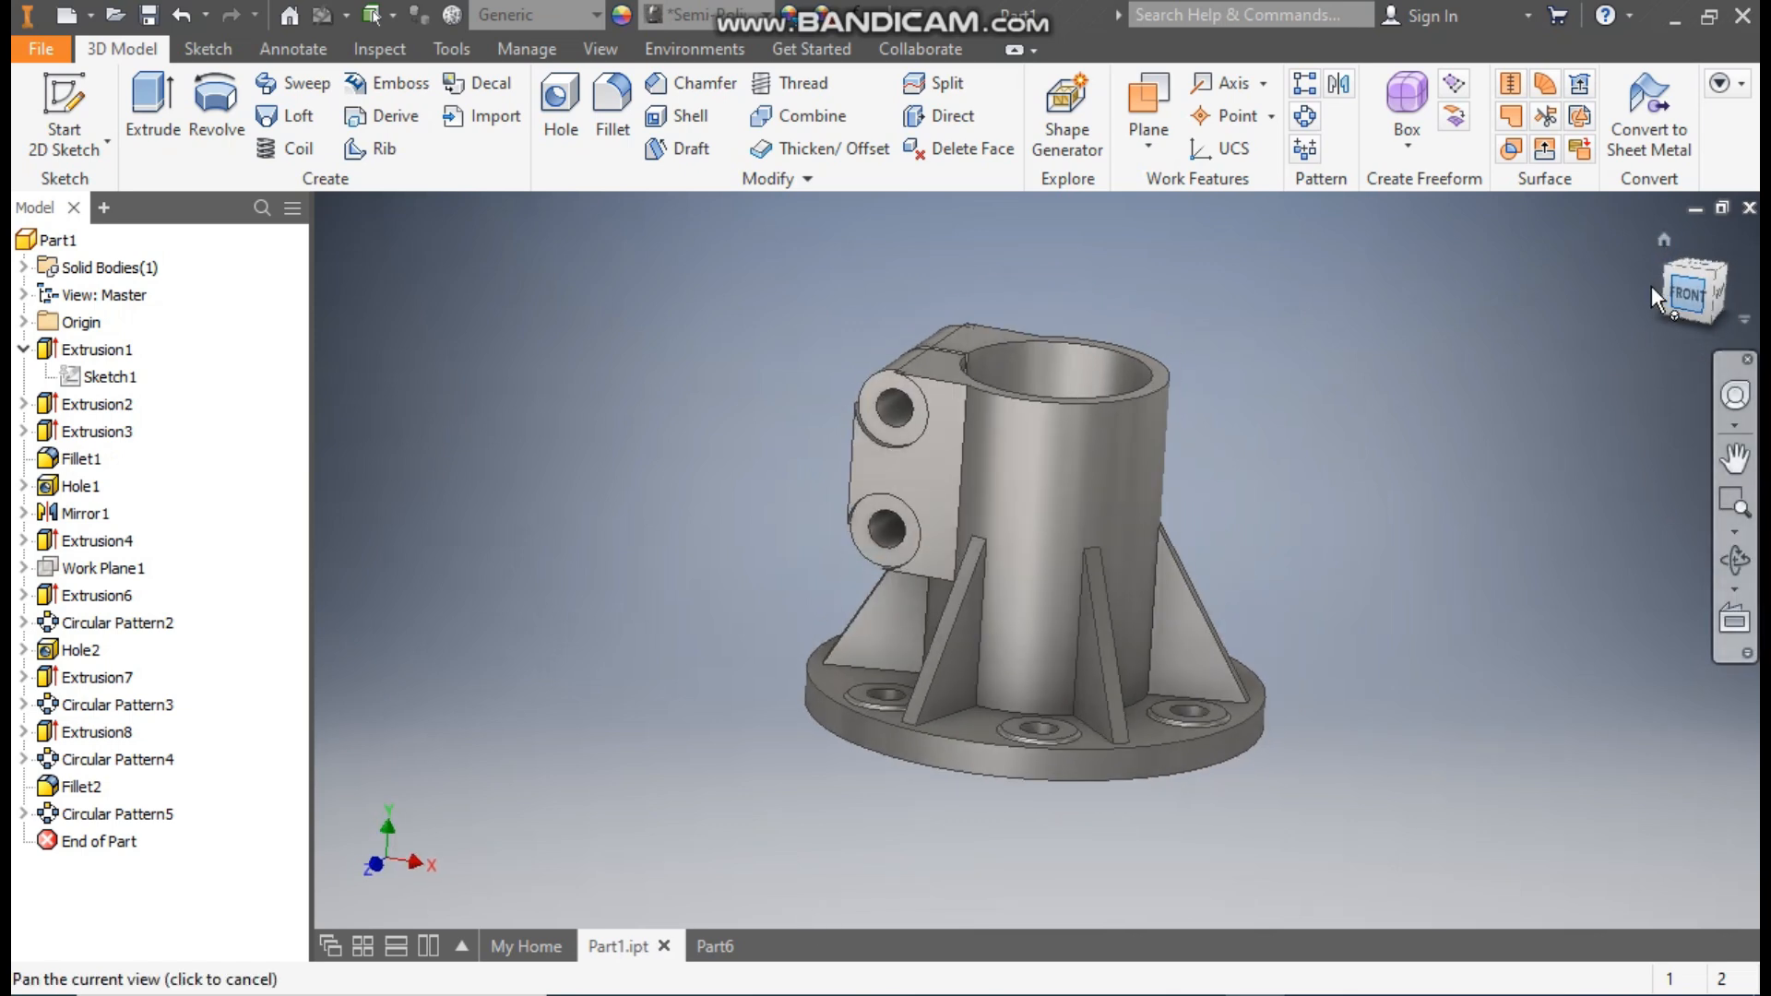
left_click(1668, 272)
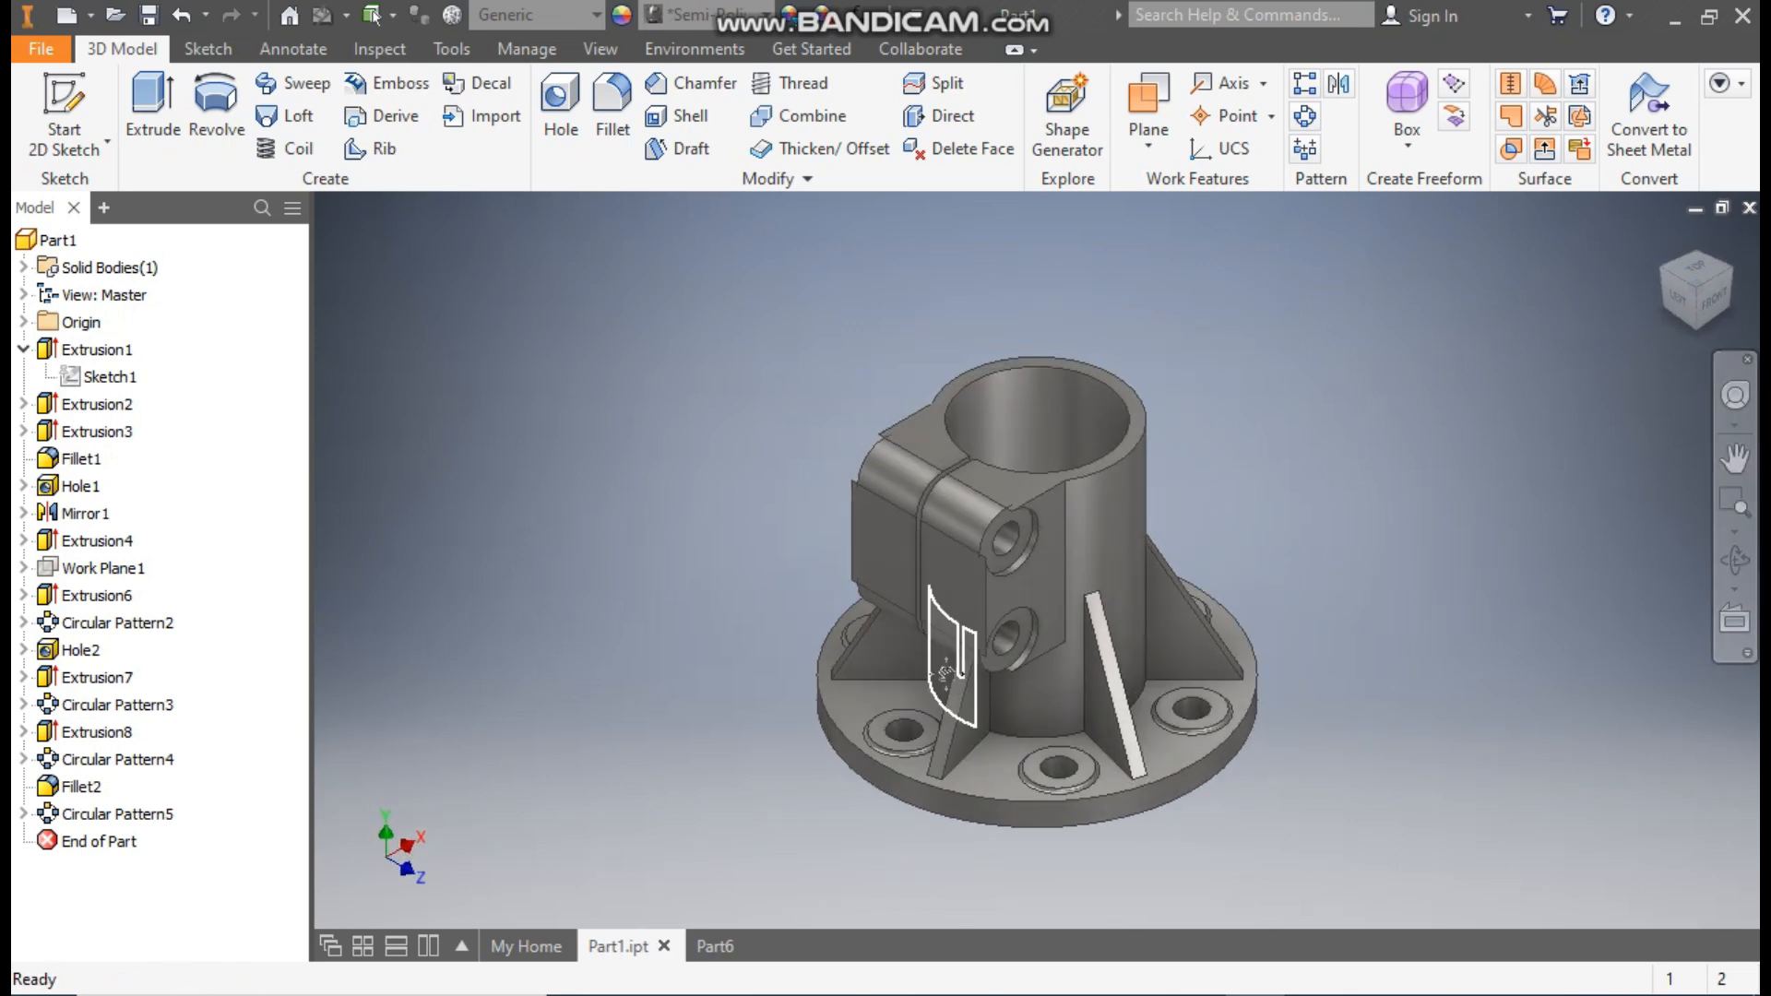
scroll(996, 341, "up", 5)
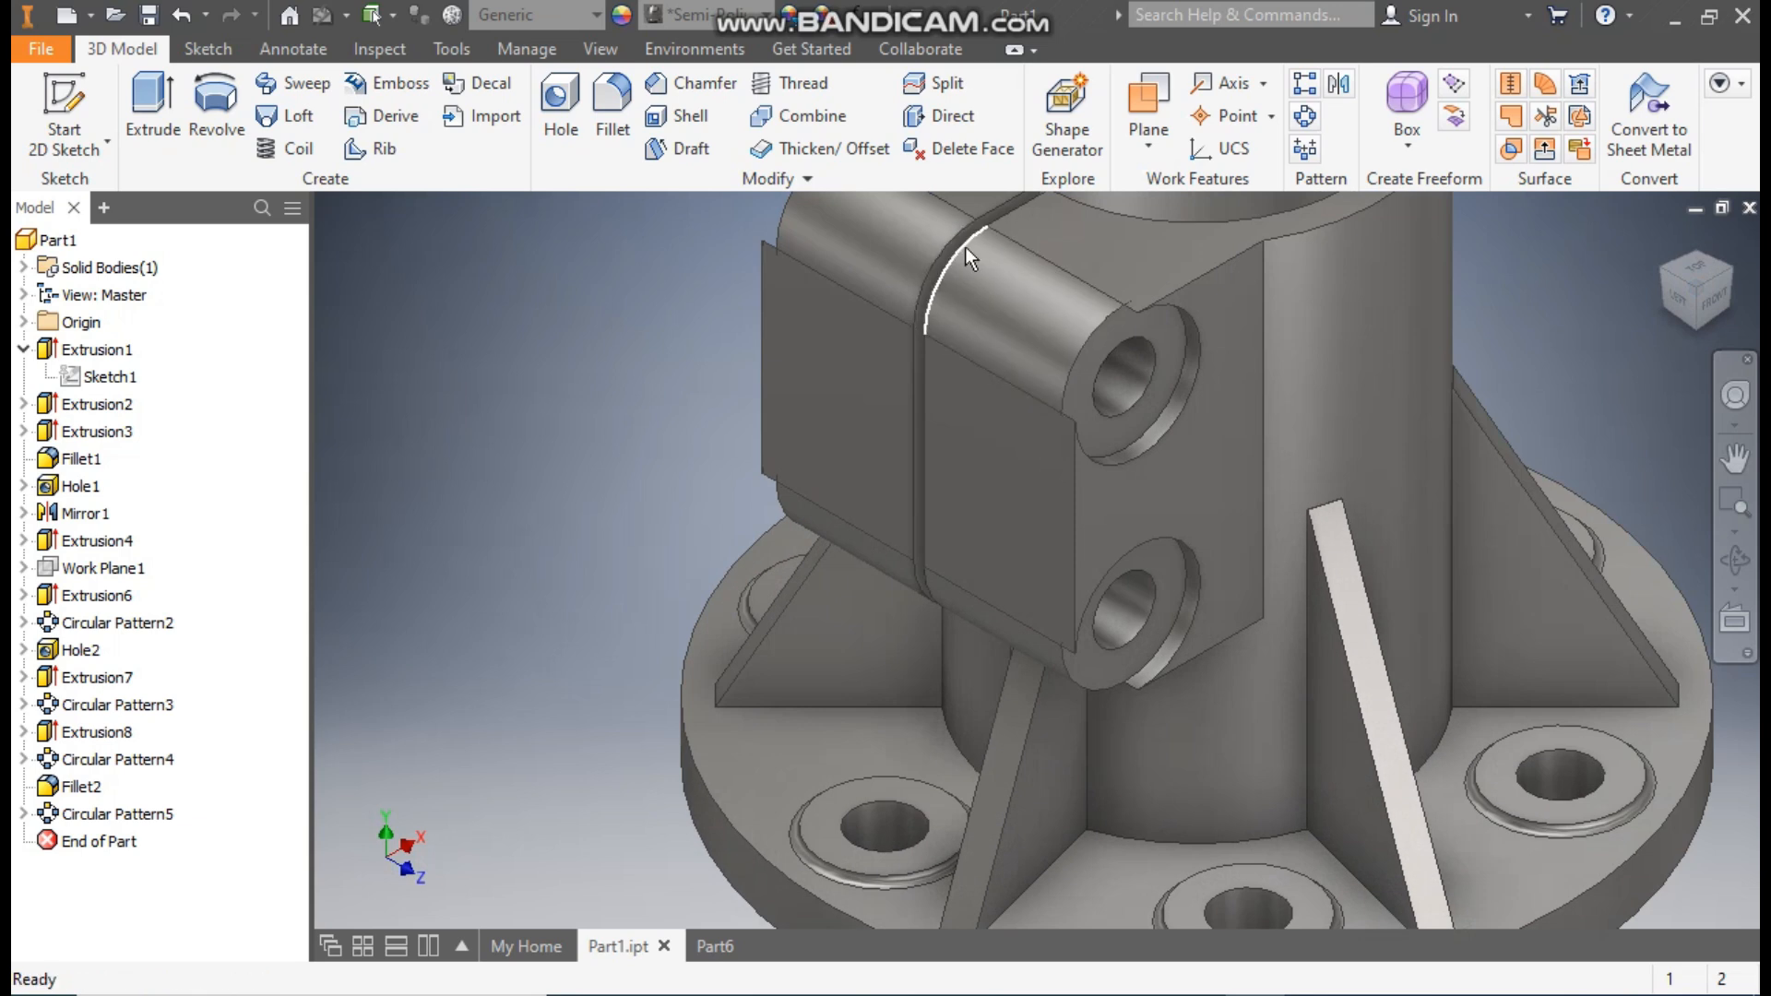
scroll(952, 538, "down", 4)
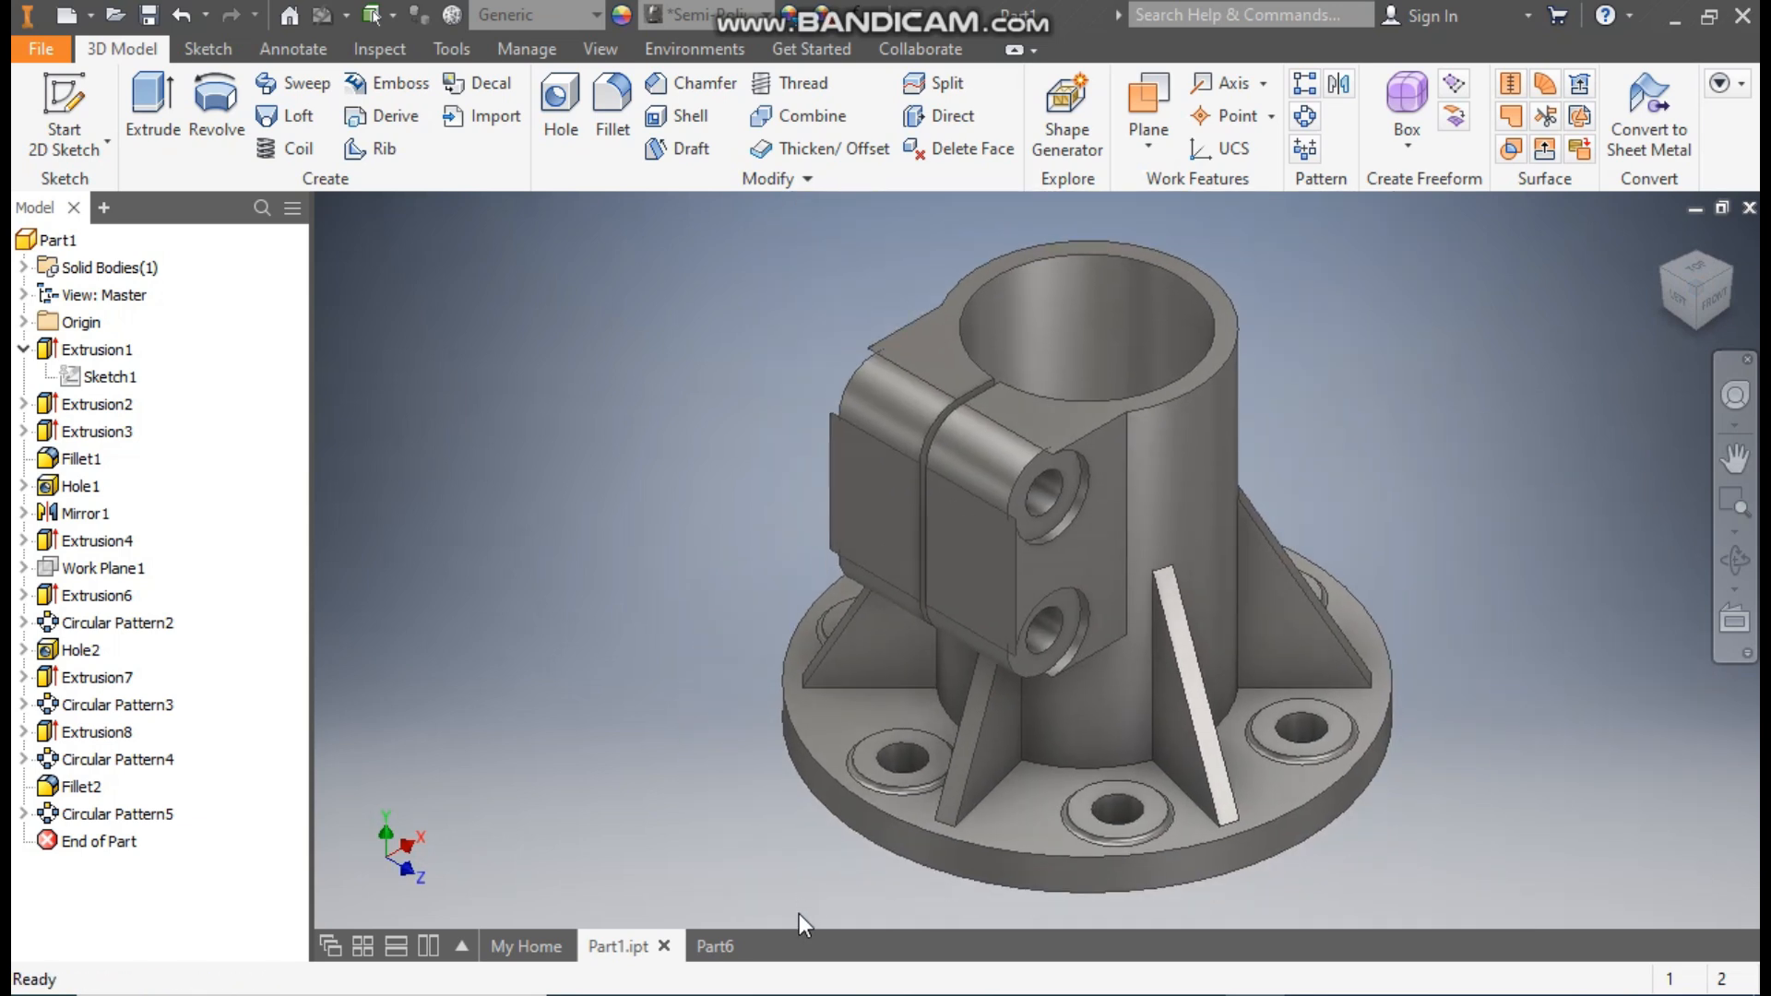
left_click(717, 947)
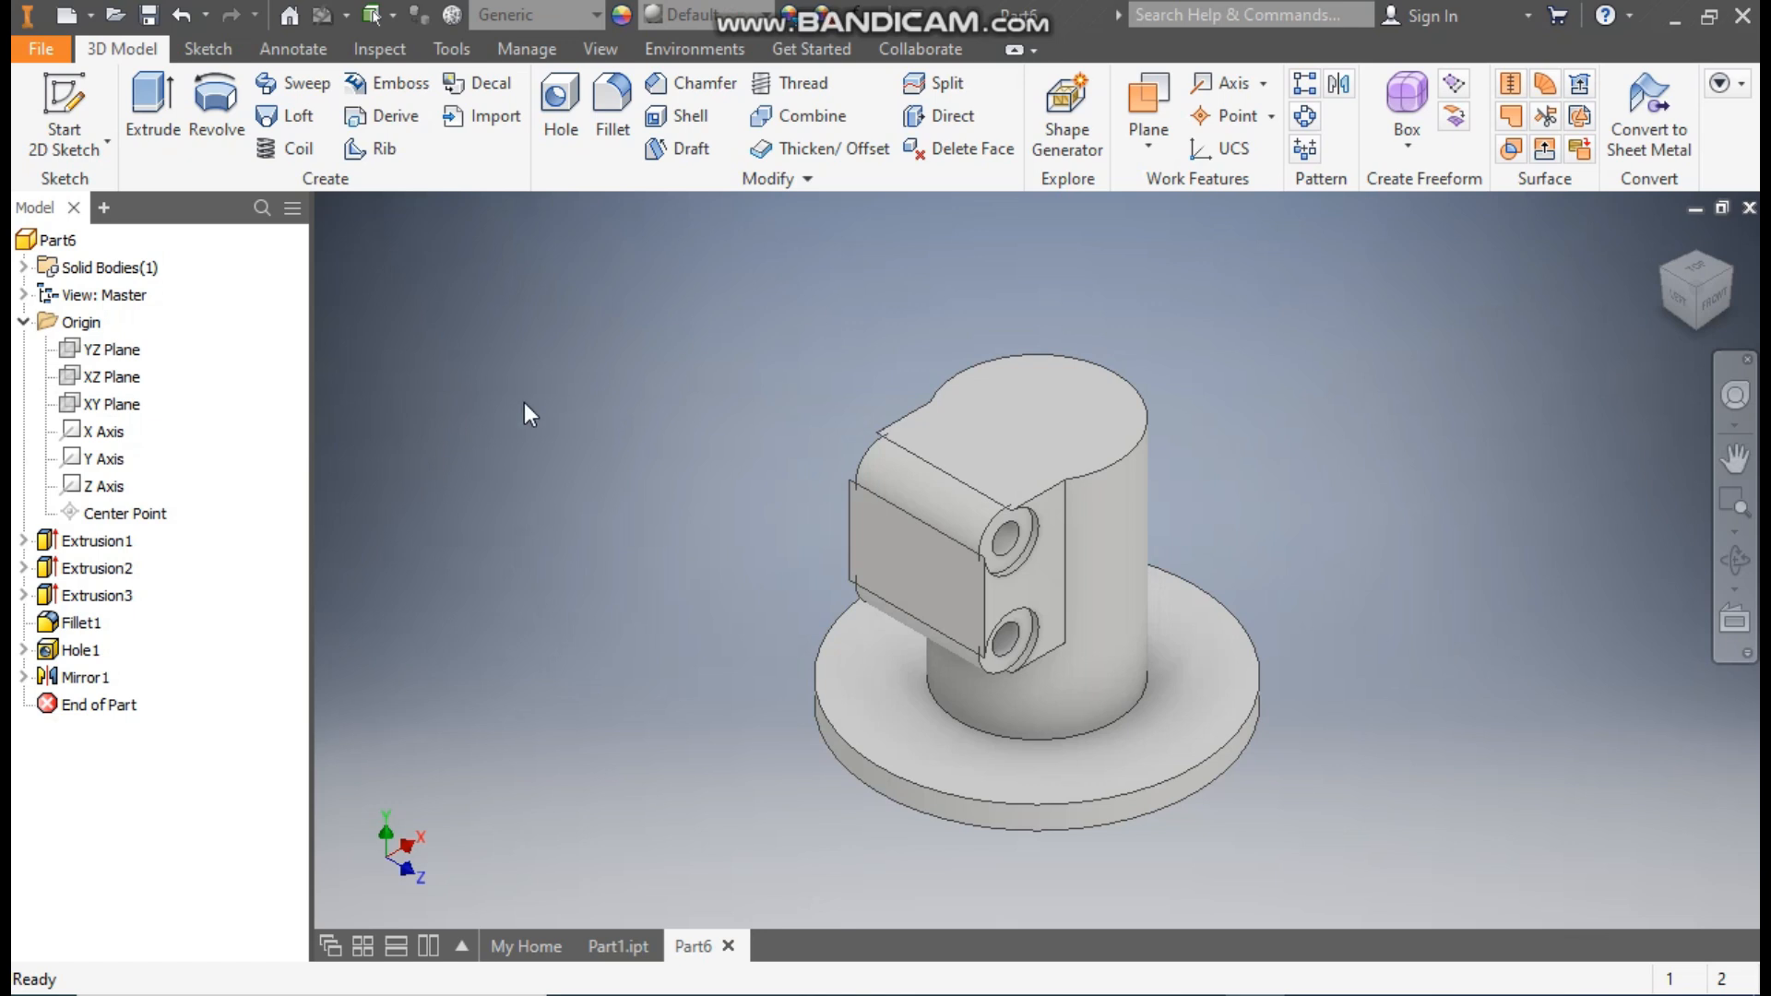
- Start a sketch on the XY plane and, viewed from the back, draw a three-point arc of about 46.6 mm radius across the cylinder and clamp block
left_click(113, 106)
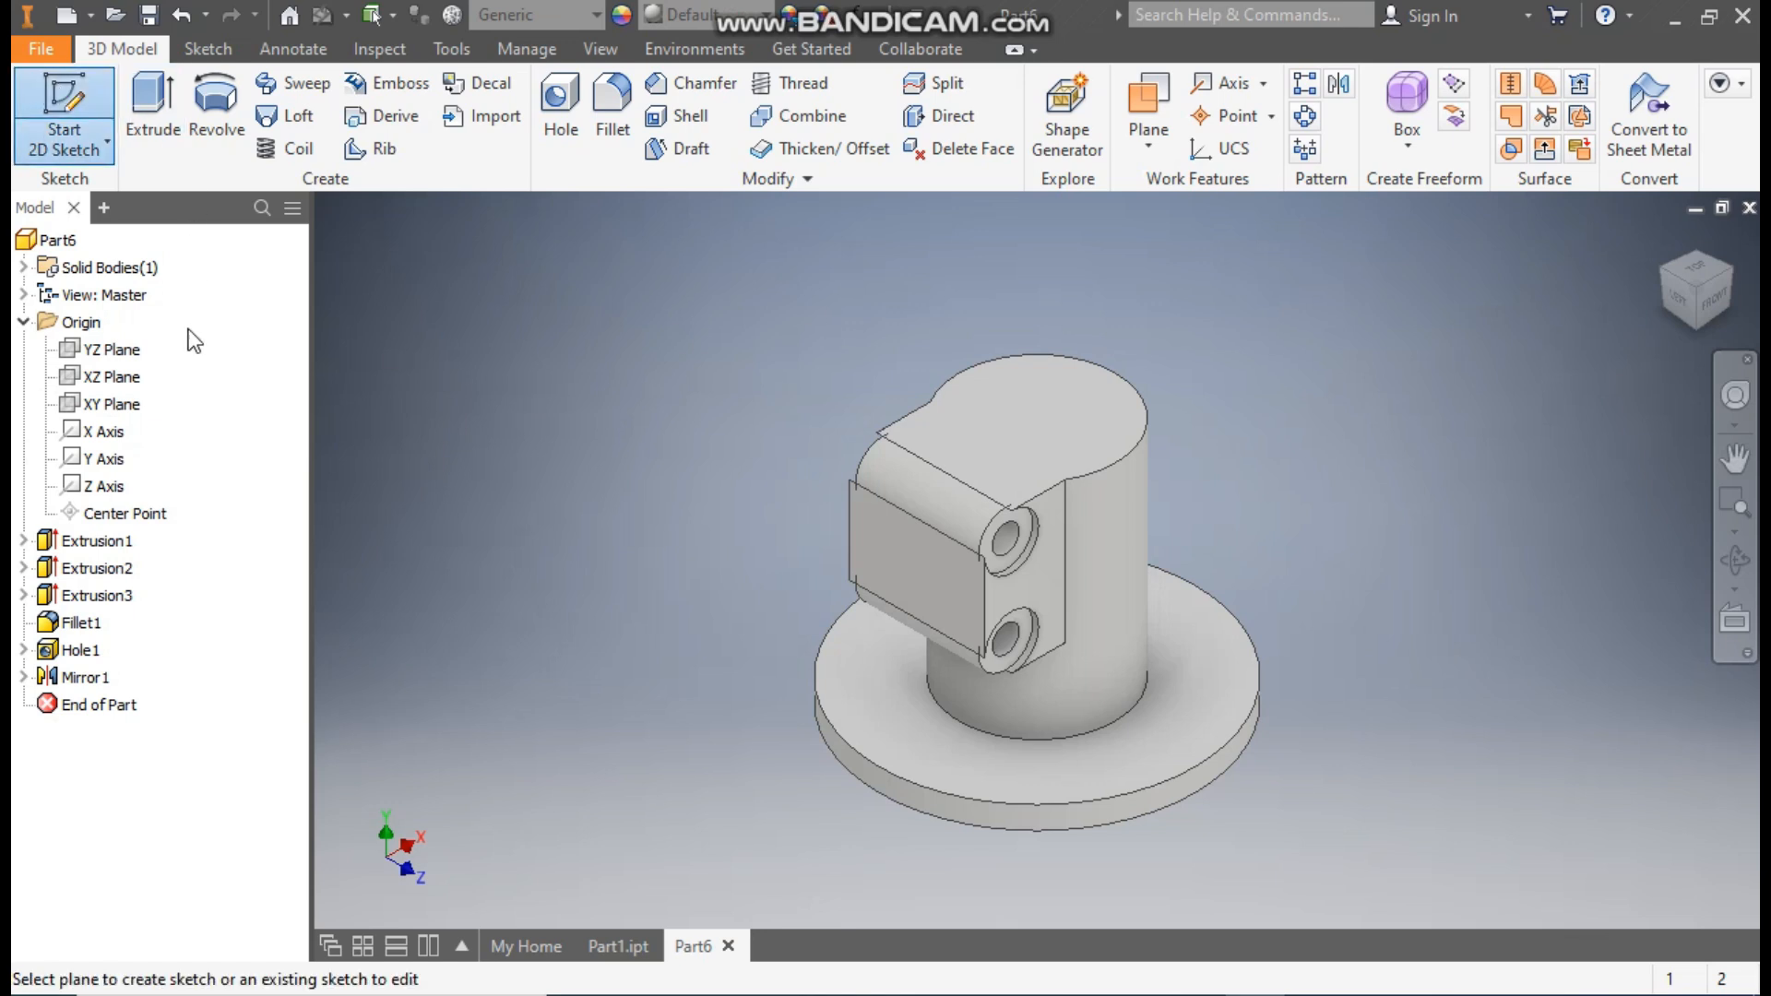
left_click(134, 406)
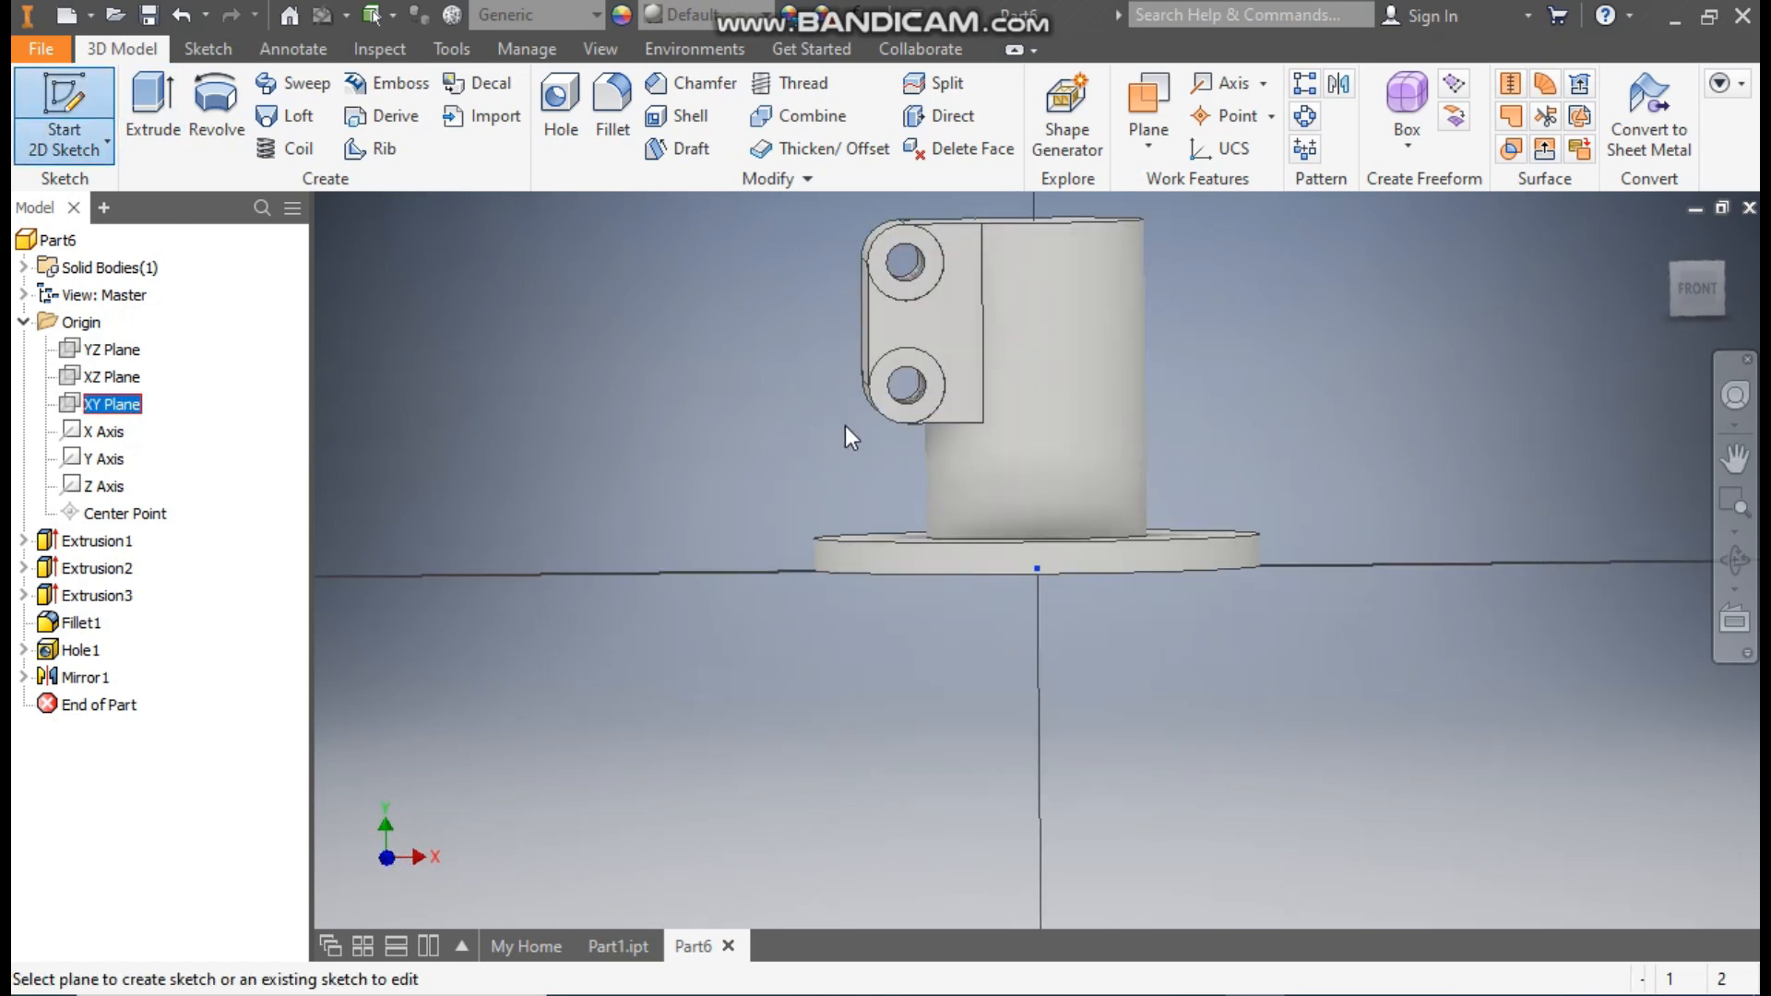
left_click(1660, 290)
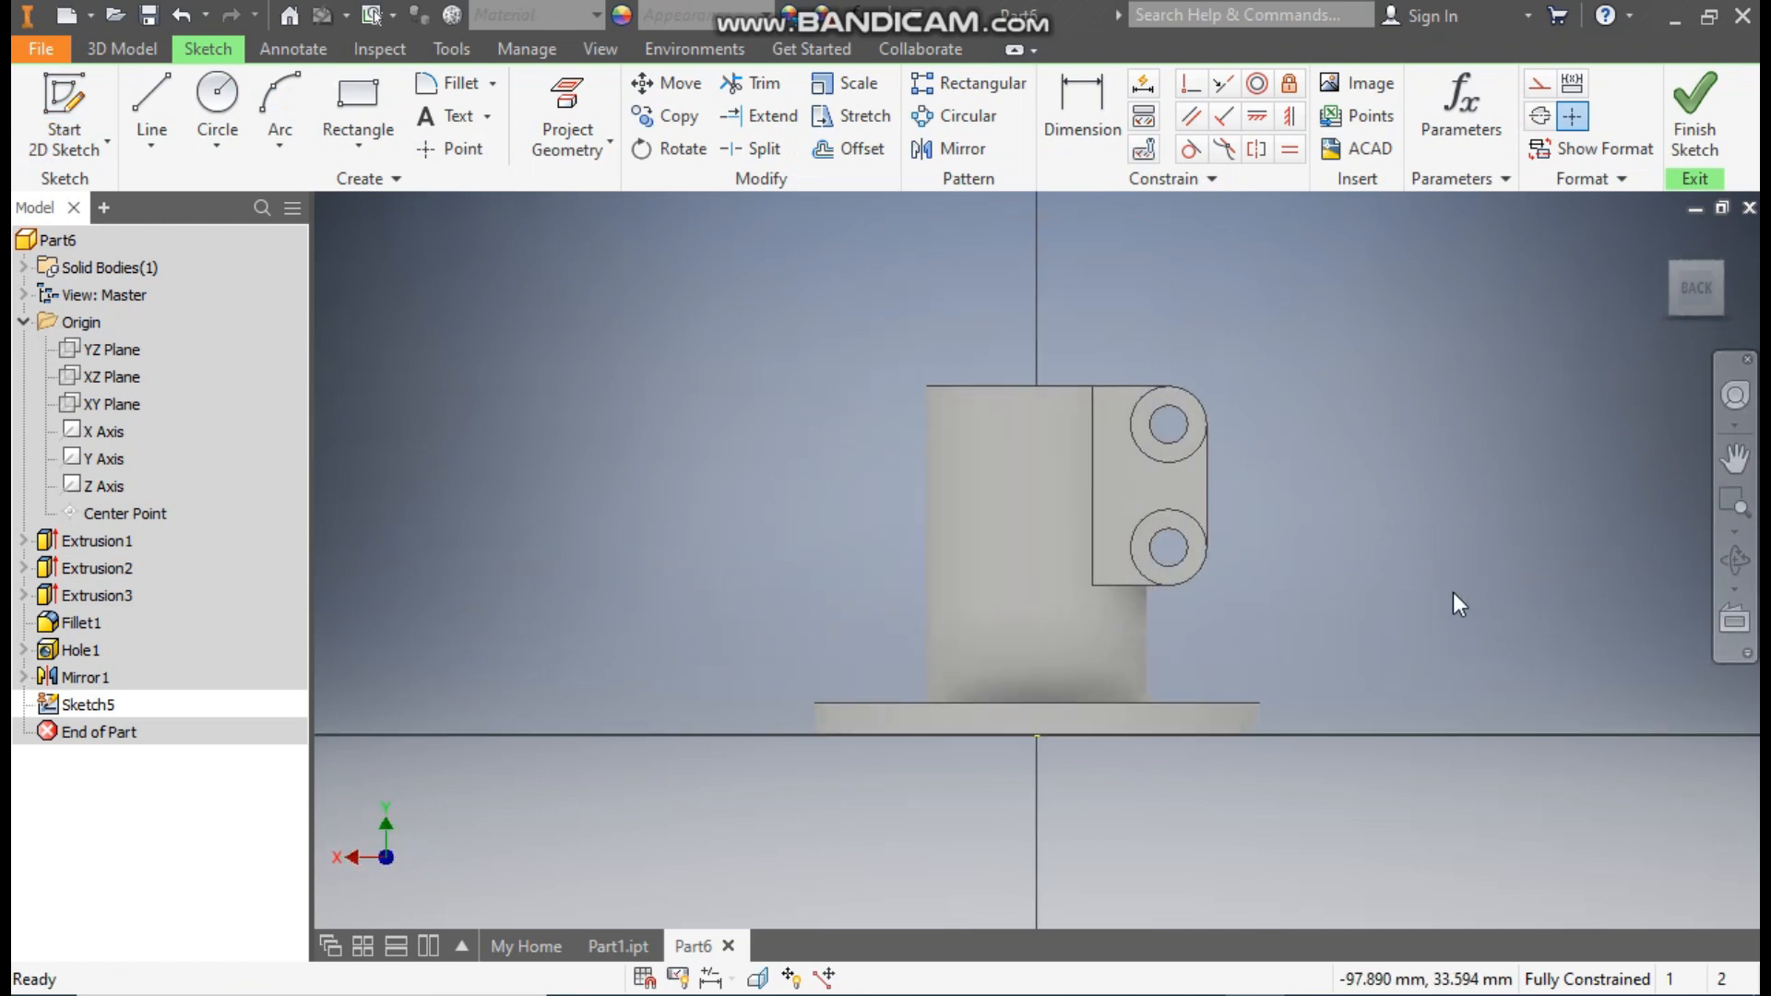
middle_click_drag(1427, 579, 1337, 573)
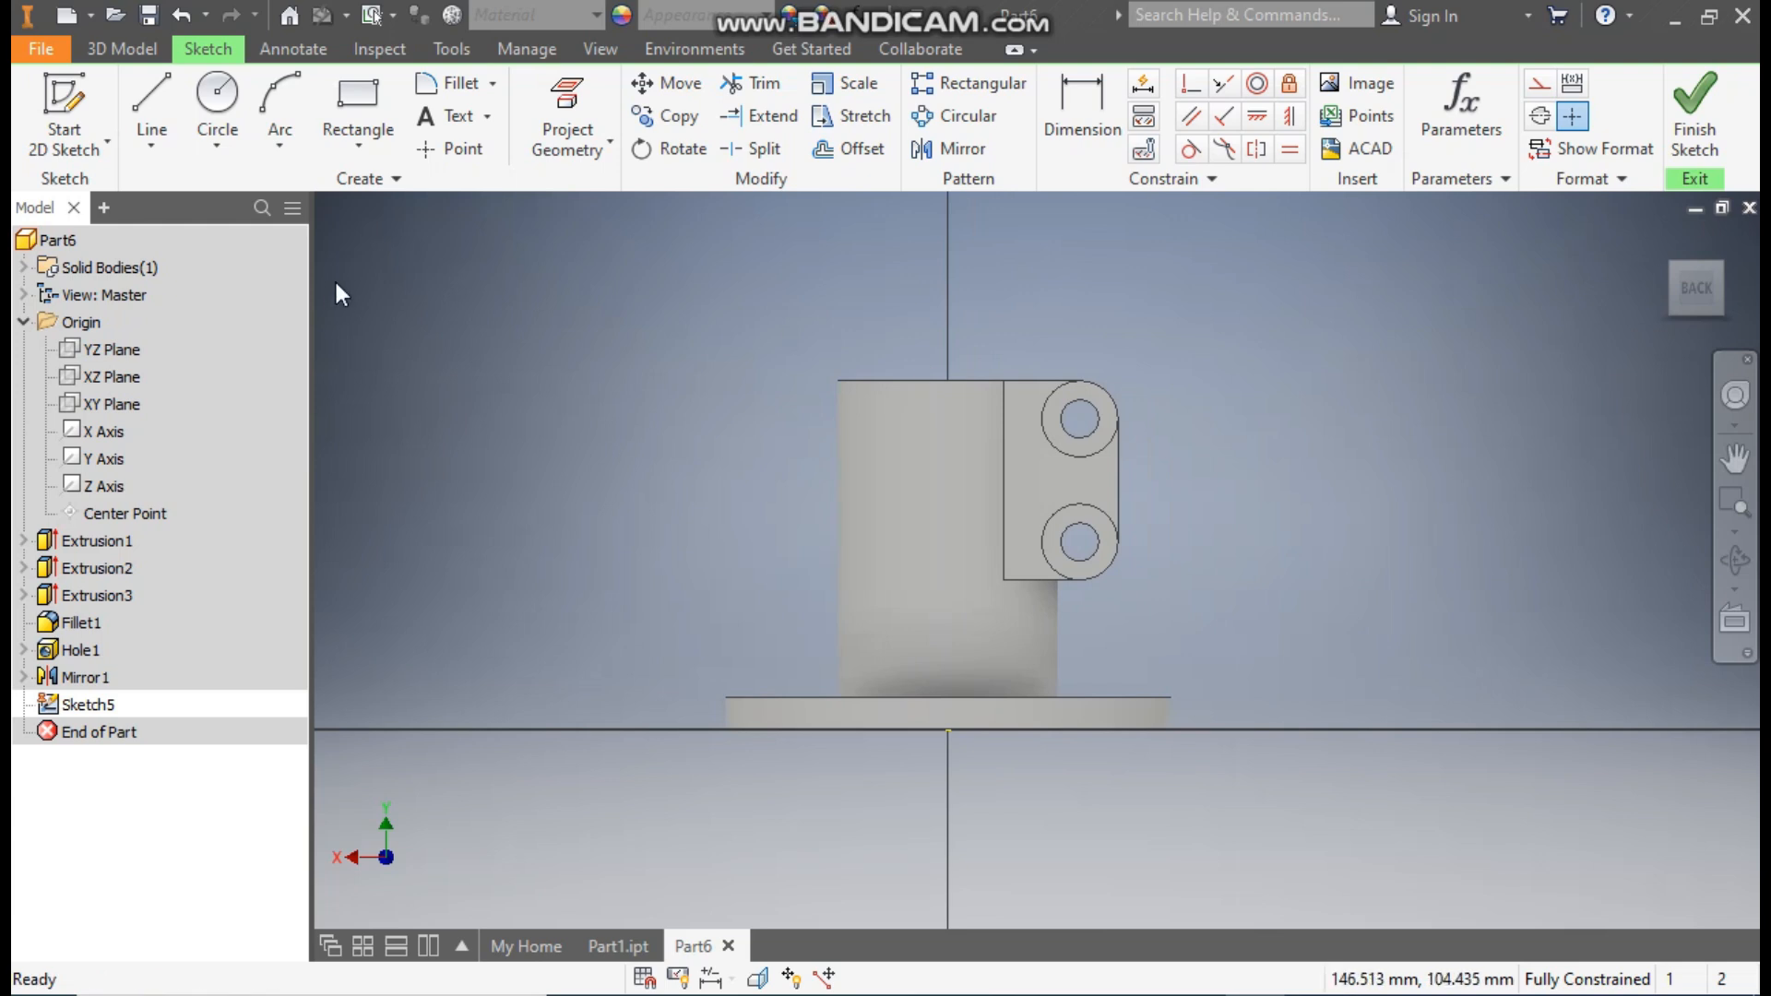
left_click(280, 140)
left_click(336, 201)
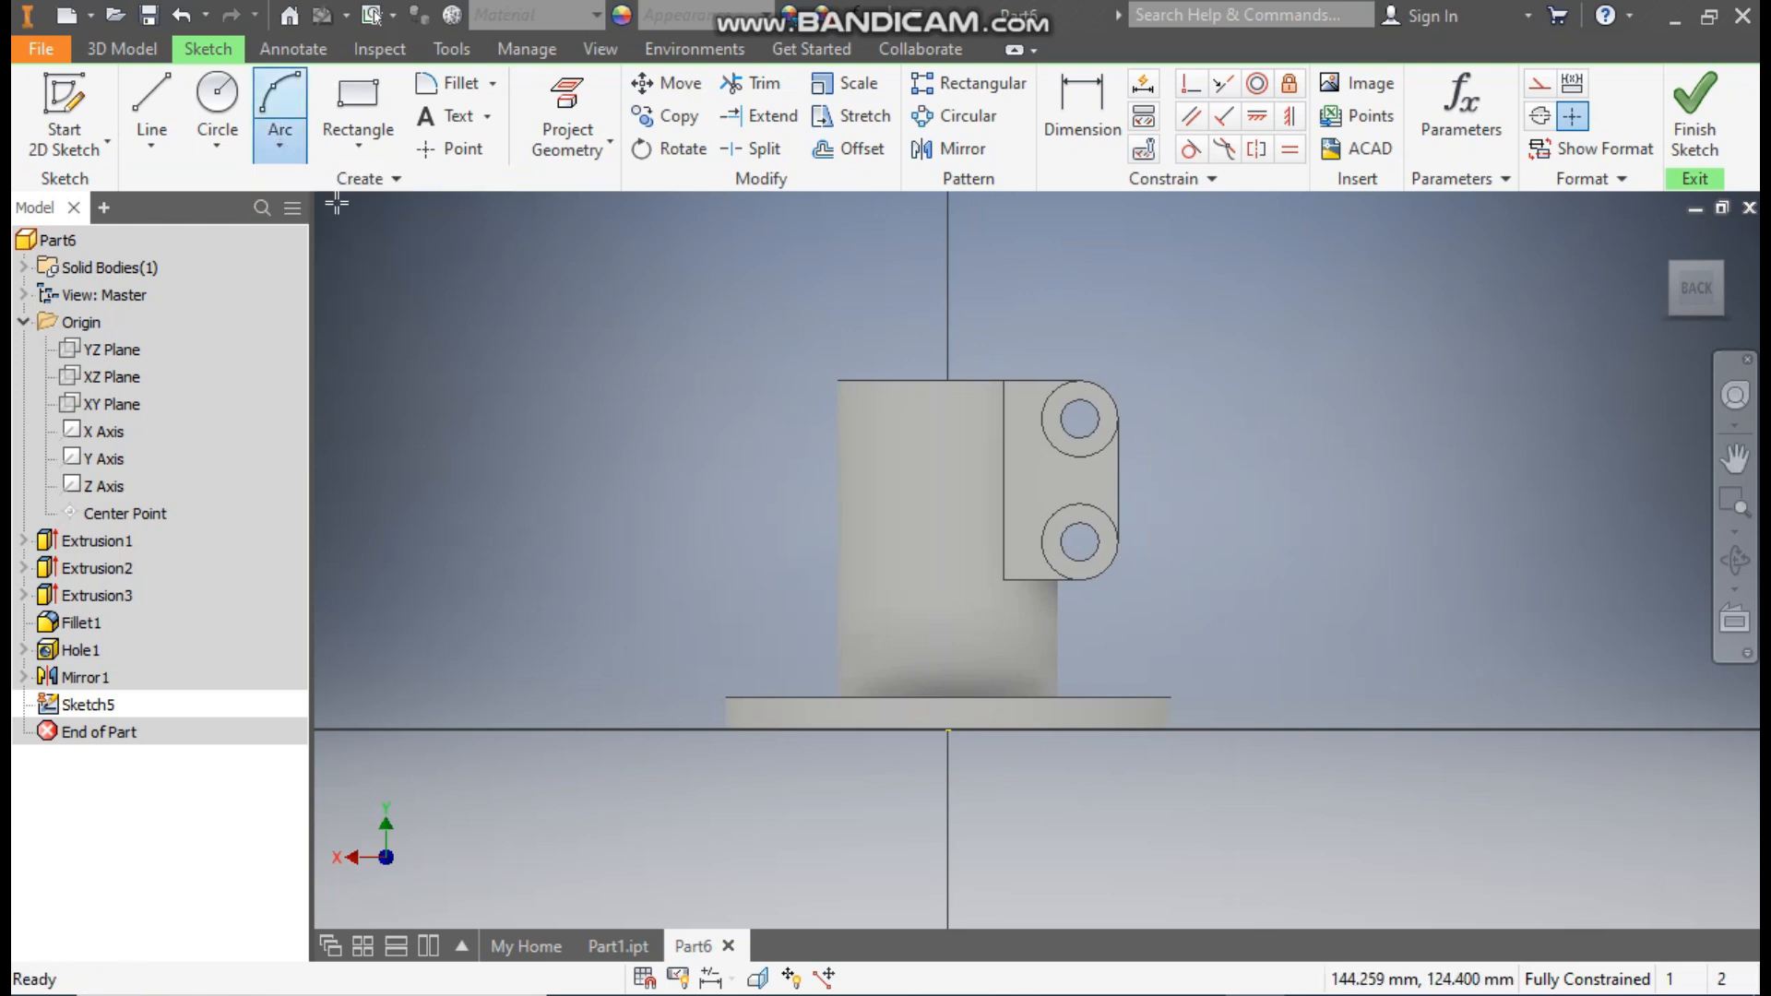
left_click(1044, 298)
left_click(654, 298)
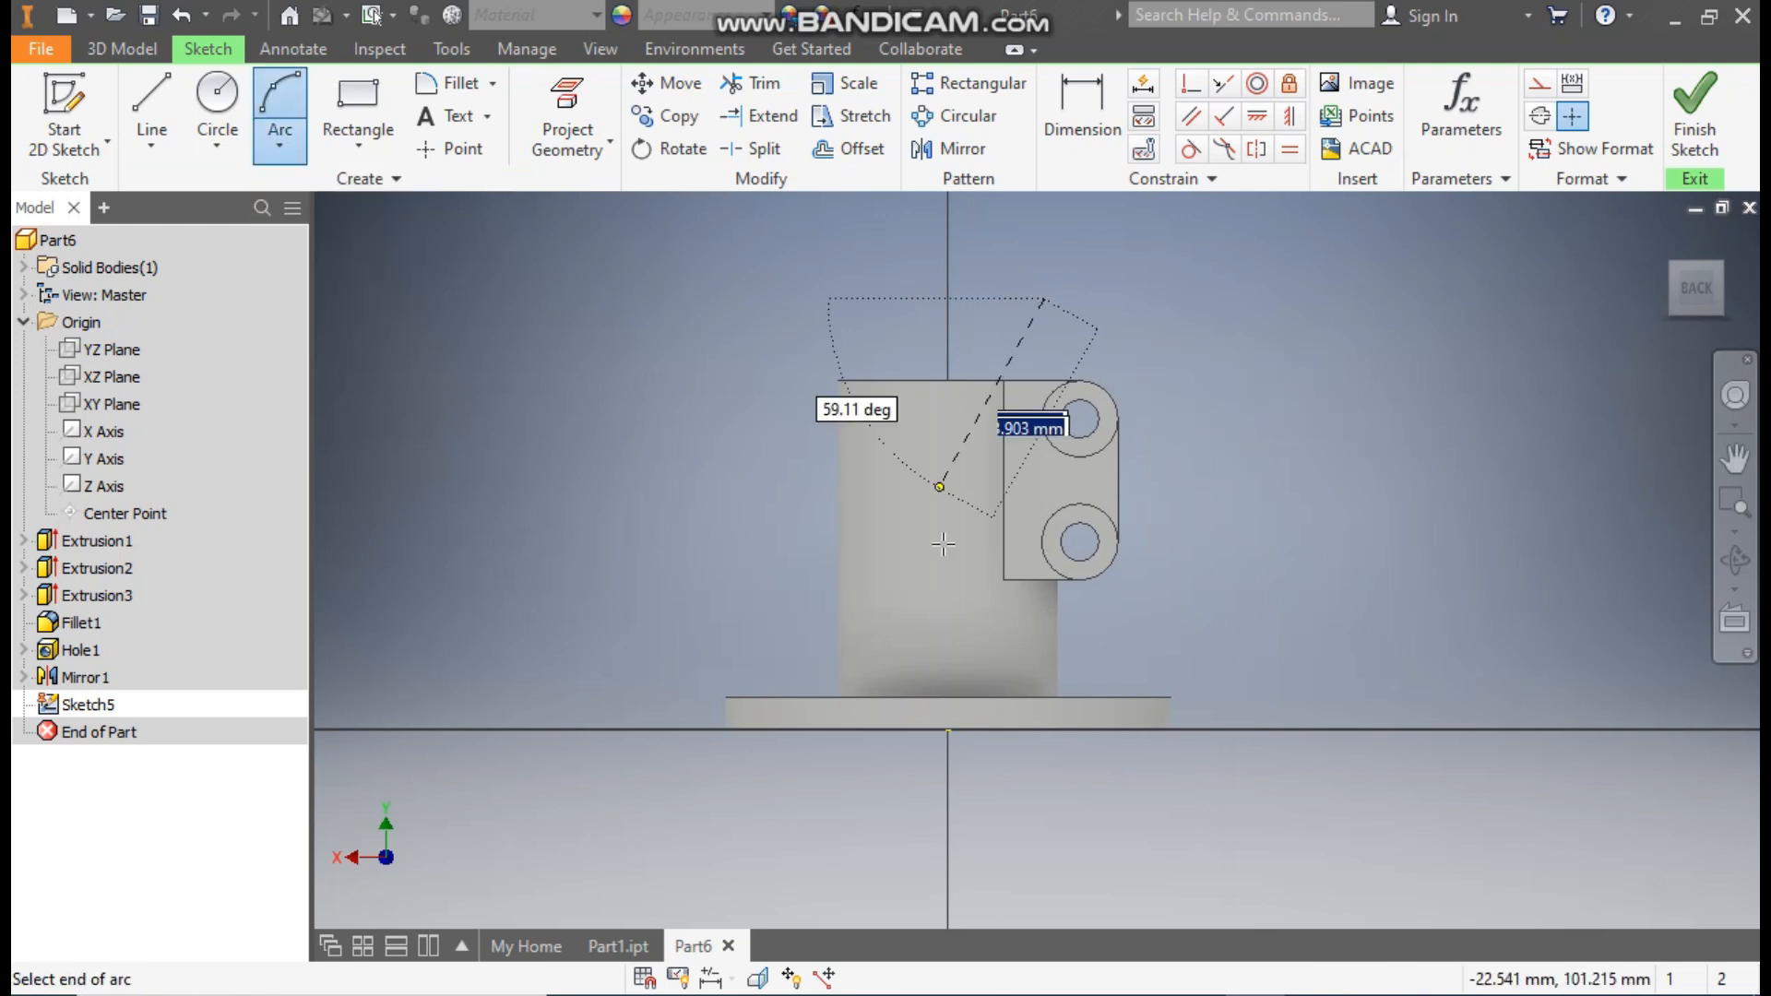
left_click(1243, 637)
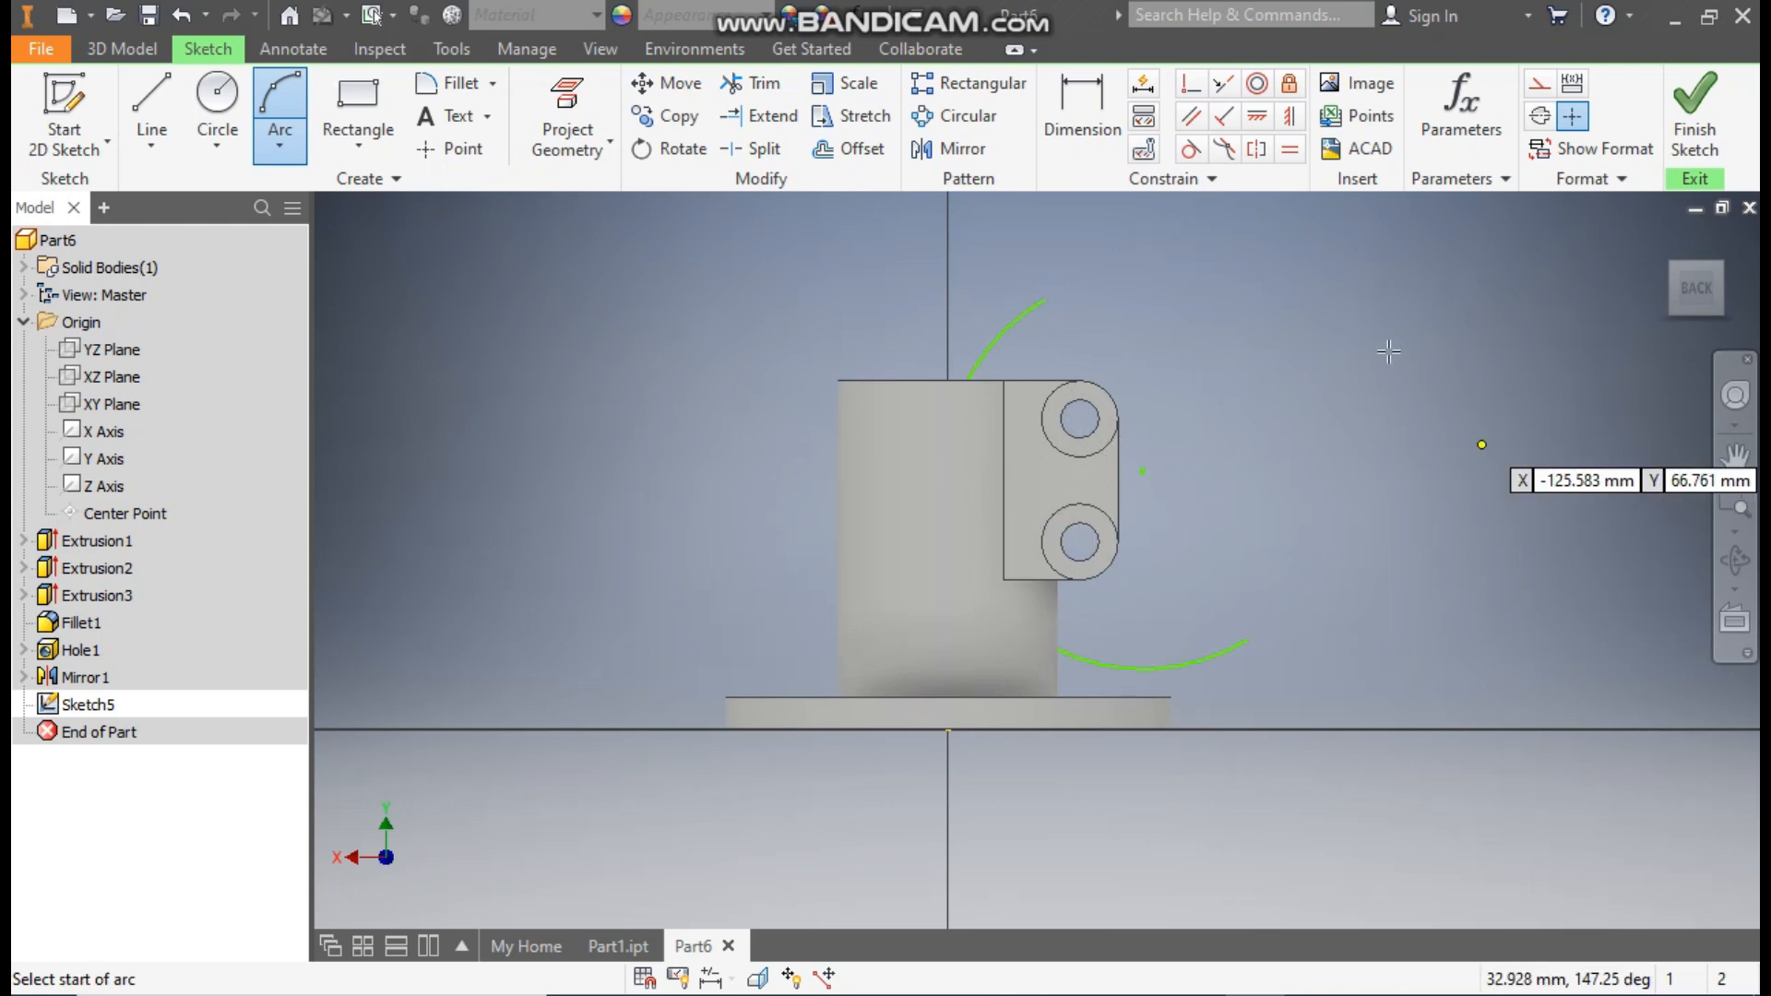
- Dimension the arc's radius as 50 mm
left_click(1078, 124)
left_click(1011, 328)
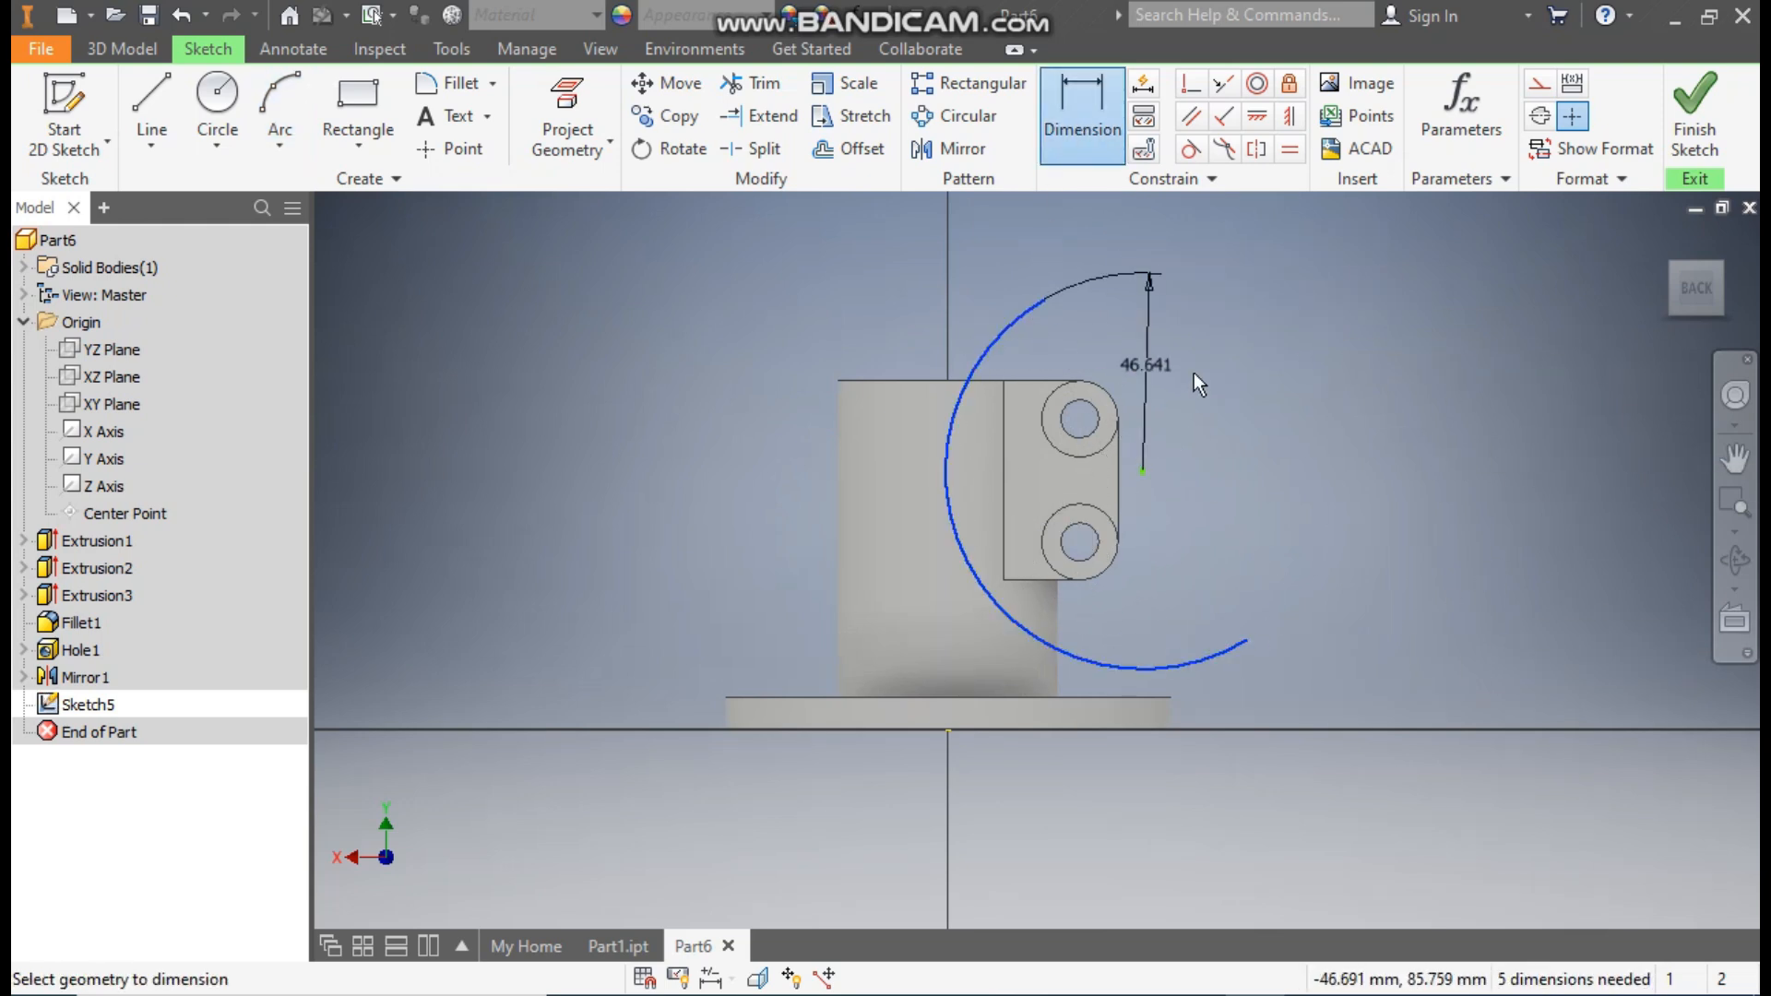
left_click(1077, 612)
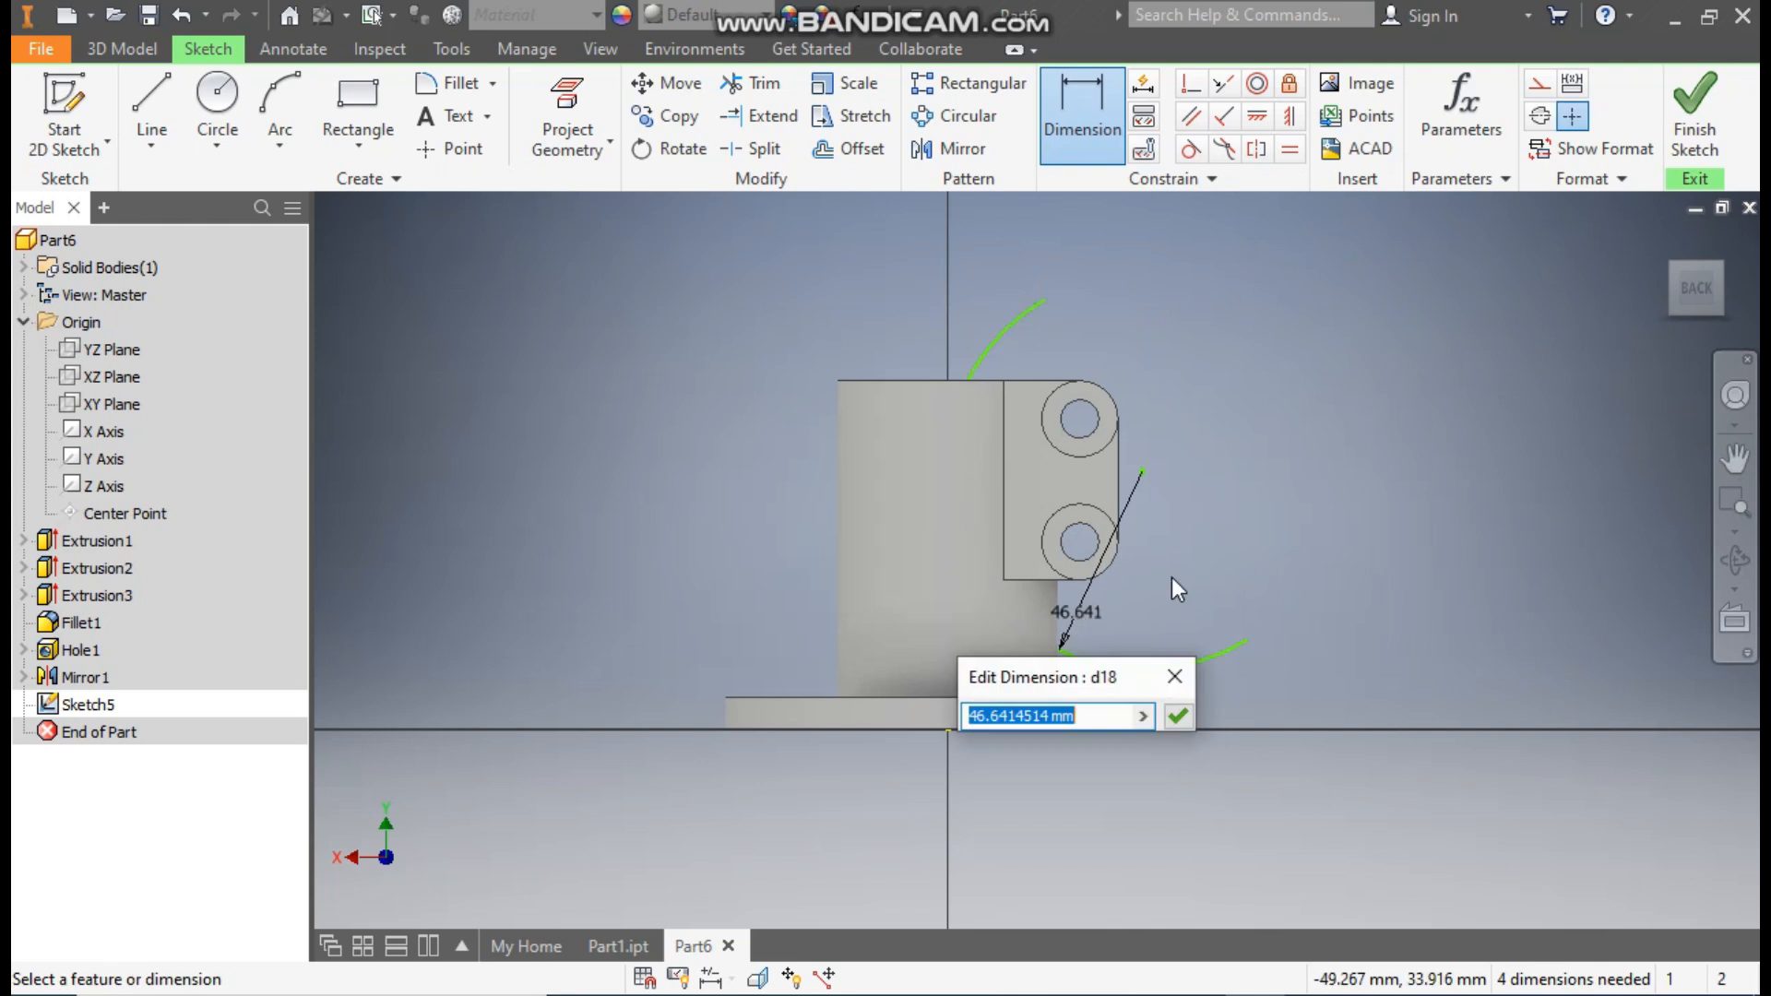
type("50")
key("Return")
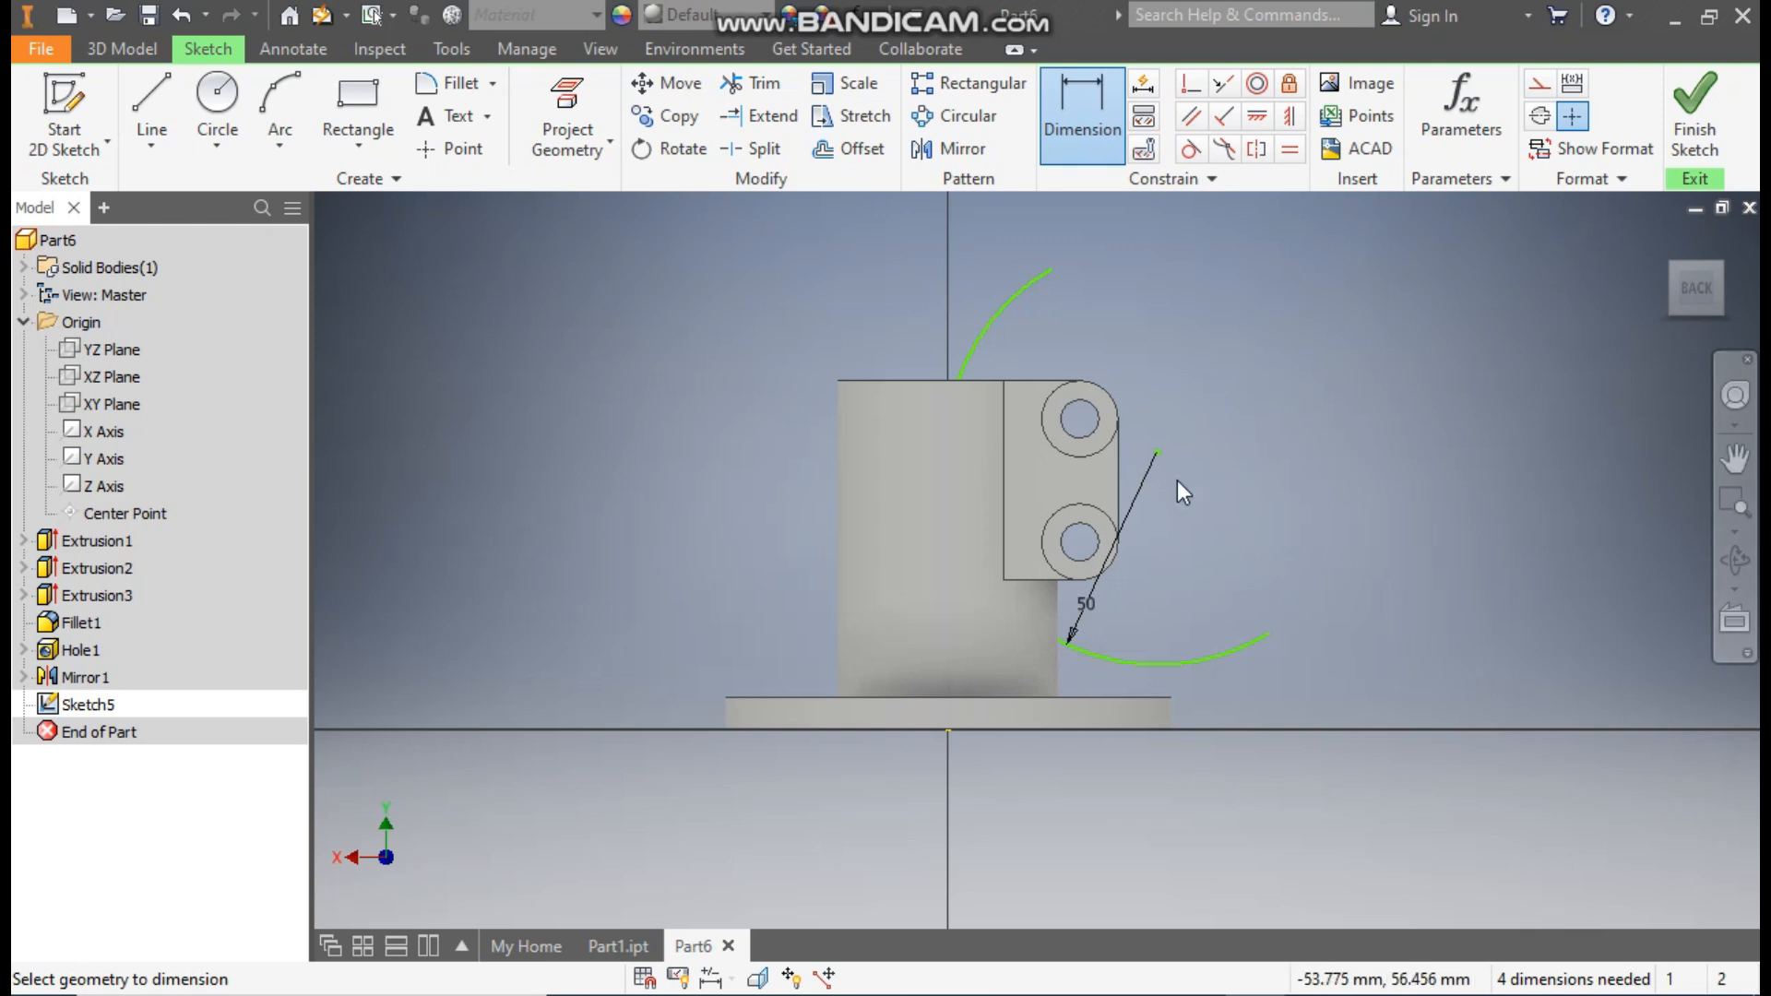
- Dimension the arc's centre 60 mm above the bottom edge of the base
left_click(1159, 455)
left_click(1133, 729)
left_click(1362, 626)
type("60")
key("Return")
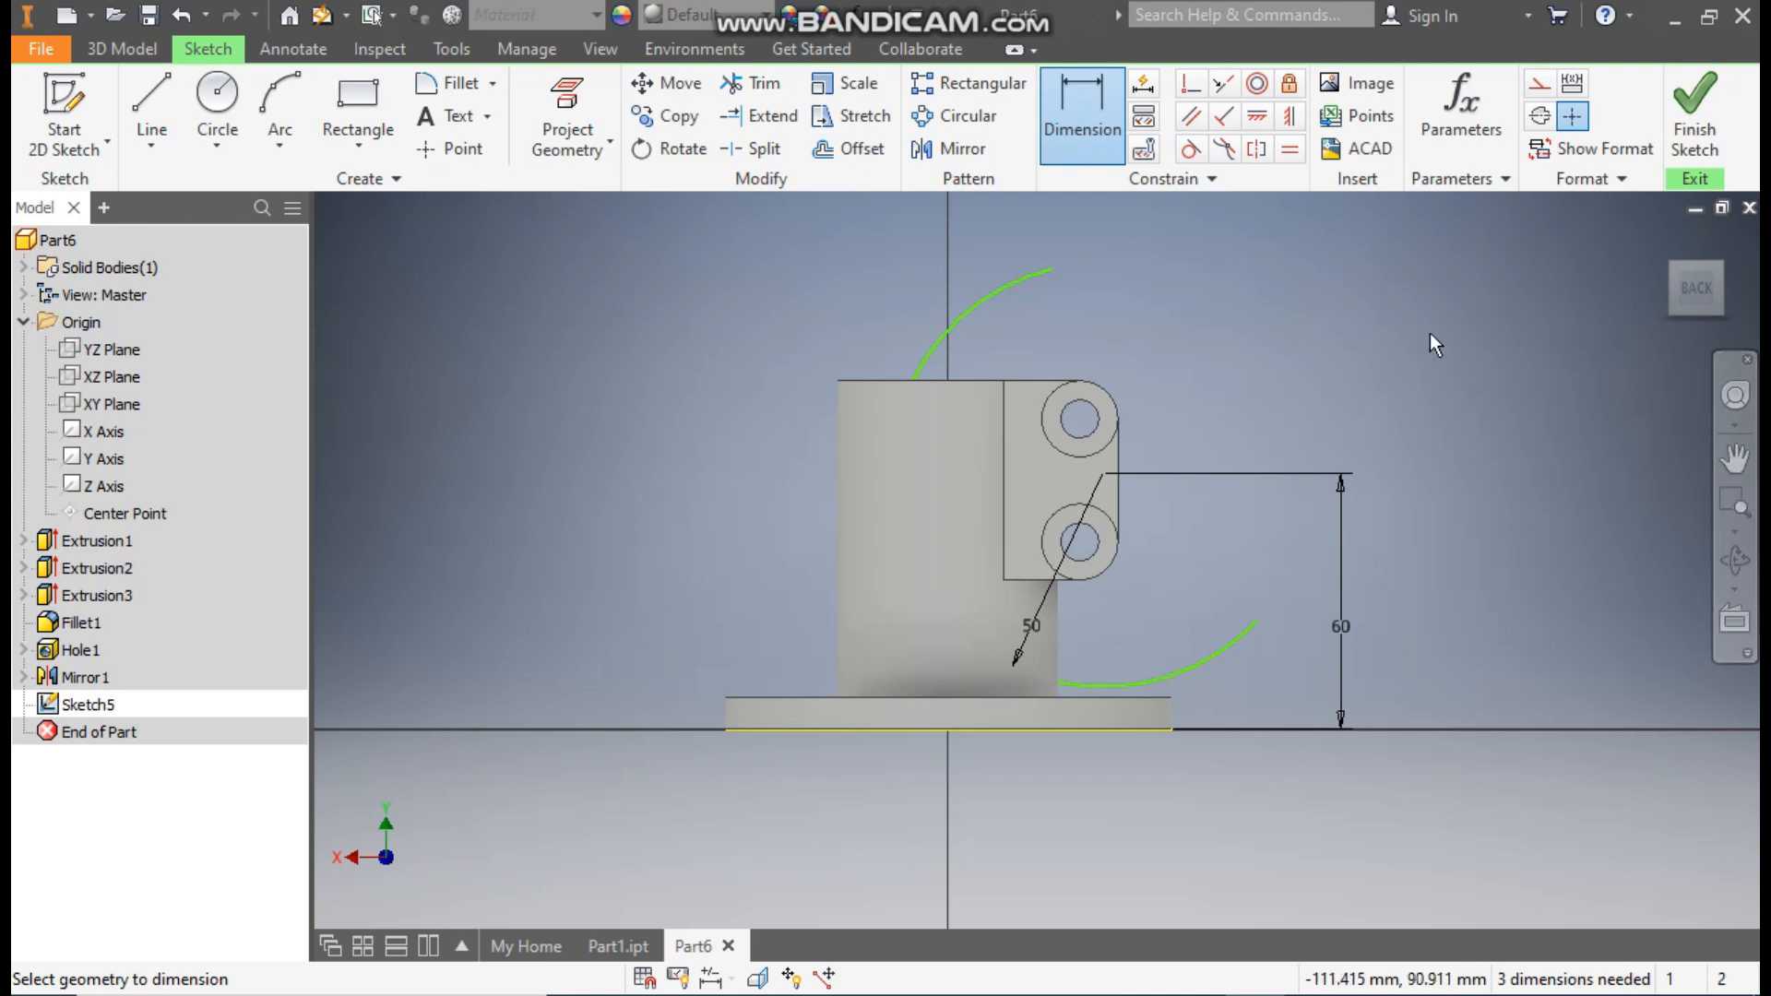
- Draw a vertical line about 121 mm long upward from the origin and convert it to a construction line
left_click(181, 109)
left_click(947, 730)
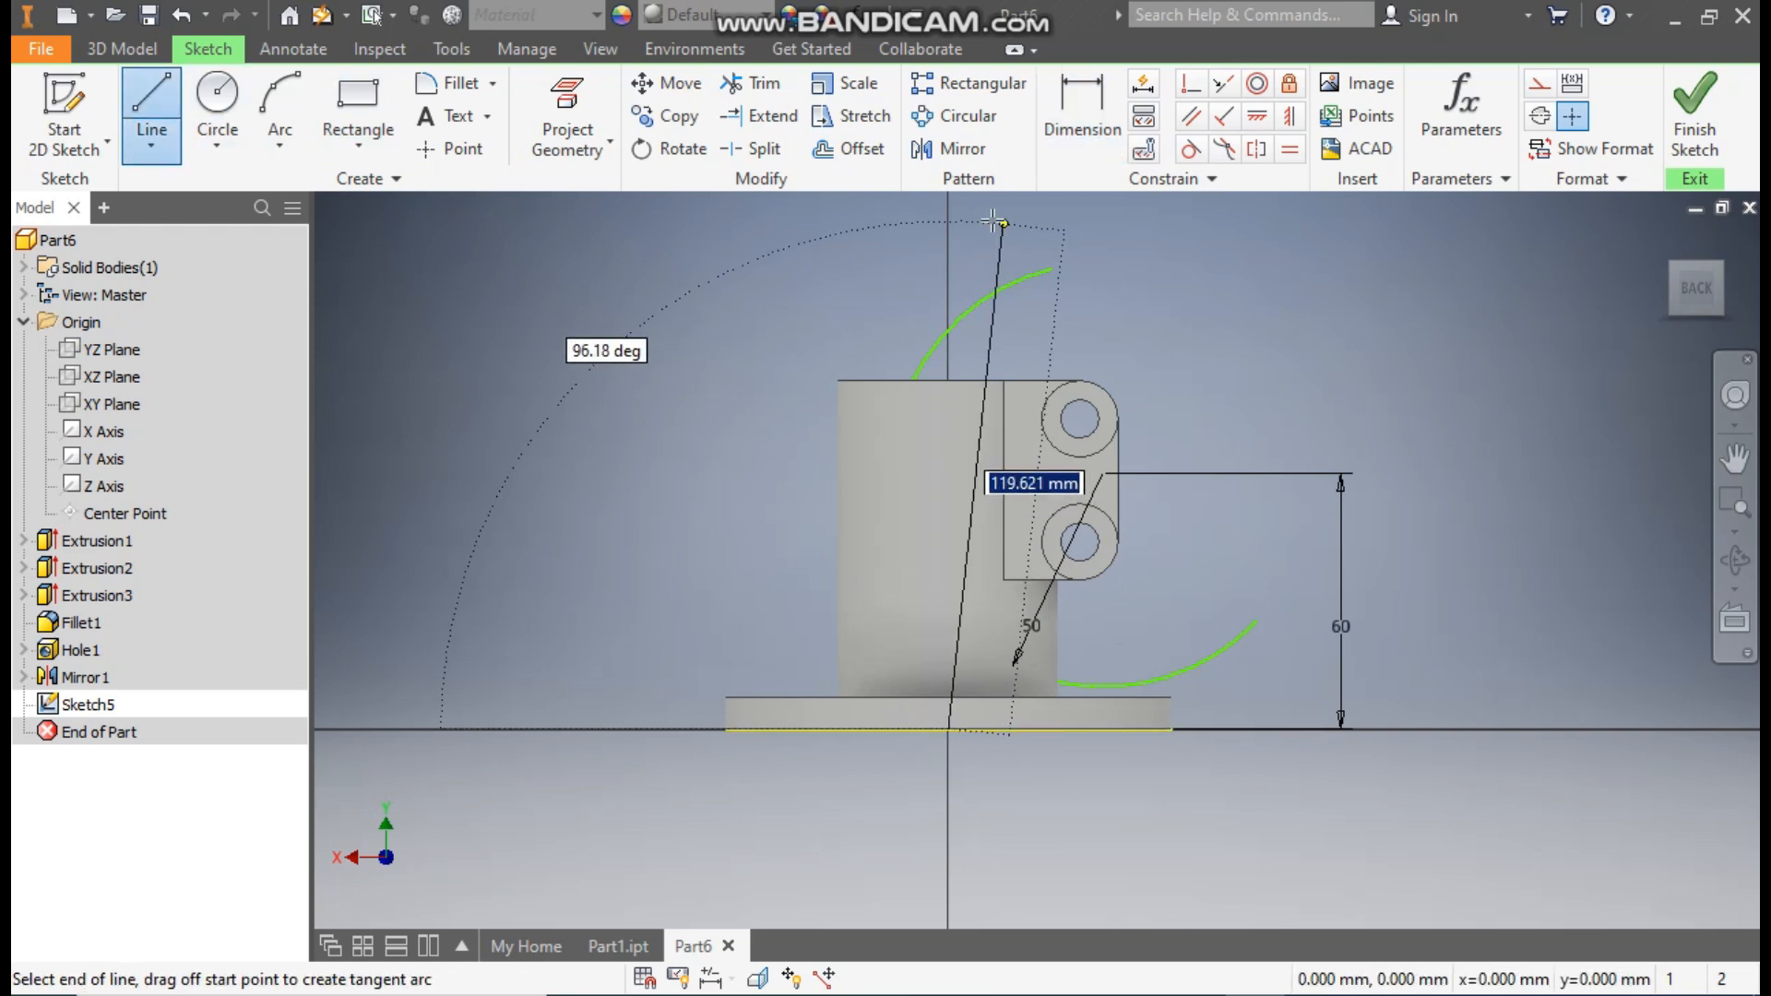
left_click(950, 216)
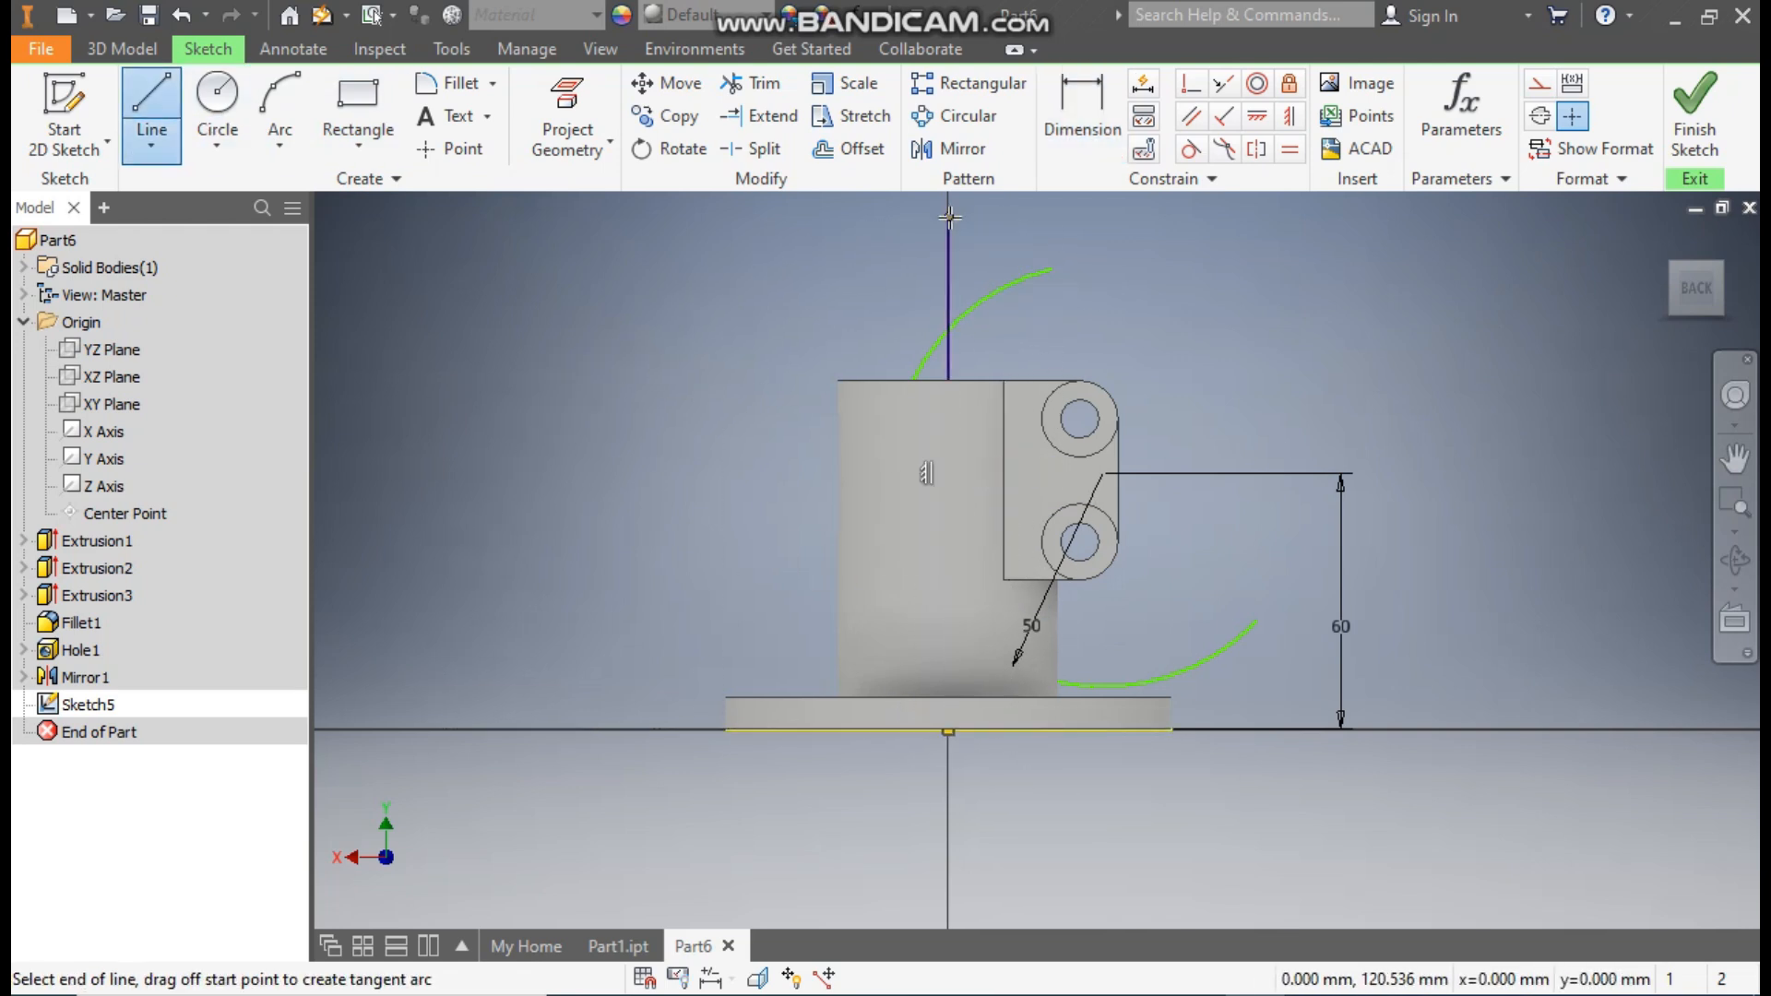
key("Escape")
left_click(949, 246)
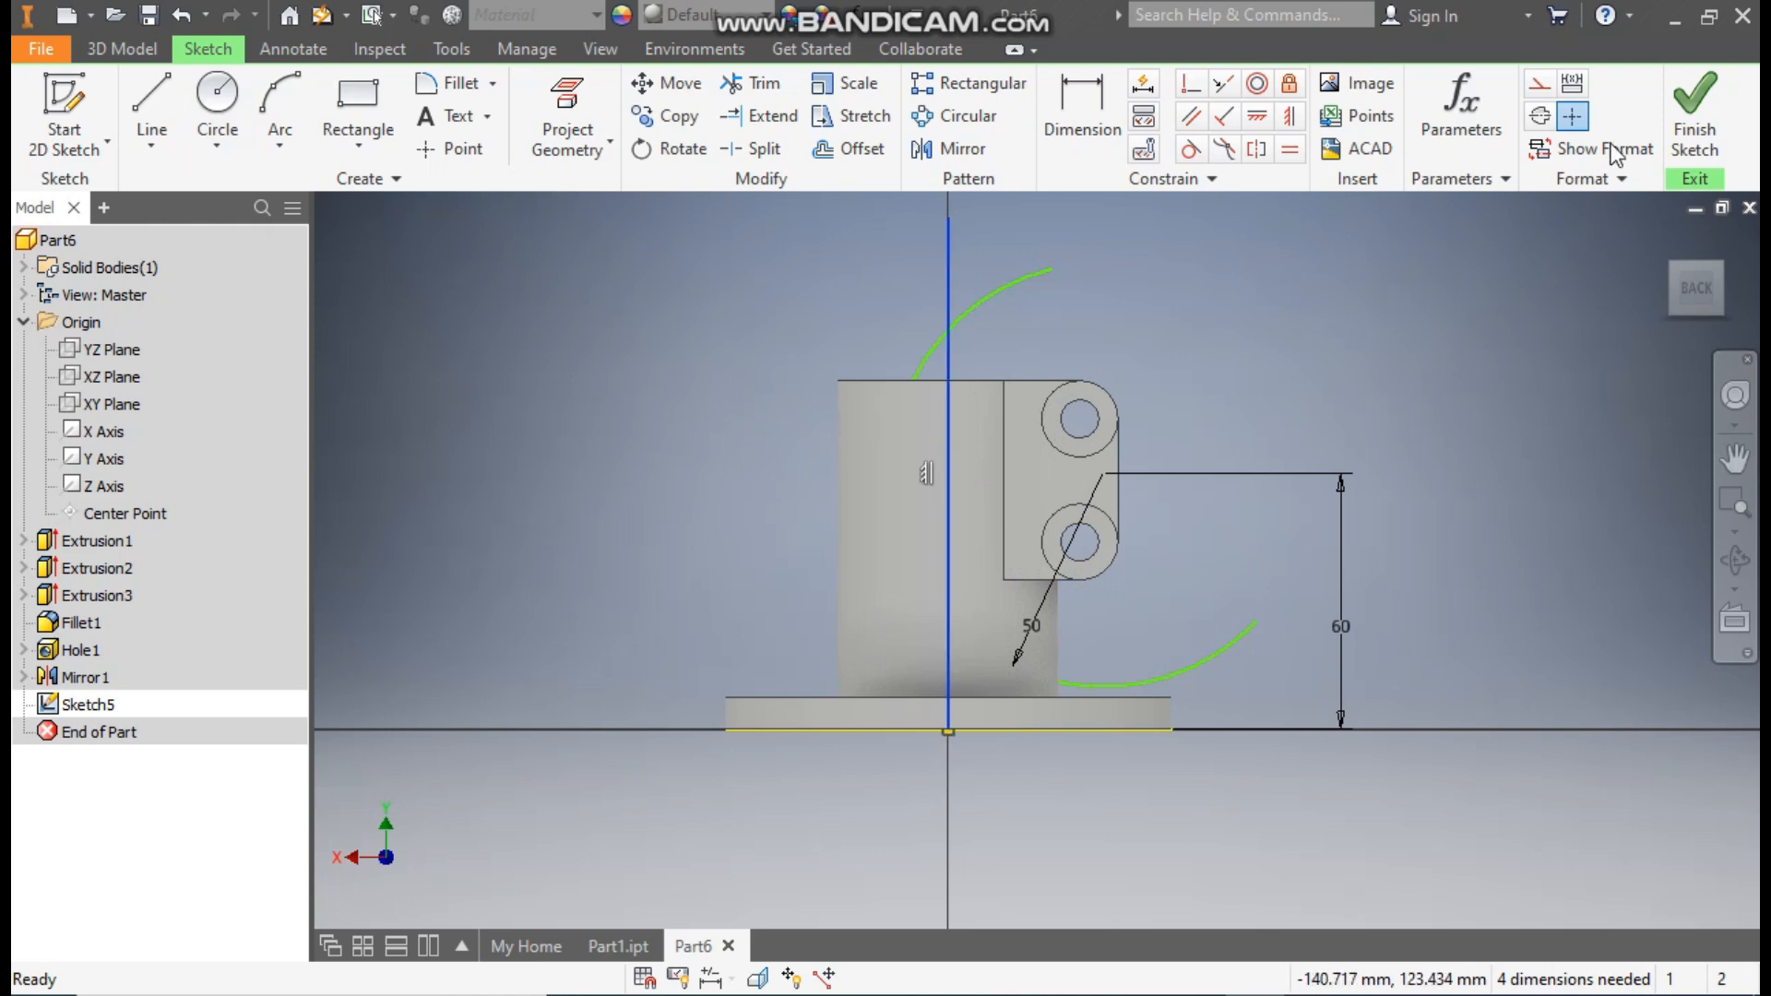
left_click(1540, 83)
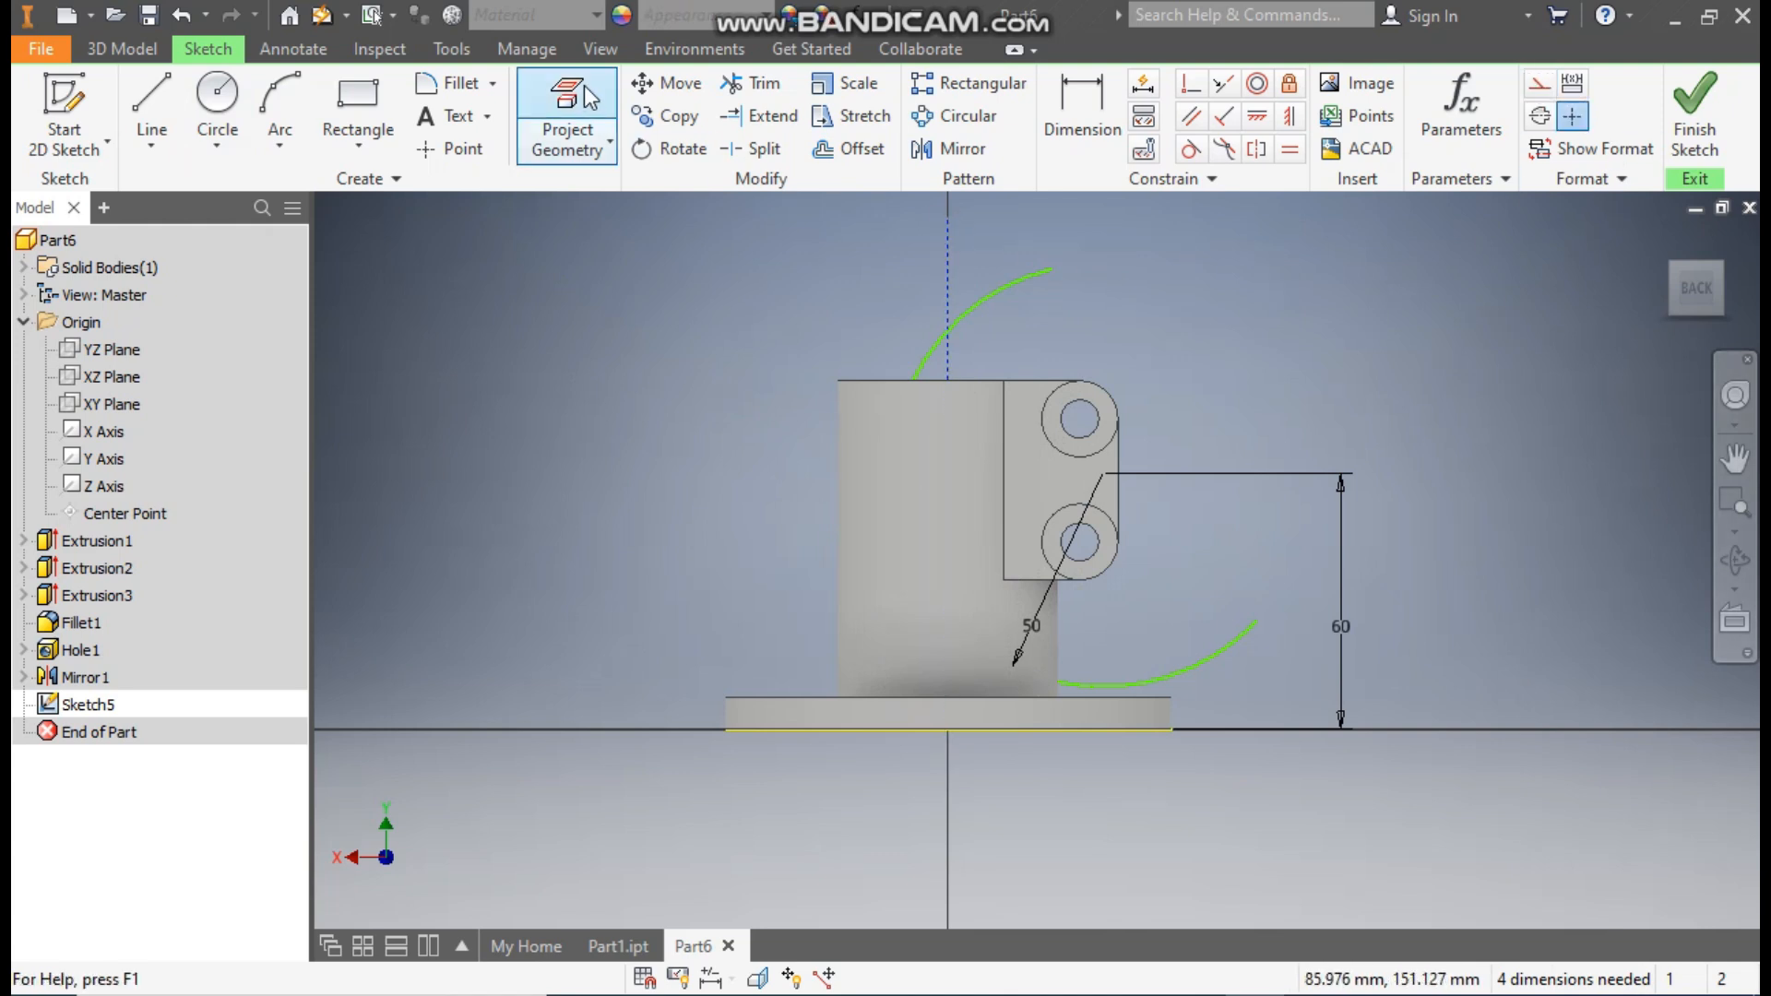
- Set the model's visual style to Wireframe
left_click(601, 49)
left_click(322, 116)
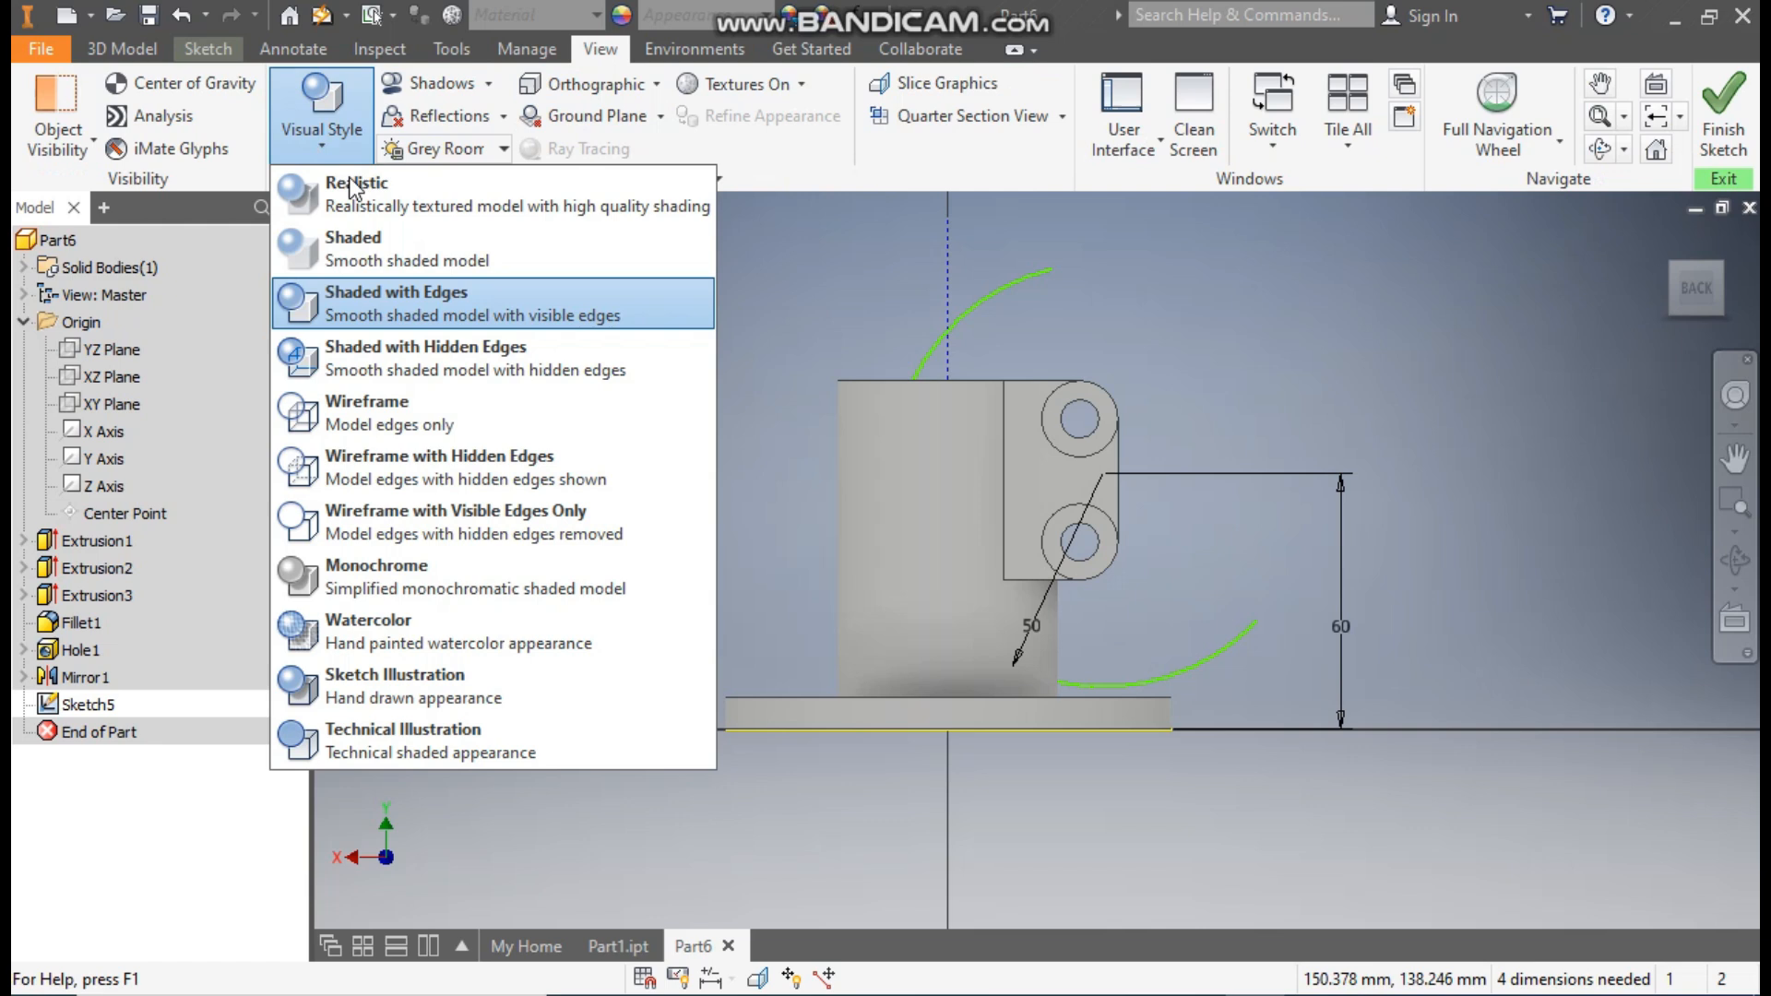
left_click(406, 413)
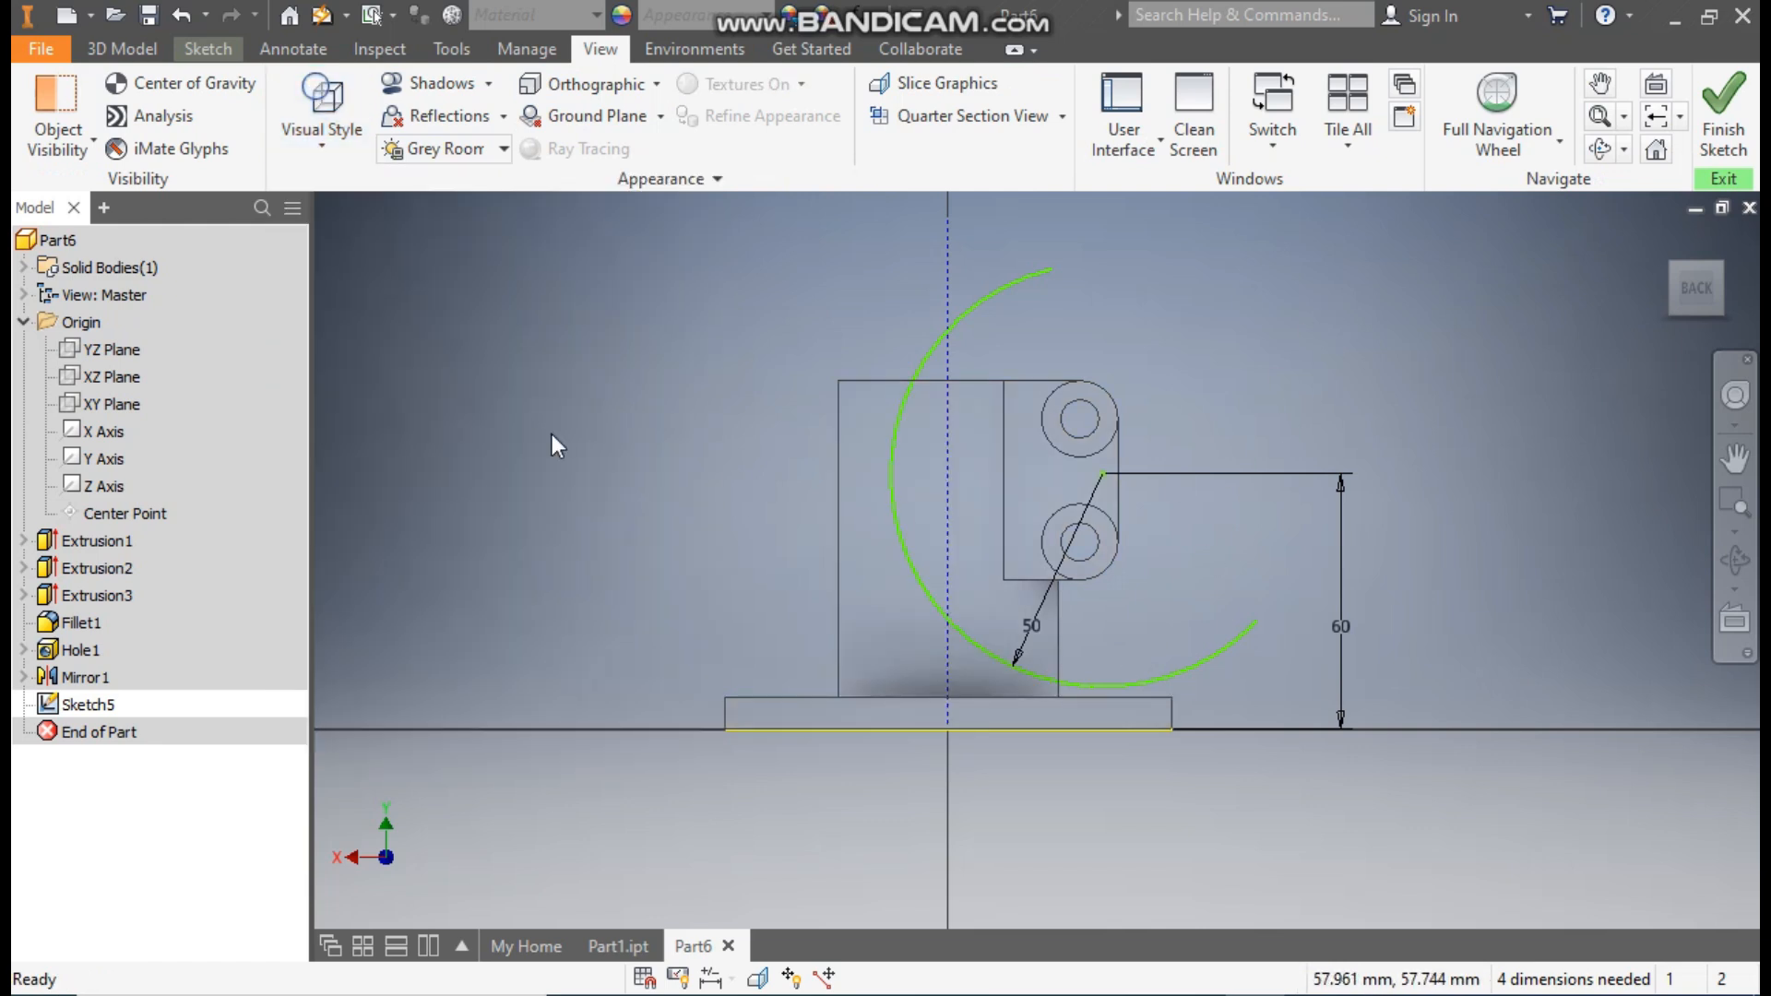
- Dimension the horizontal distance from the vertical construction line to the arc's centre as 45 mm
left_click(208, 49)
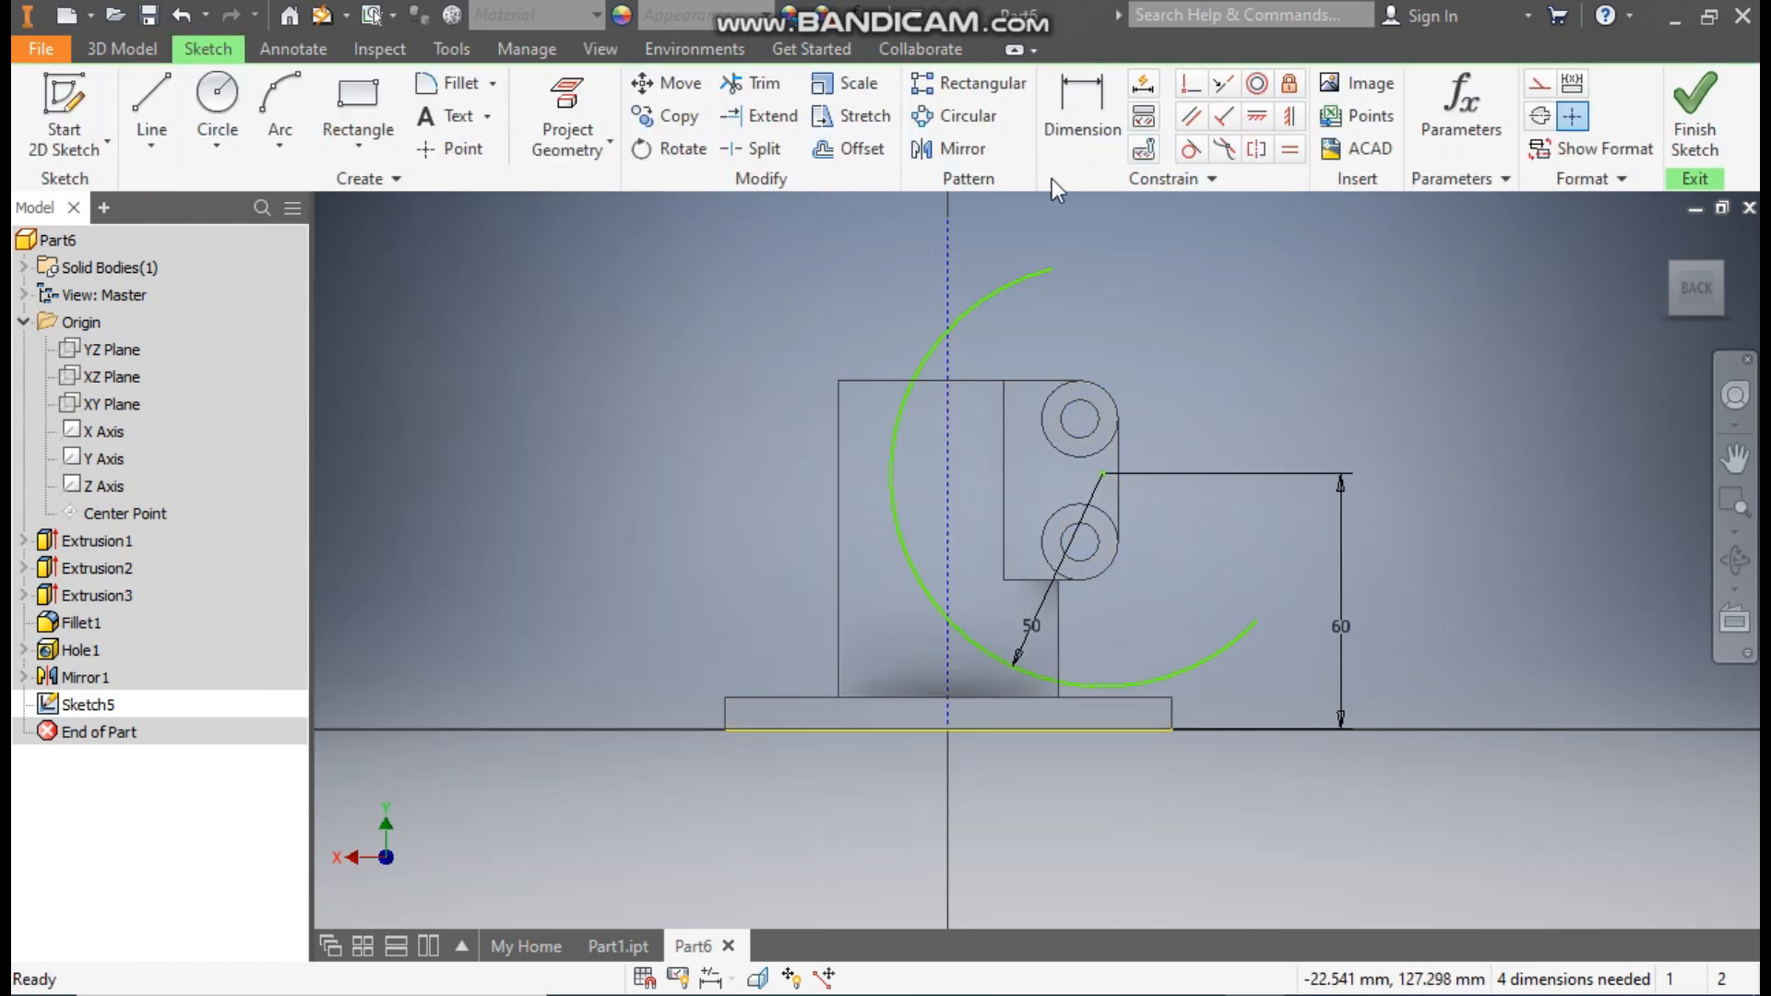
left_click(1094, 113)
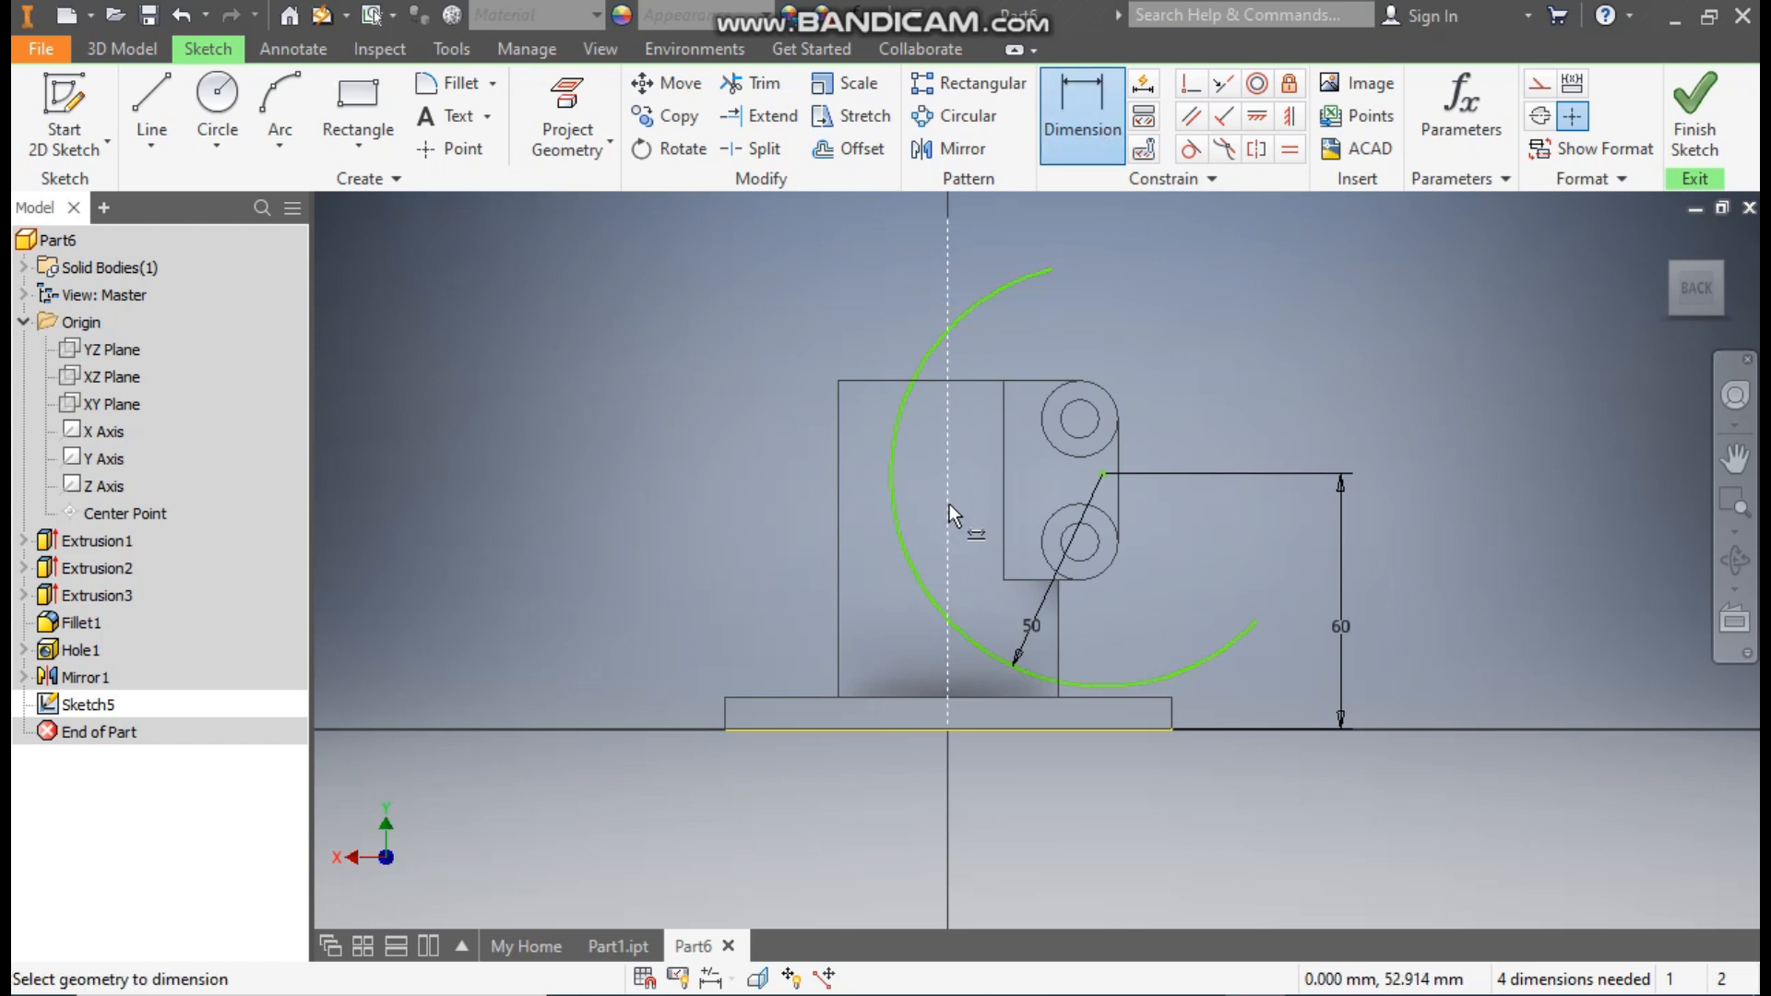
left_click(948, 506)
left_click(1101, 475)
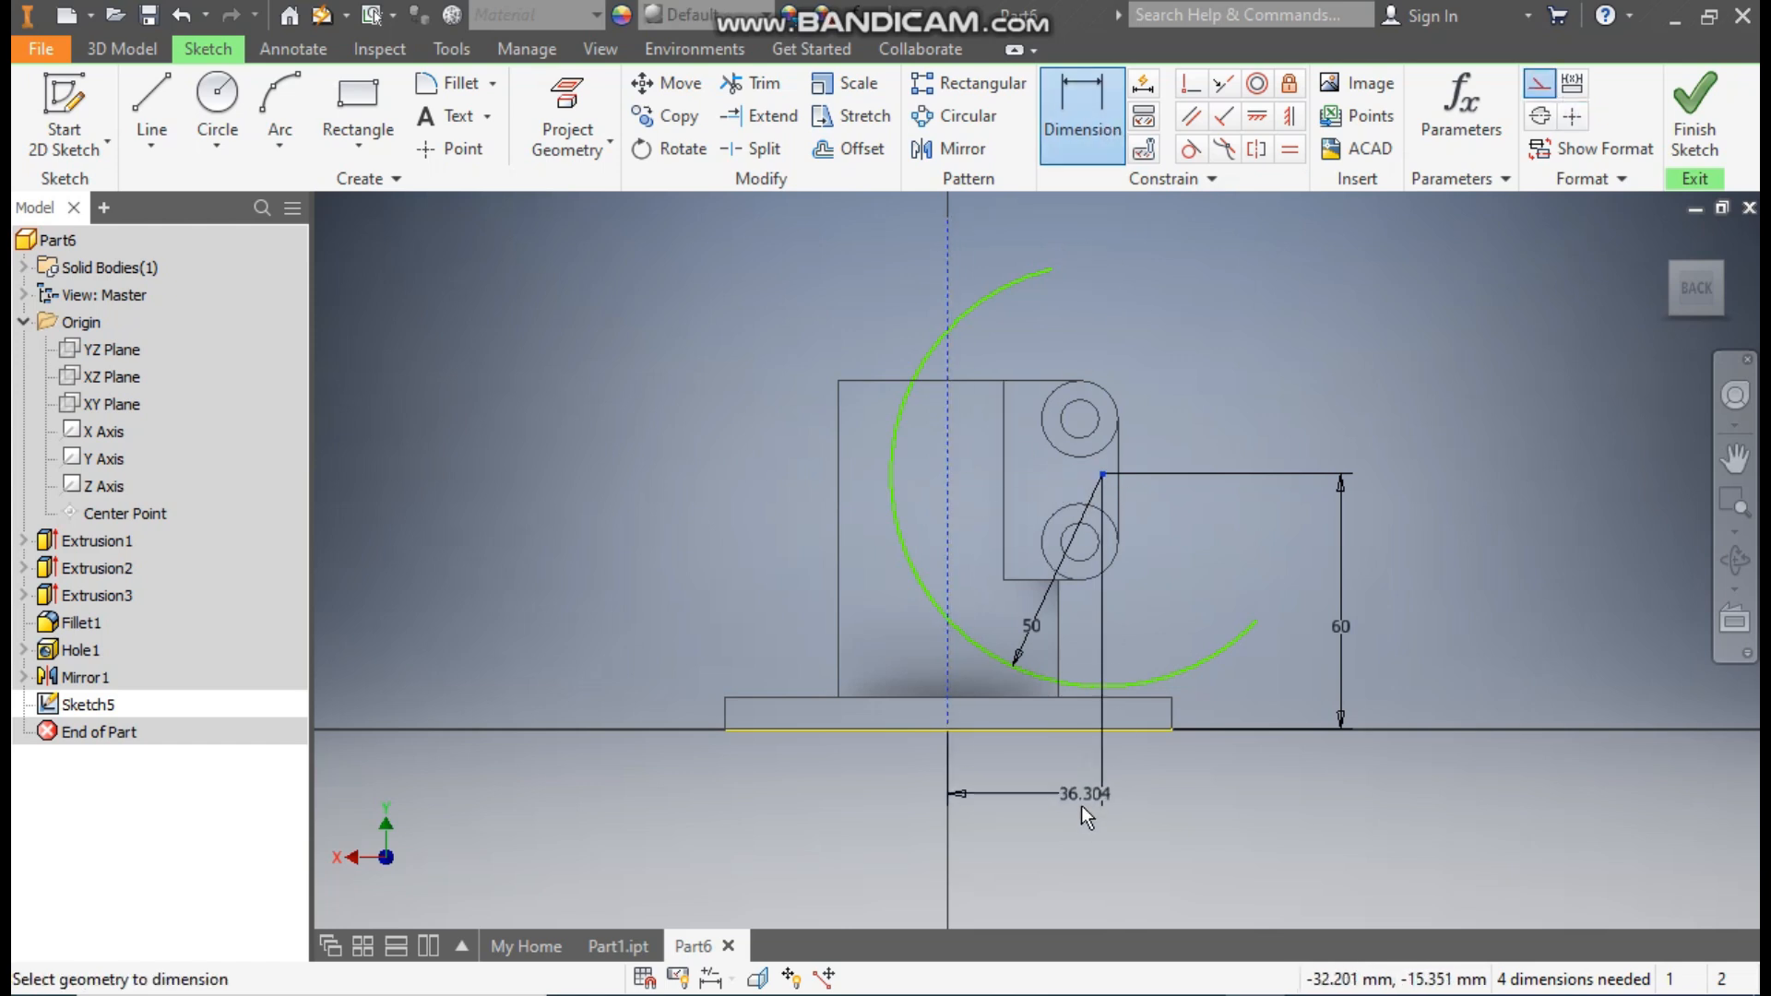
left_click(1082, 810)
type("45")
key("Return")
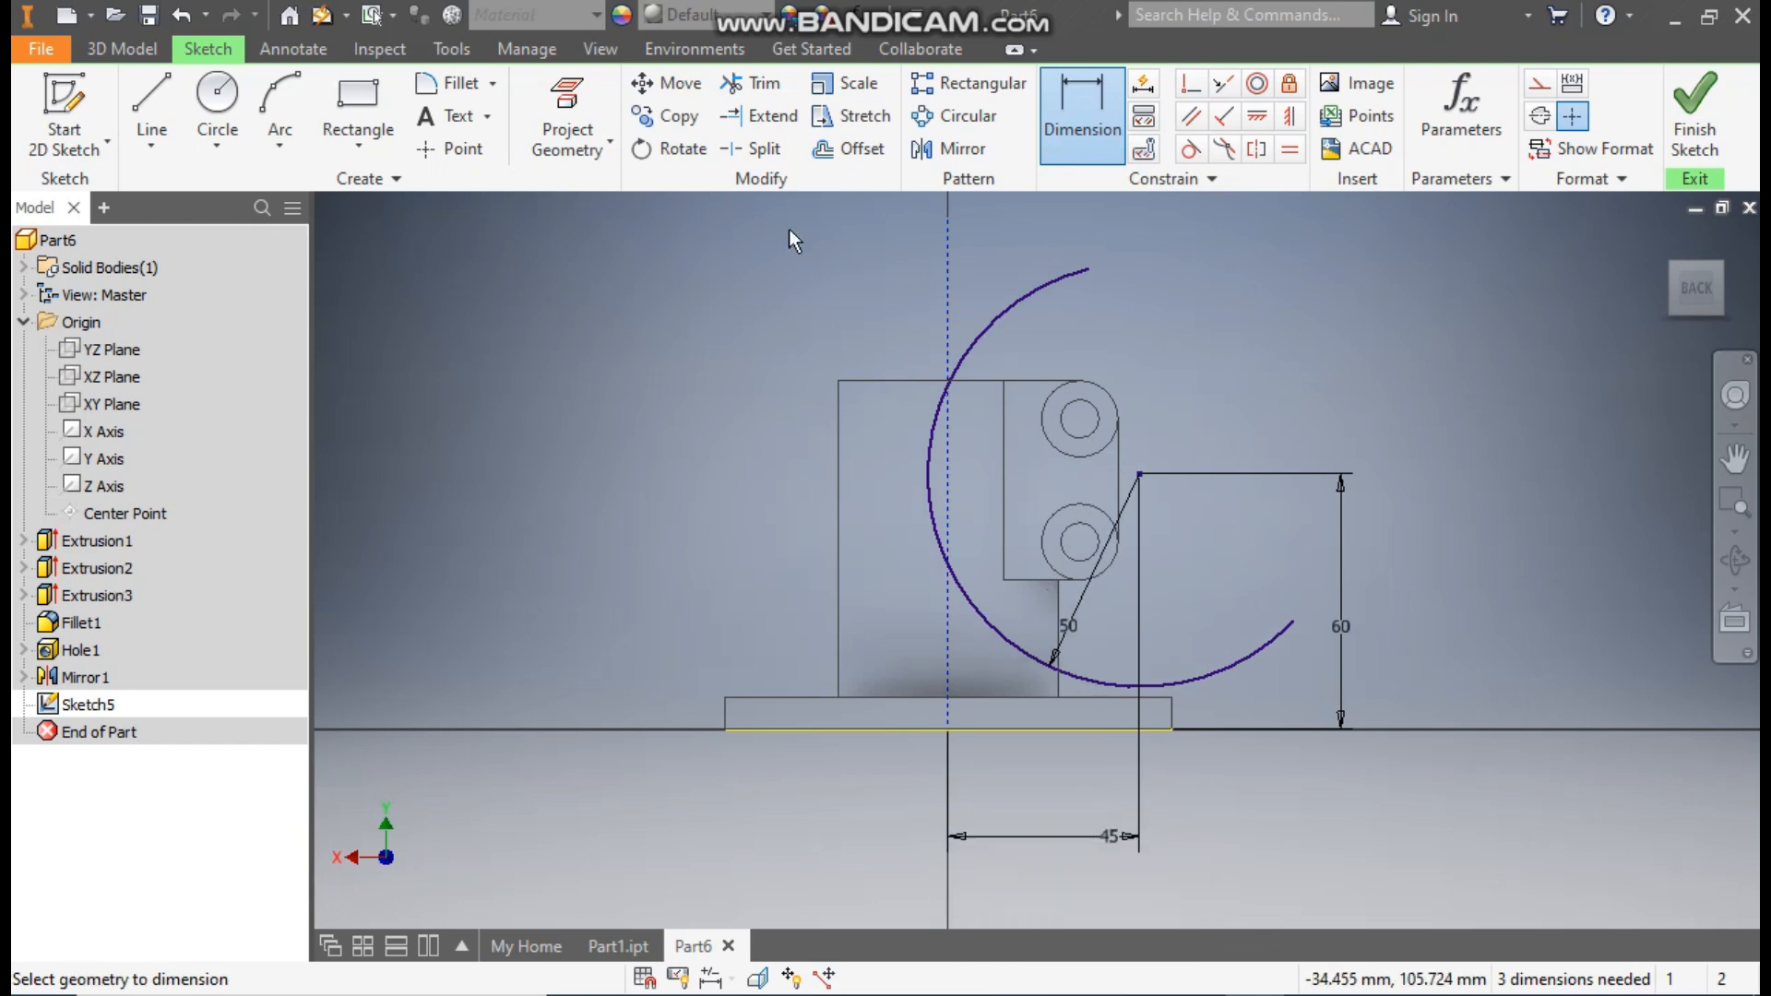
- Draw a horizontal line about 53 mm long from the arc's upper end, connect it to the lower end, and constrain the connecting line vertical
left_click(151, 103)
left_click(1090, 269)
left_click(1312, 269)
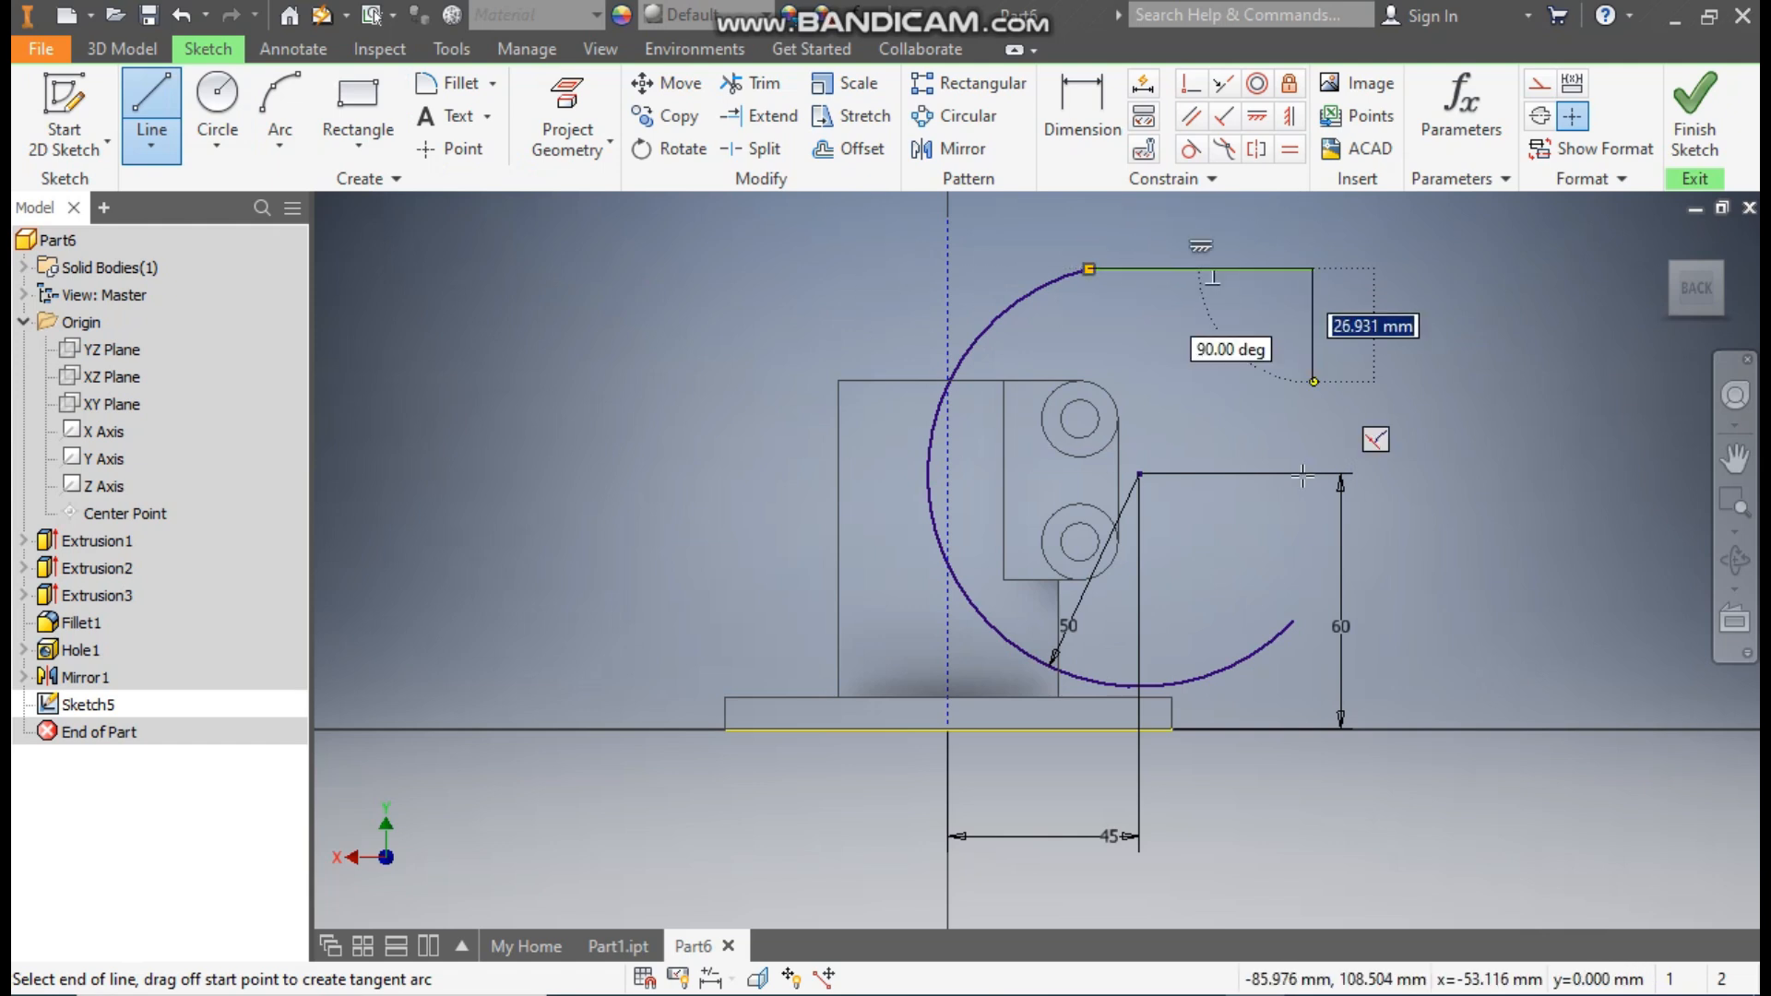
left_click(1296, 622)
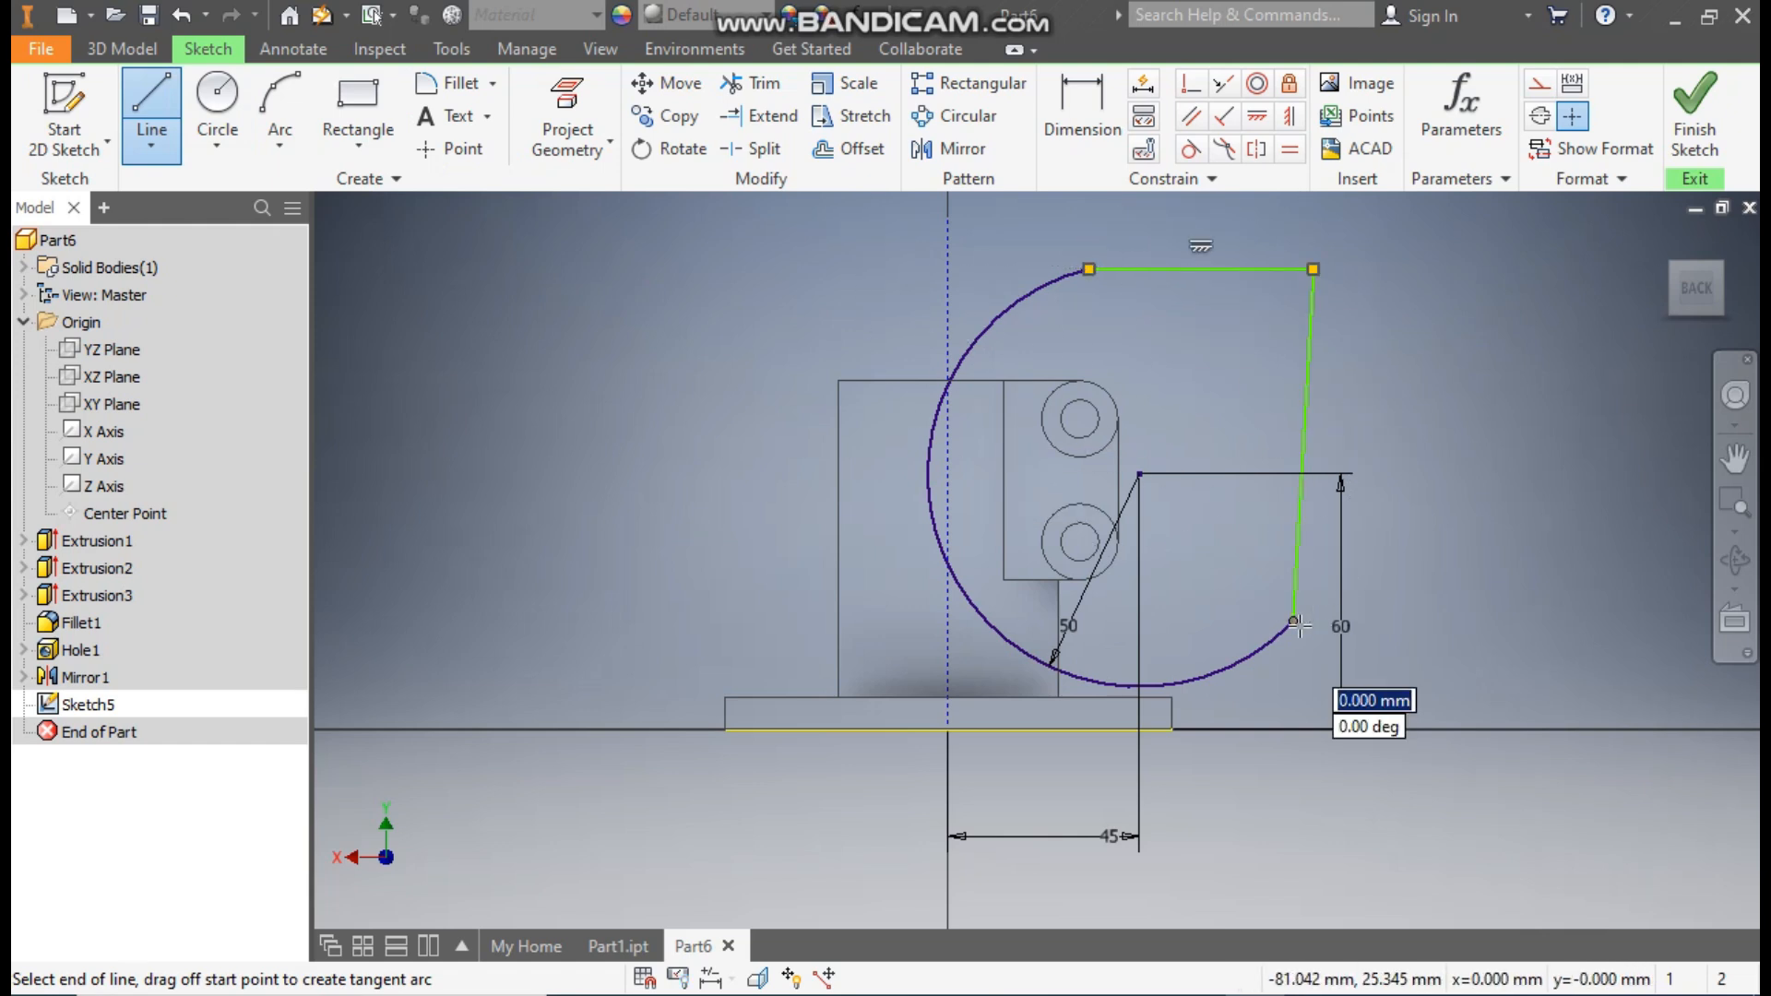
key("Escape")
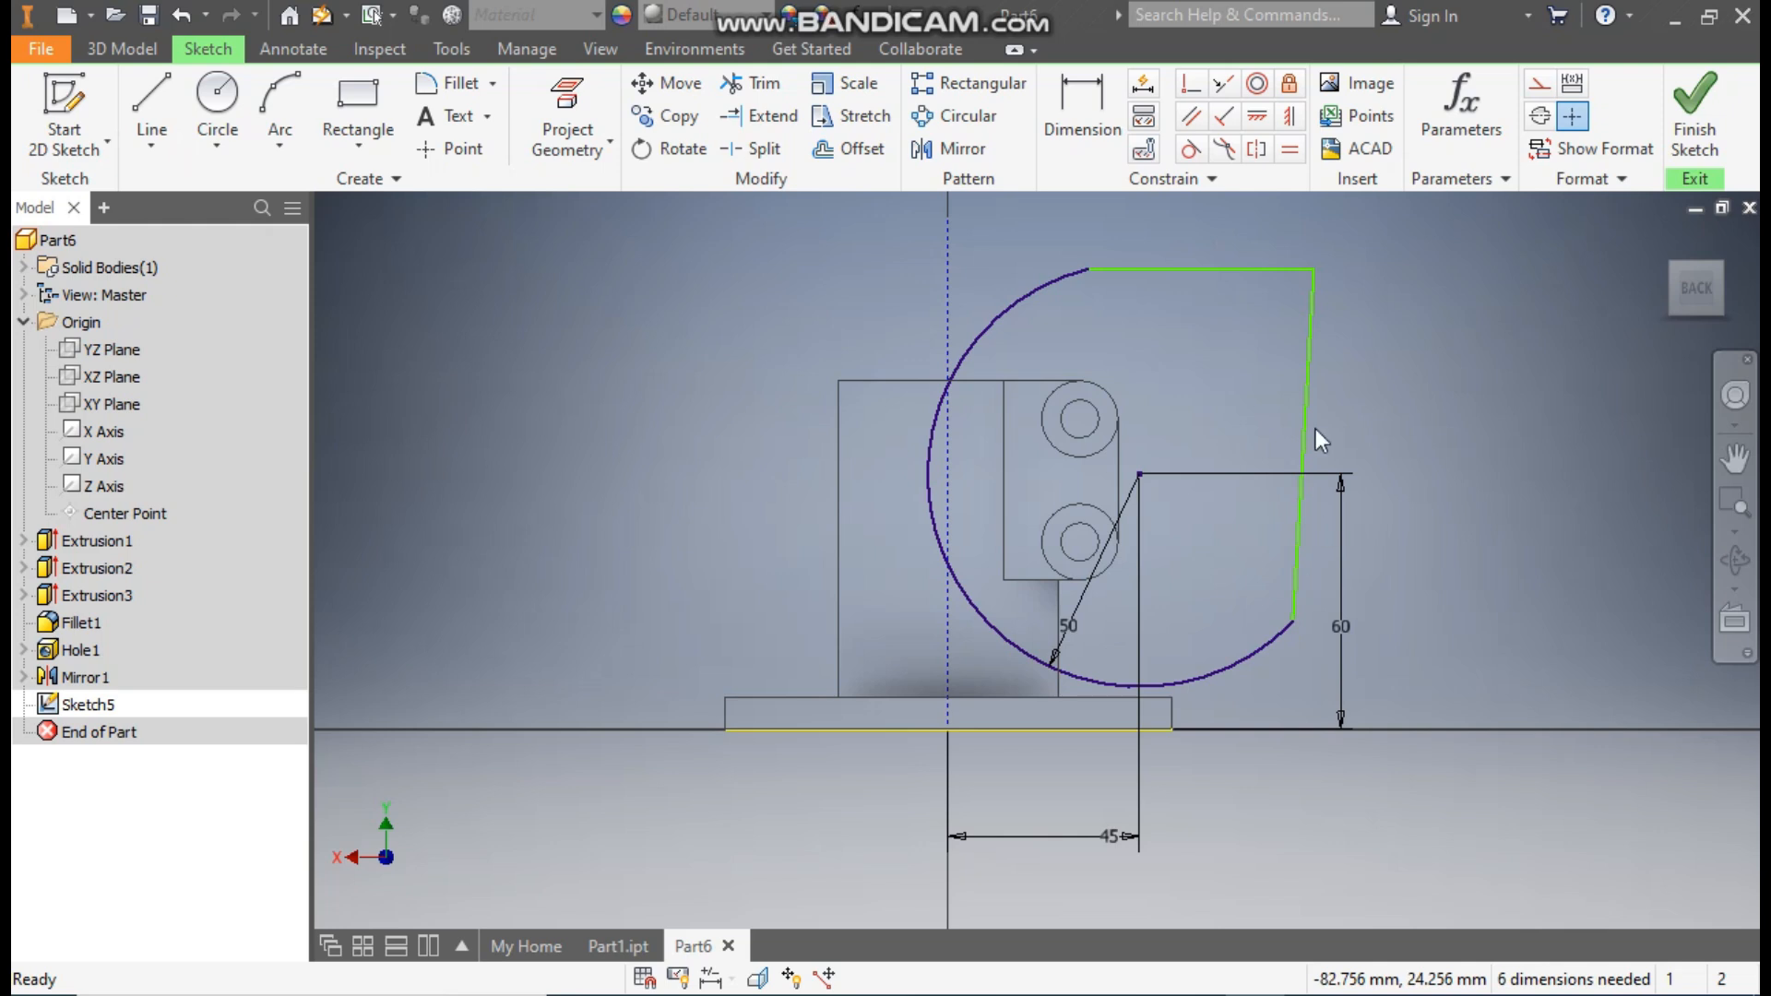
left_click(1305, 375)
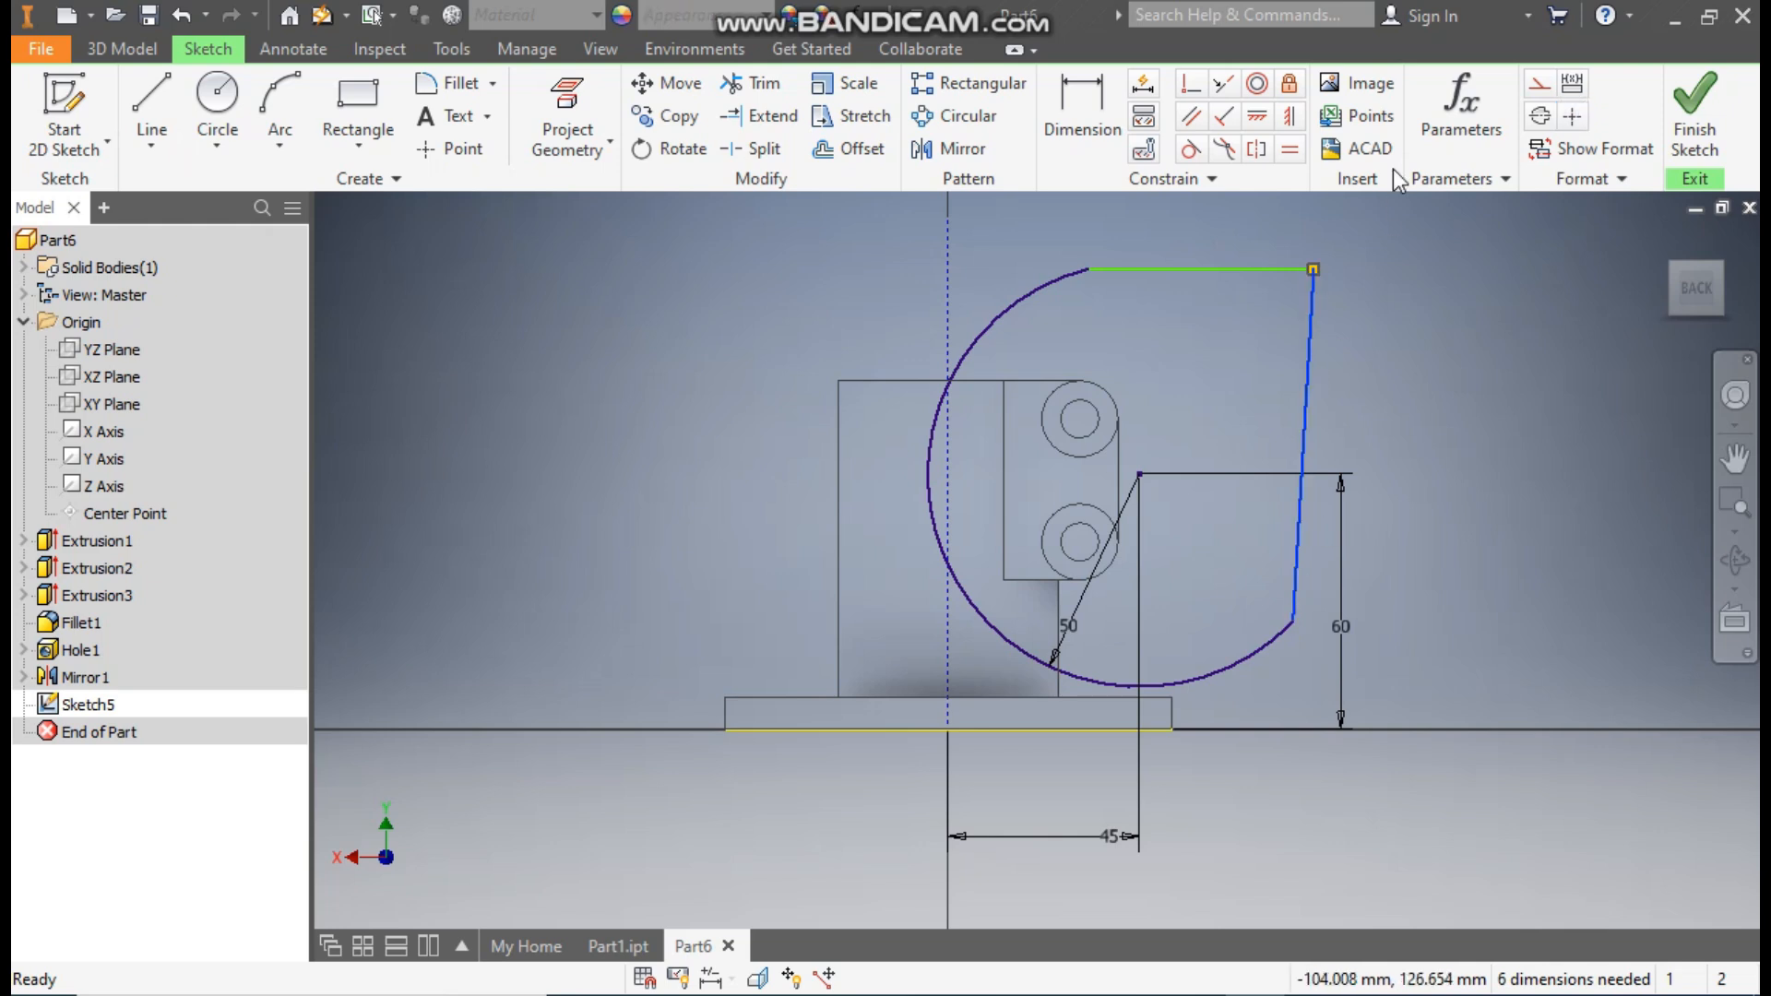
left_click(1291, 124)
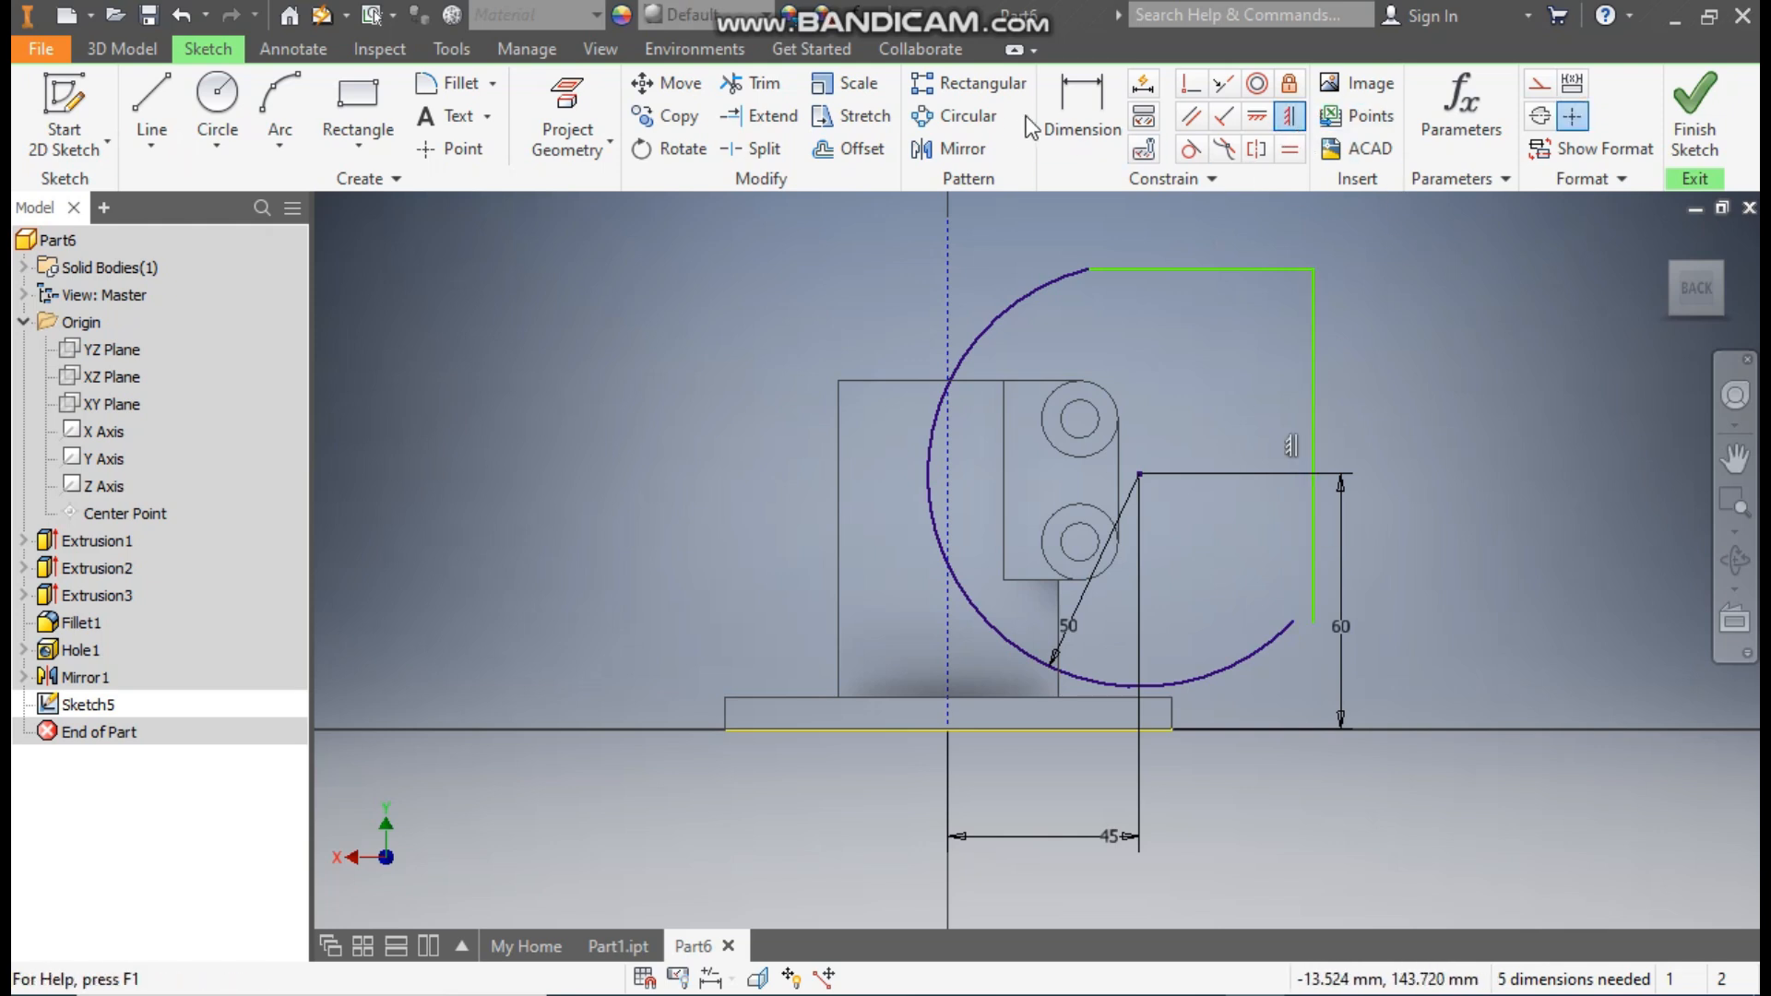
- Dimension the profile's top horizontal line 100 mm above the bottom edge of the base
left_click(1089, 97)
left_click(1242, 268)
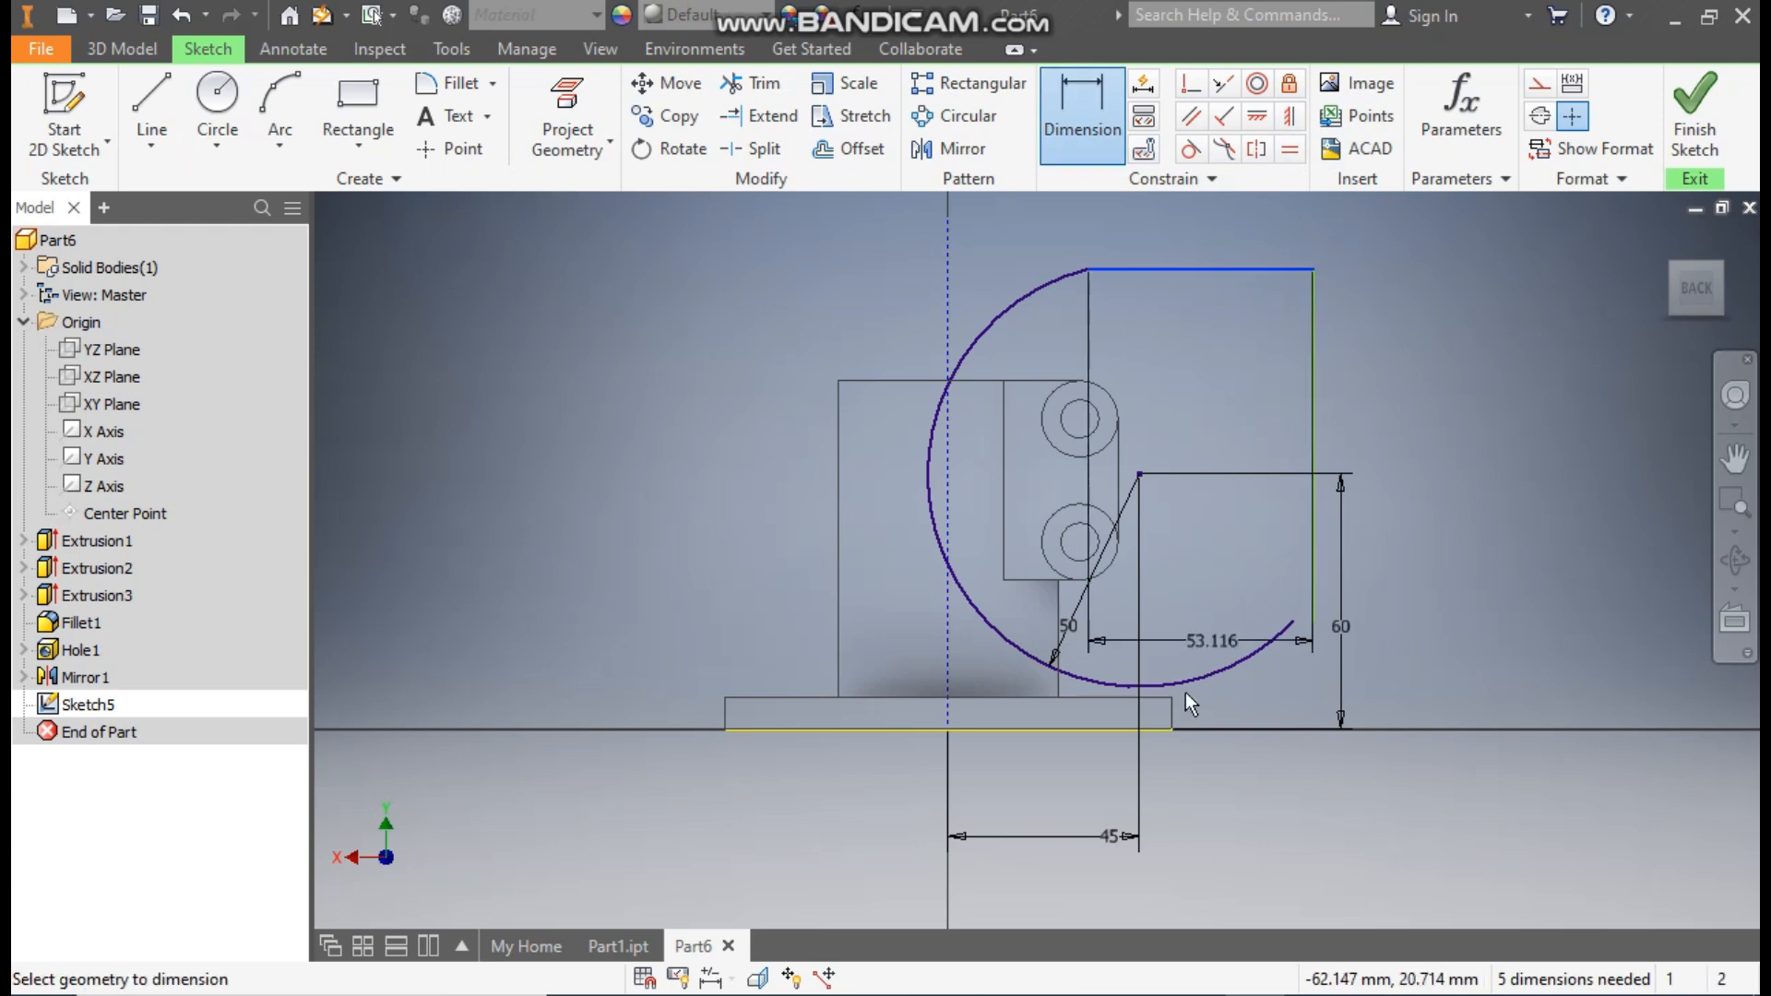
left_click(1154, 731)
left_click(1461, 537)
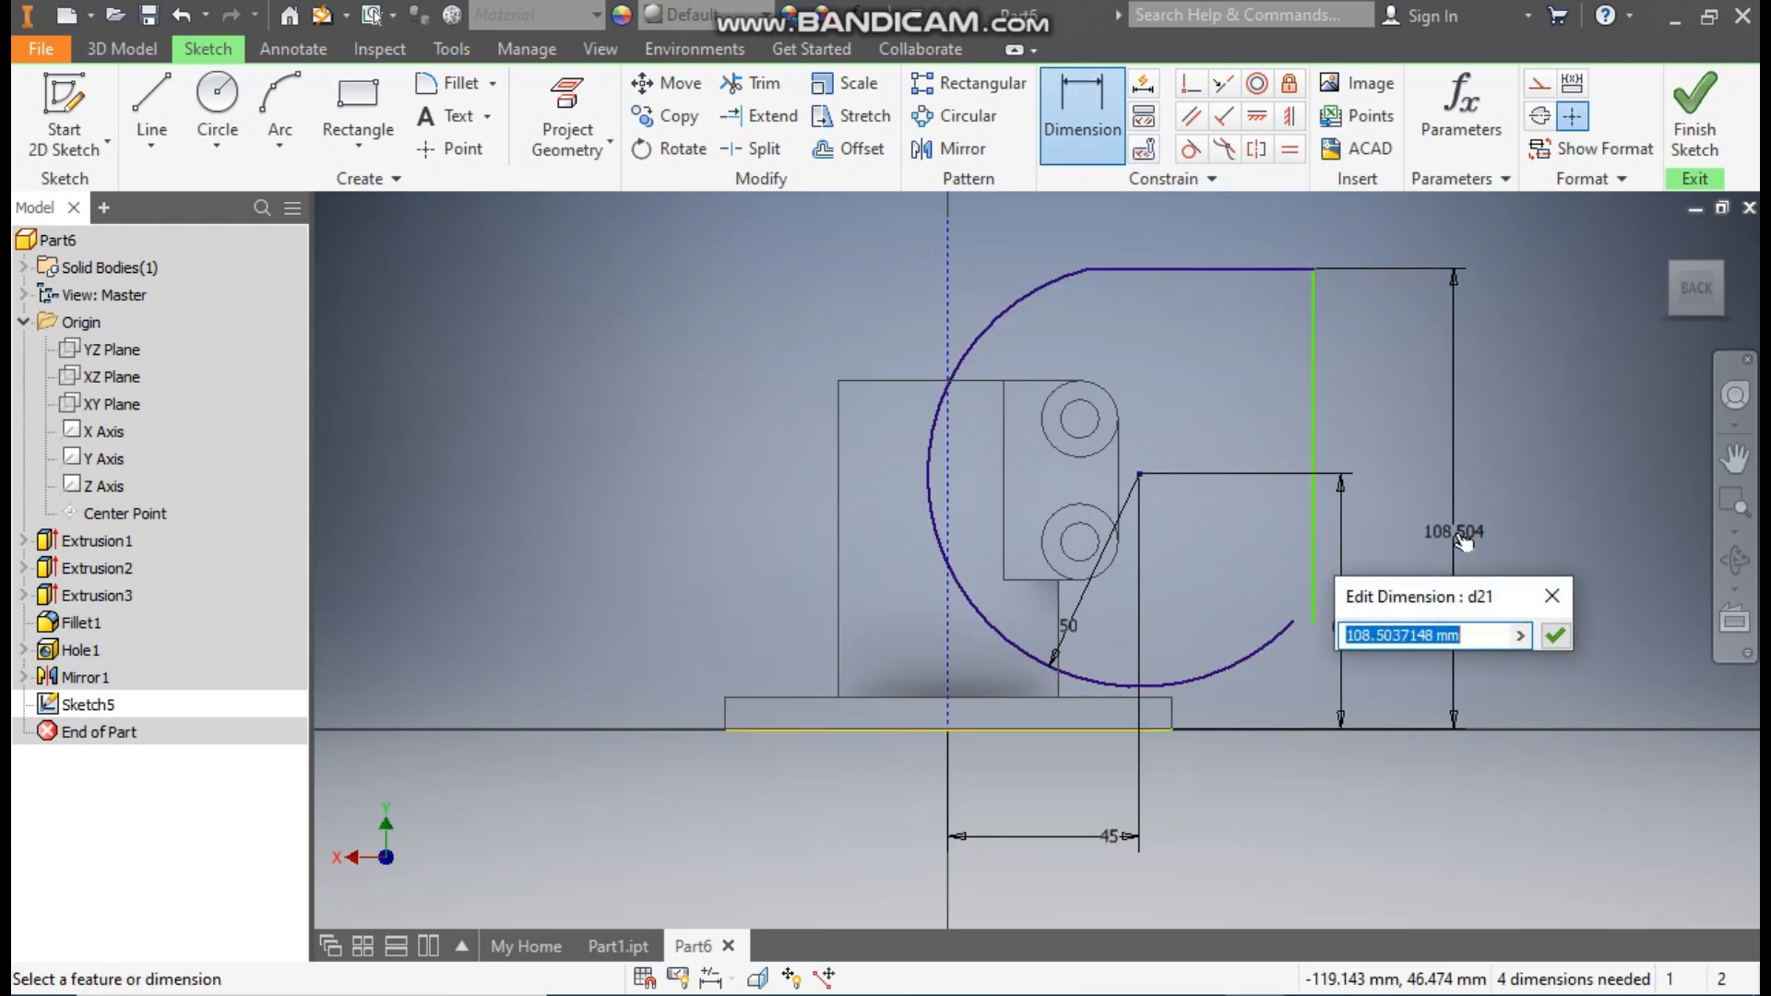
type("100")
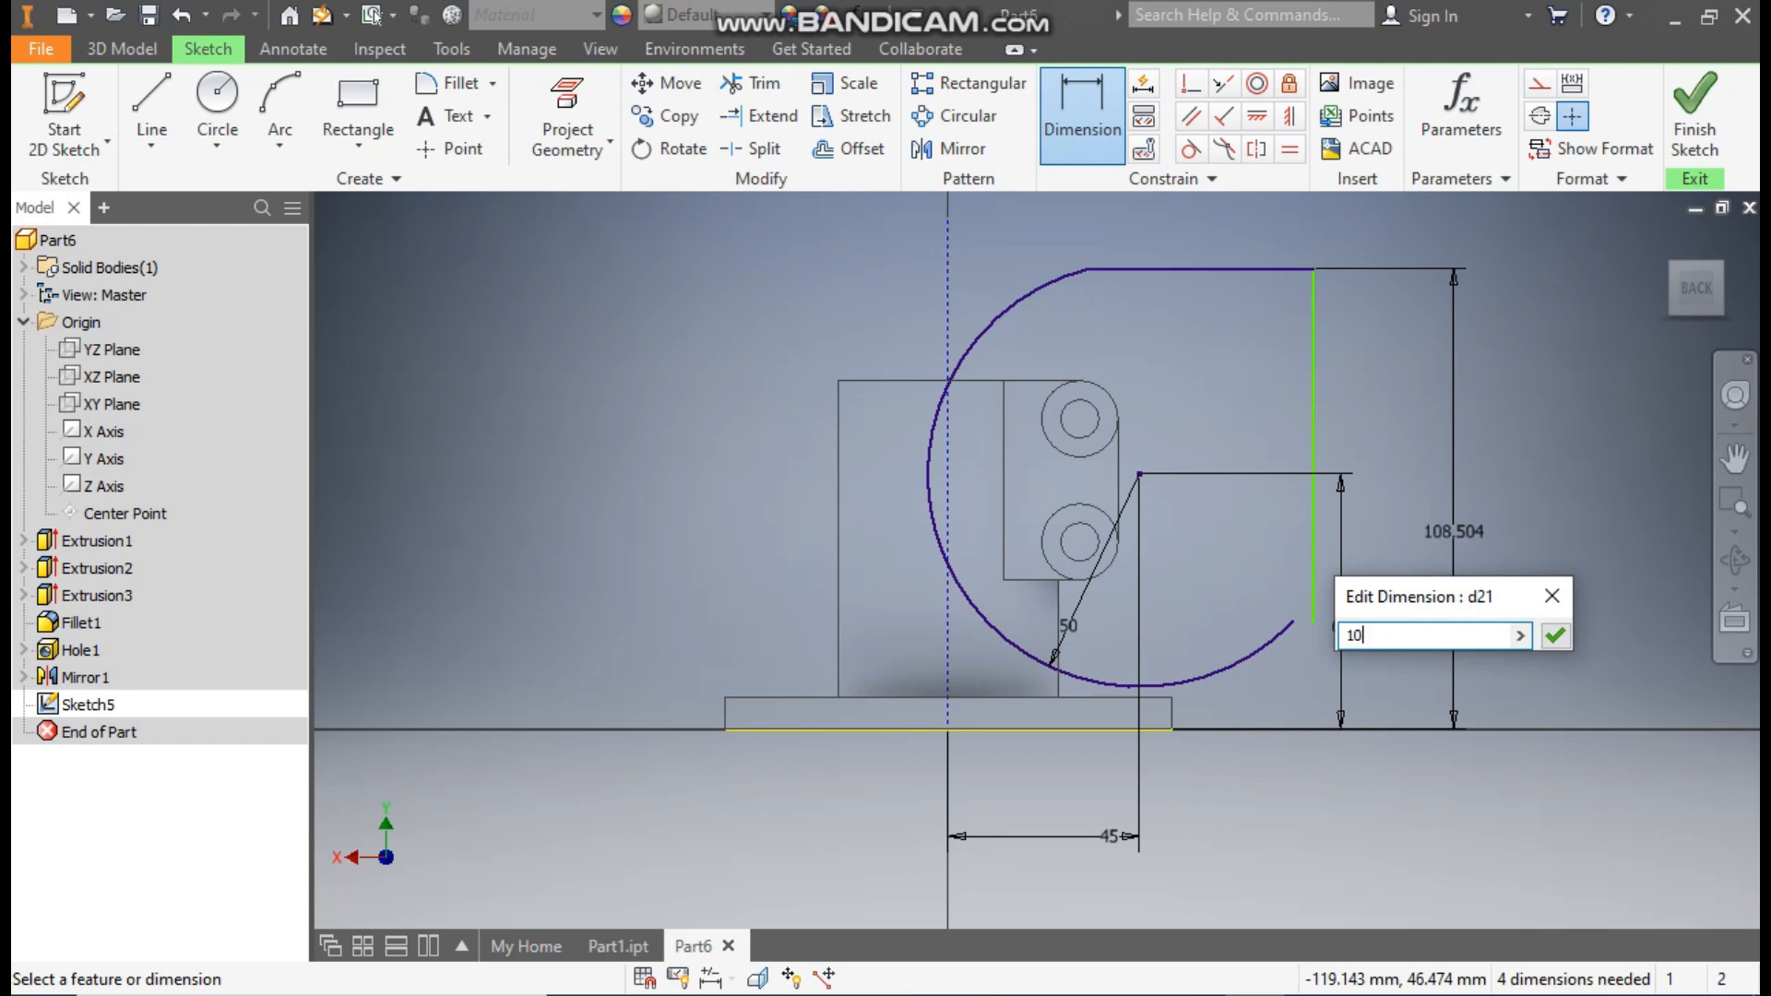
key("Return")
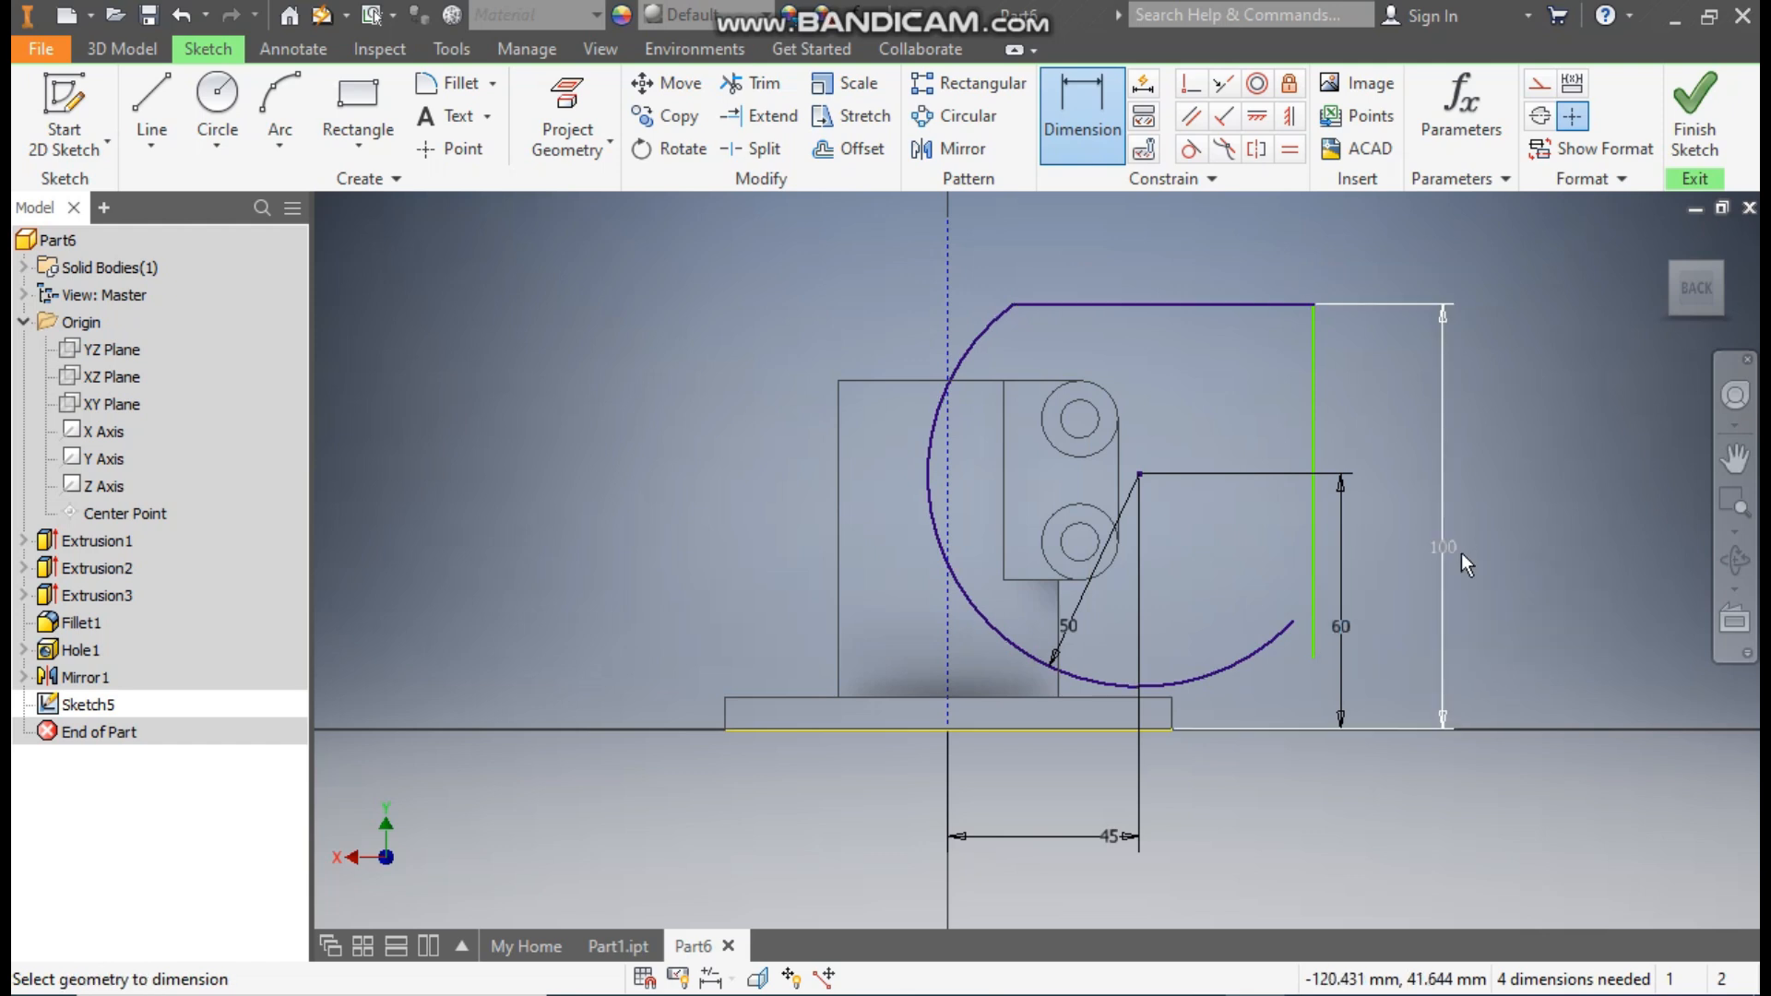
key("Escape")
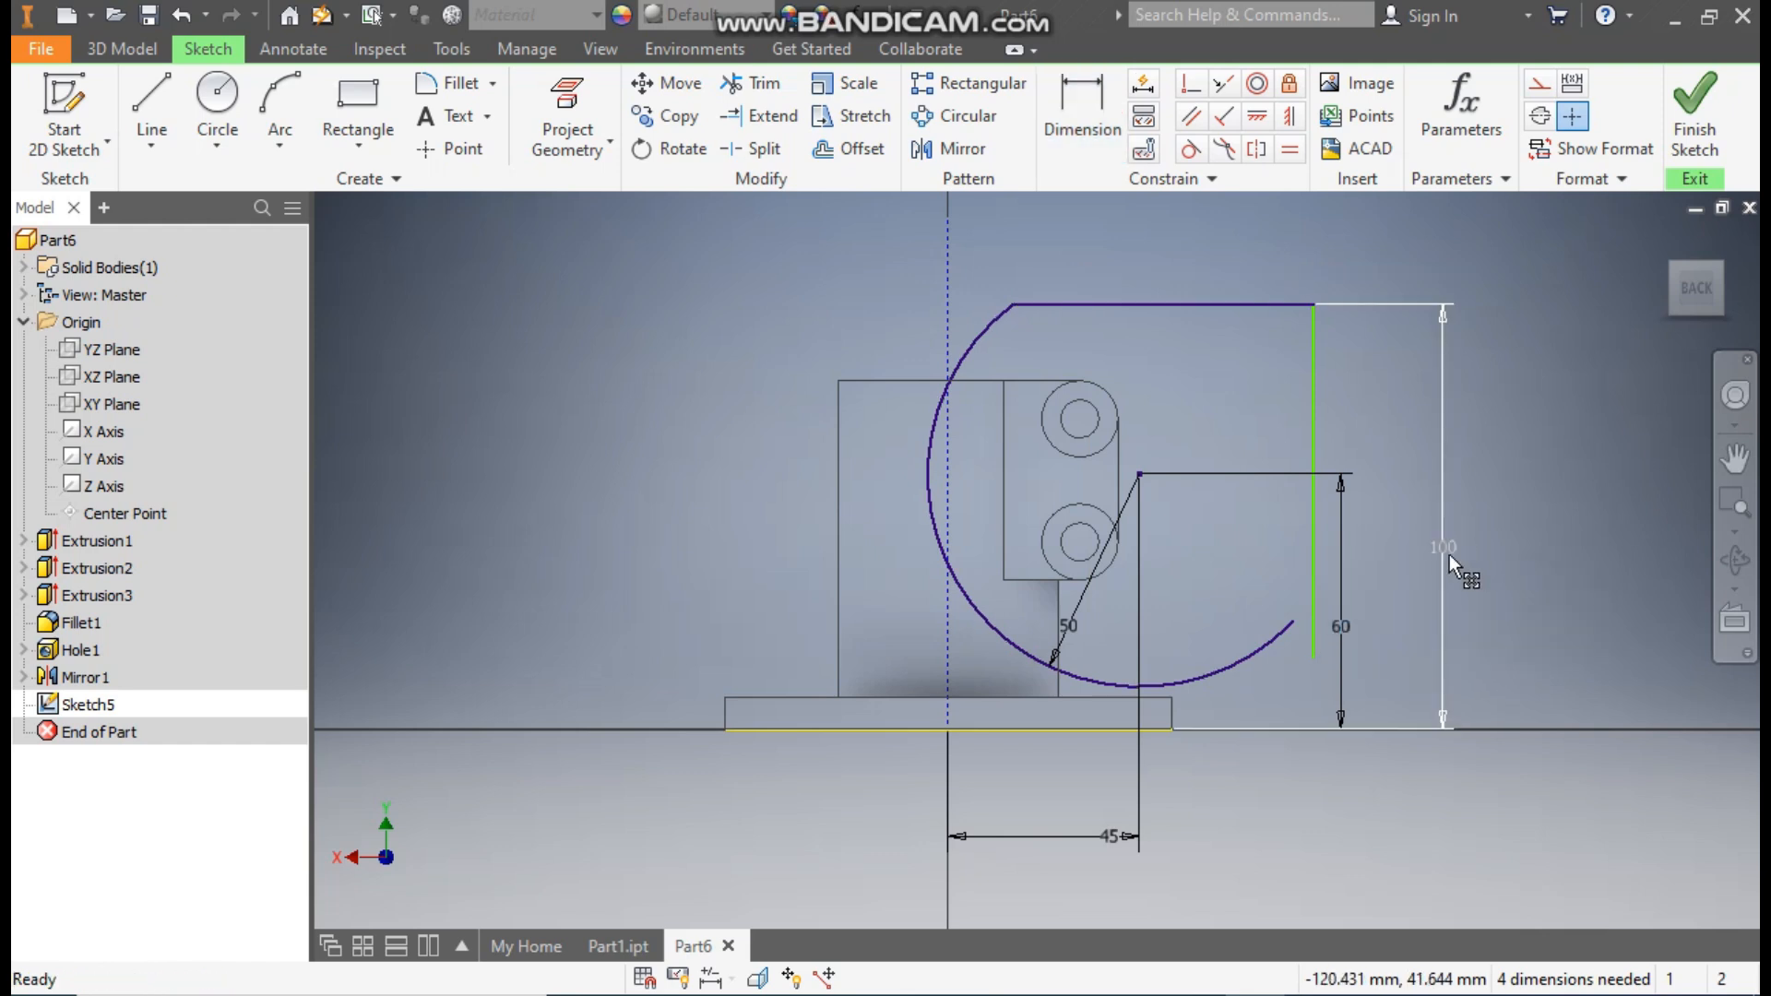
- Join the vertical line's free end to the arc's lower end, dimension the top line as 65 mm, and finish the sketch
left_click_drag(1314, 660, 1293, 621)
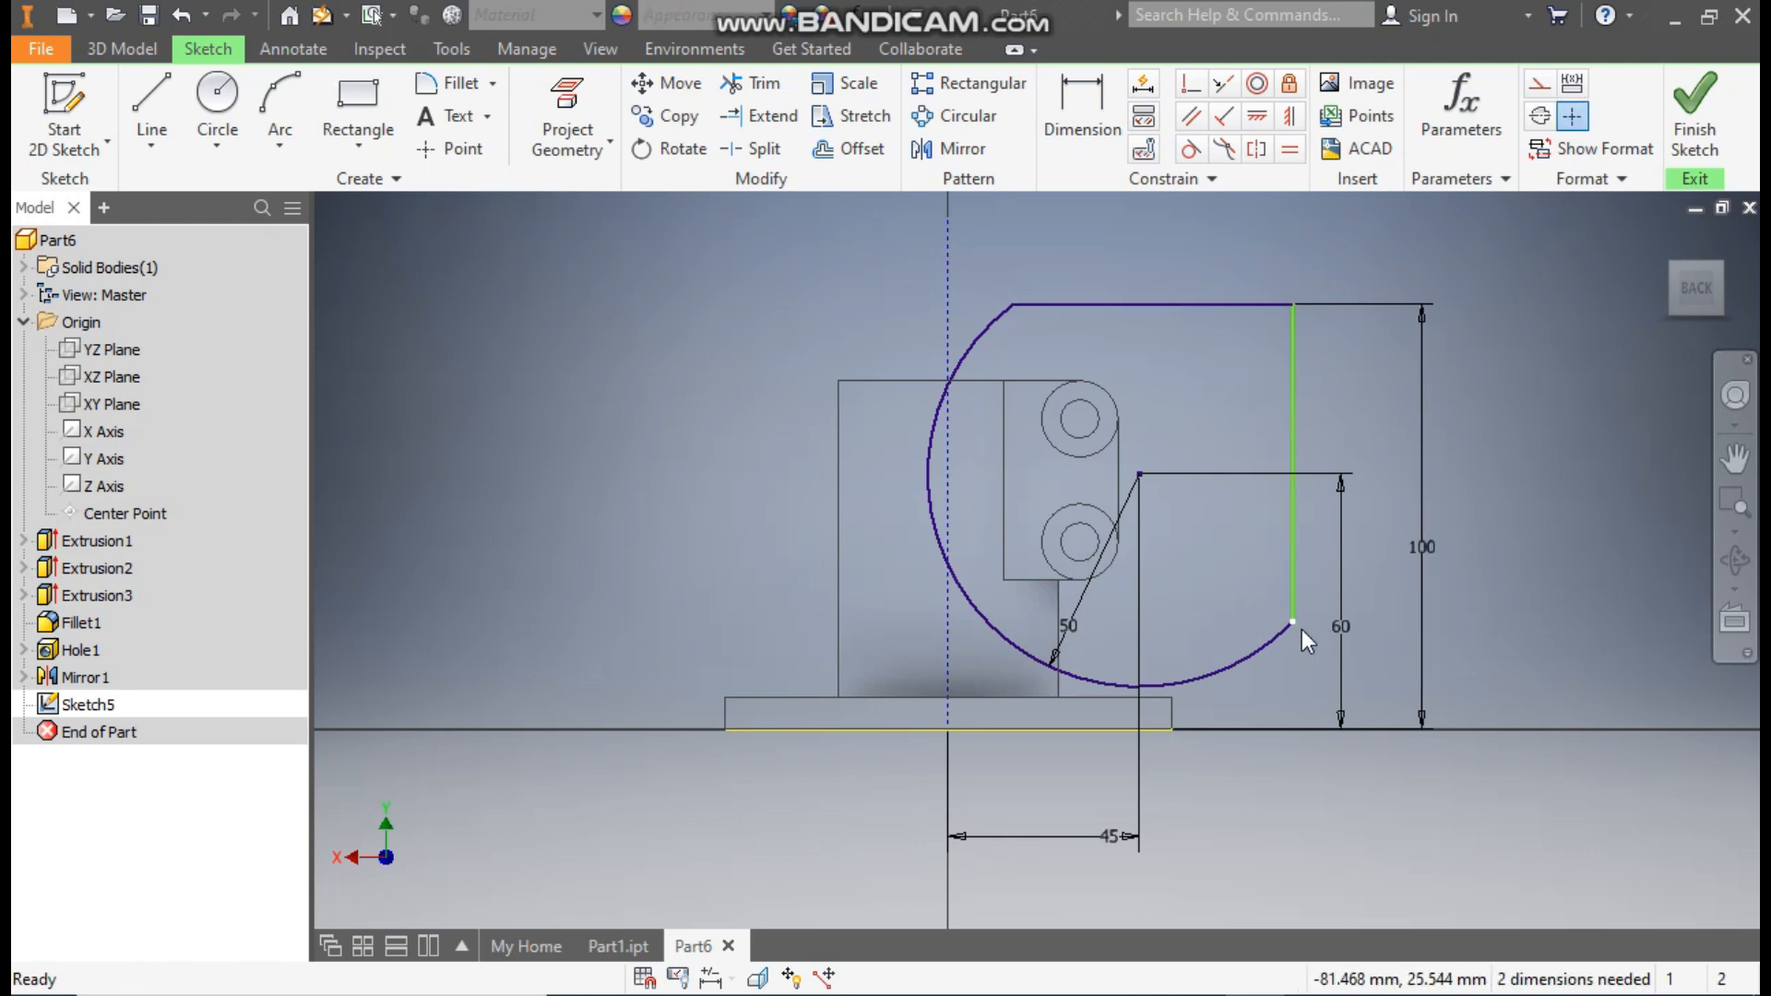
left_click(1083, 101)
left_click(1172, 301)
left_click(1166, 251)
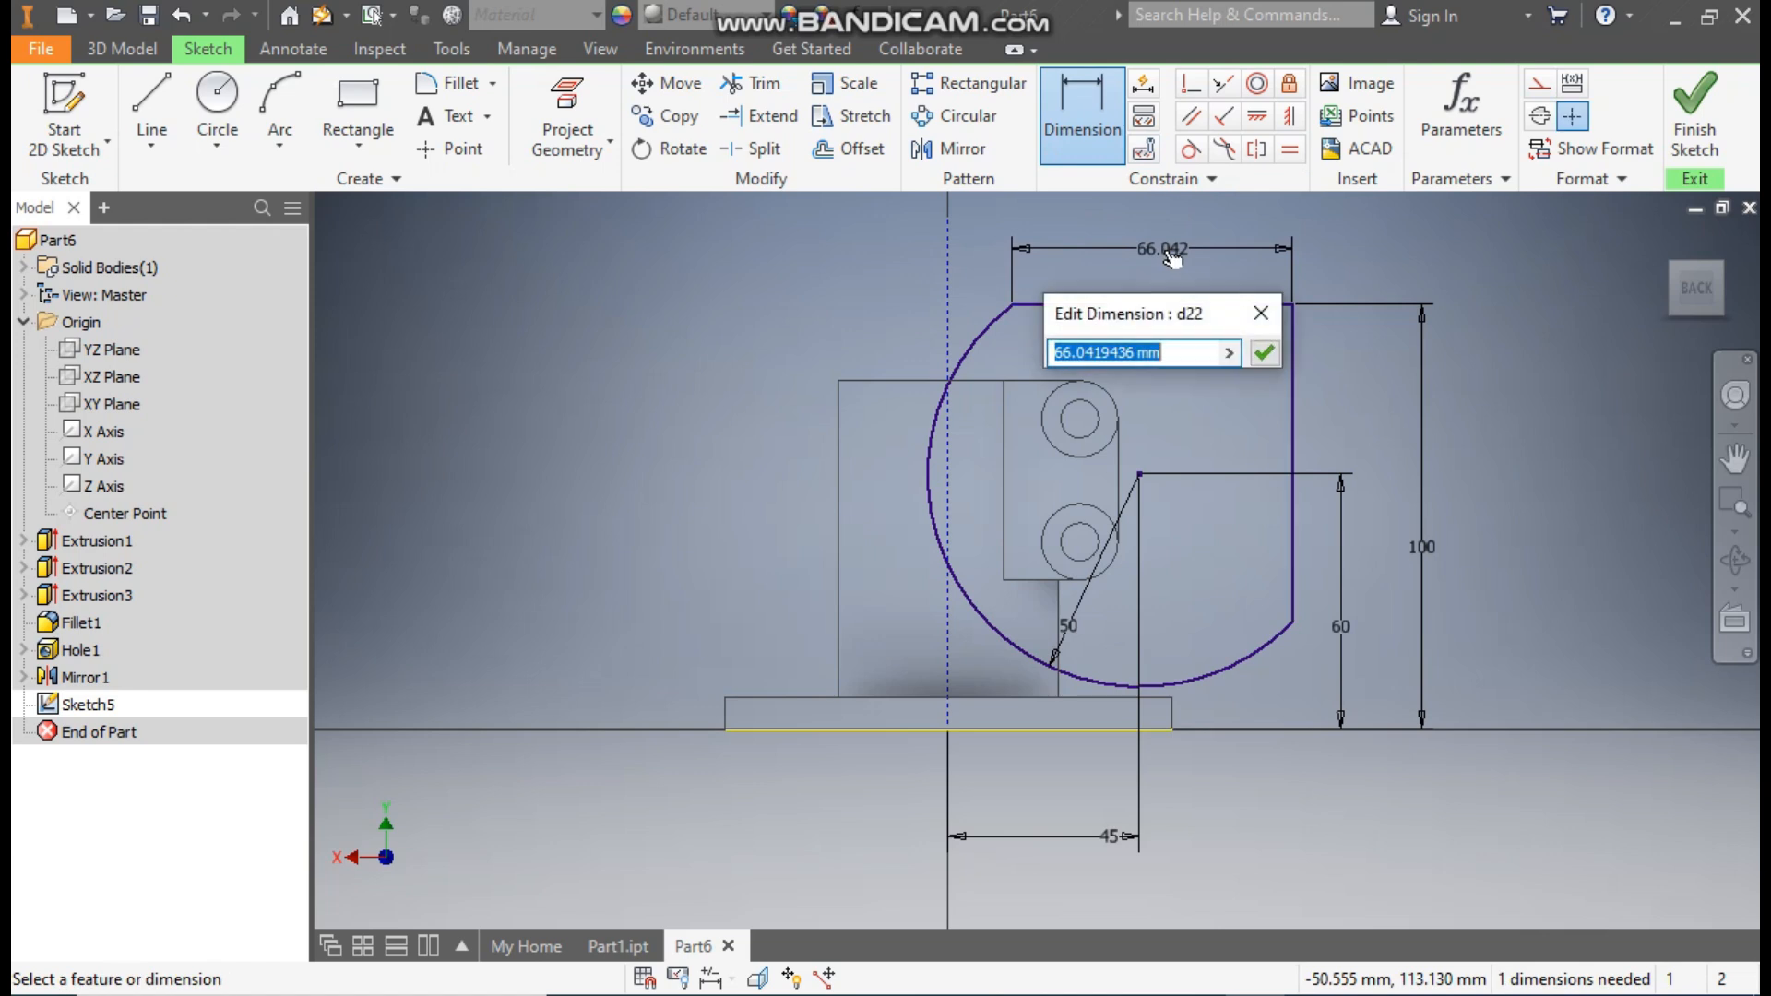
type("65")
key("Return")
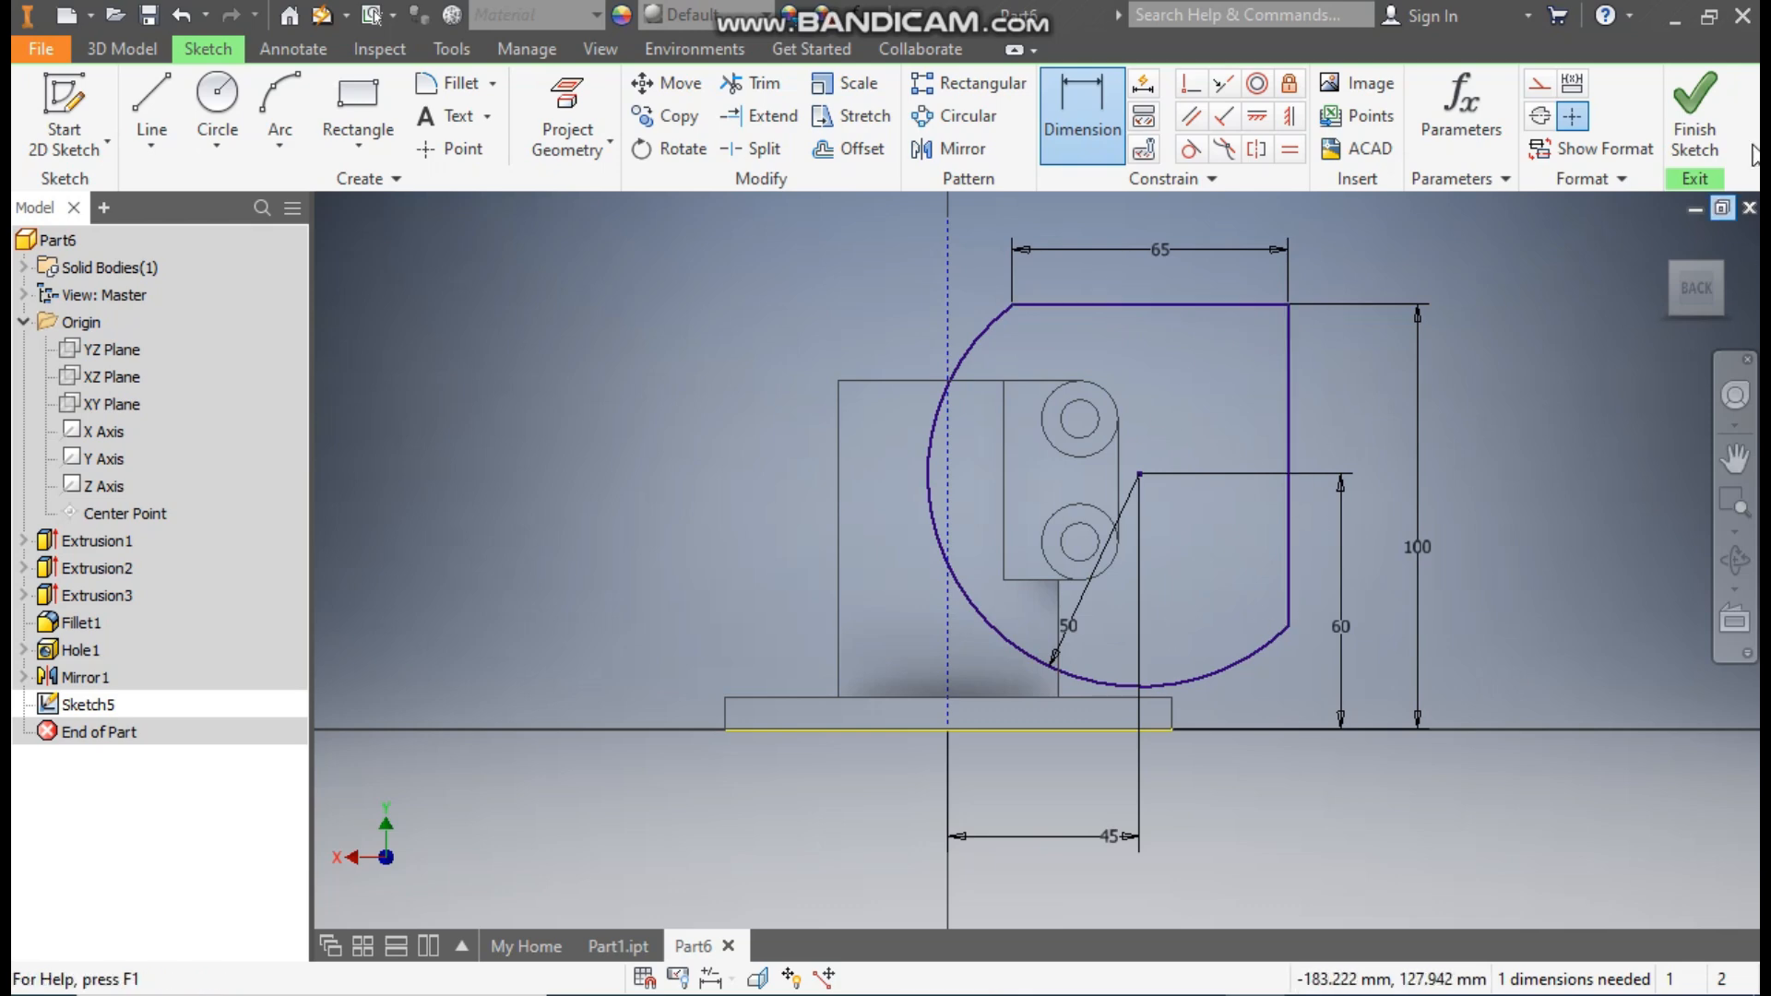
left_click(1694, 115)
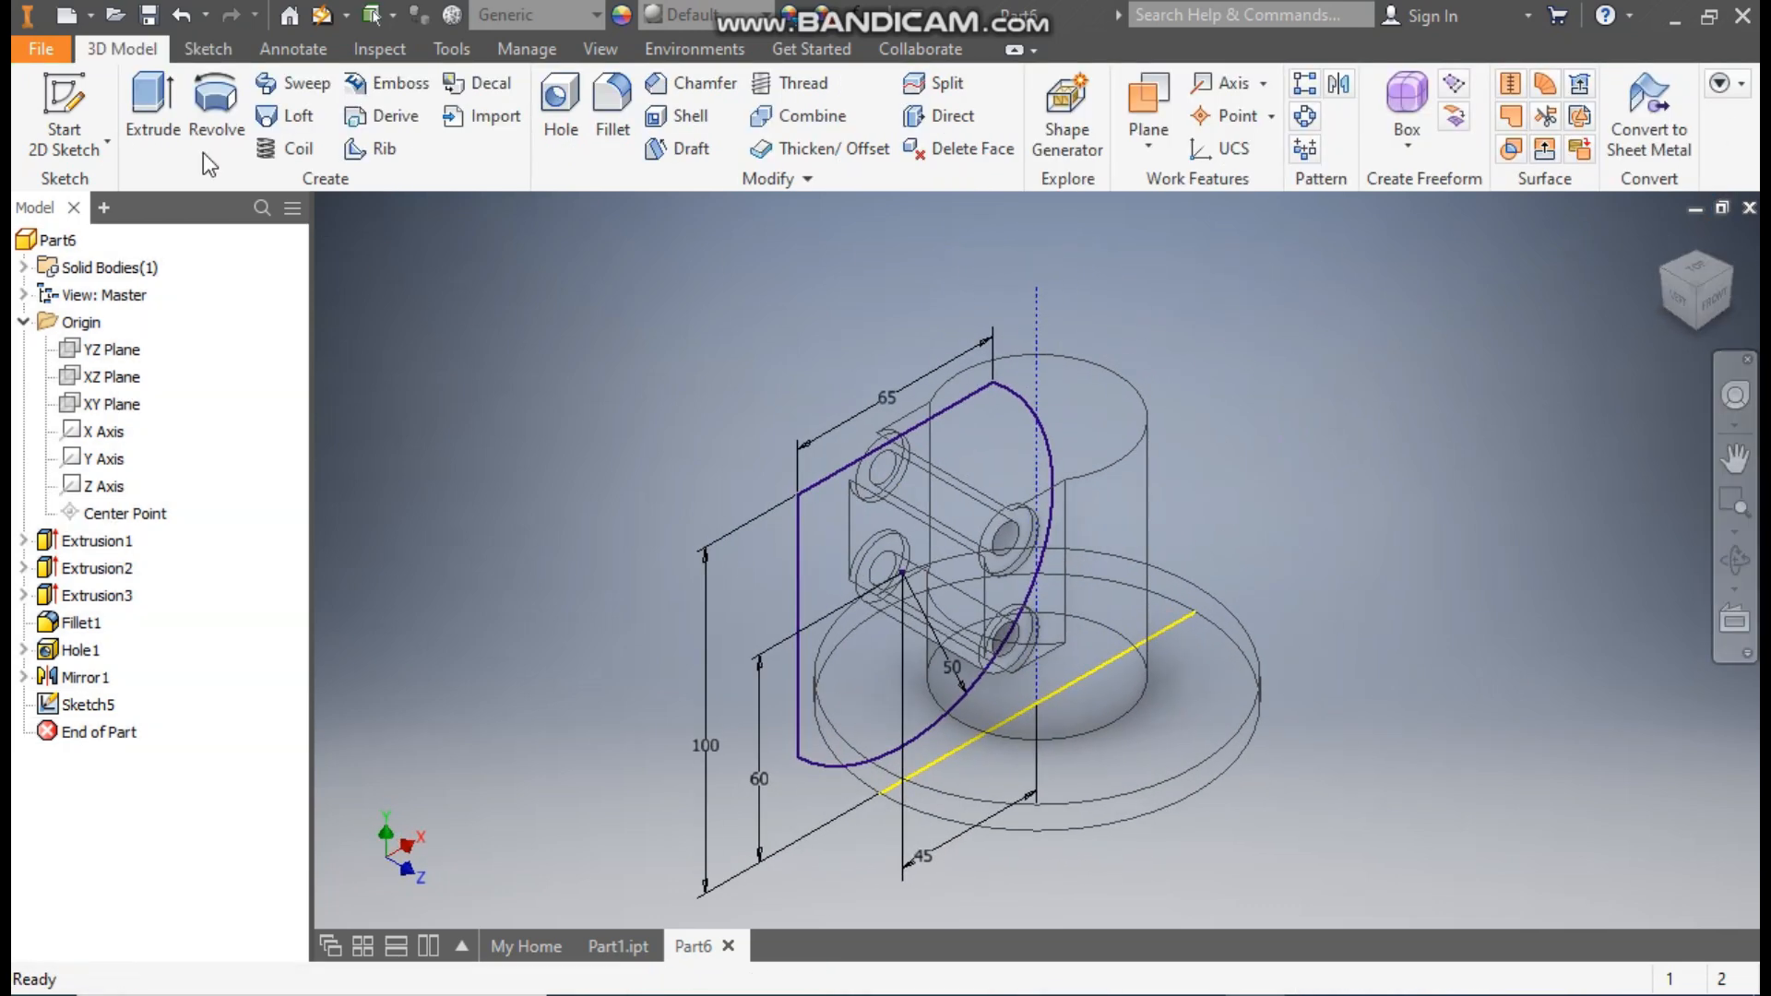
- Cut the arc-shaped profile symmetrically through the clamp block and cylinder with a 1.5 mm wide Extrude
left_click(153, 101)
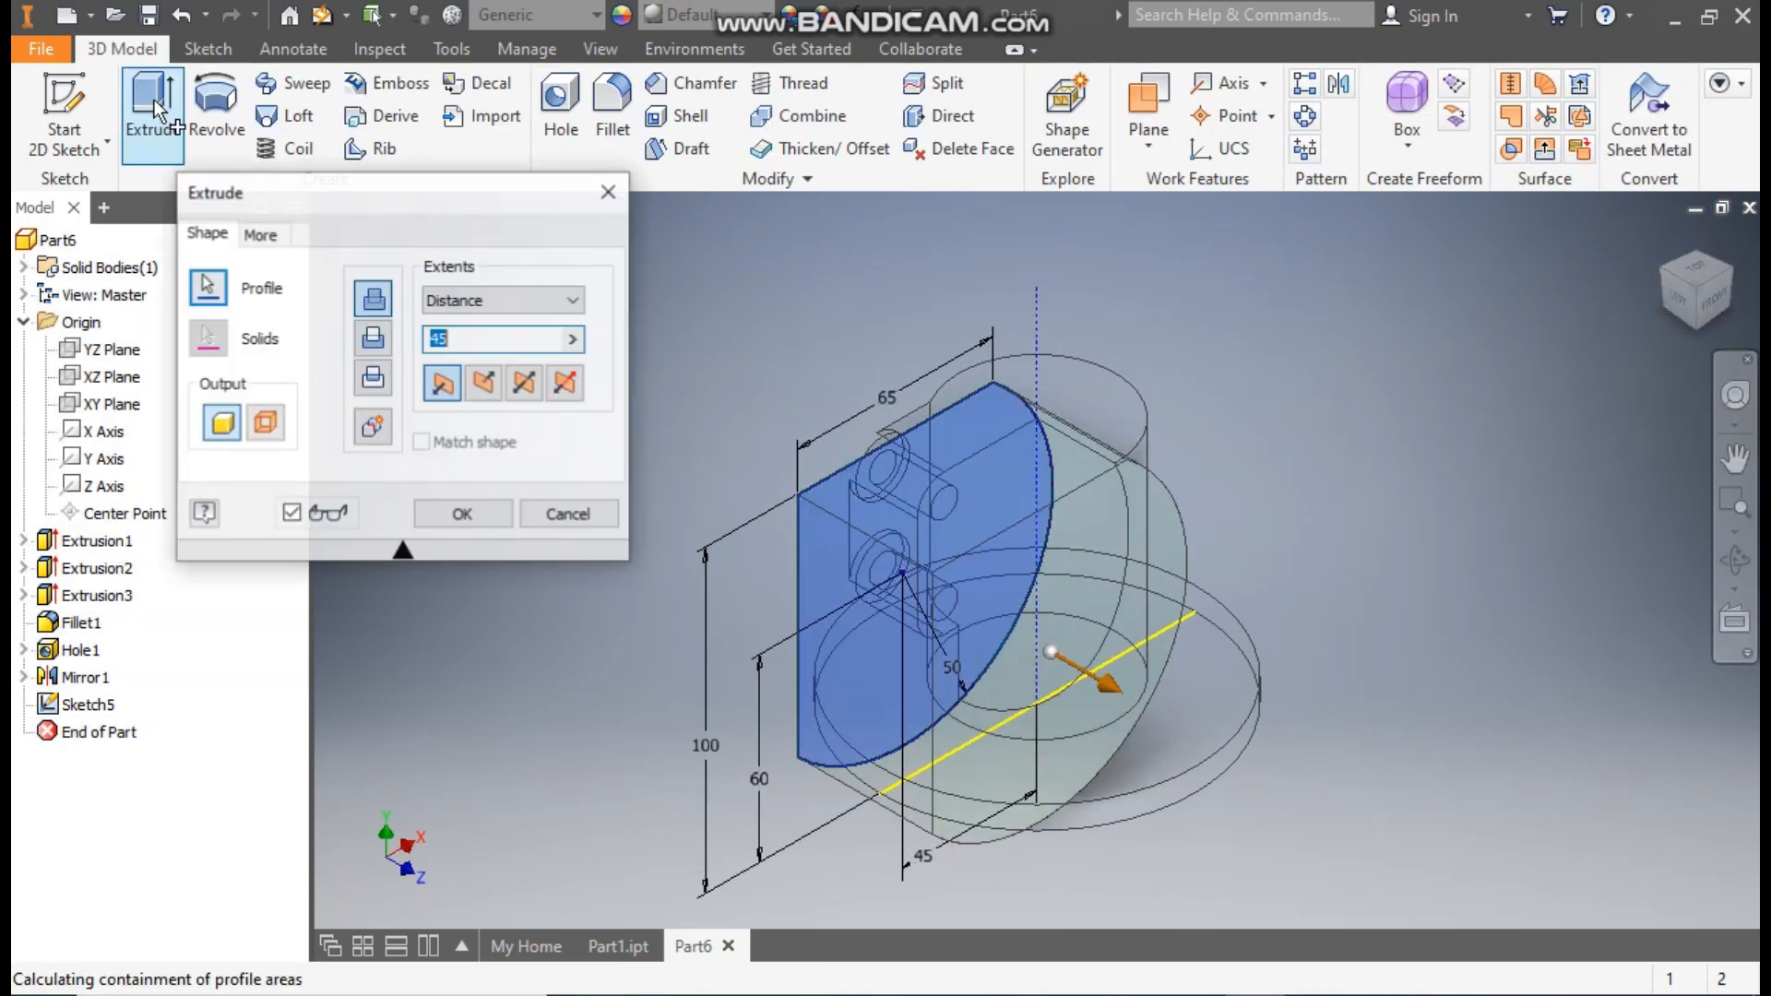
left_click(524, 388)
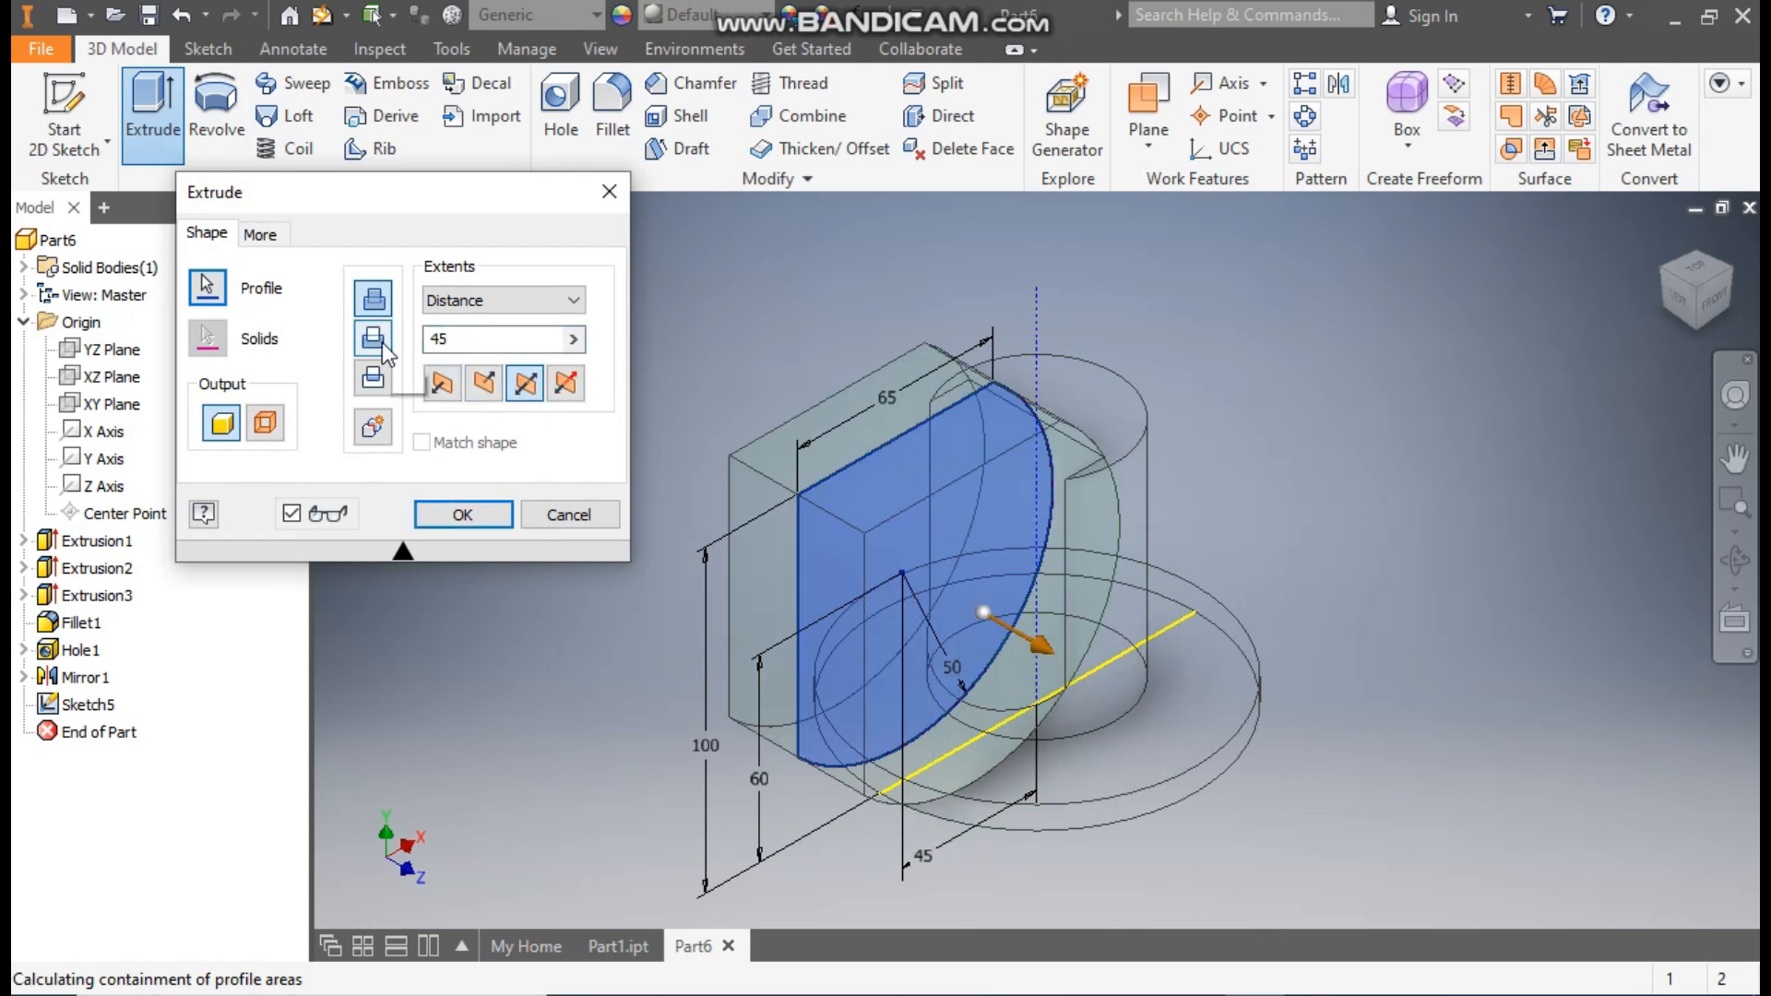
left_click(375, 339)
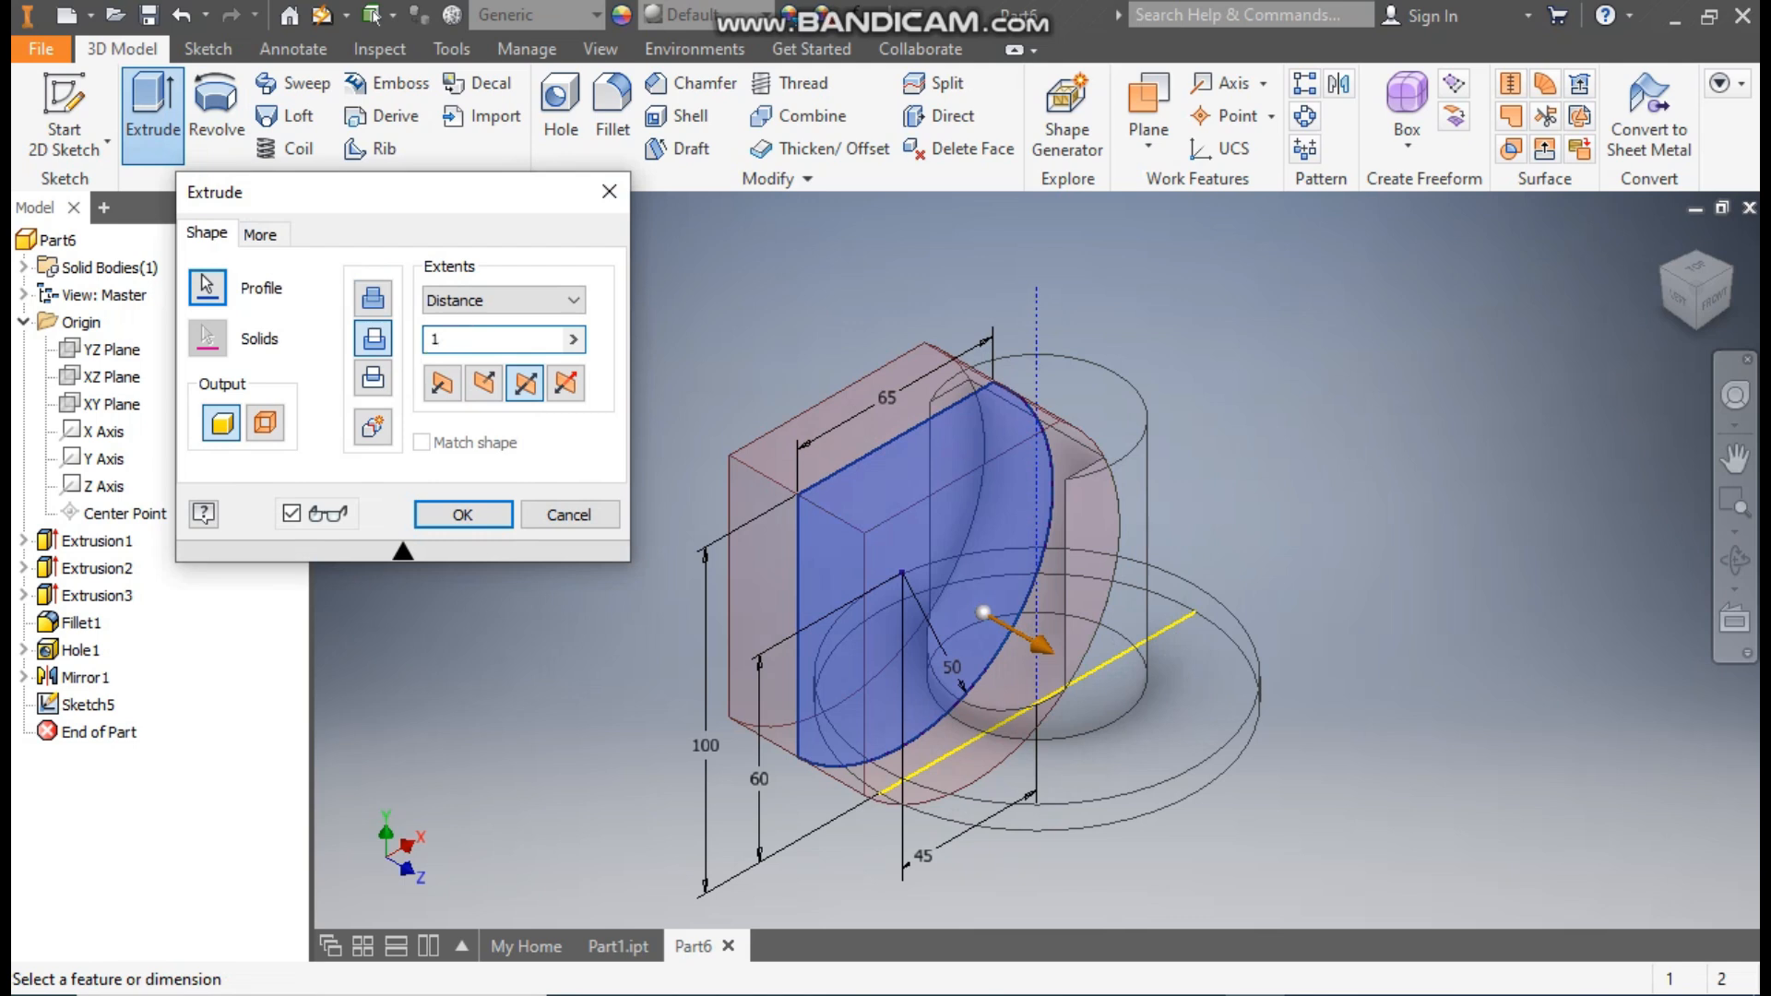
left_click(466, 515)
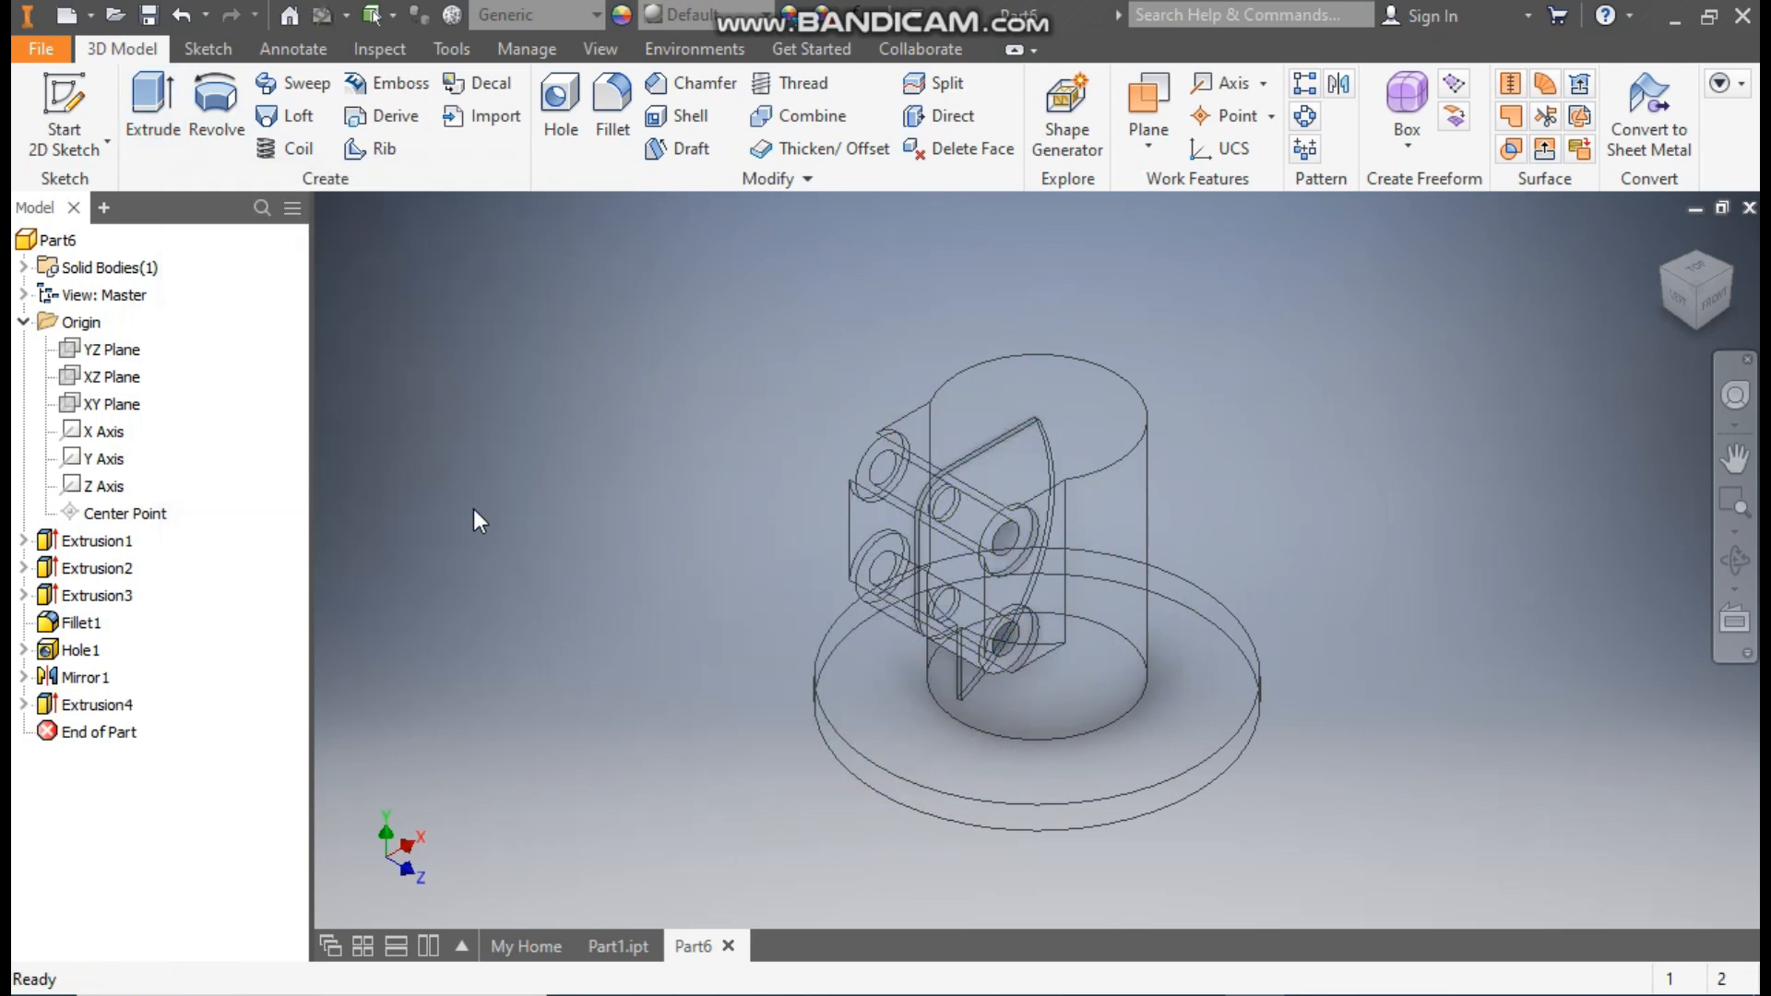
- Display the model in the Shaded with Edges visual style and restore the home view
left_click(601, 49)
left_click(325, 148)
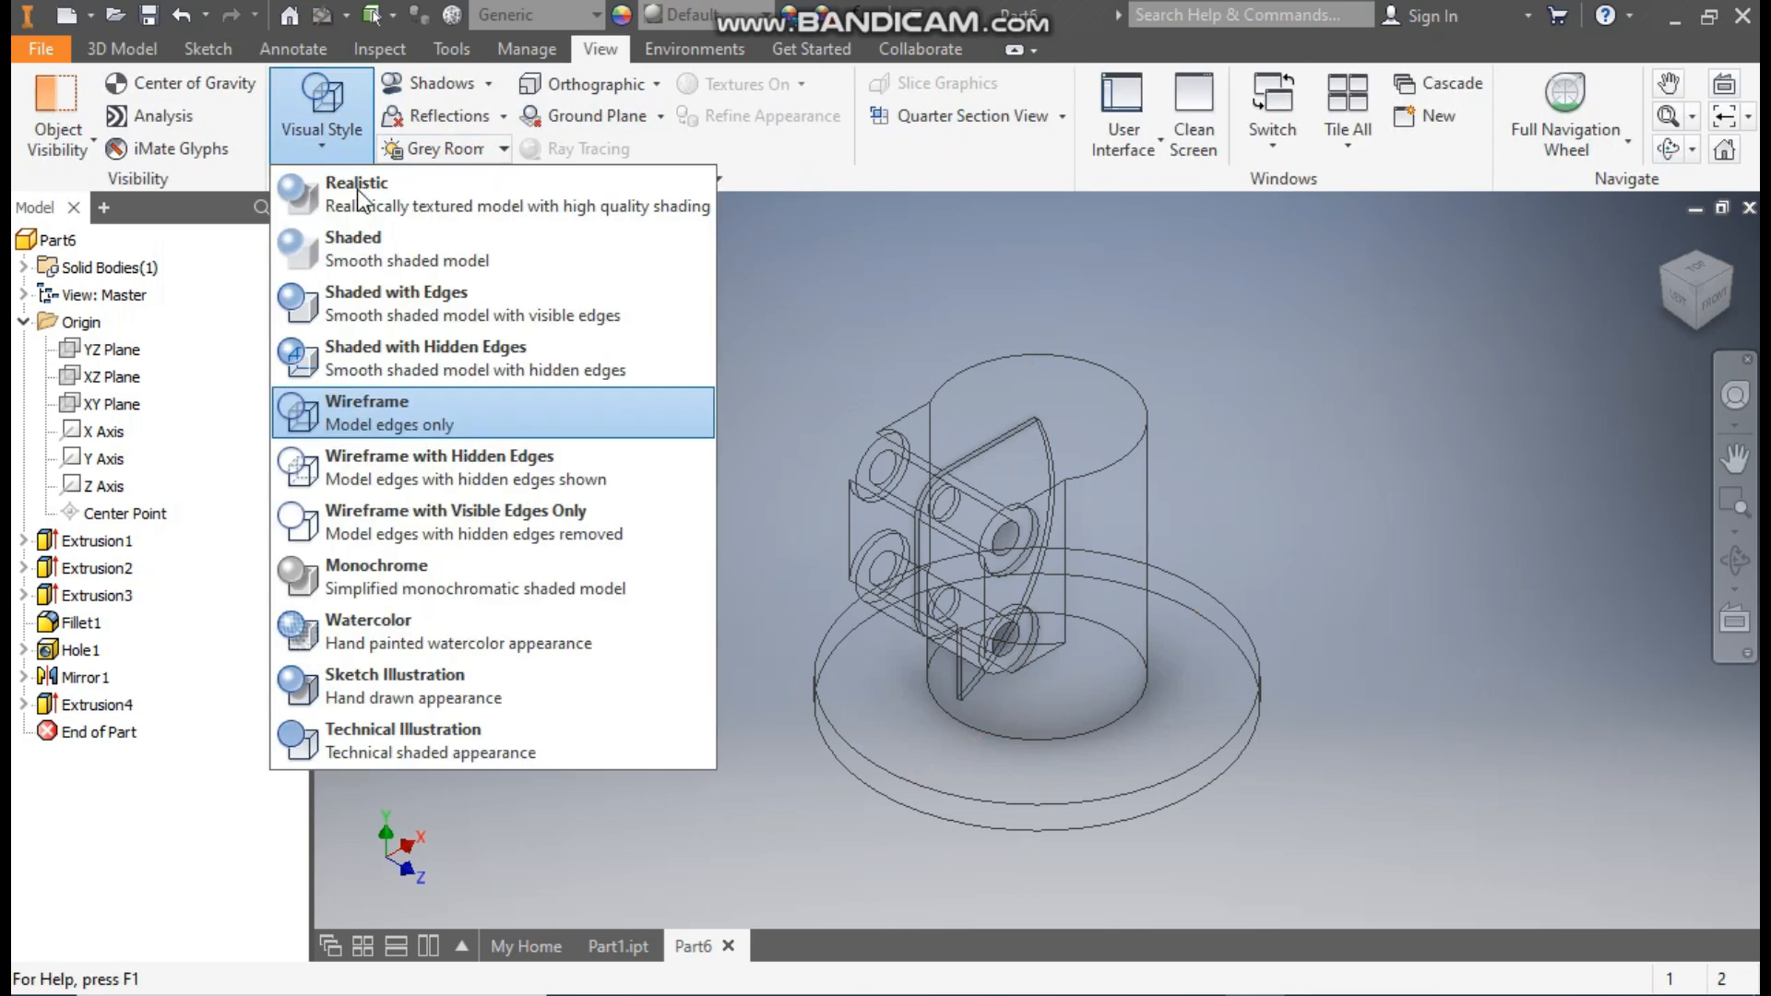
left_click(406, 293)
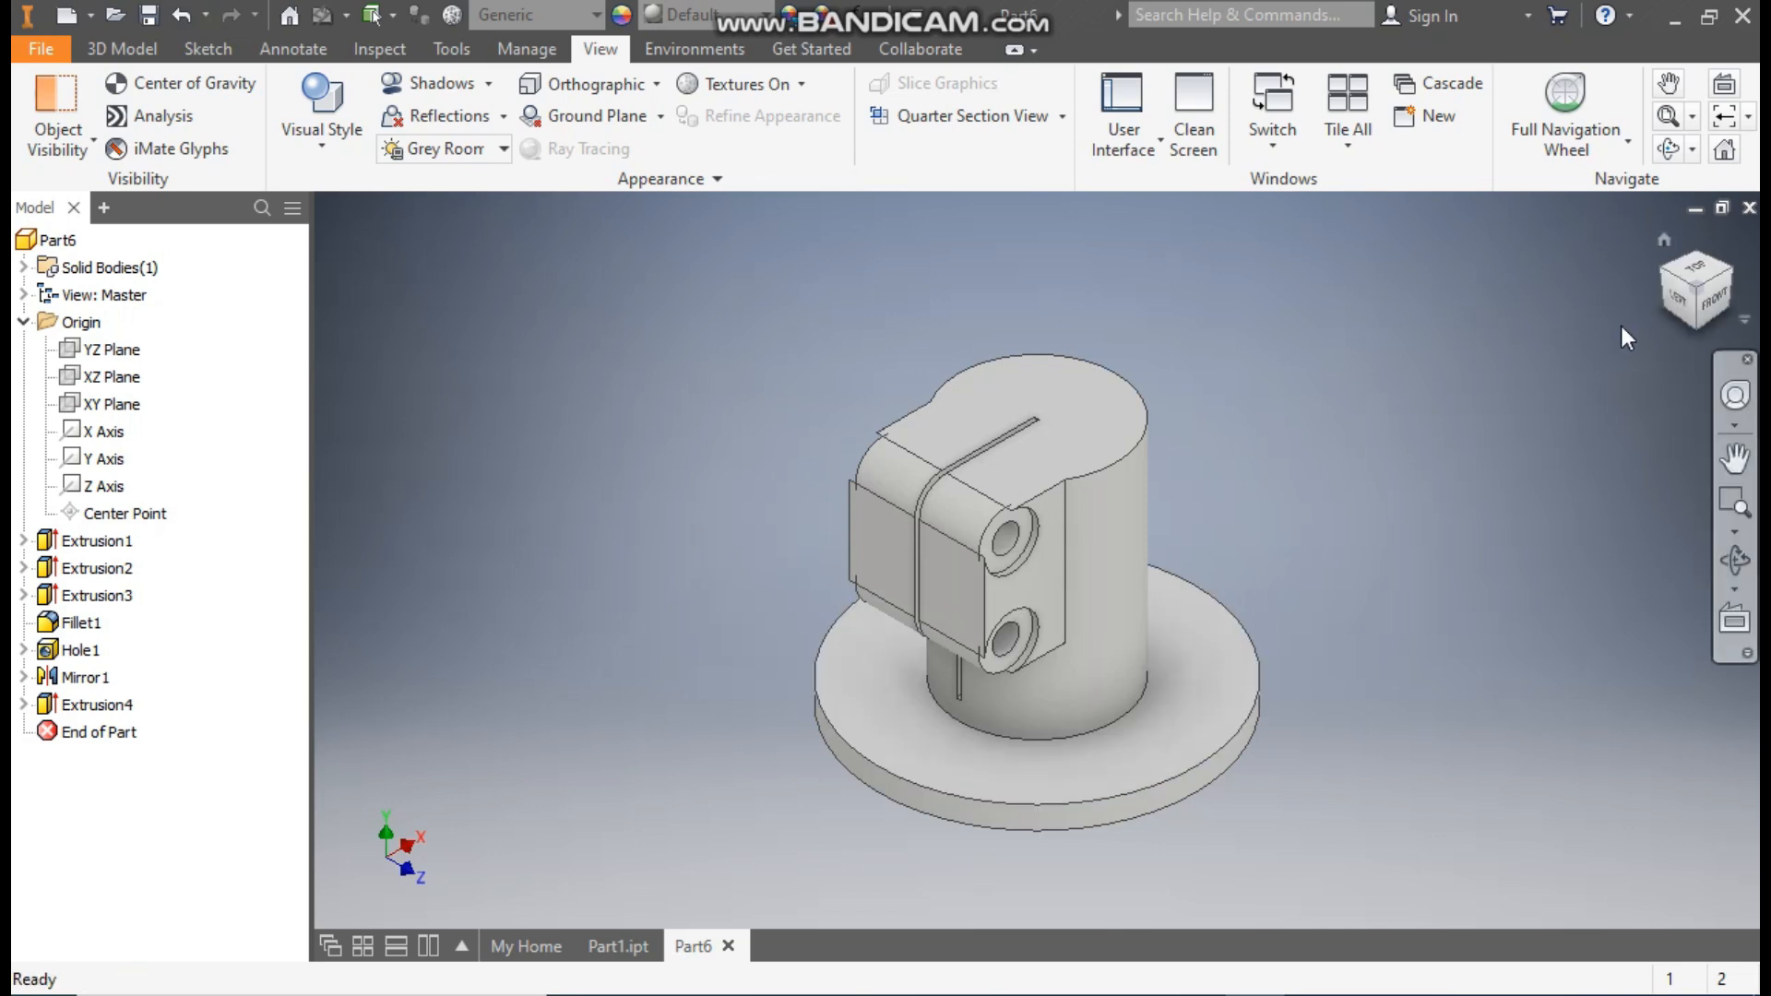
left_click(1664, 241)
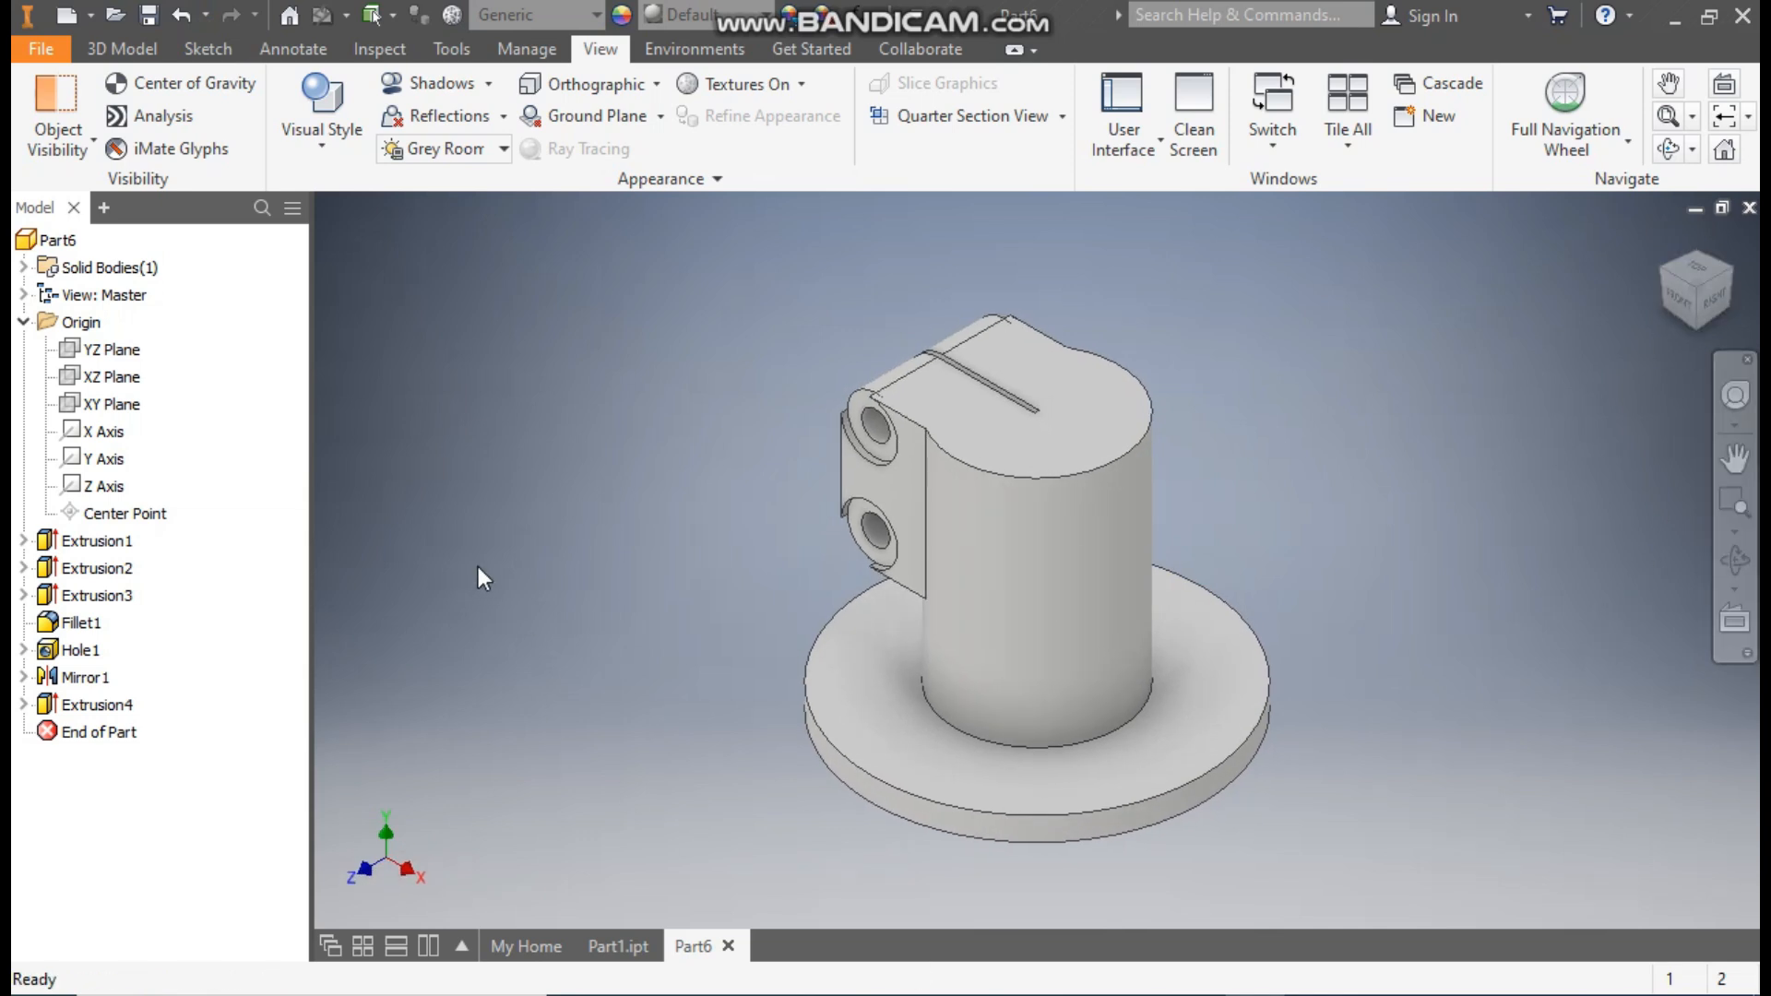
- Create a work plane through the Y axis at 45 degrees to the YZ plane
left_click(134, 54)
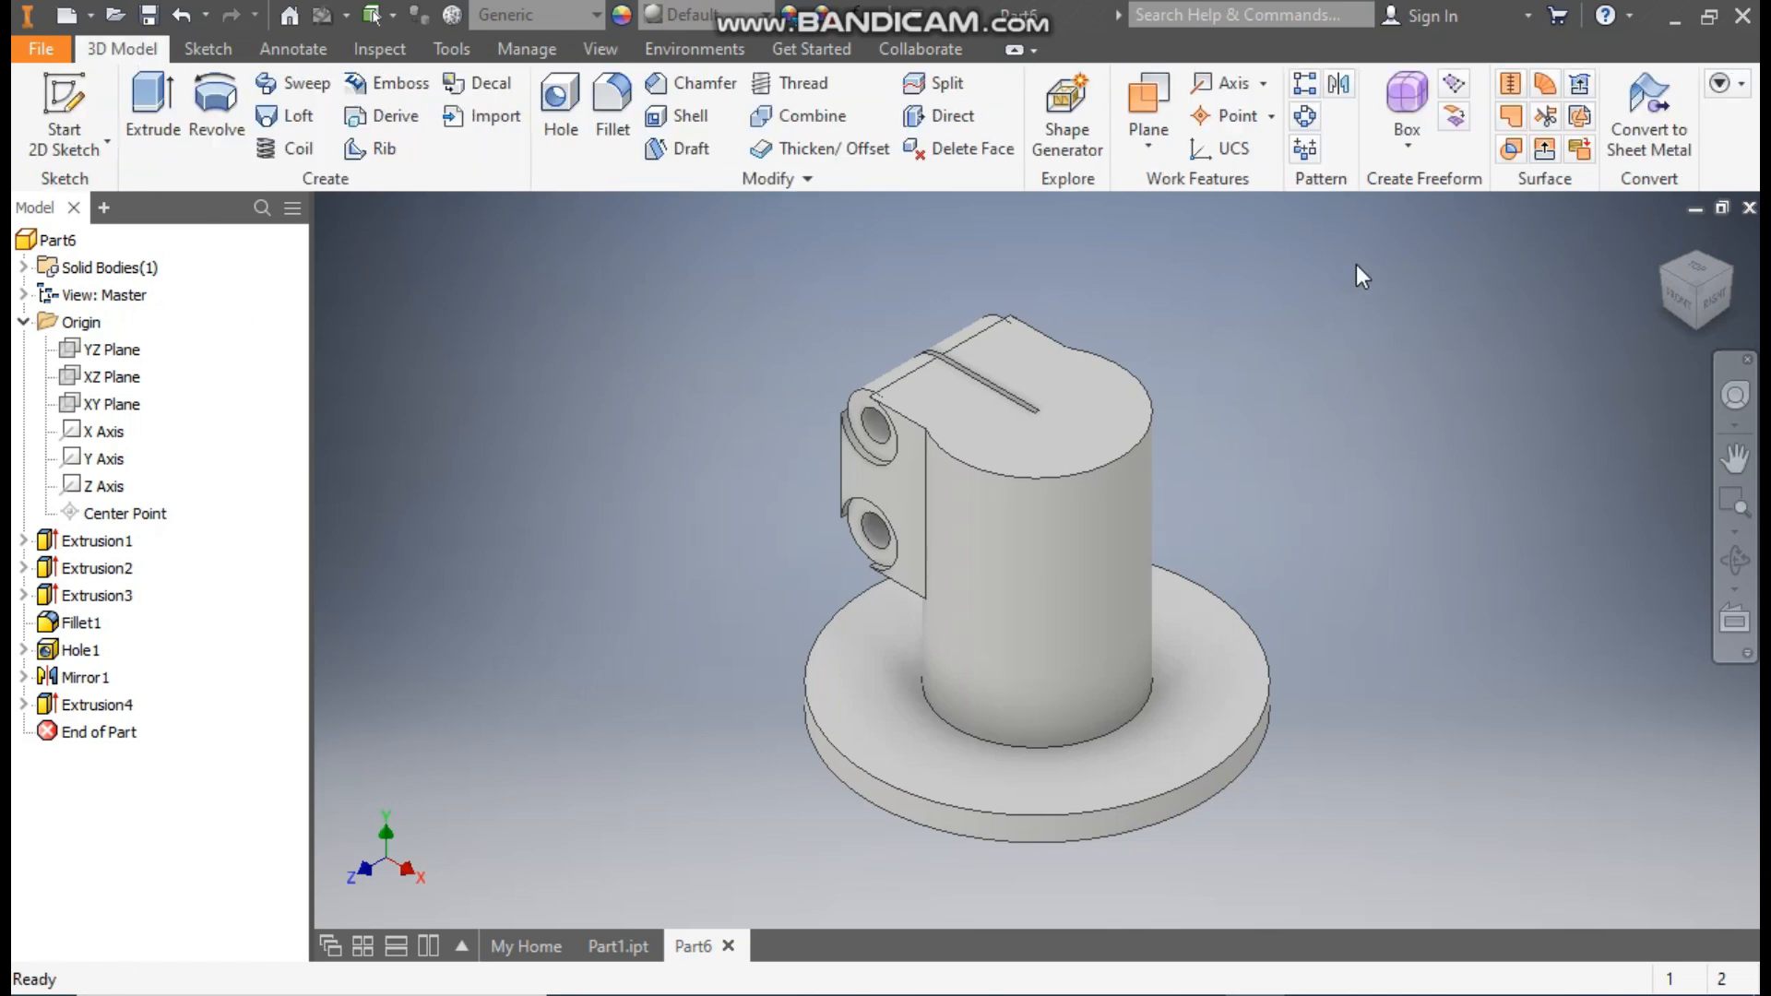
left_click(1152, 90)
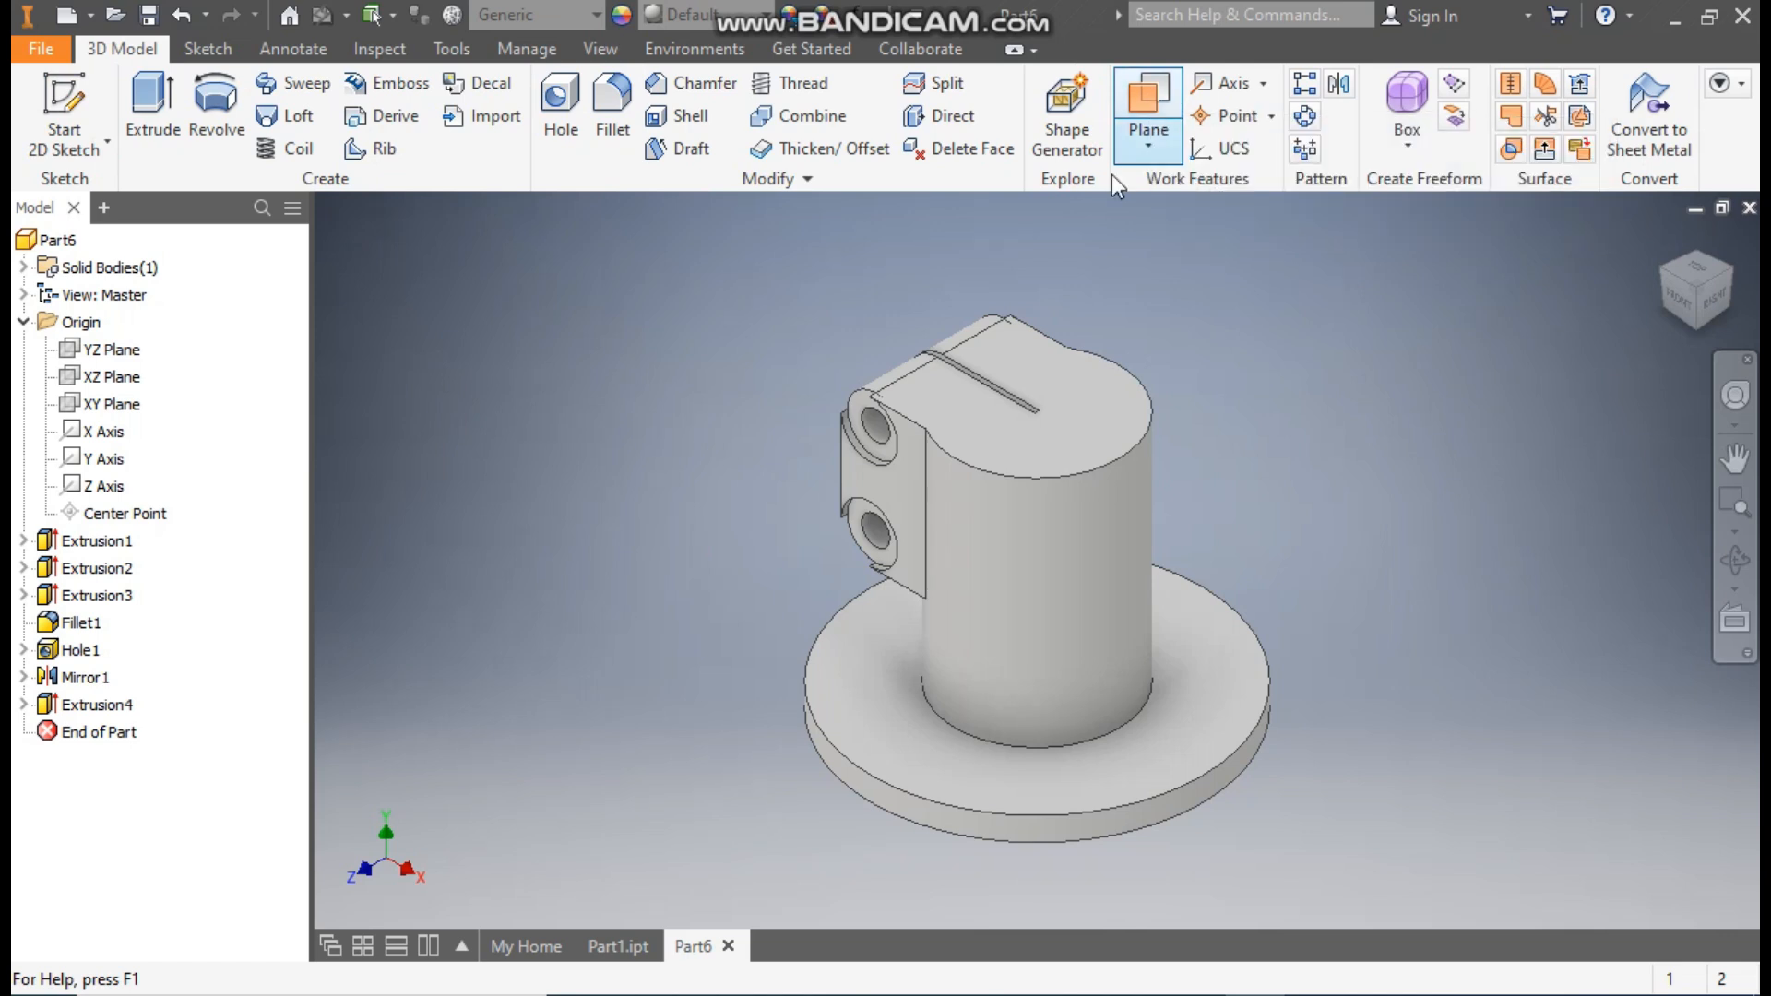
left_click(109, 350)
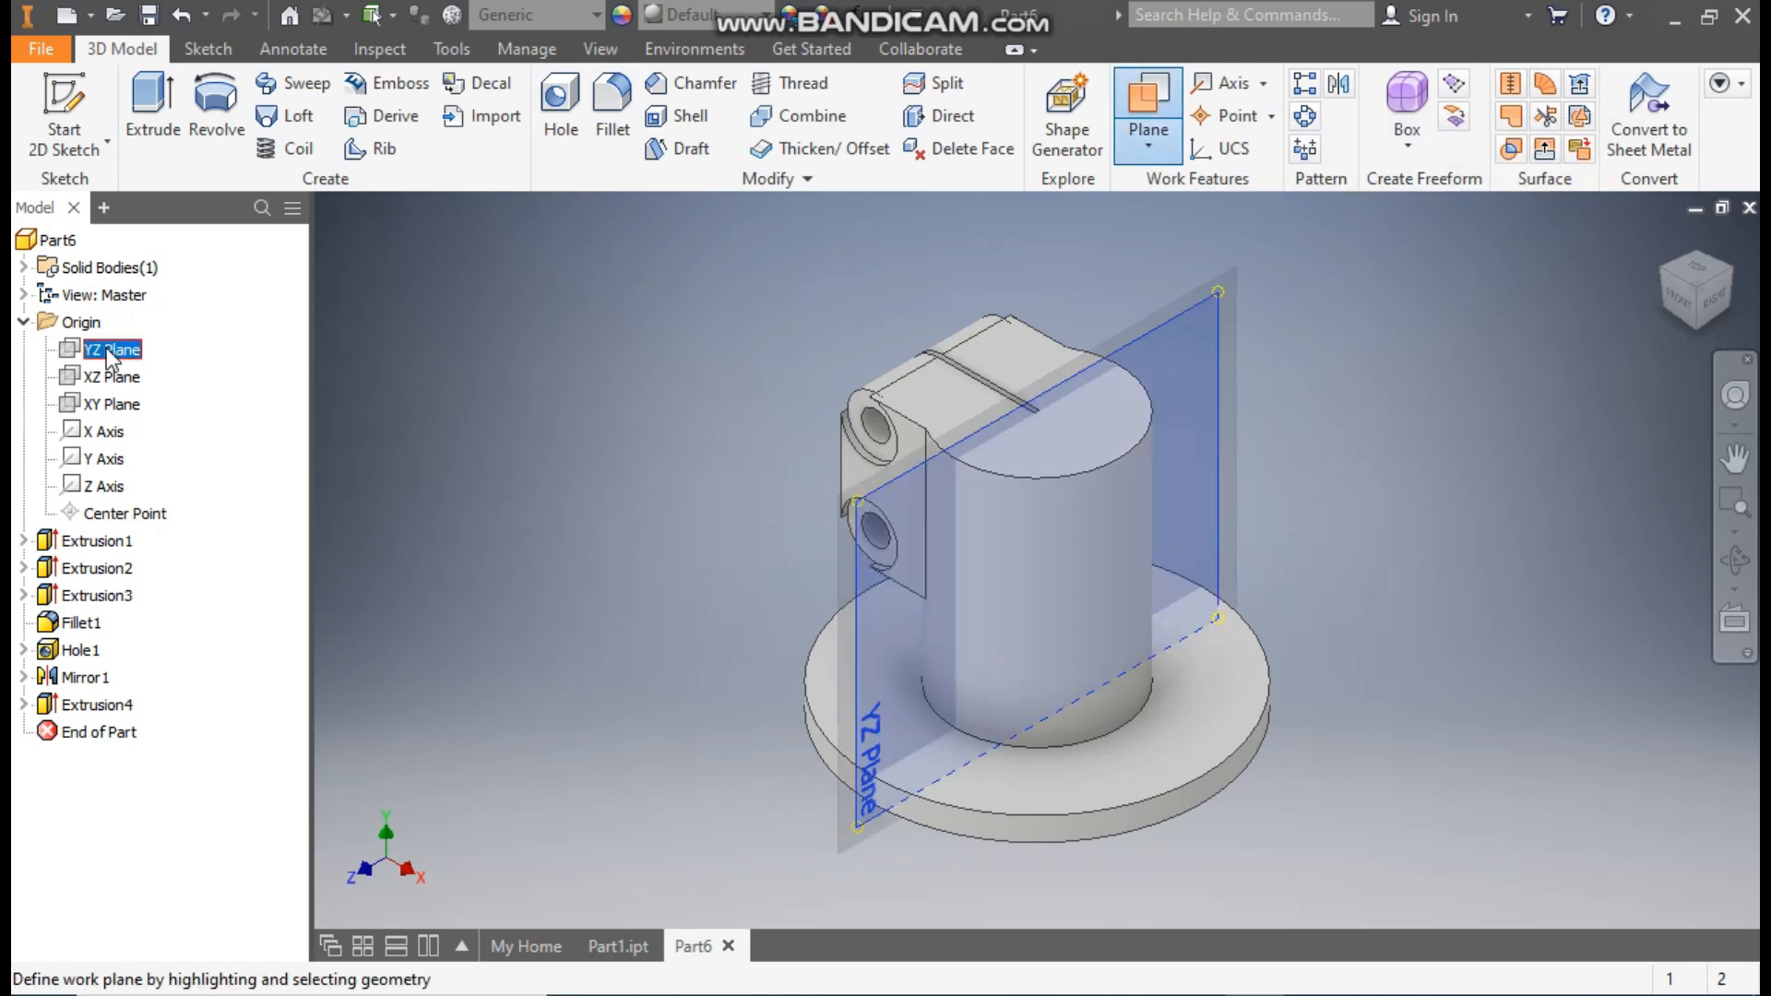
left_click(104, 462)
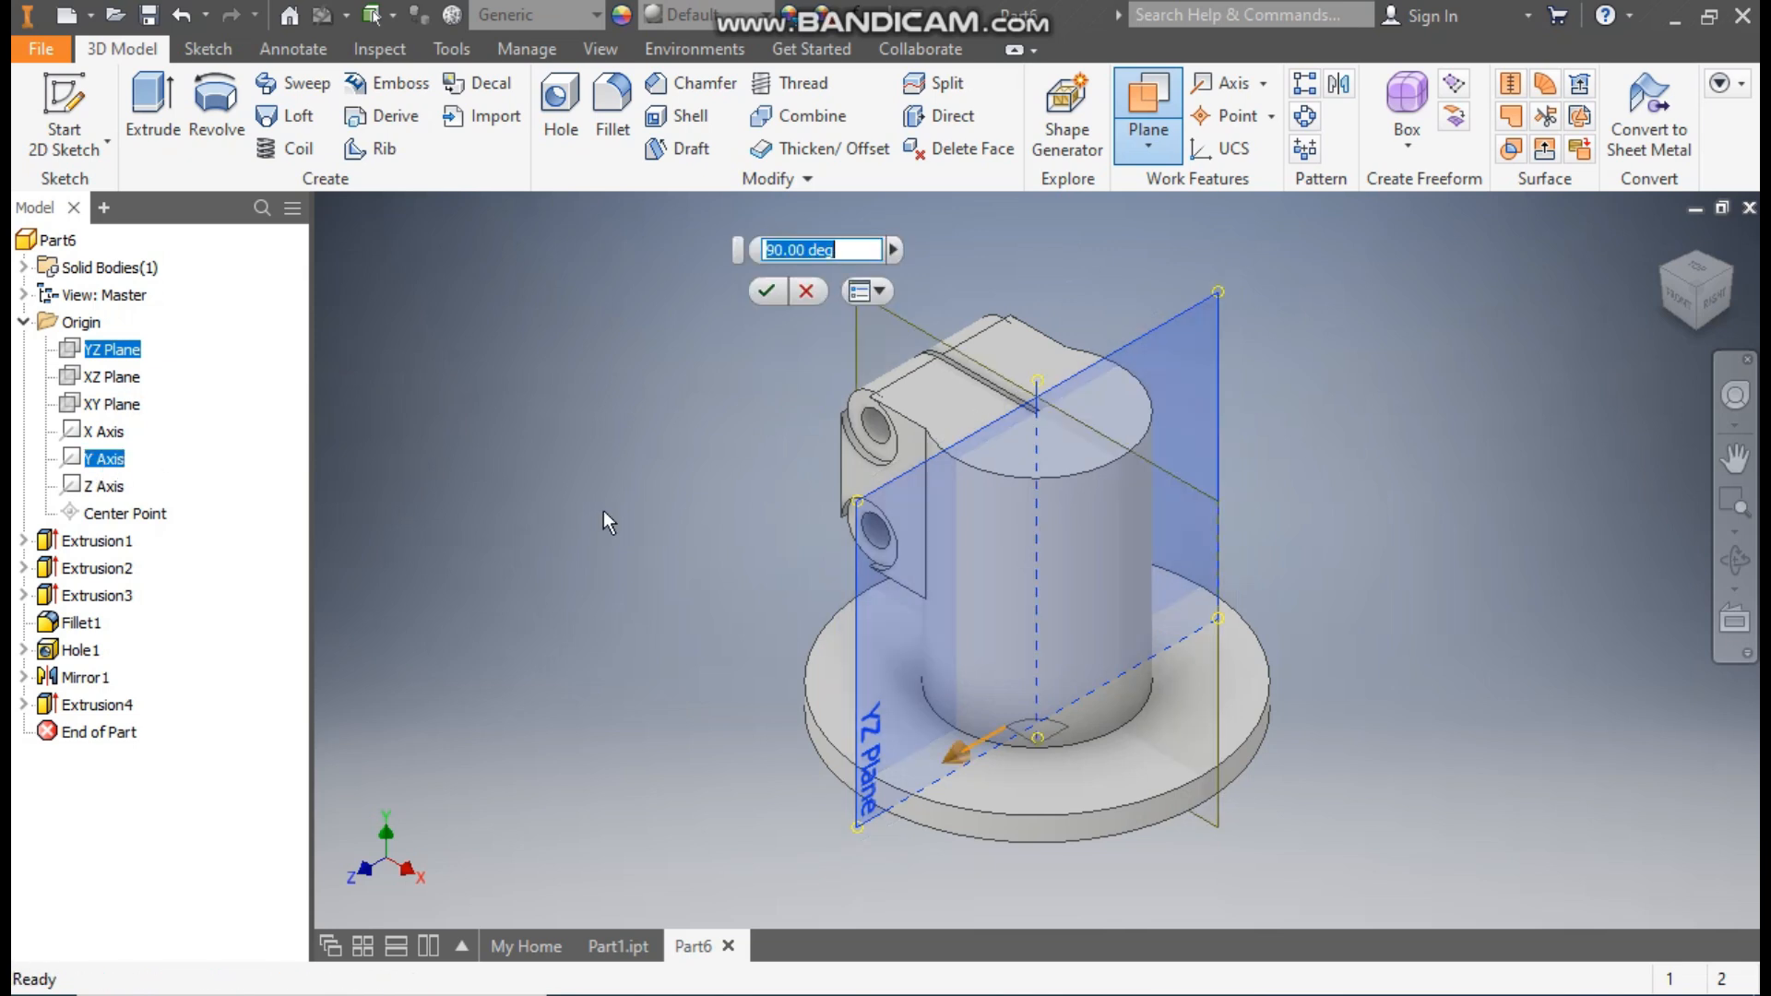
type("45")
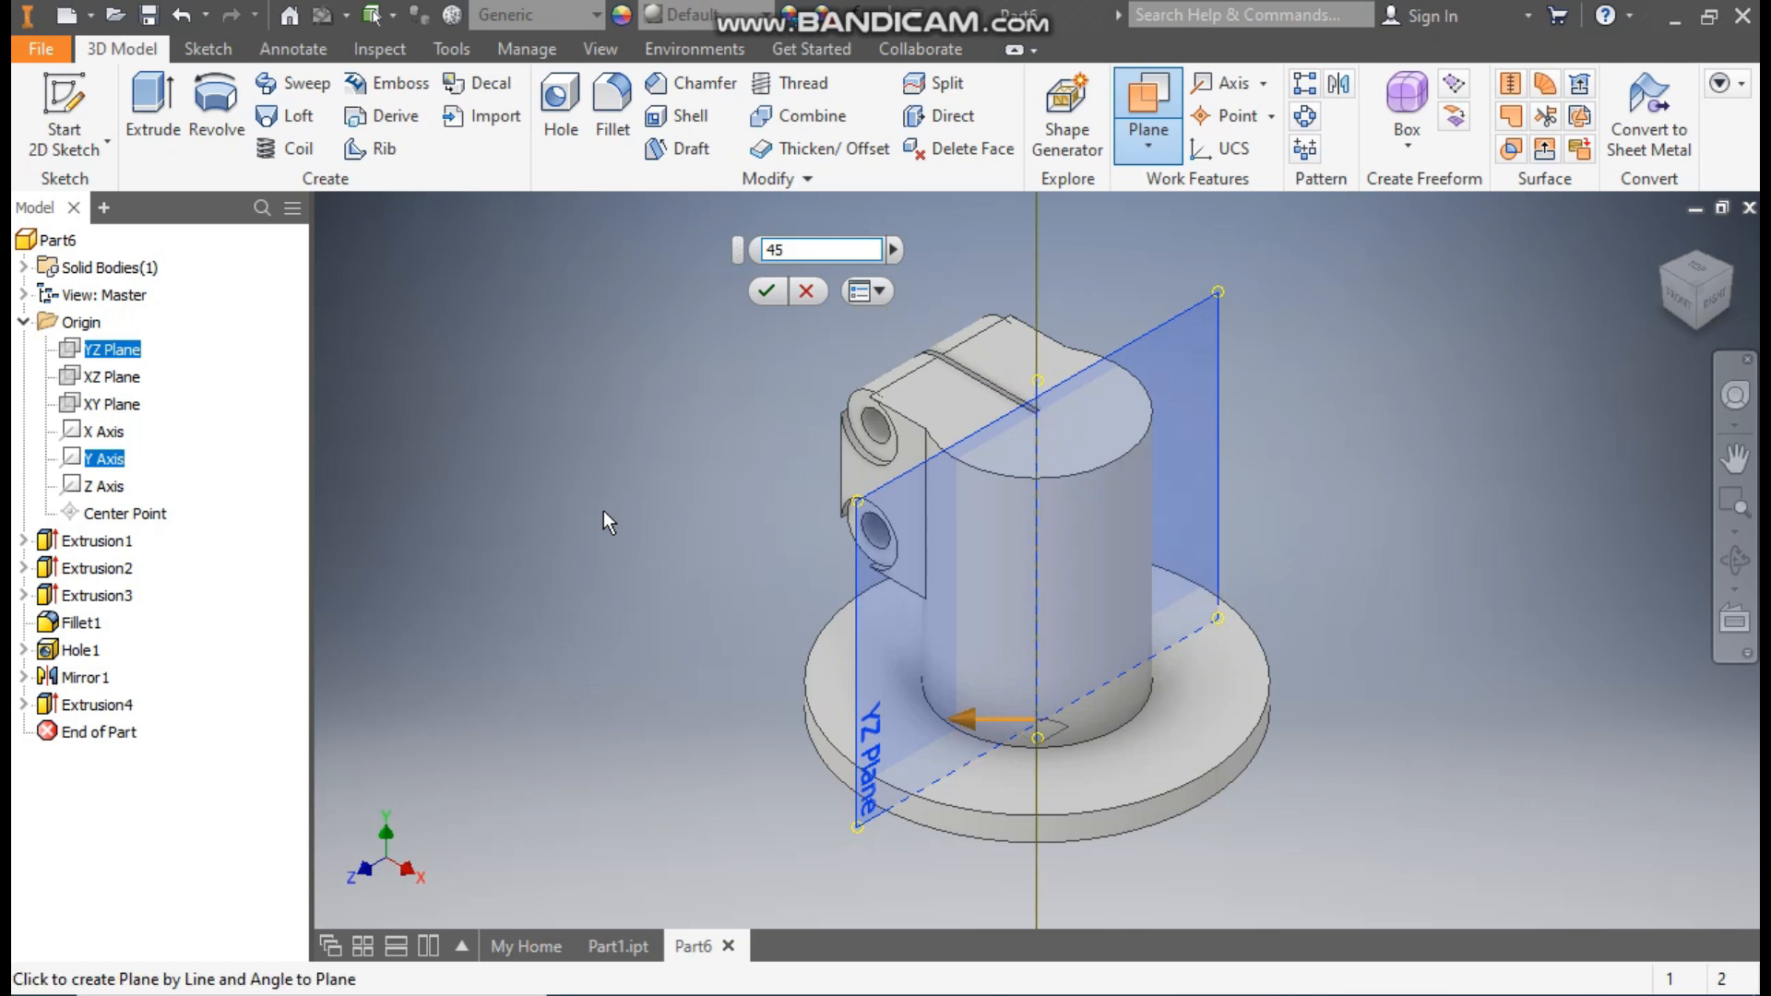
left_click(765, 292)
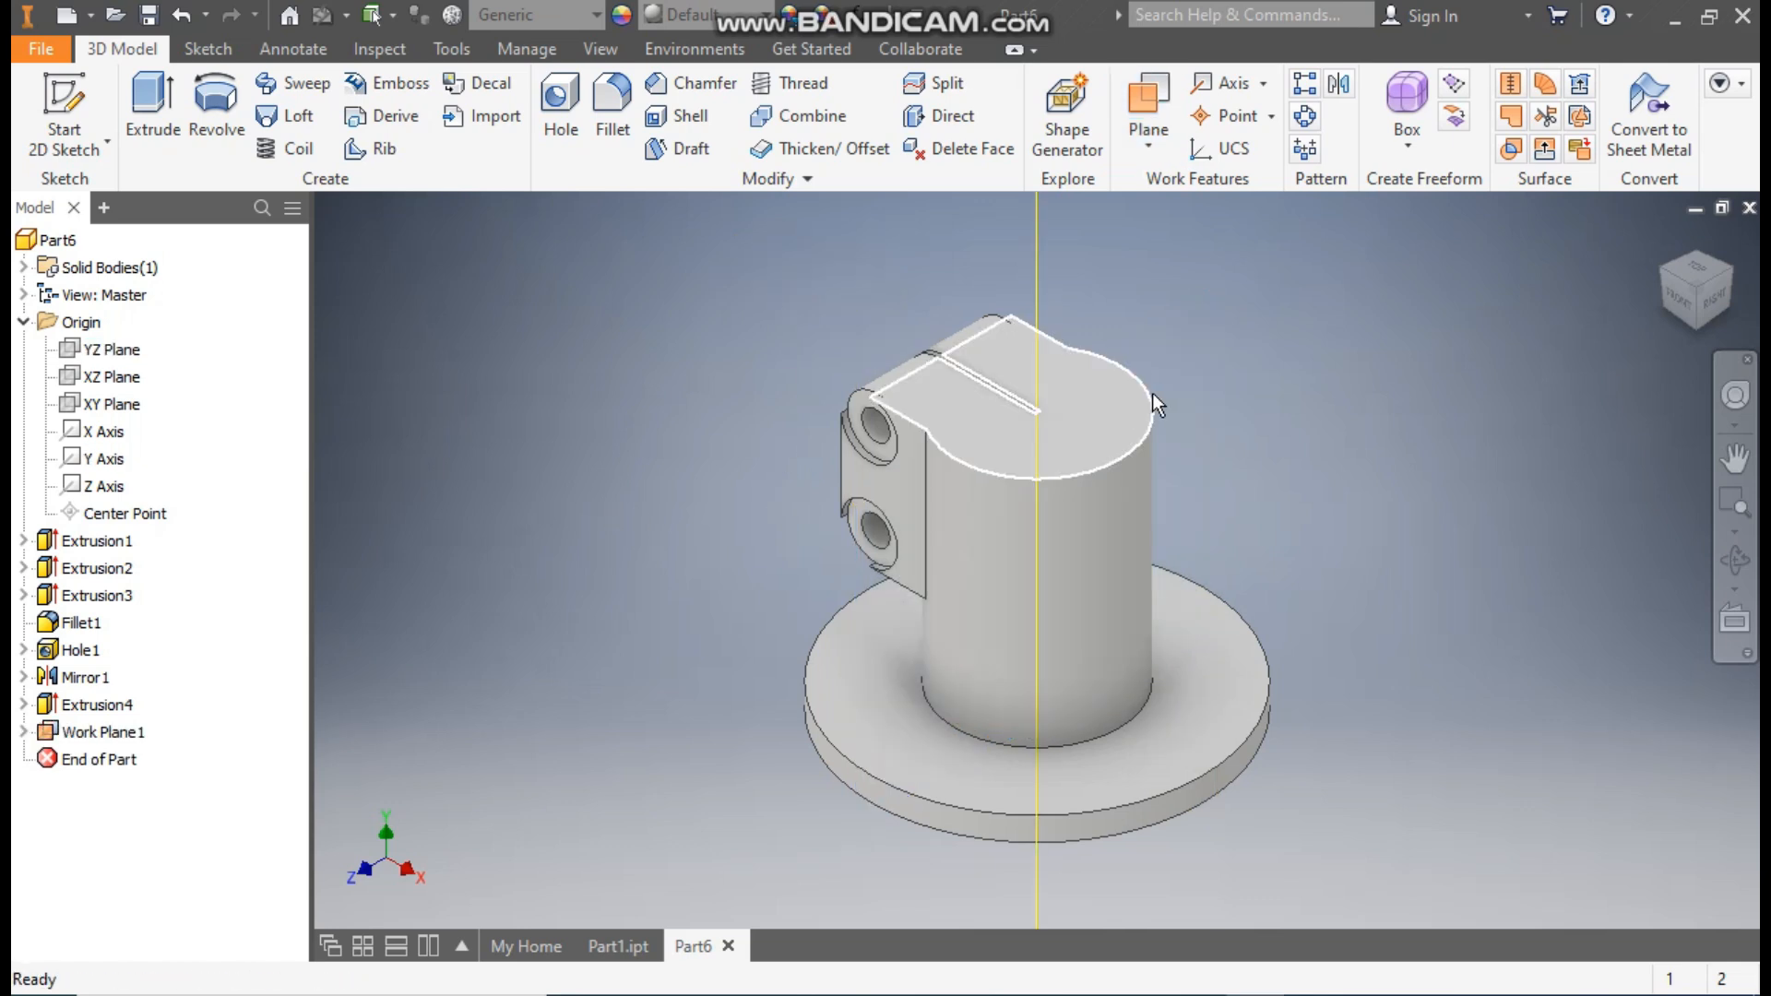
- Sketch a right triangle about 22 mm wide on the angled work plane, between the cylinder's side edge and the base's top edge
scroll(1153, 393, "down", 3)
left_click(1663, 280)
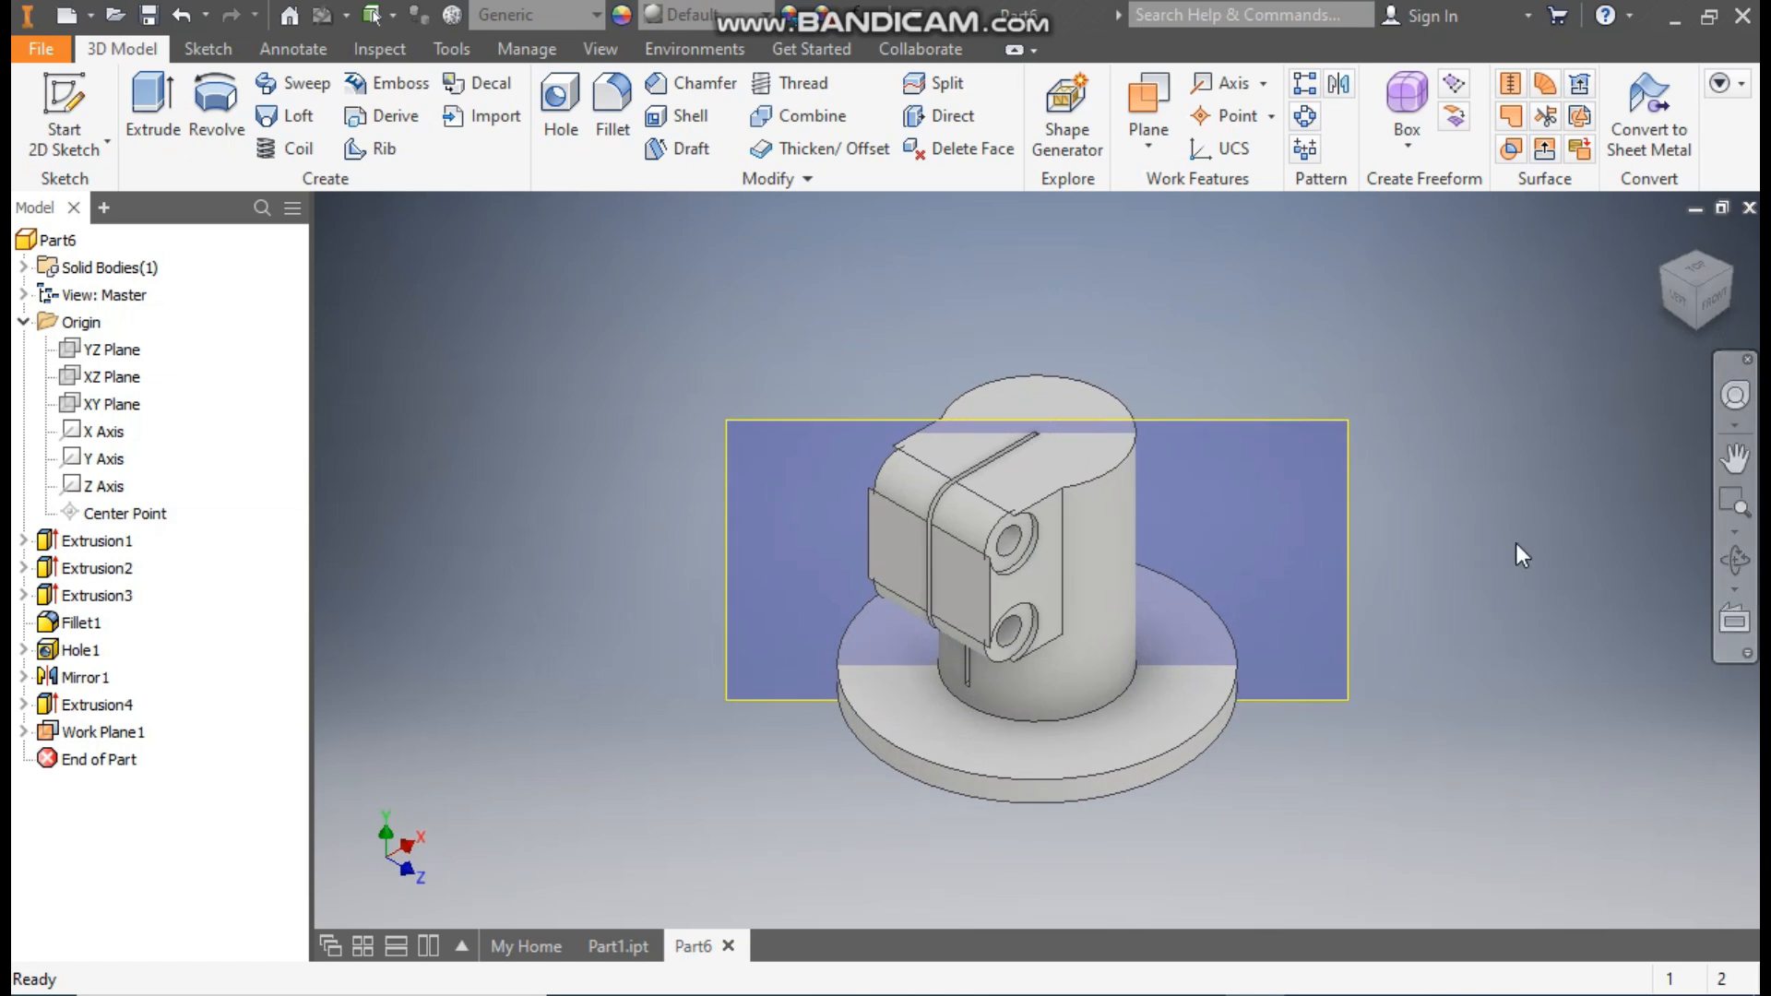
left_click(1273, 420)
left_click(1345, 402)
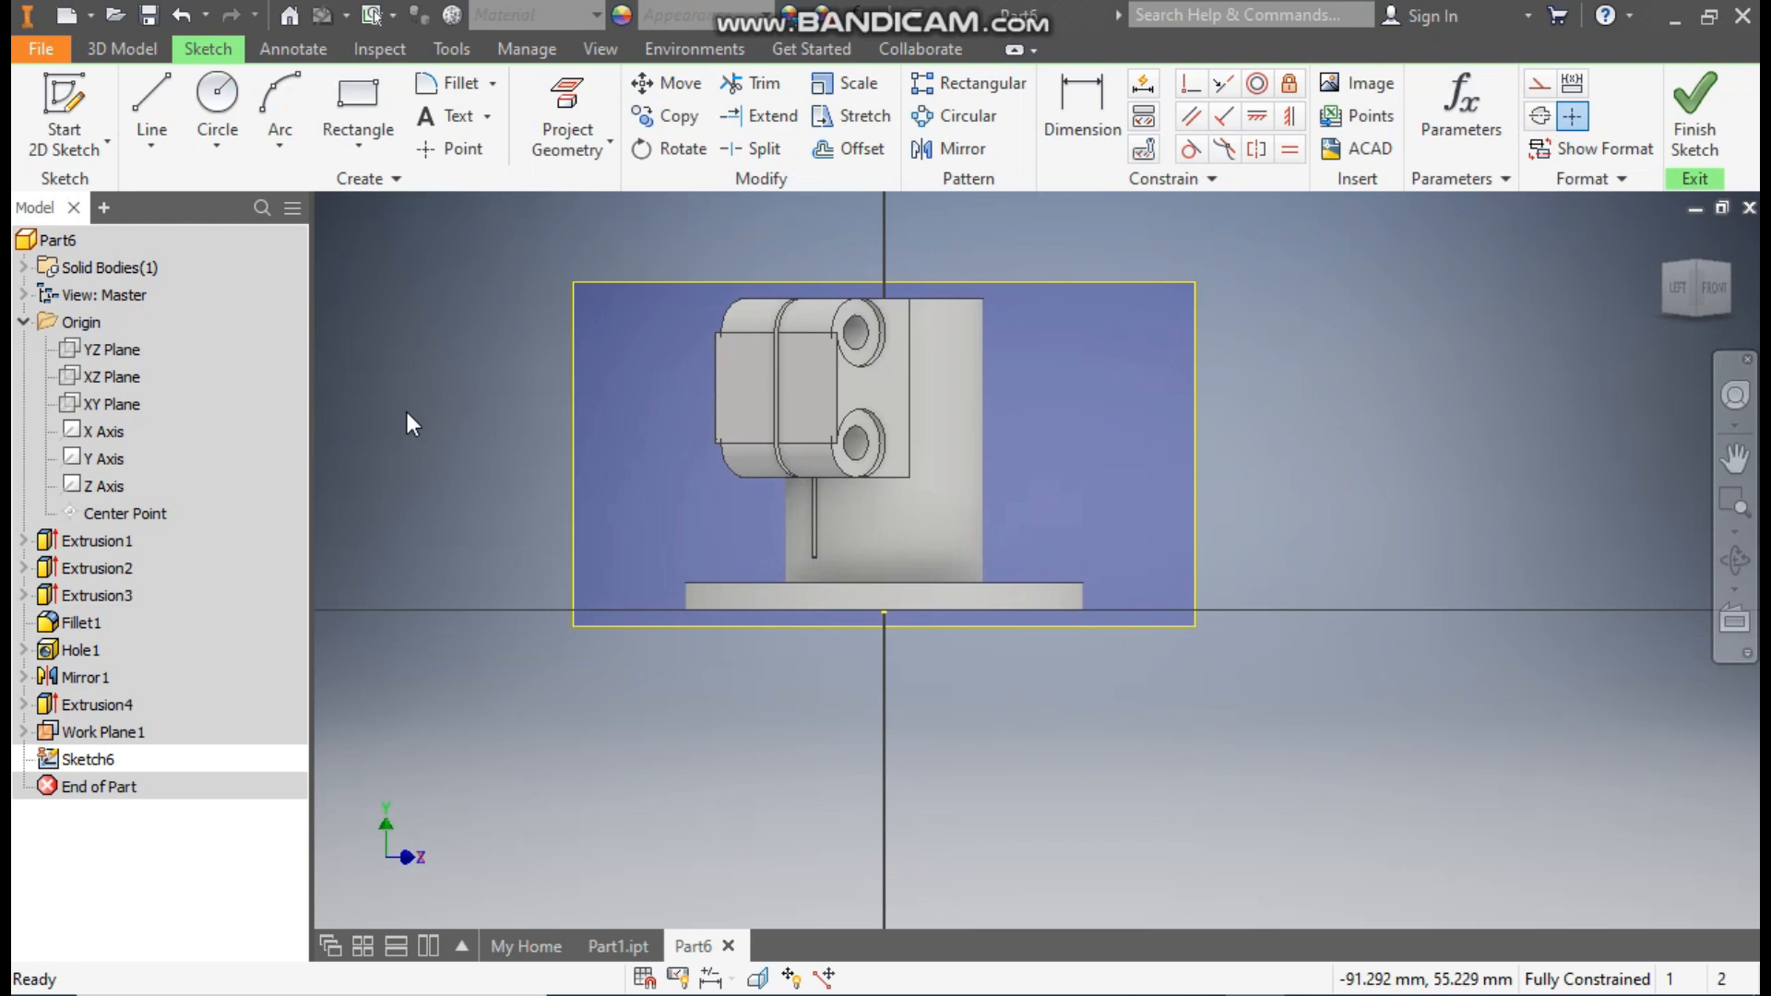
left_click(151, 101)
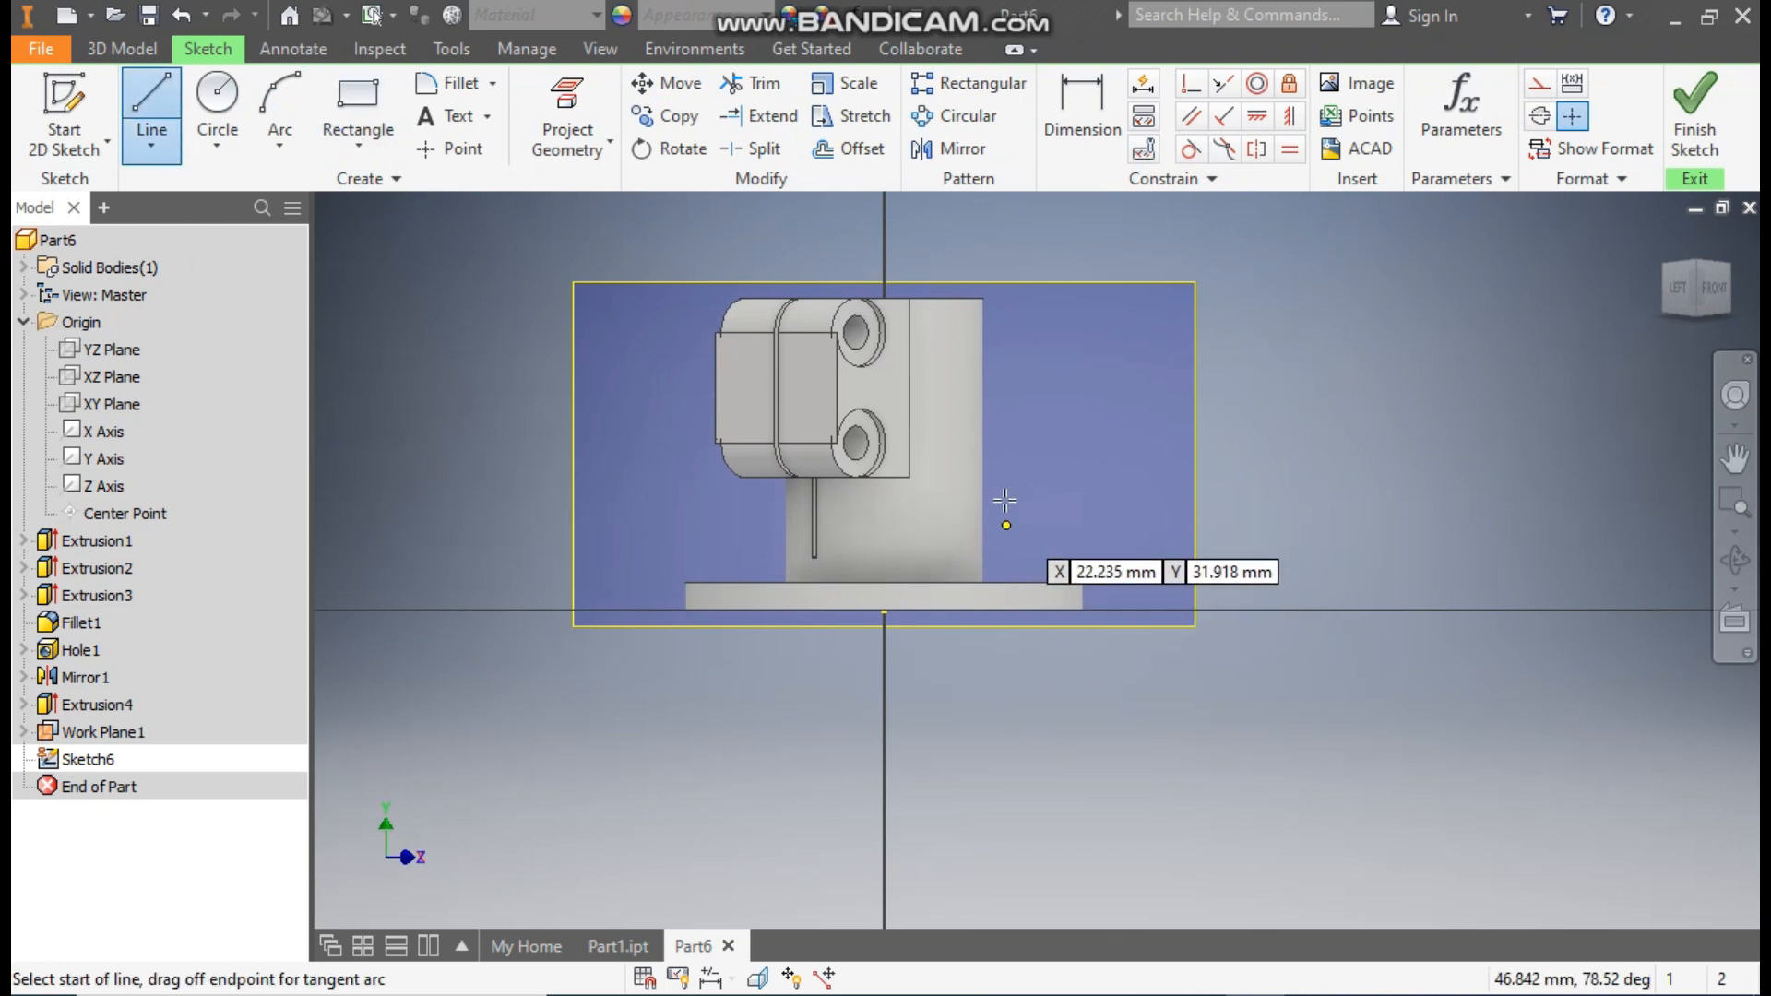
left_click(984, 466)
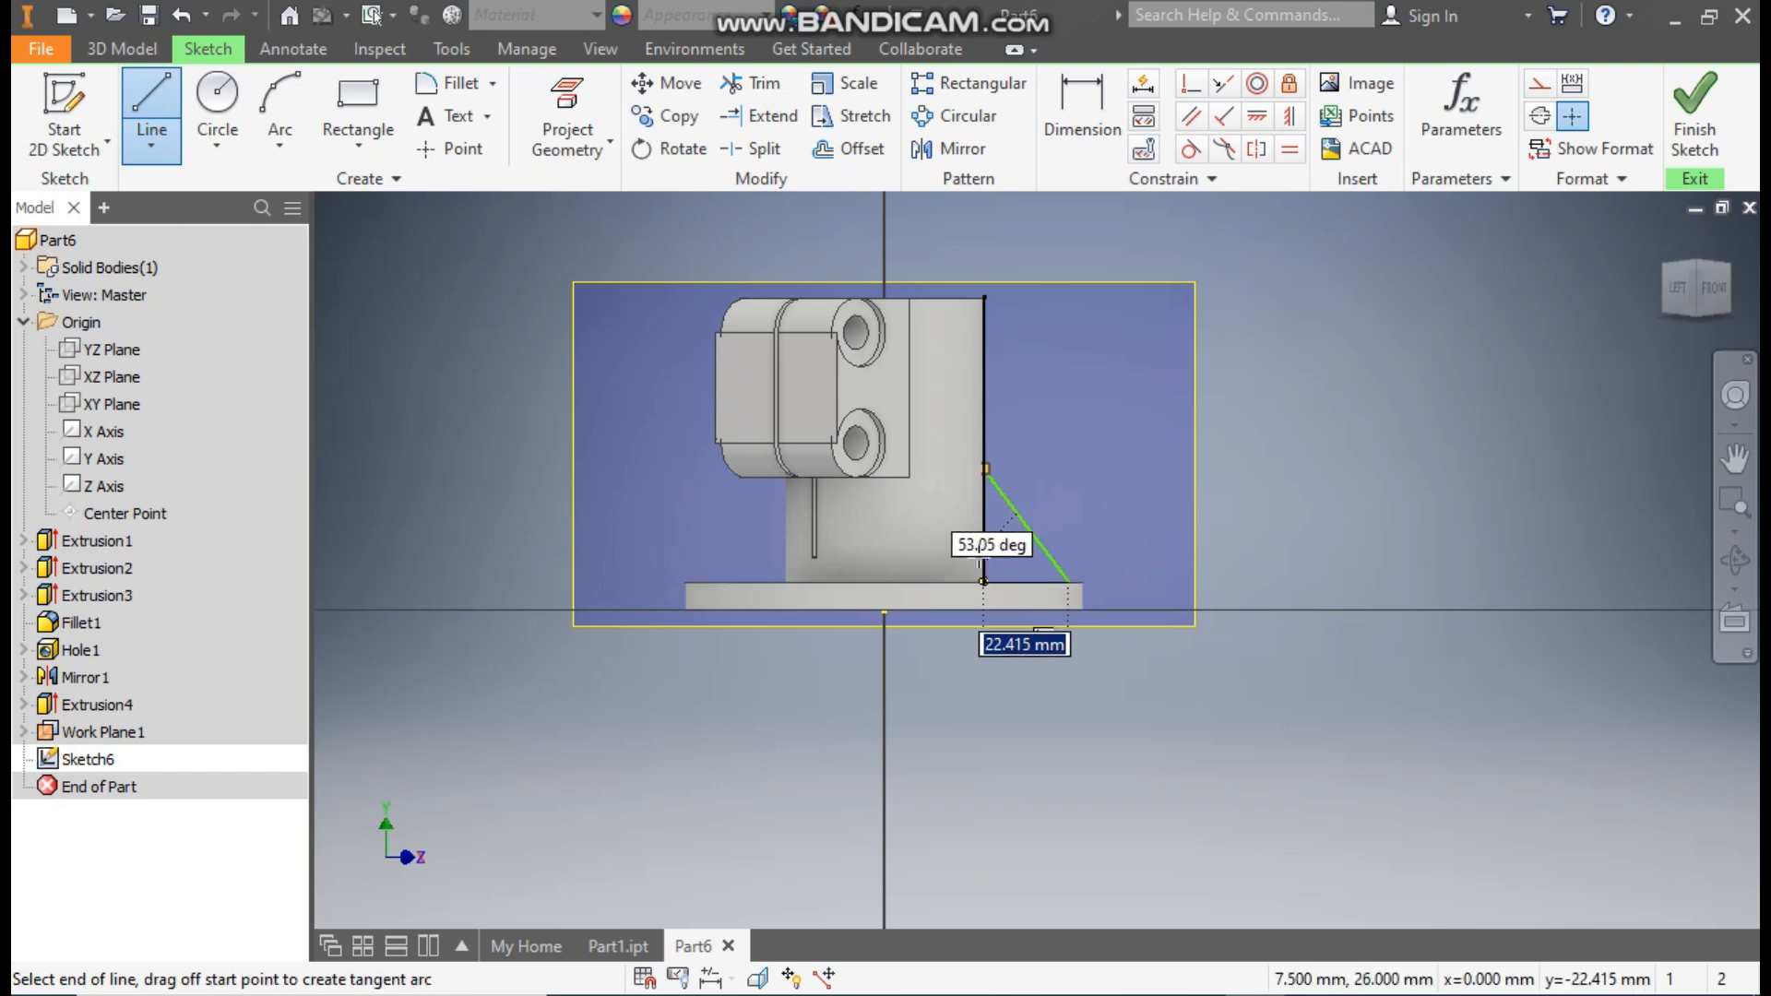
left_click(984, 582)
left_click(984, 469)
left_click(985, 582)
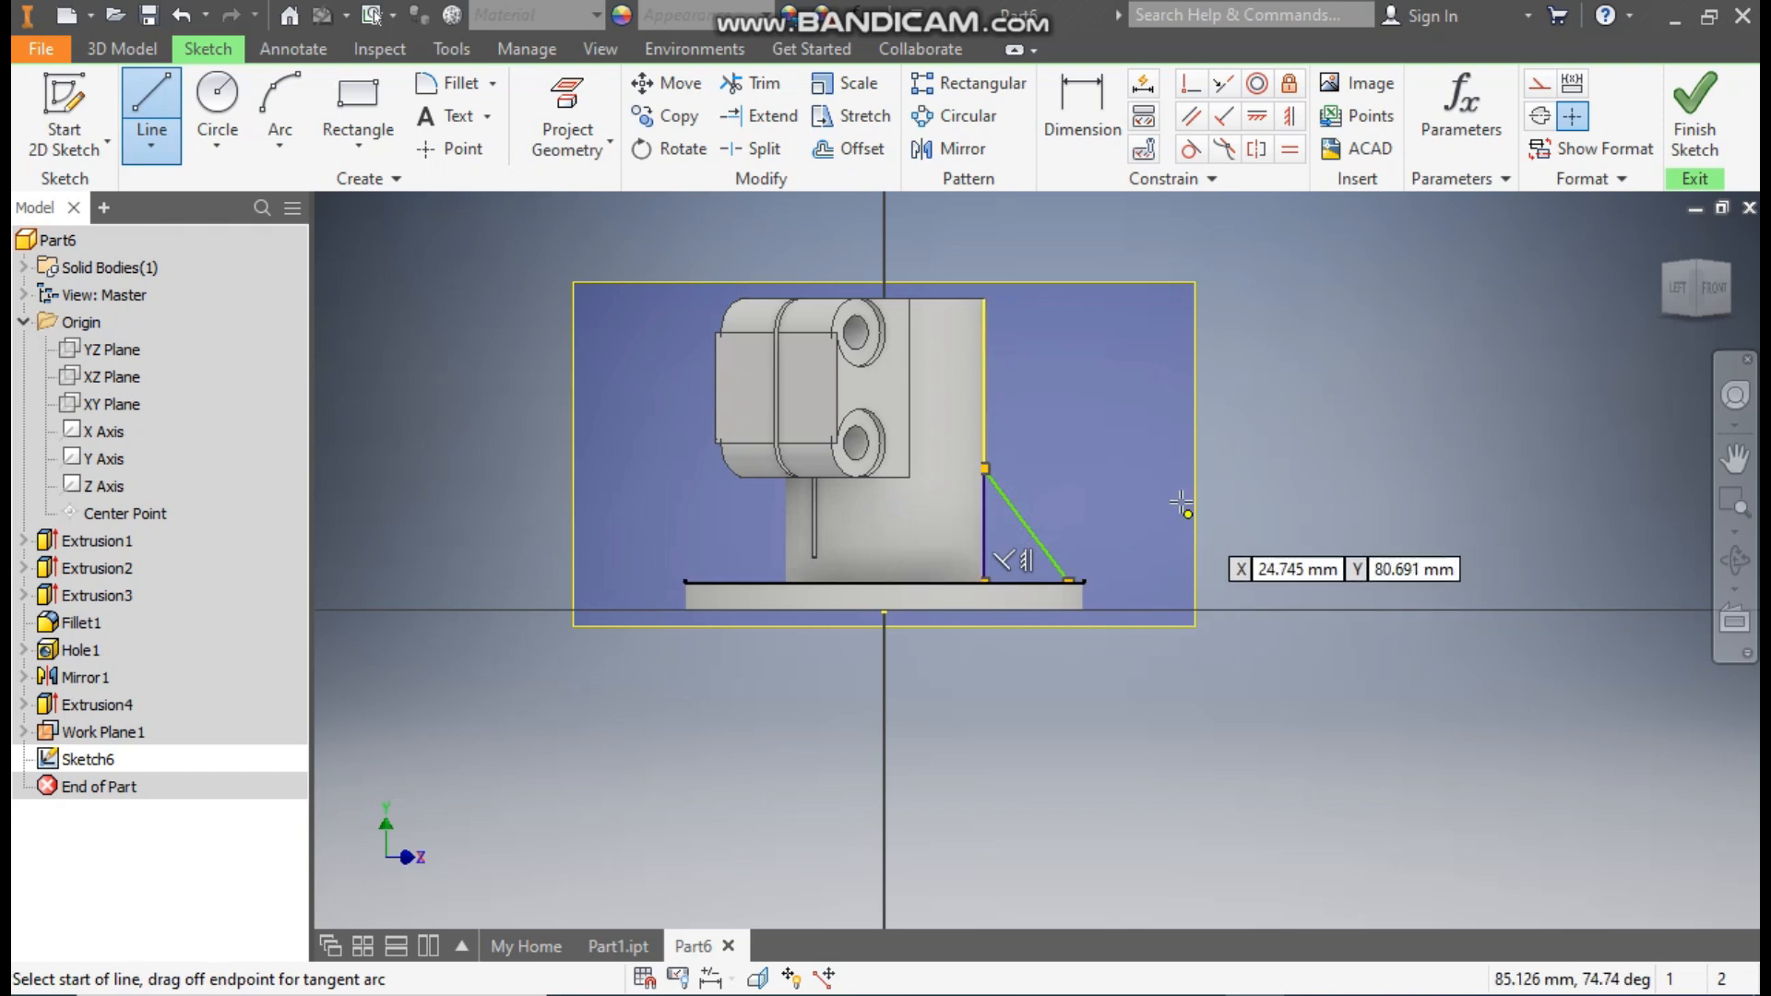
- Change the model's visual style to Wireframe
left_click(601, 48)
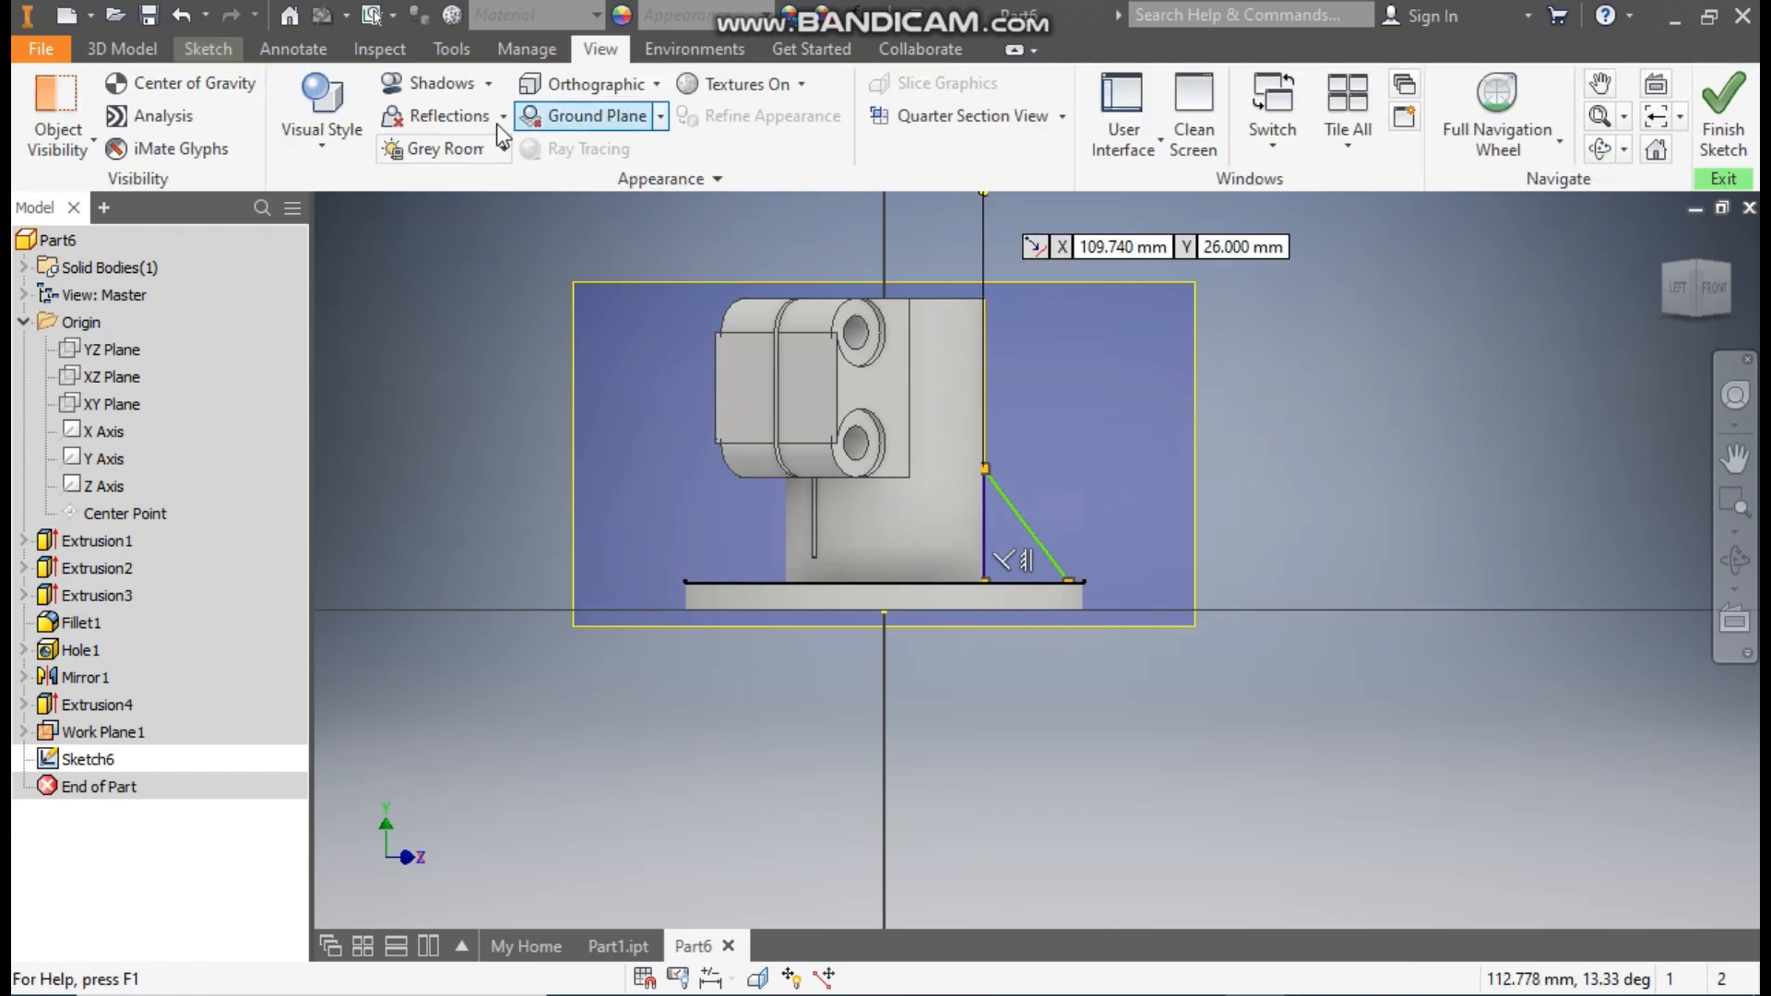
left_click(310, 134)
left_click(396, 417)
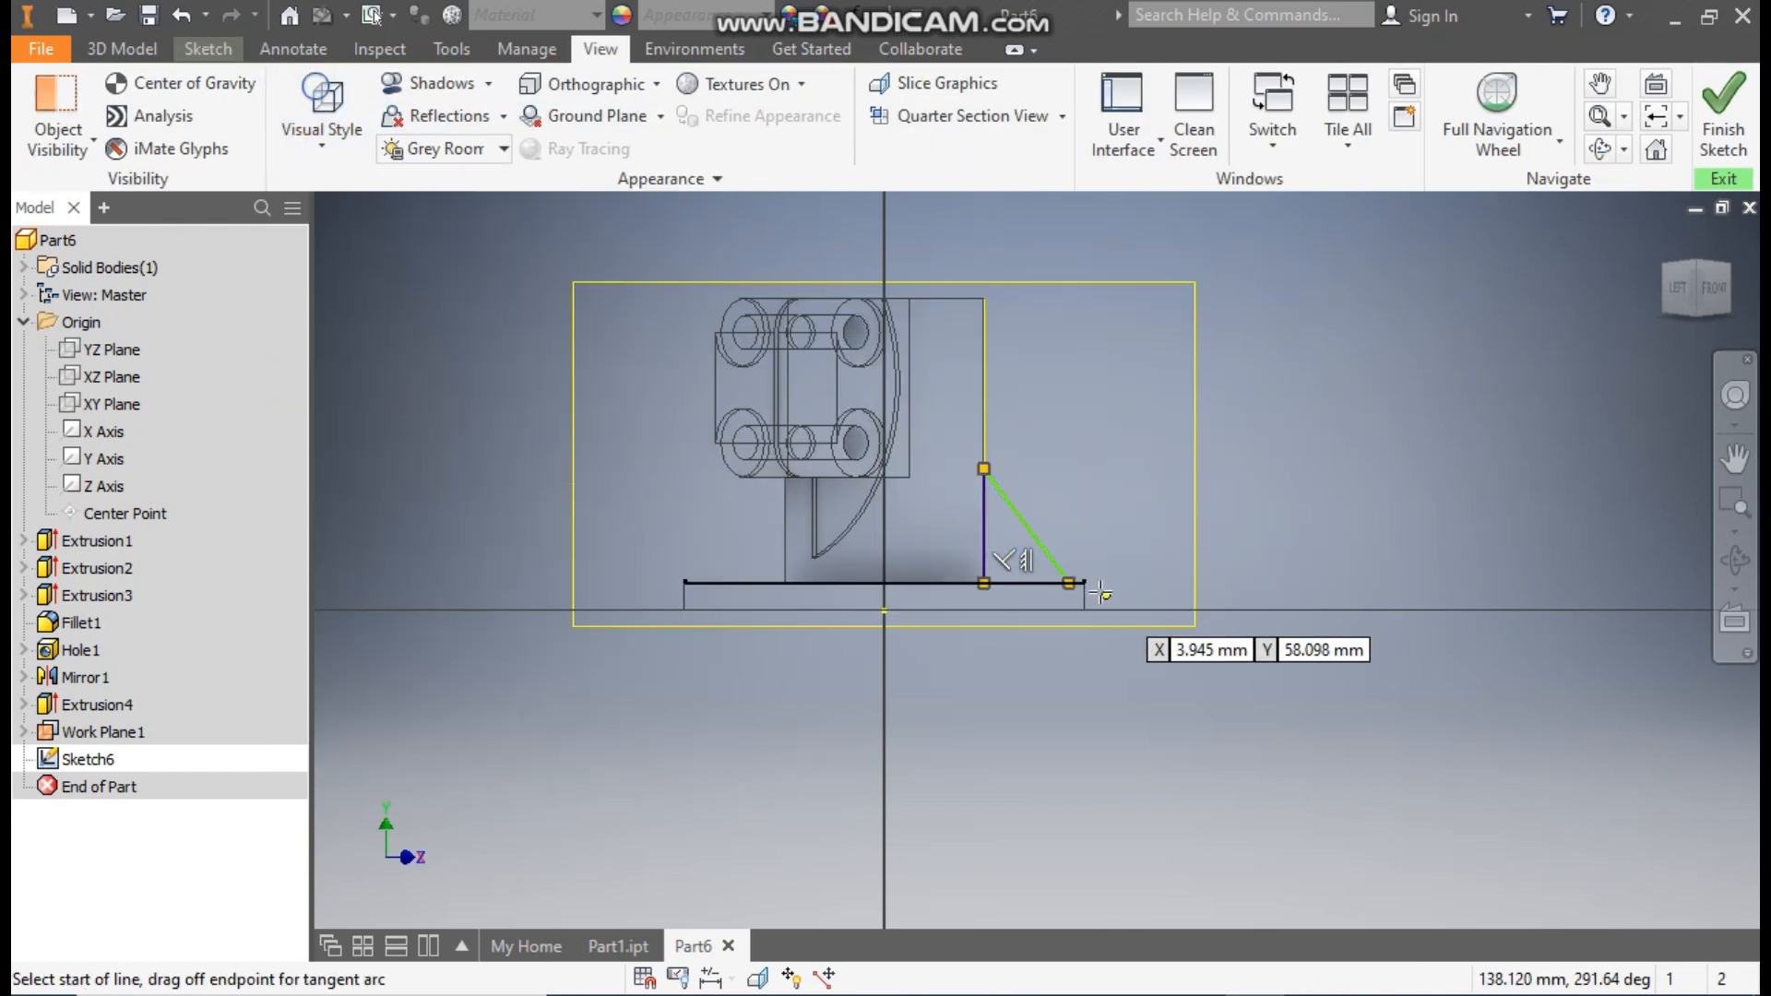
- Draw a two-point rectangle from the triangle's upper corner down to the base's top edge, extending into the cylinder
scroll(1101, 593, "up", 3)
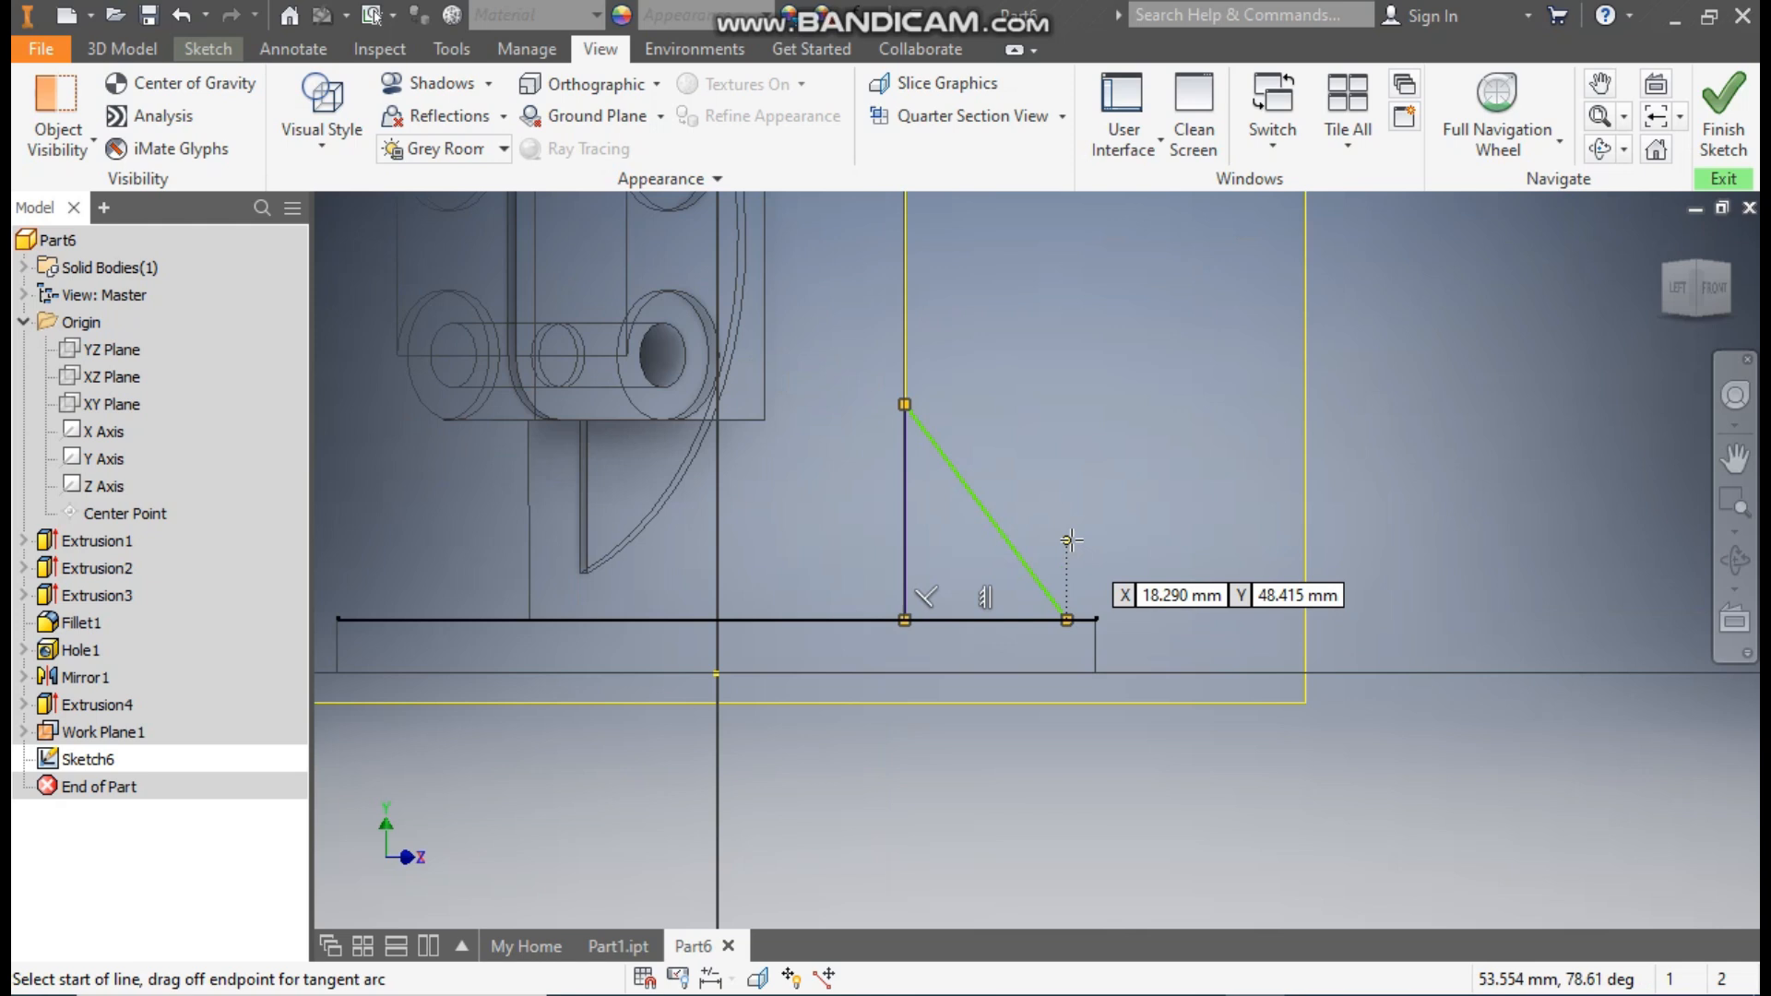
left_click(223, 59)
left_click(354, 141)
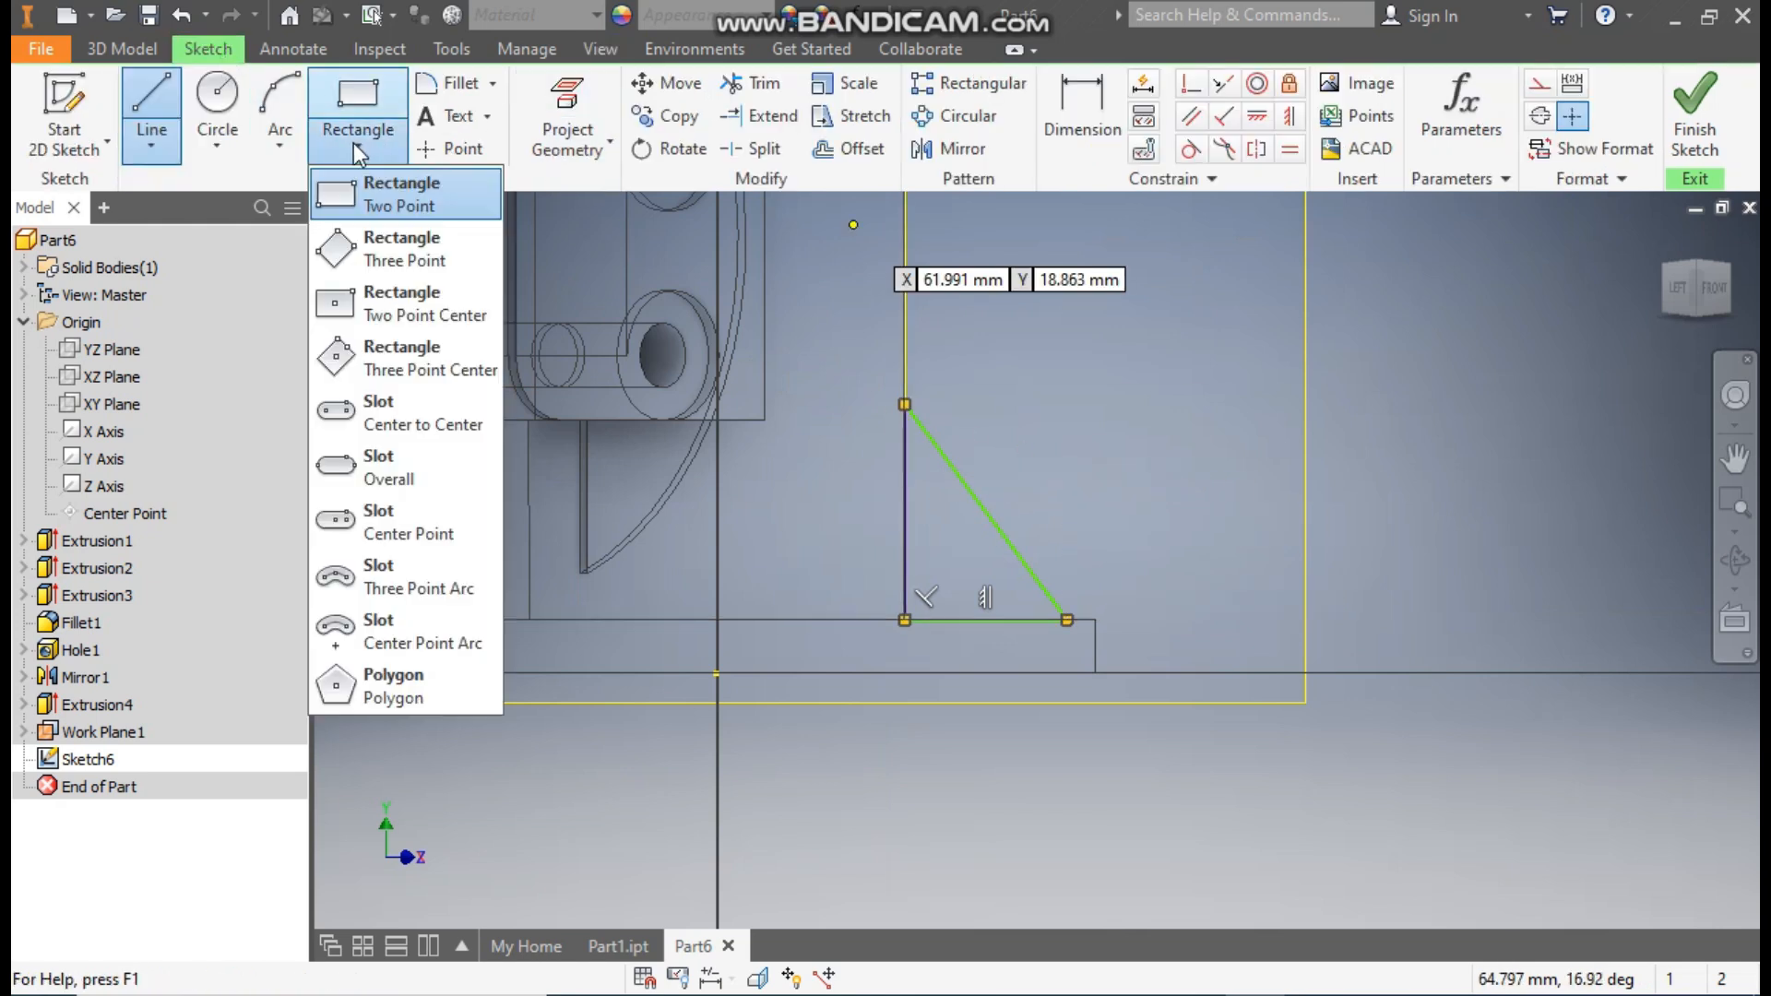
left_click(394, 201)
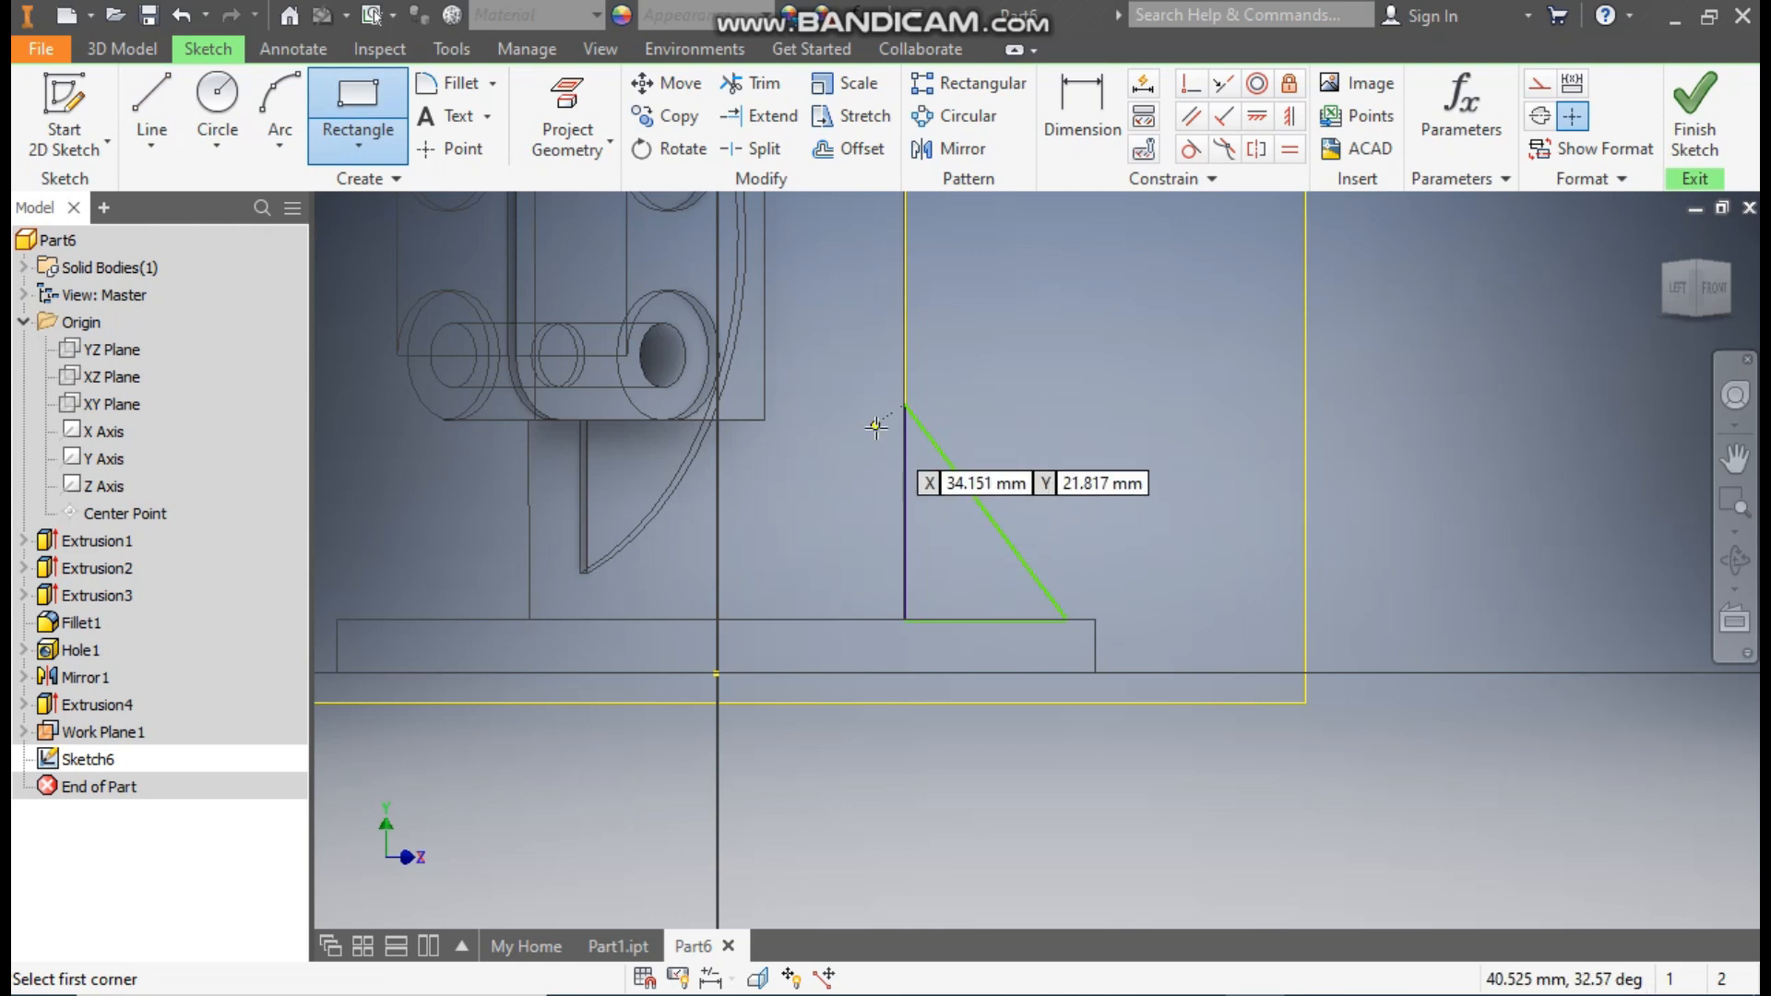
left_click(905, 404)
left_click(858, 623)
- Dimension the narrow rectangle's width as 2 mm
left_click(1077, 100)
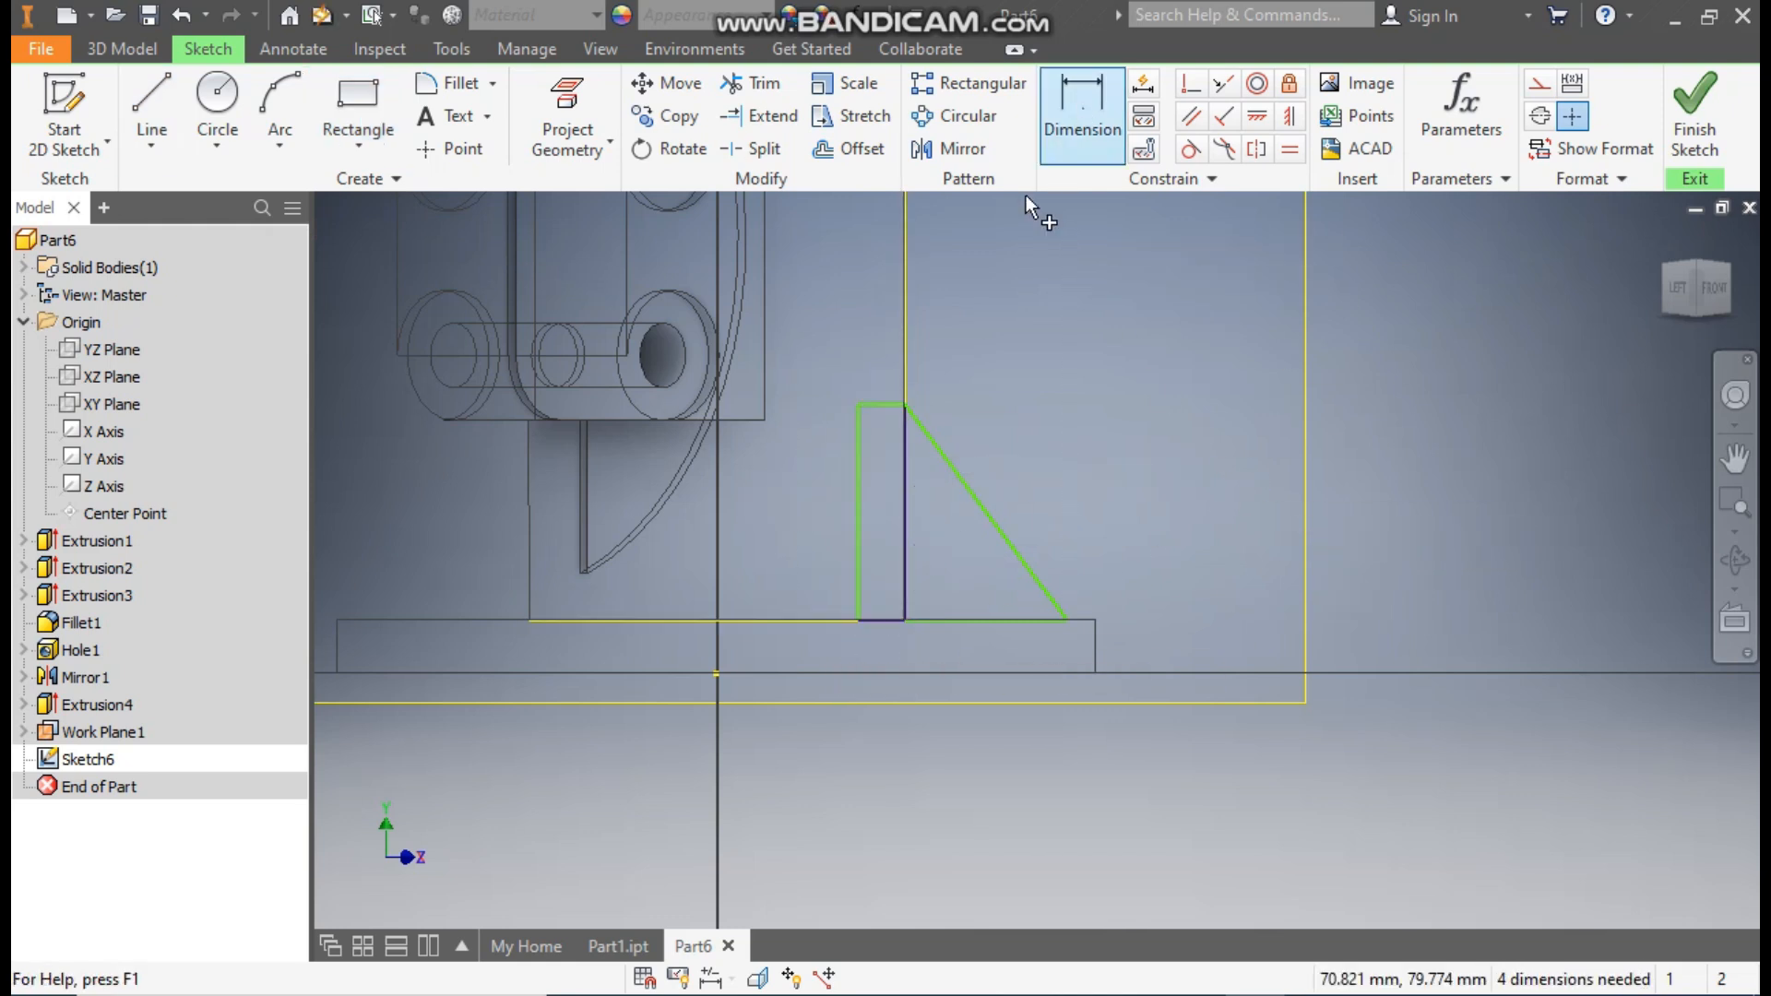
left_click(881, 404)
left_click(880, 369)
type("2")
key("Return")
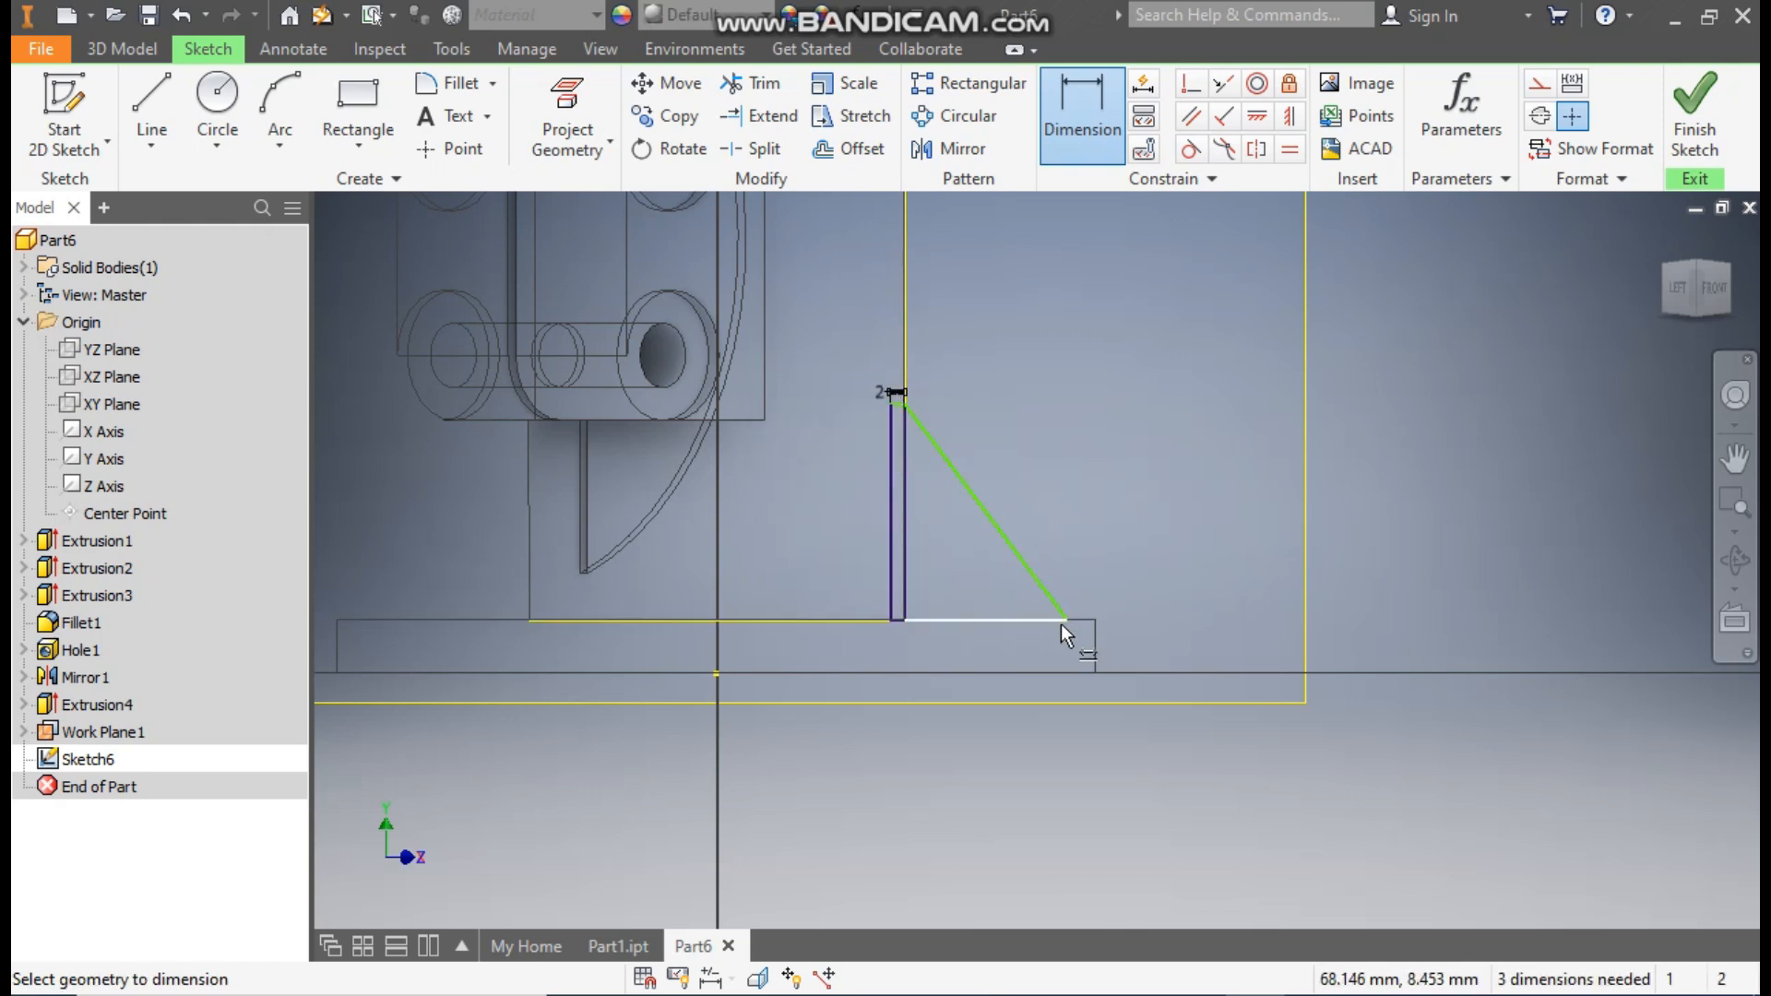
- Dimension the triangle's bottom line as 23 mm and the angle between it and the sloped line as 60 degrees
left_click(989, 626)
left_click(984, 655)
type("23")
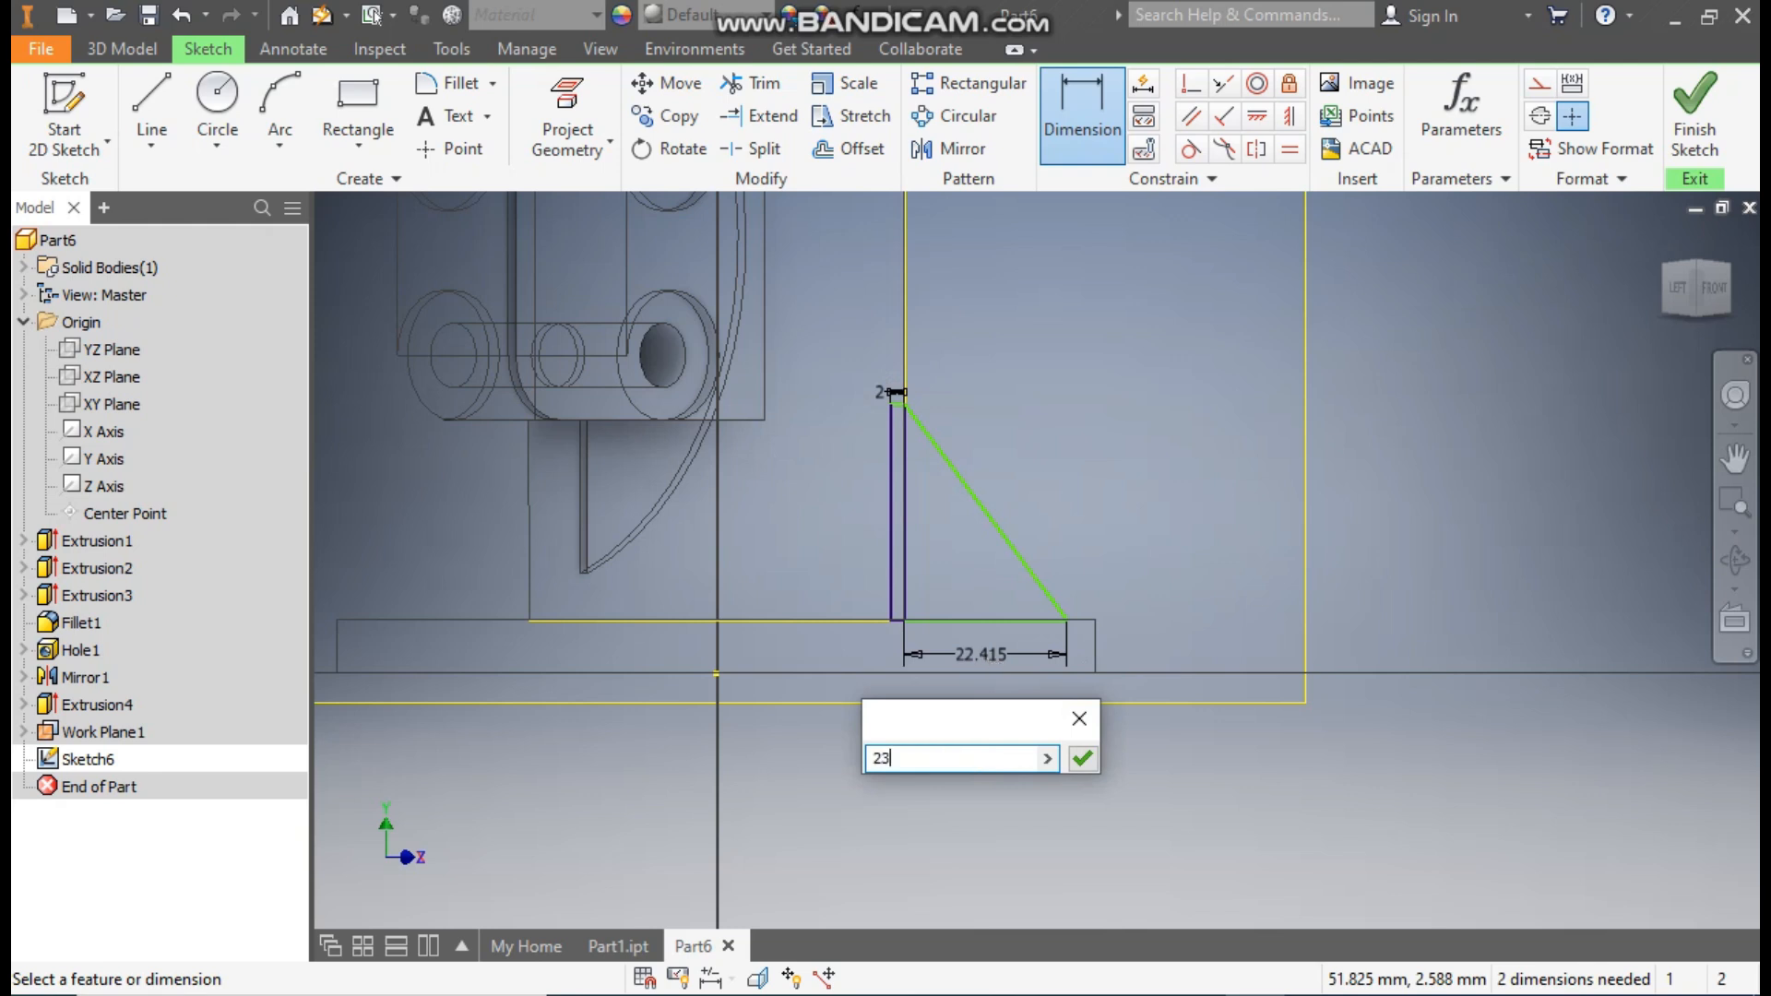
key("Return")
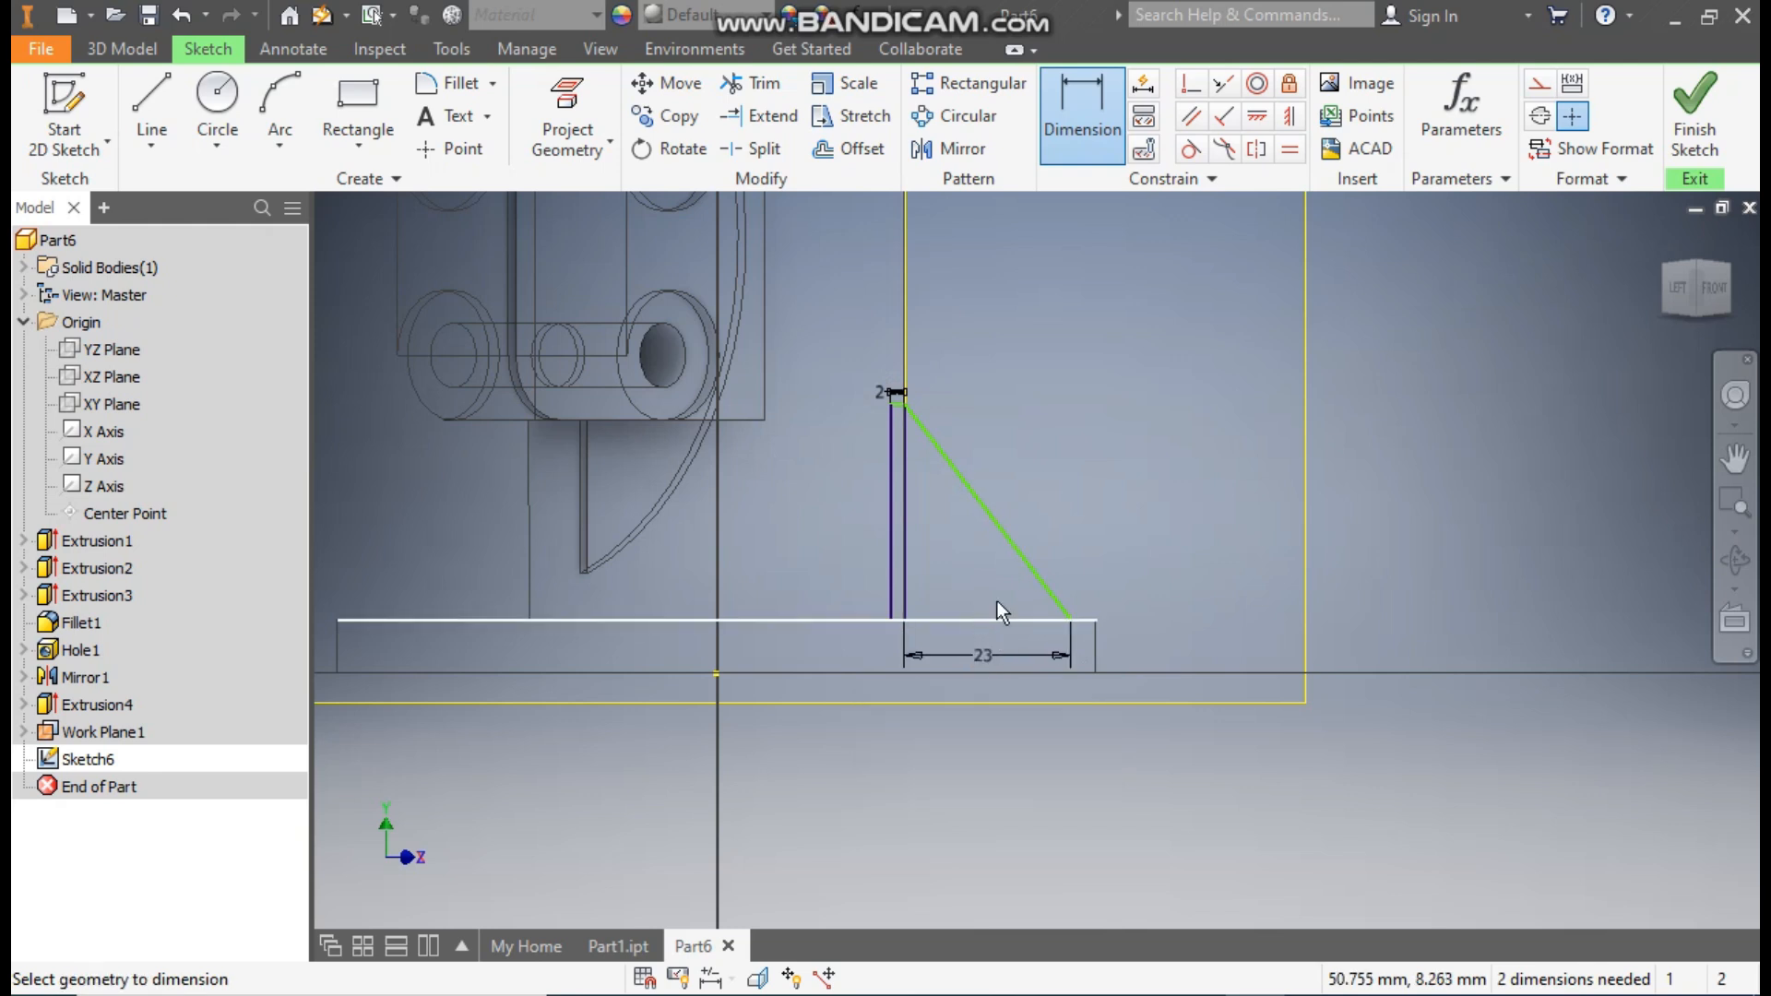
left_click(1038, 572)
left_click(988, 578)
type("60")
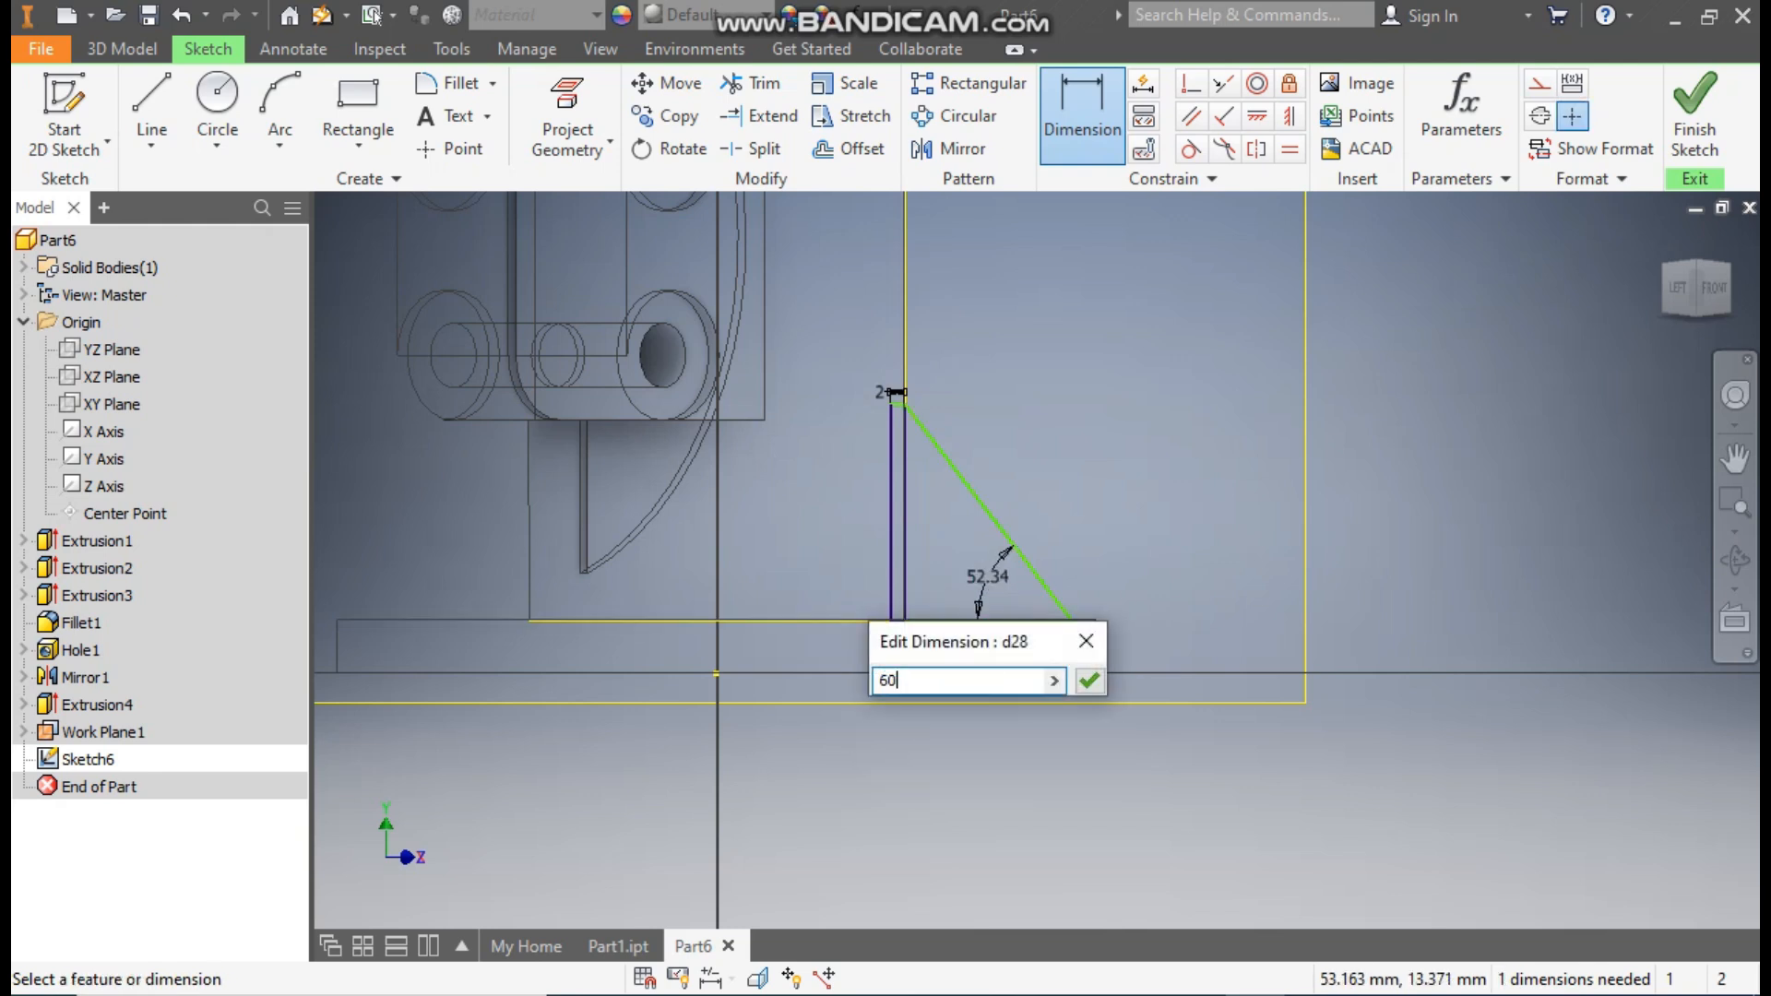
key("Return")
key("Escape")
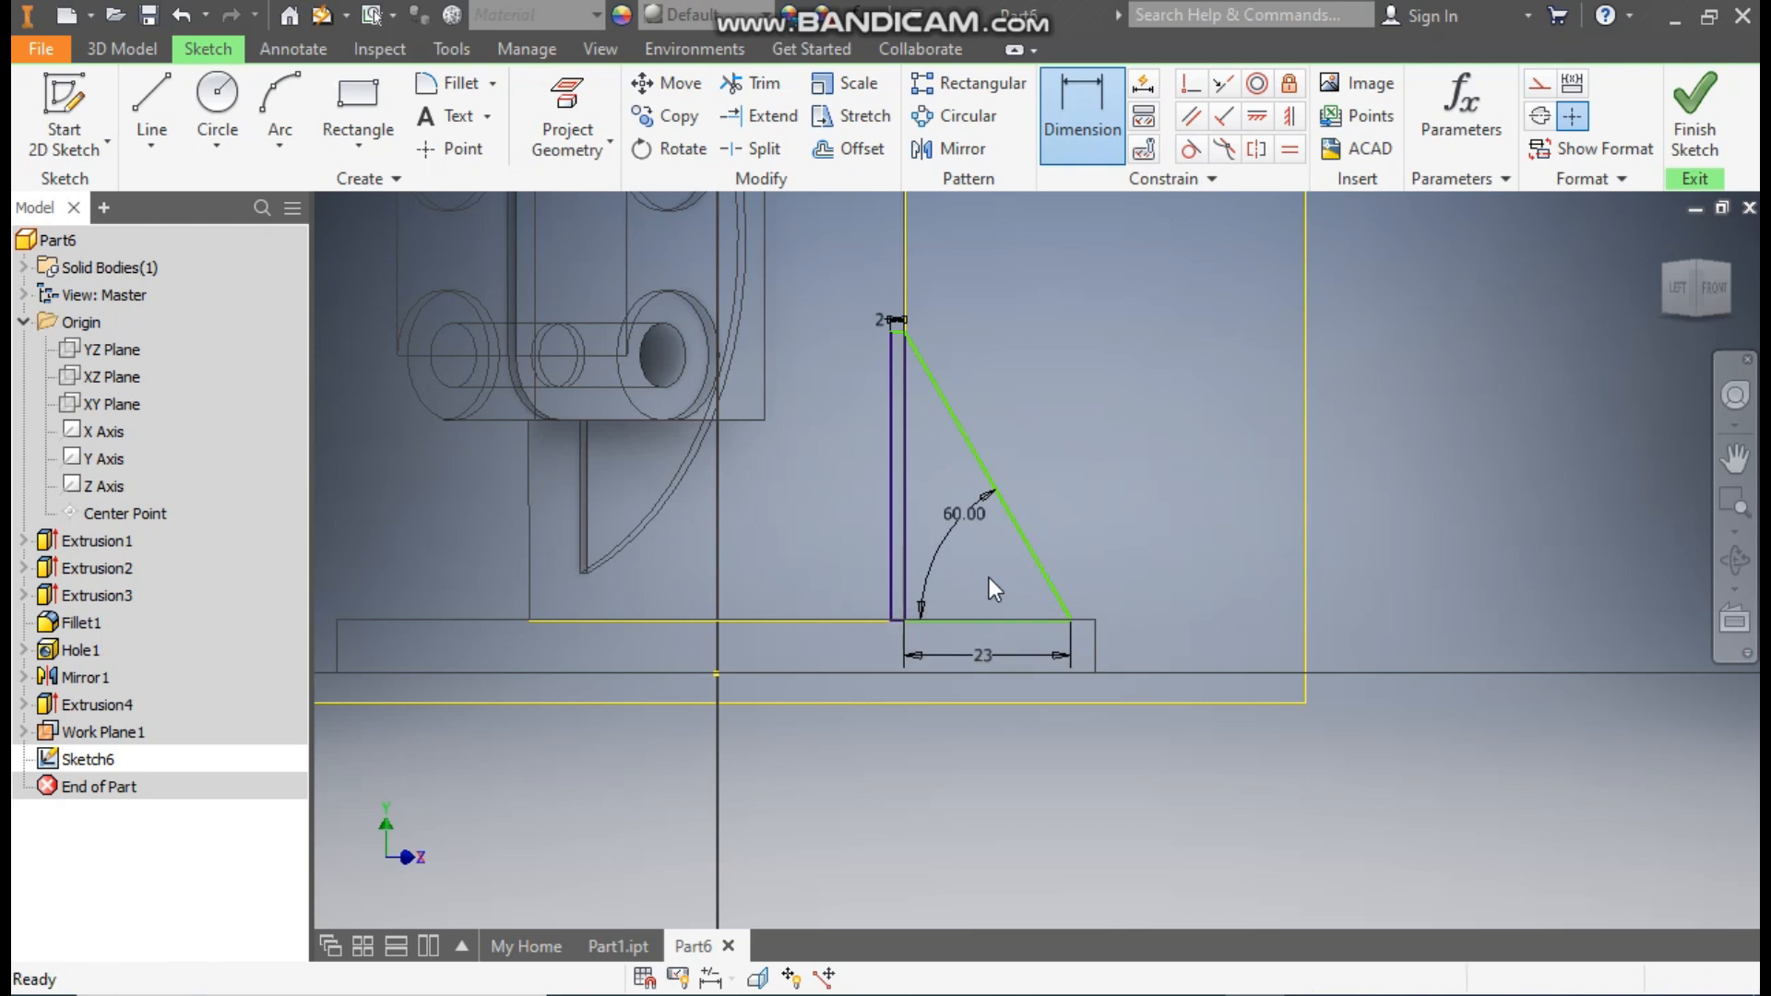
- Move the triangle's lower outer corner above the base, constrain it coincident with the base's top edge, and finish the sketch
left_click_drag(1071, 620, 1071, 528)
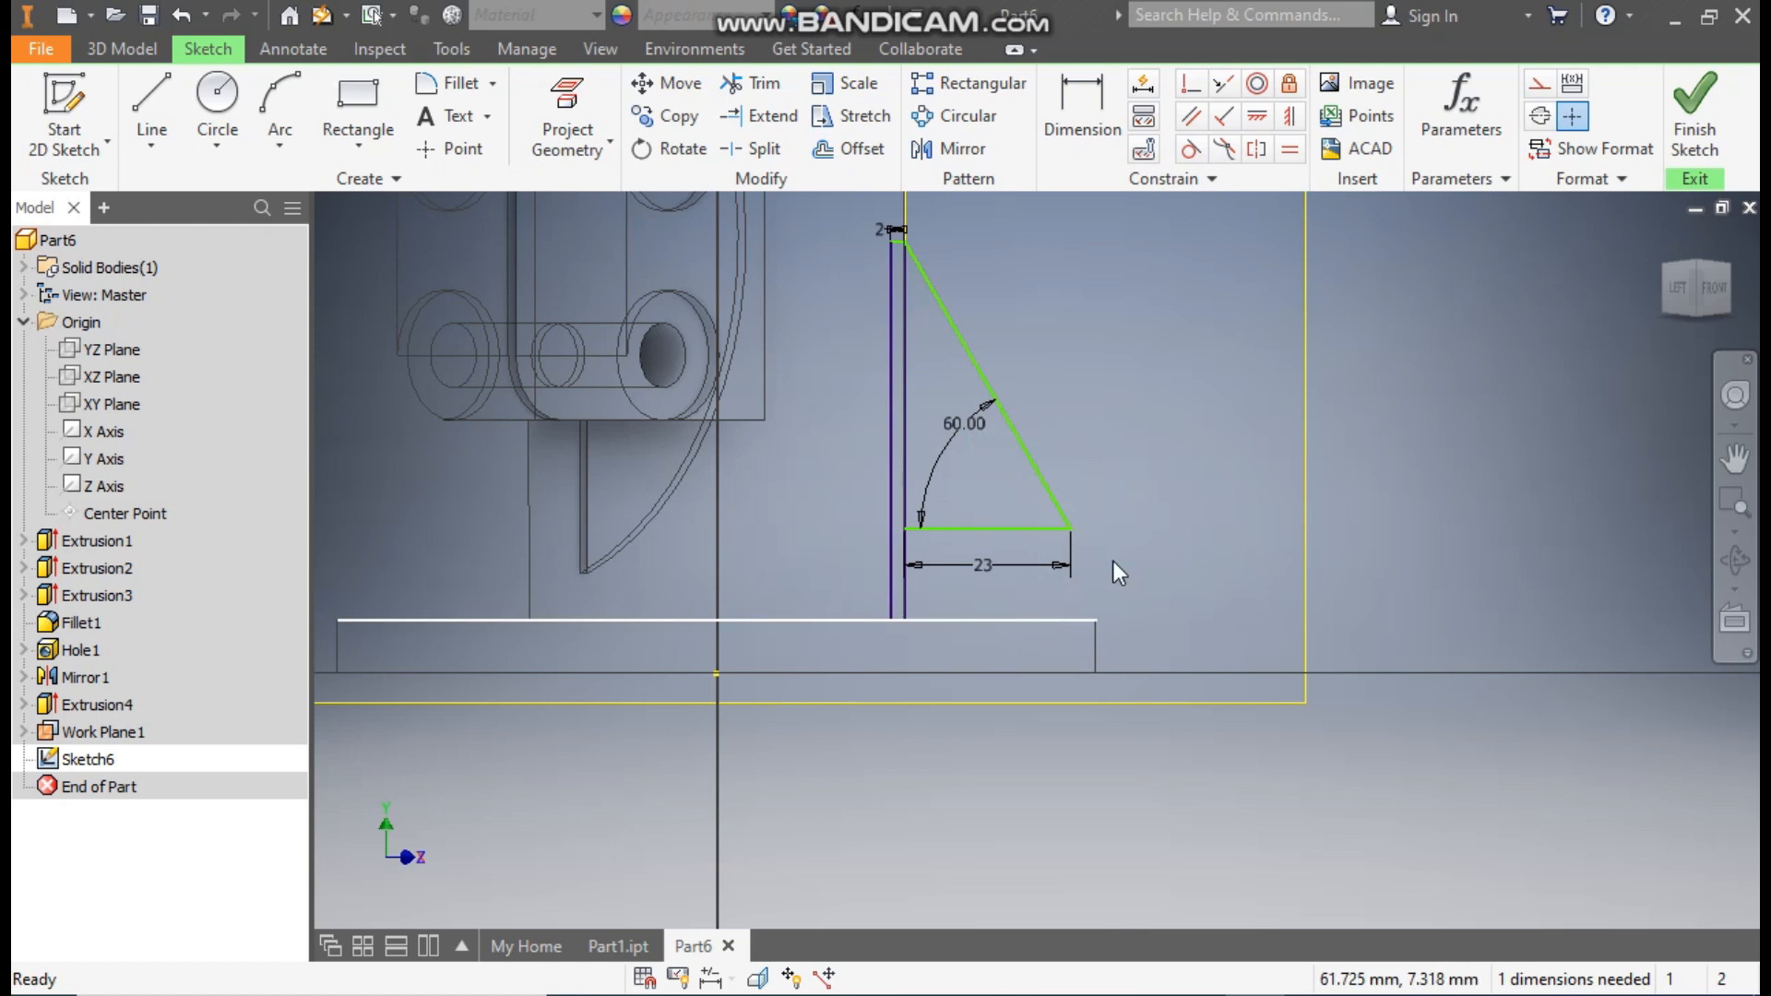
left_click(1191, 84)
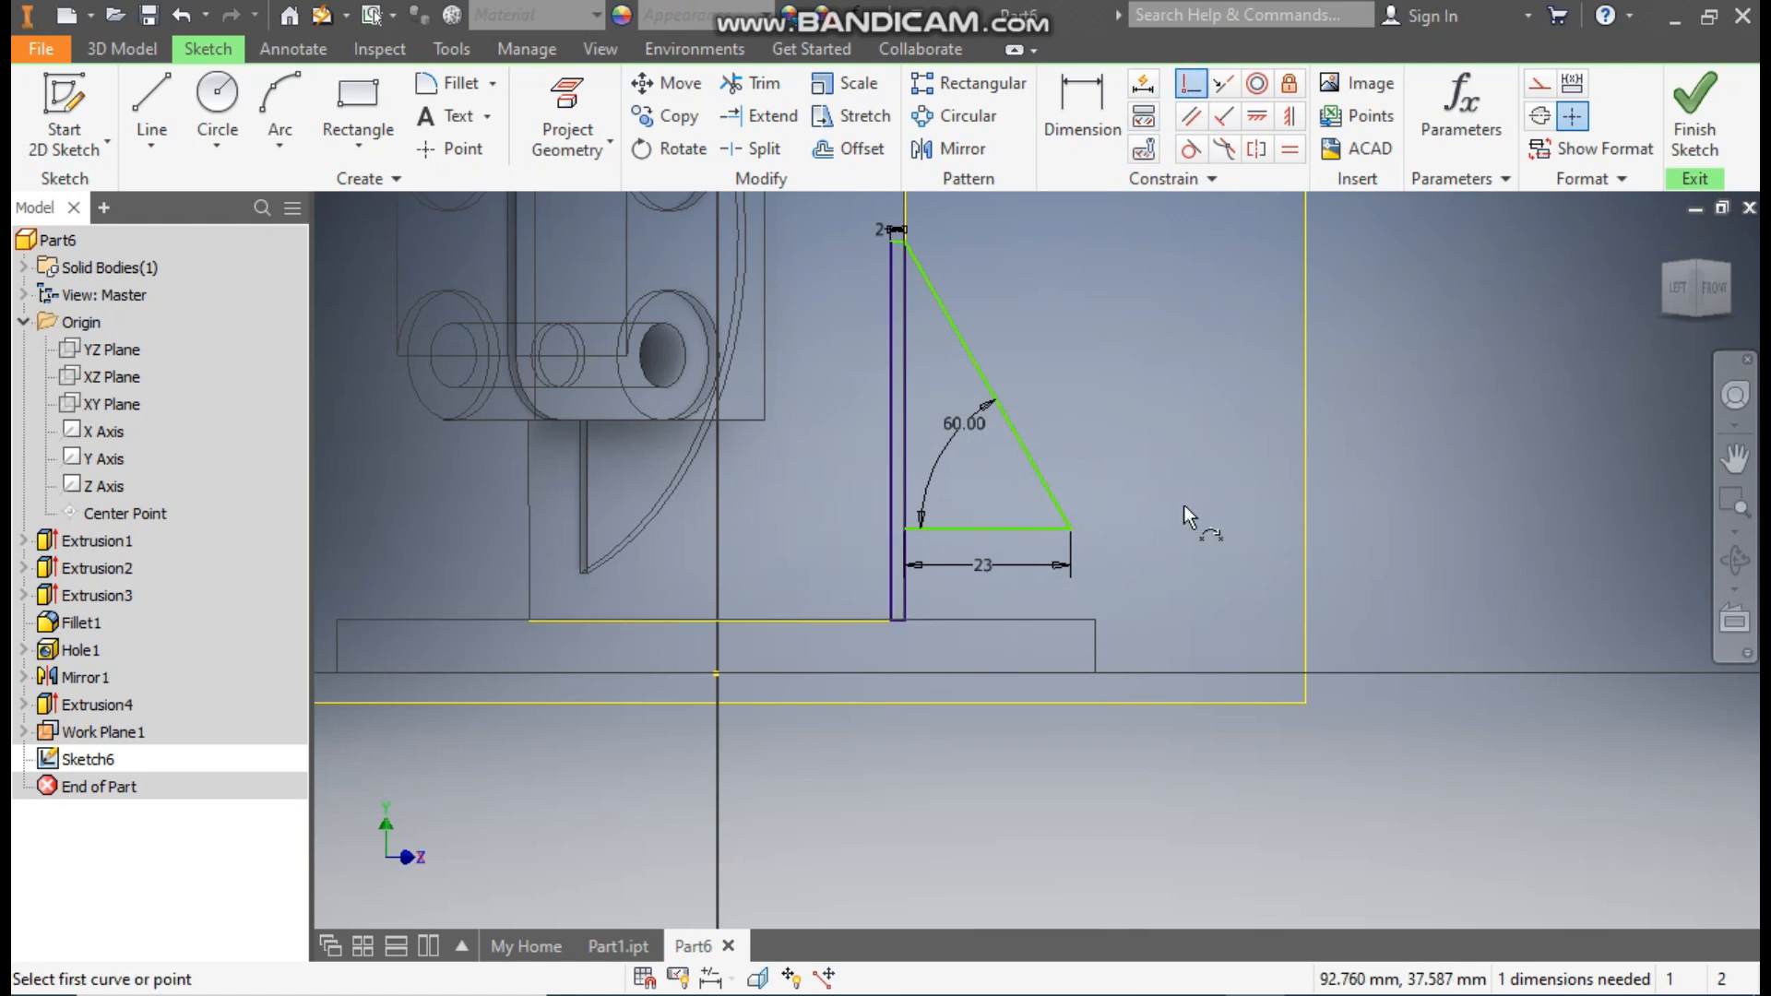
left_click(1041, 621)
left_click(1071, 532)
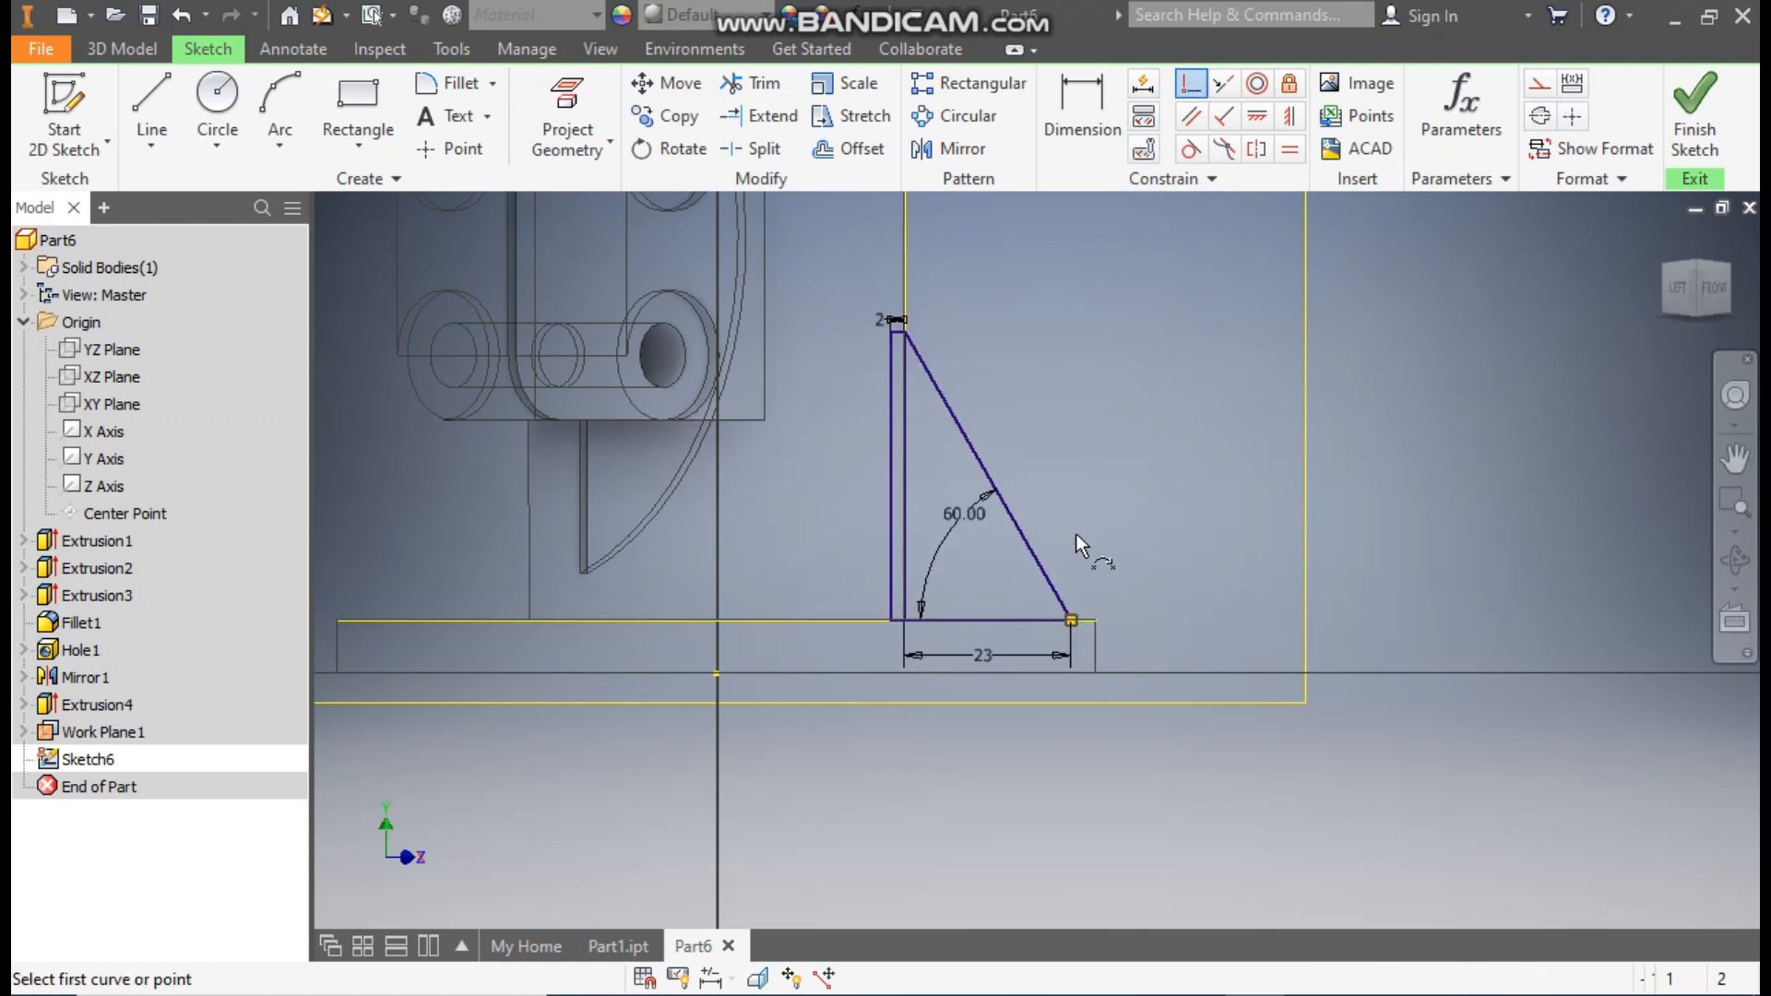
key("Escape")
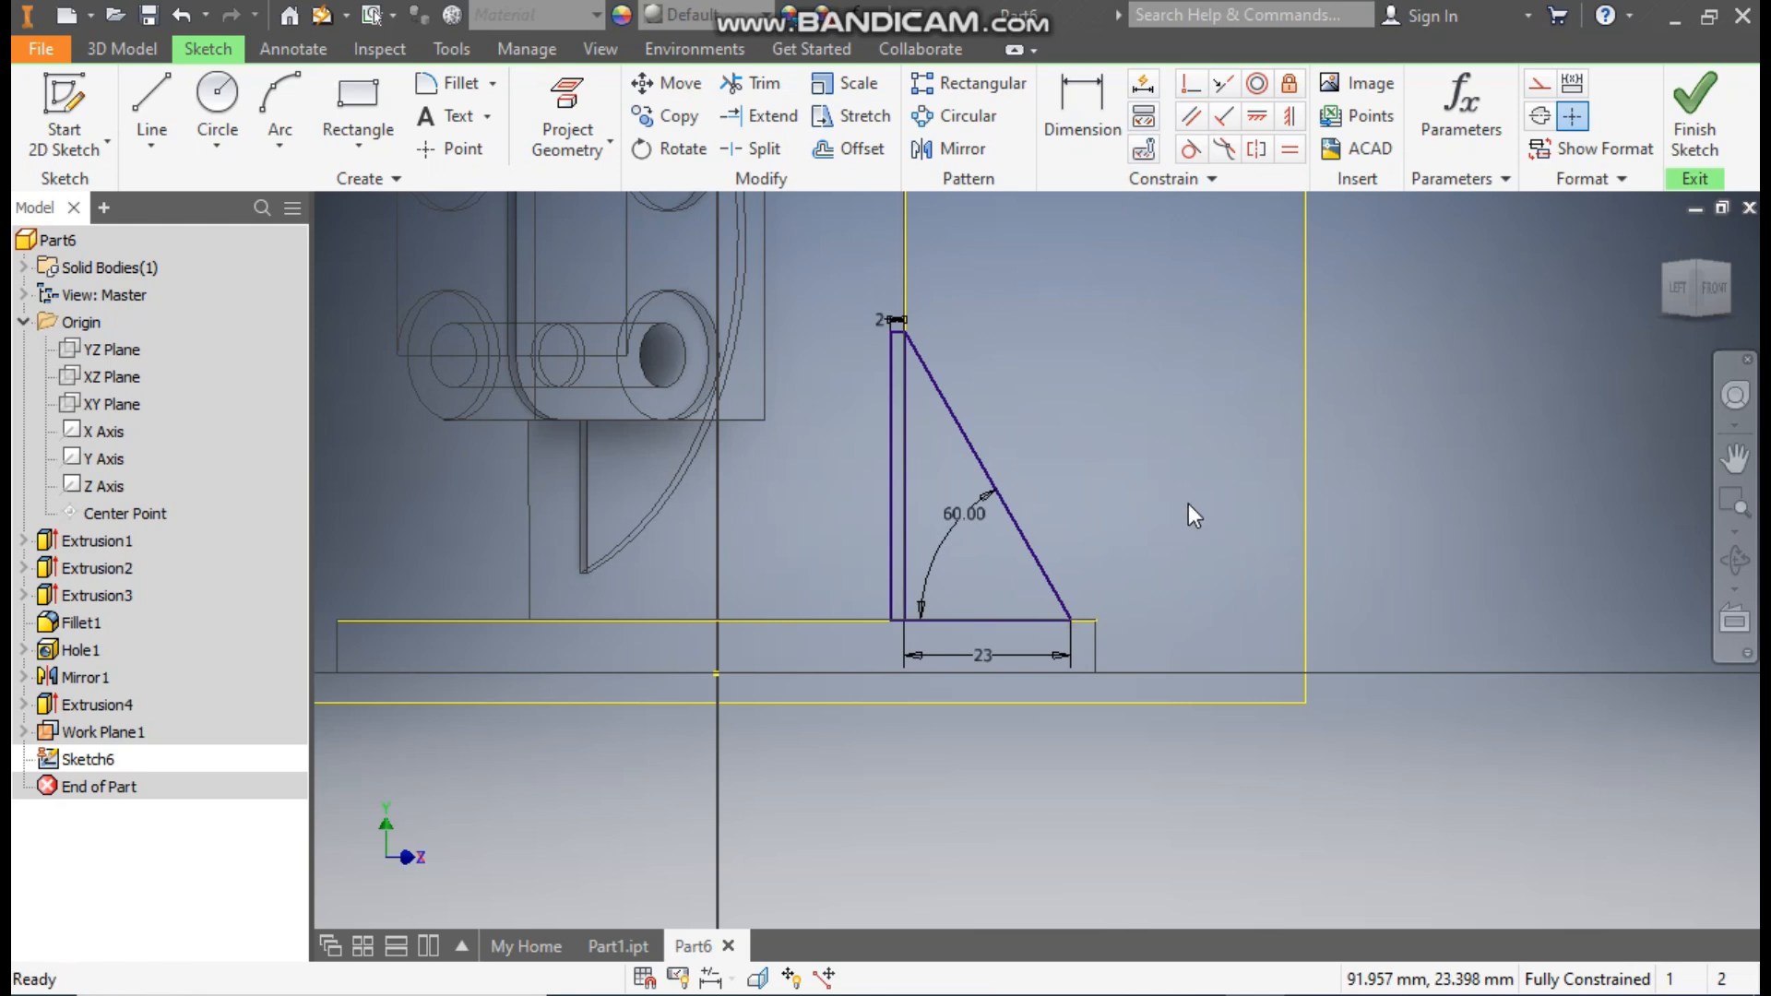
left_click(1694, 111)
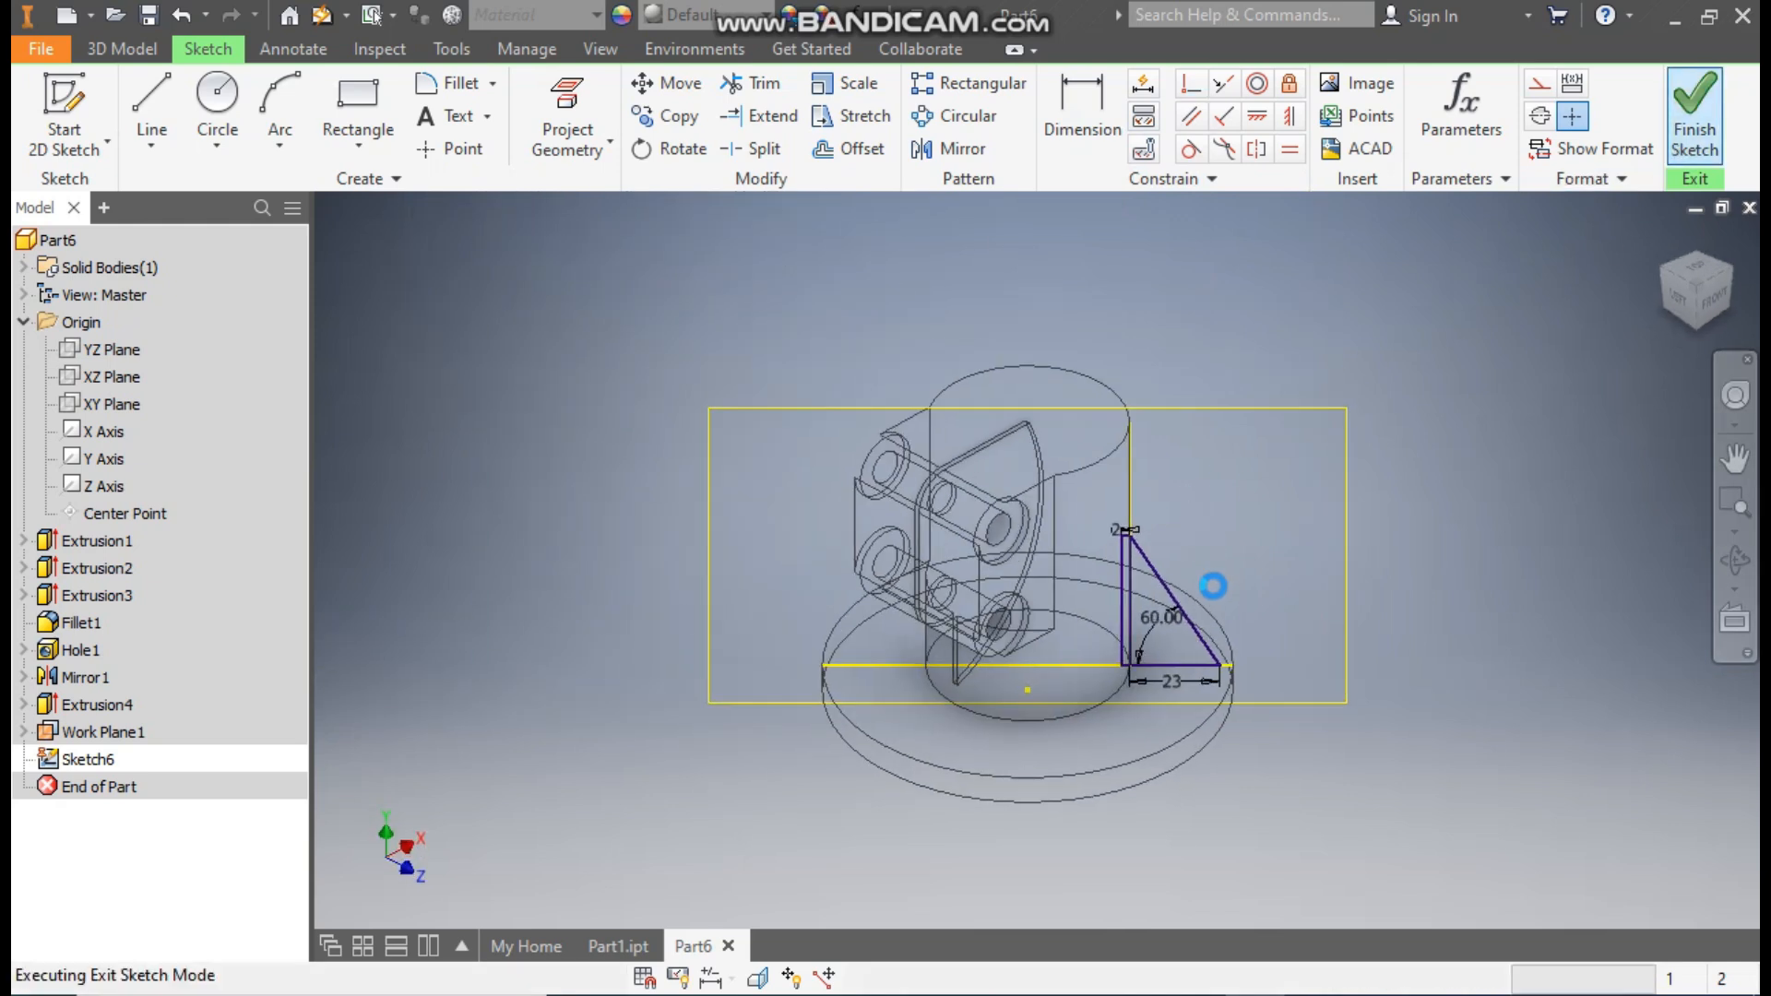
scroll(1210, 706, "up", 3)
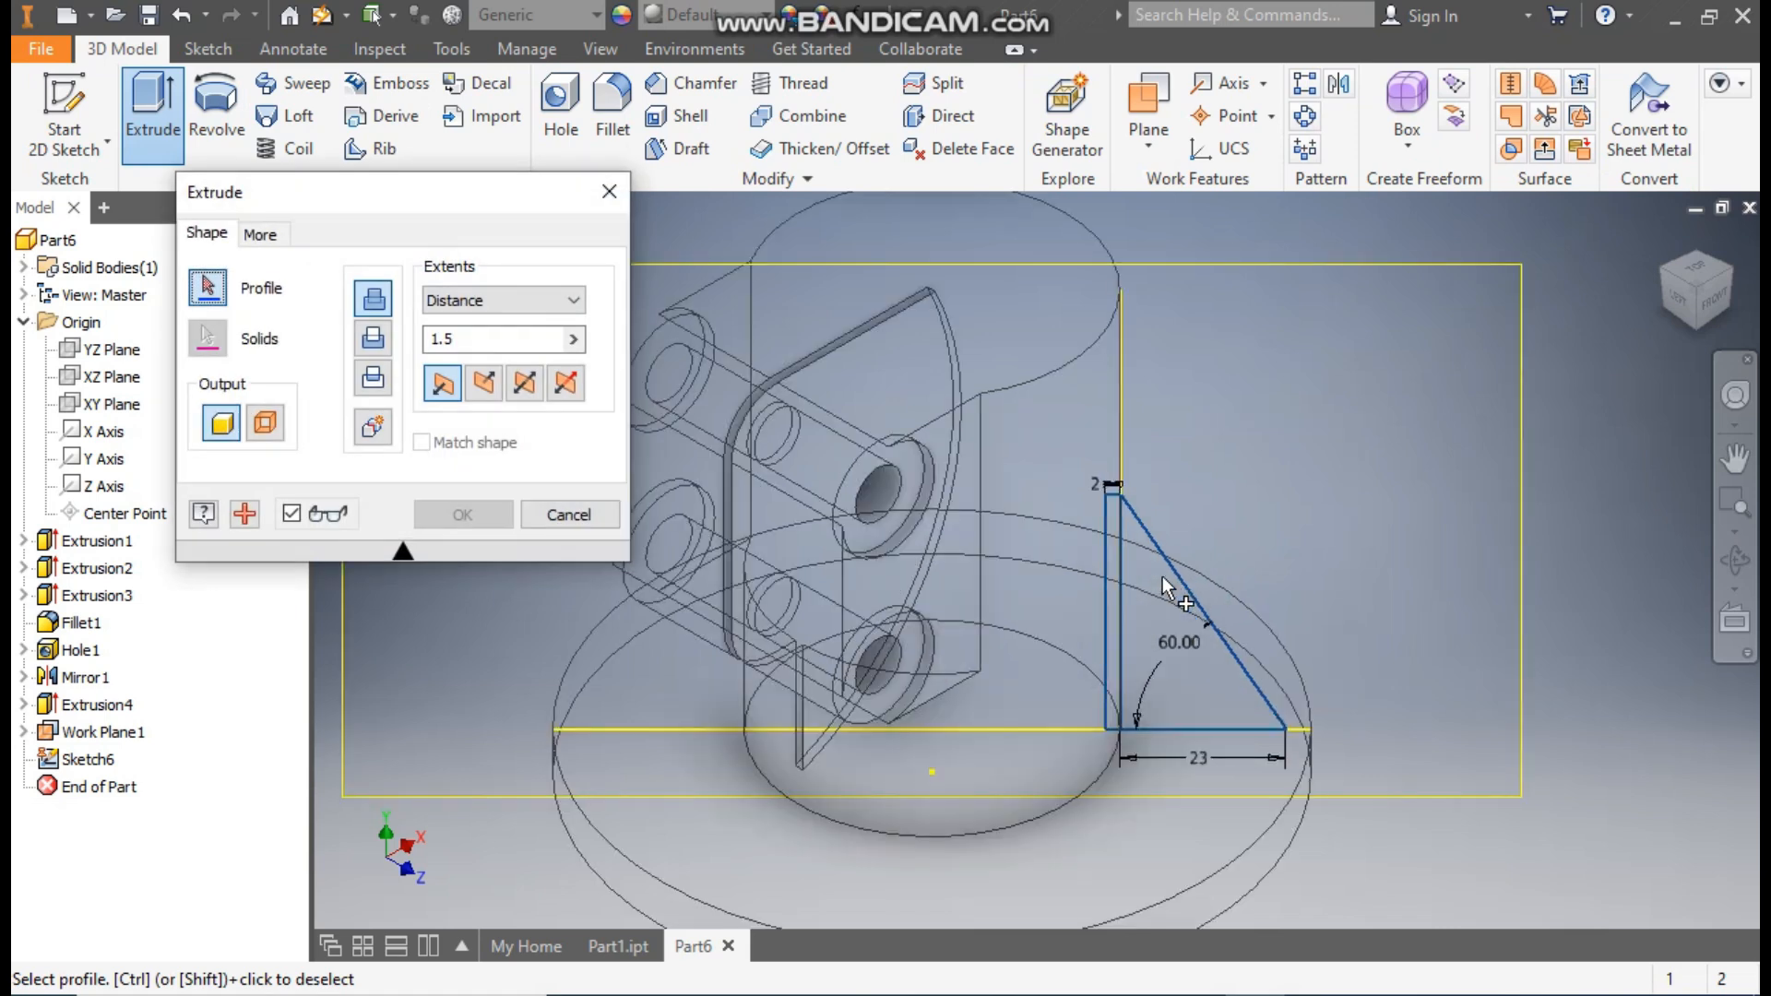
- Set up a joining extrusion of the triangle and narrow rectangle profiles, 4 mm thick and symmetric about the sketch plane
left_click(1111, 544)
scroll(1225, 569, "up", 3)
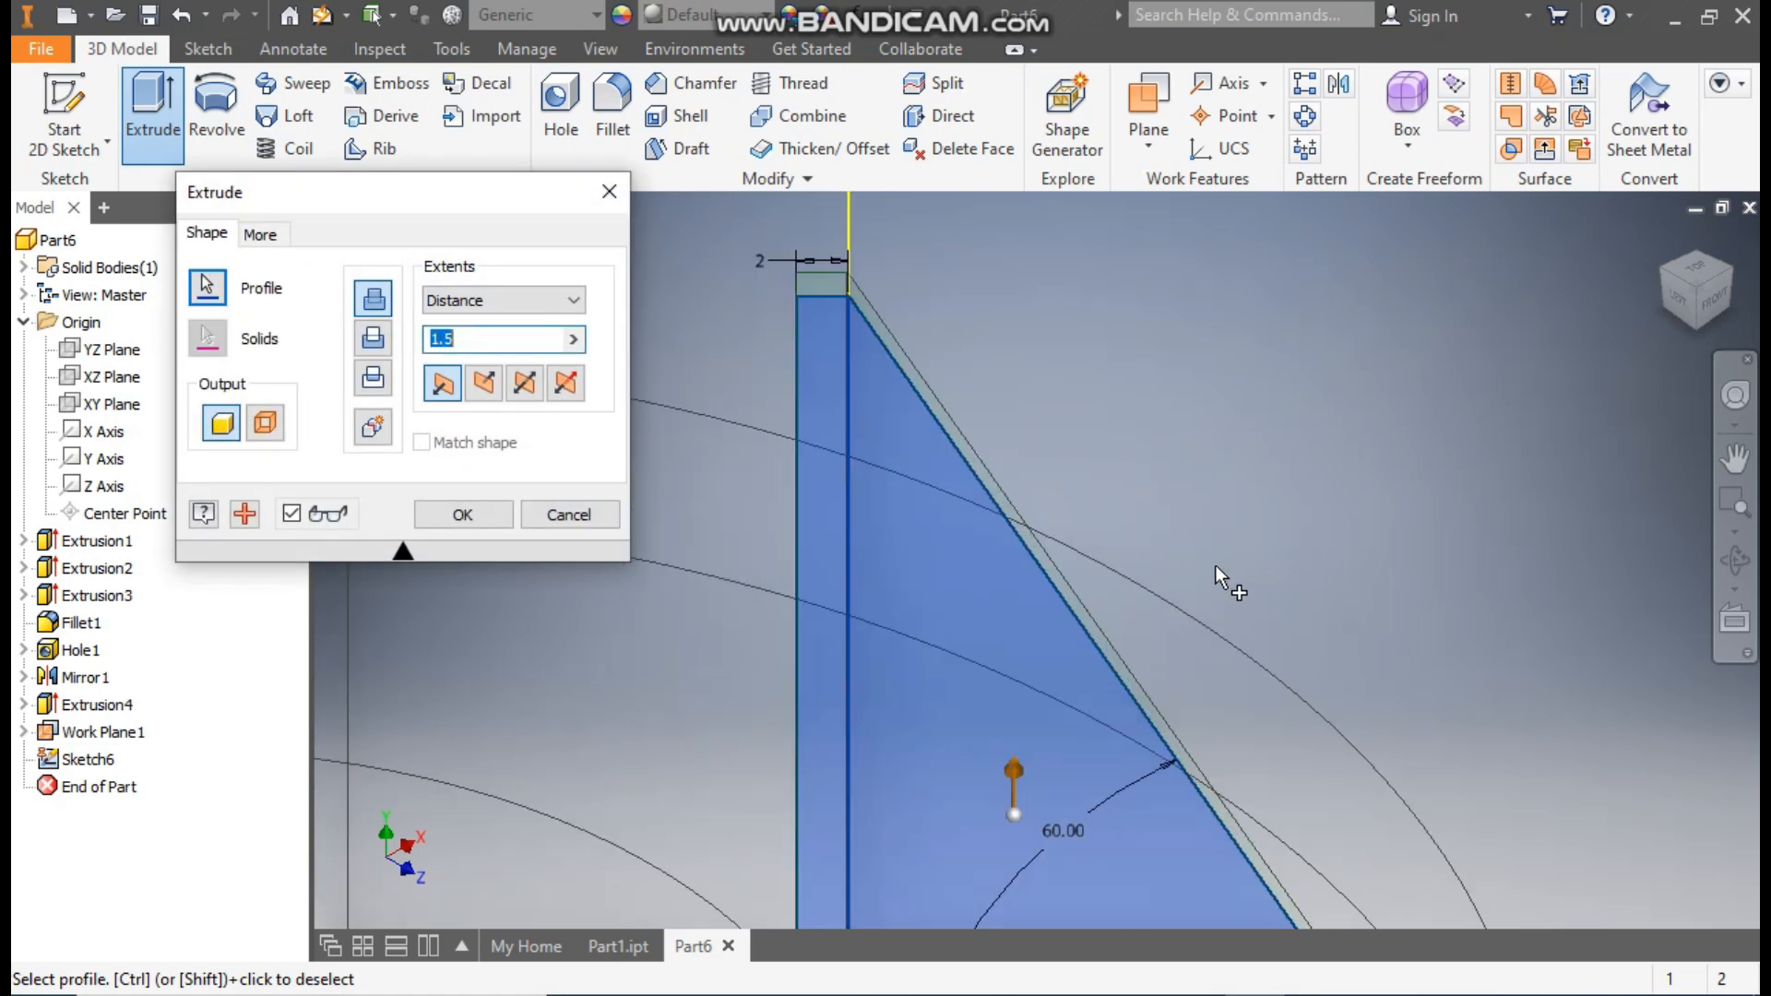
scroll(1230, 585, "down", 1)
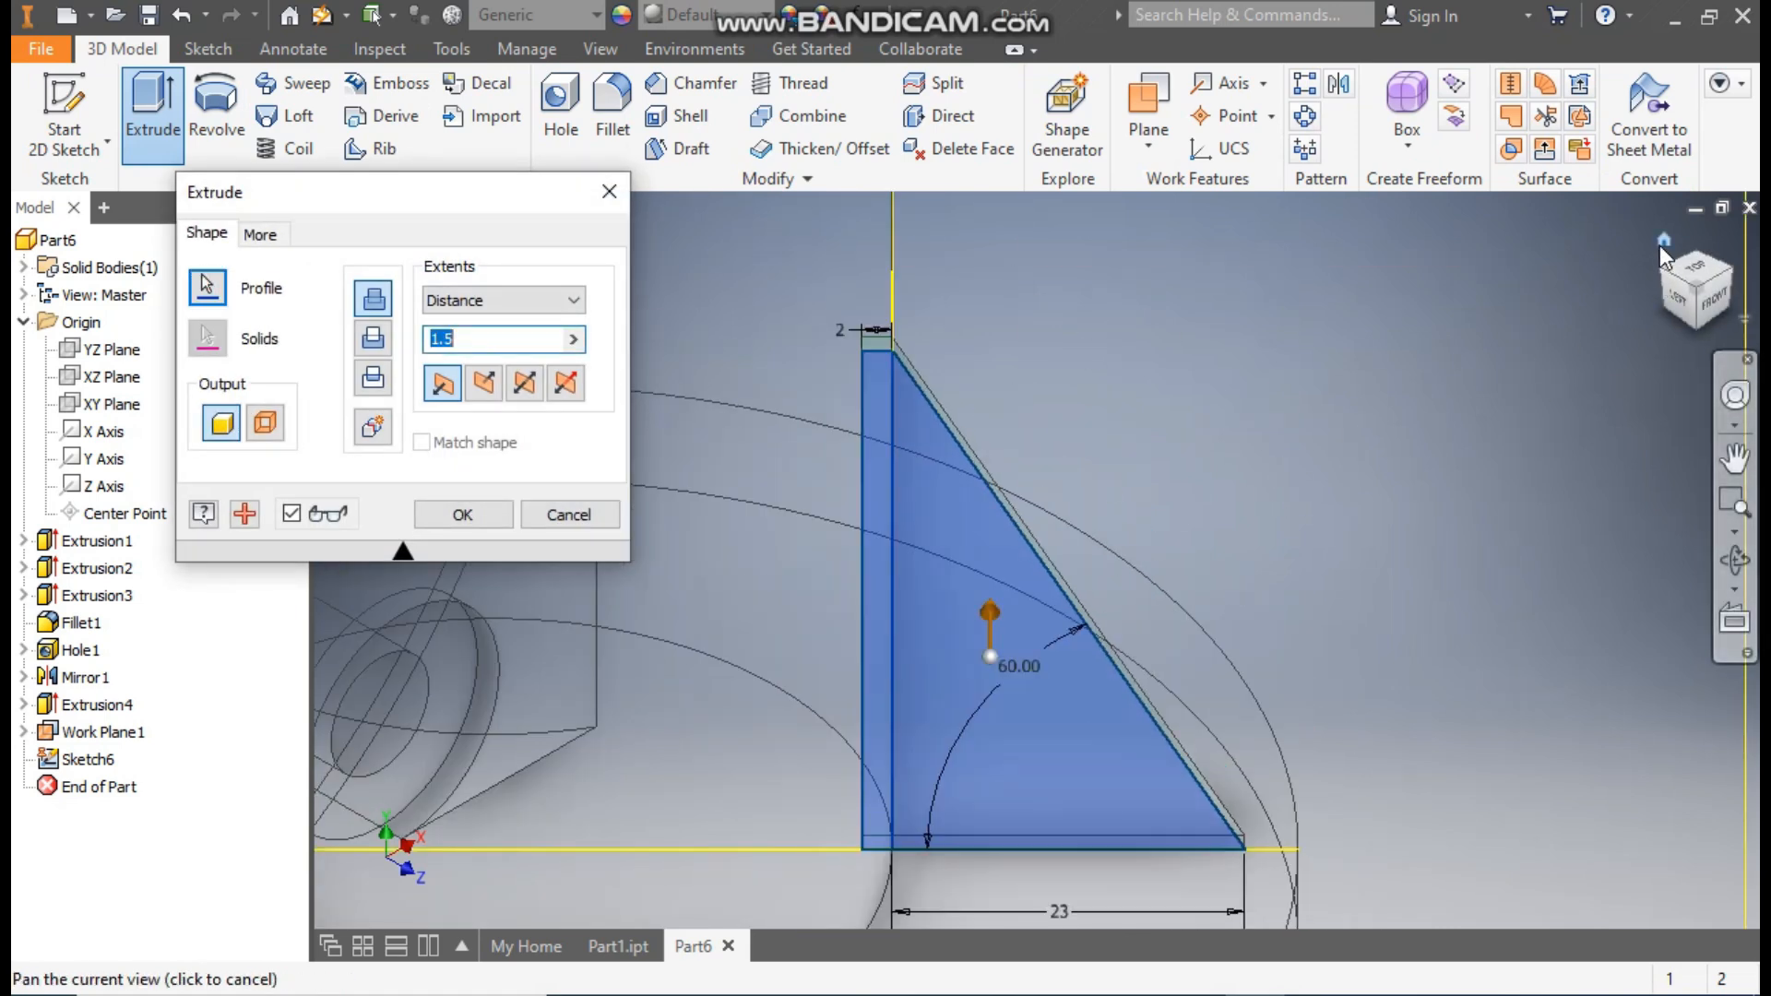
left_click(1658, 281)
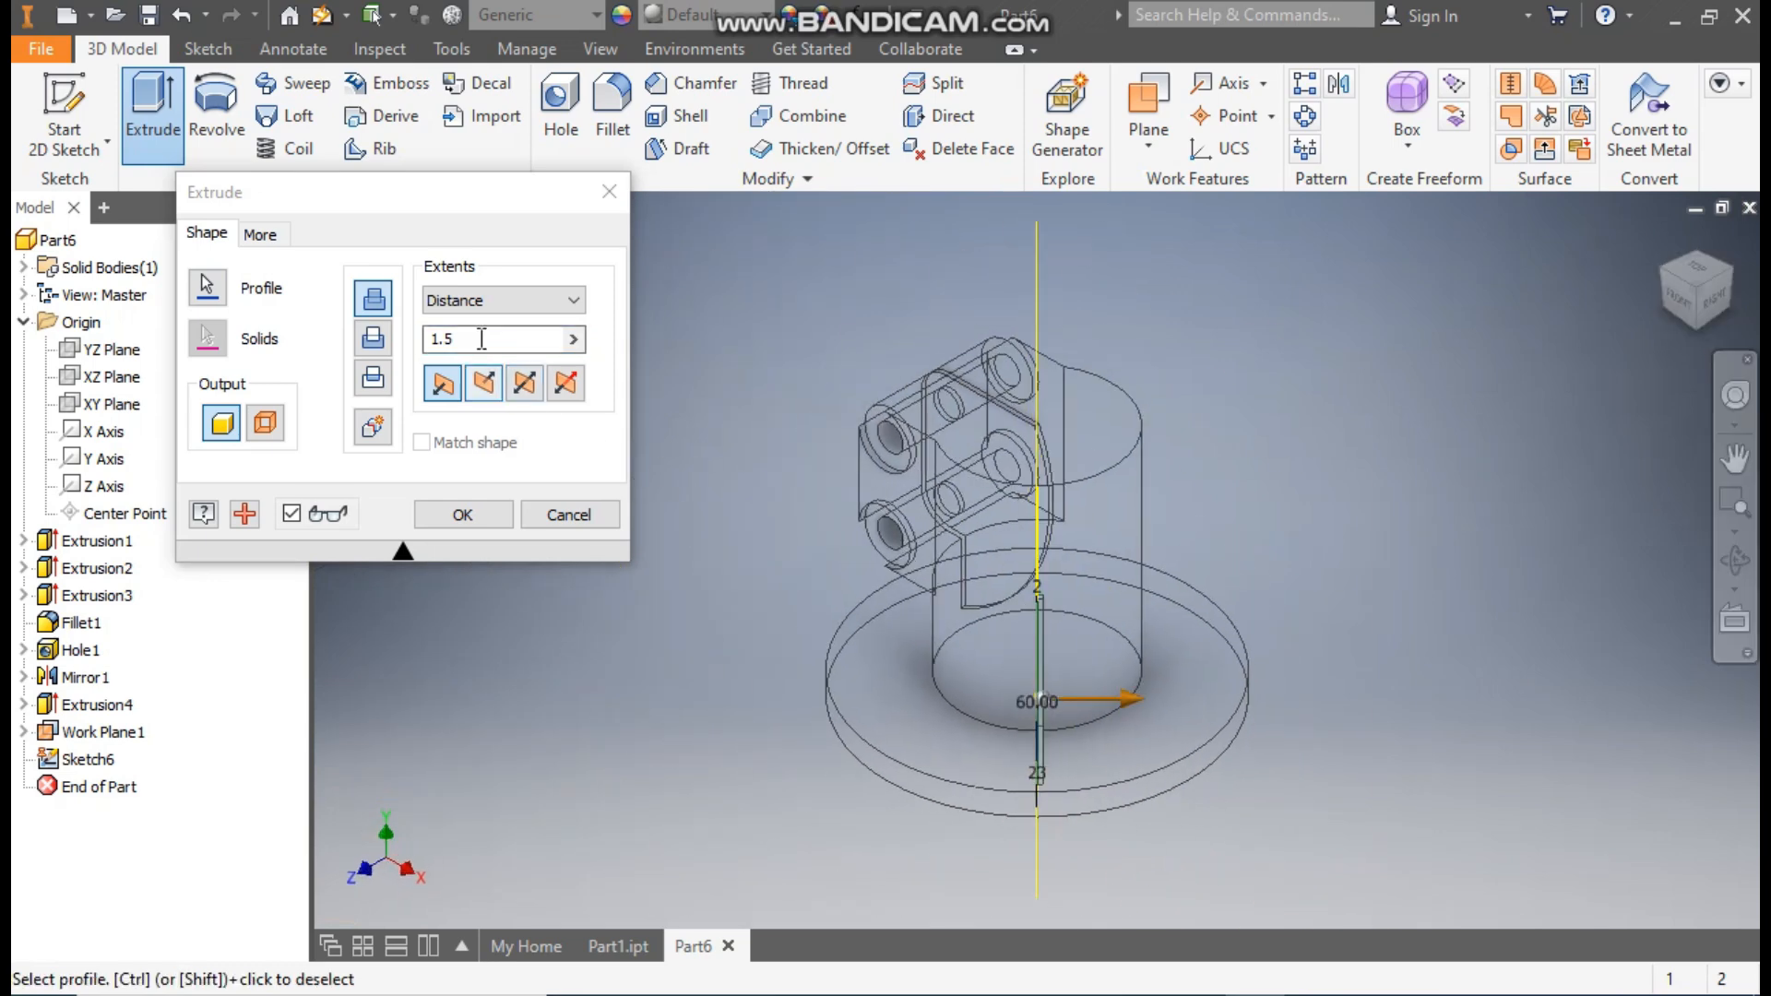
type("4")
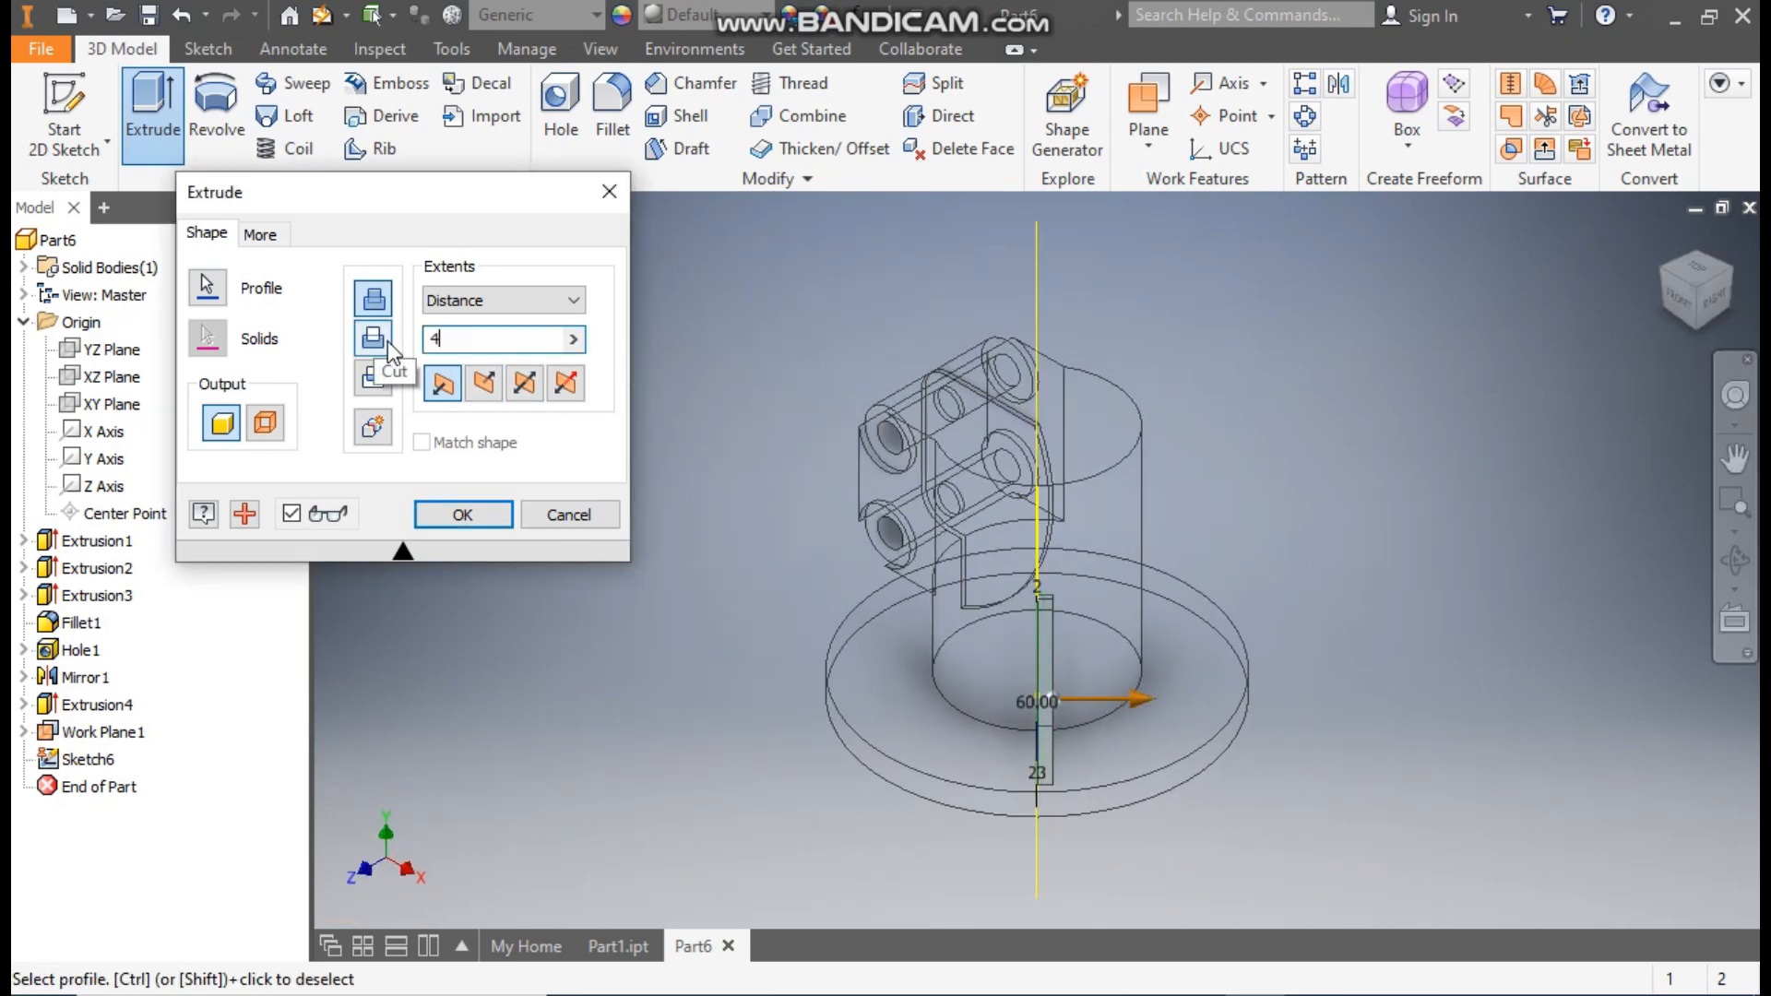
left_click(525, 387)
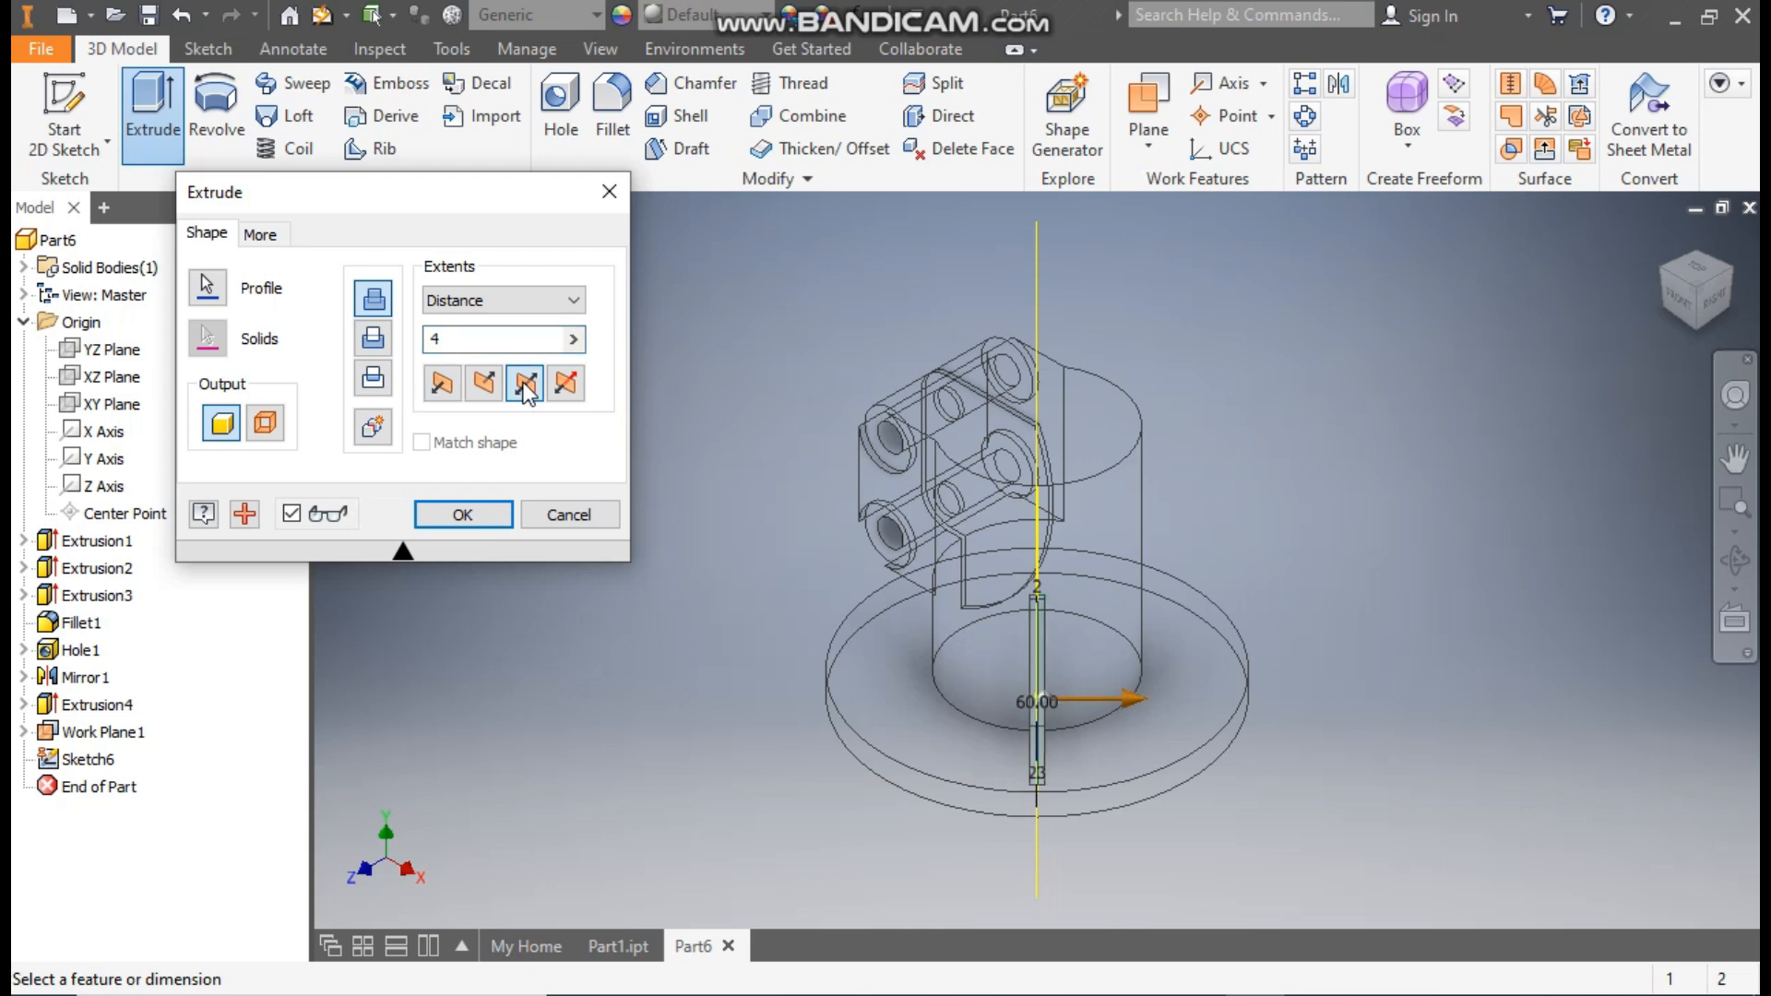
- Change the model's visual style to Shaded with Edges
left_click(601, 47)
left_click(318, 135)
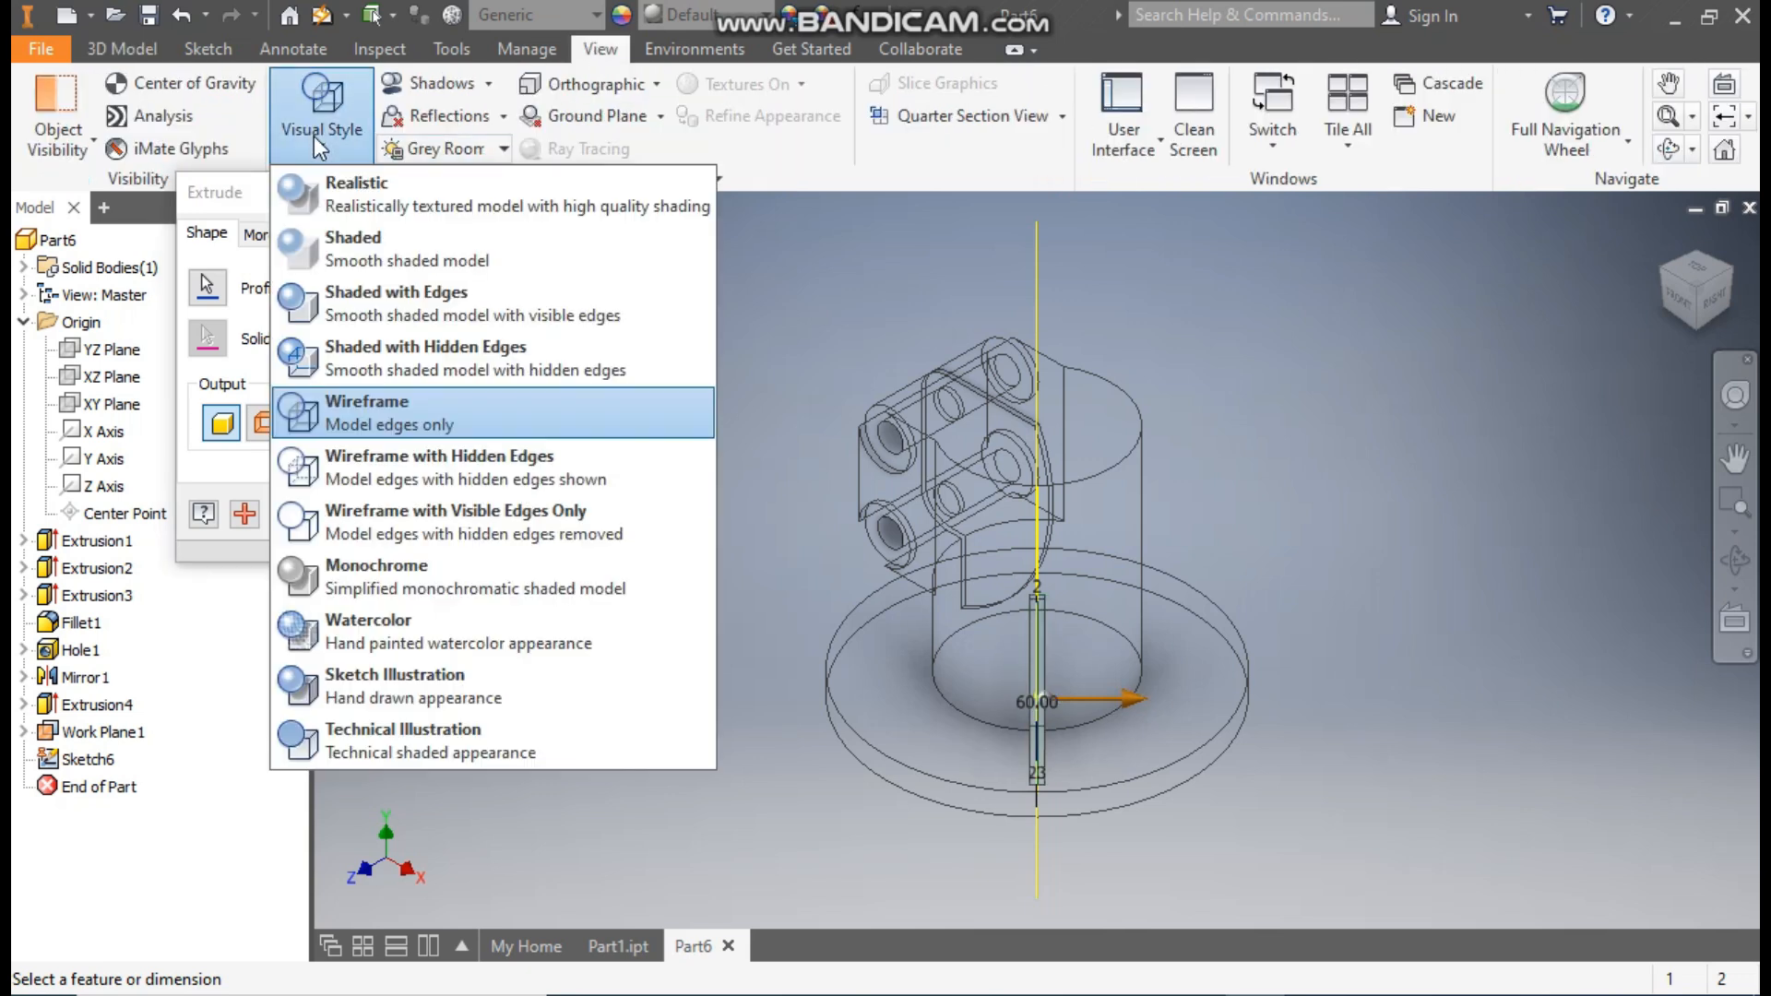
left_click(374, 295)
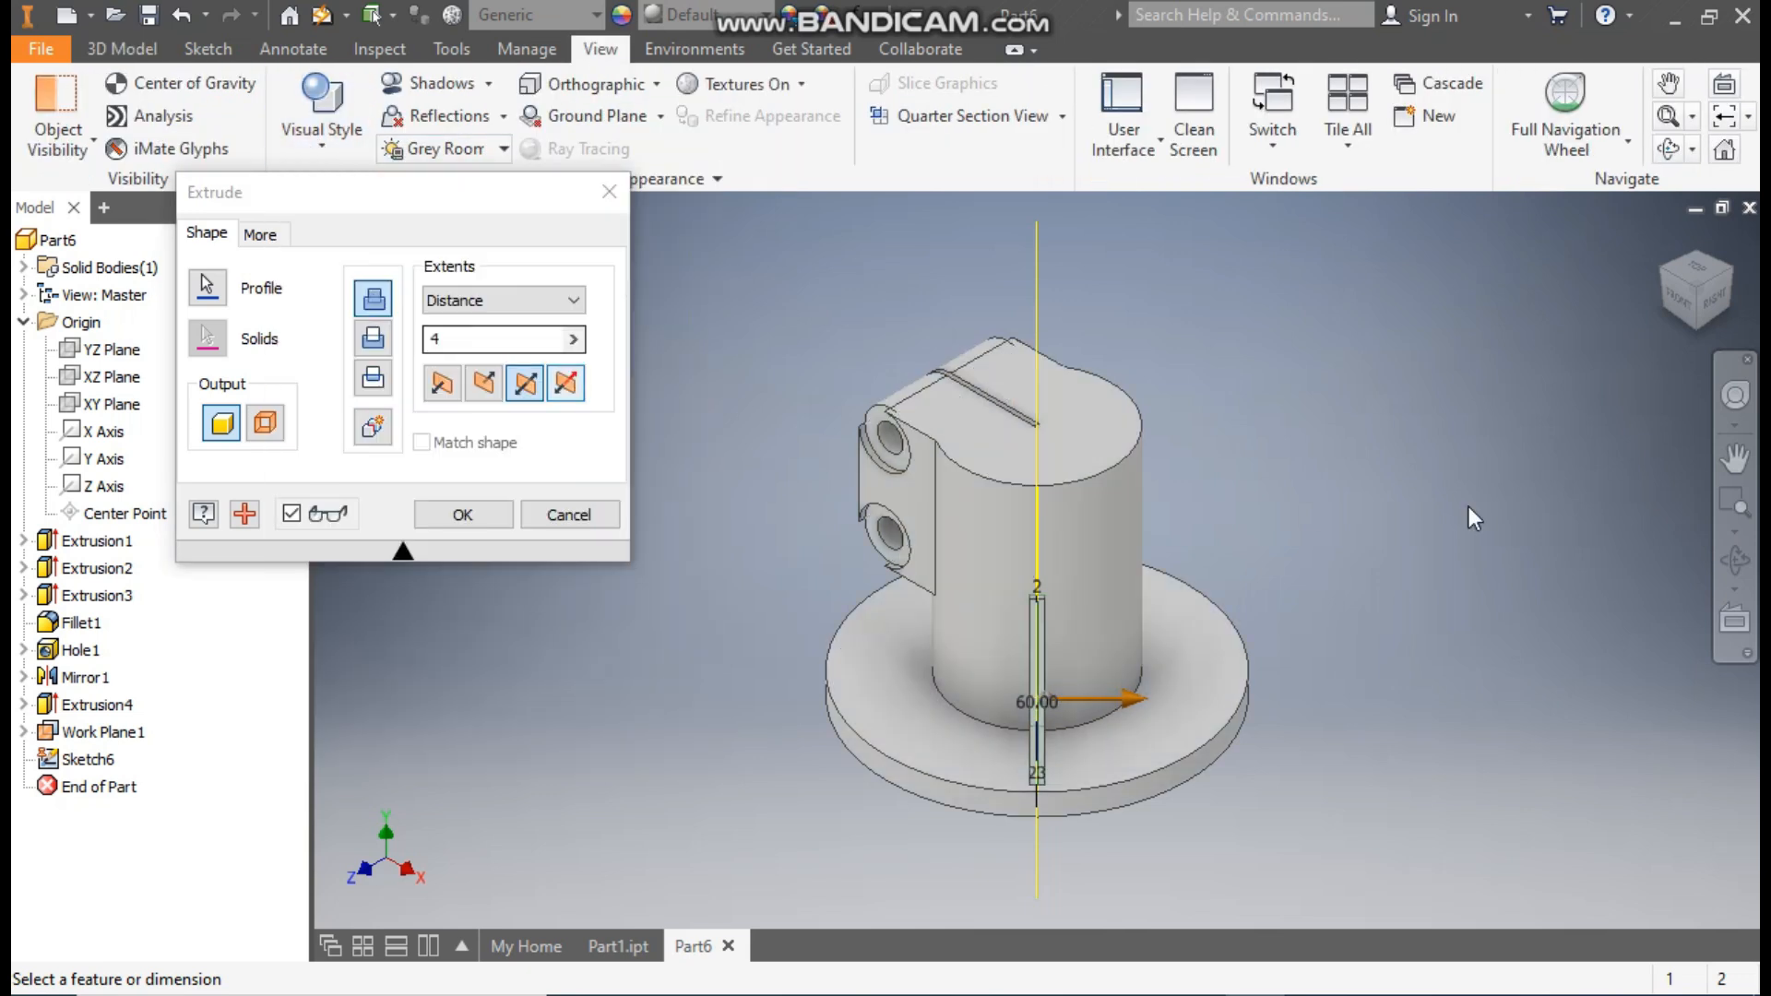
- Inspect the rib preview where it meets the cylinder and complete the extrusion
left_click(1651, 288)
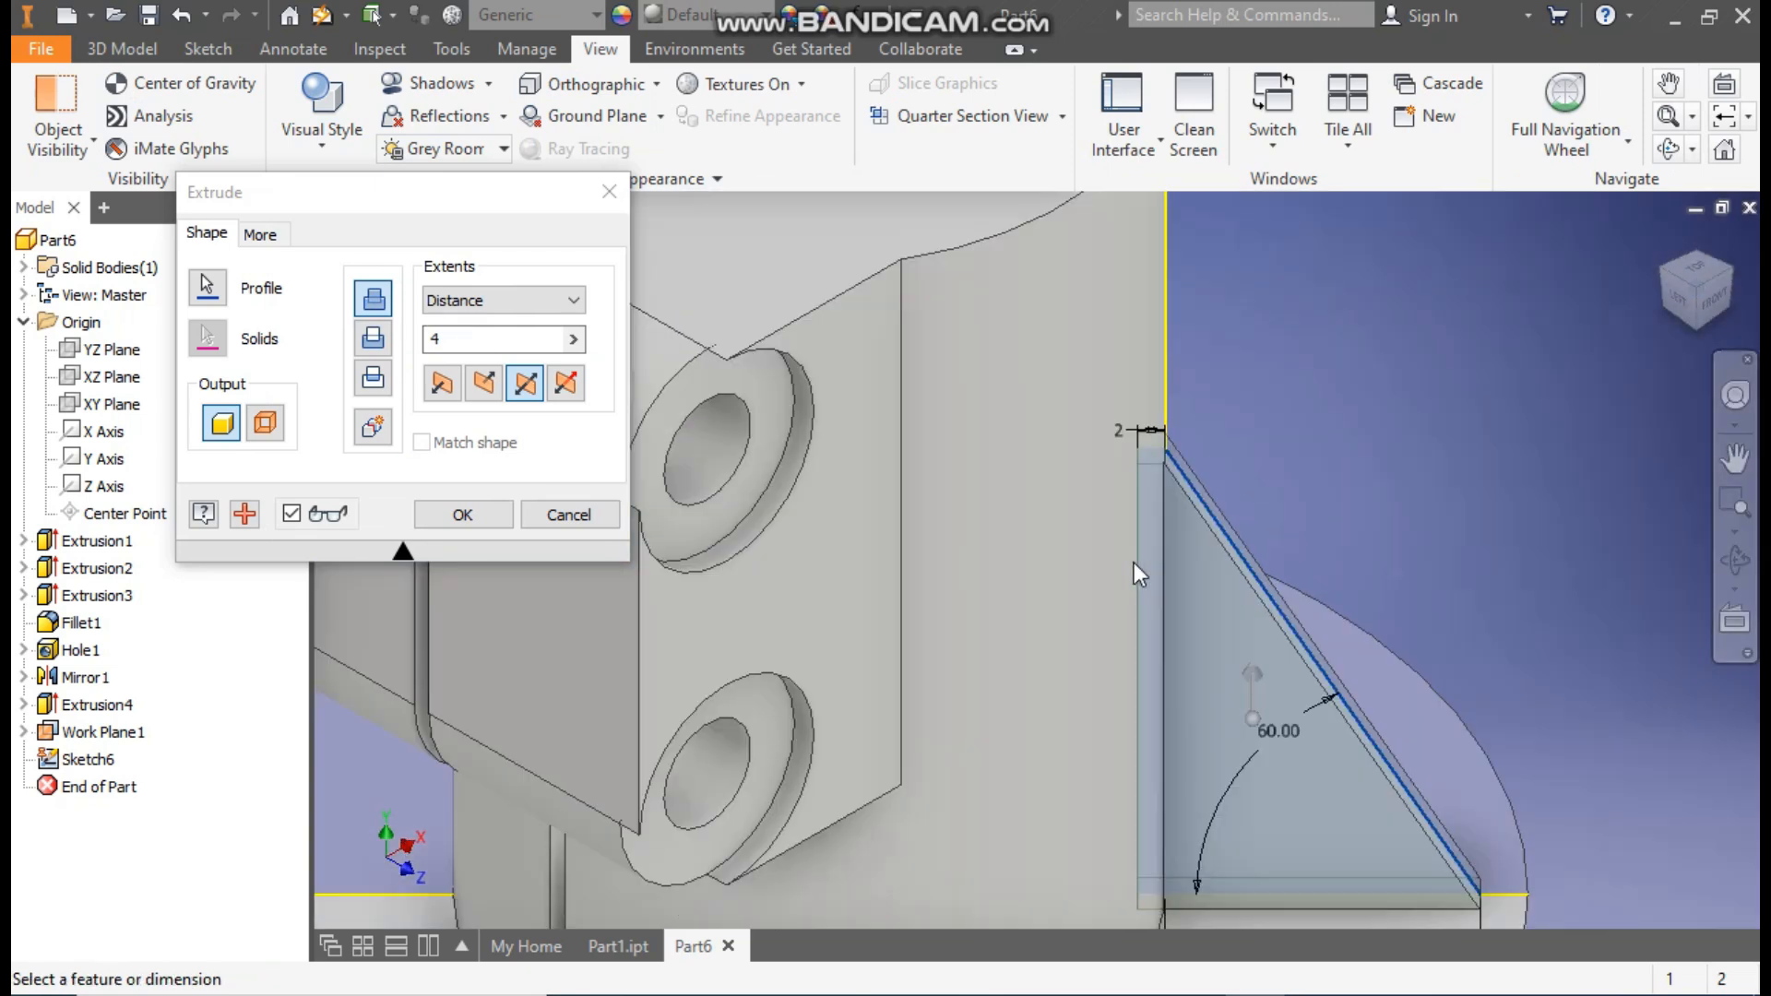
scroll(1187, 456, "down", 3)
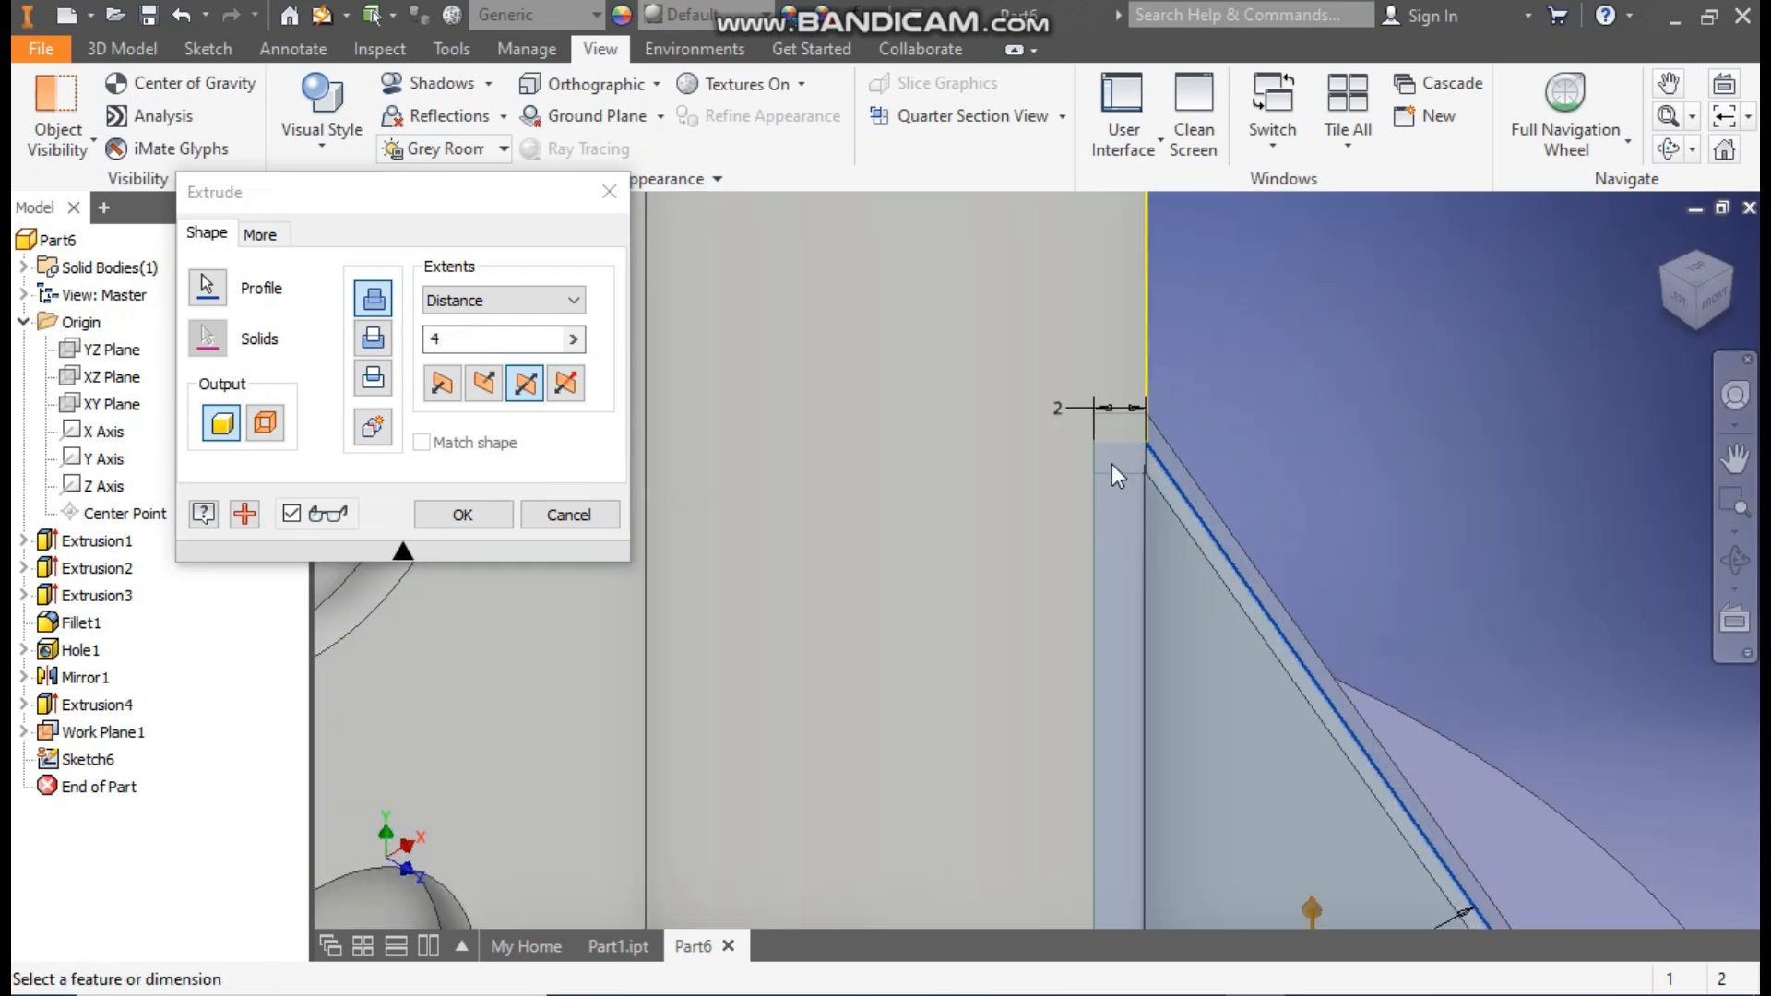
scroll(1111, 463, "up", 2)
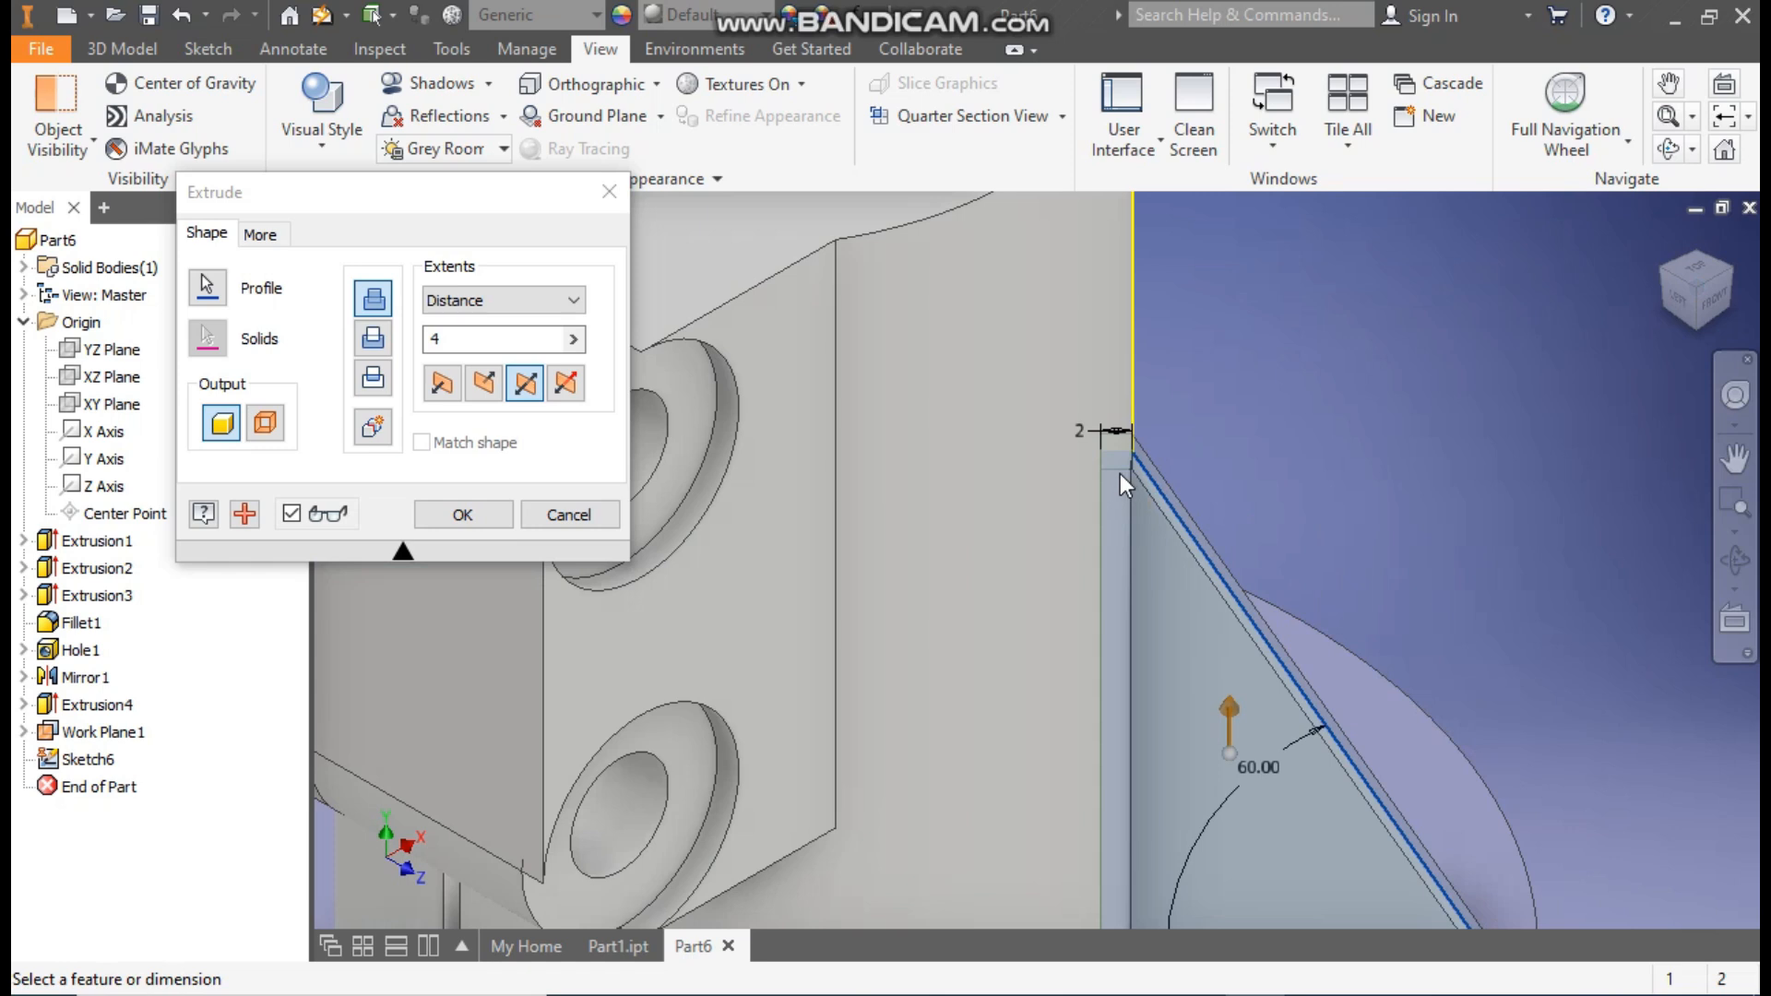
scroll(1150, 380, "up", 5)
left_click(446, 515)
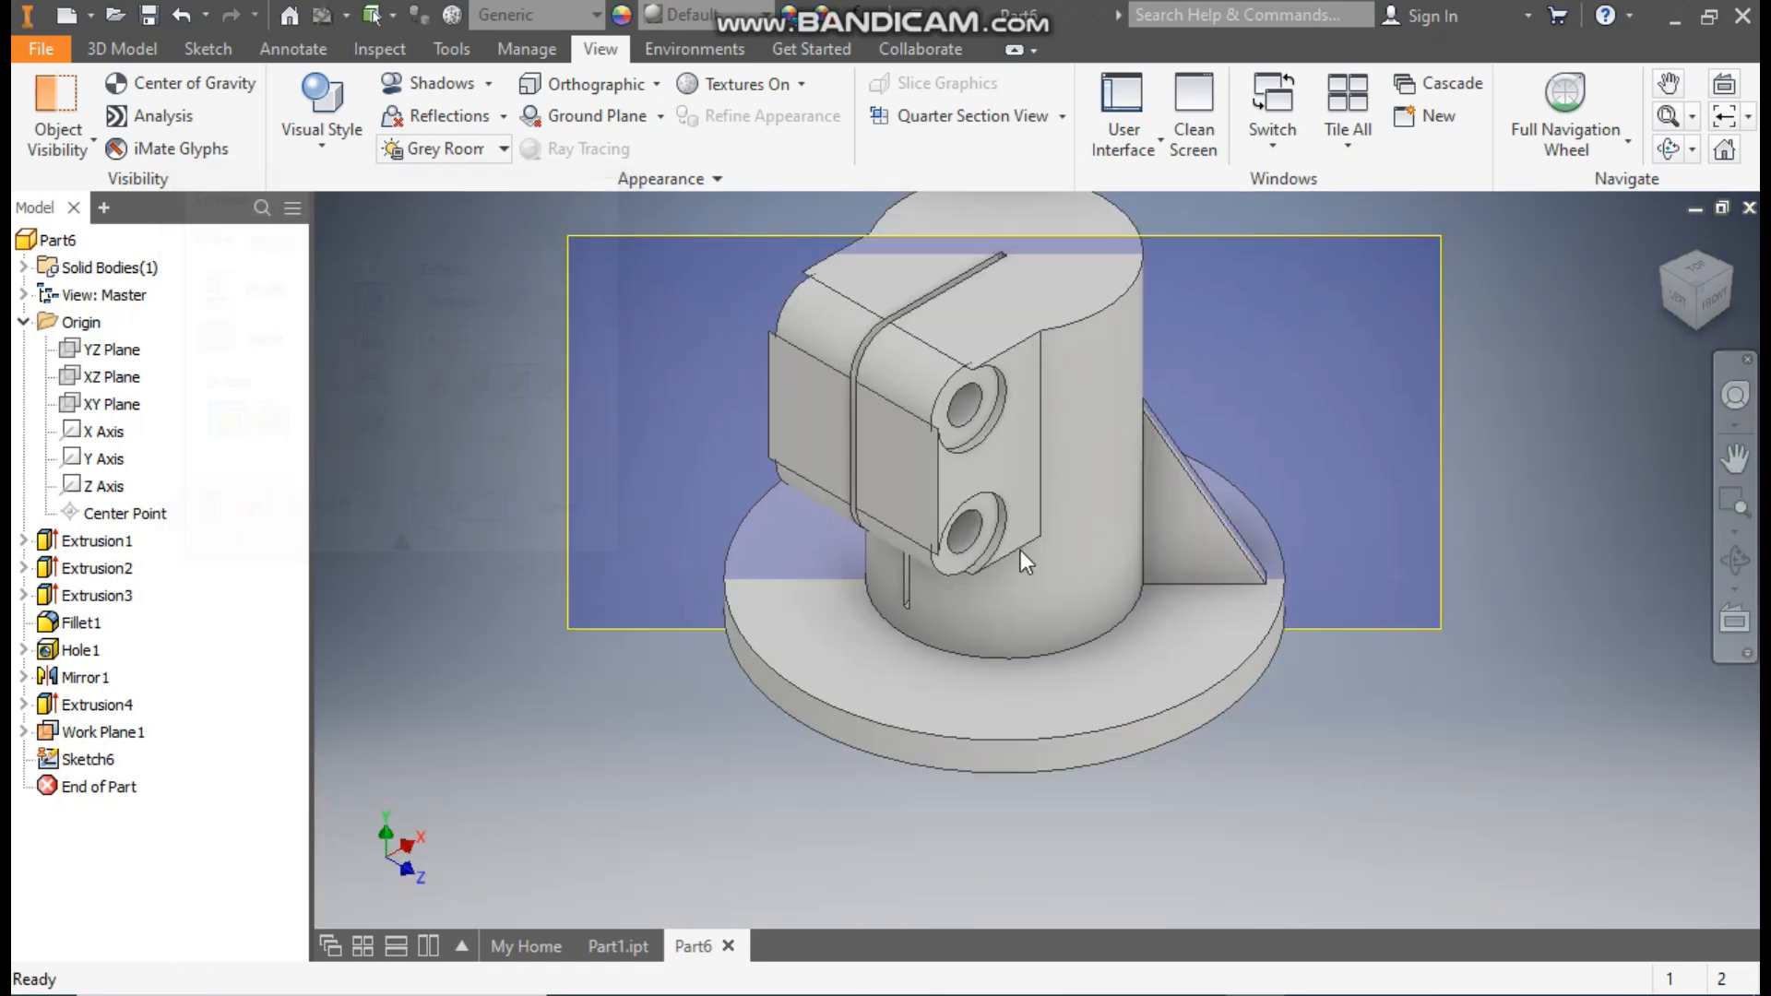
- Hide the work plane used for the rib sketch
left_click(1439, 317)
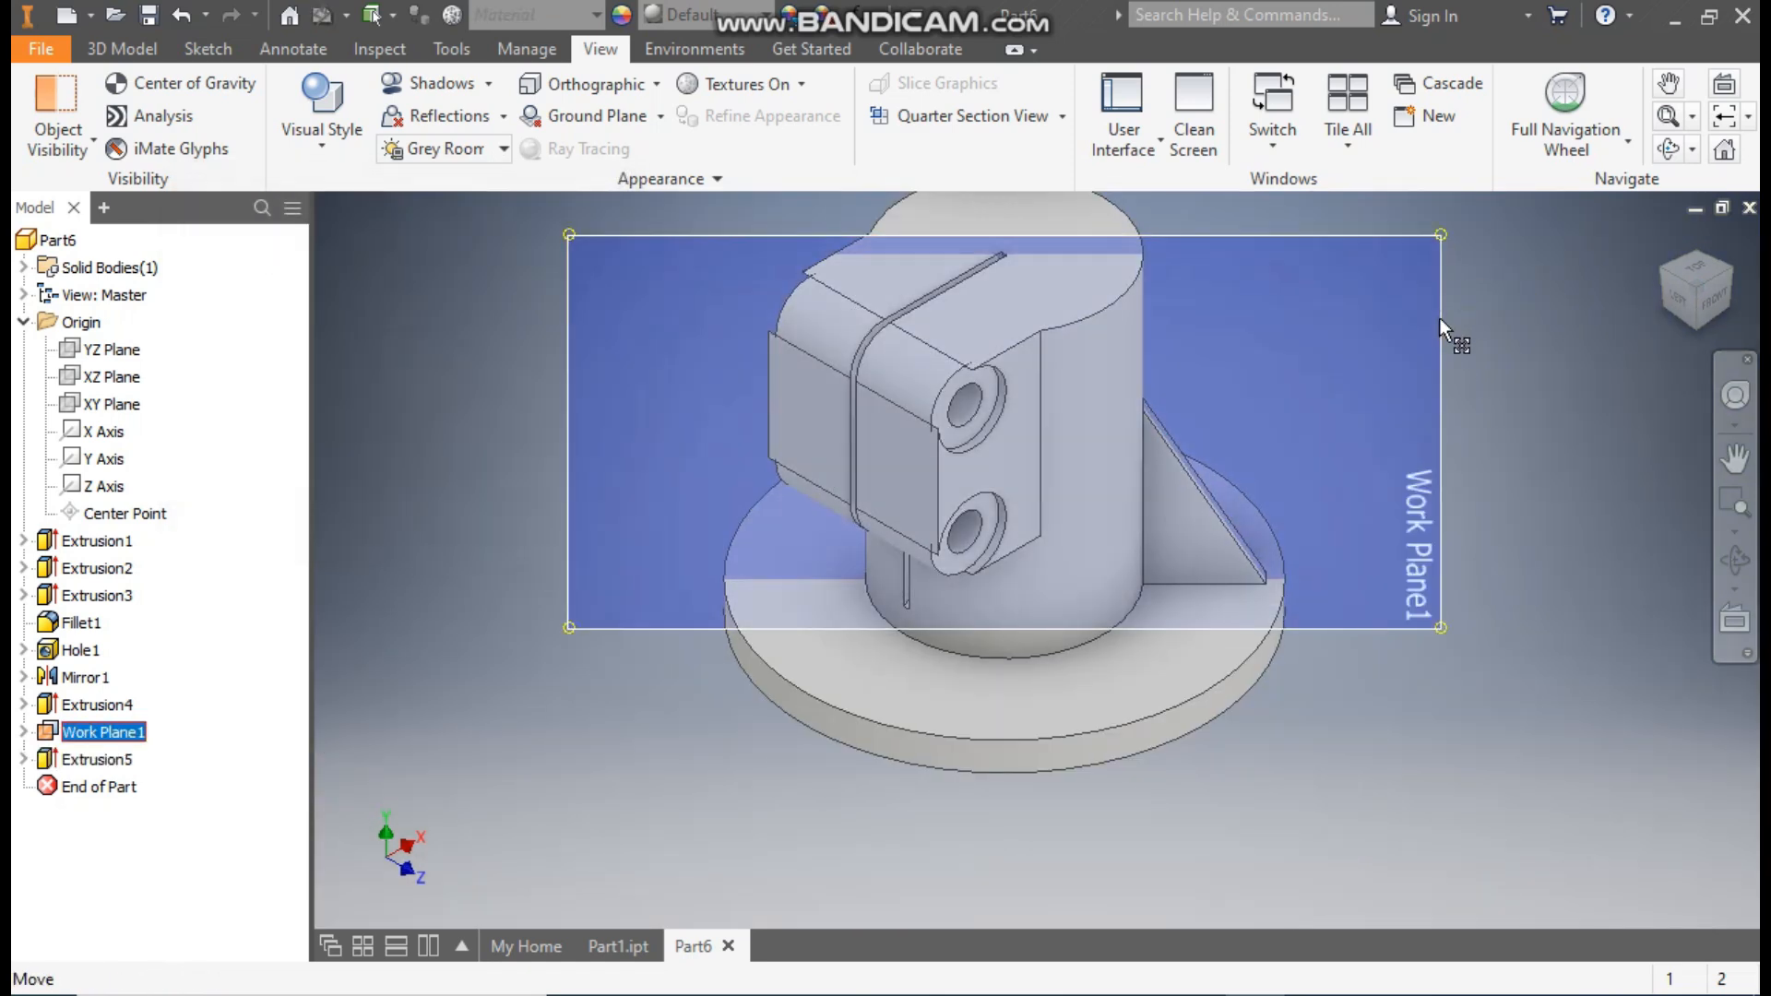
right_click(1440, 317)
left_click(1518, 331)
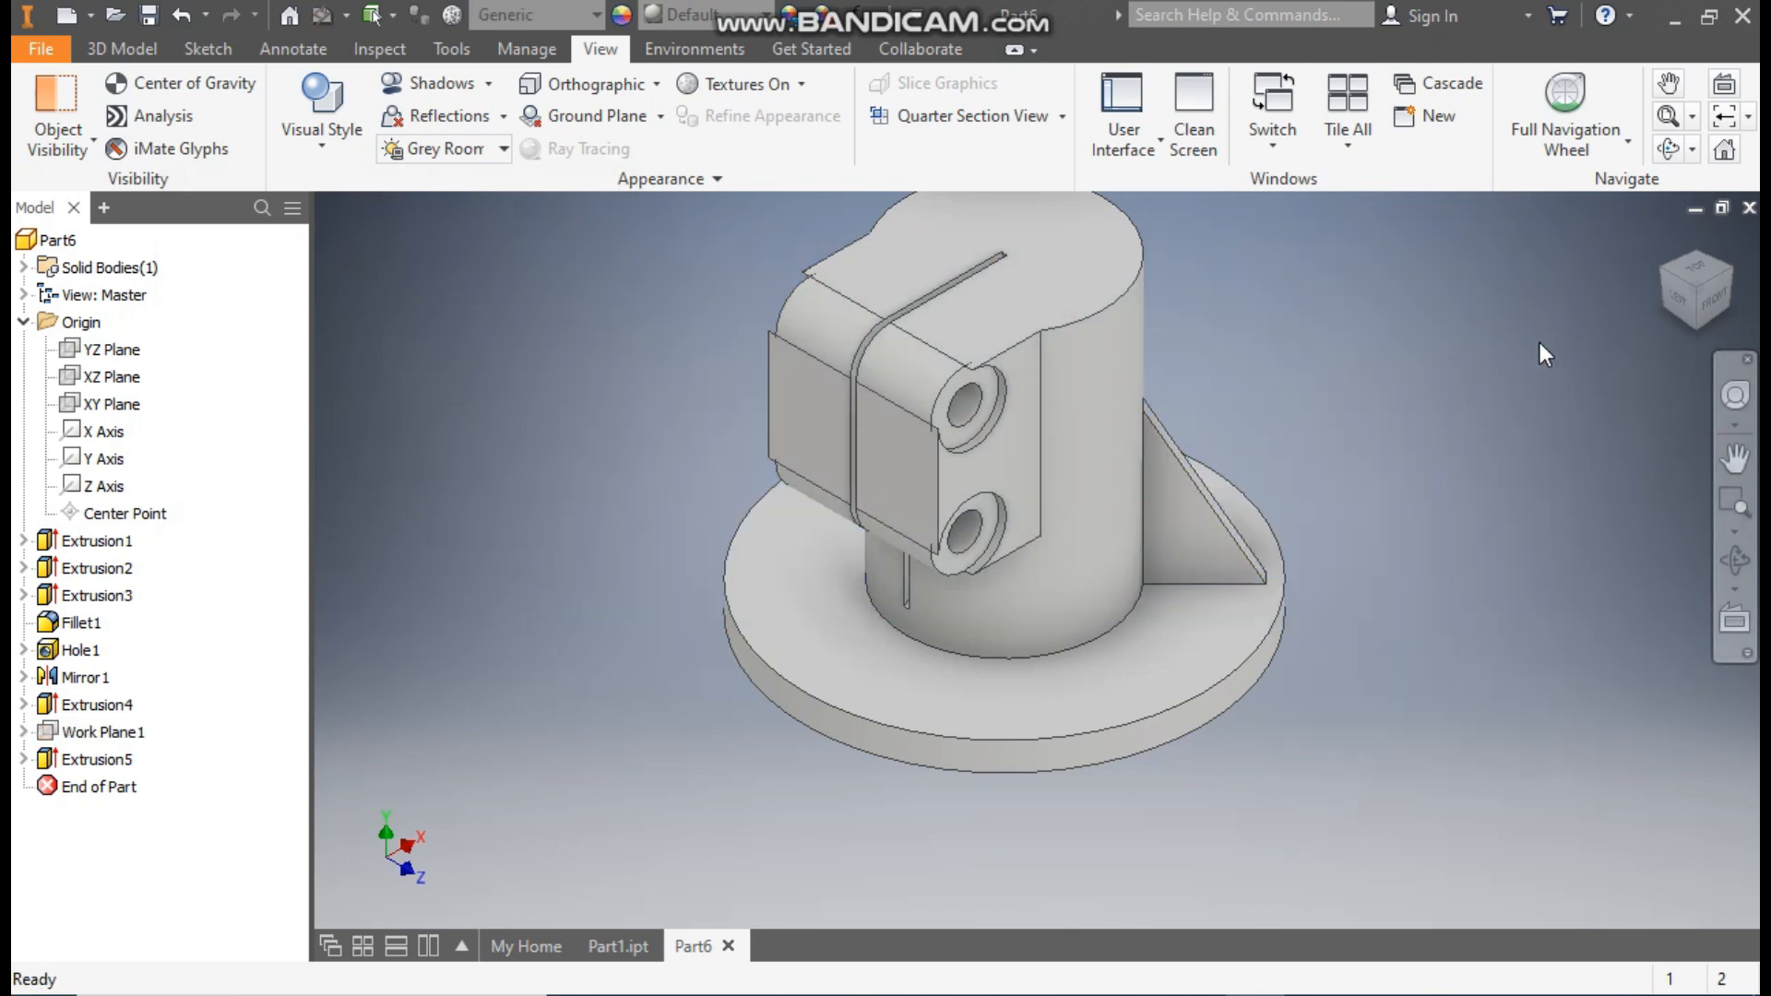
middle_click_drag(1490, 414, 1495, 446)
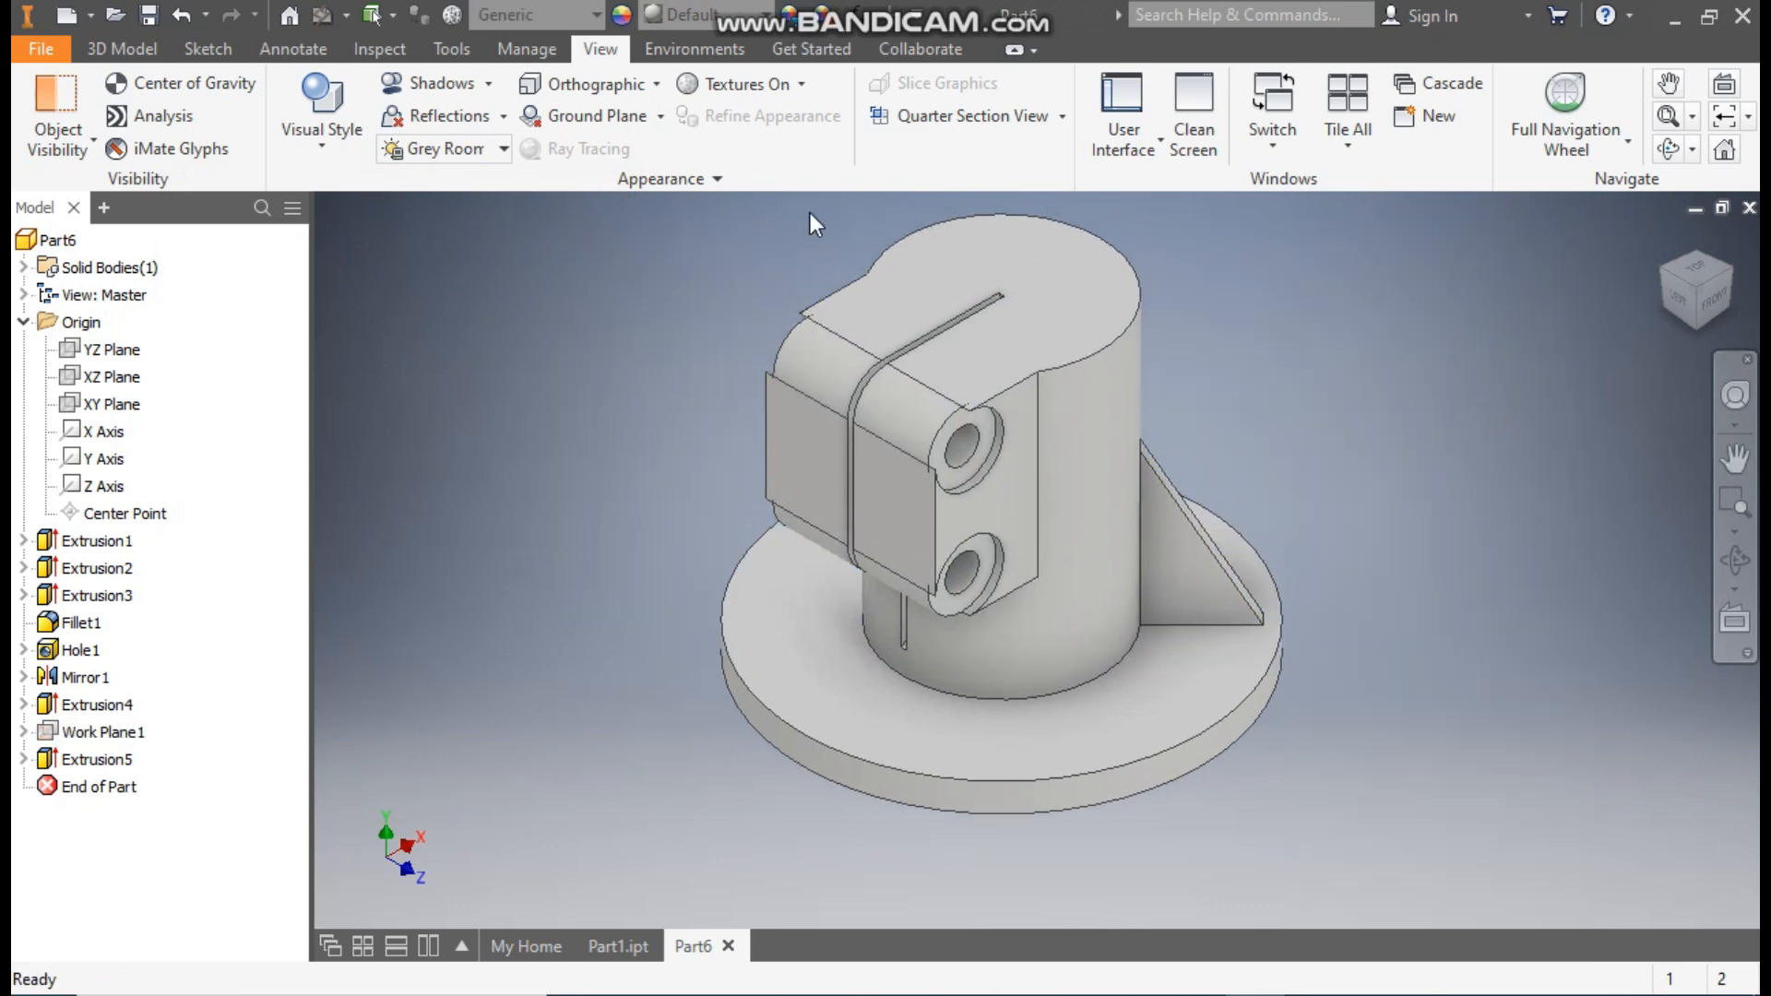
- Create a circular pattern of the rib with 6 occurrences over 360 degrees about the round base's axis
left_click(125, 51)
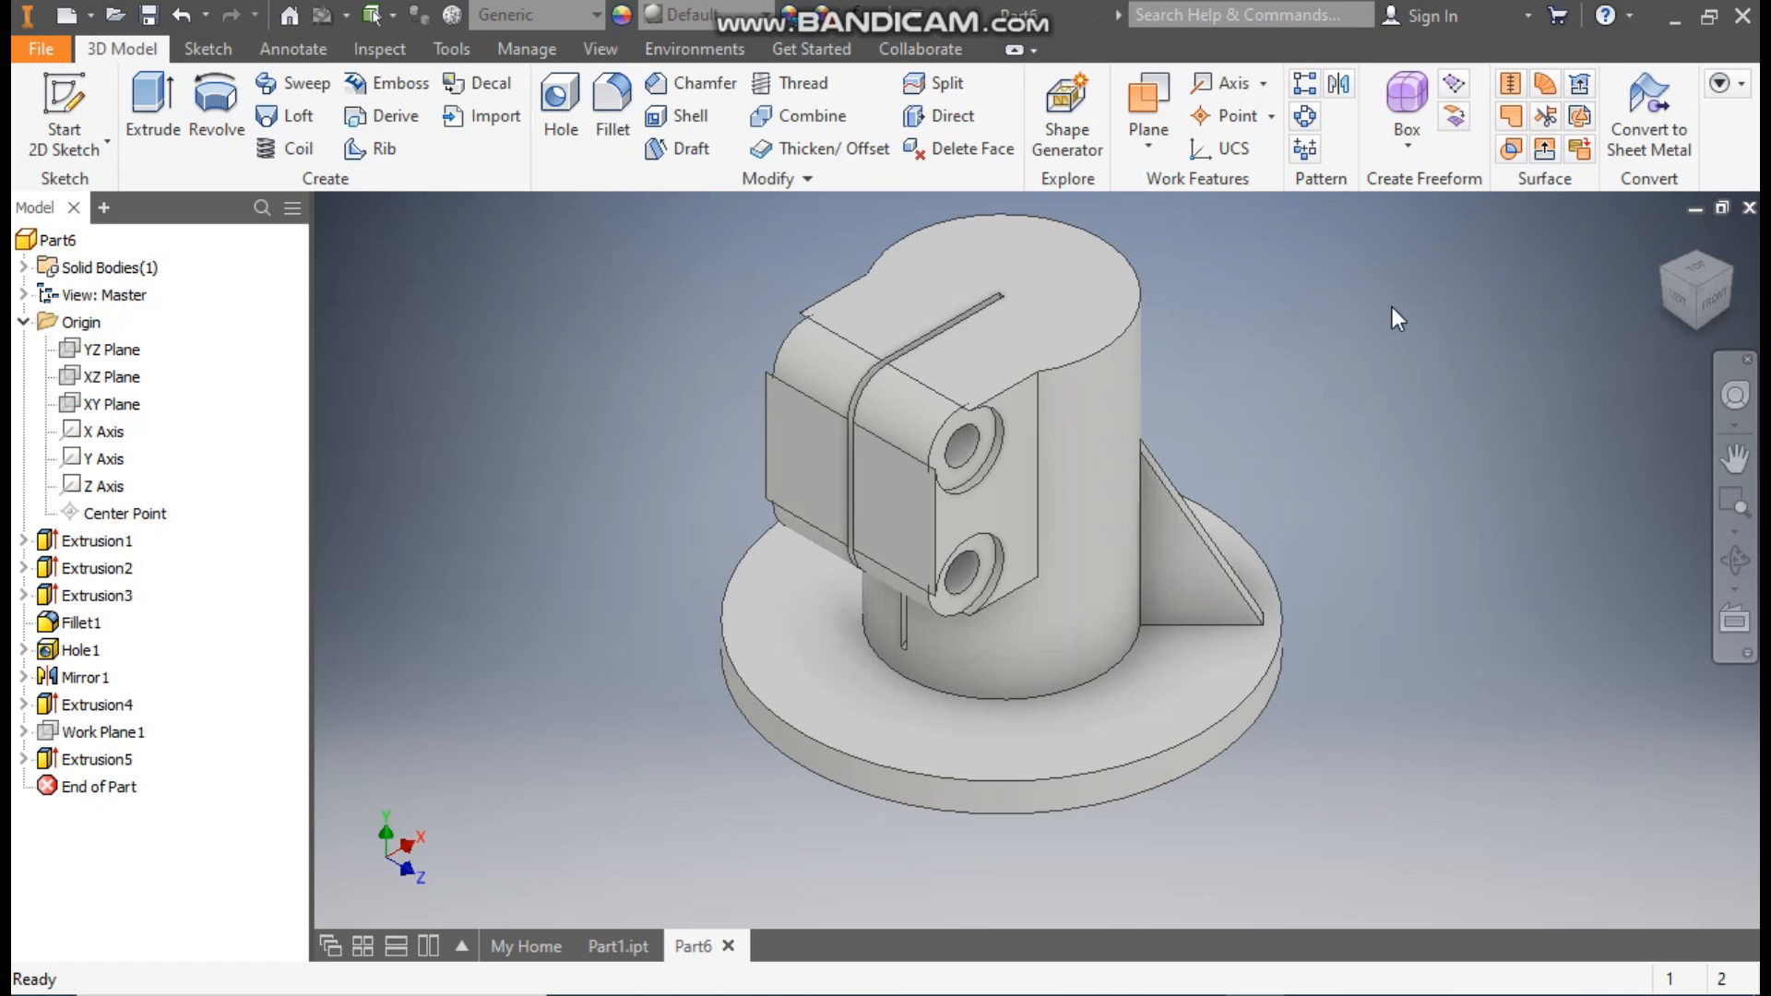
left_click(1304, 118)
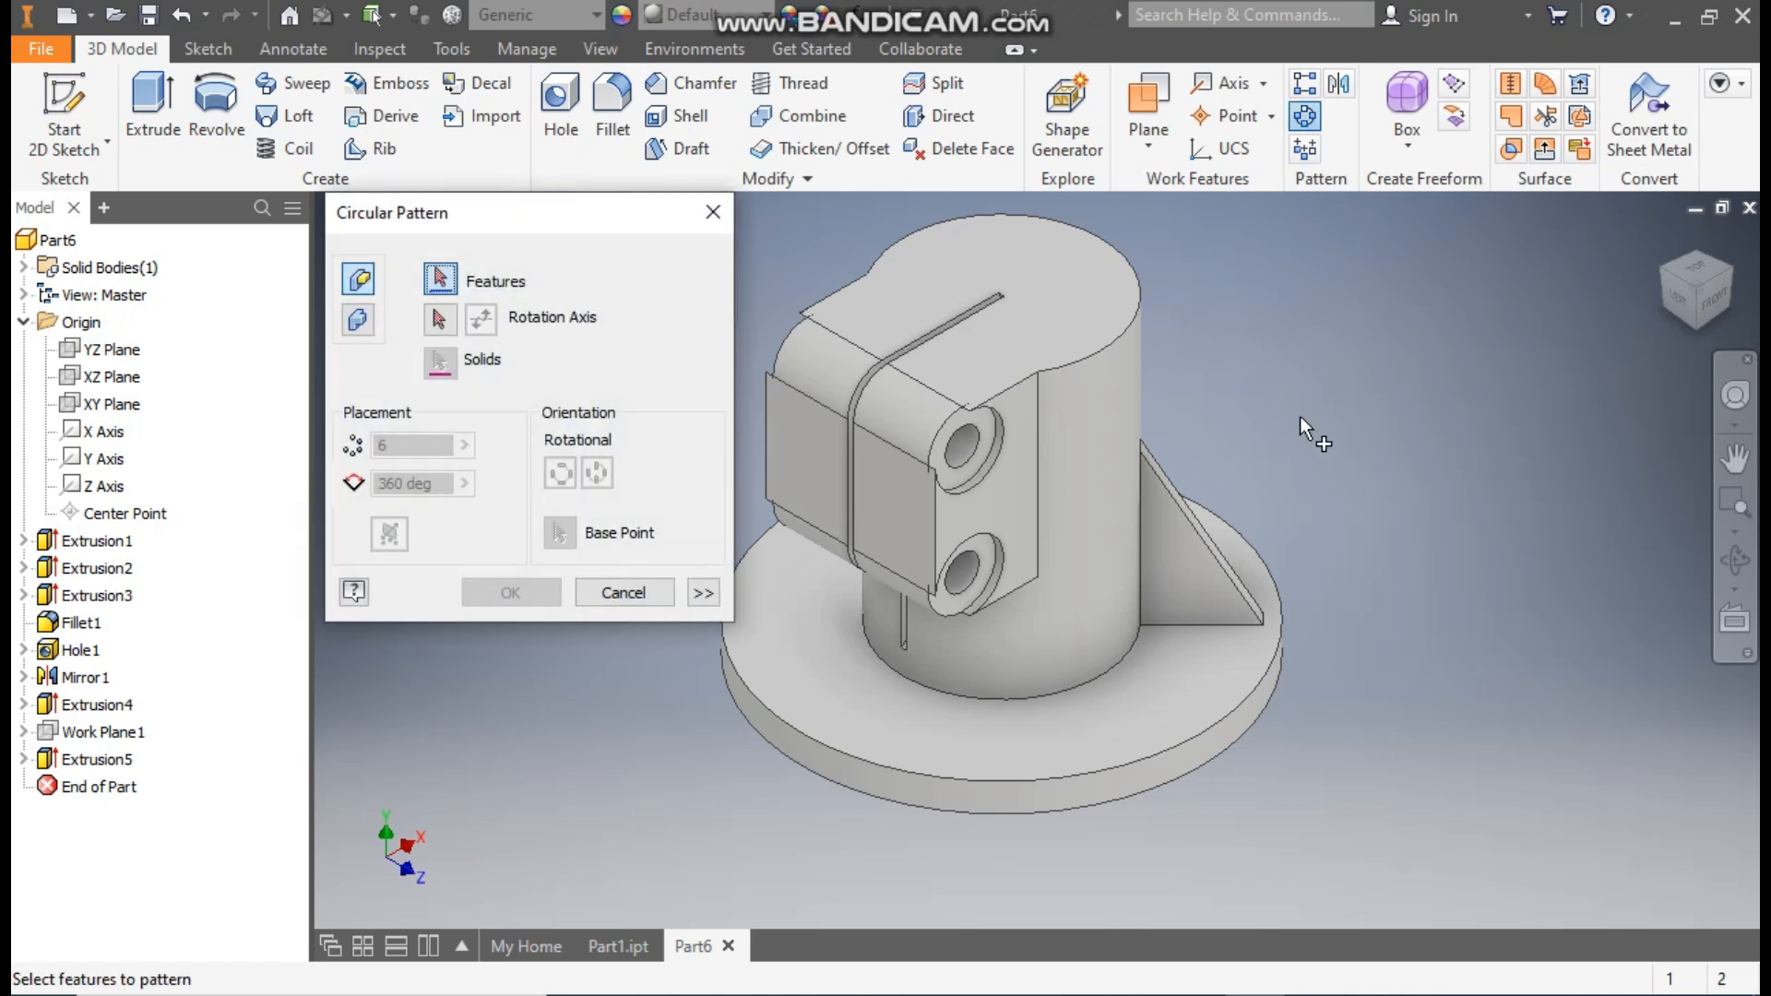
left_click(1188, 522)
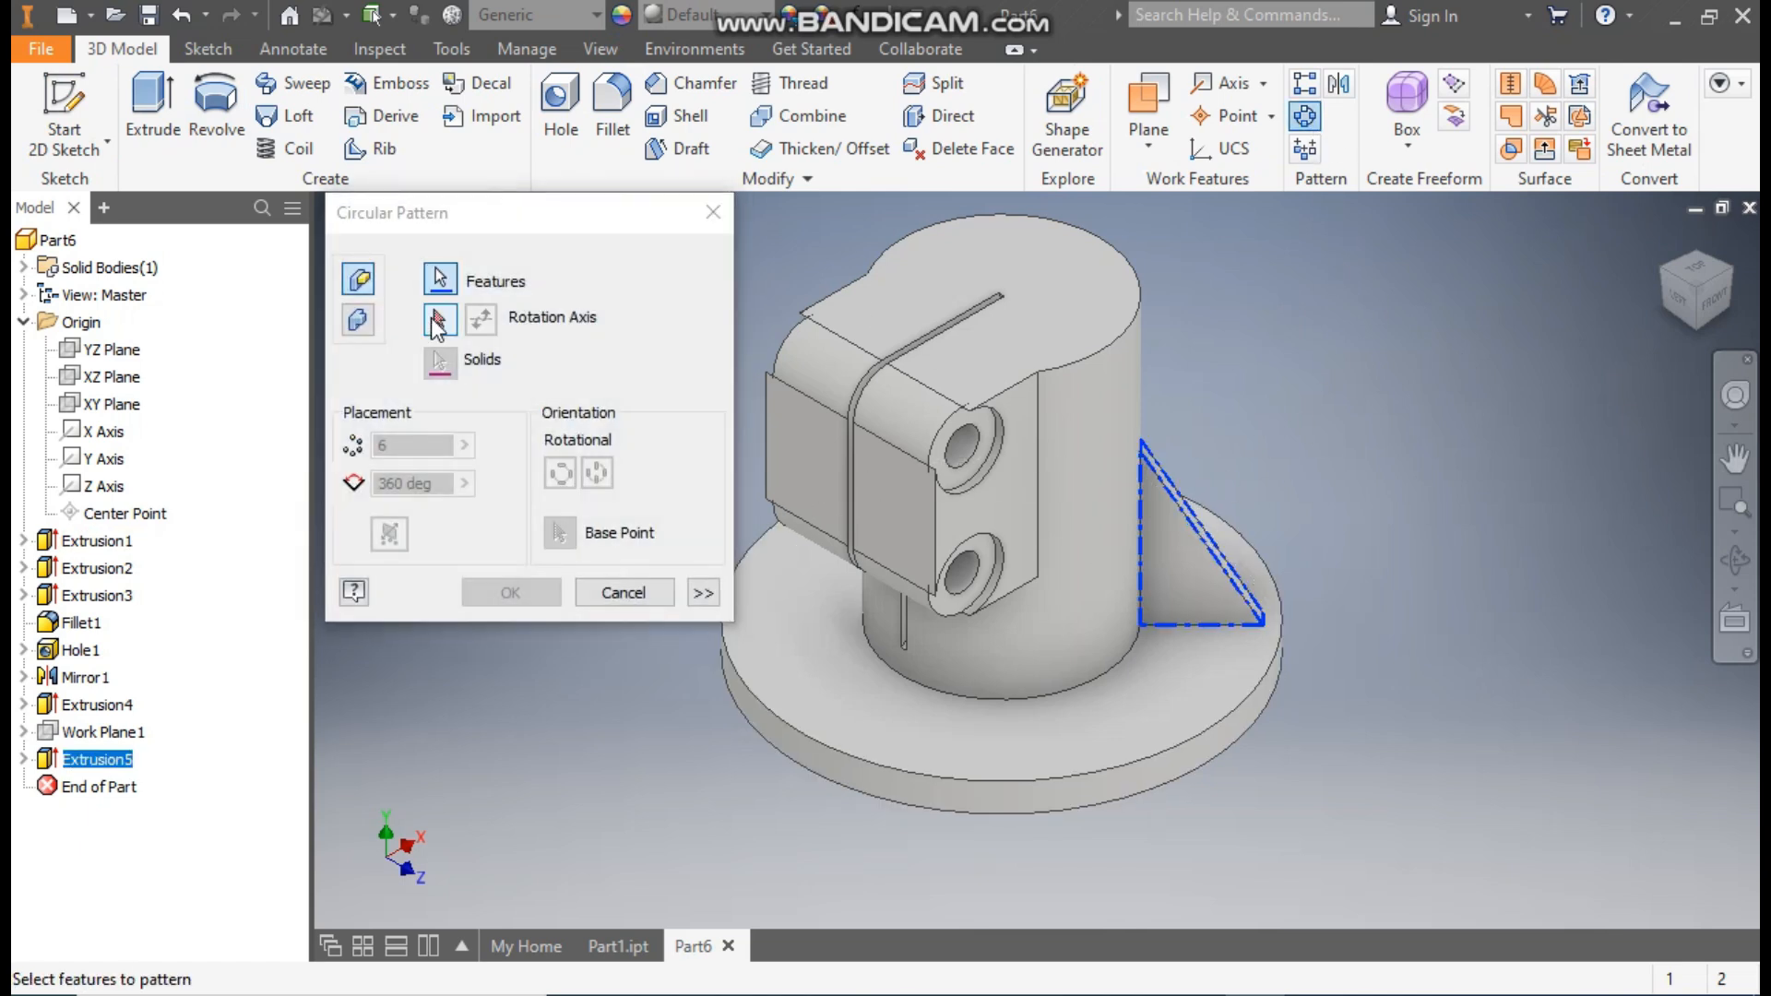
left_click(437, 321)
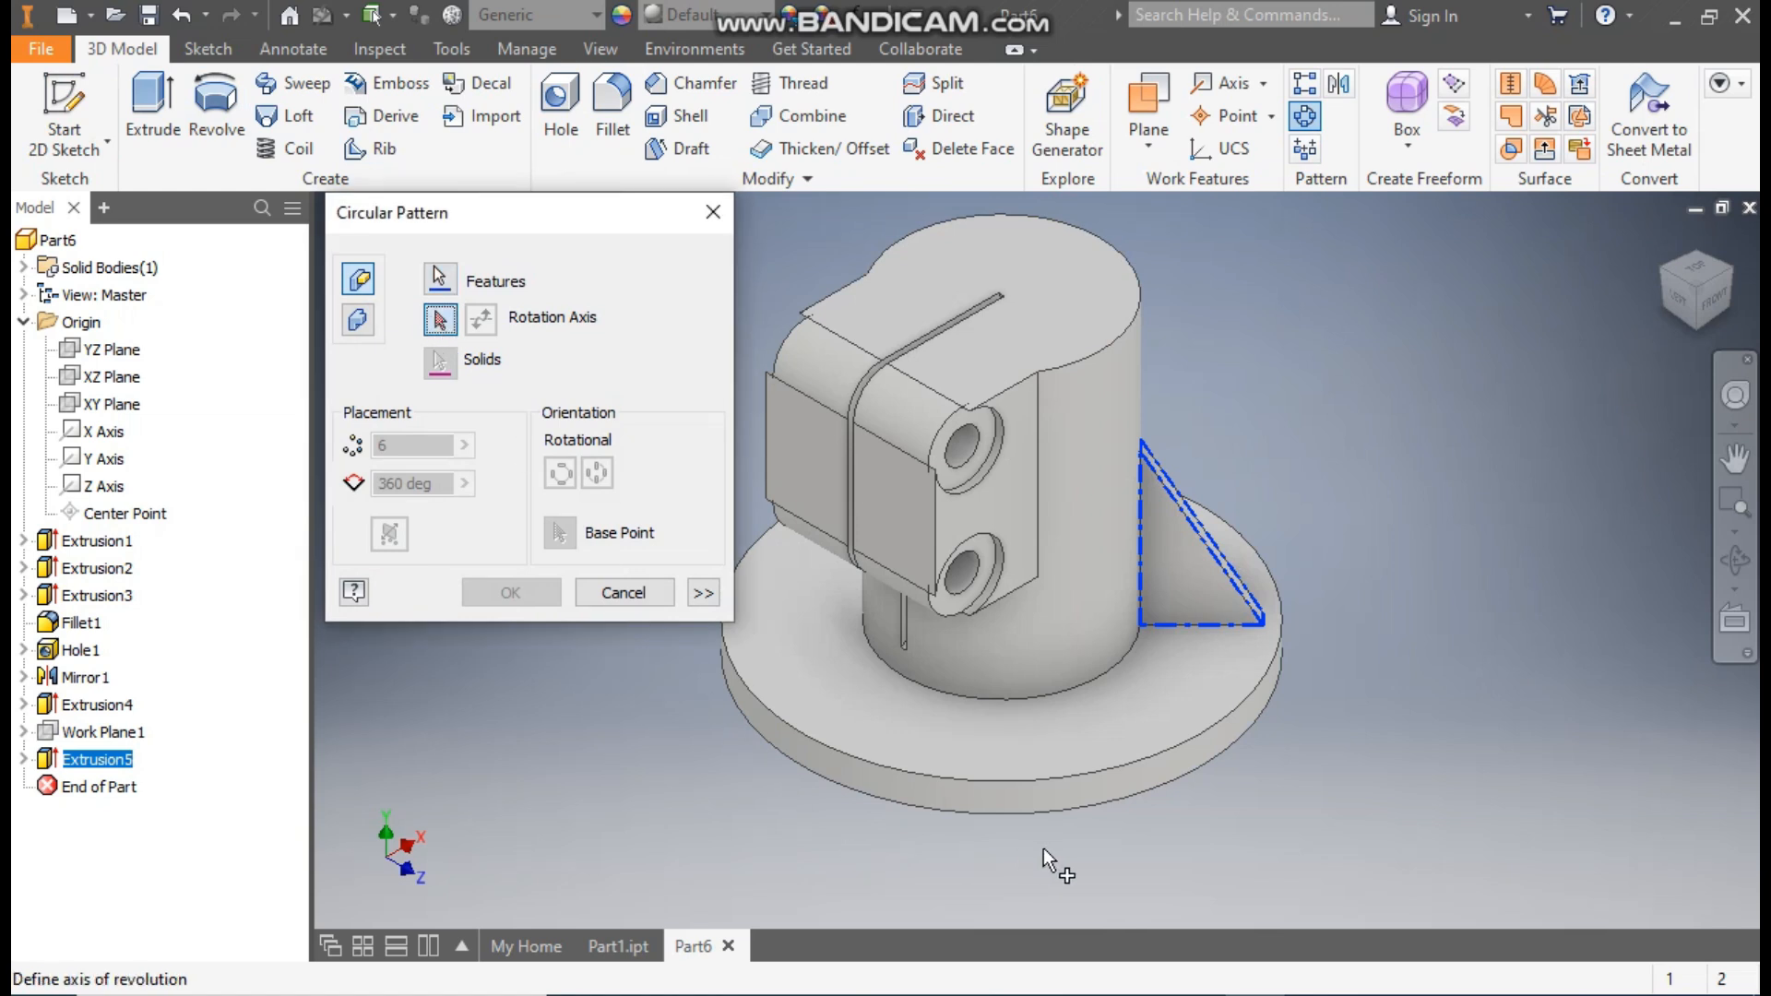
left_click(1065, 794)
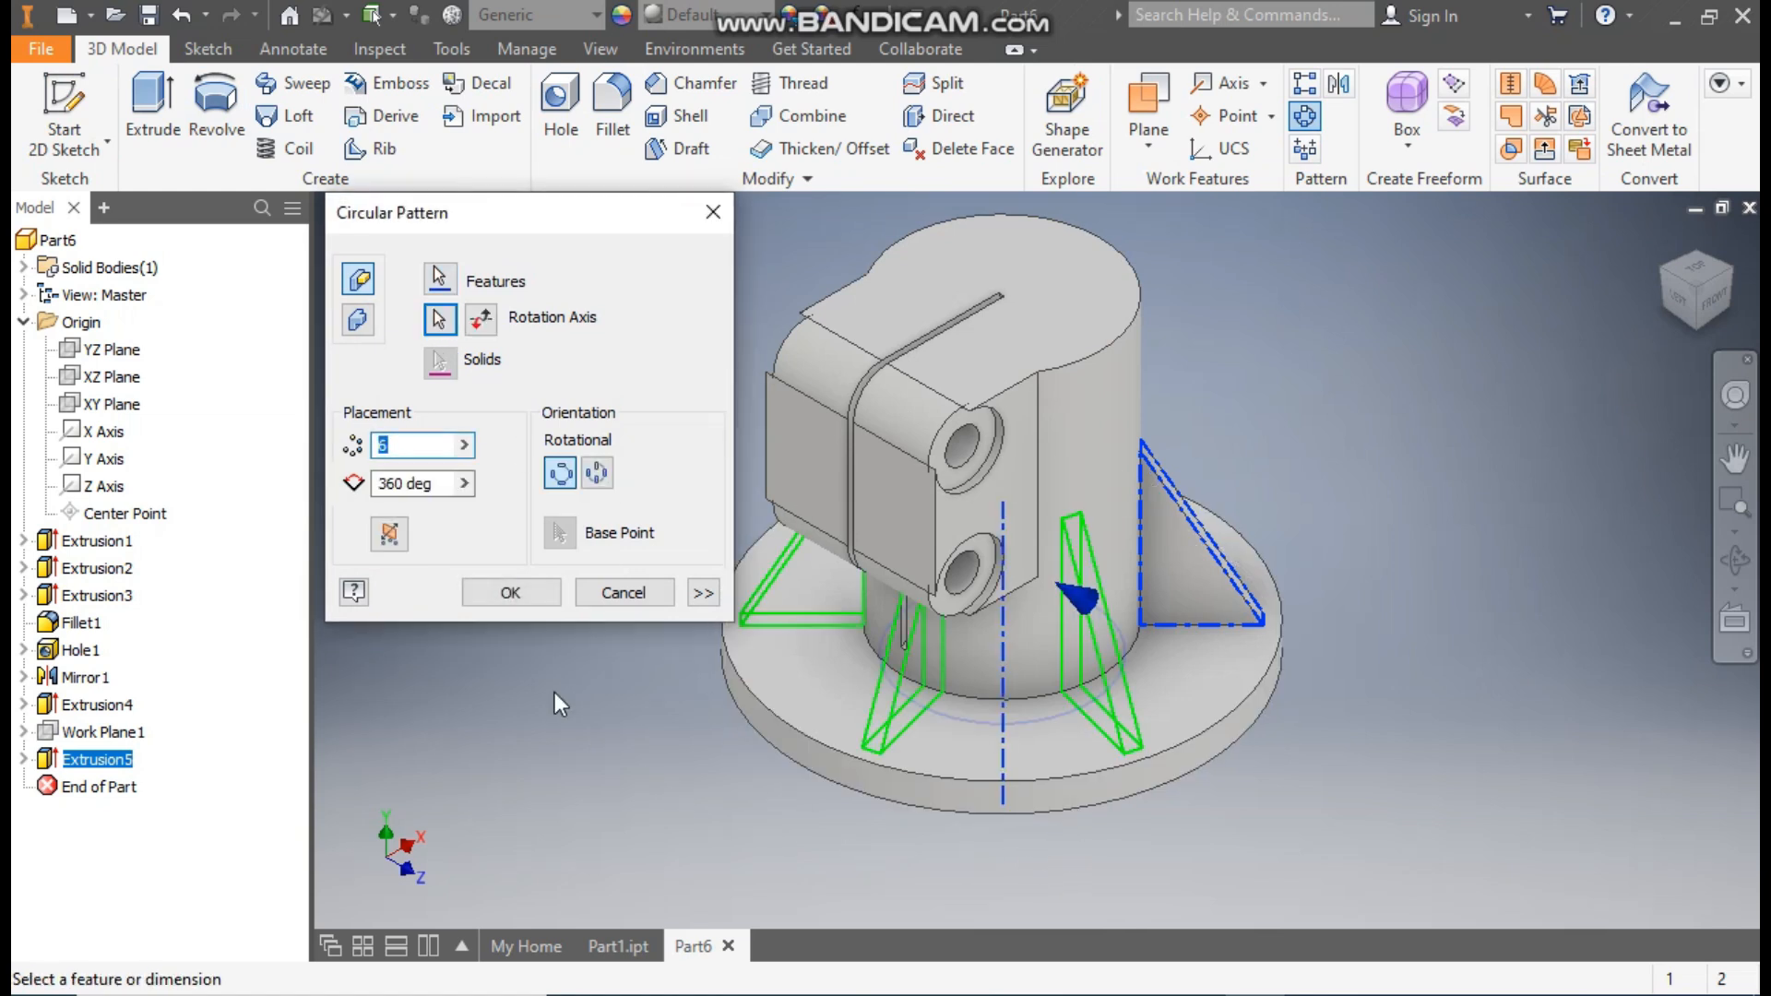
left_click(510, 593)
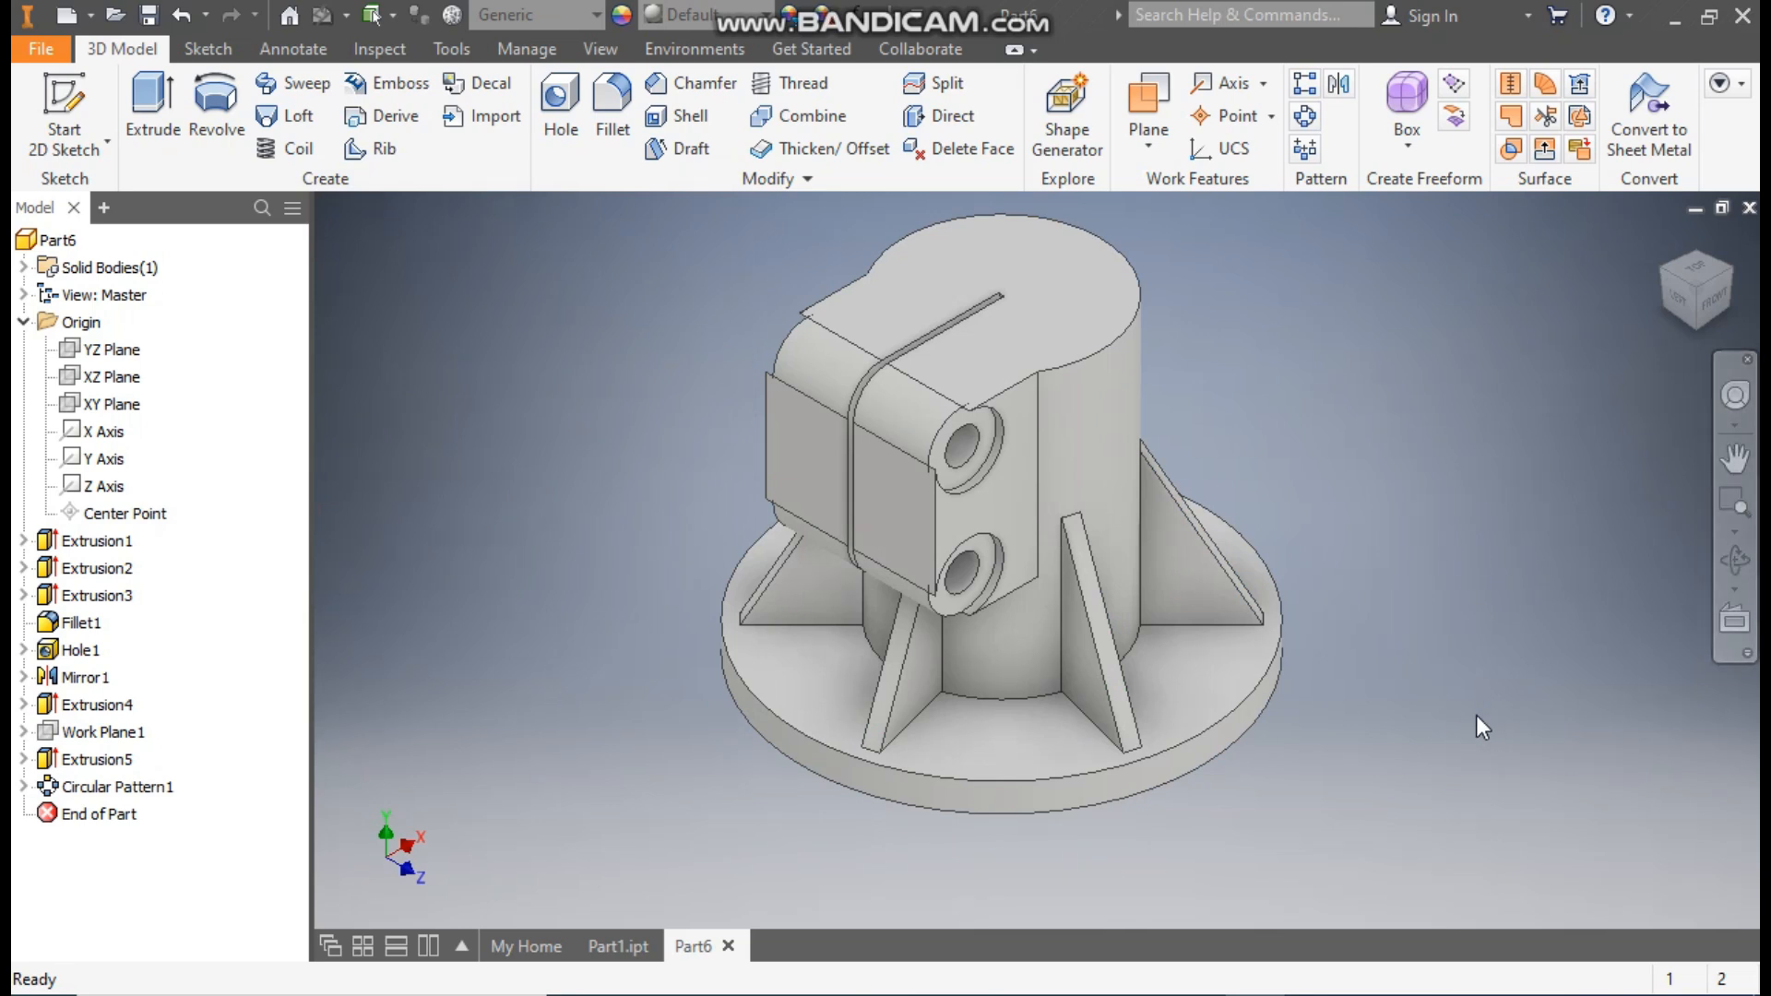
- Start a sketch on the base's top face and draw a horizontal line about 69 mm long from the centre past the rim
left_click(1203, 645)
left_click(1400, 627)
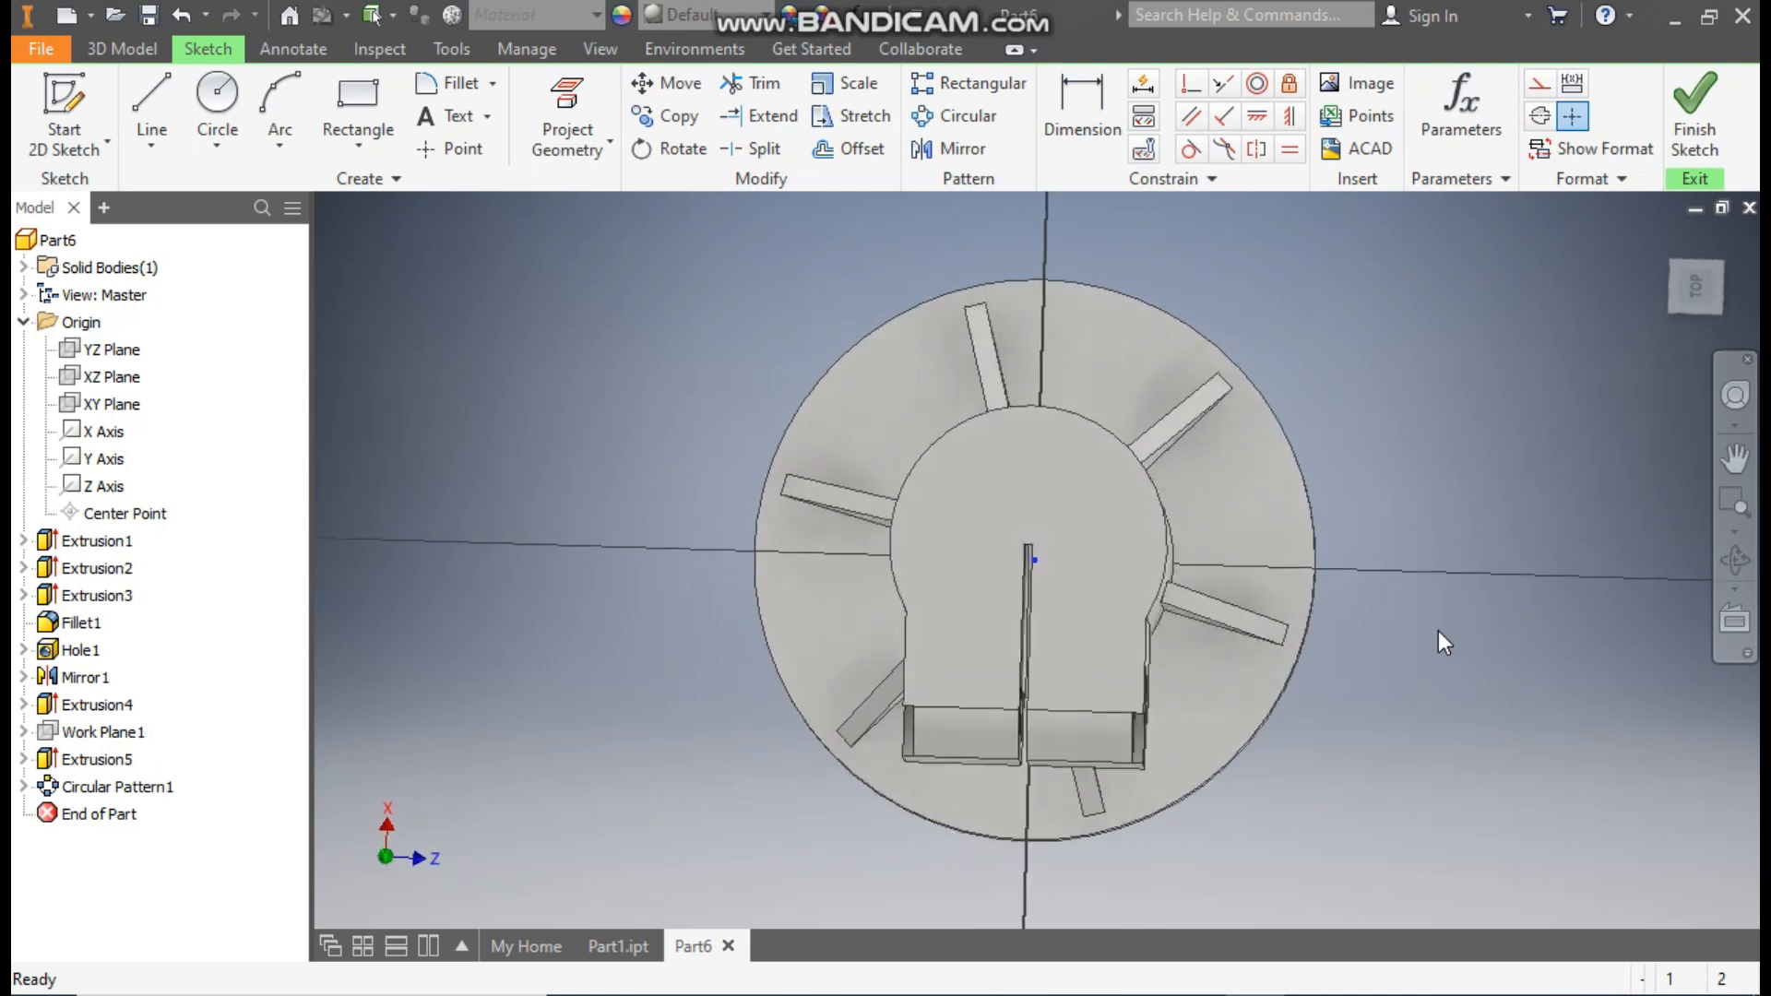
left_click(149, 96)
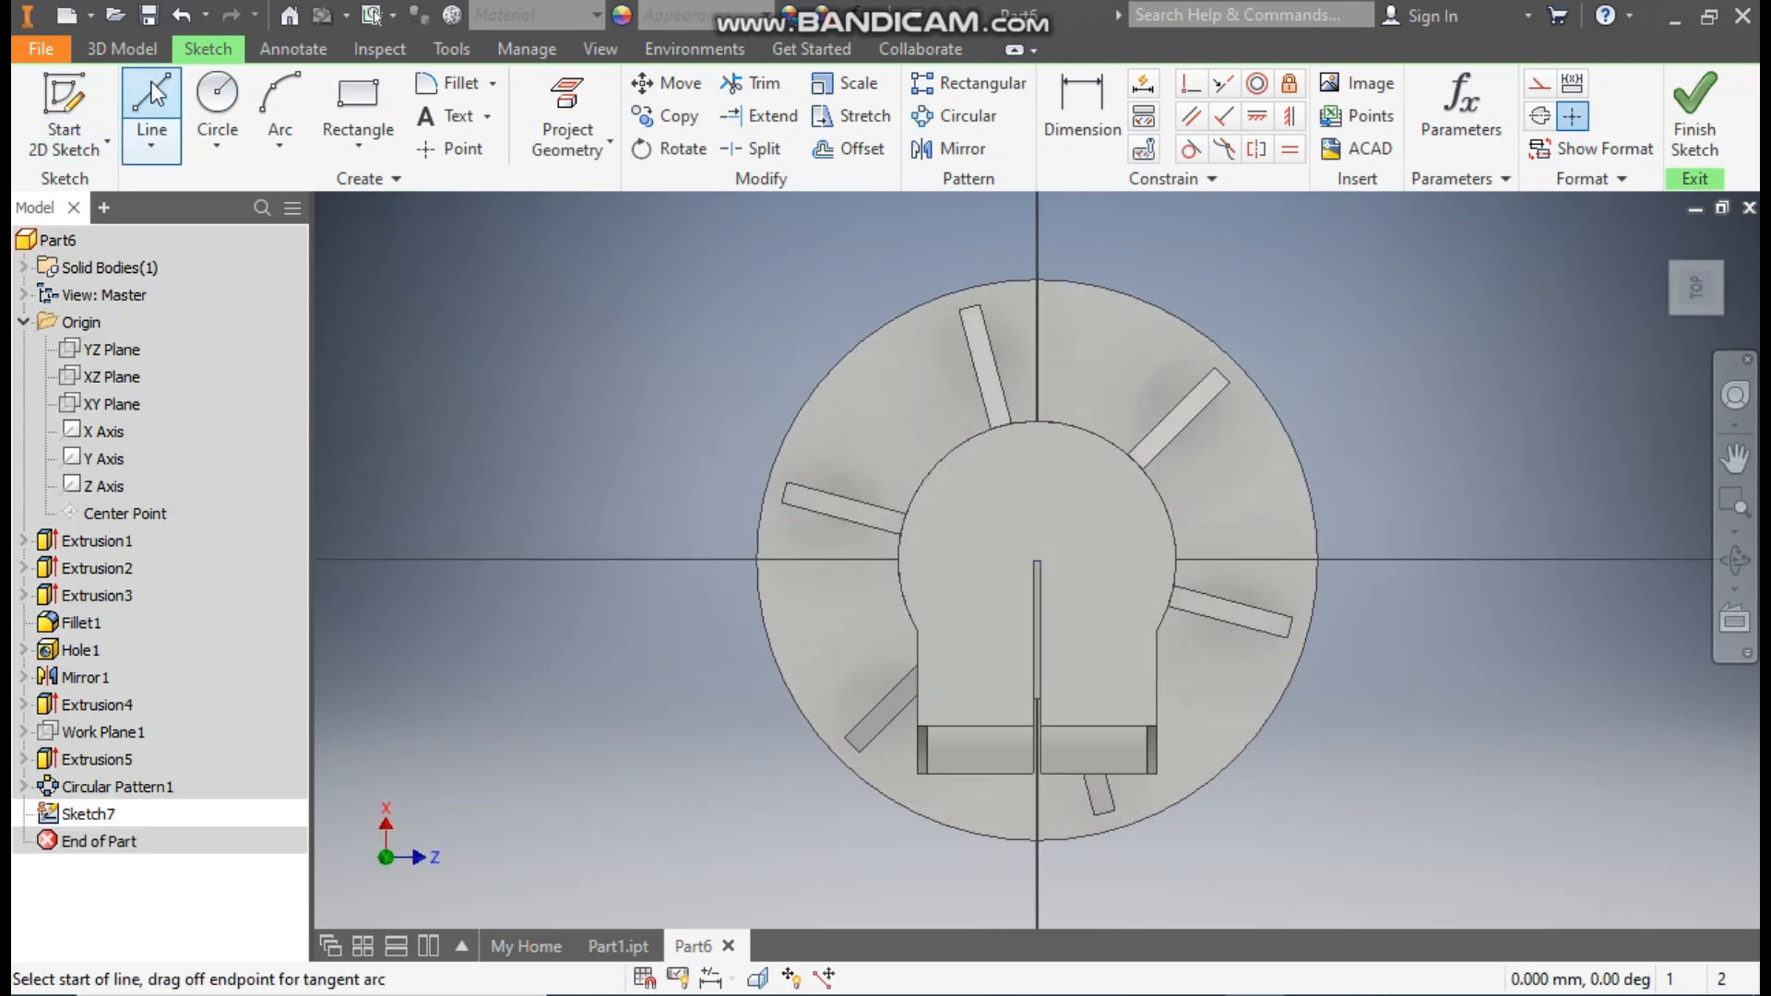
scroll(1053, 553, "up", 5)
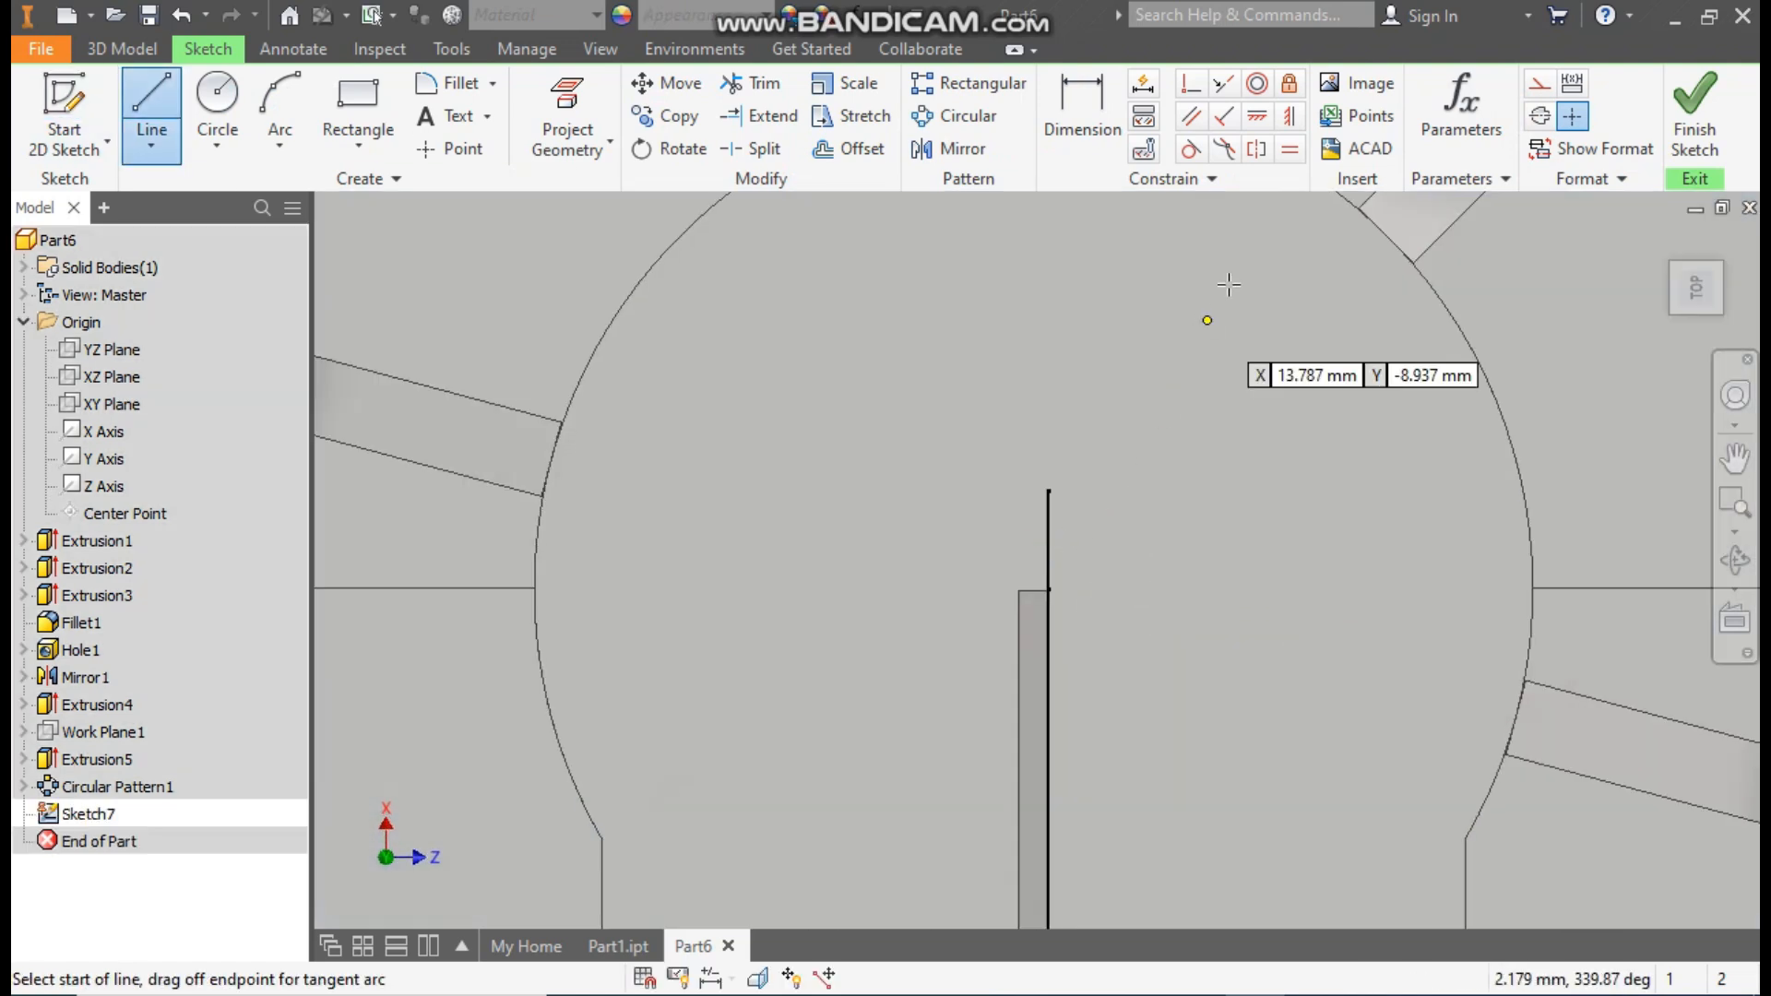
left_click(1033, 589)
scroll(1082, 493, "down", 5)
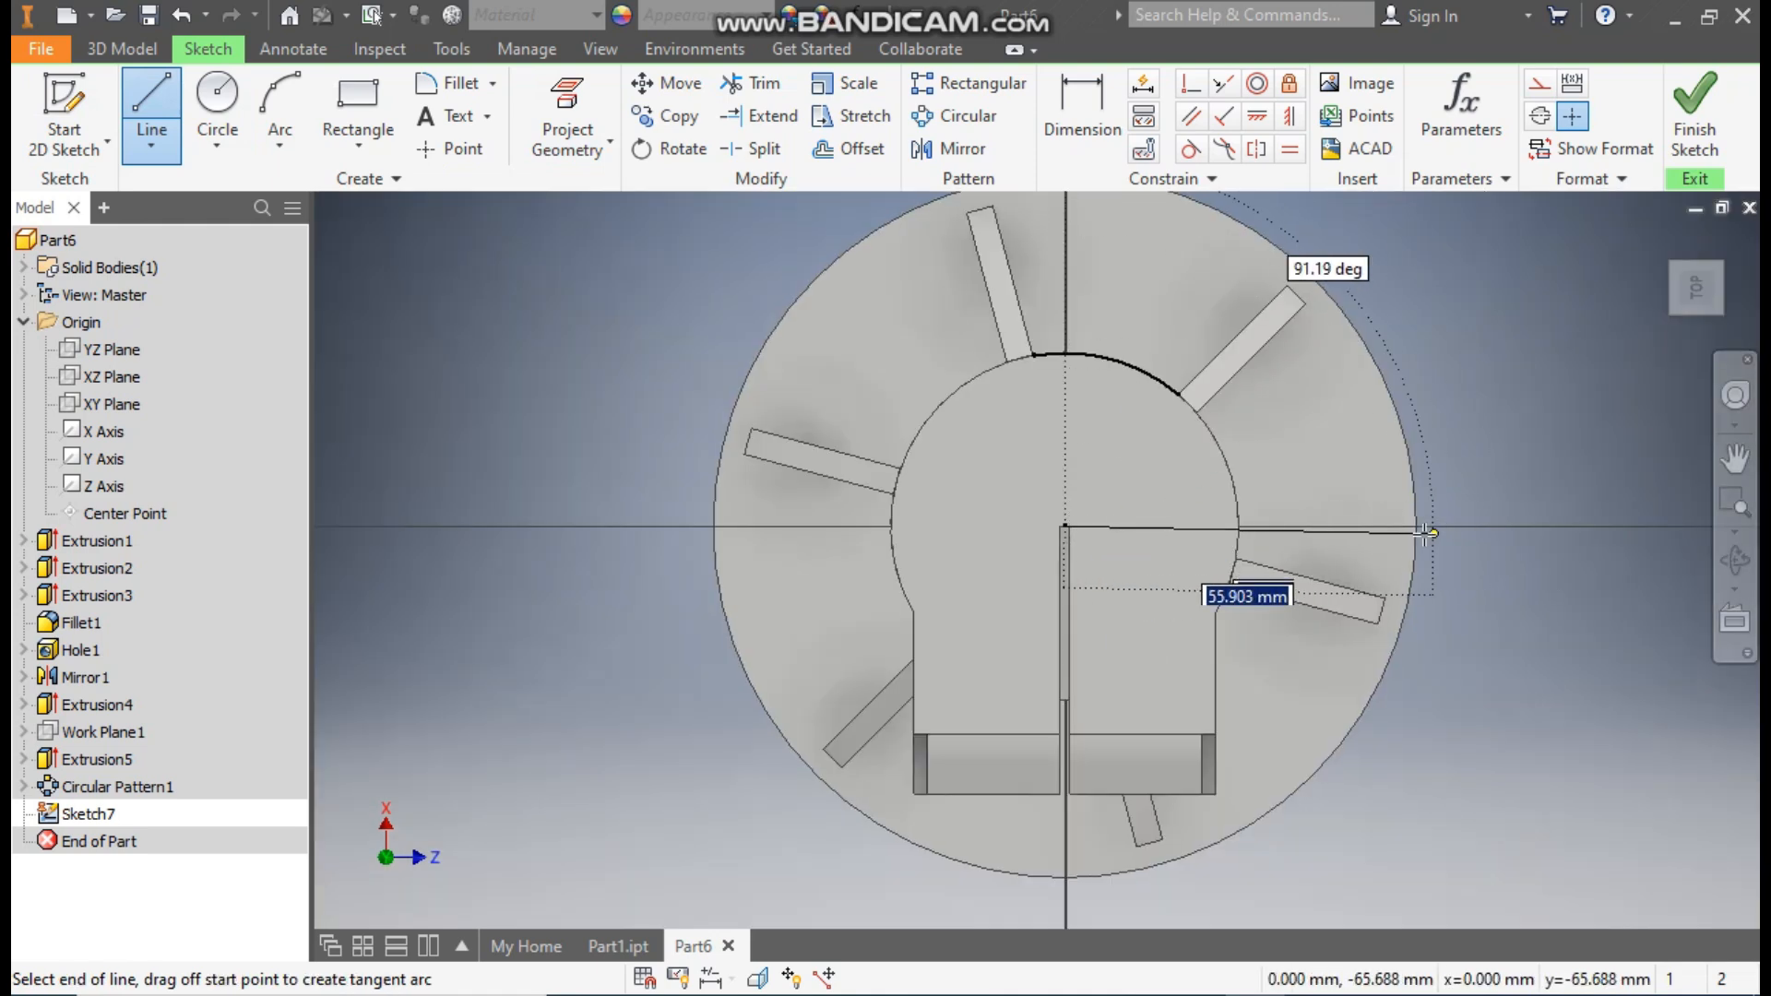
left_click(1528, 527)
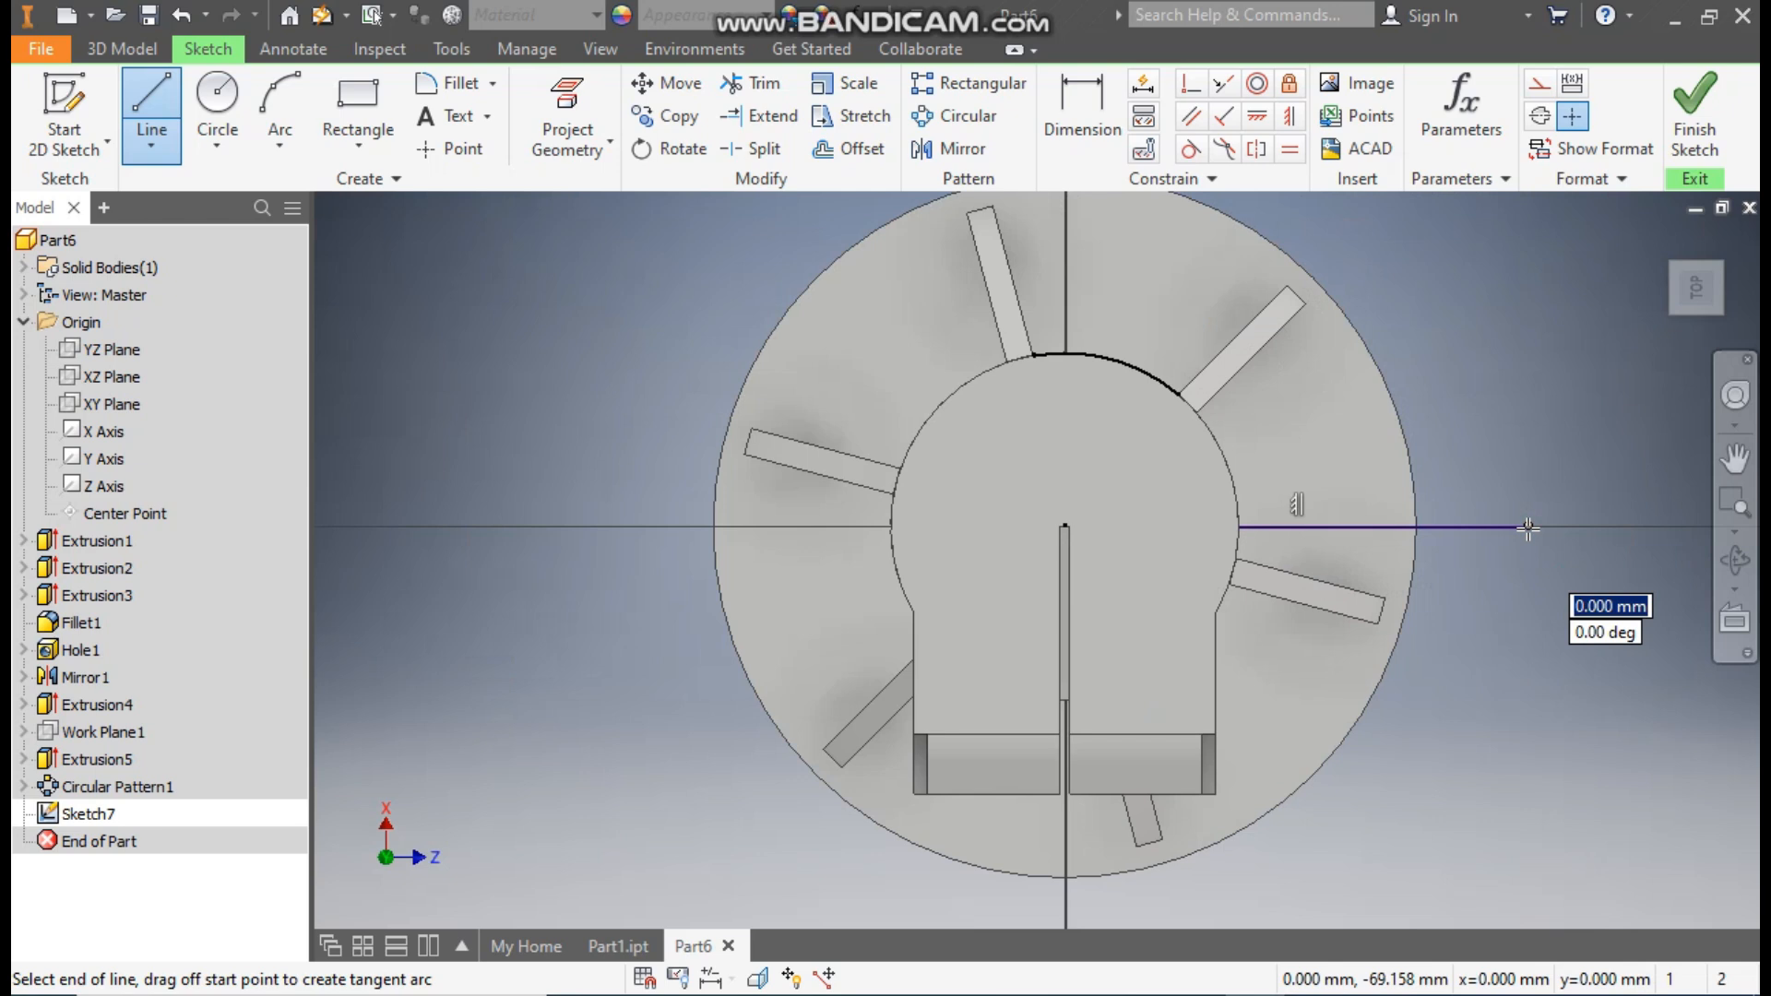
key("Escape")
- Draw a second line from the centre past the rim, angled about 16 degrees above the horizontal line
left_click(1066, 526)
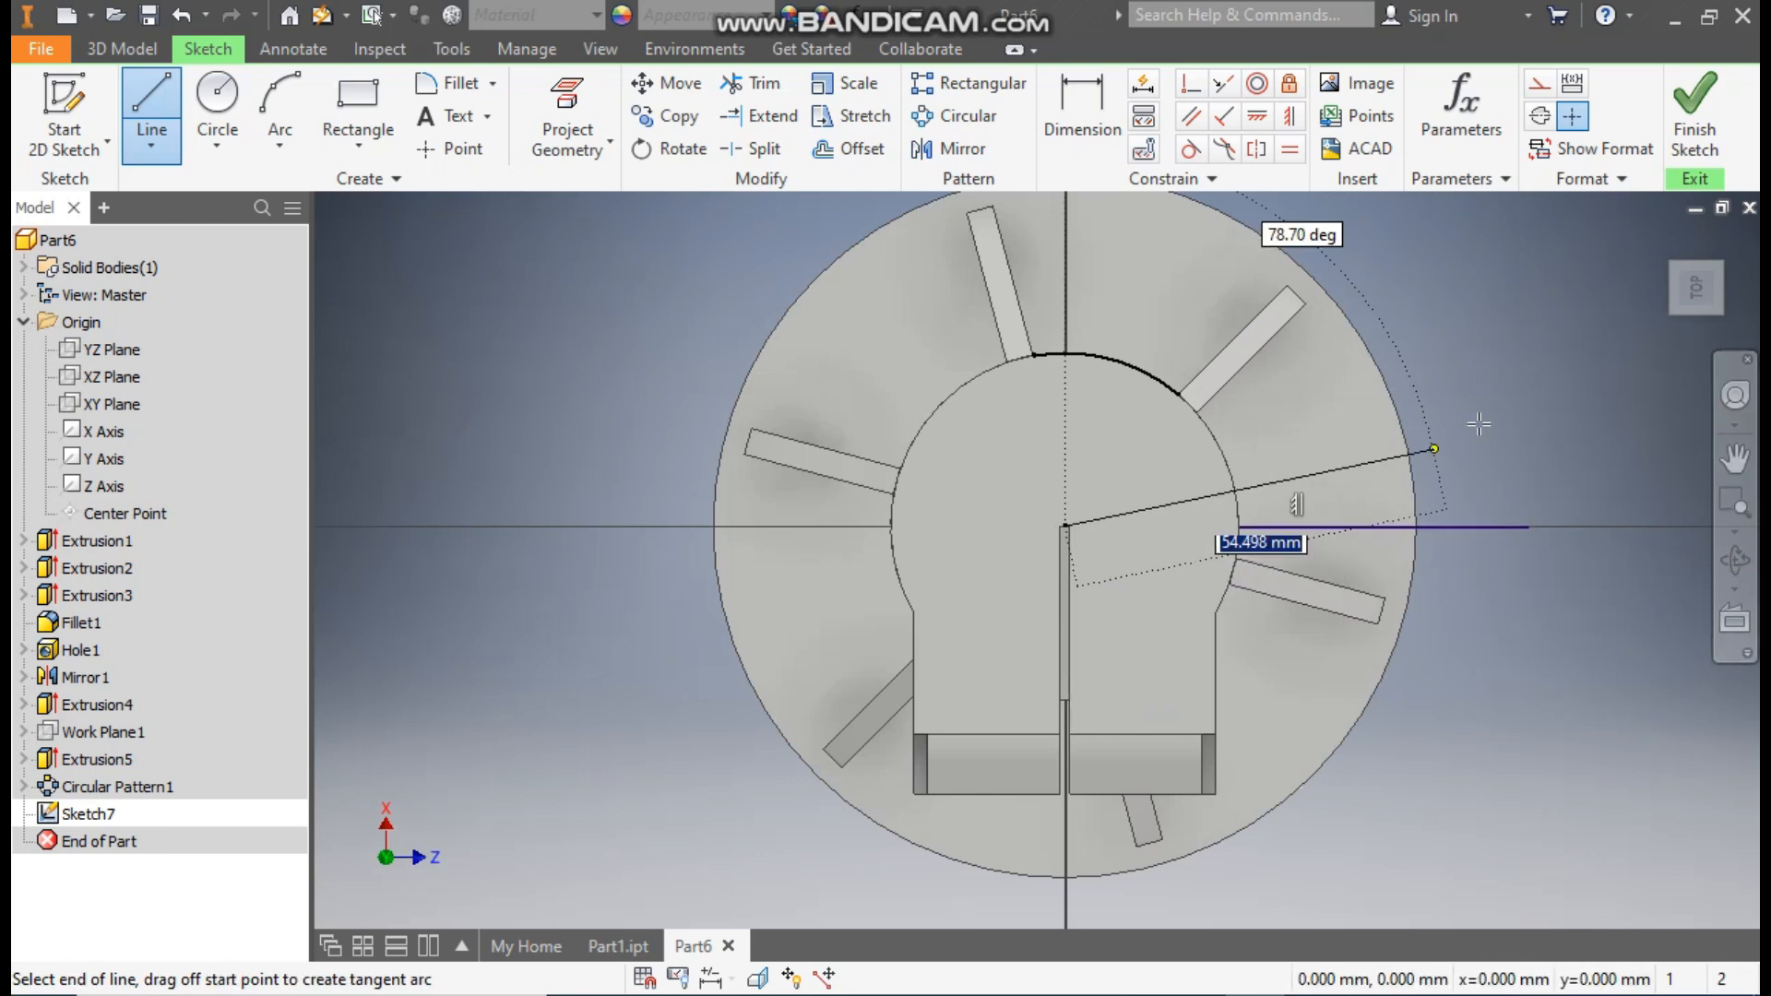
left_click(1514, 391)
key("Escape")
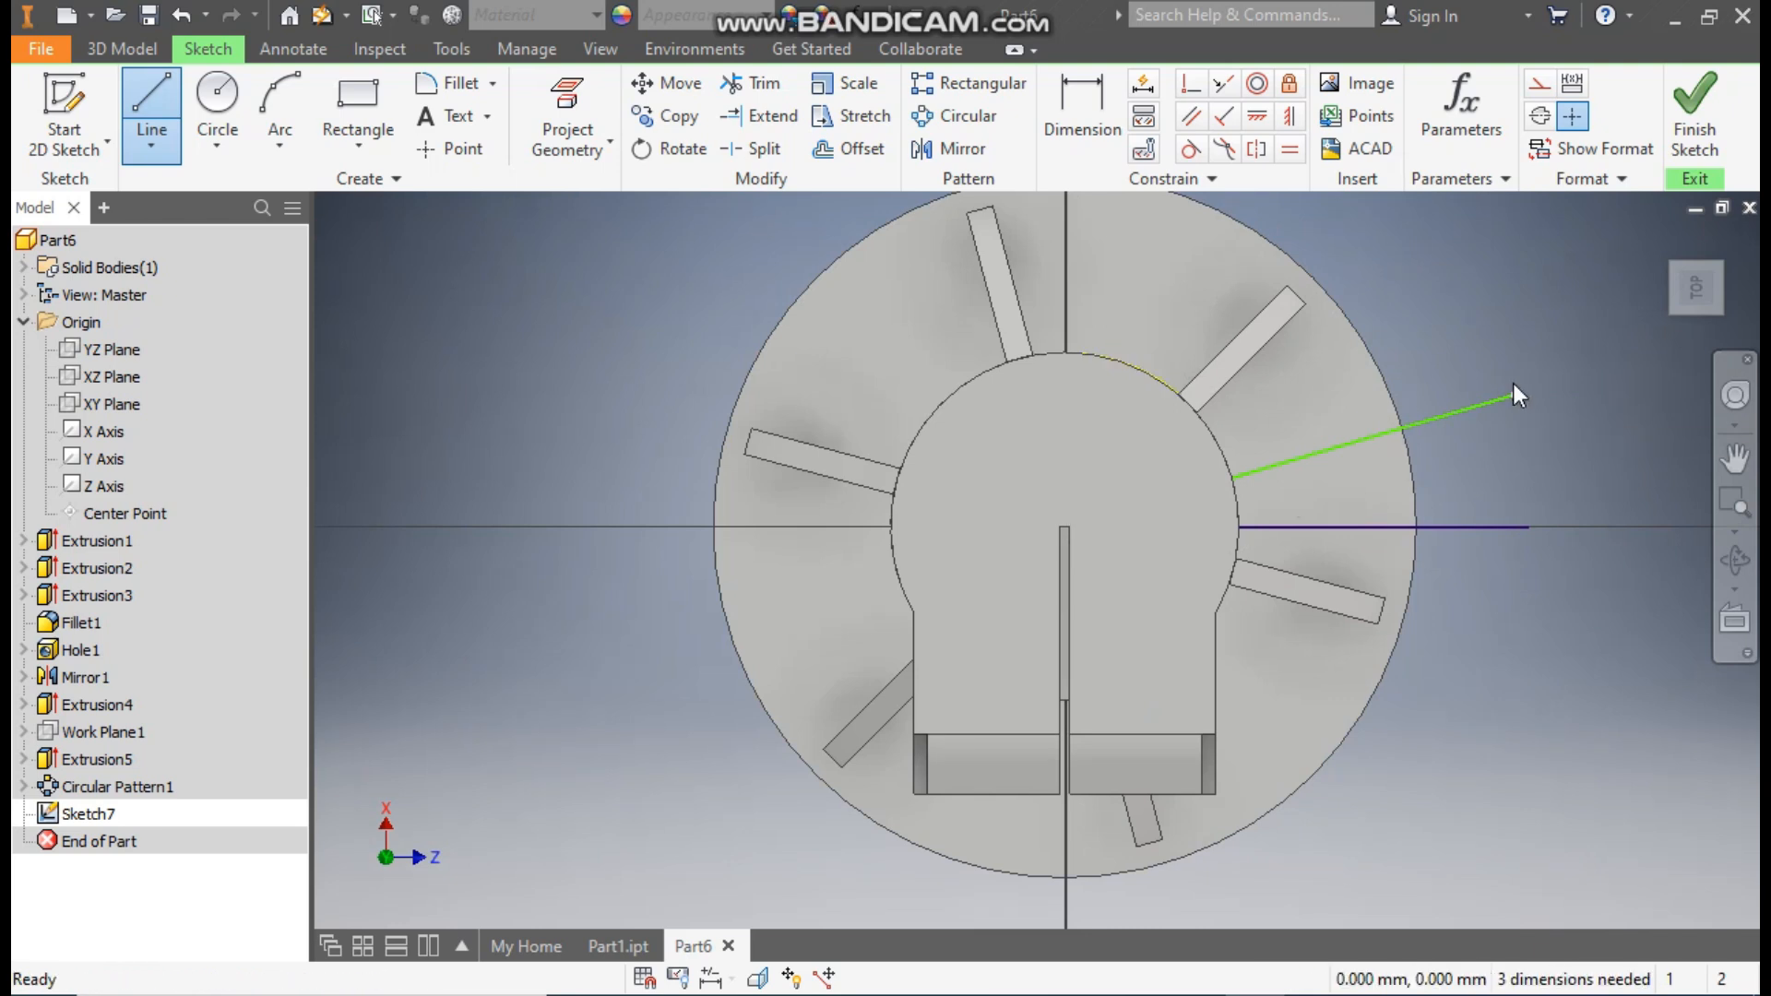
- Dimension the angle between the sloped and horizontal lines as 22.5 degrees
left_click(1095, 109)
left_click(1343, 444)
left_click(1365, 526)
left_click(1355, 473)
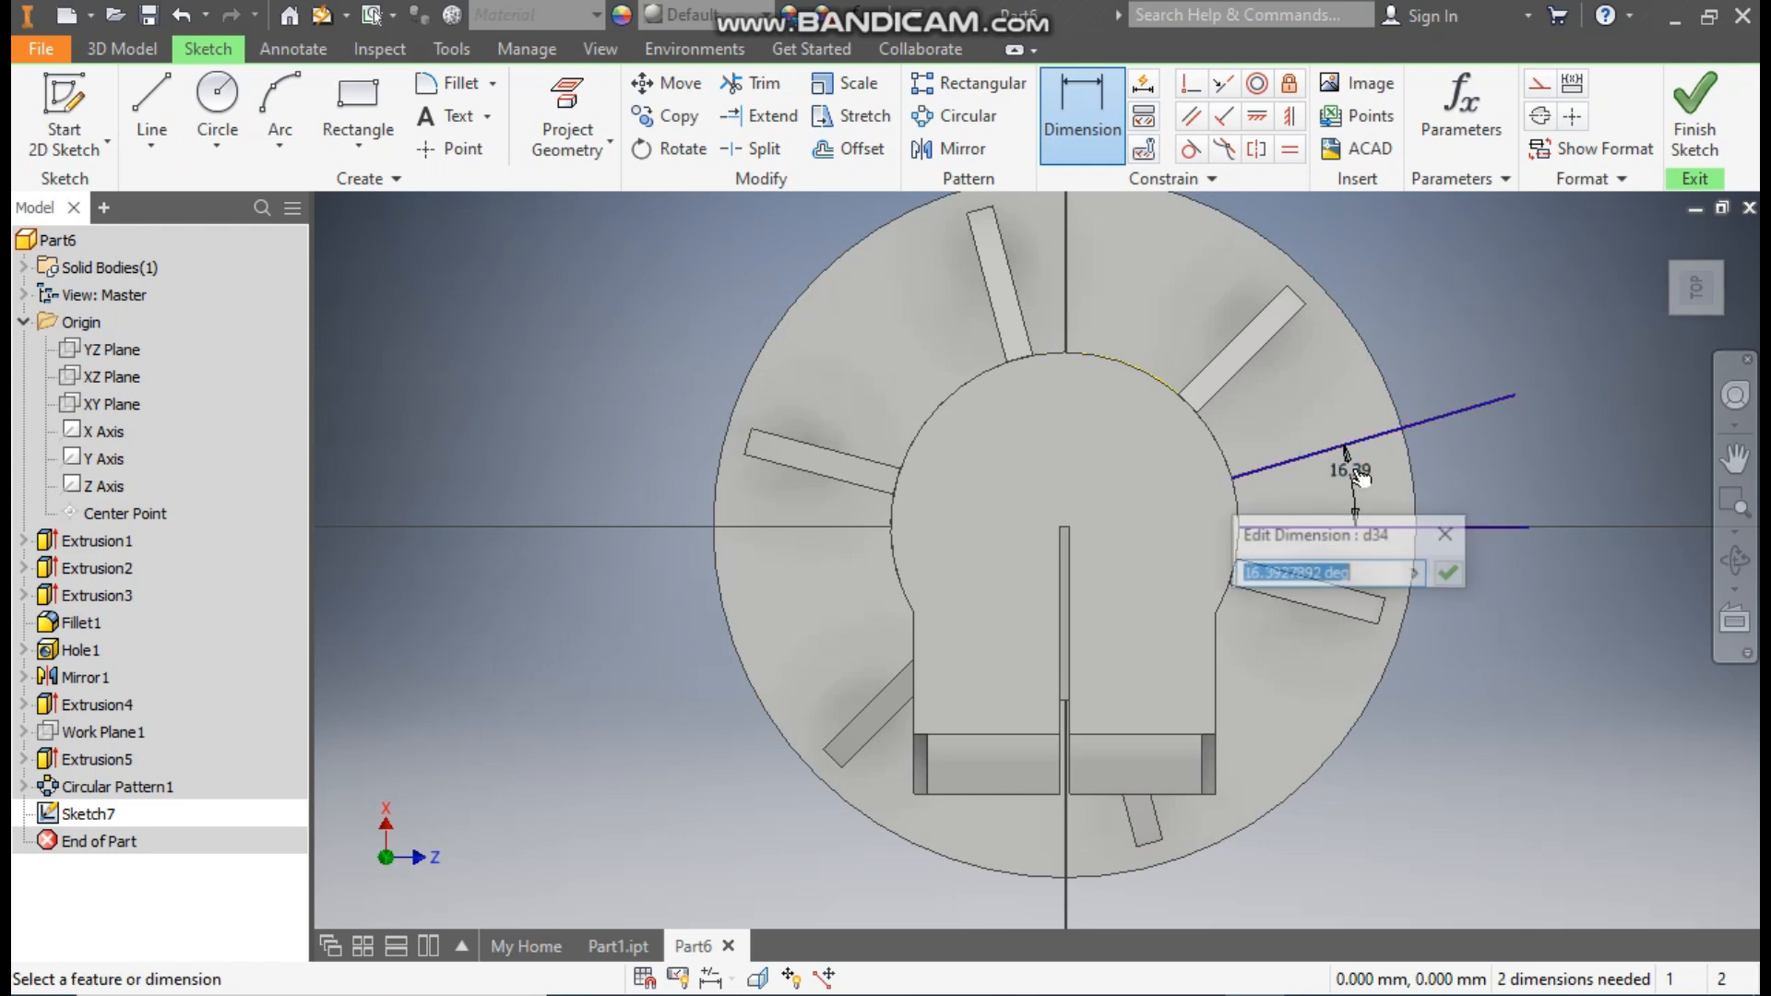
type("22.5")
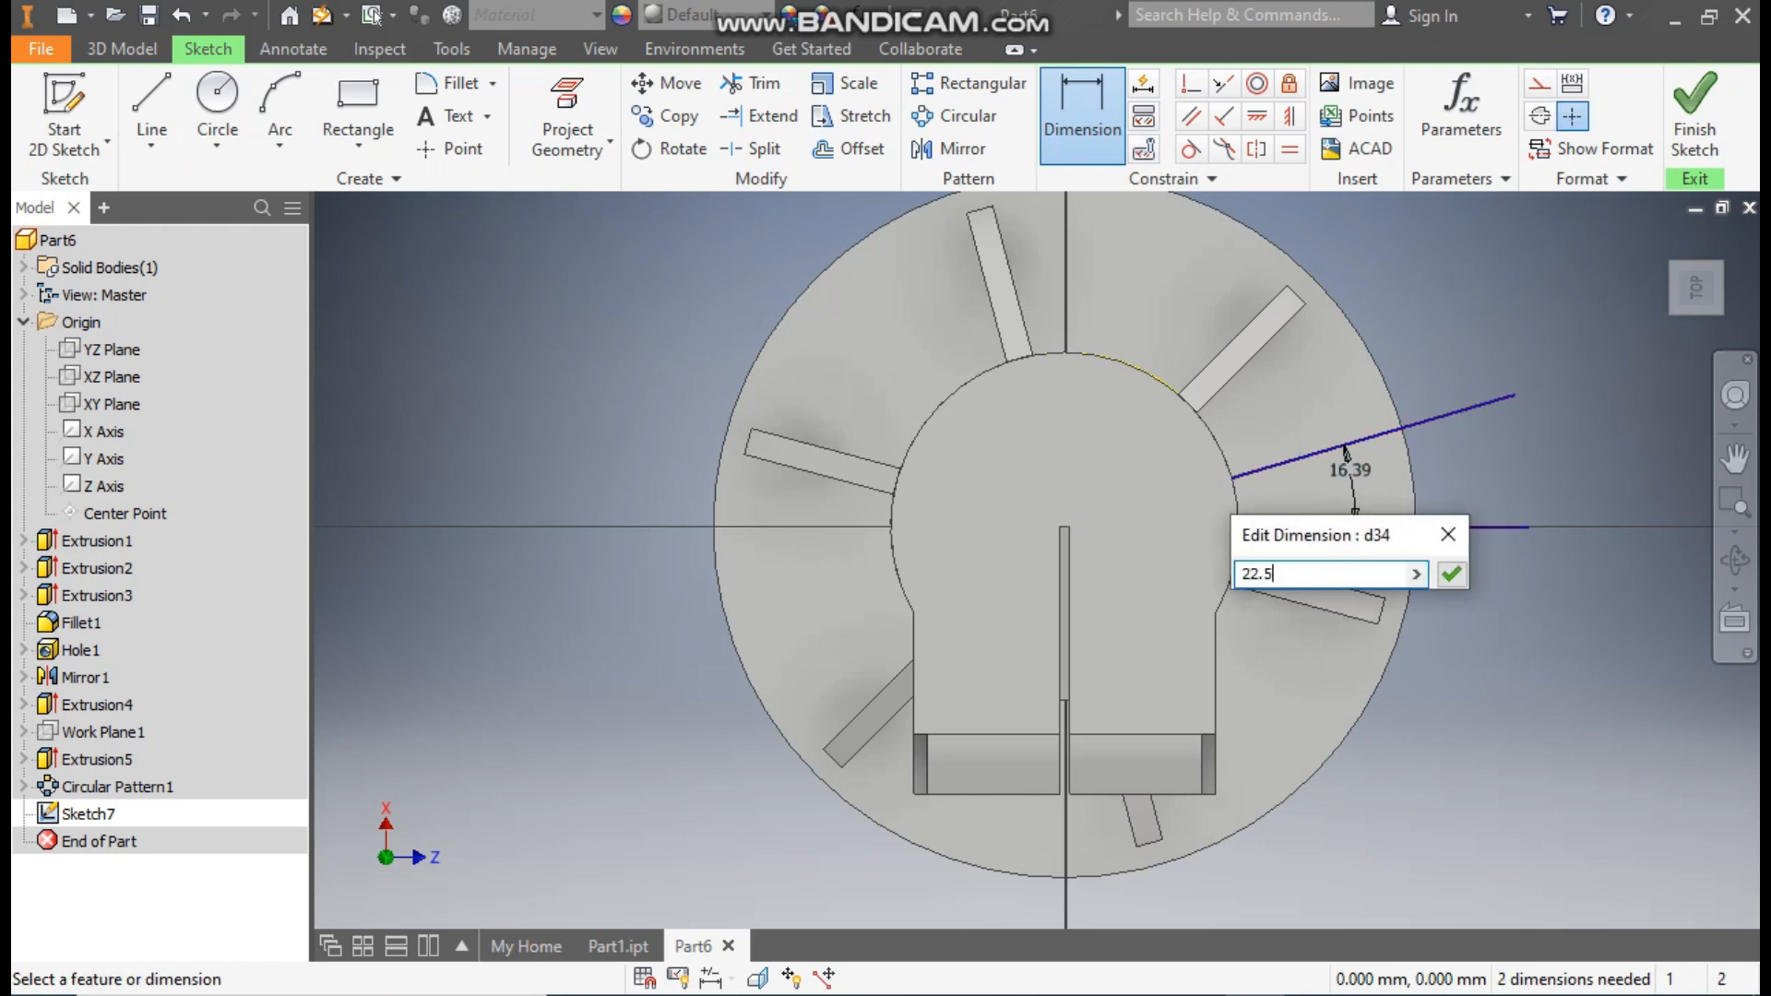
key("Return")
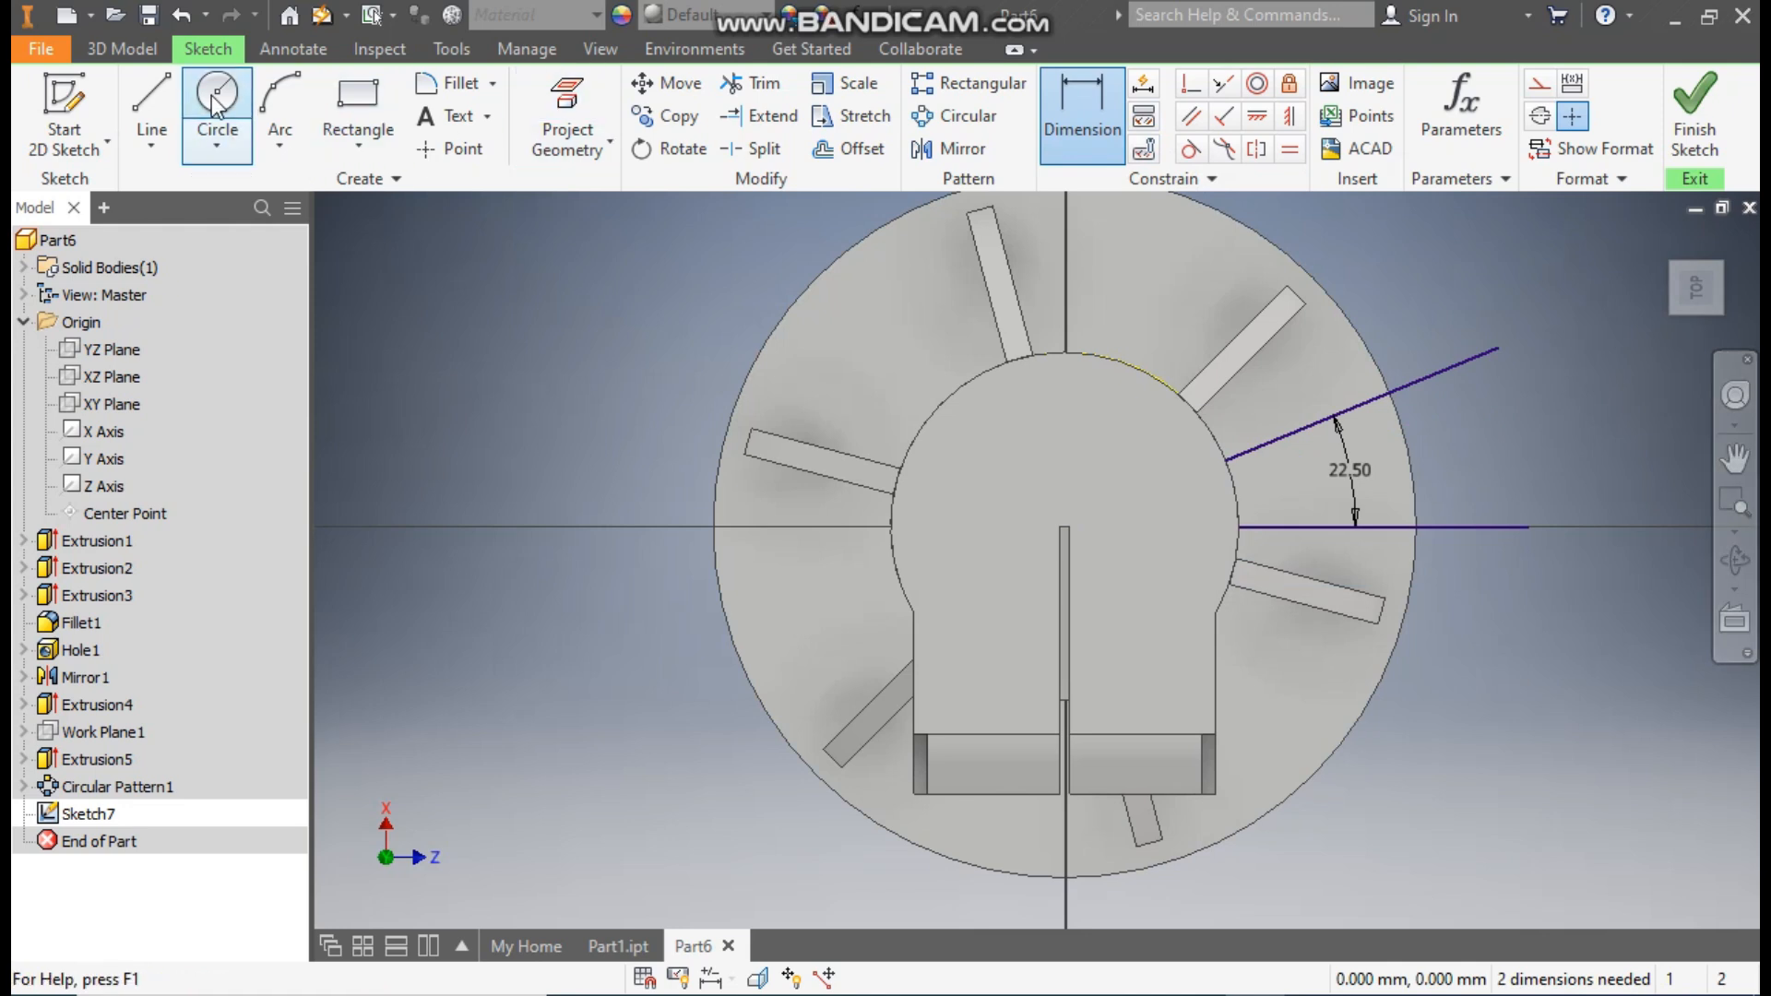
- Draw an 80 mm diameter circle centred on the base, and convert the circle and both lines to construction geometry
left_click(246, 102)
scroll(1061, 528, "up", 5)
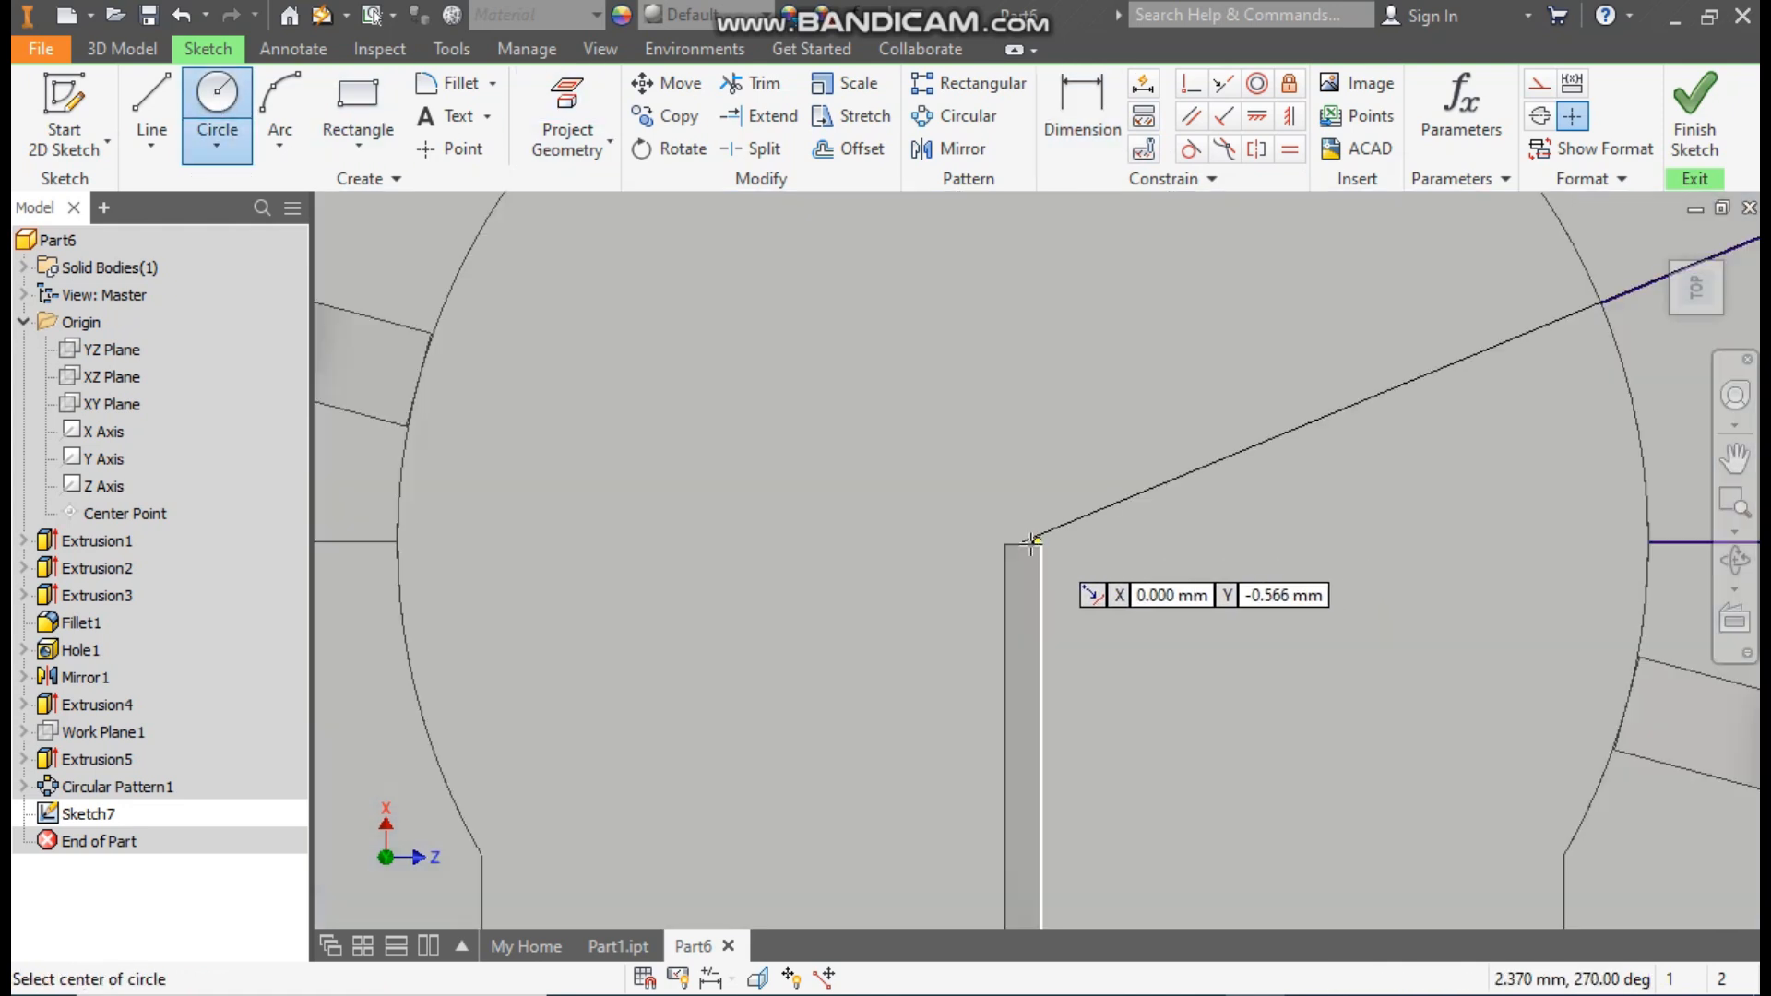
left_click(1024, 542)
scroll(1024, 542, "down", 5)
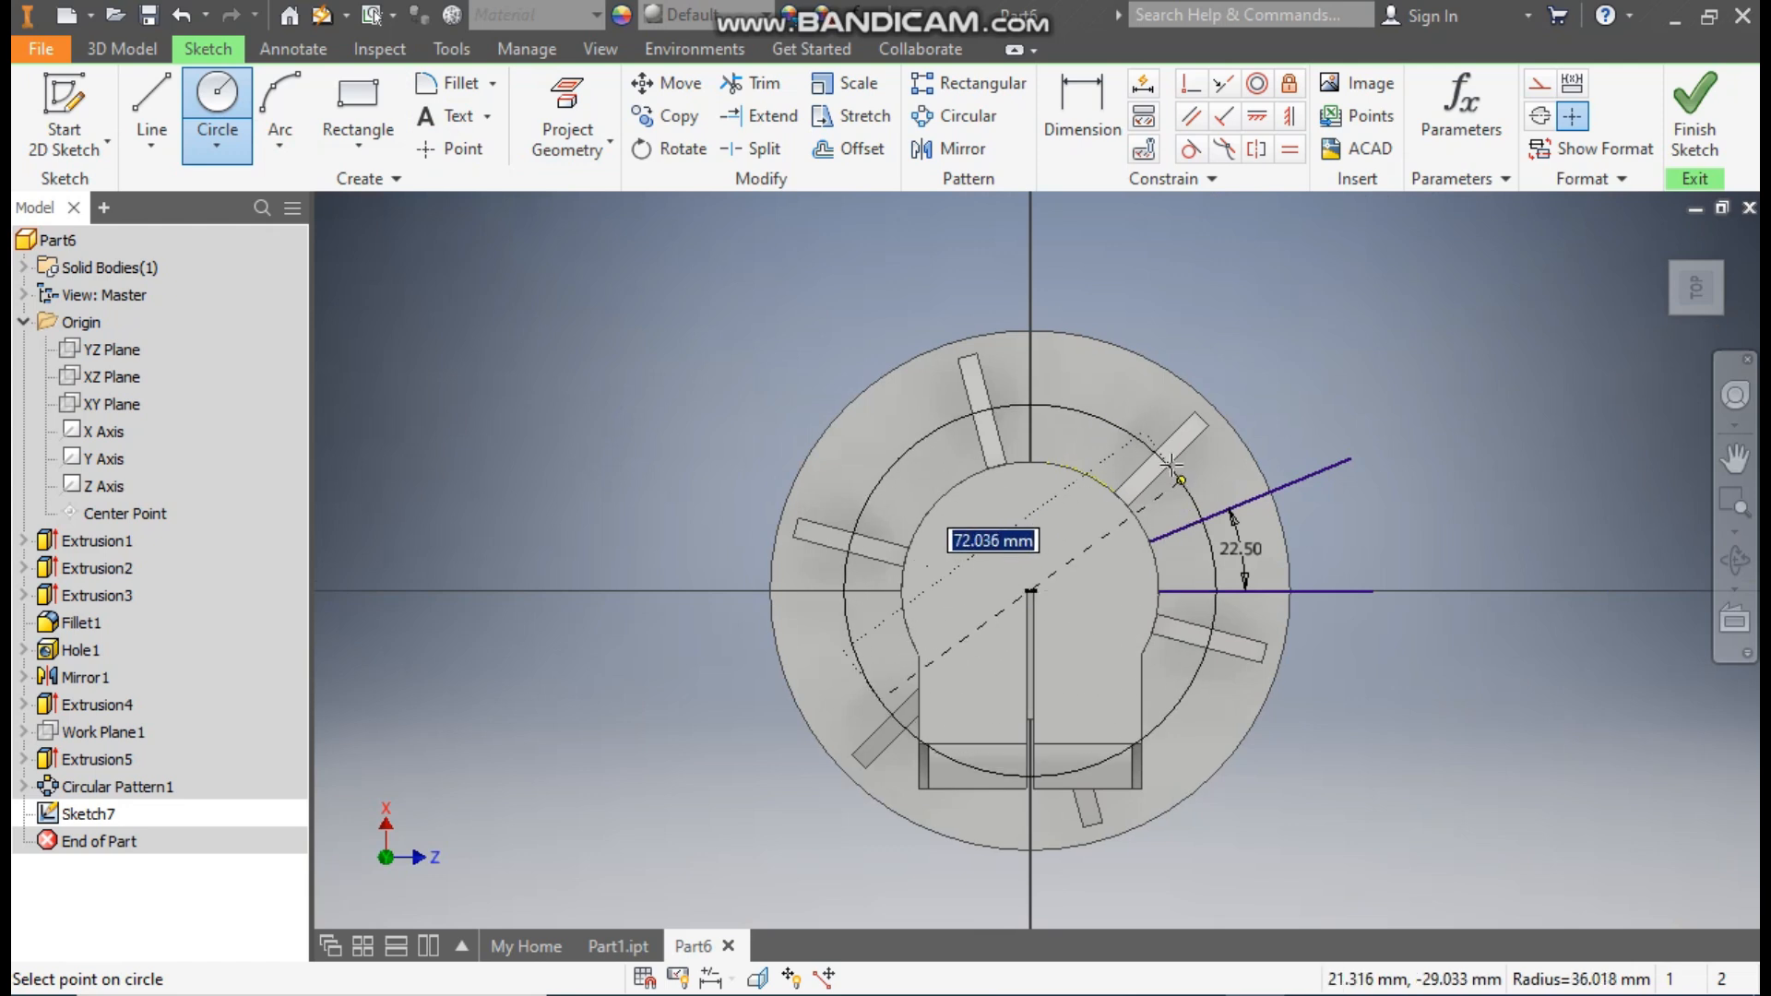
type("80")
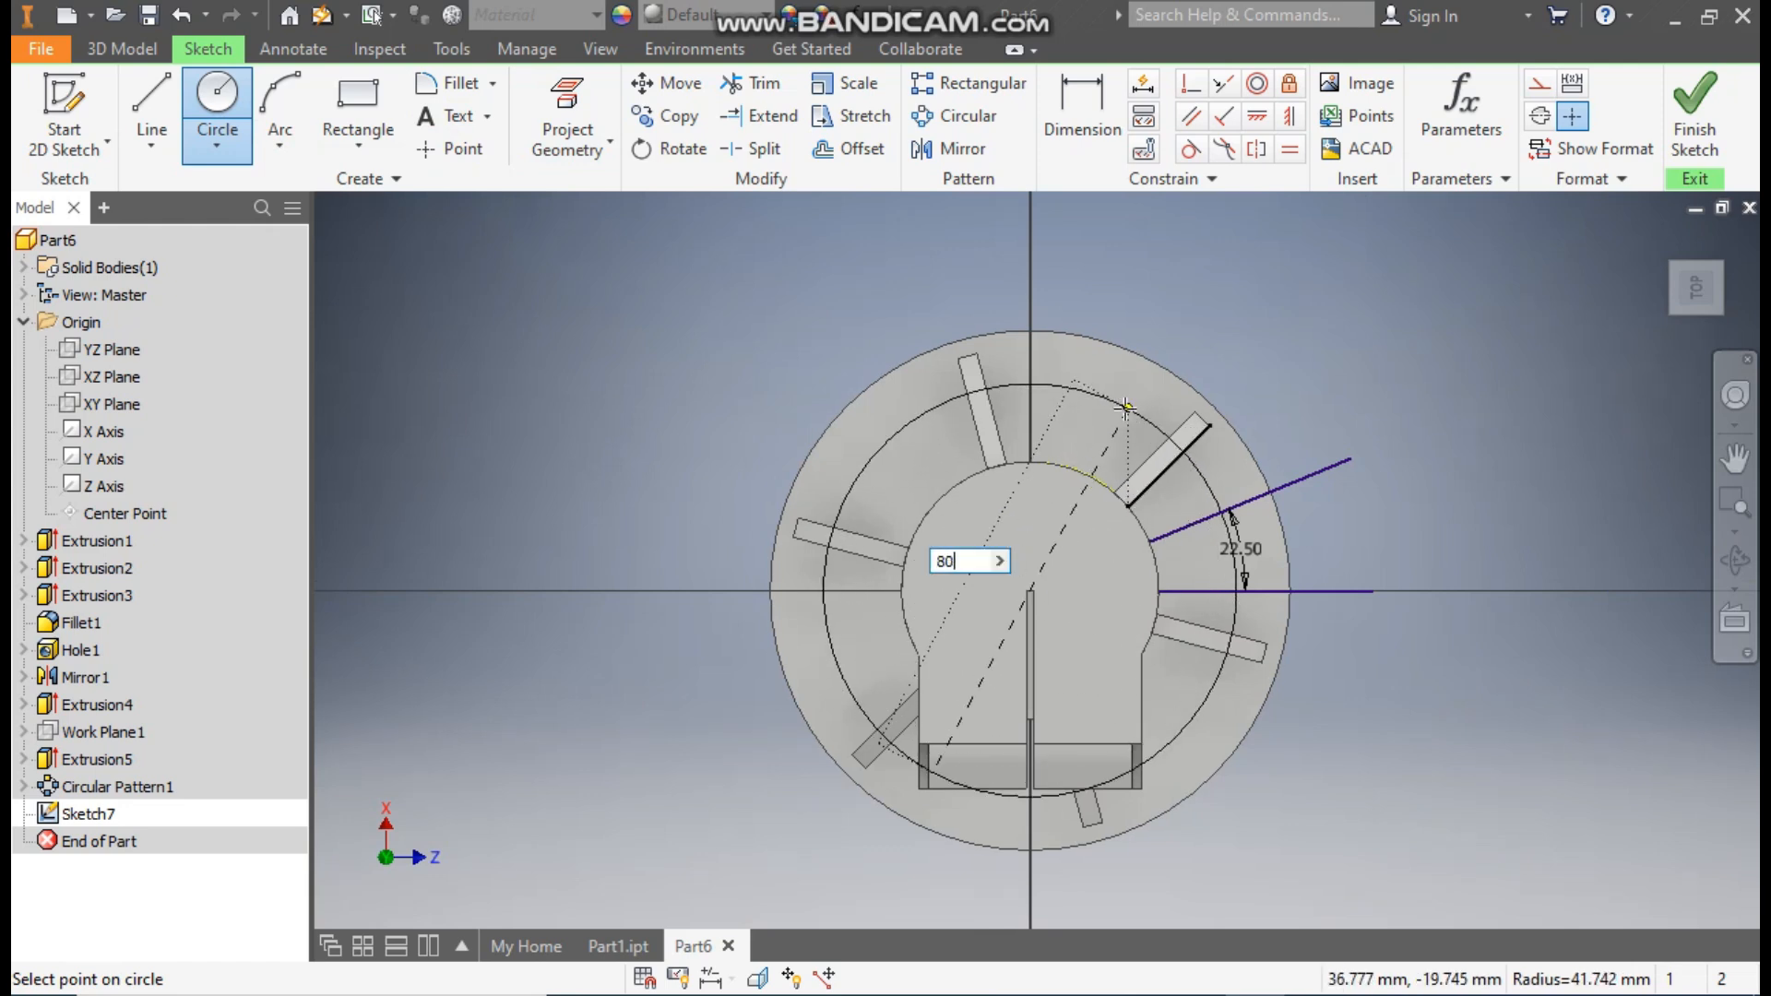
key("Return")
key("Escape")
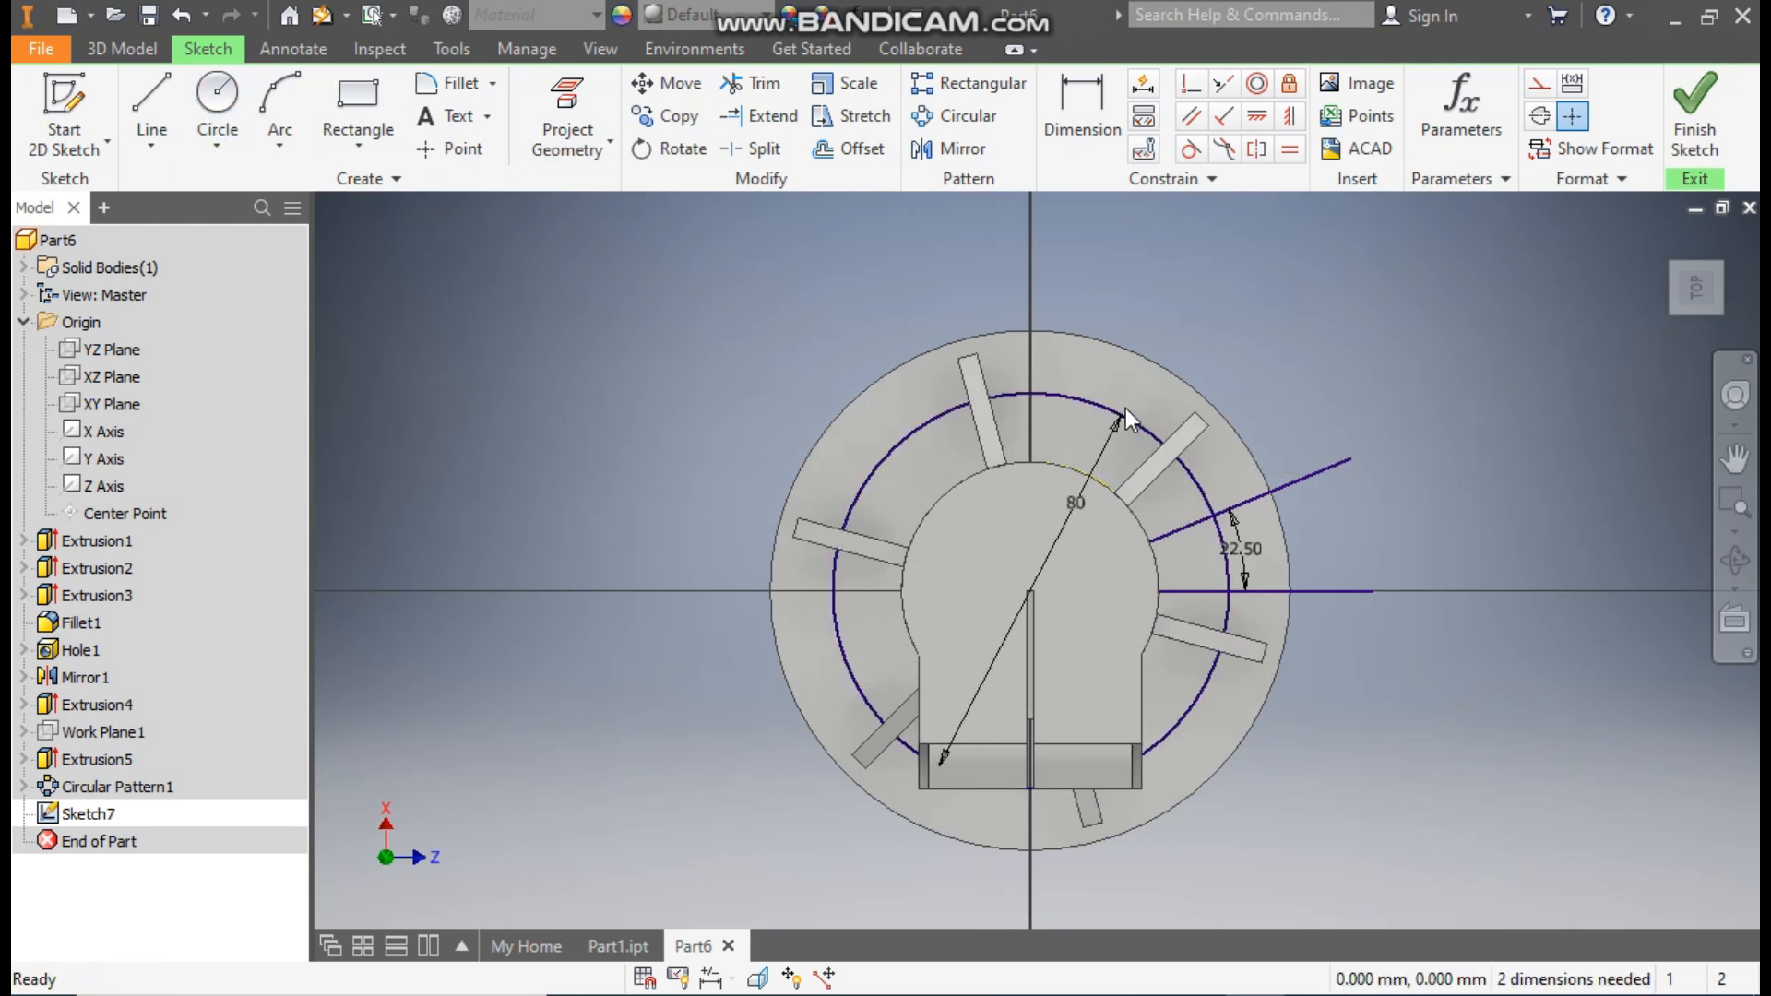
left_click_drag(1237, 579, 1175, 623)
left_click(1539, 84)
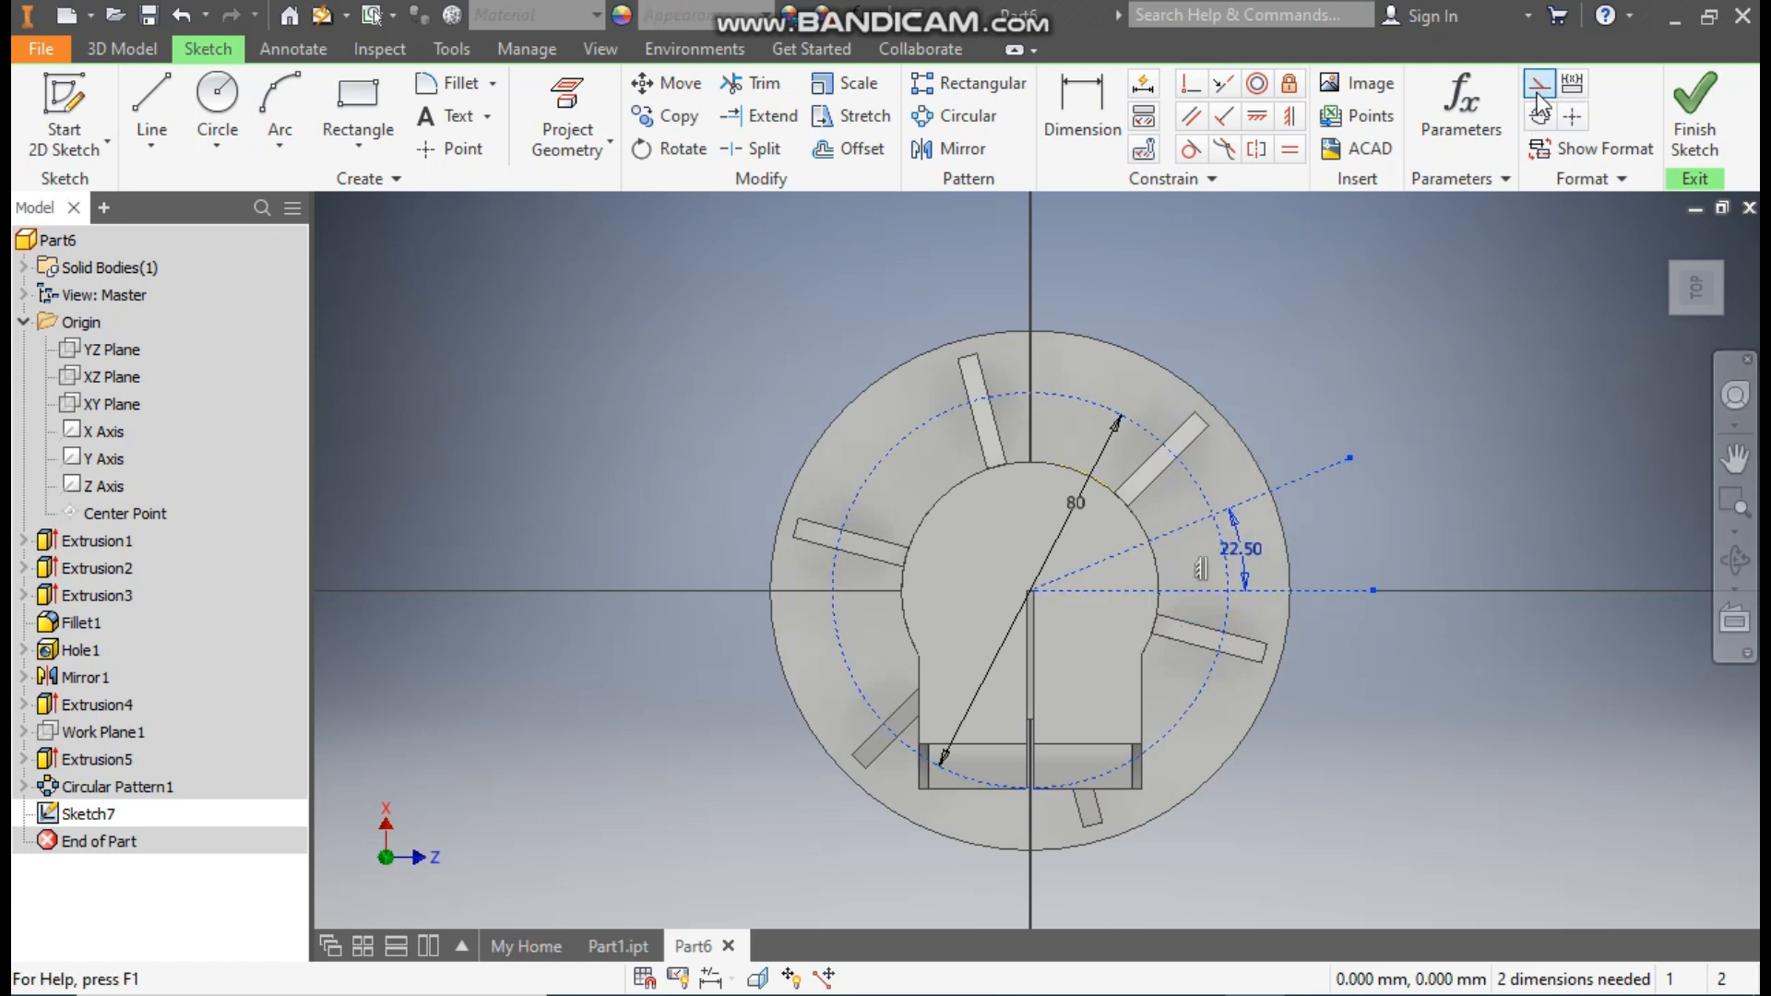
- Draw a 17.5 mm diameter circle centred where the sloped construction line crosses the 80 mm construction circle
left_click(218, 101)
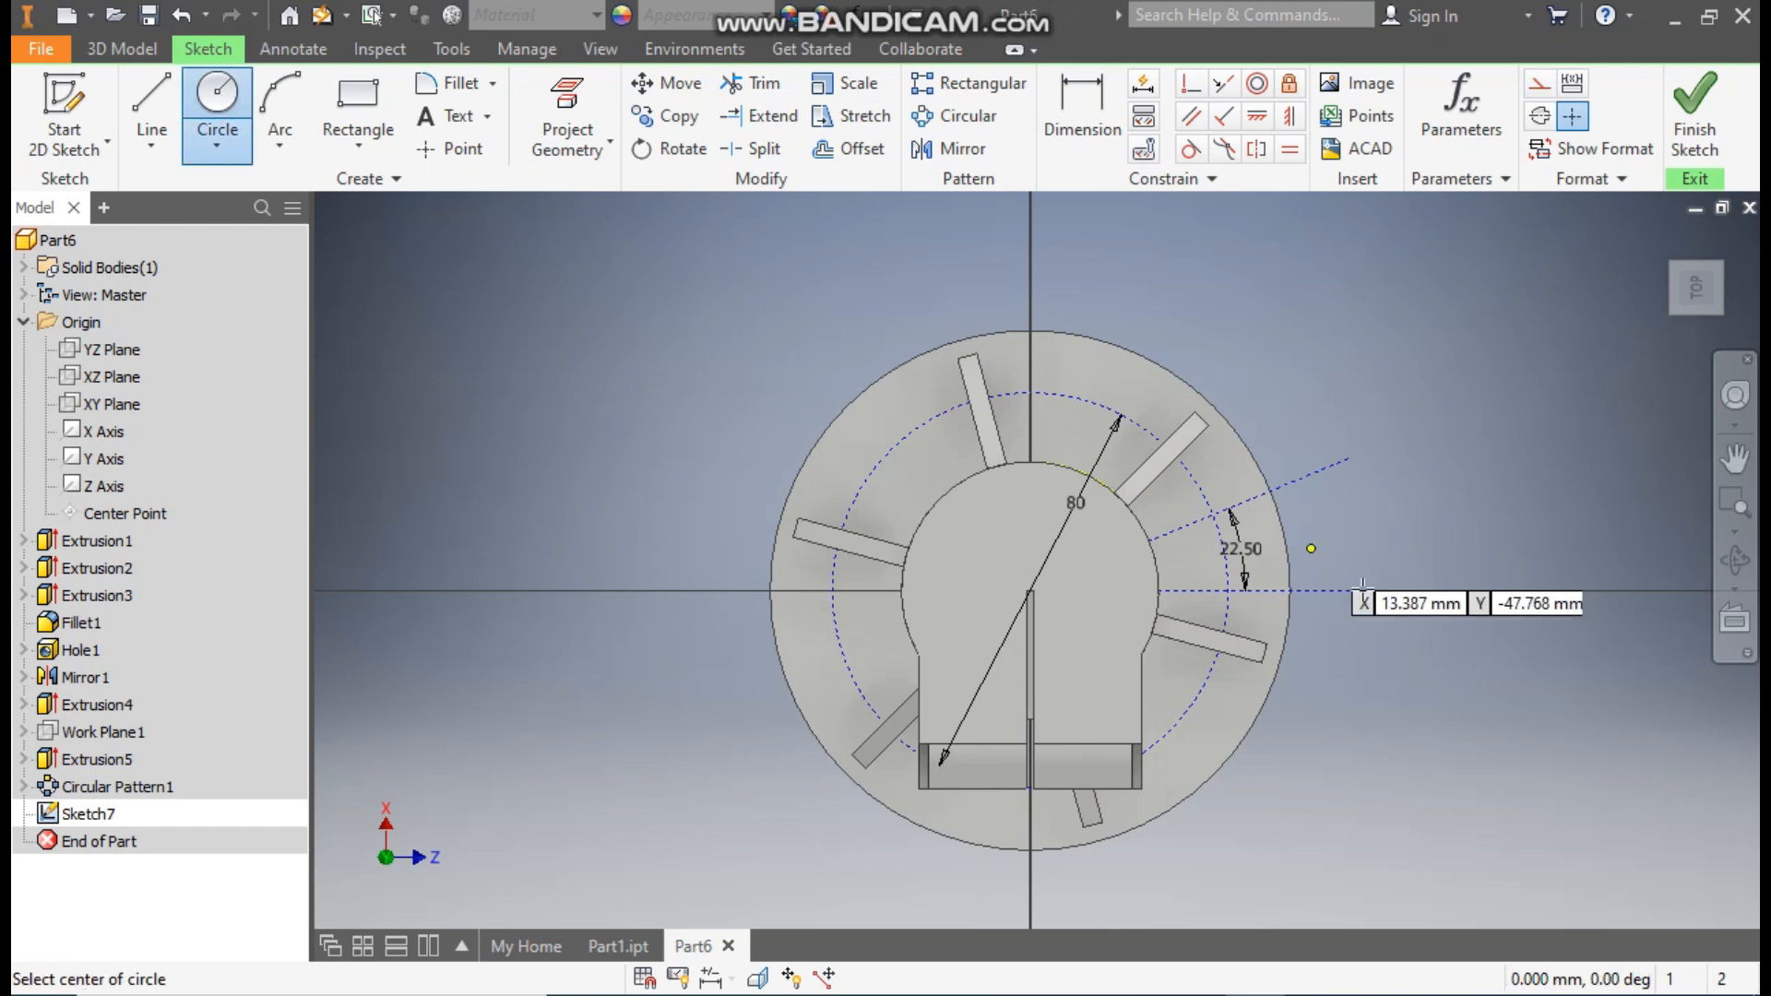
left_click(1214, 514)
scroll(1201, 546, "up", 3)
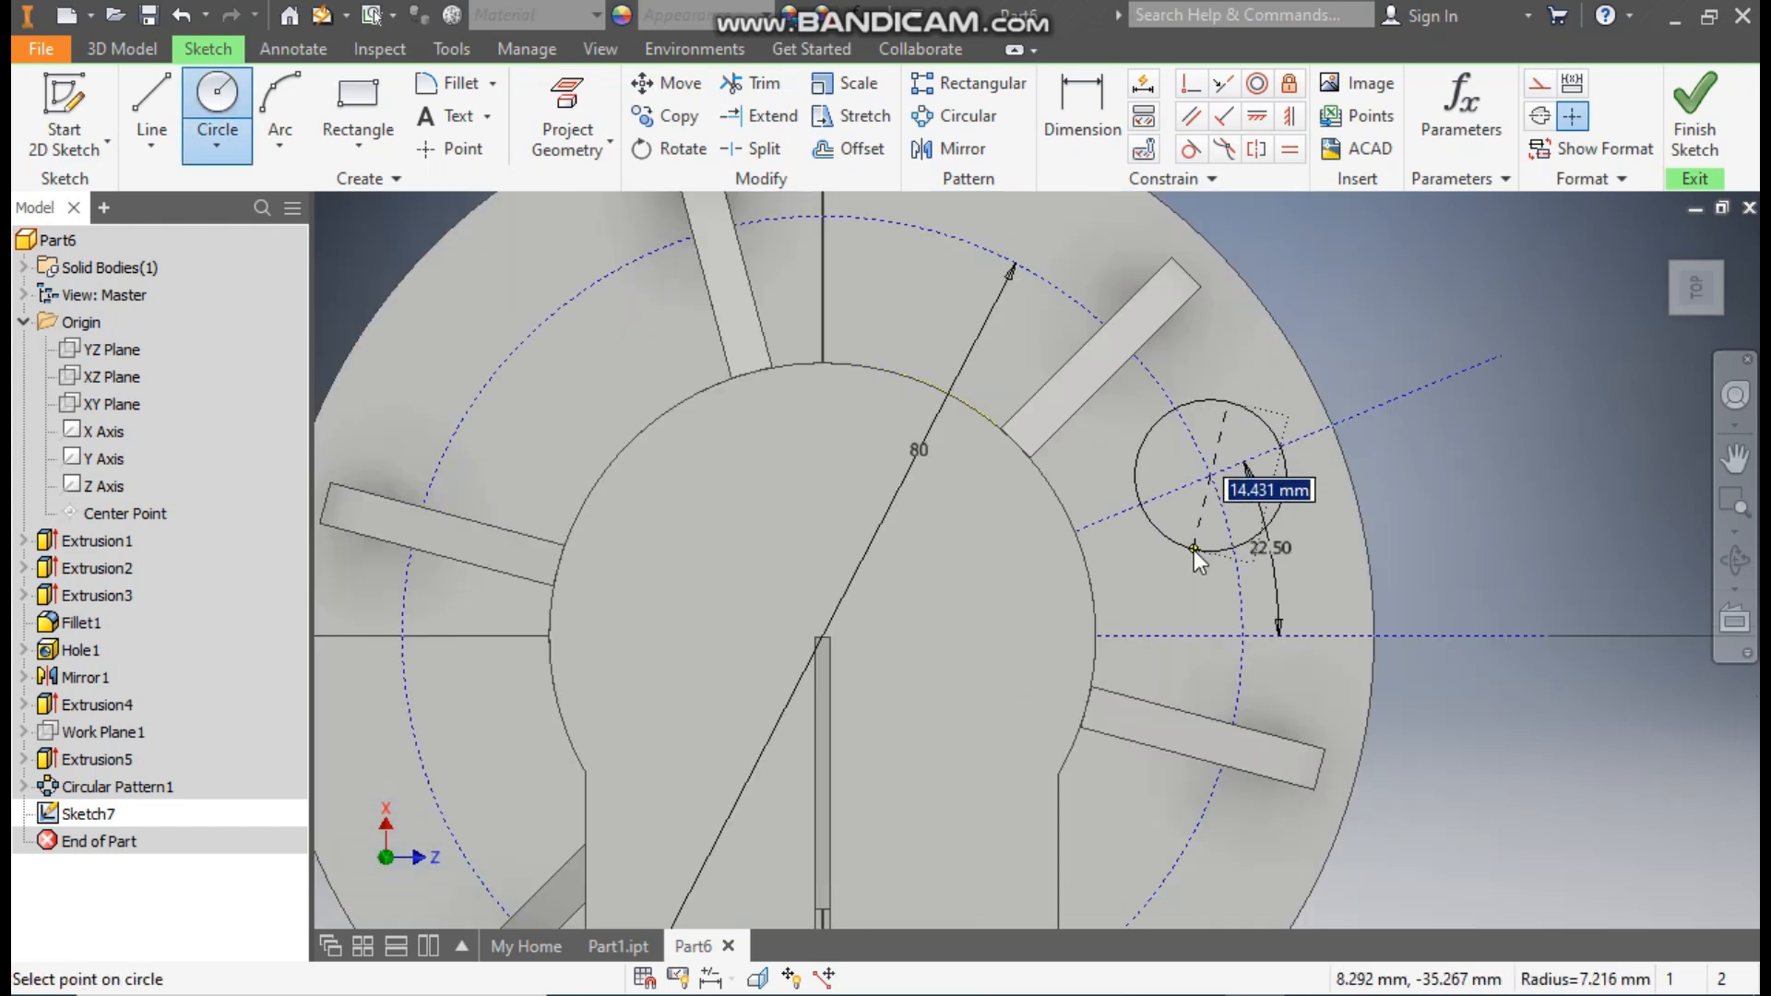
type("17.5")
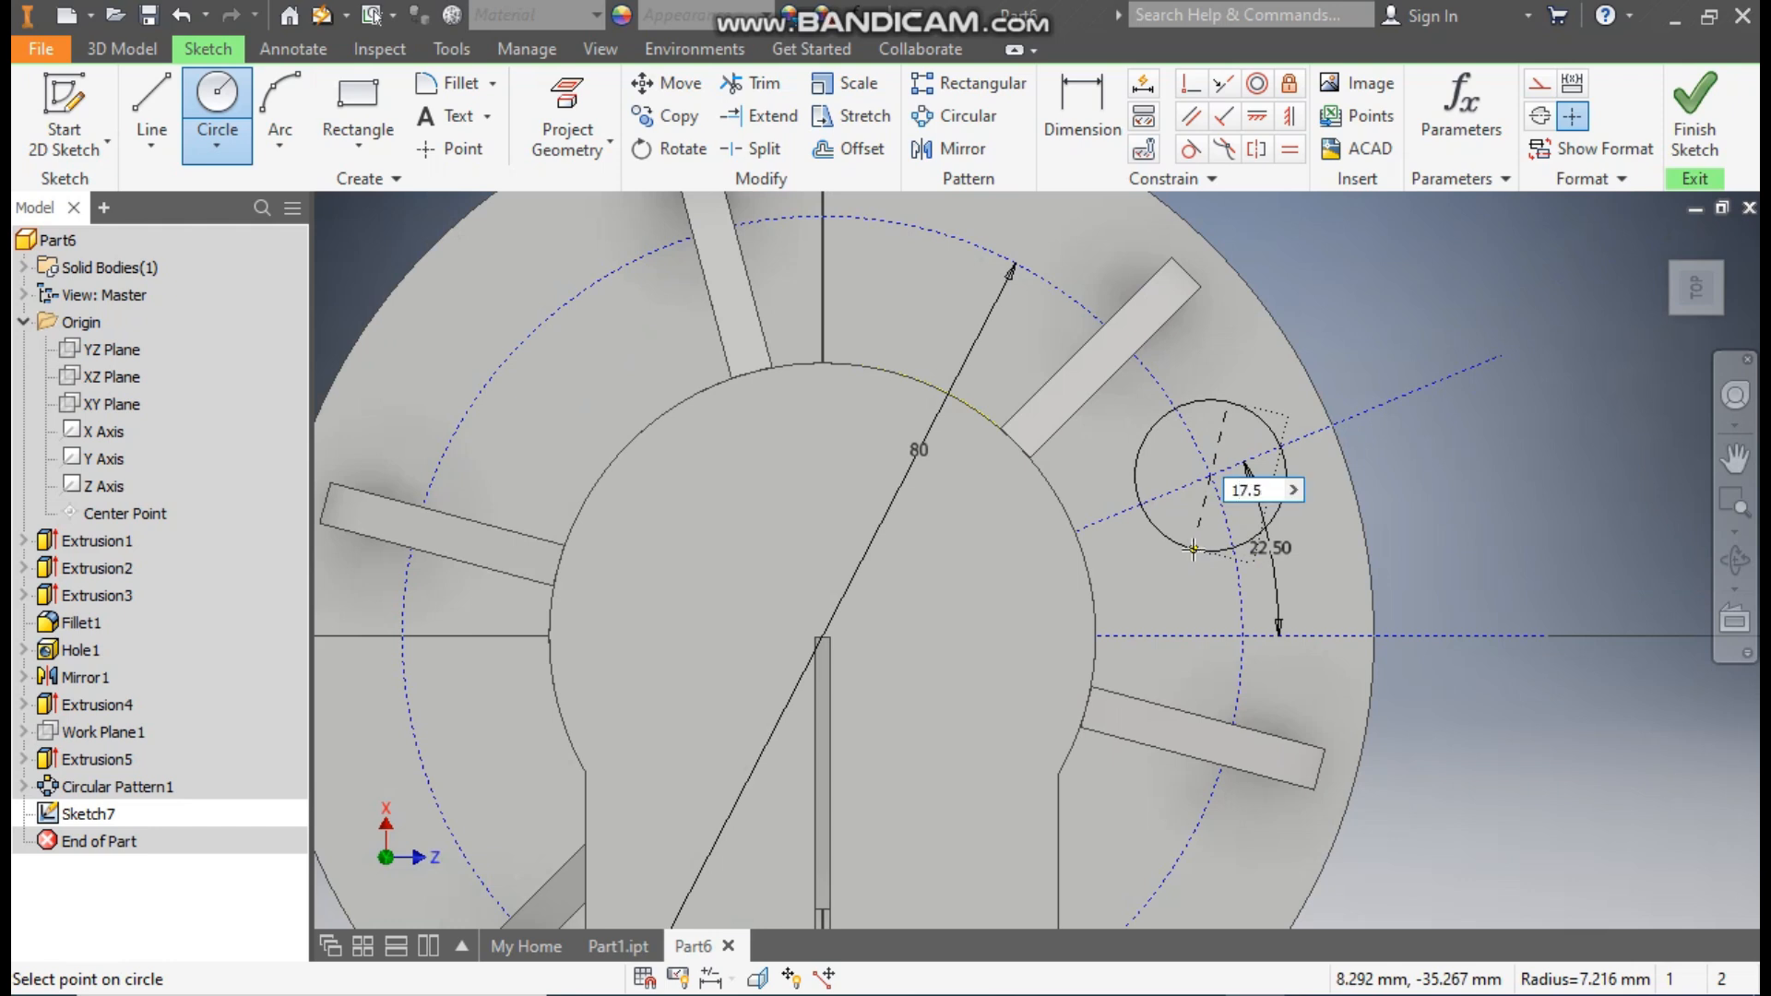
key("Return")
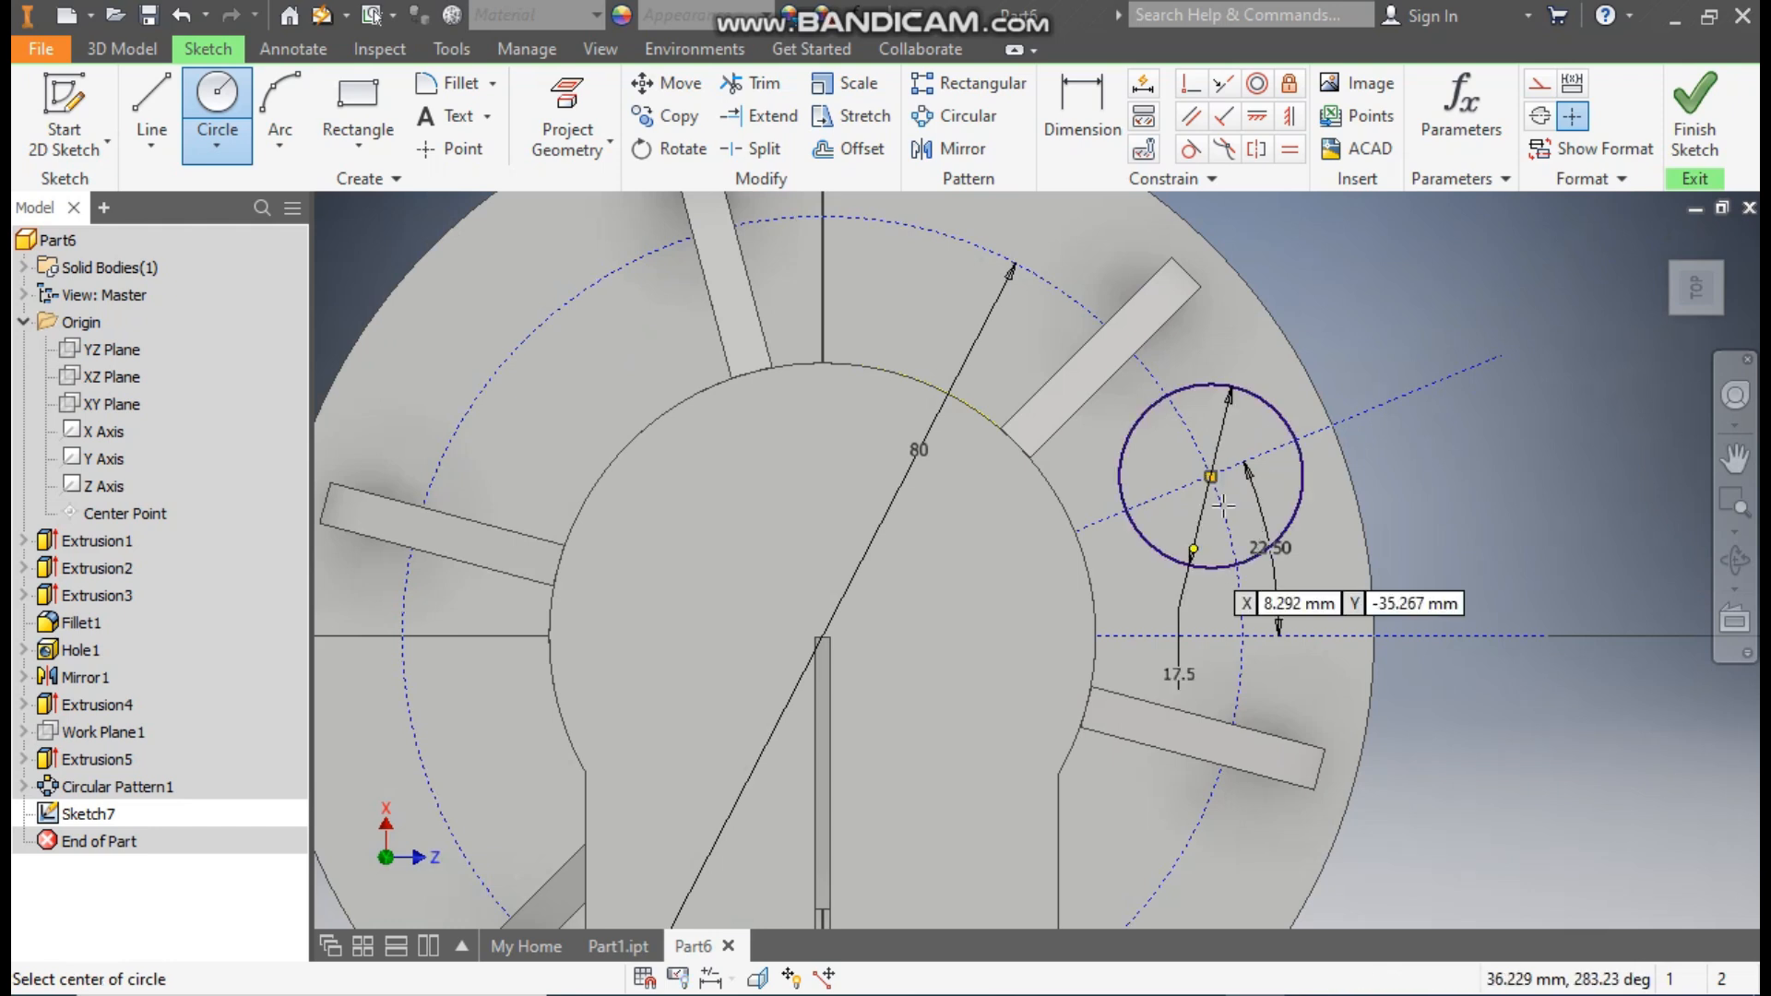
scroll(1236, 425, "down", 3)
middle_click_drag(1310, 389, 1298, 438)
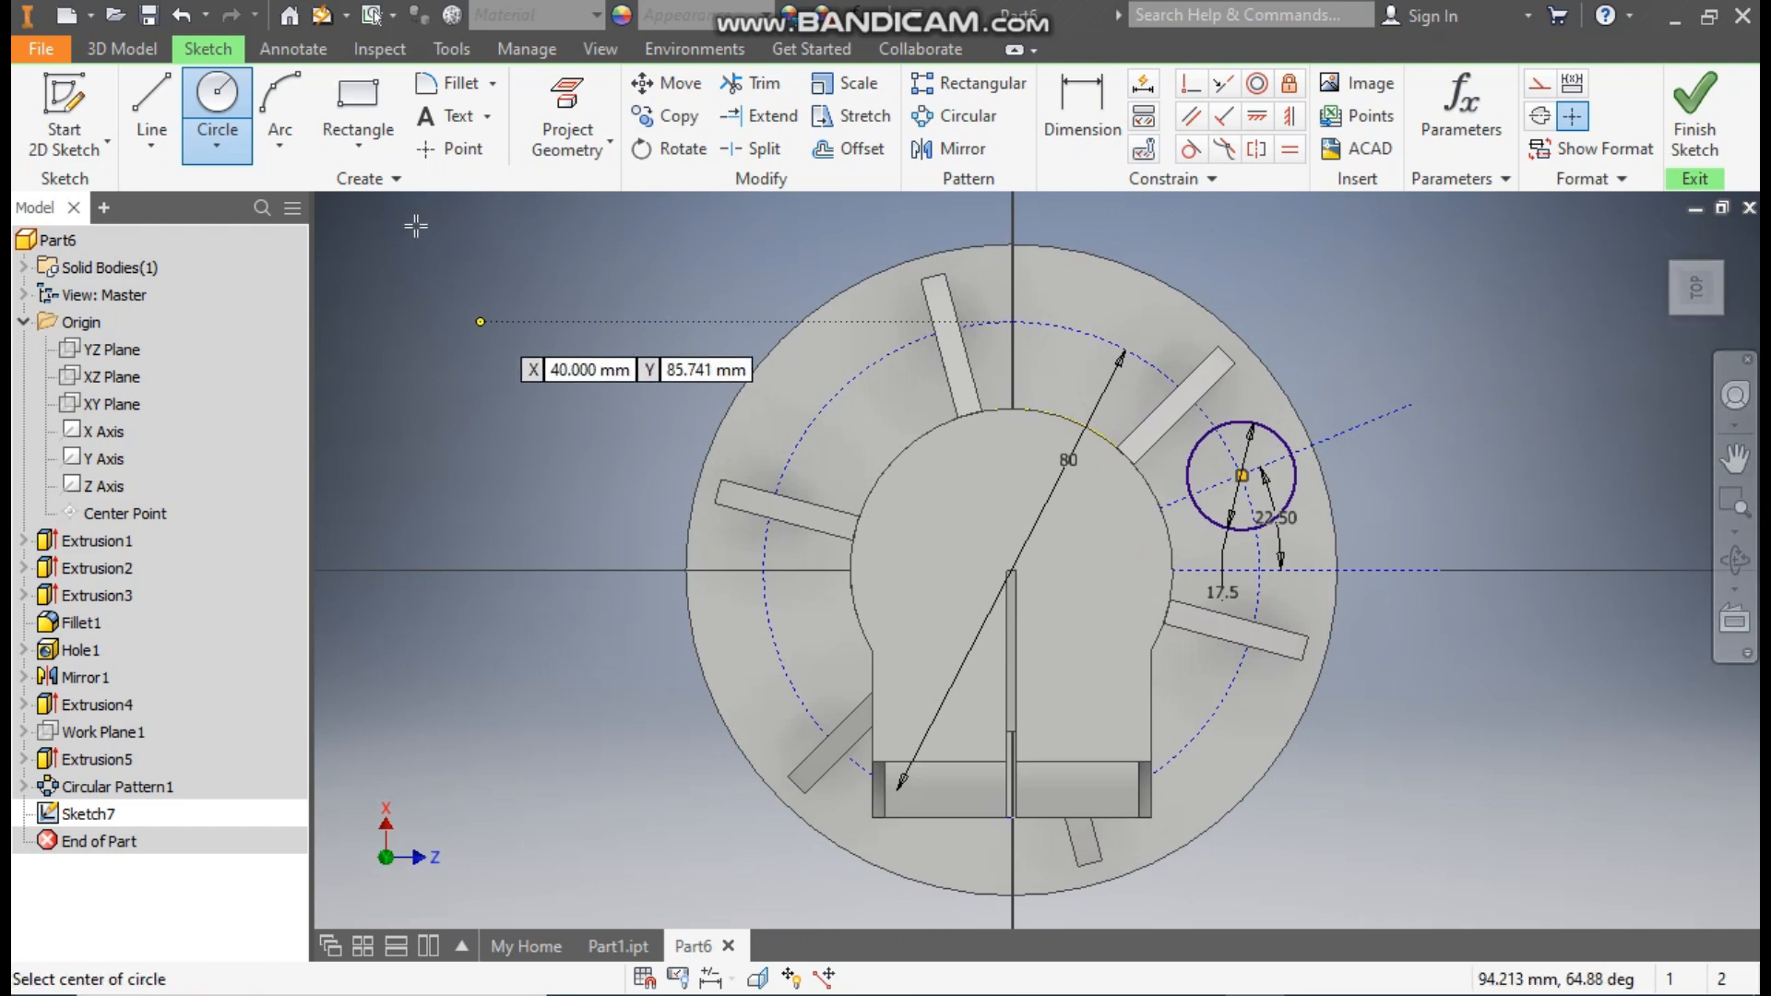
- Pattern the 17.5 mm circle around the base centre with 6 instances over 360 degrees, and finish the sketch
left_click(968, 129)
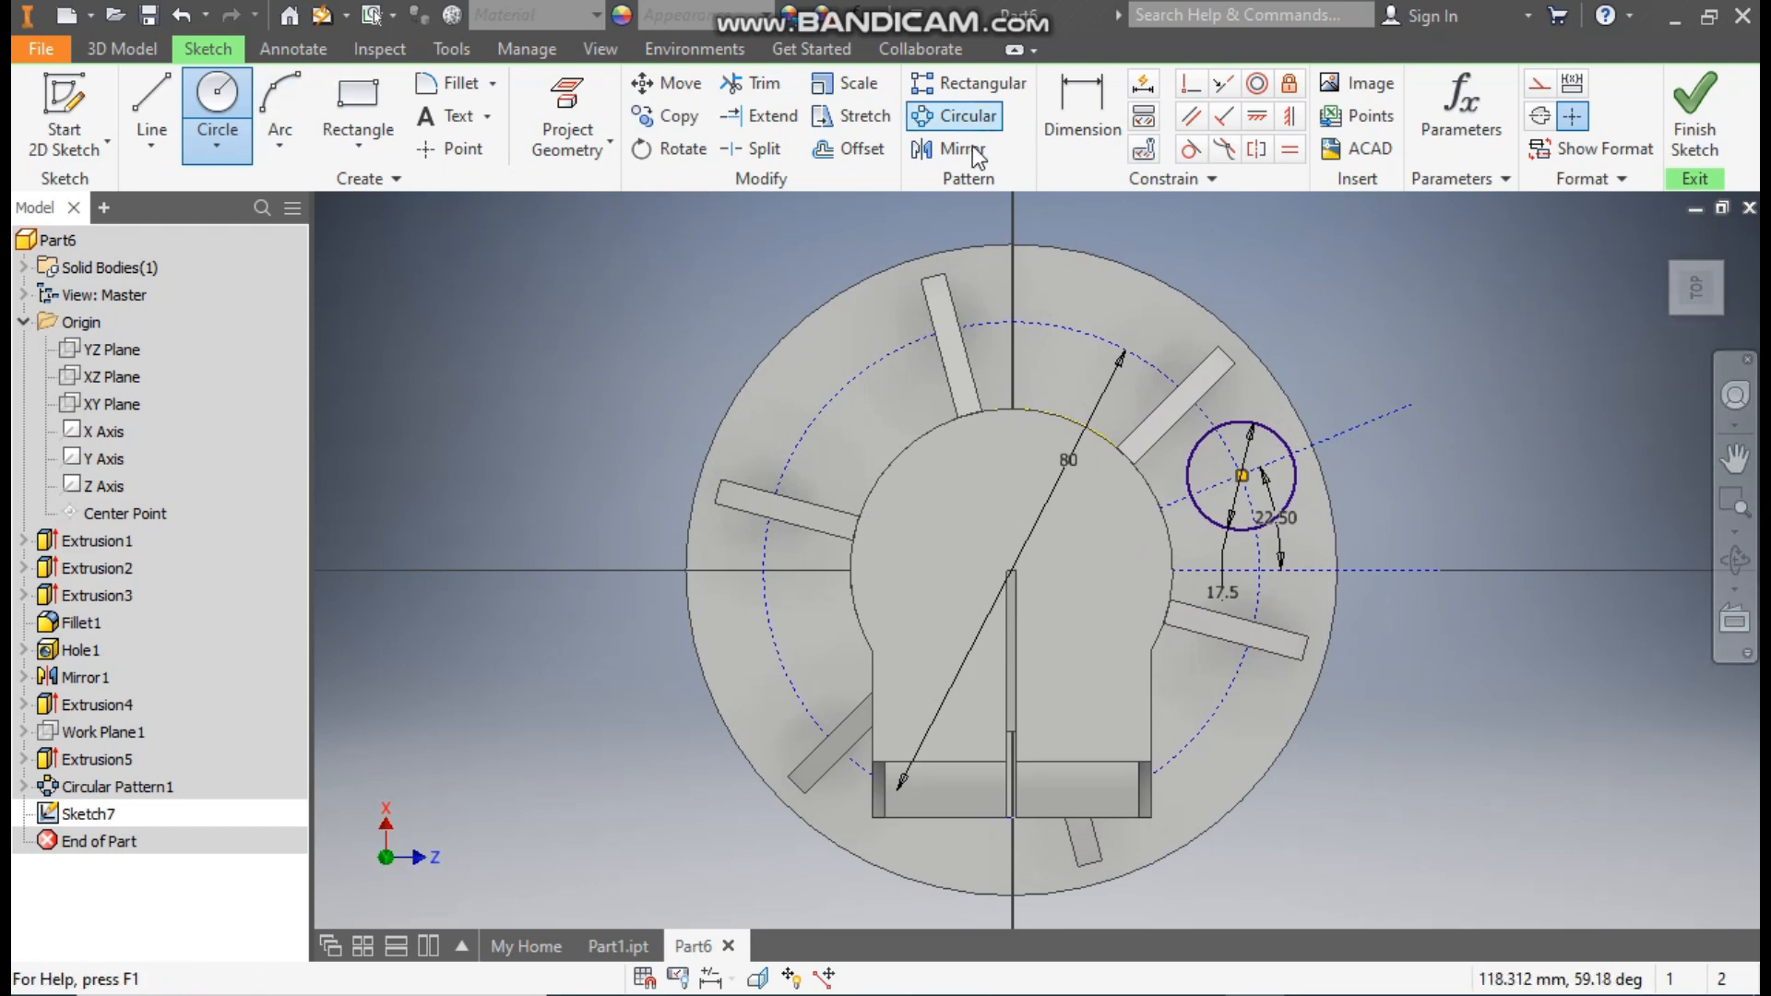
left_click(501, 268)
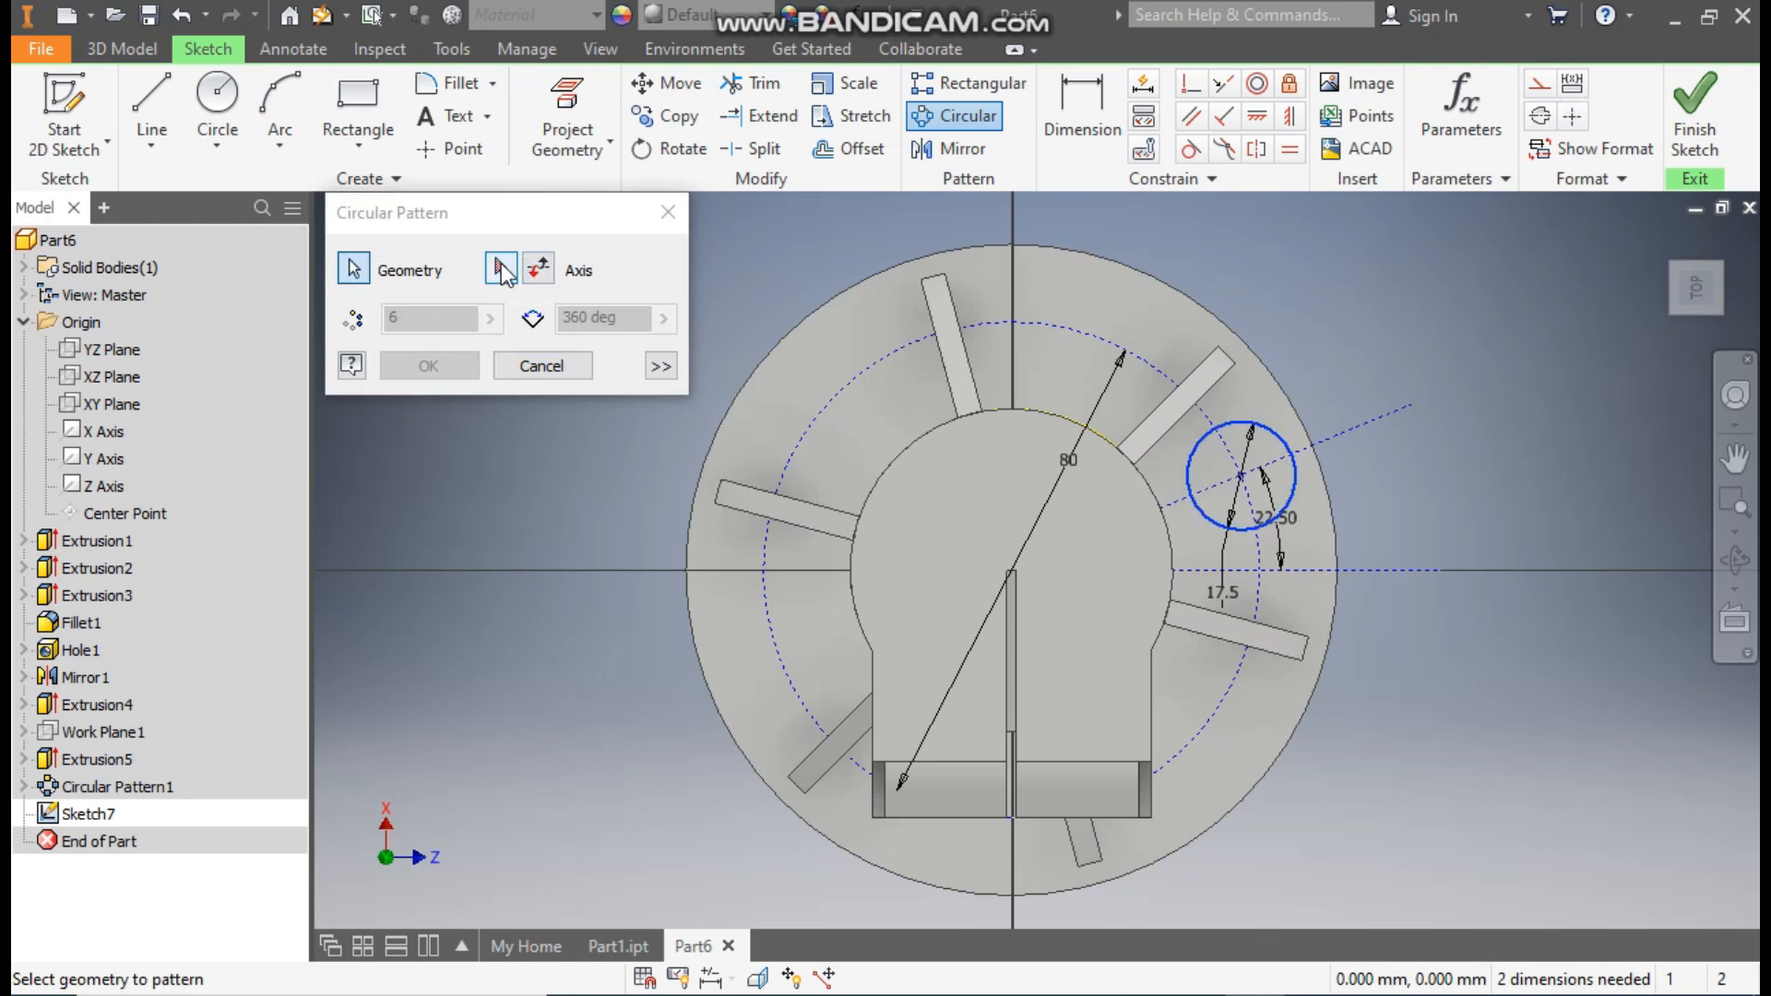
left_click(1089, 329)
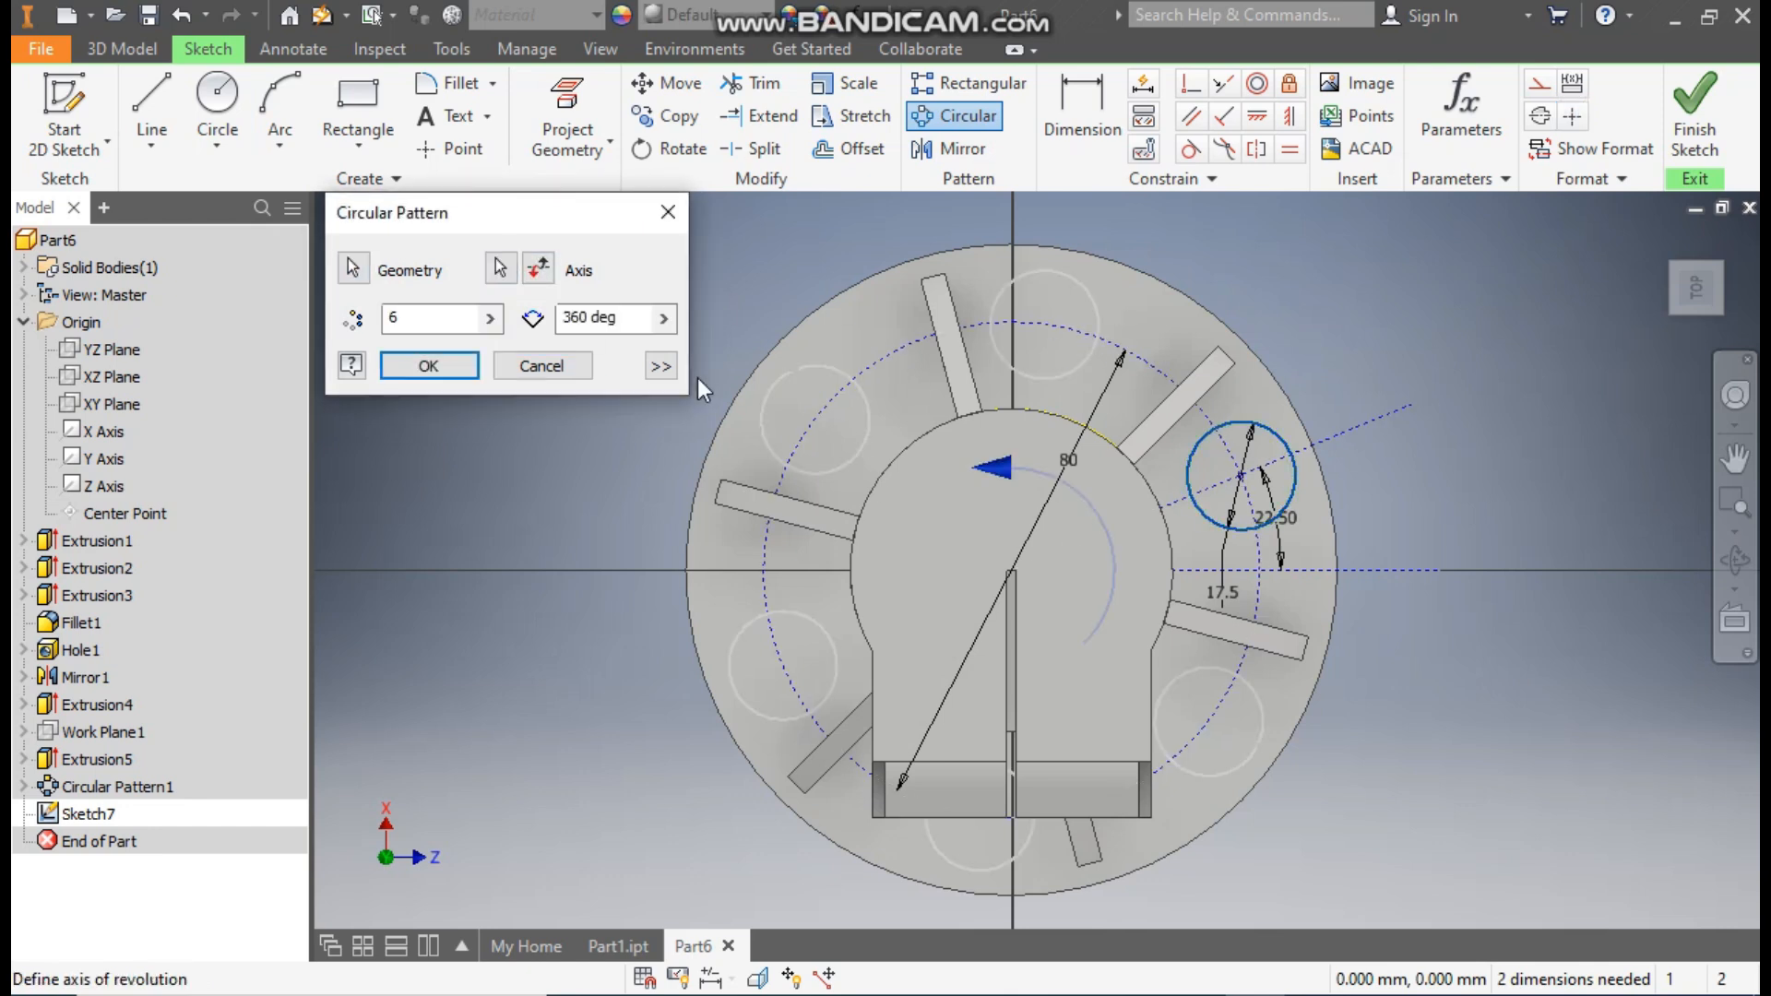
left_click(430, 366)
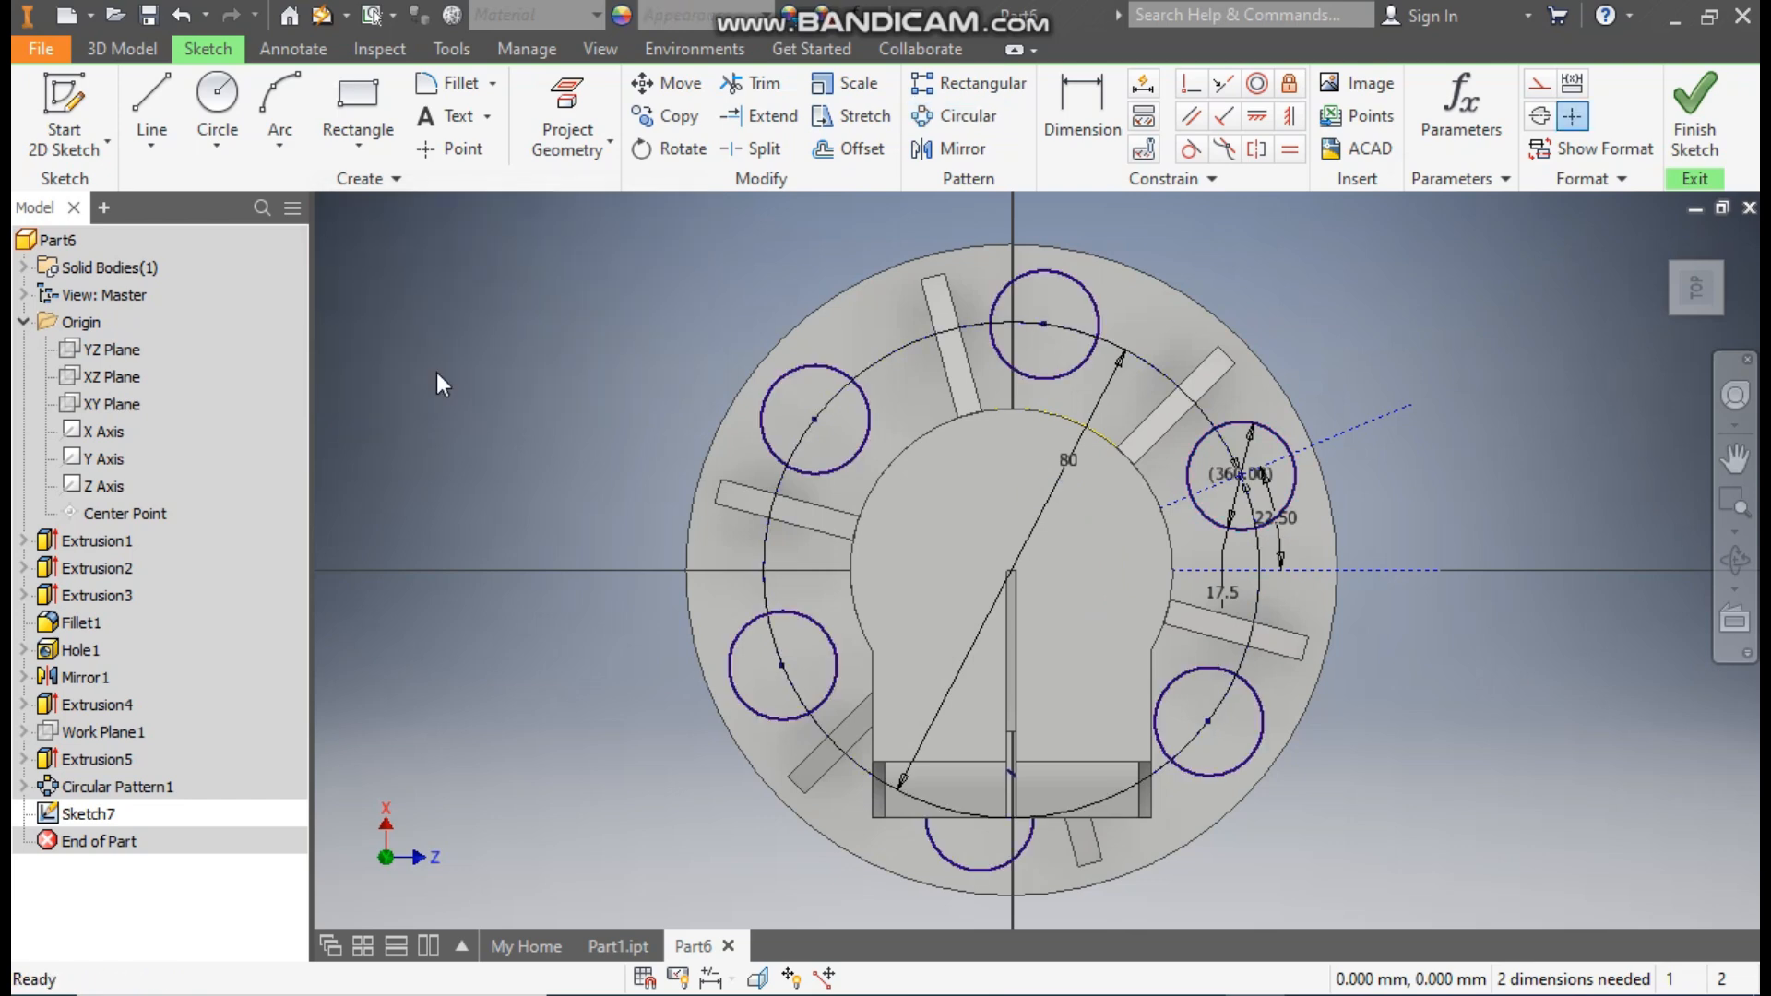
left_click(1694, 108)
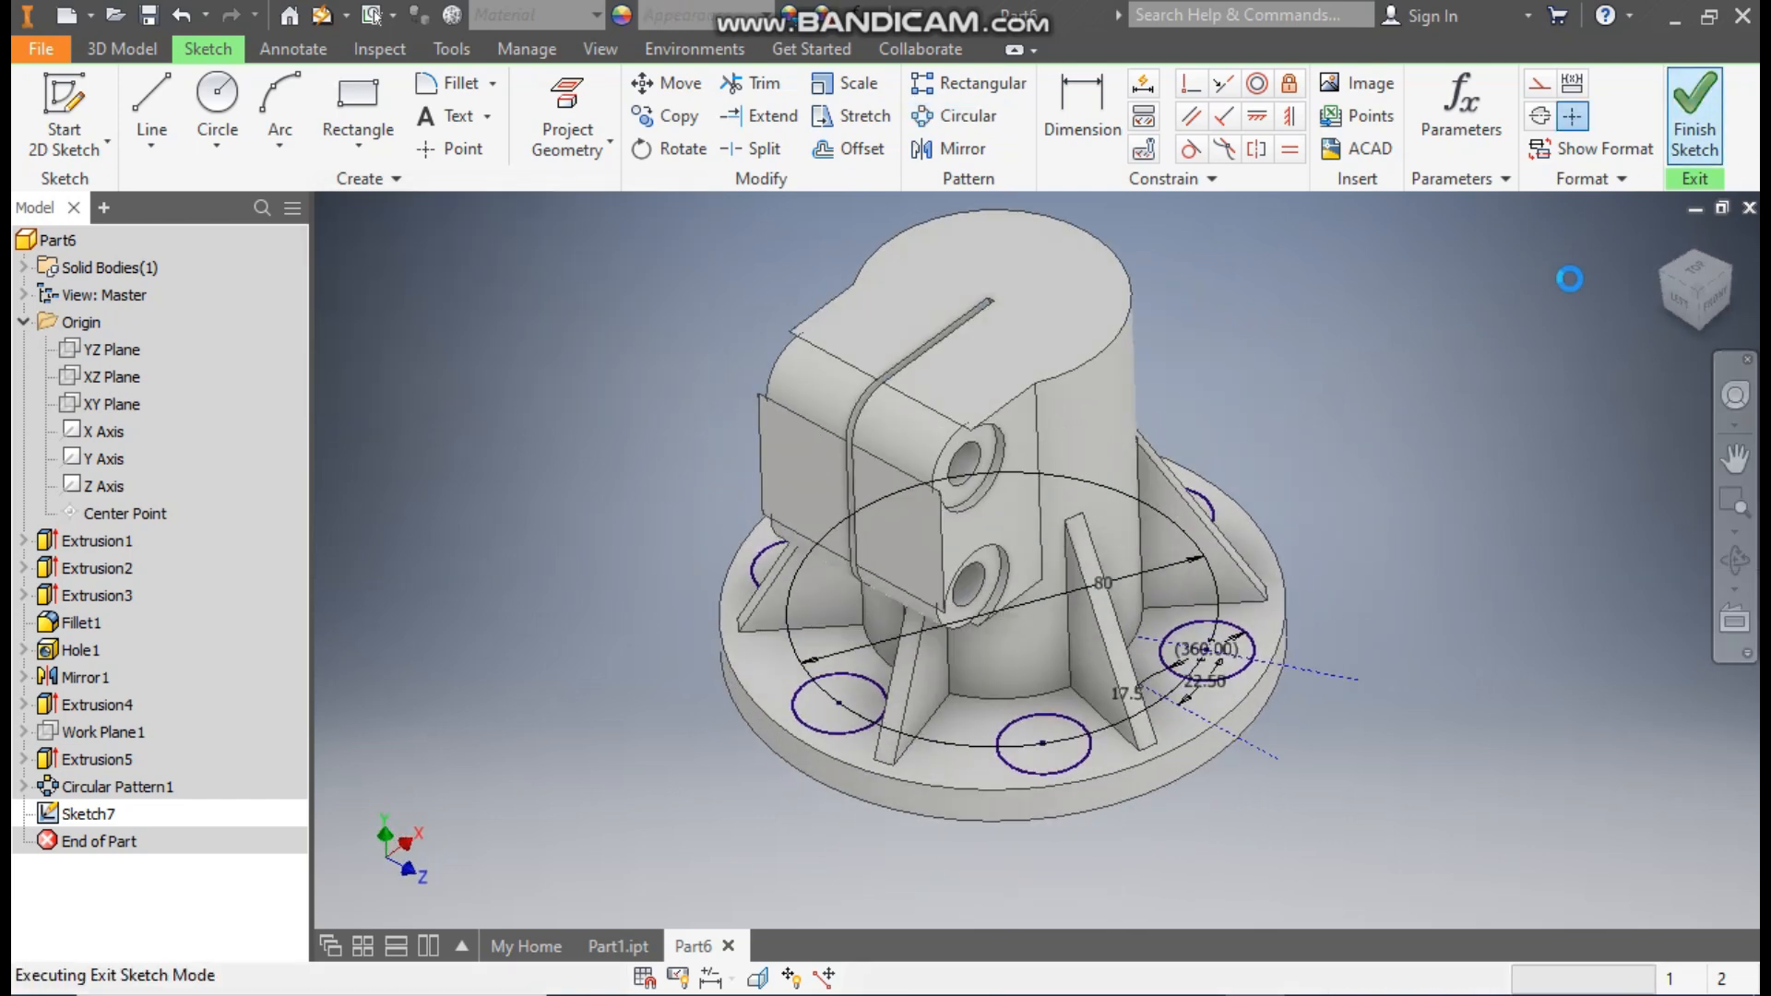
- Extrude the six patterned circles upward 1 mm as raised pads on the base
left_click(153, 99)
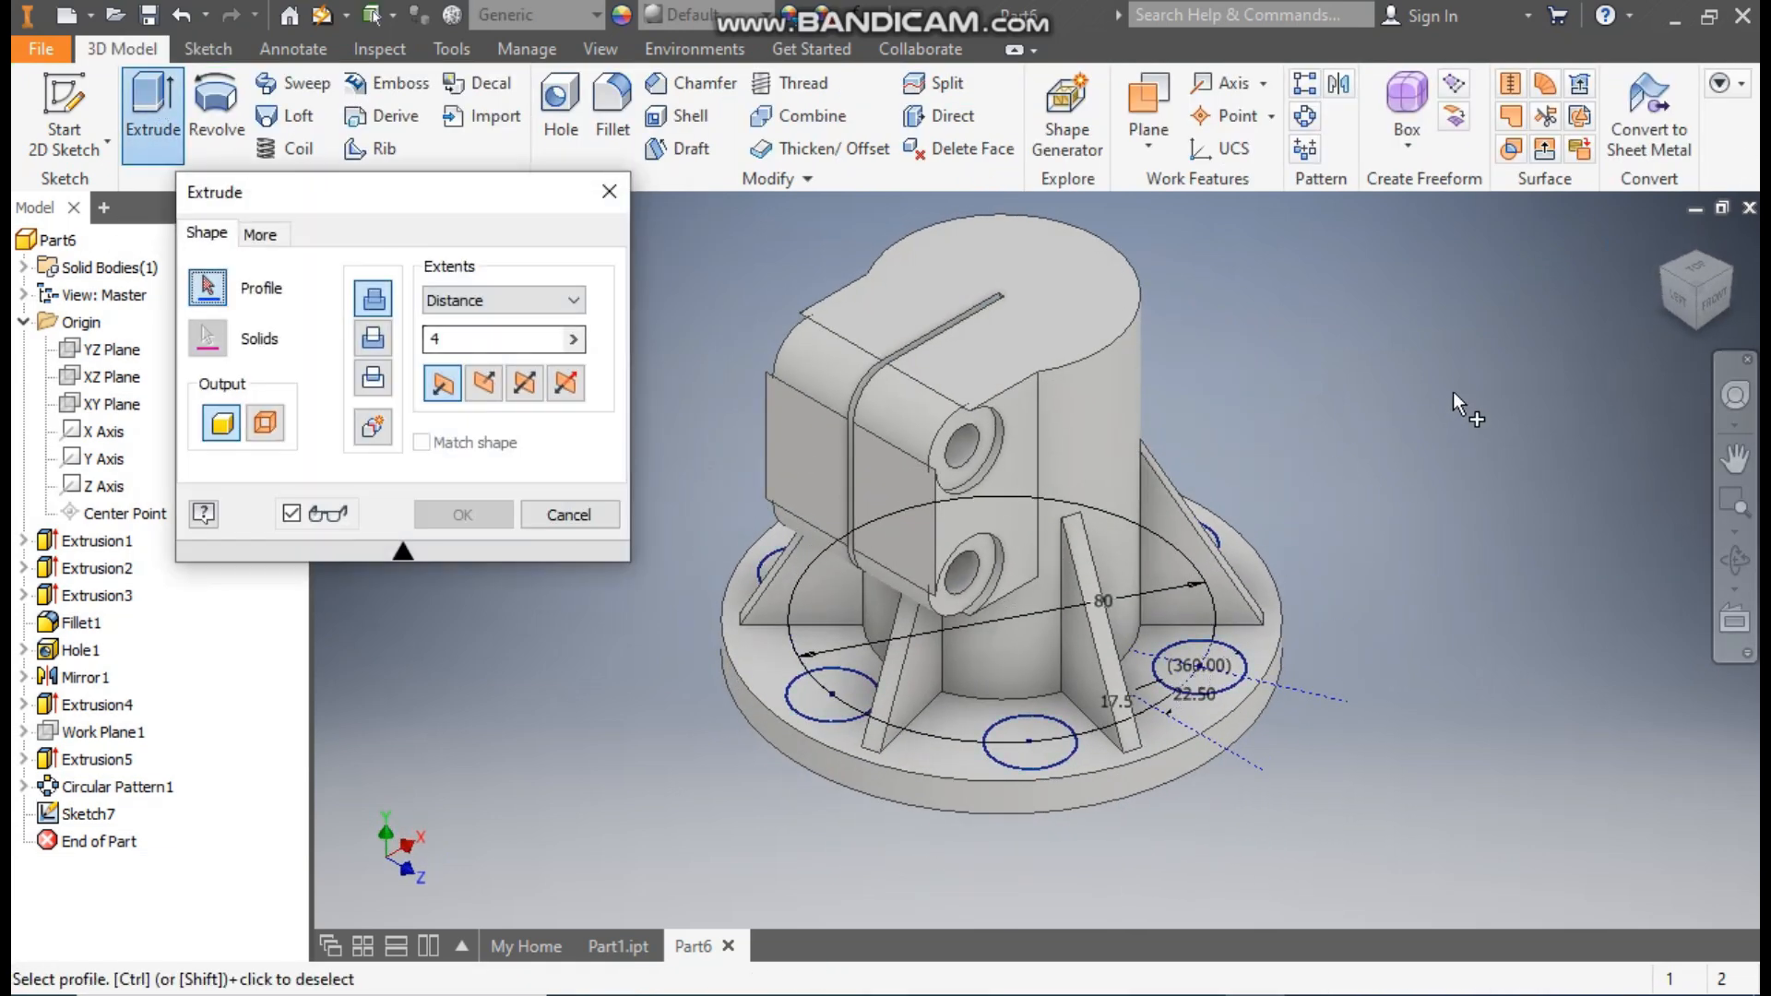
left_click(816, 714)
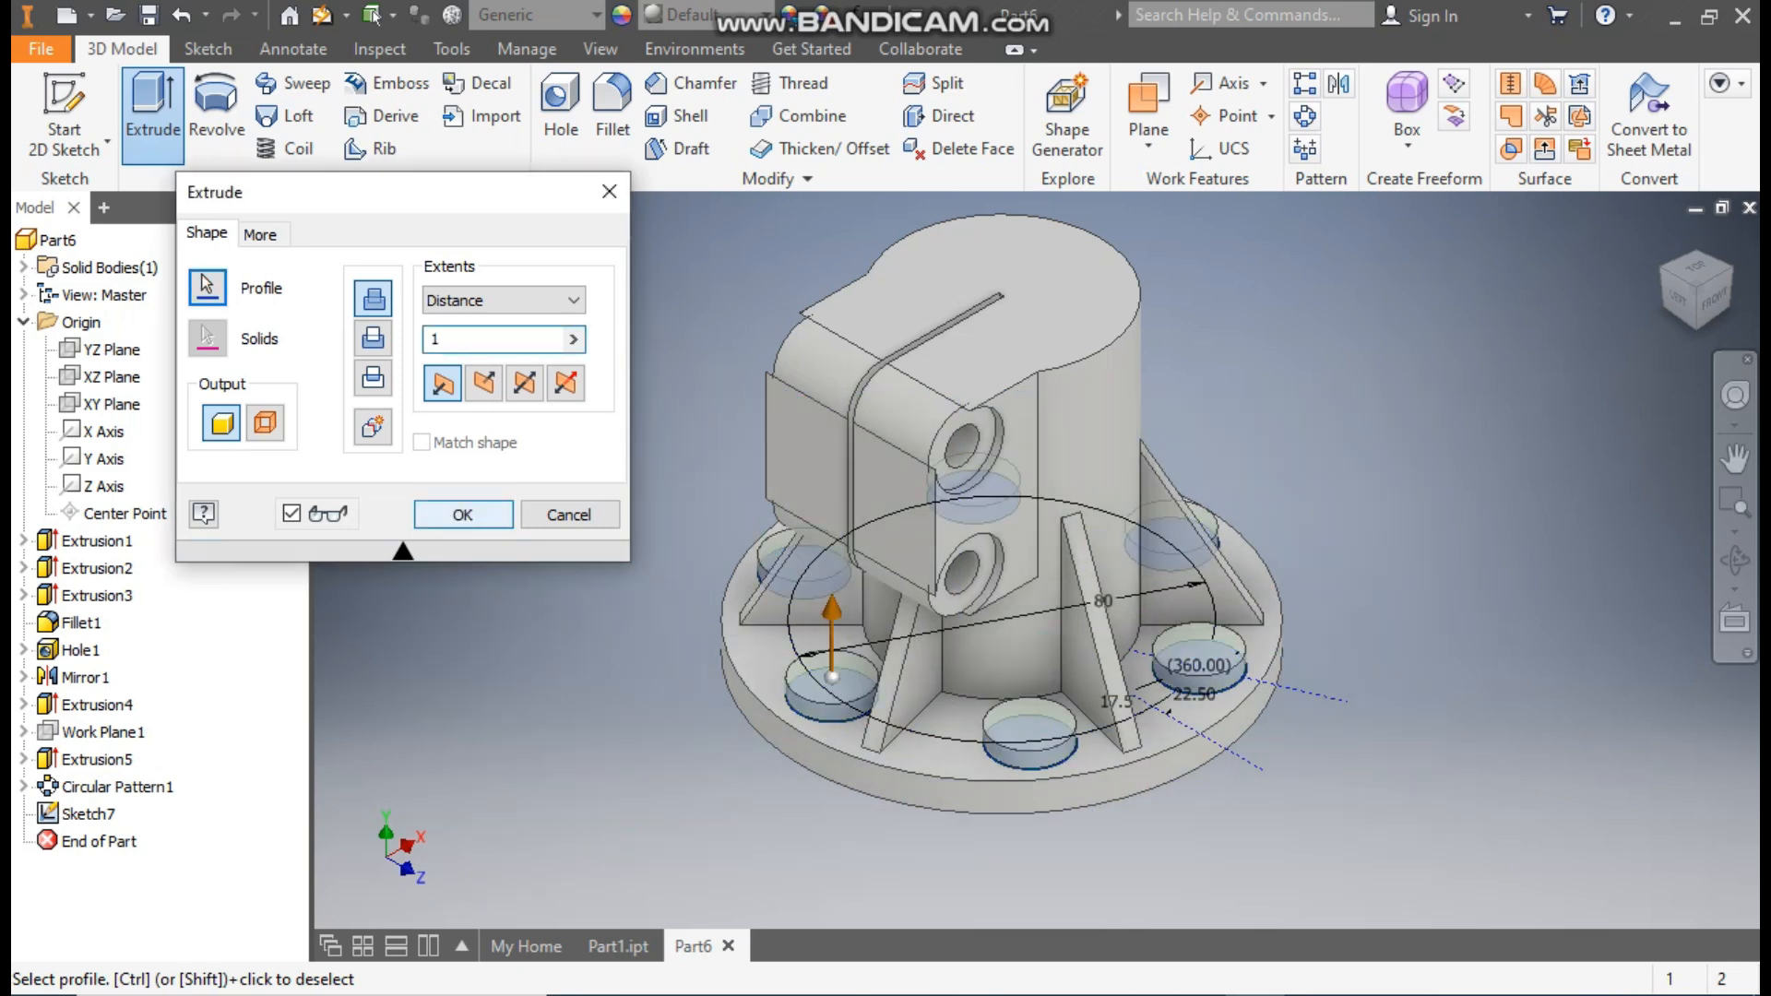
left_click(460, 515)
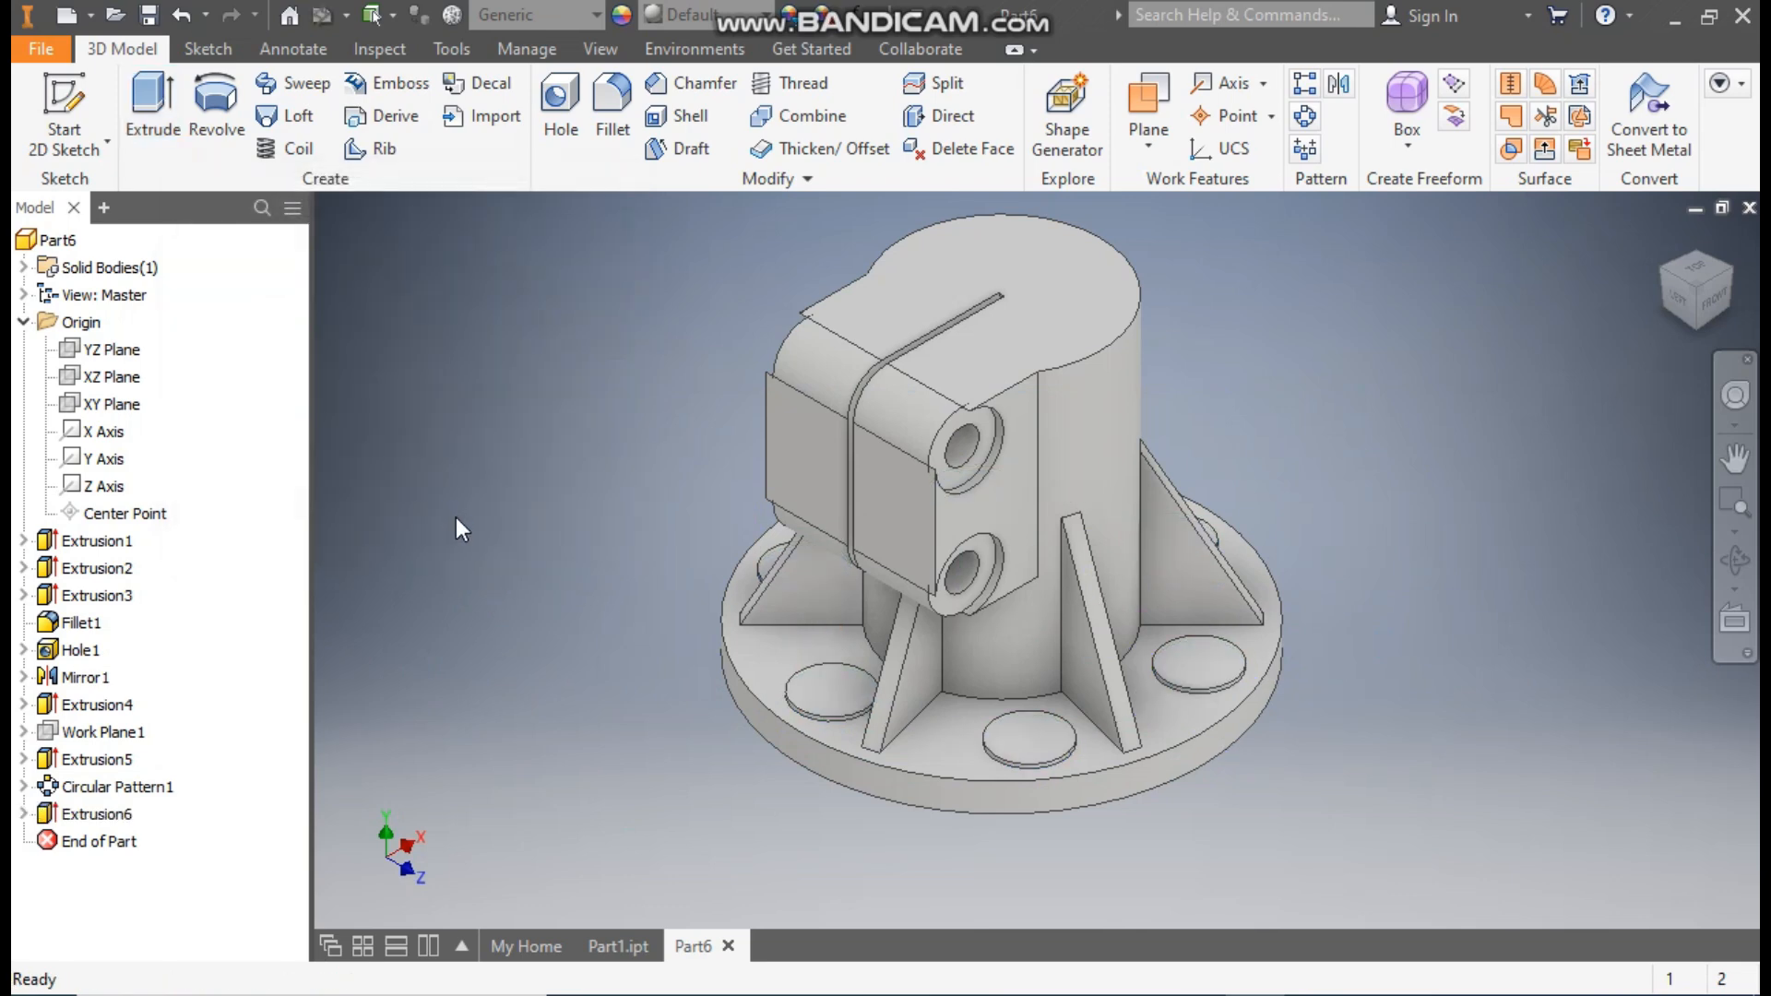
- Sketch a 9 mm diameter circle concentric with the pad beside the front ribs, on the pad's top face, and finish the sketch
left_click(1211, 662)
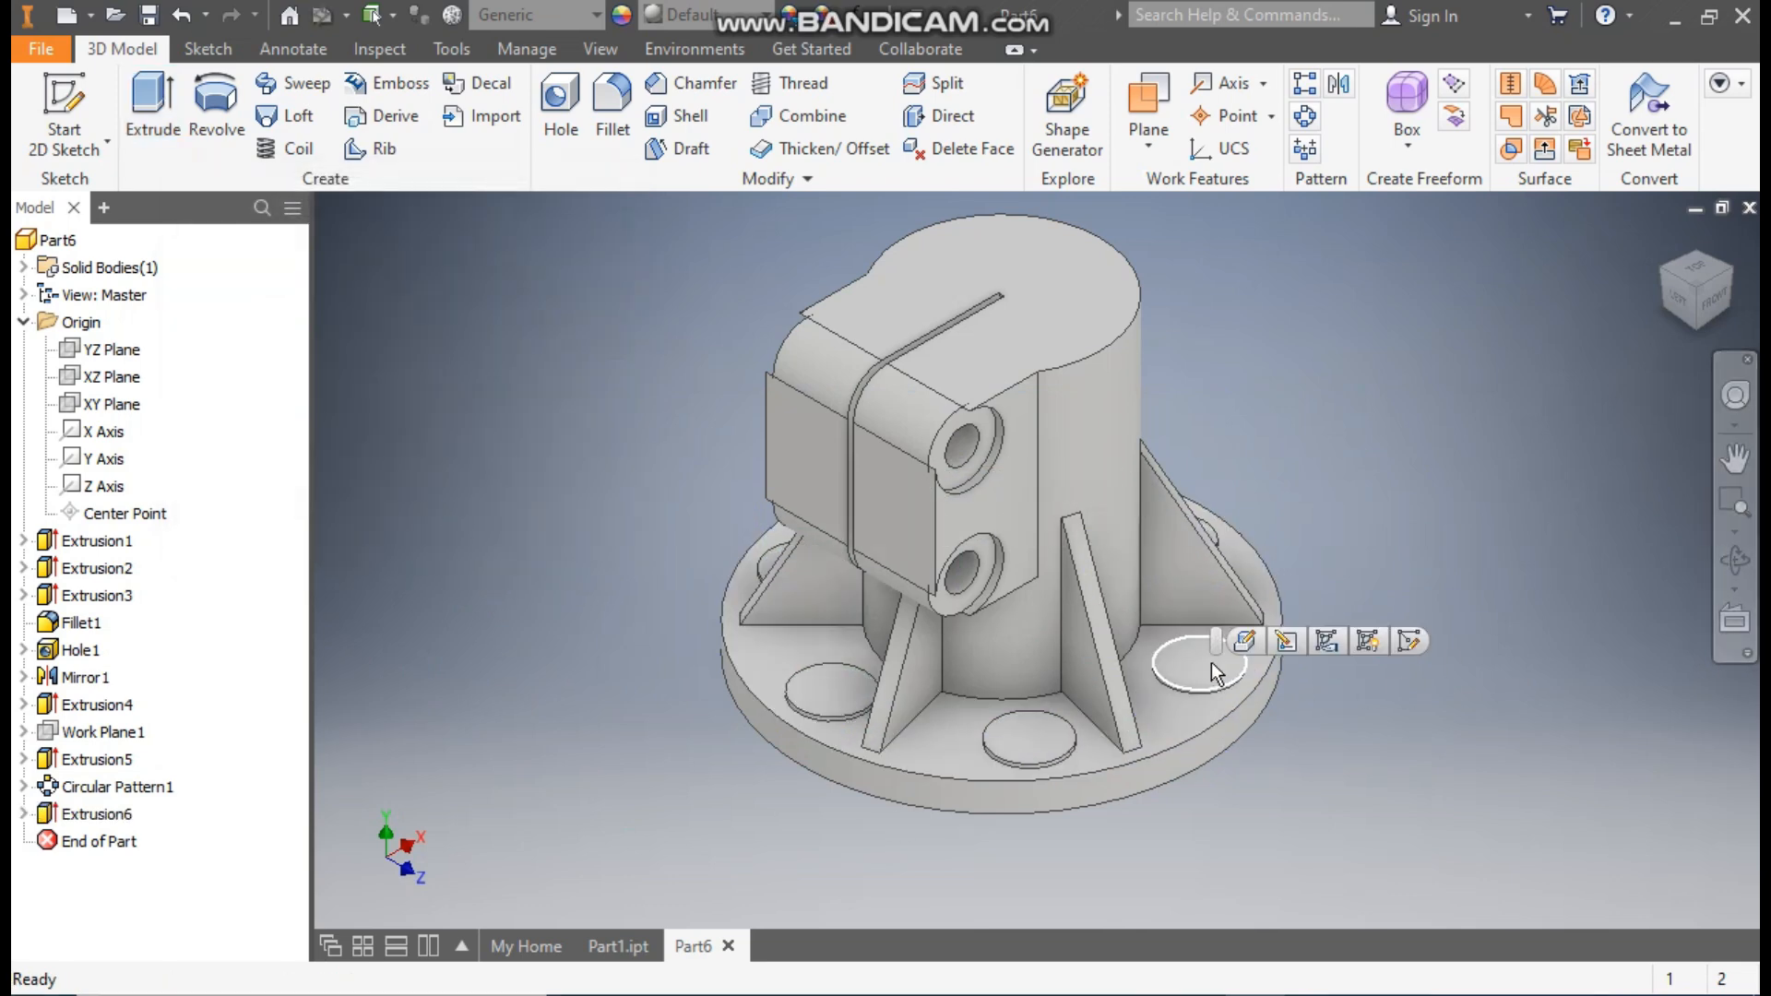
left_click(1408, 640)
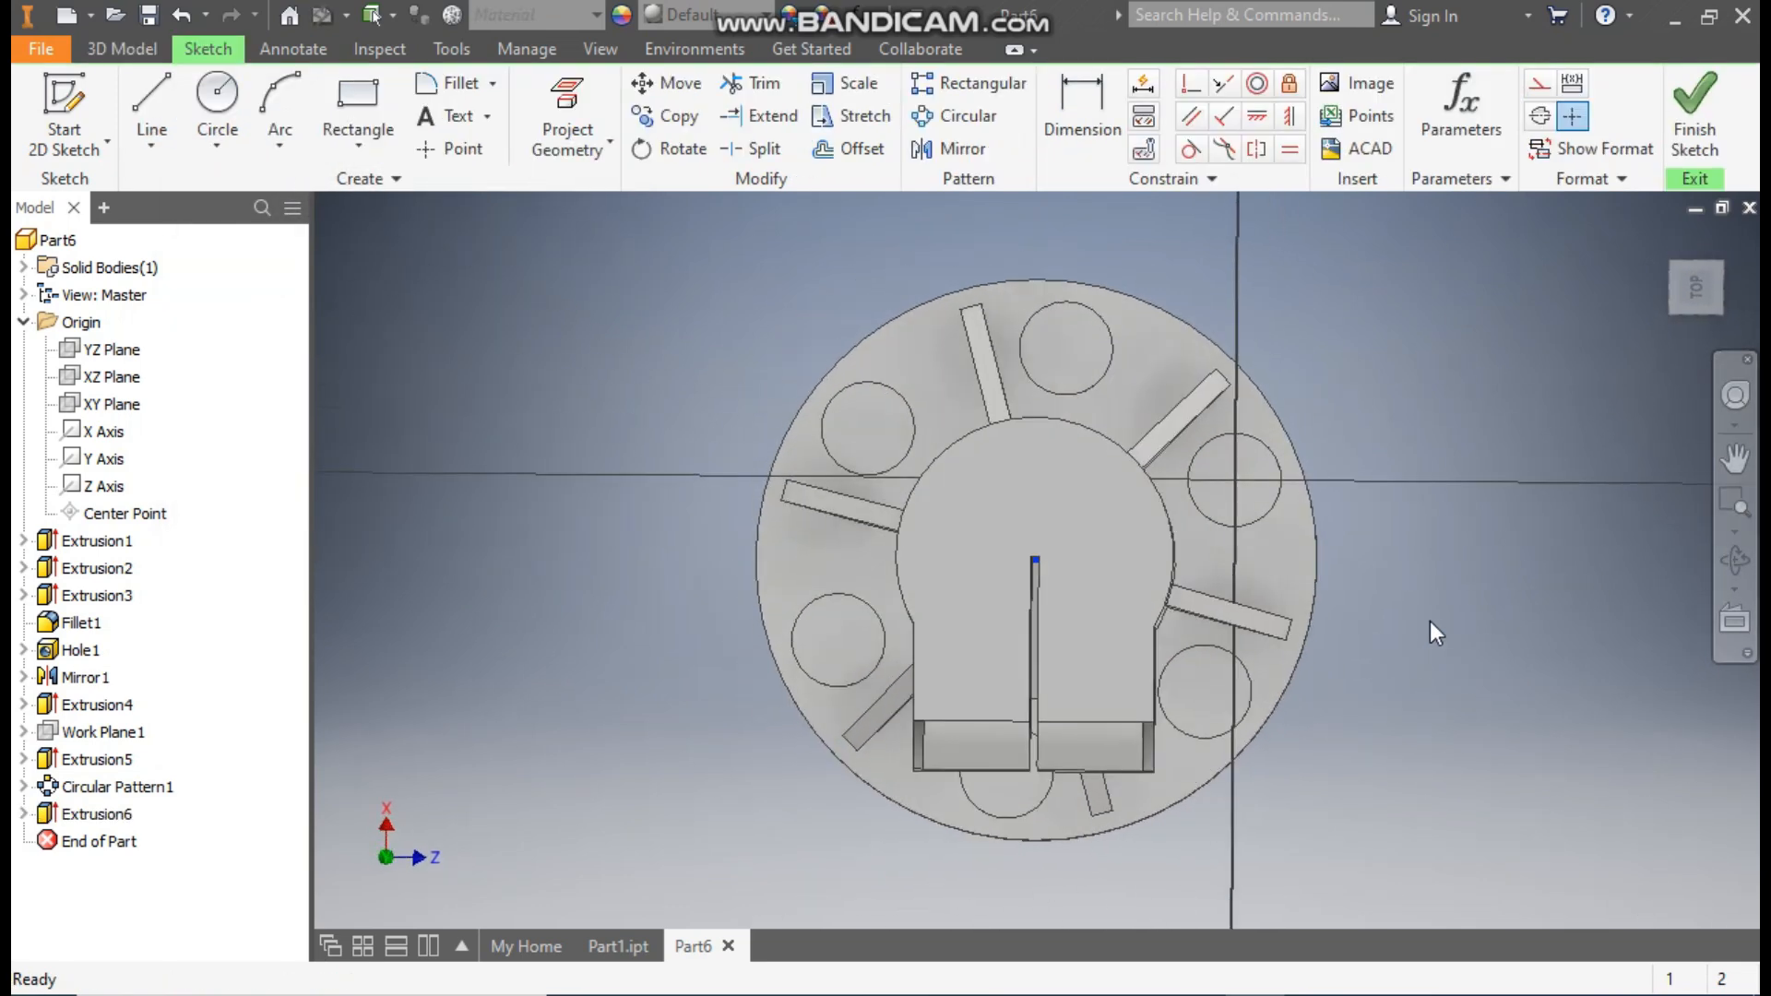
left_click(218, 95)
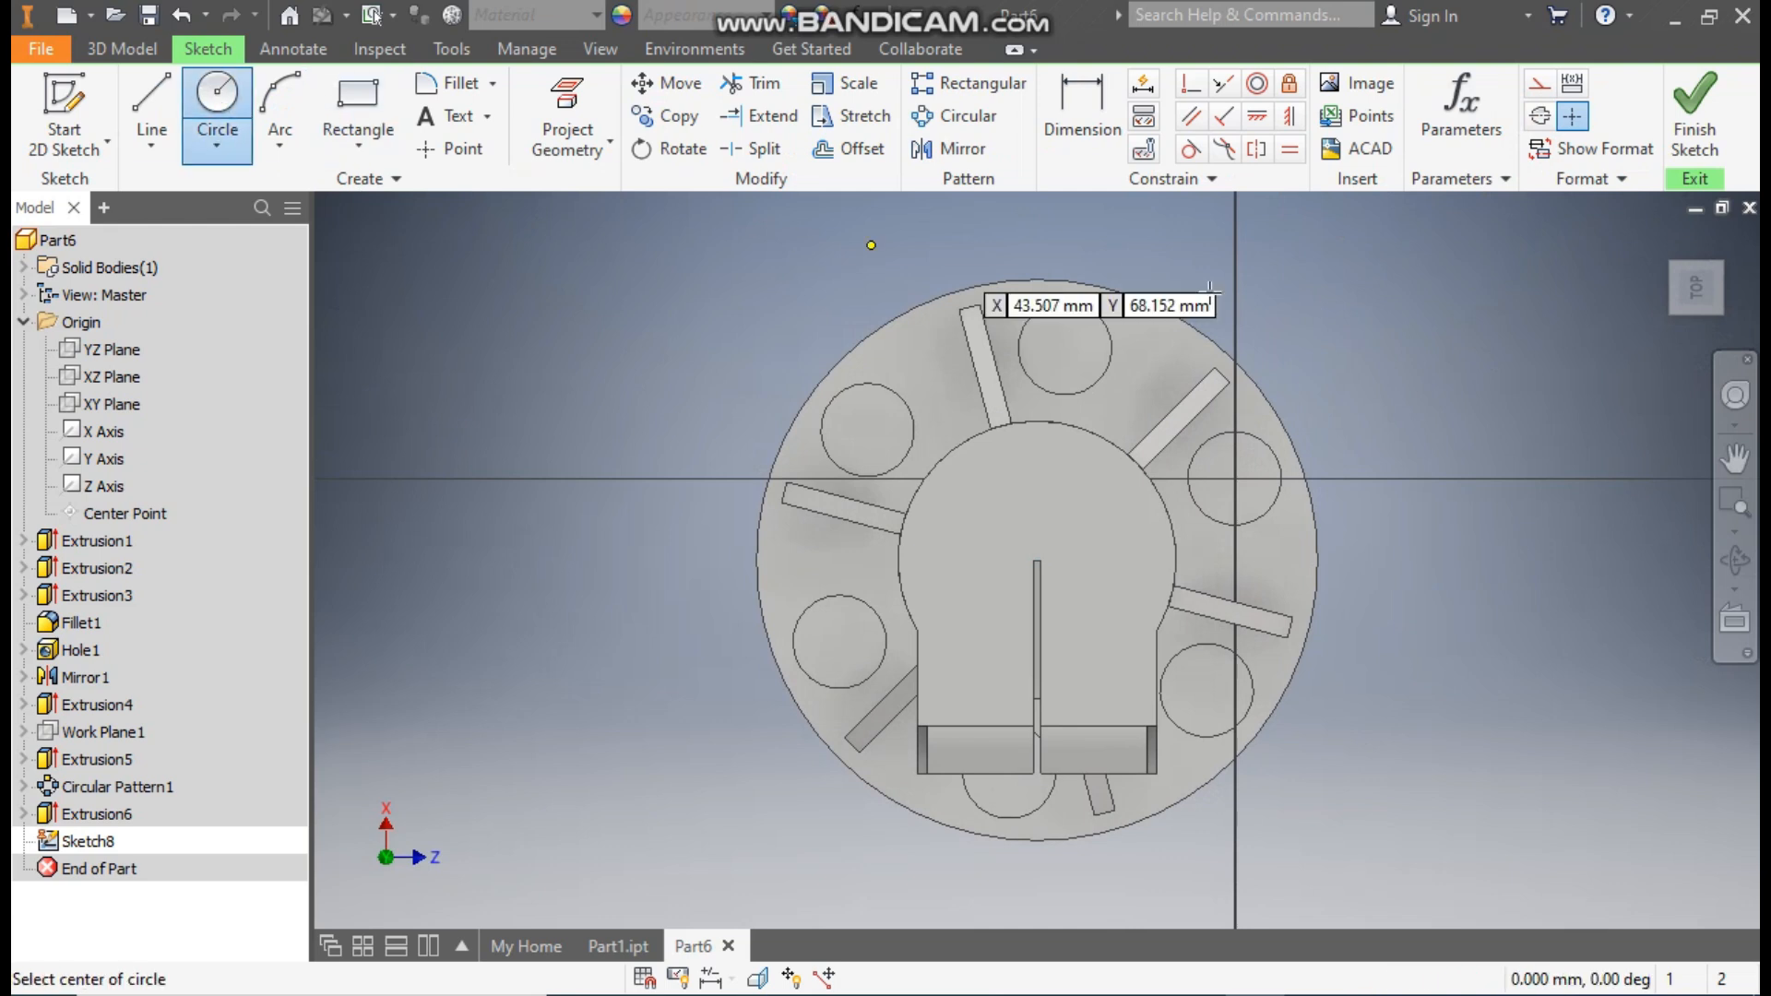
left_click(1235, 479)
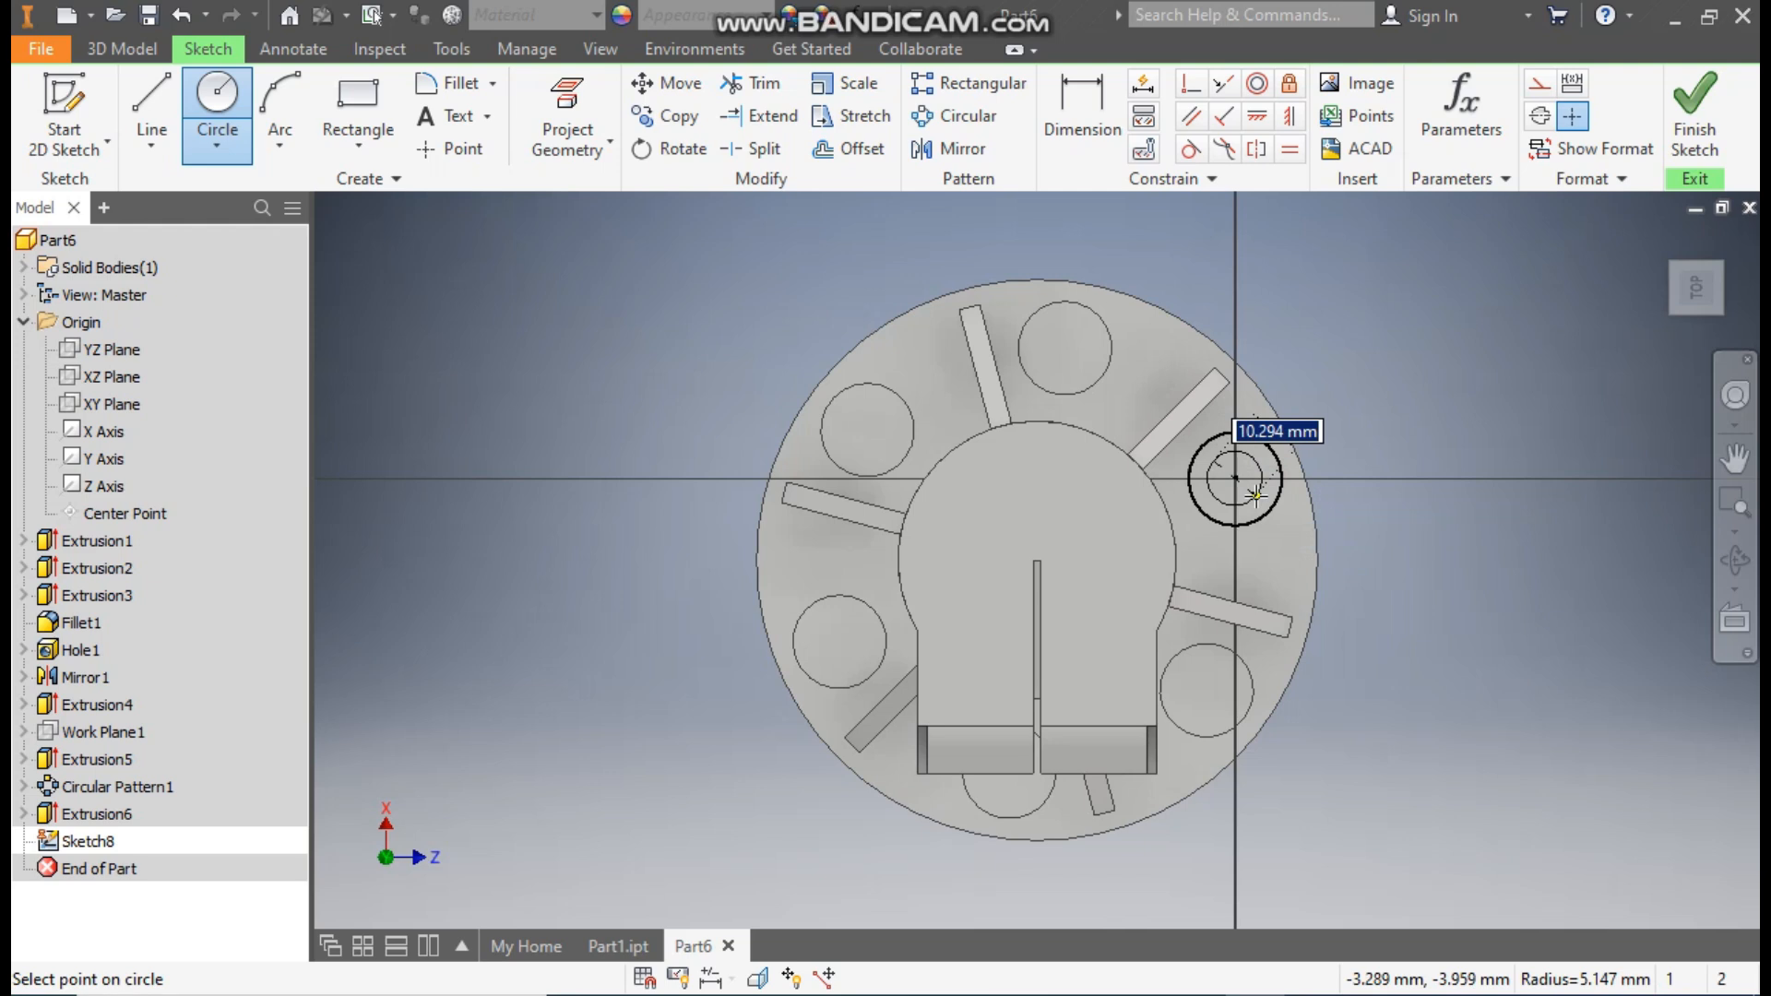
left_click(1256, 497)
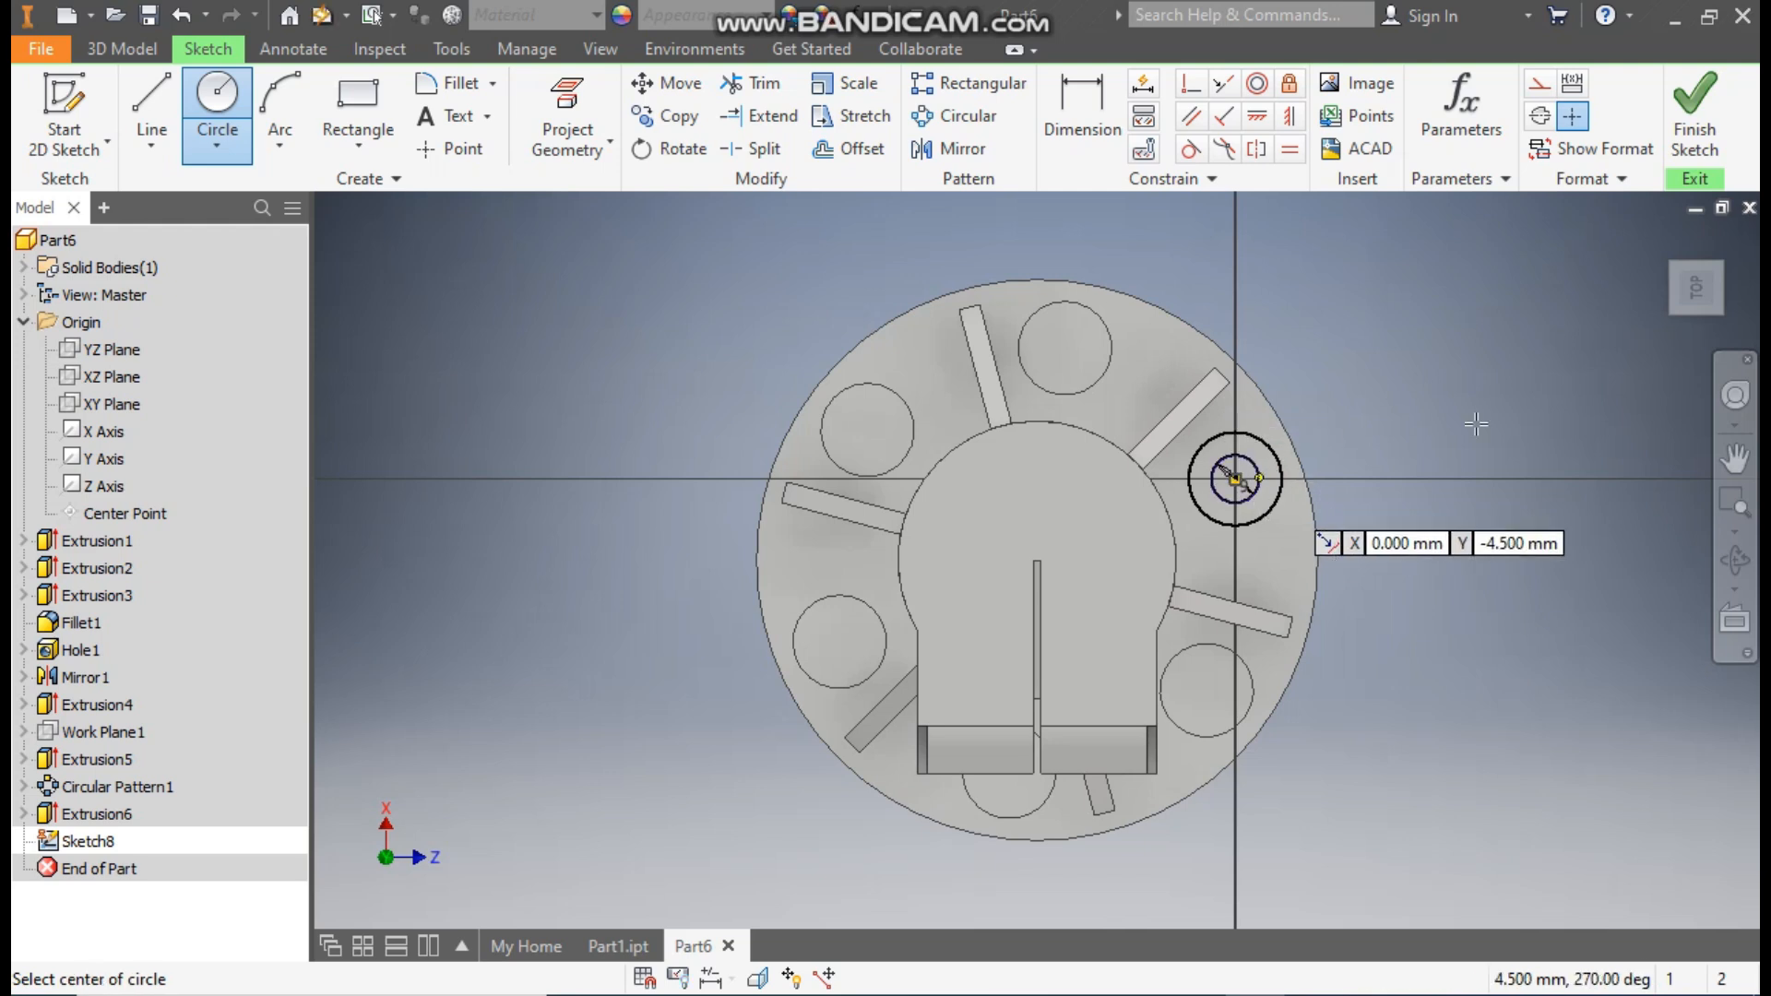
left_click(1687, 138)
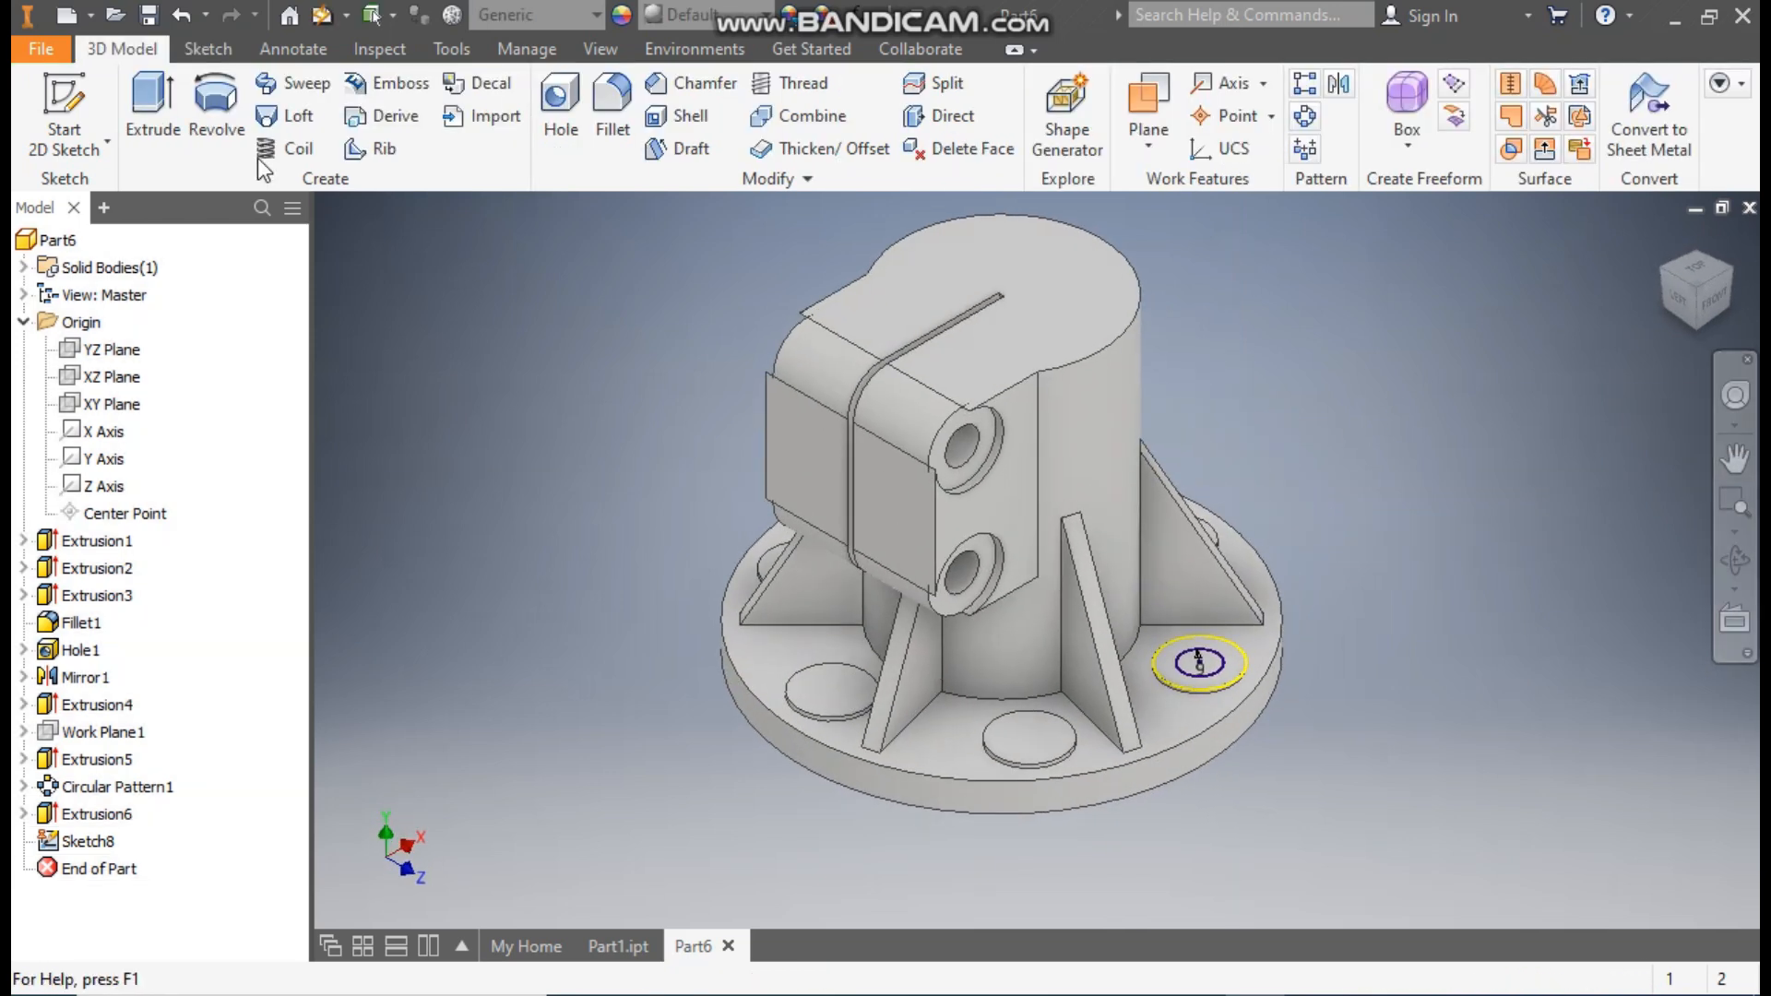
- Extrude the 9 mm circle as a cut with extents All, down through the pad and base
scroll(1205, 655, "up", 5)
left_click(1216, 713)
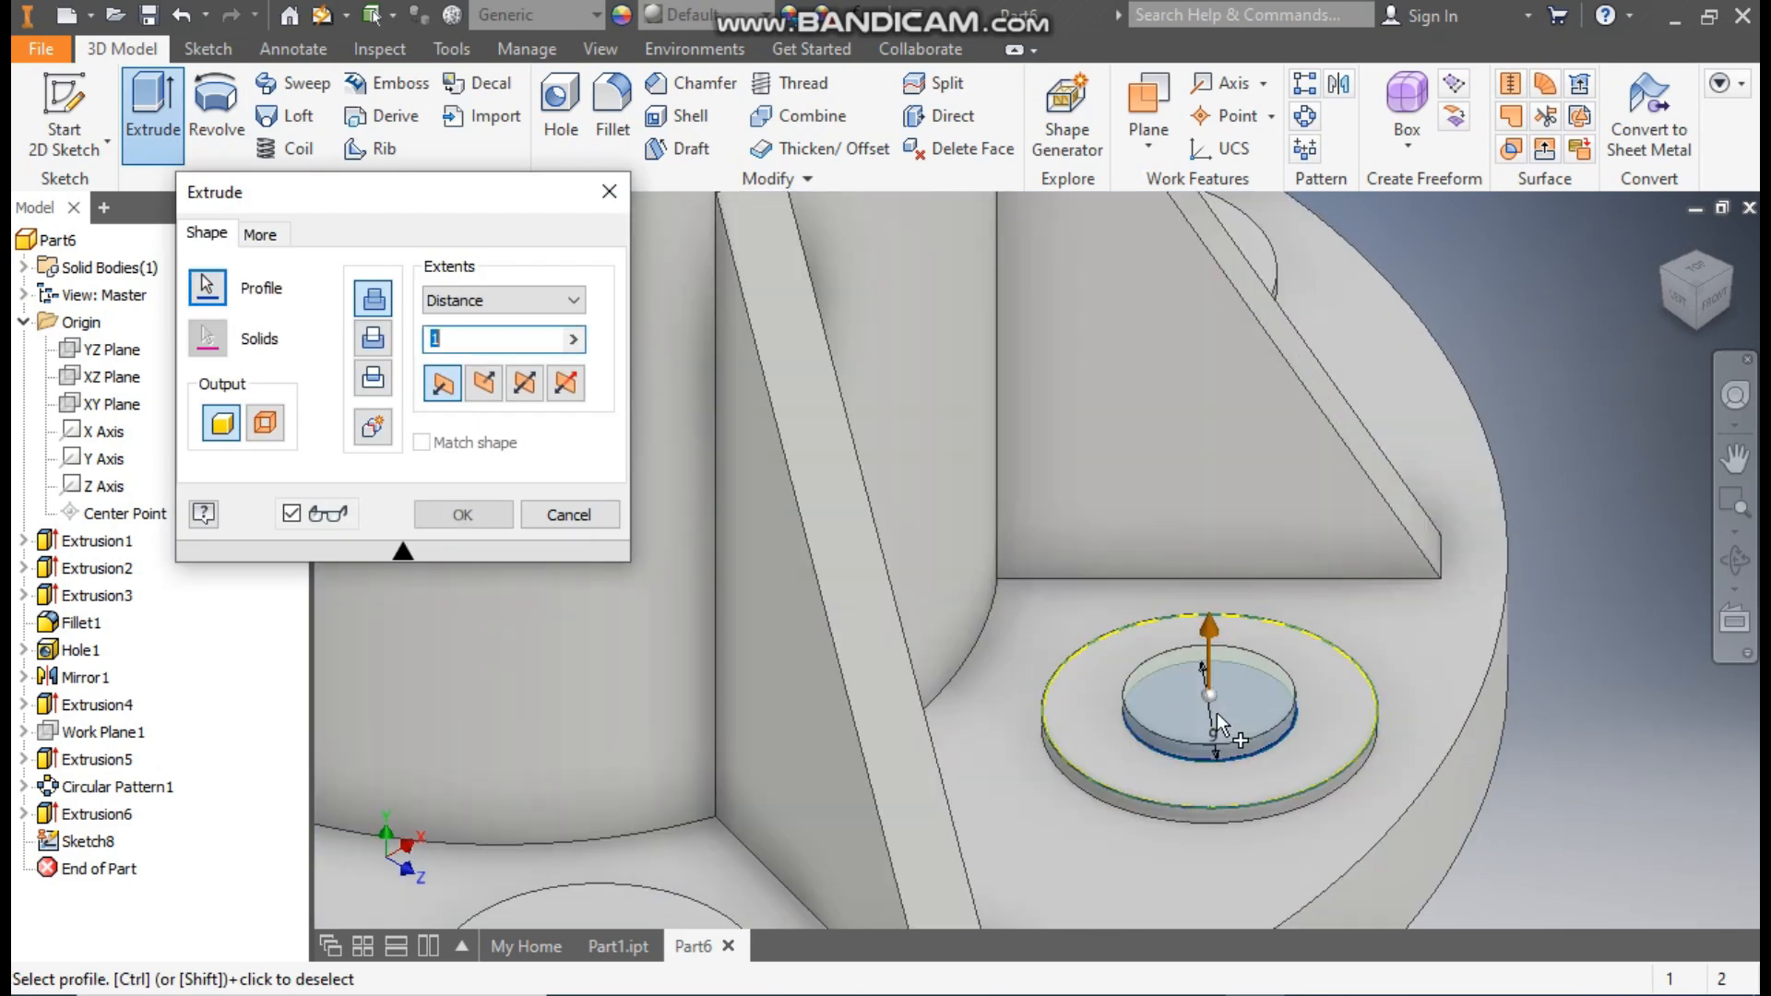
left_click(373, 337)
left_click(478, 299)
left_click(462, 395)
scroll(1199, 462, "down", 5)
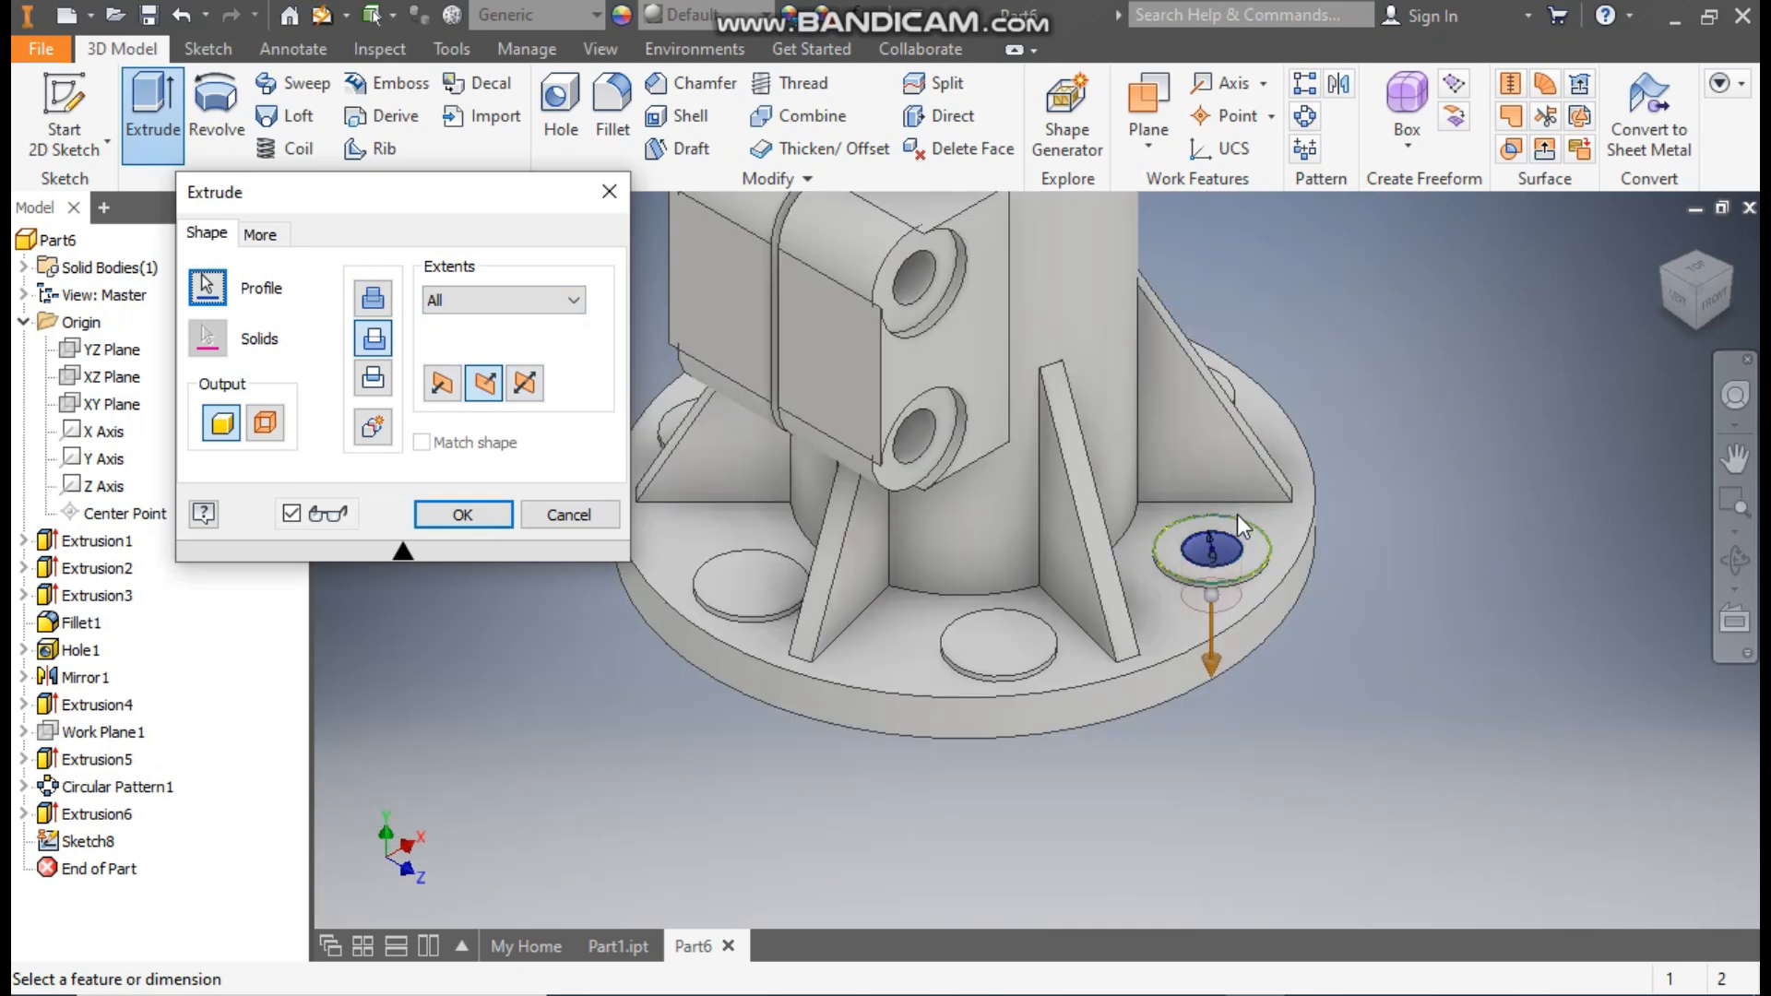
middle_click_drag(1329, 601, 1353, 567)
scroll(1353, 568, "down", 3)
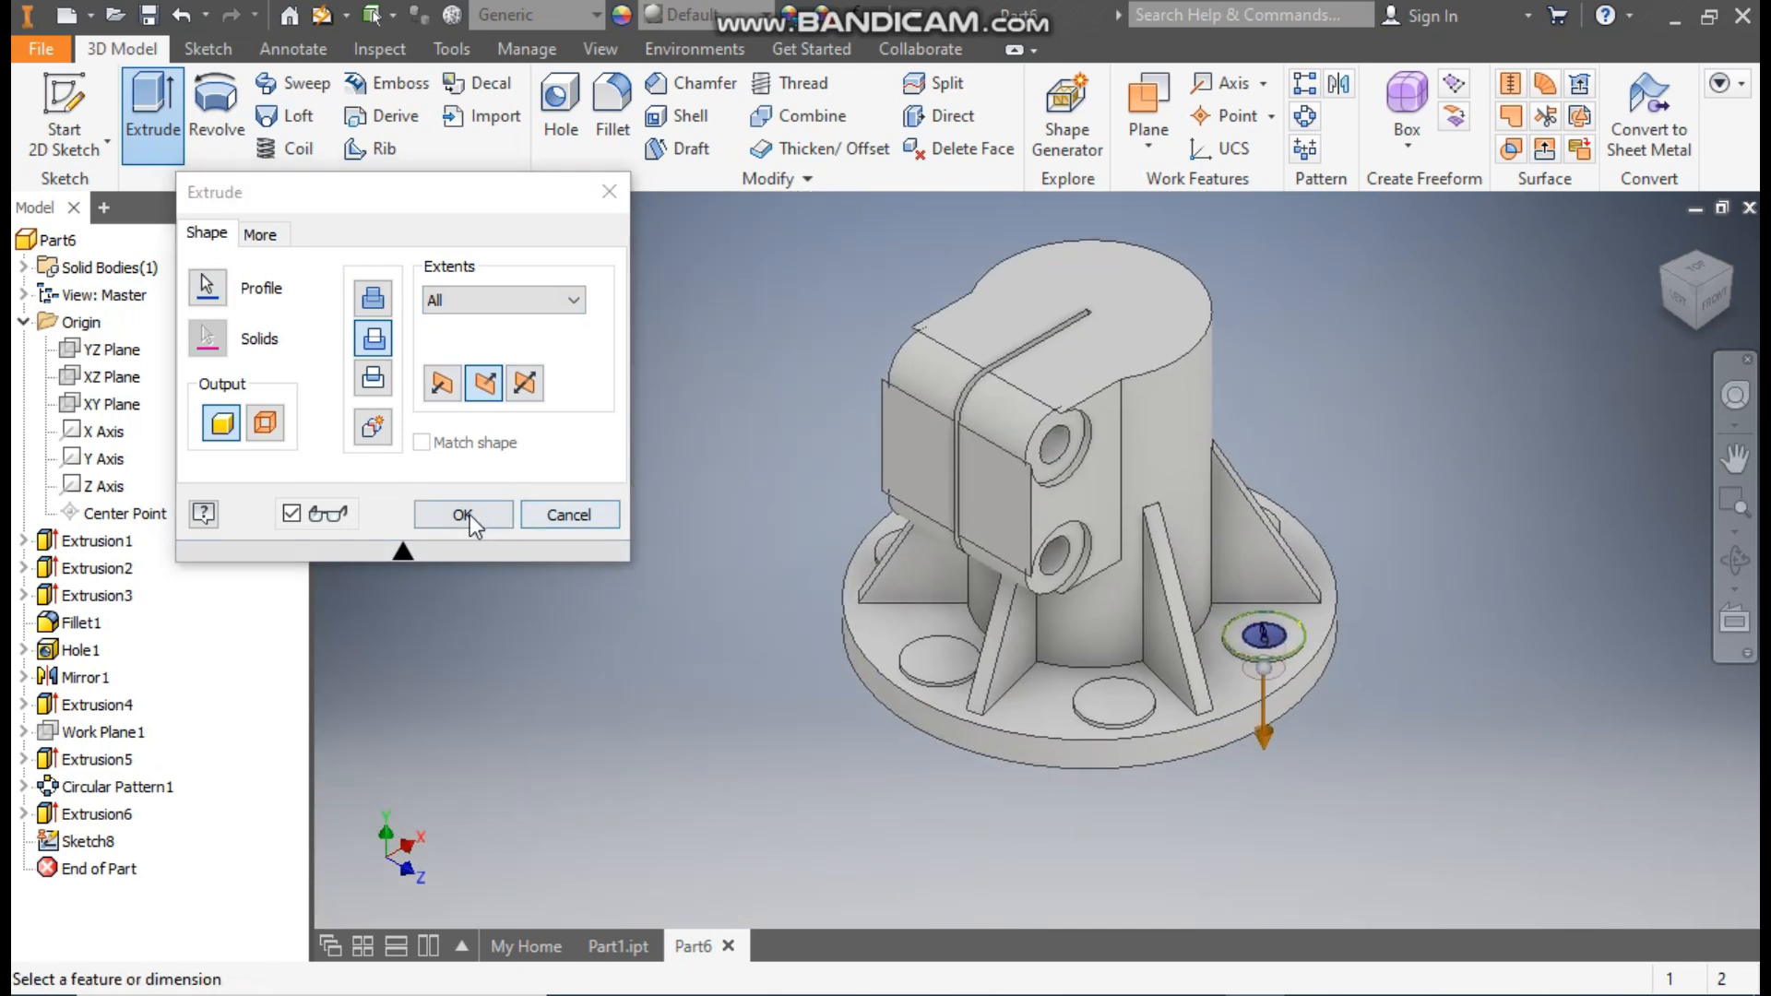
left_click(464, 516)
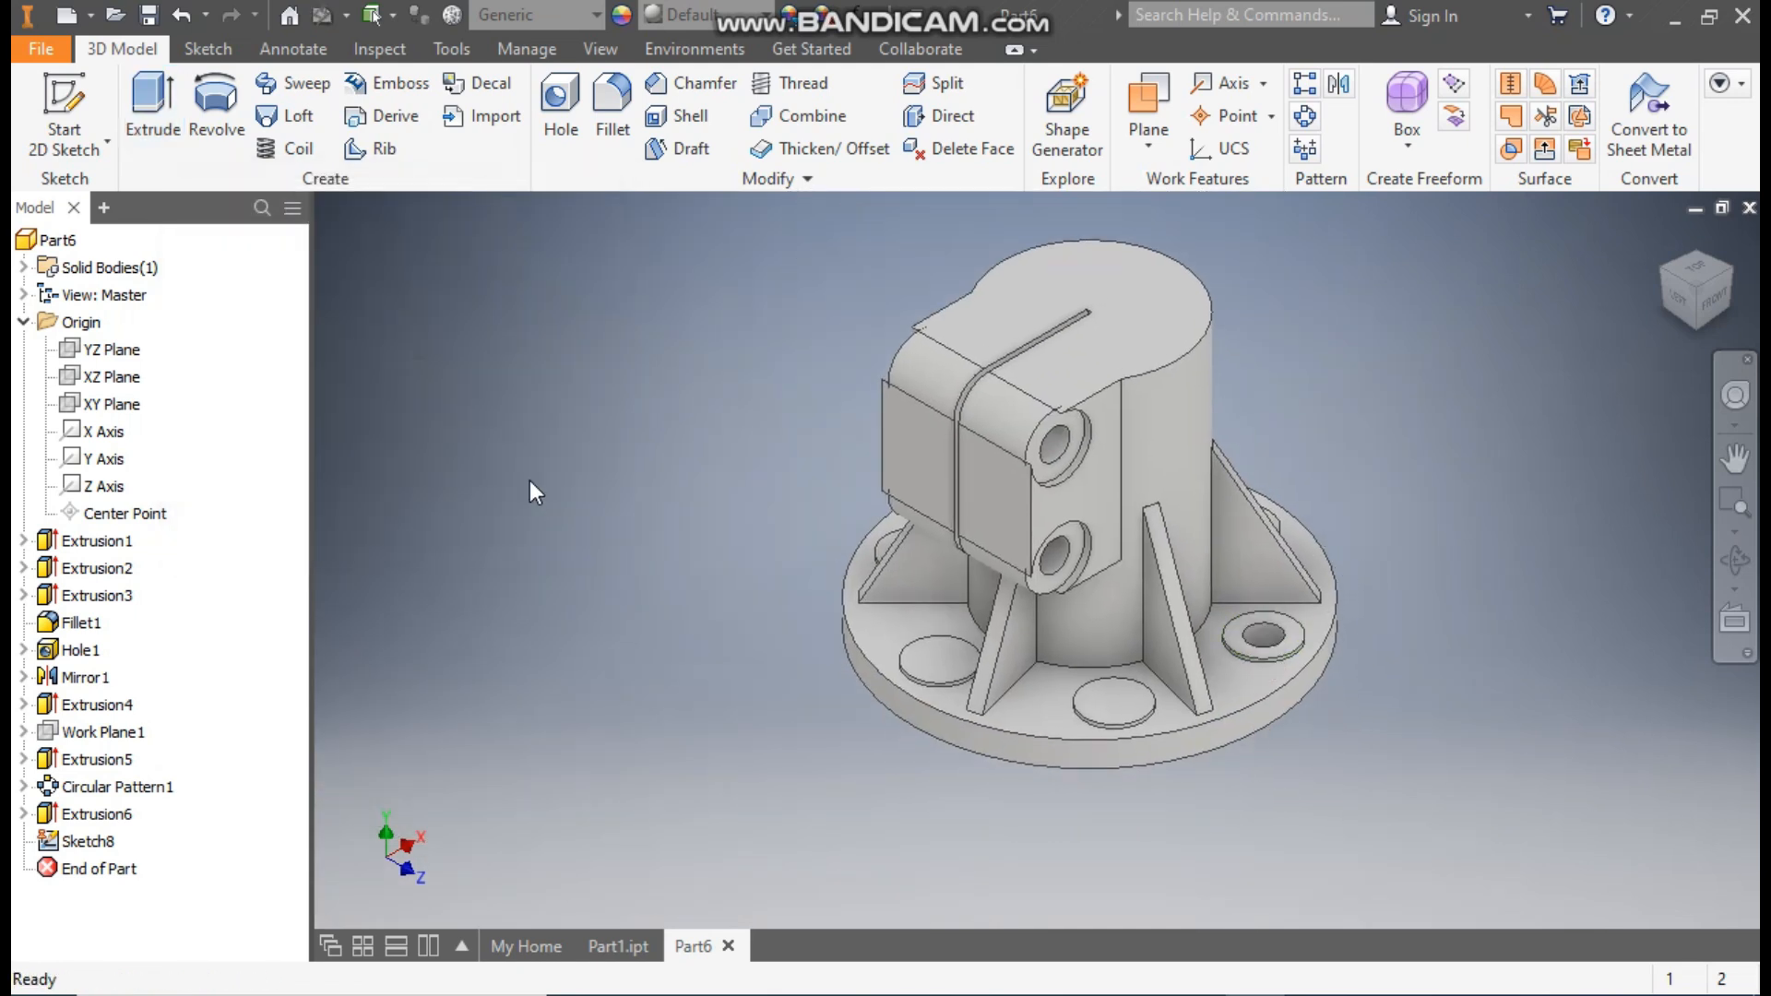
- Circularly pattern the pad hole cut around the base's axis with 6 instances over 360 degrees
left_click(1304, 116)
left_click(130, 841)
left_click(441, 320)
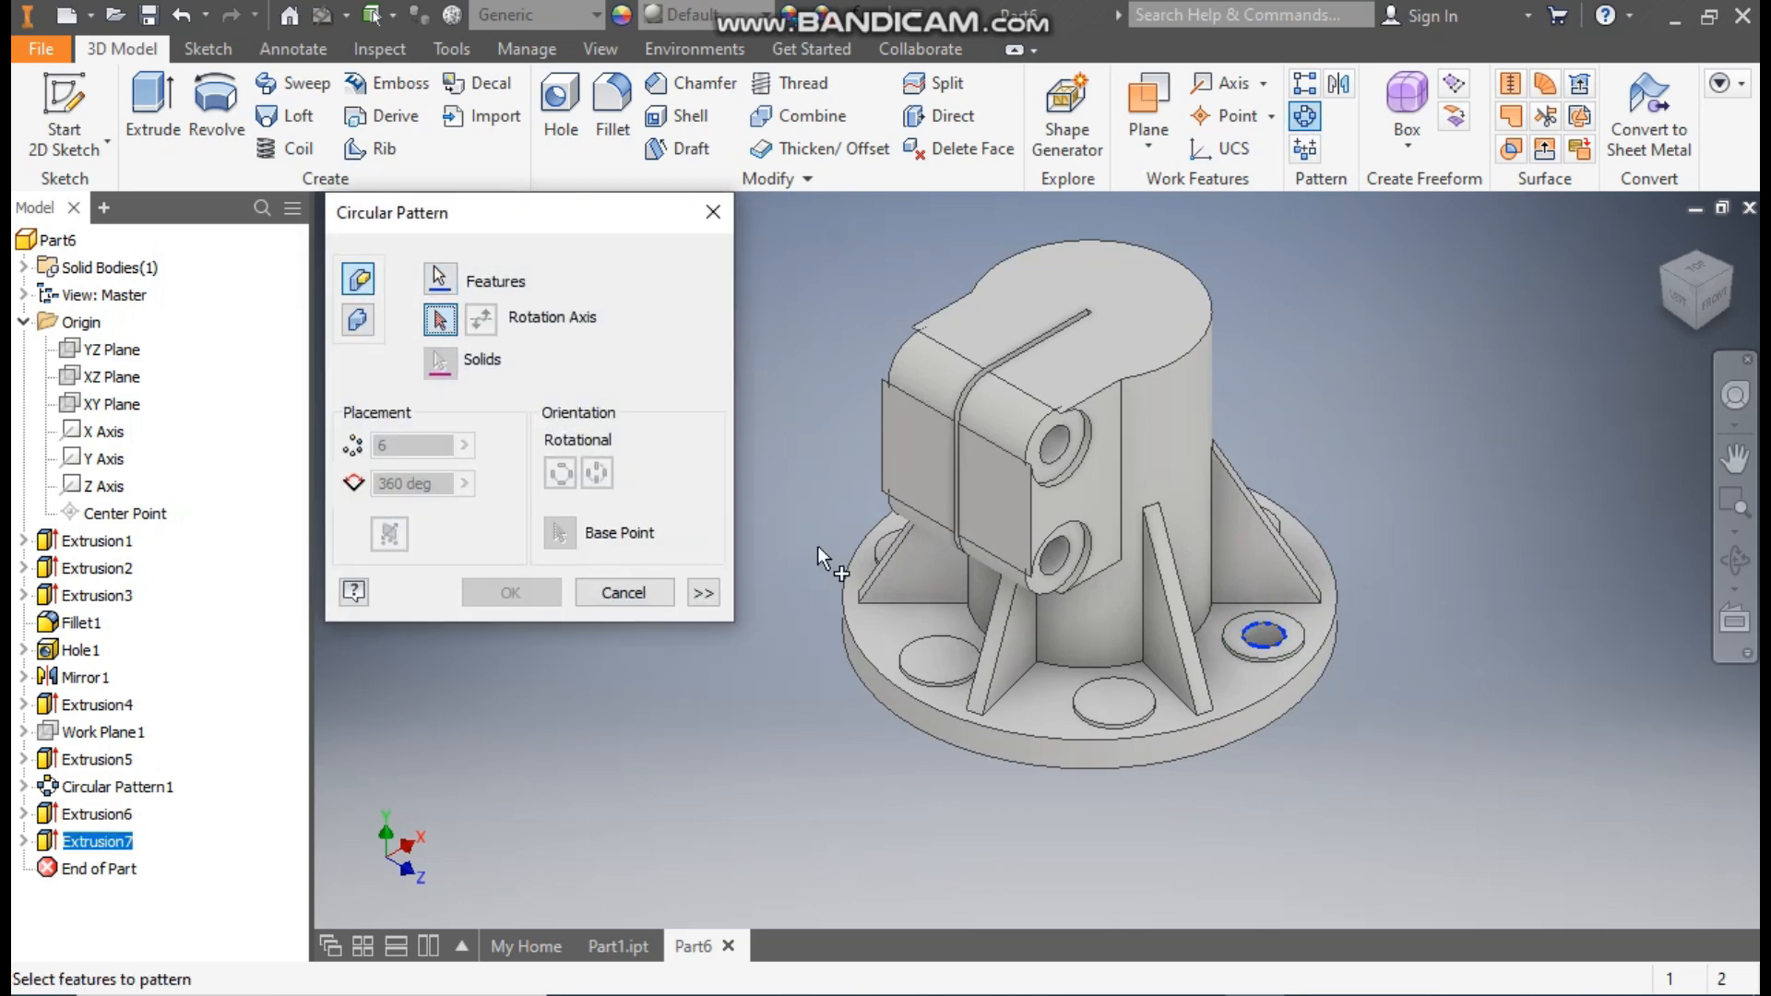
left_click(1049, 751)
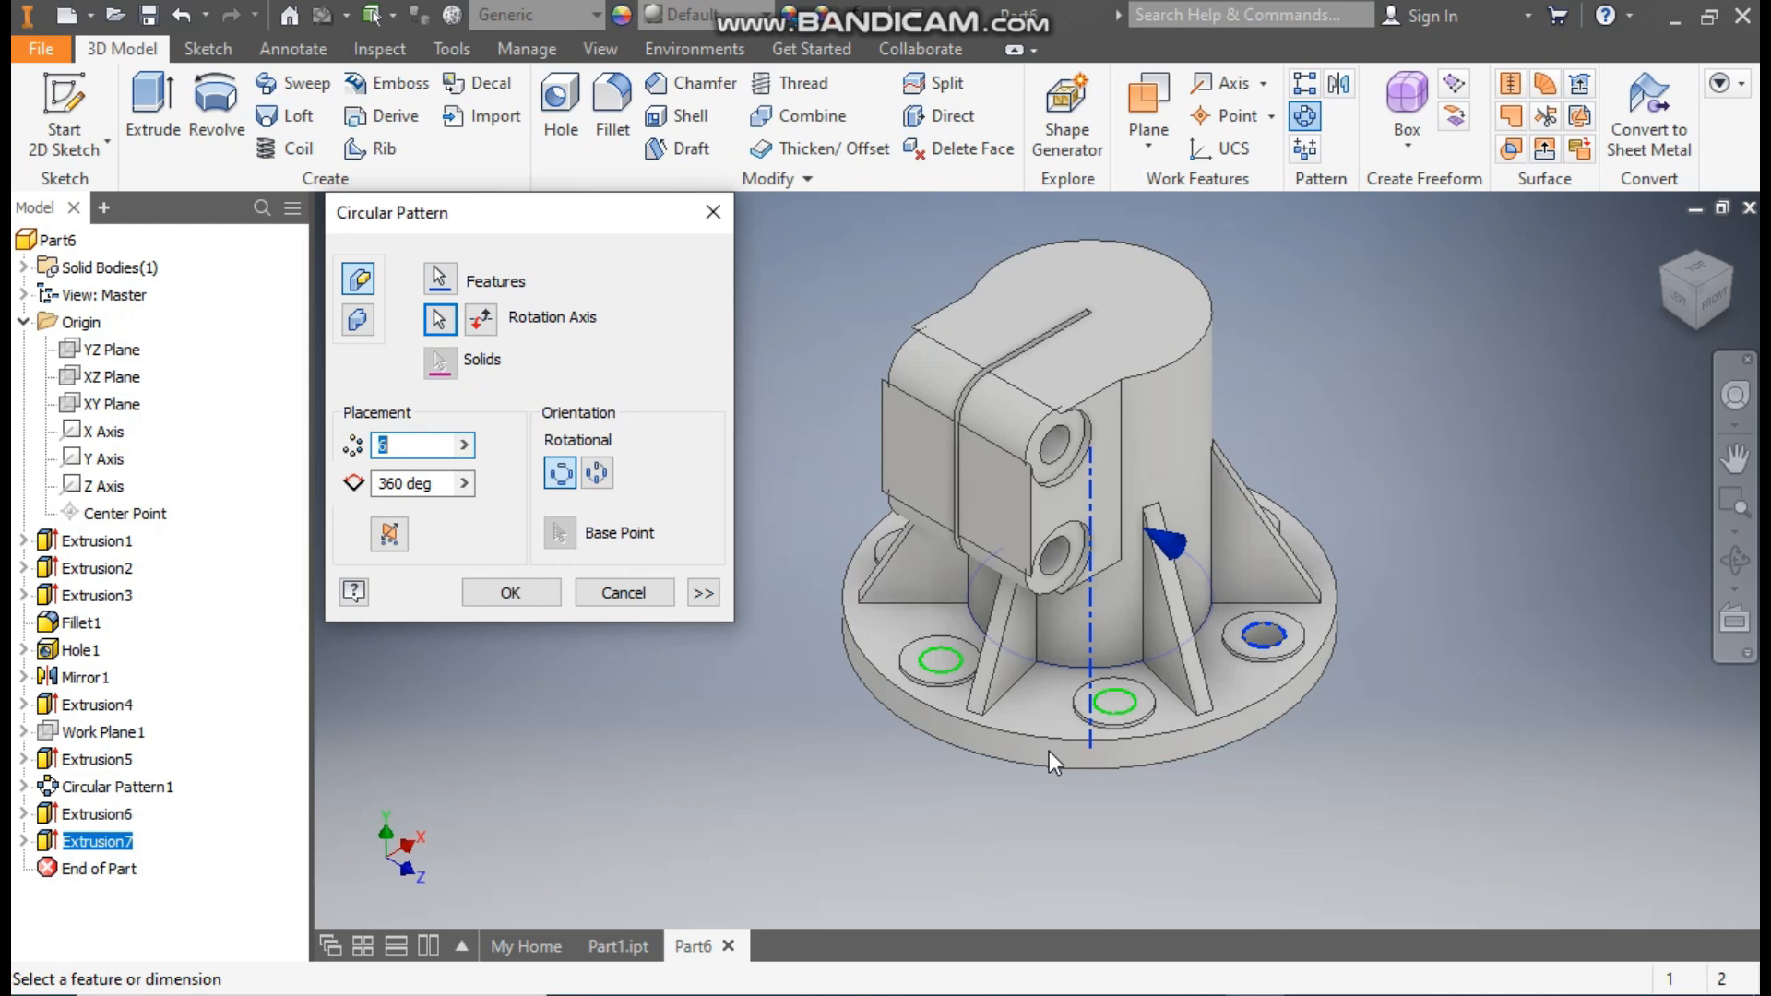
left_click(533, 591)
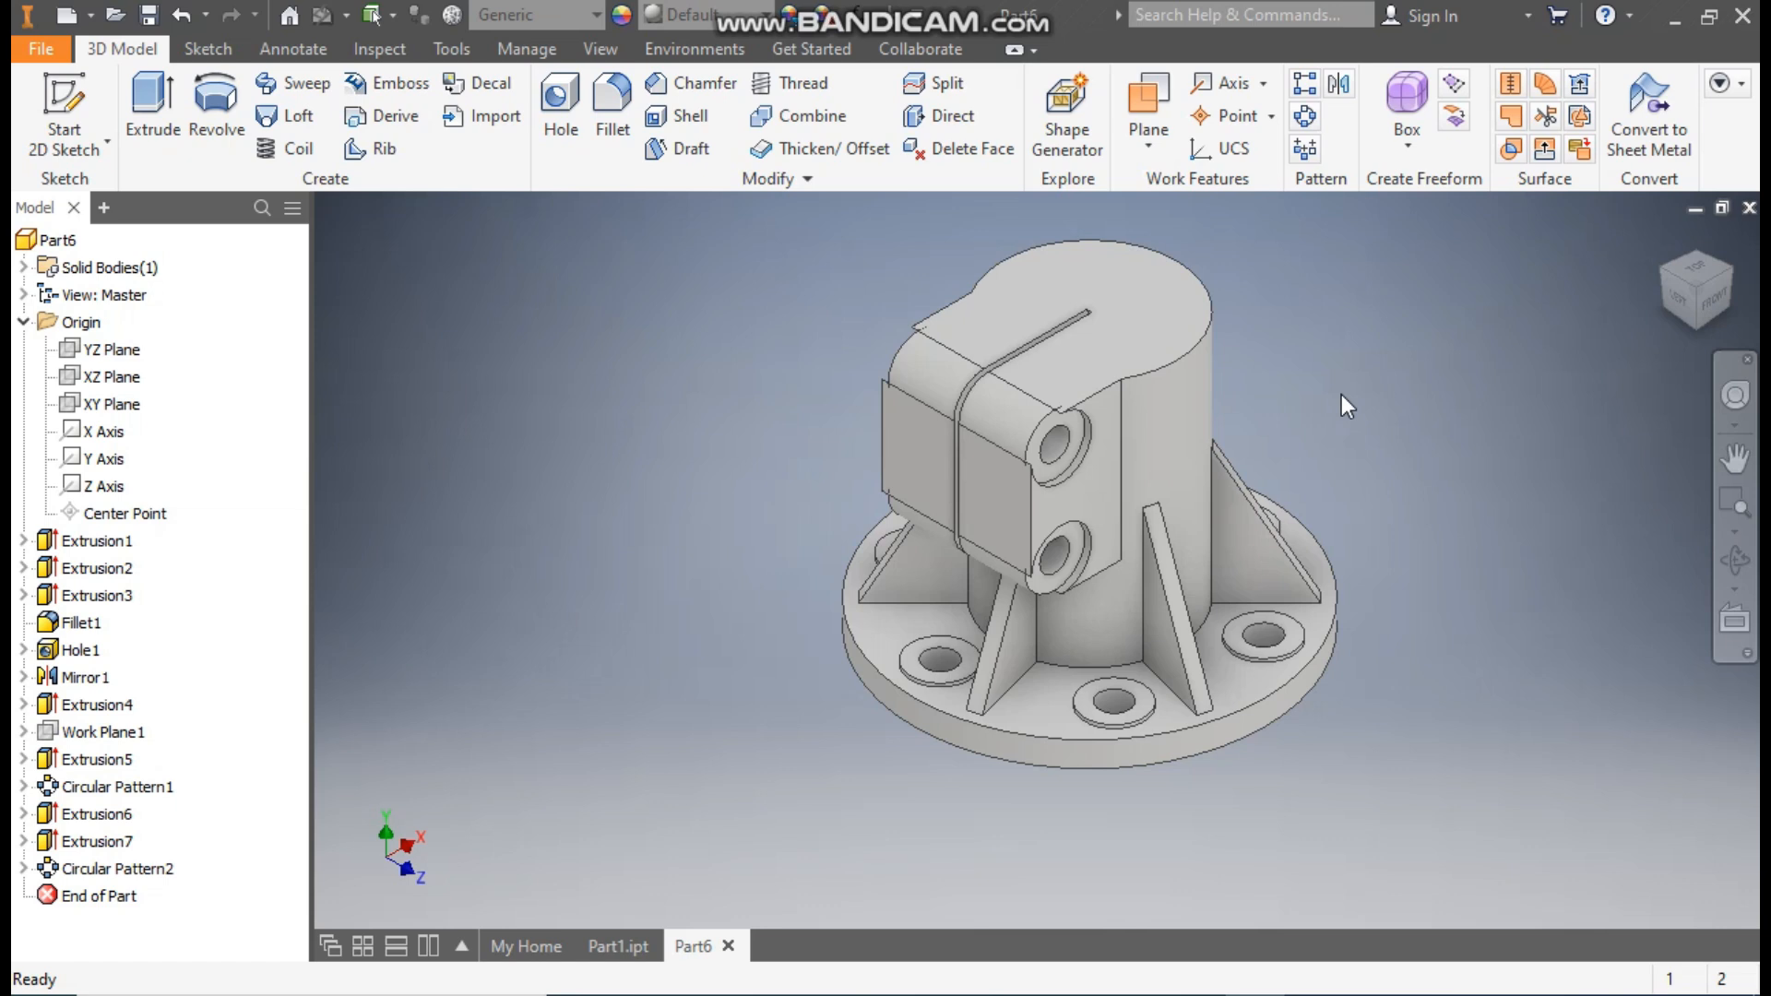
- Check the Part1 reference, return to Part6, and sketch a point at the centre of the base's underside
left_click(617, 949)
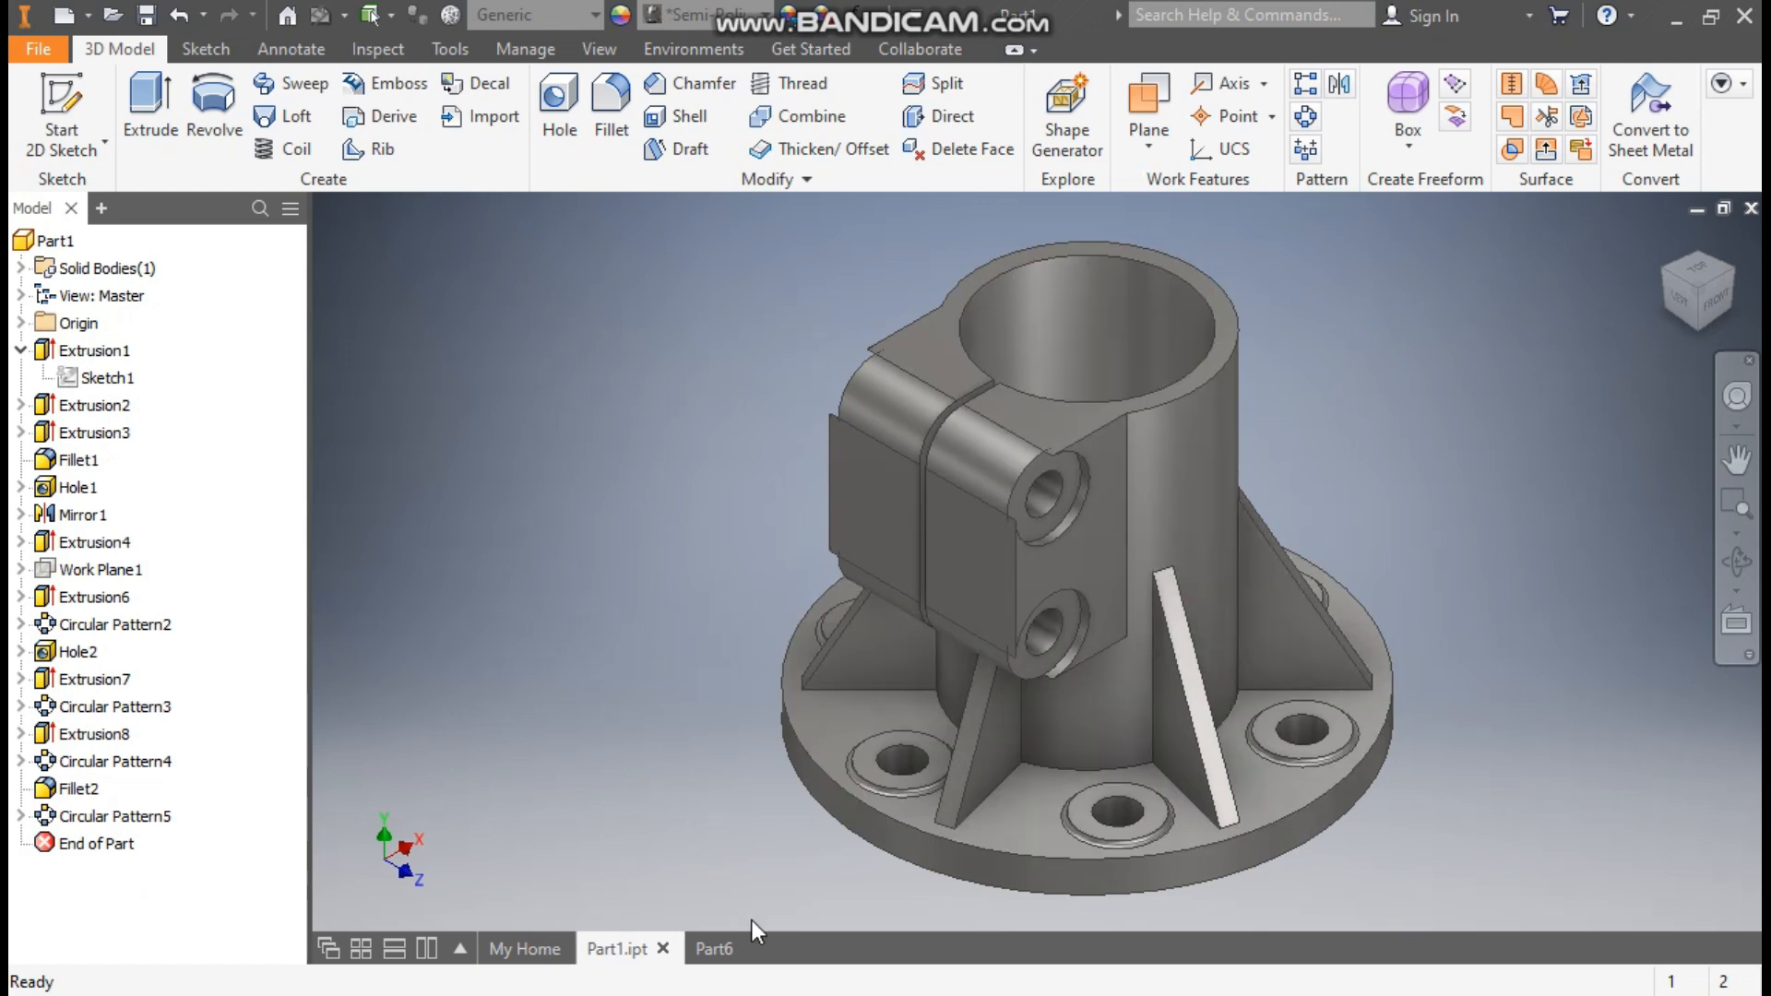
left_click(714, 948)
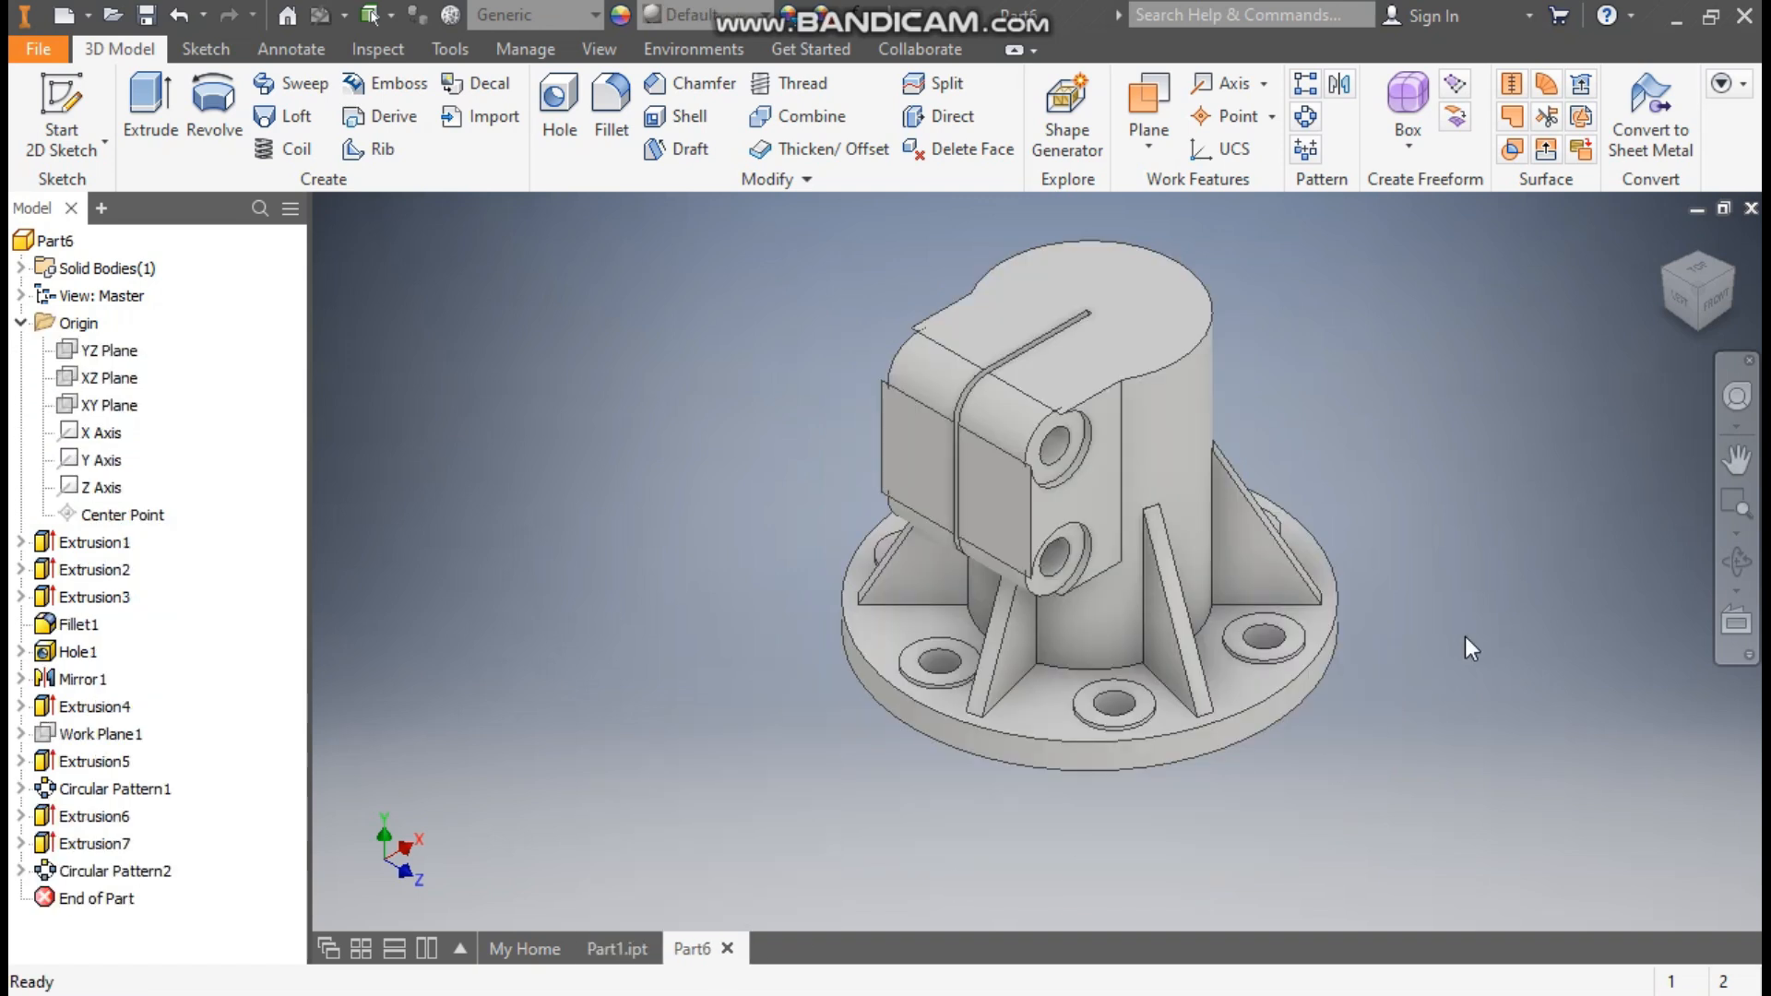
left_click(1696, 325)
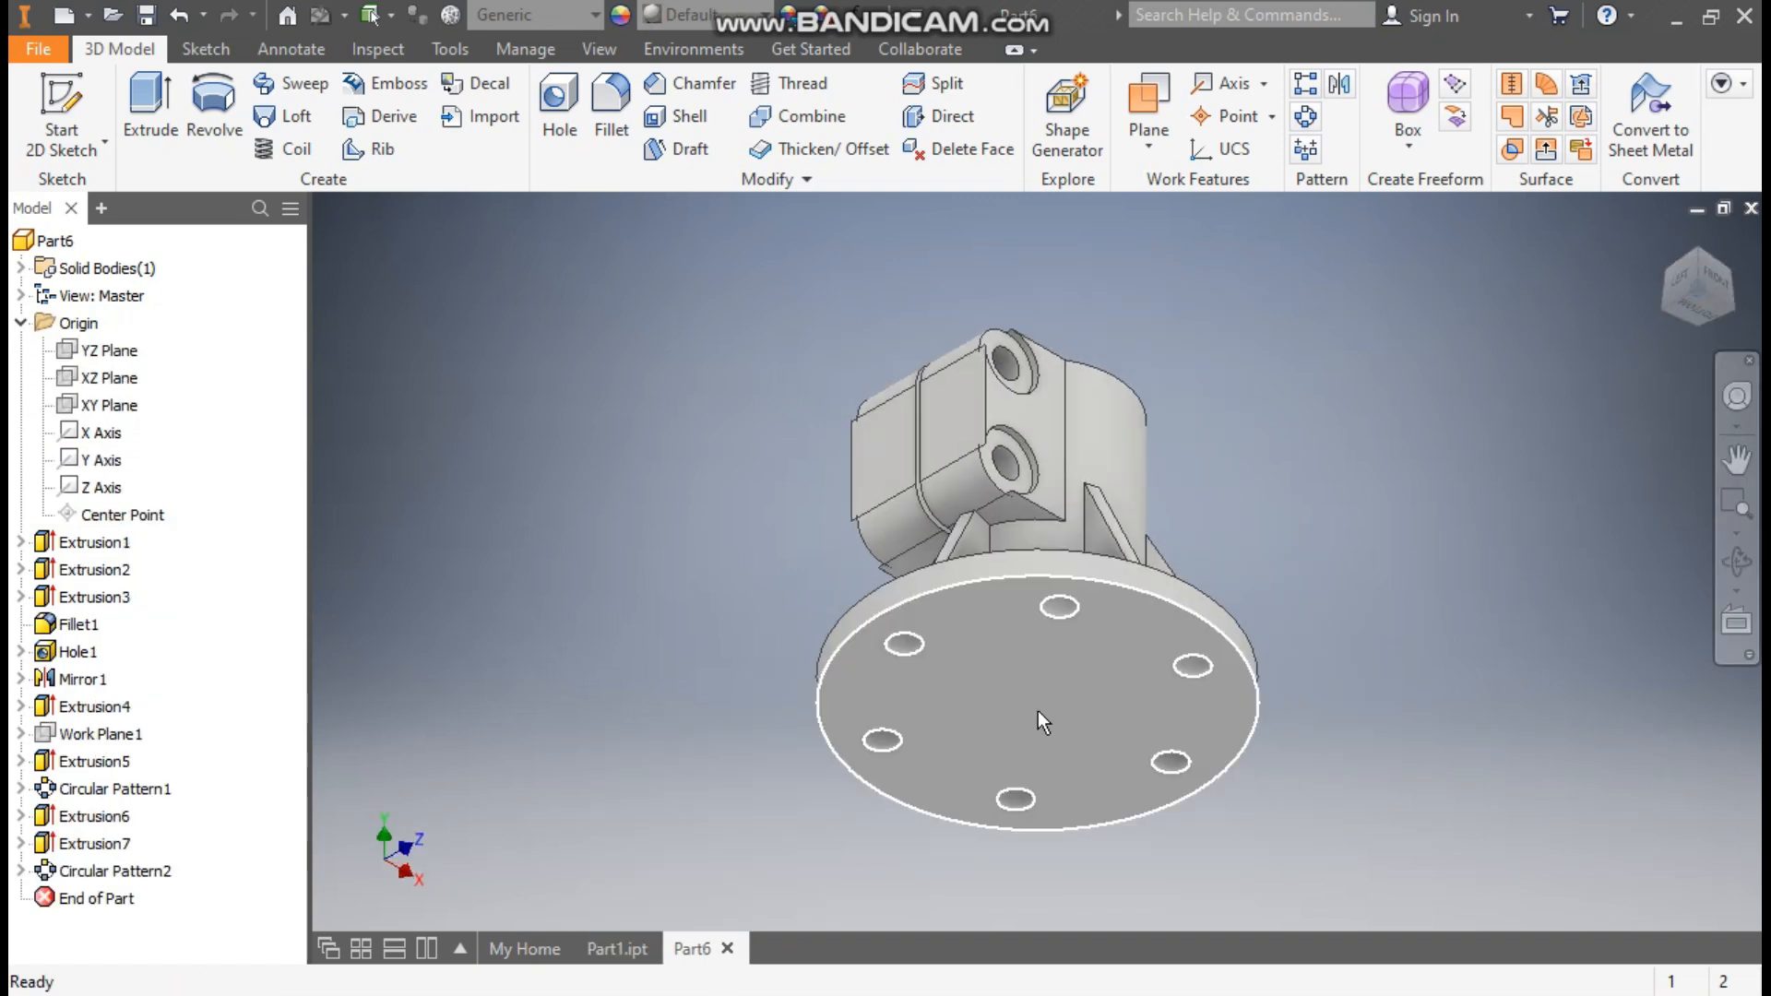
left_click(1030, 704)
left_click(1233, 685)
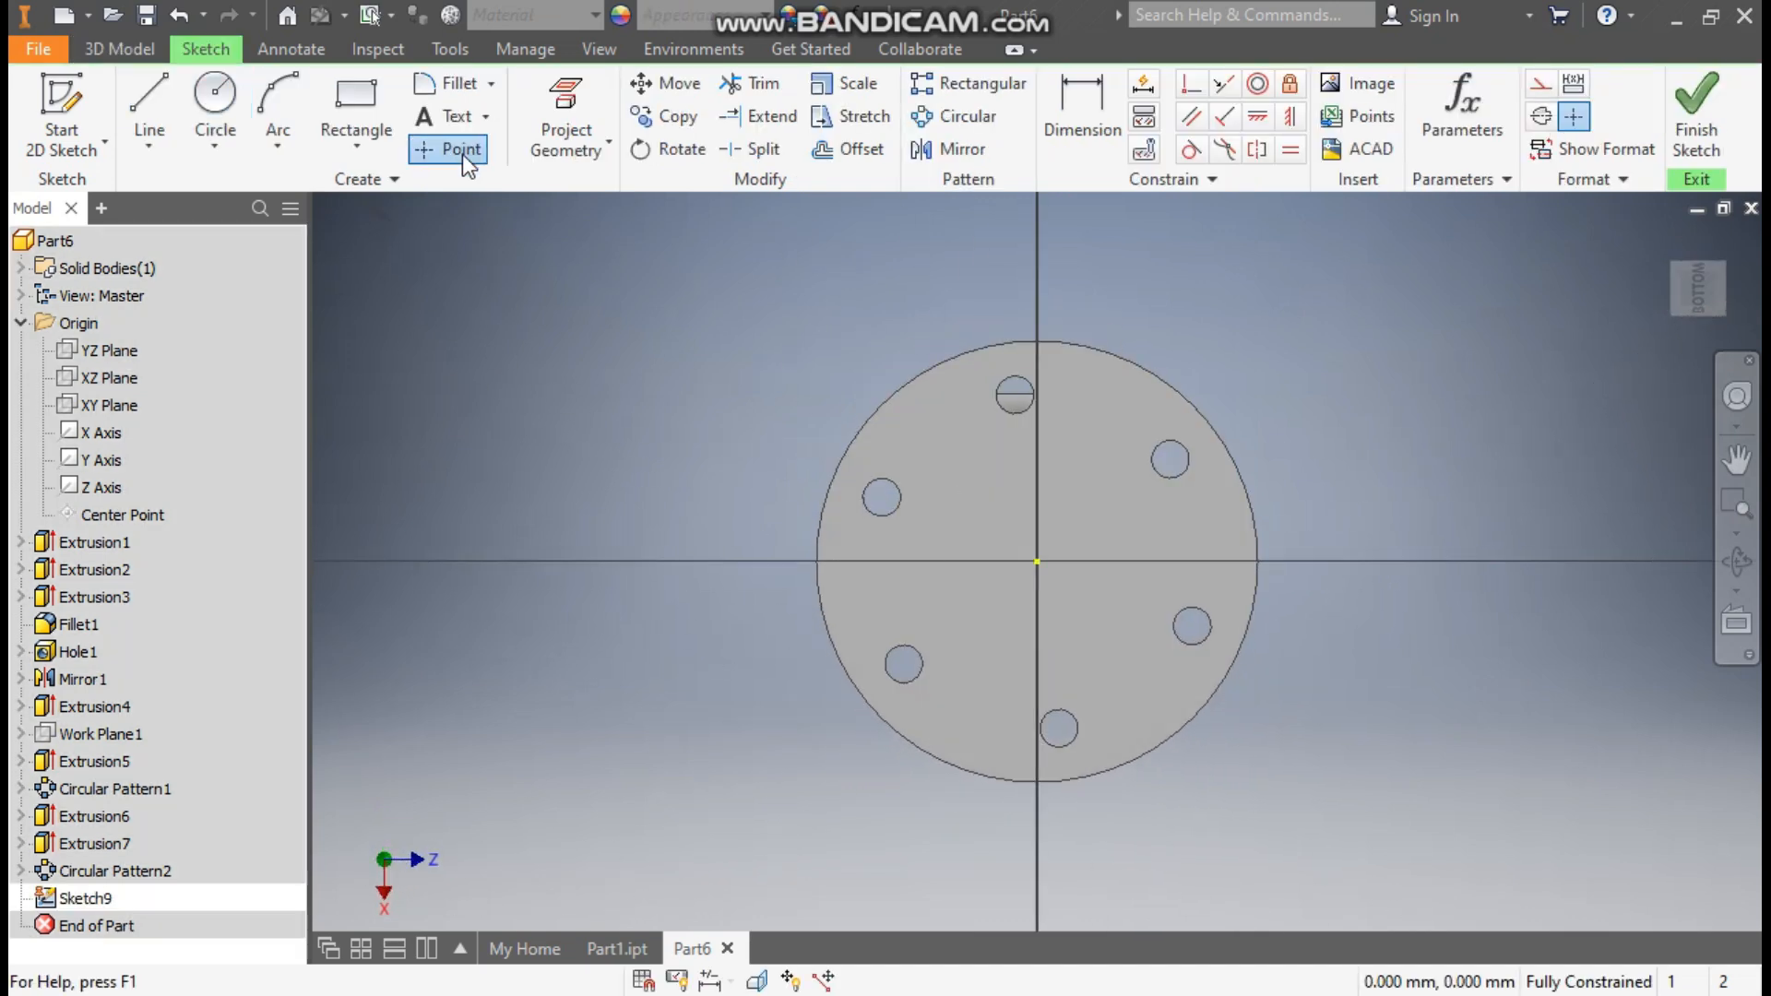
left_click(463, 150)
scroll(1035, 564, "up", 3)
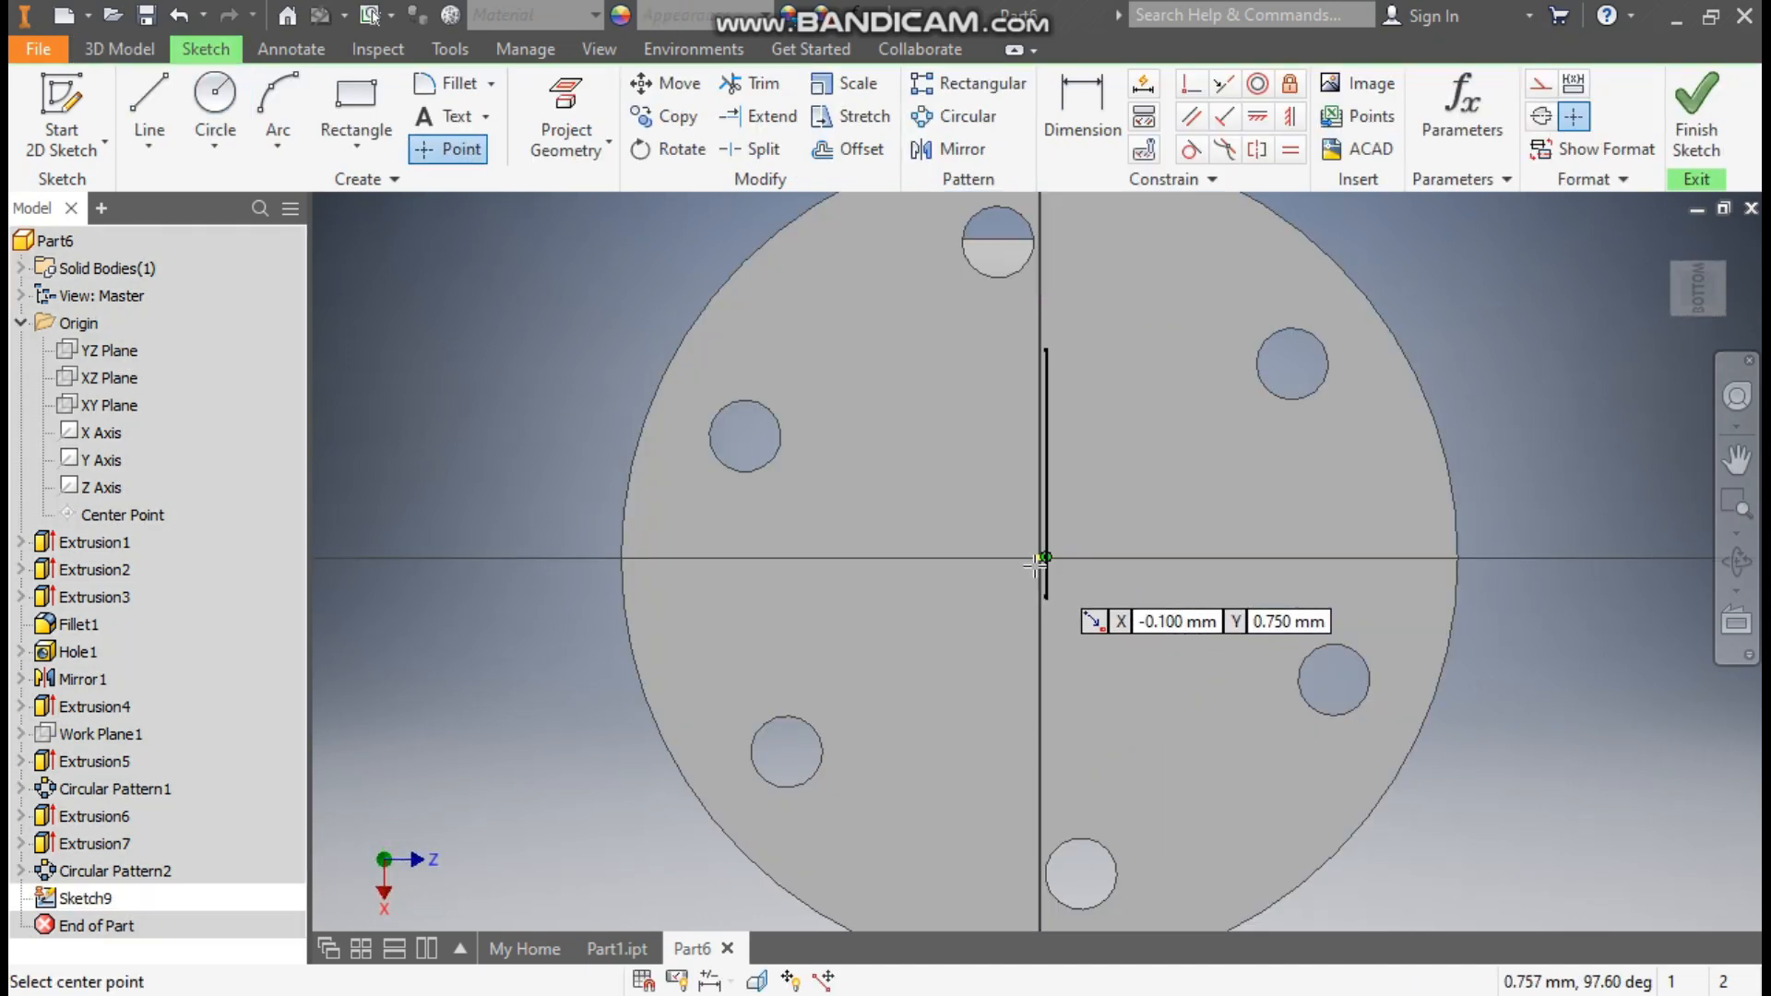
scroll(1035, 565, "up", 5)
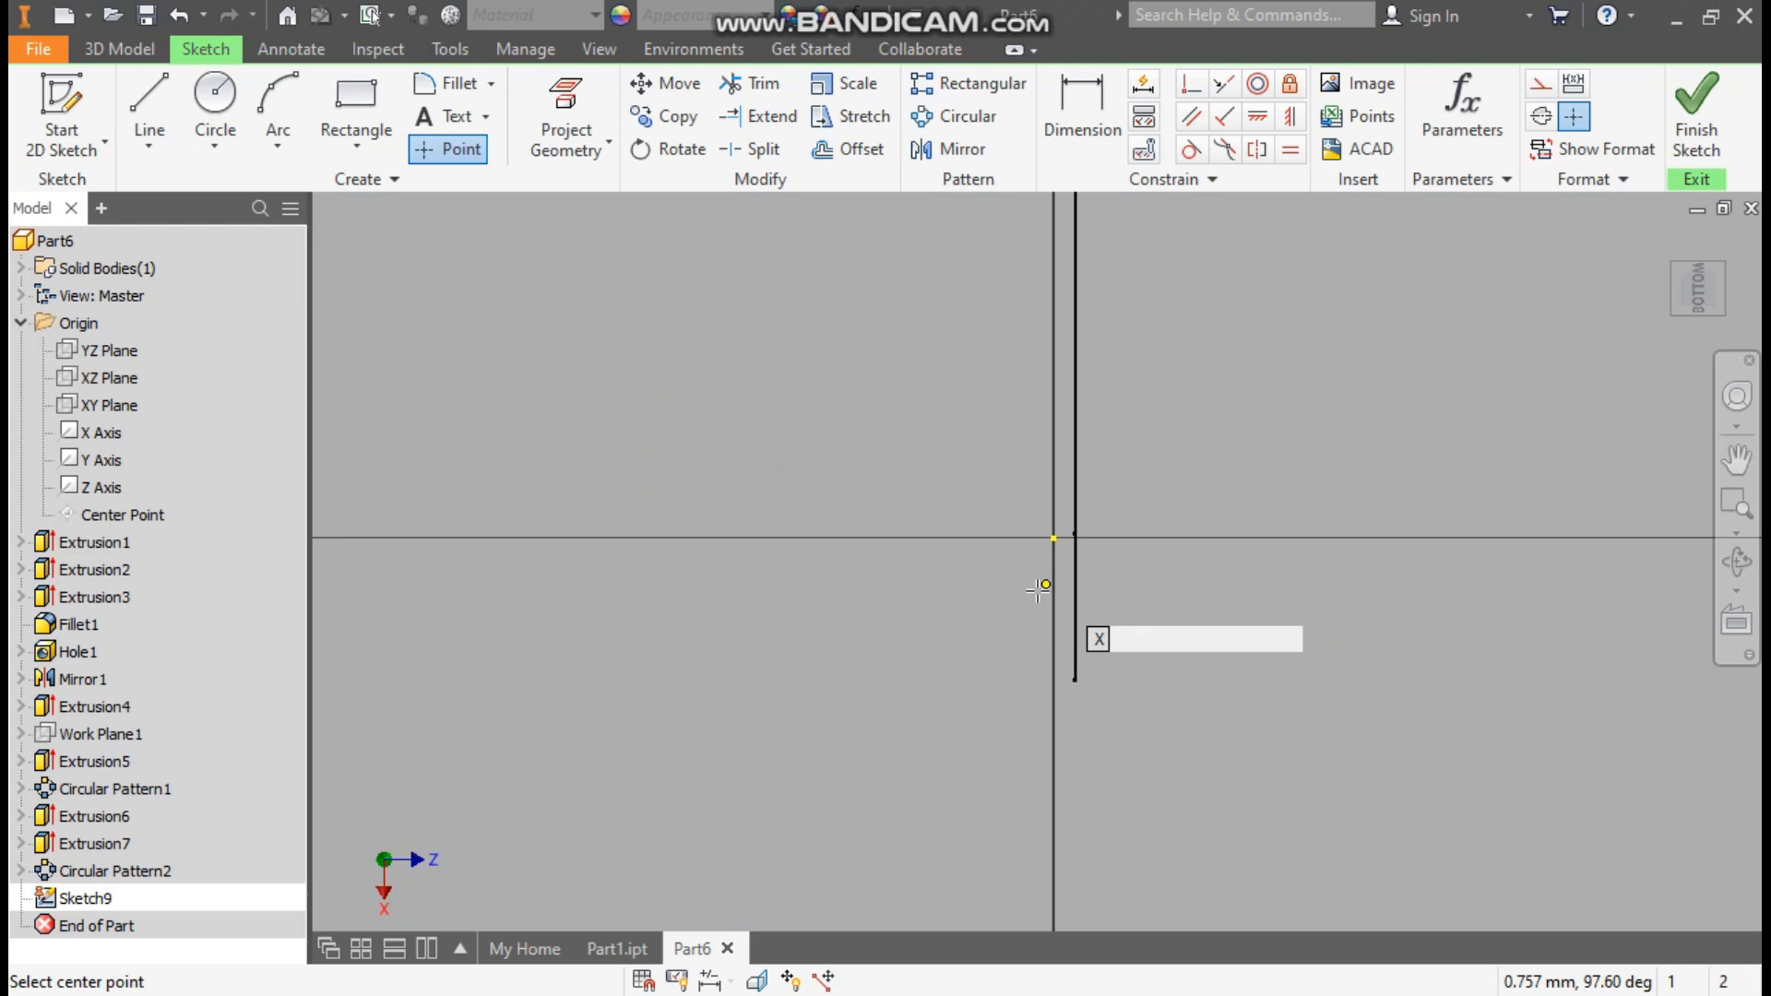
left_click(1702, 103)
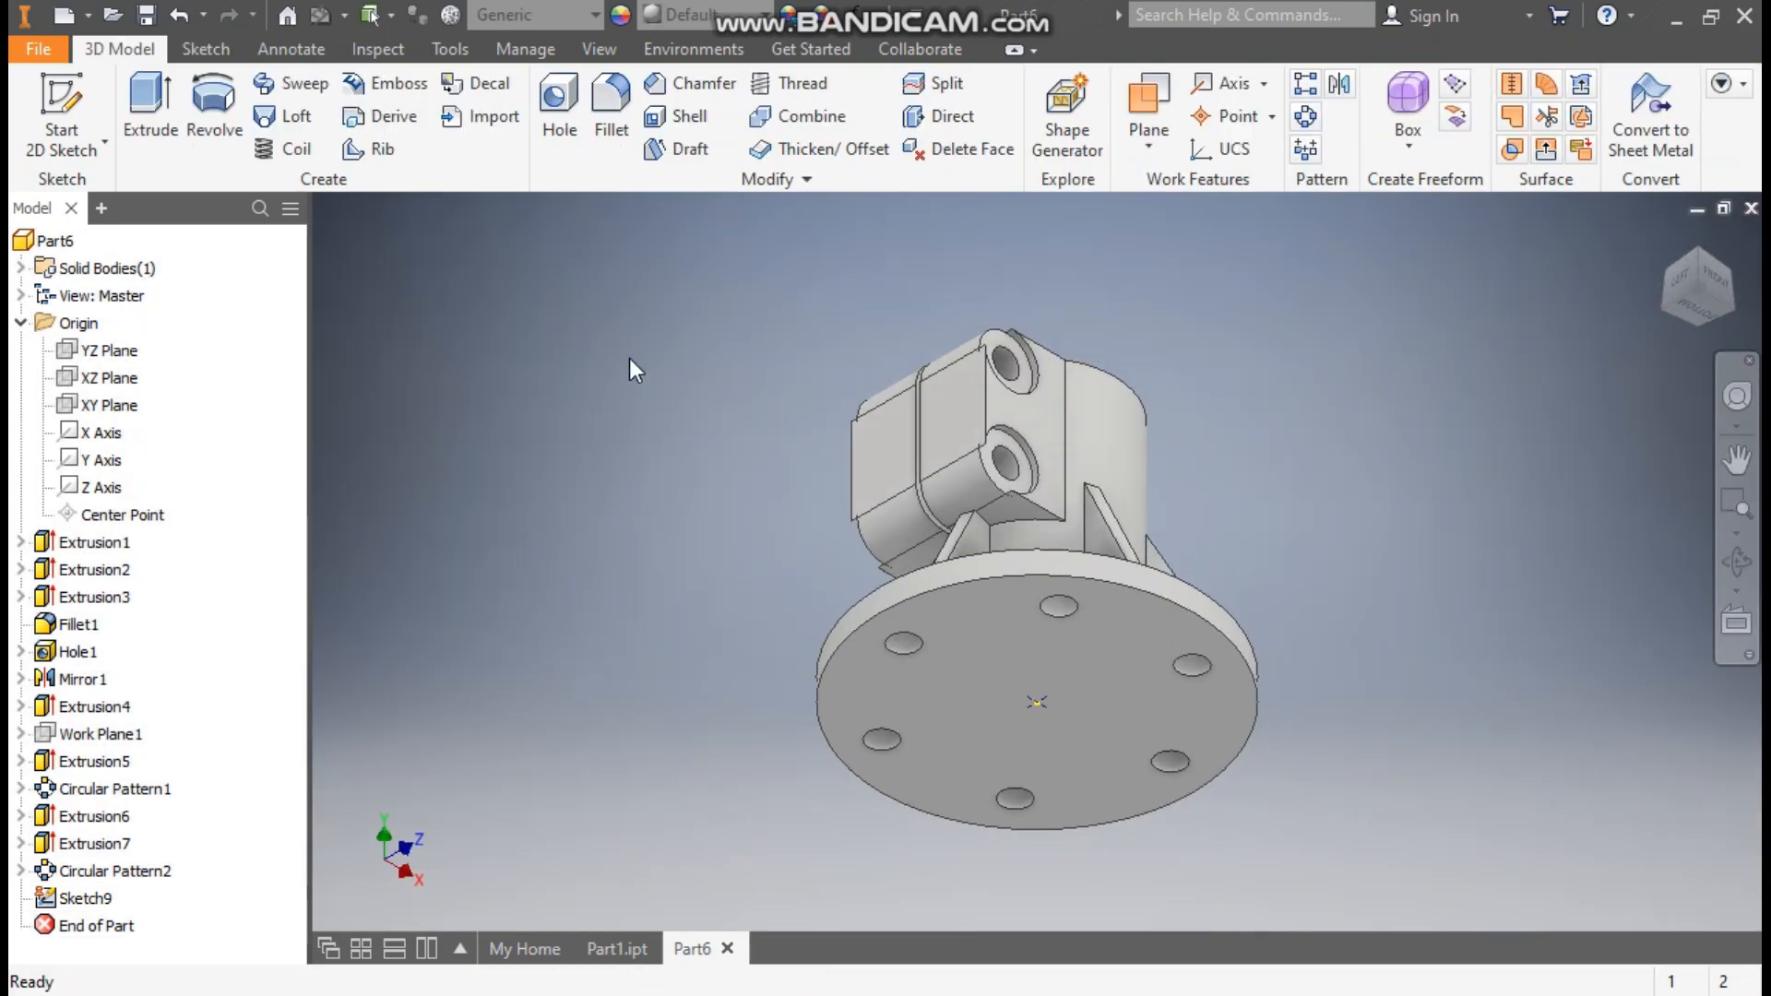
- Create a through-all counterbored hole at the base's centre point with a 44 mm bore and a 55 mm diameter, 3 mm deep counterbore
left_click(573, 91)
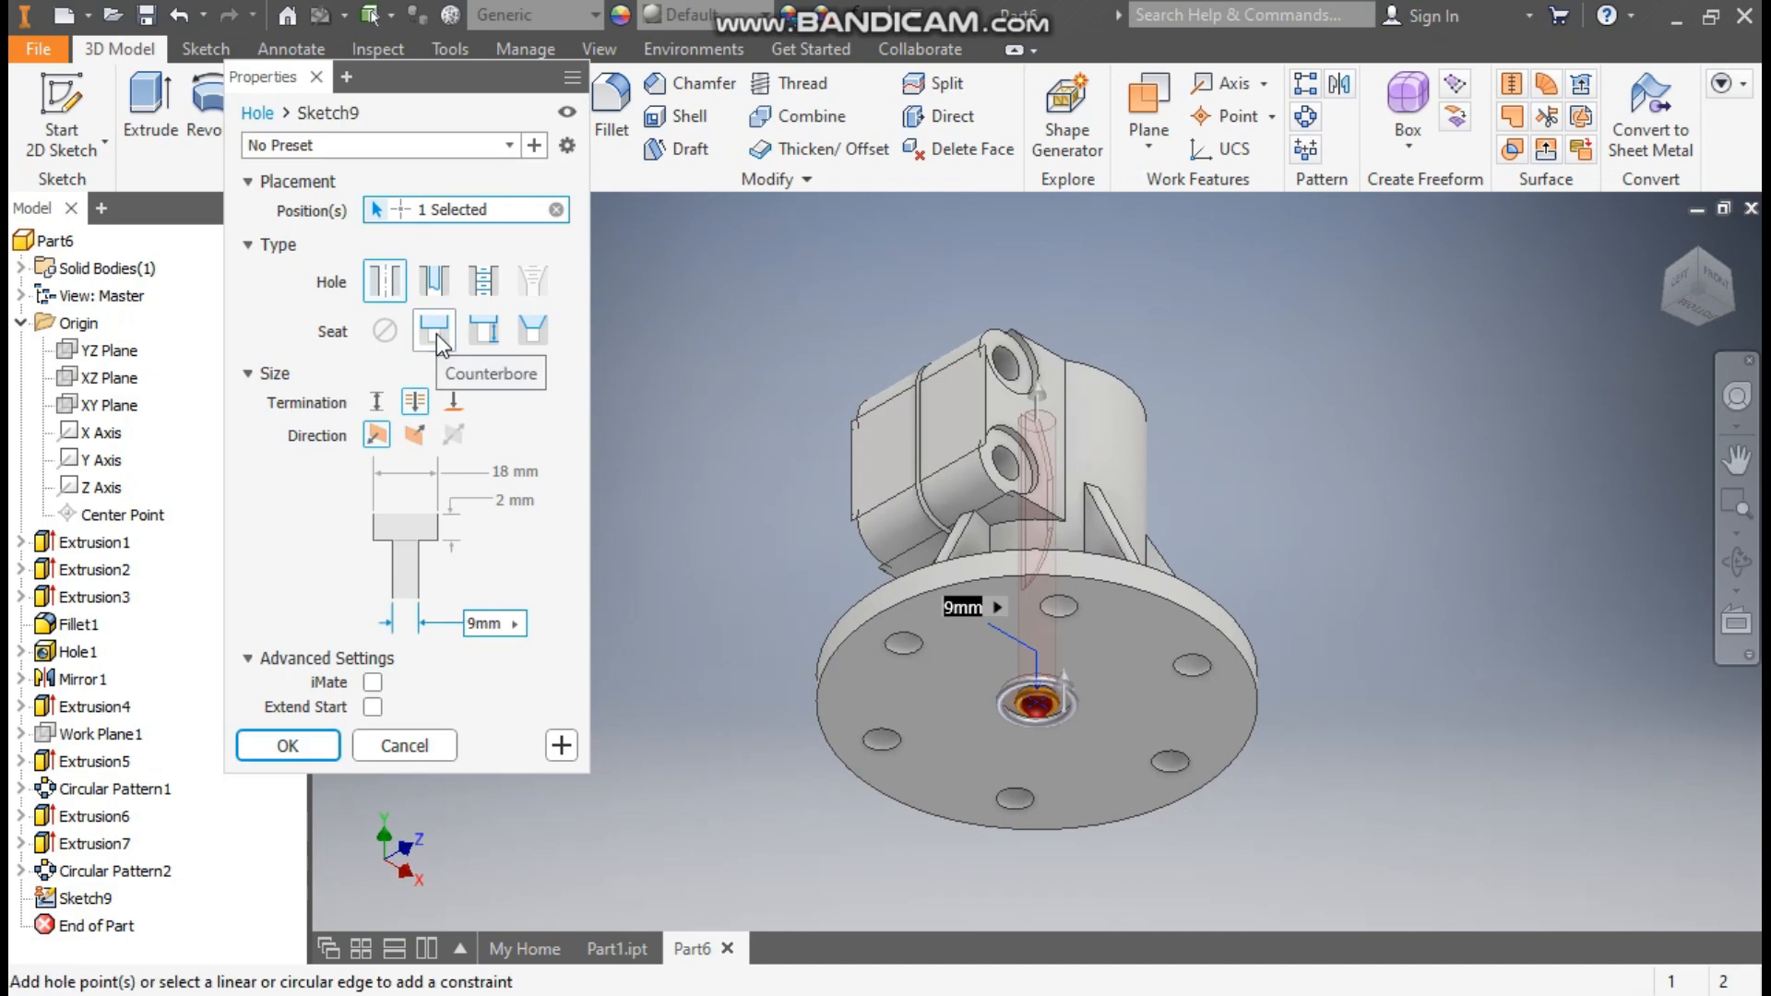
left_click(489, 471)
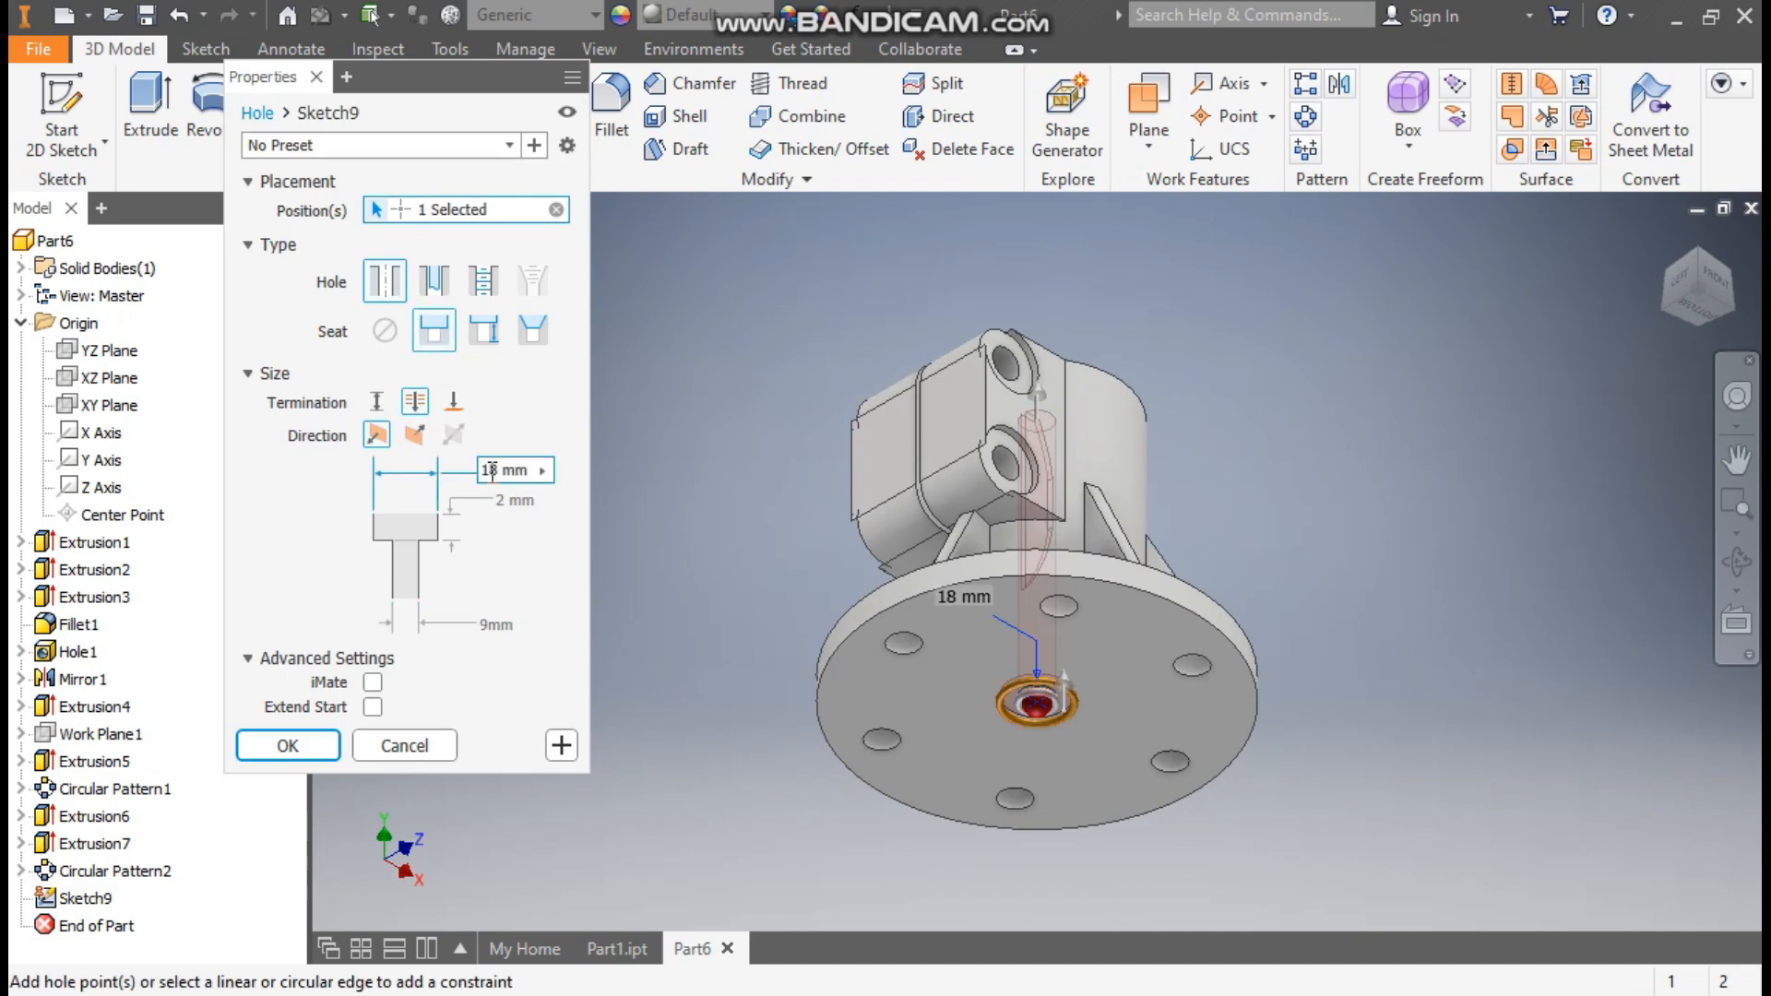
double_click(496, 470)
type("55")
left_click(506, 502)
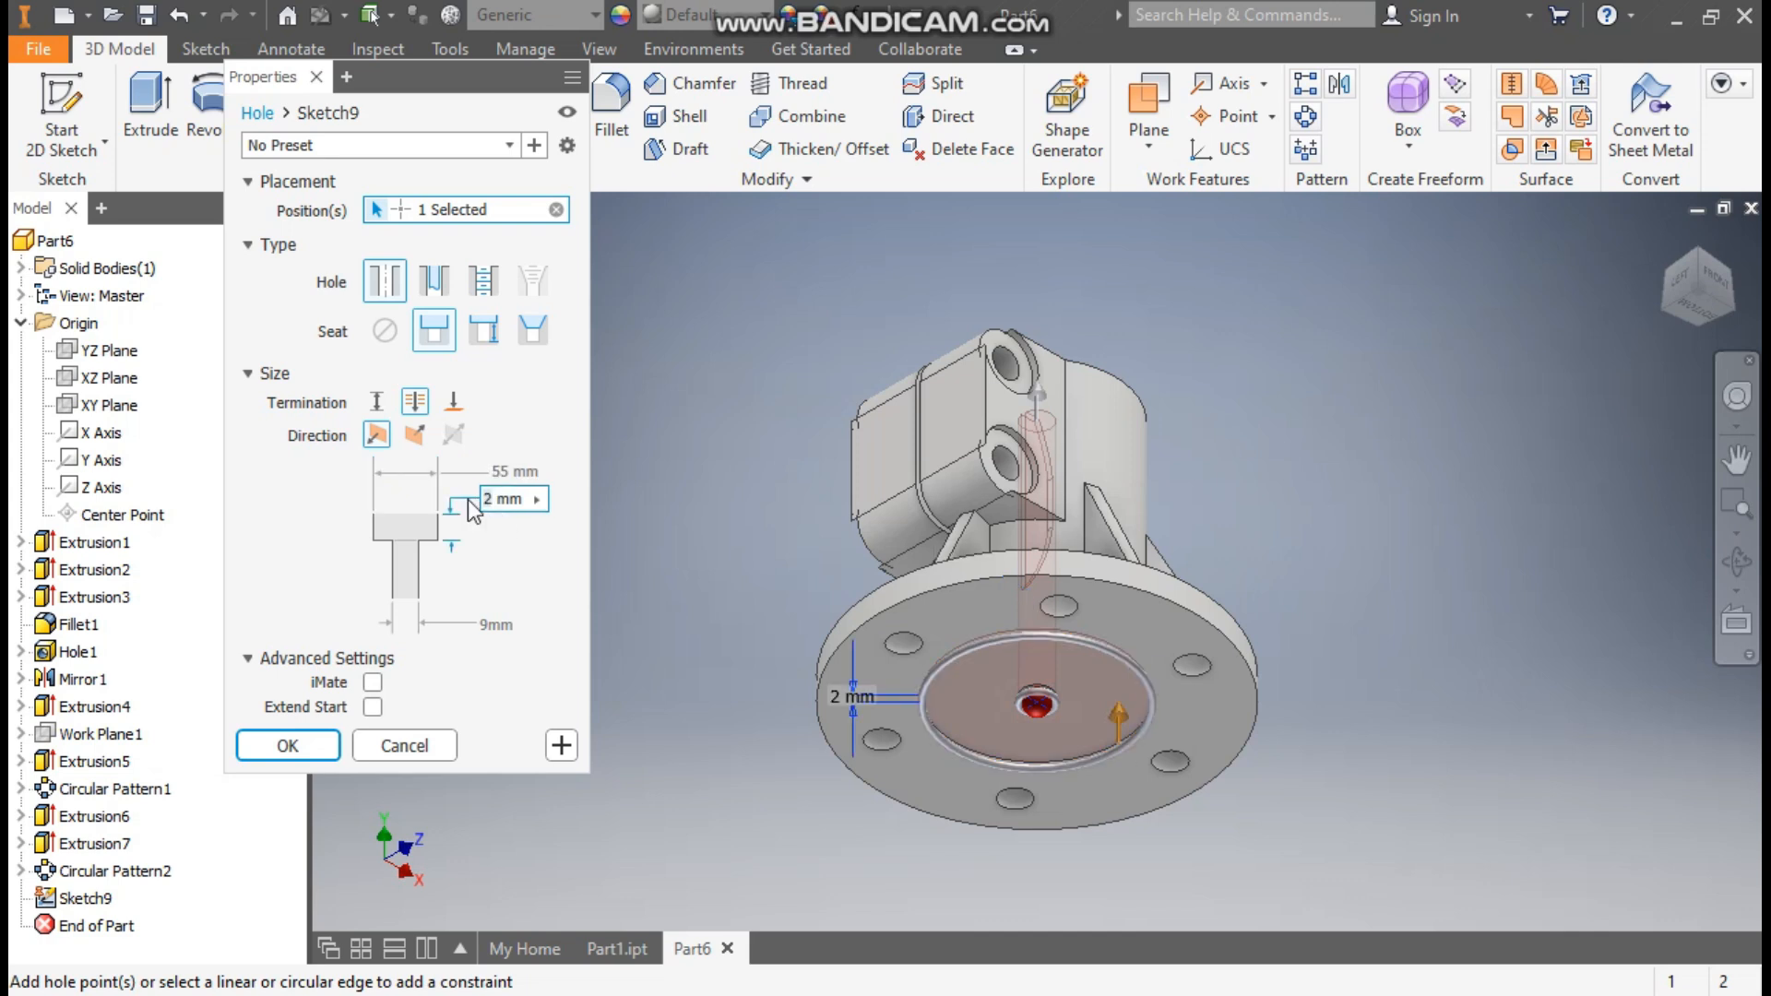
type("3")
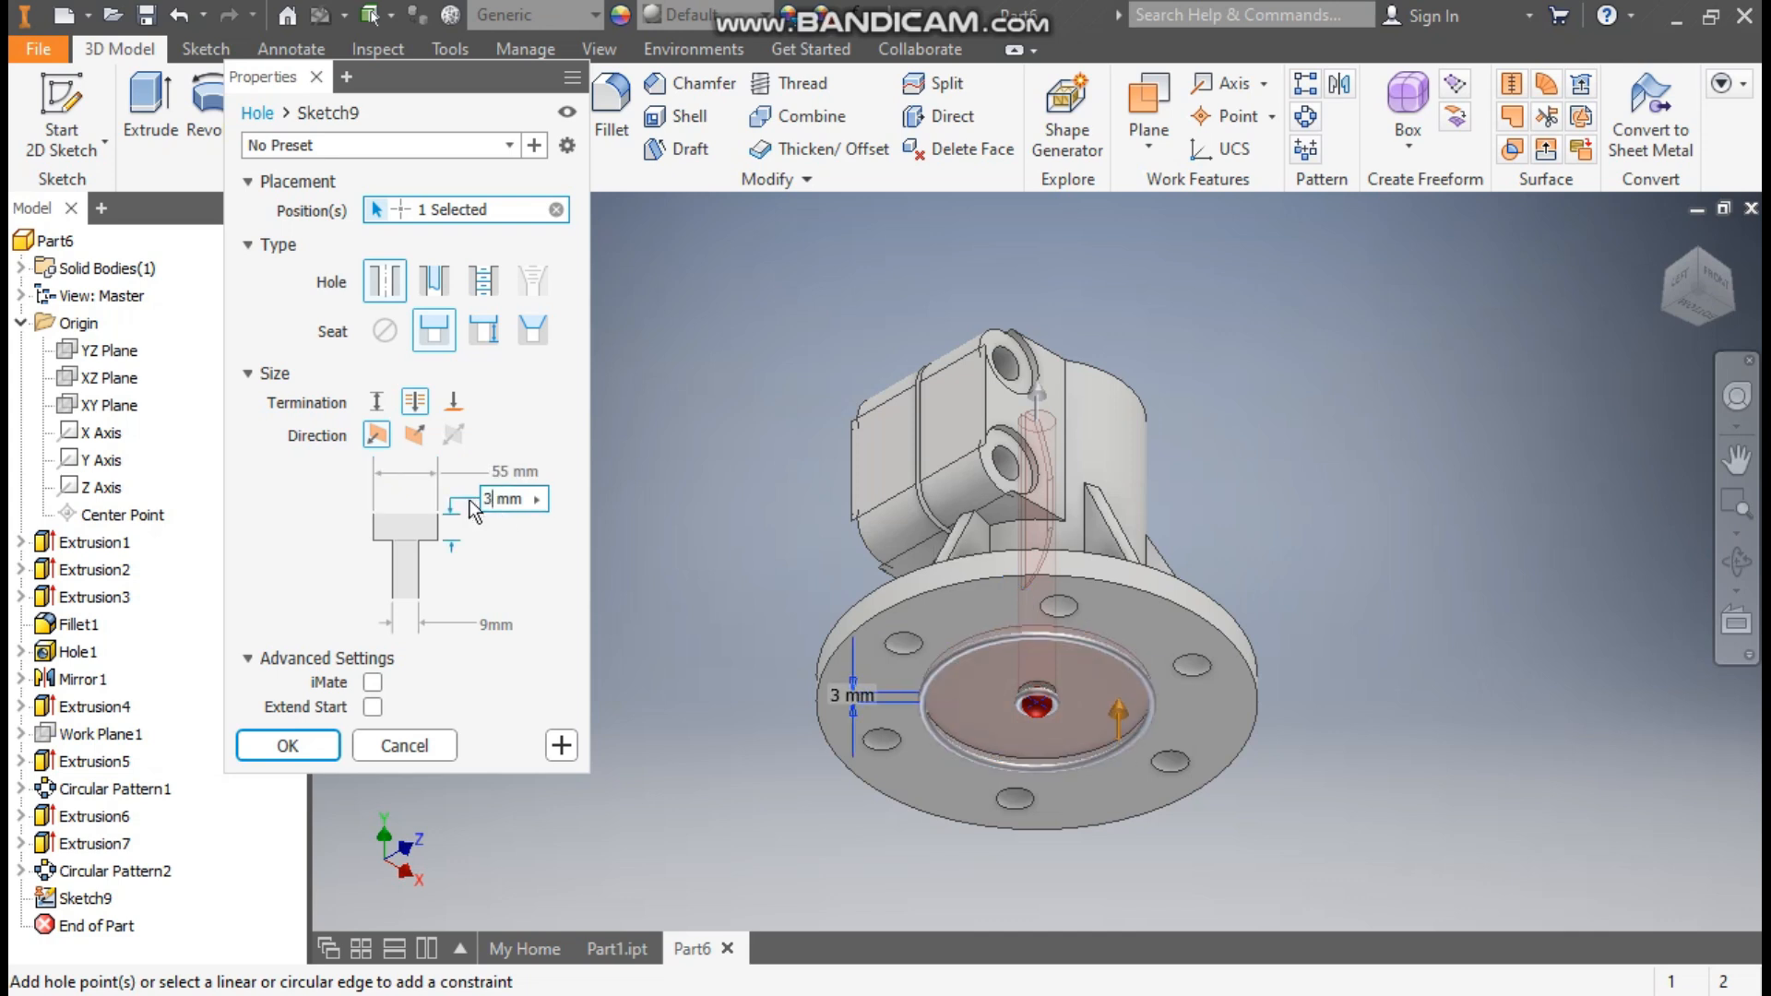
left_click(474, 623)
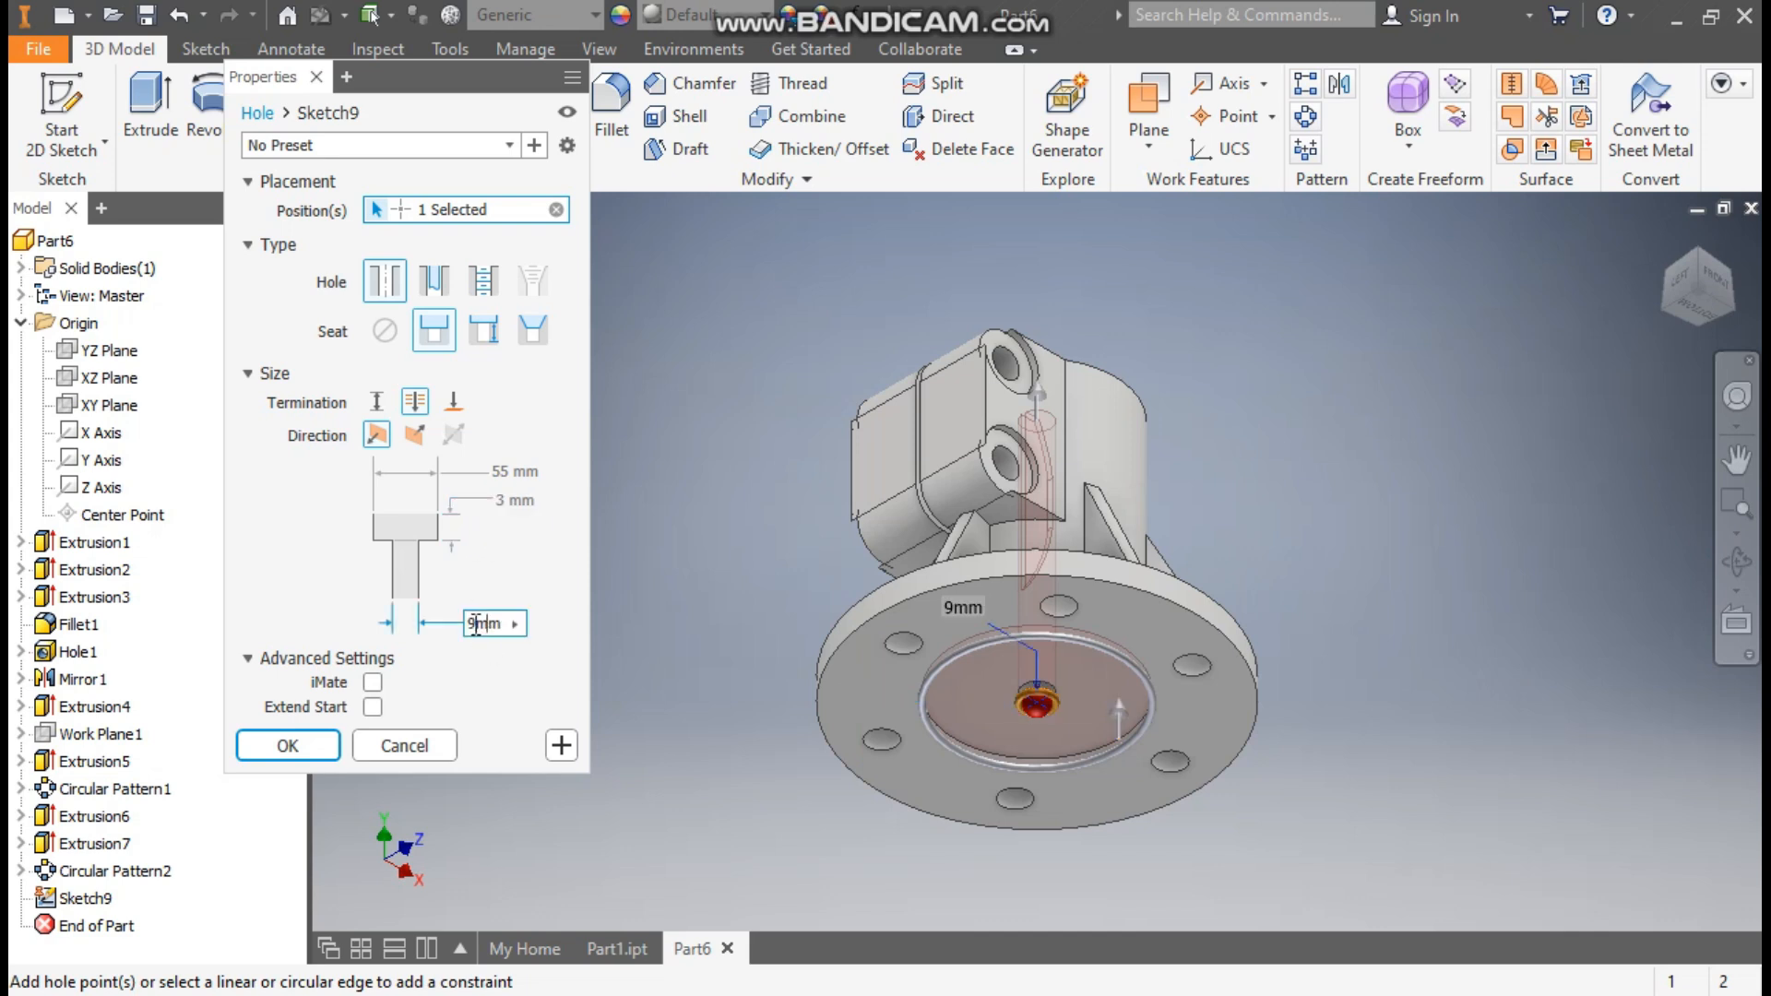
type("44")
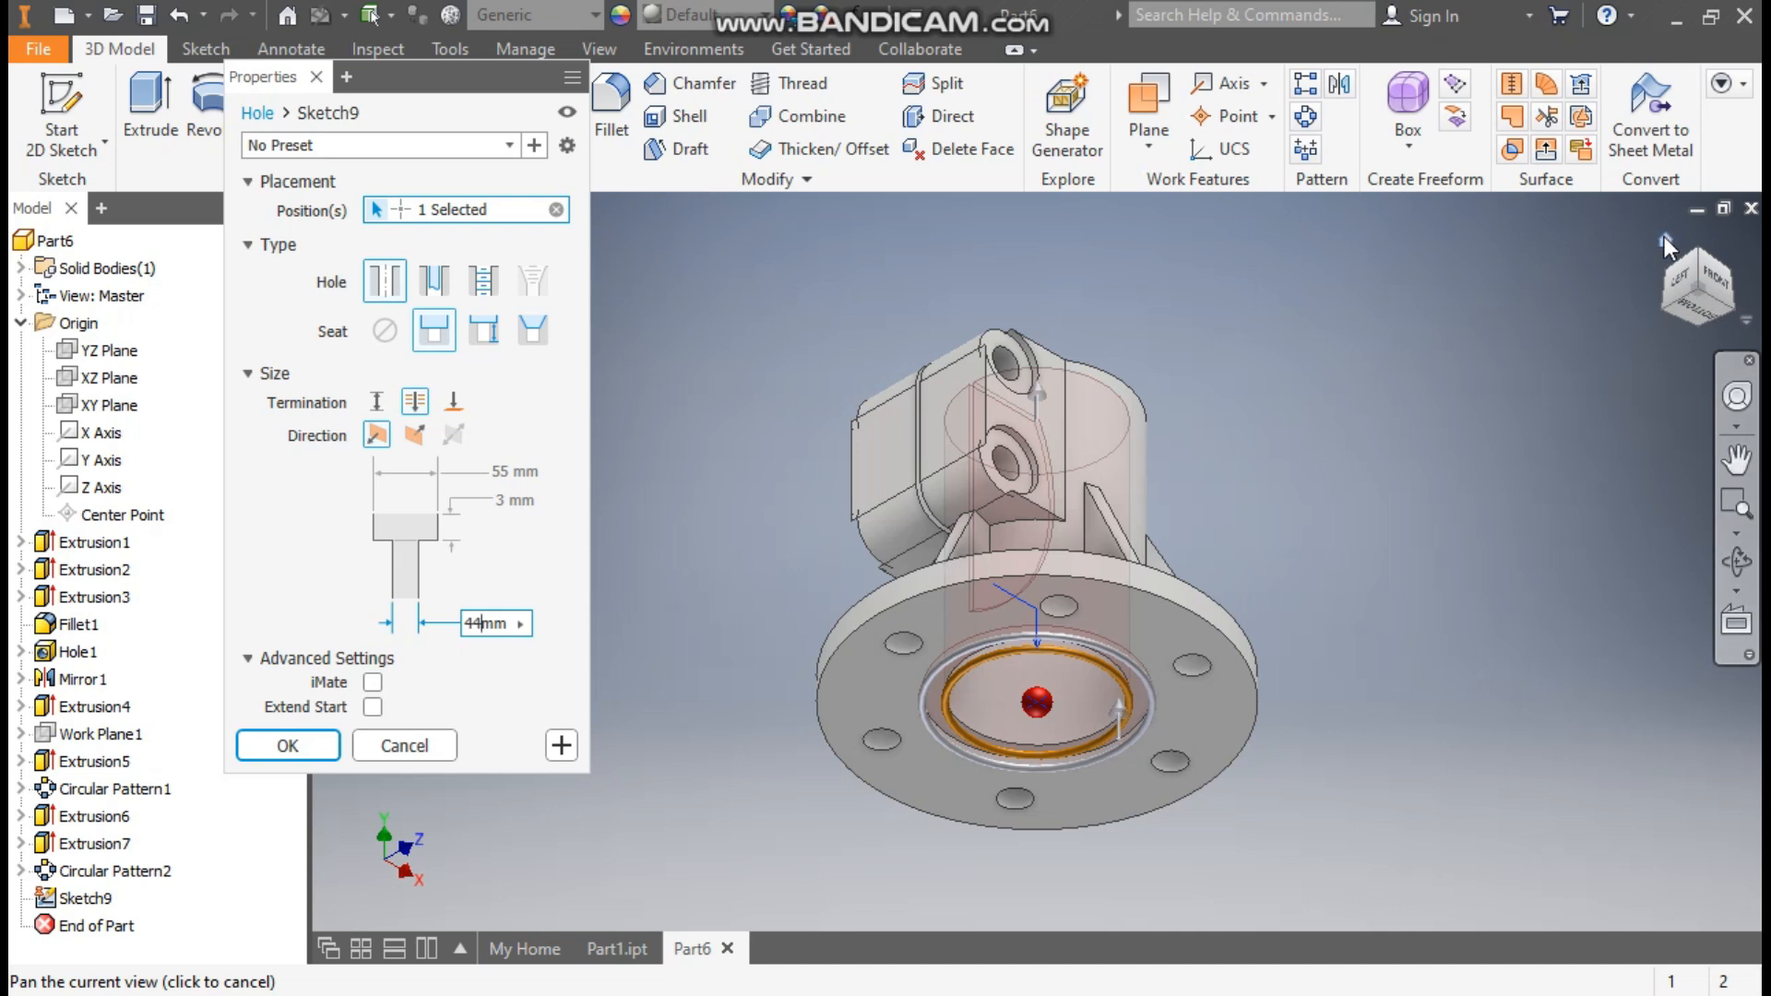
left_click(1666, 239)
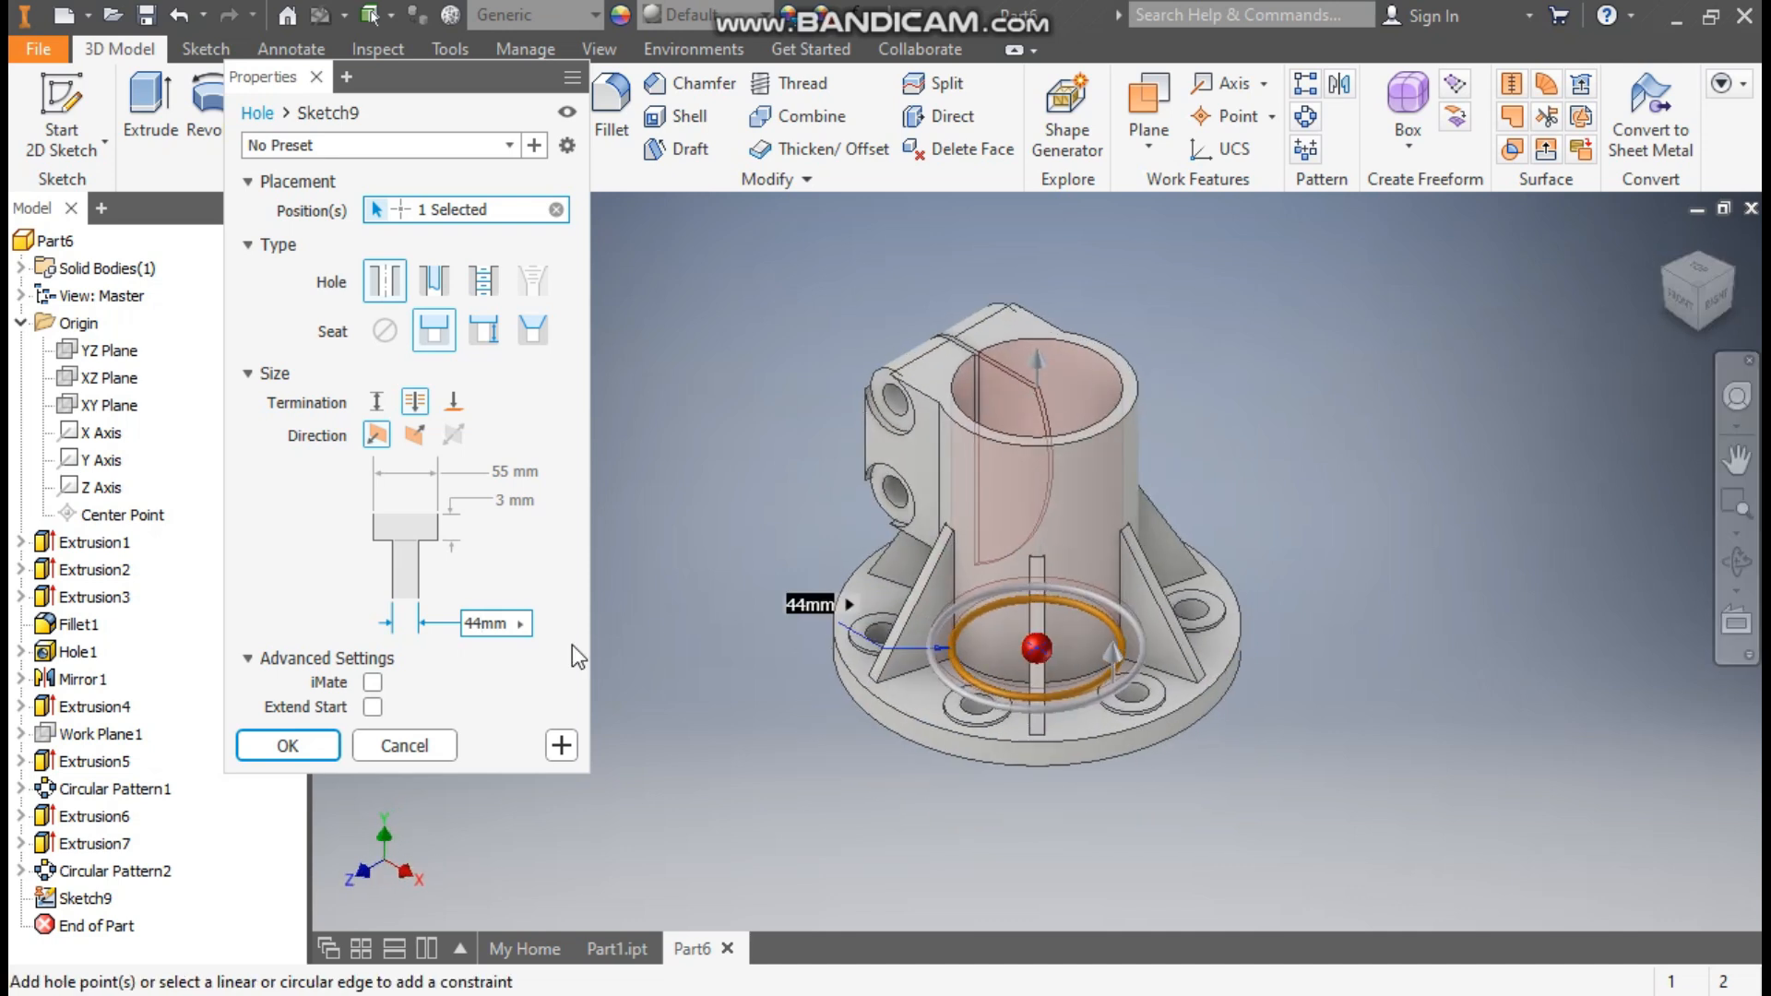
left_click(303, 738)
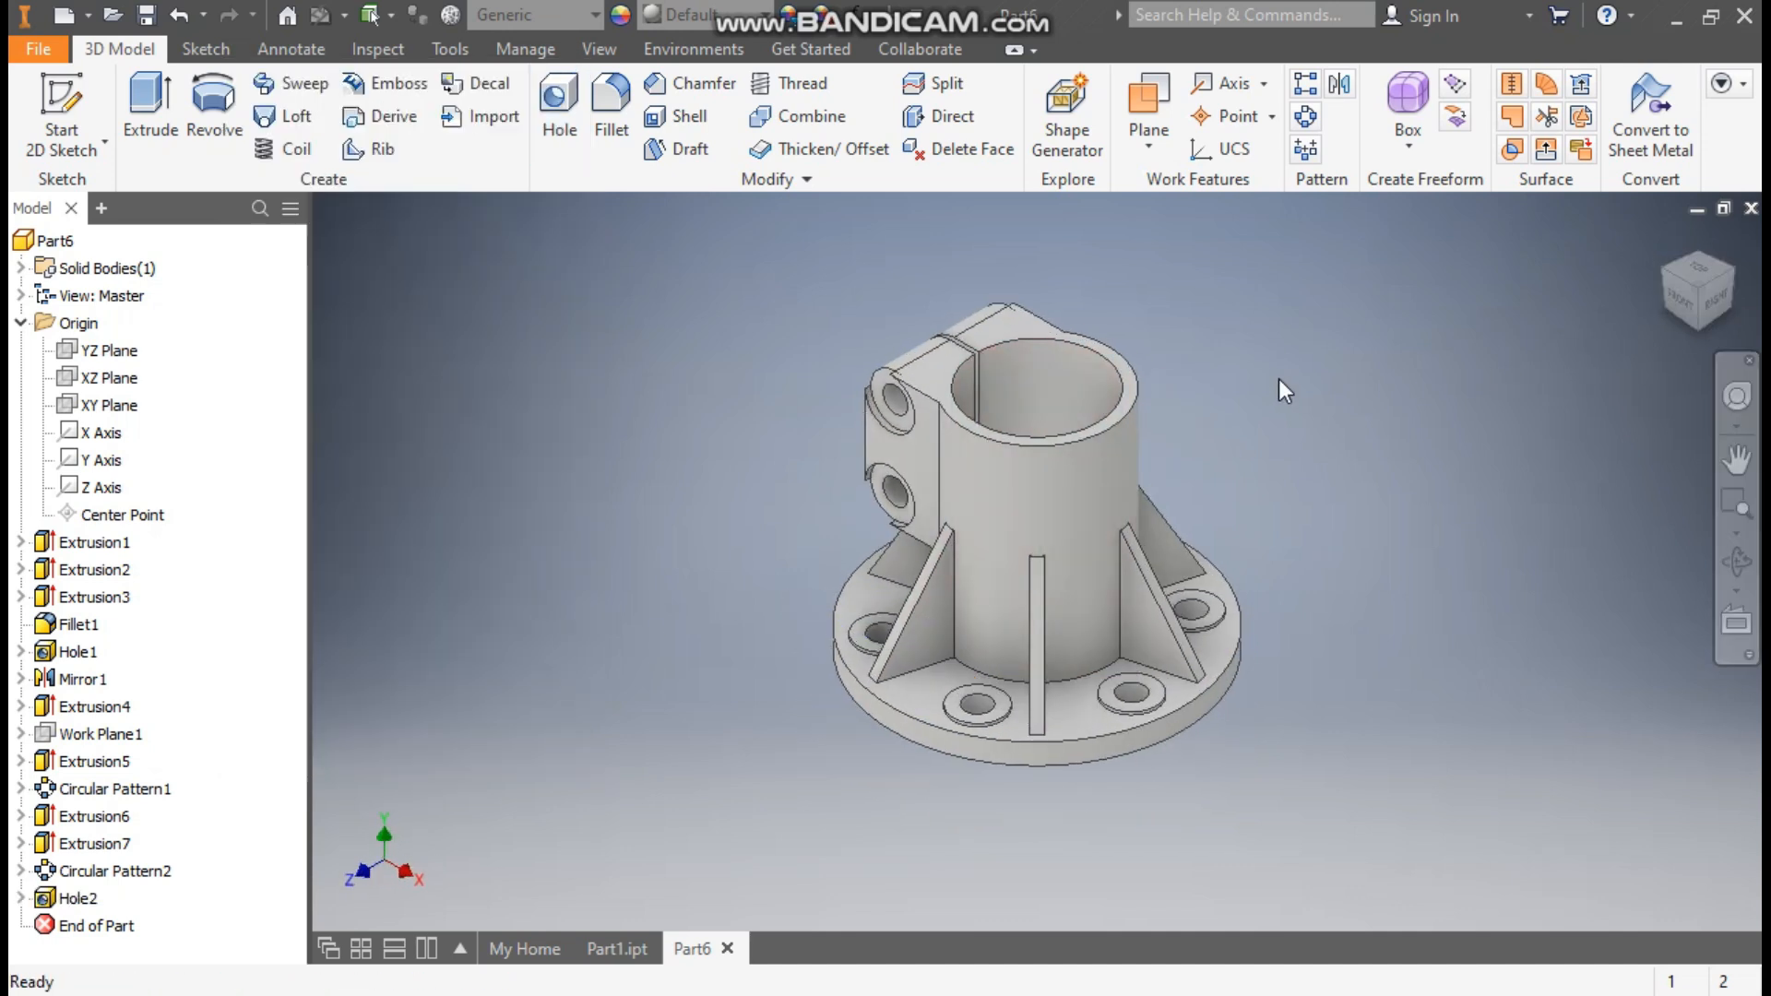
- Apply the Semi-Polished appearance from the Inventor Material Library to the whole part
scroll(1161, 559, "down", 3)
middle_click_drag(1159, 522, 1255, 585)
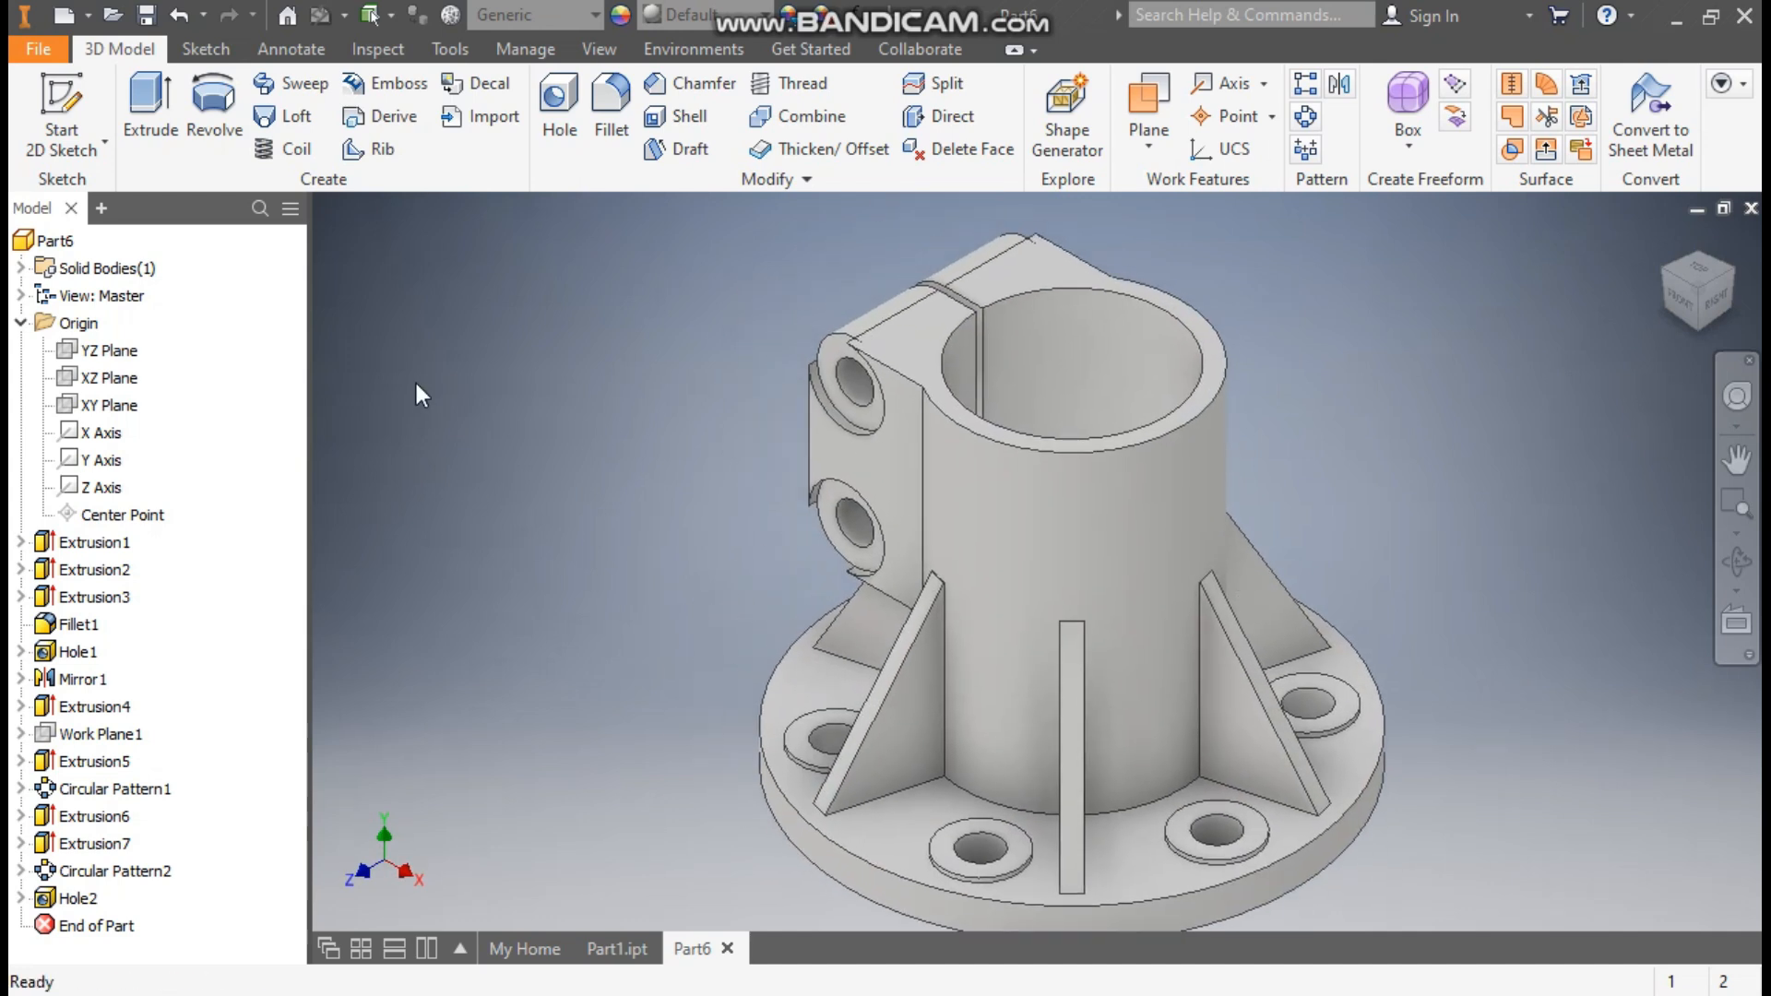
left_click(701, 17)
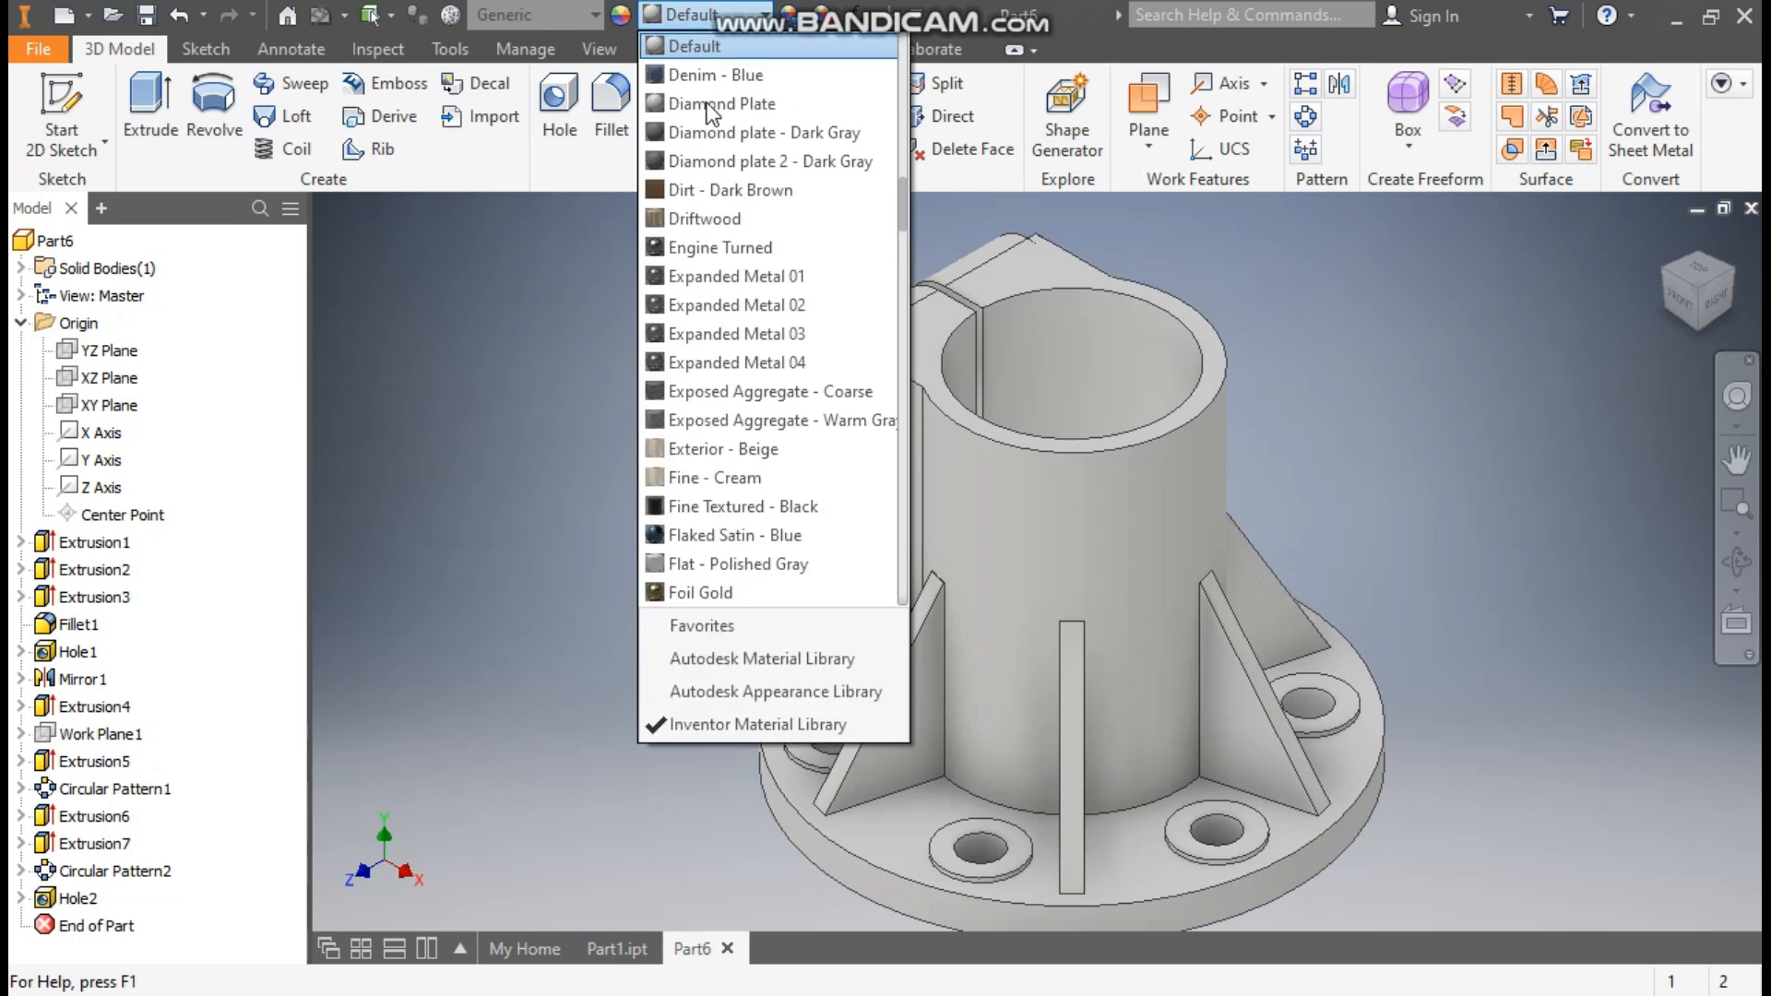
scroll(729, 354, "up", 5)
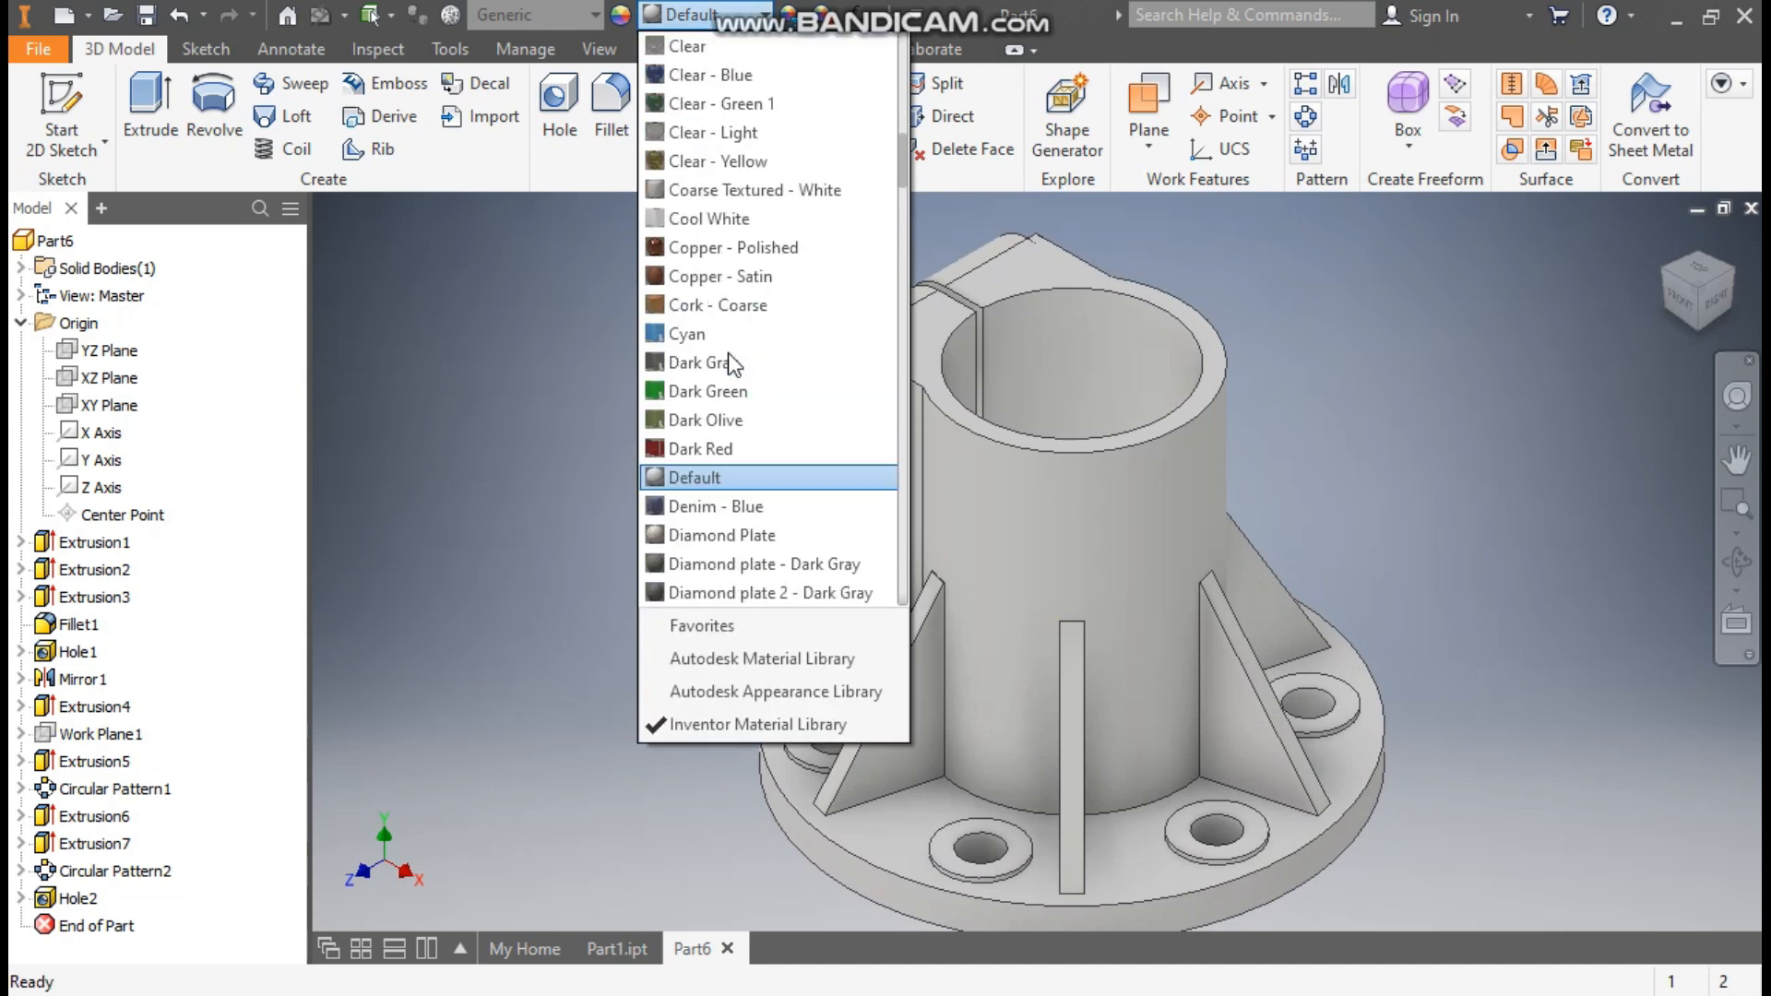
scroll(728, 362, "up", 5)
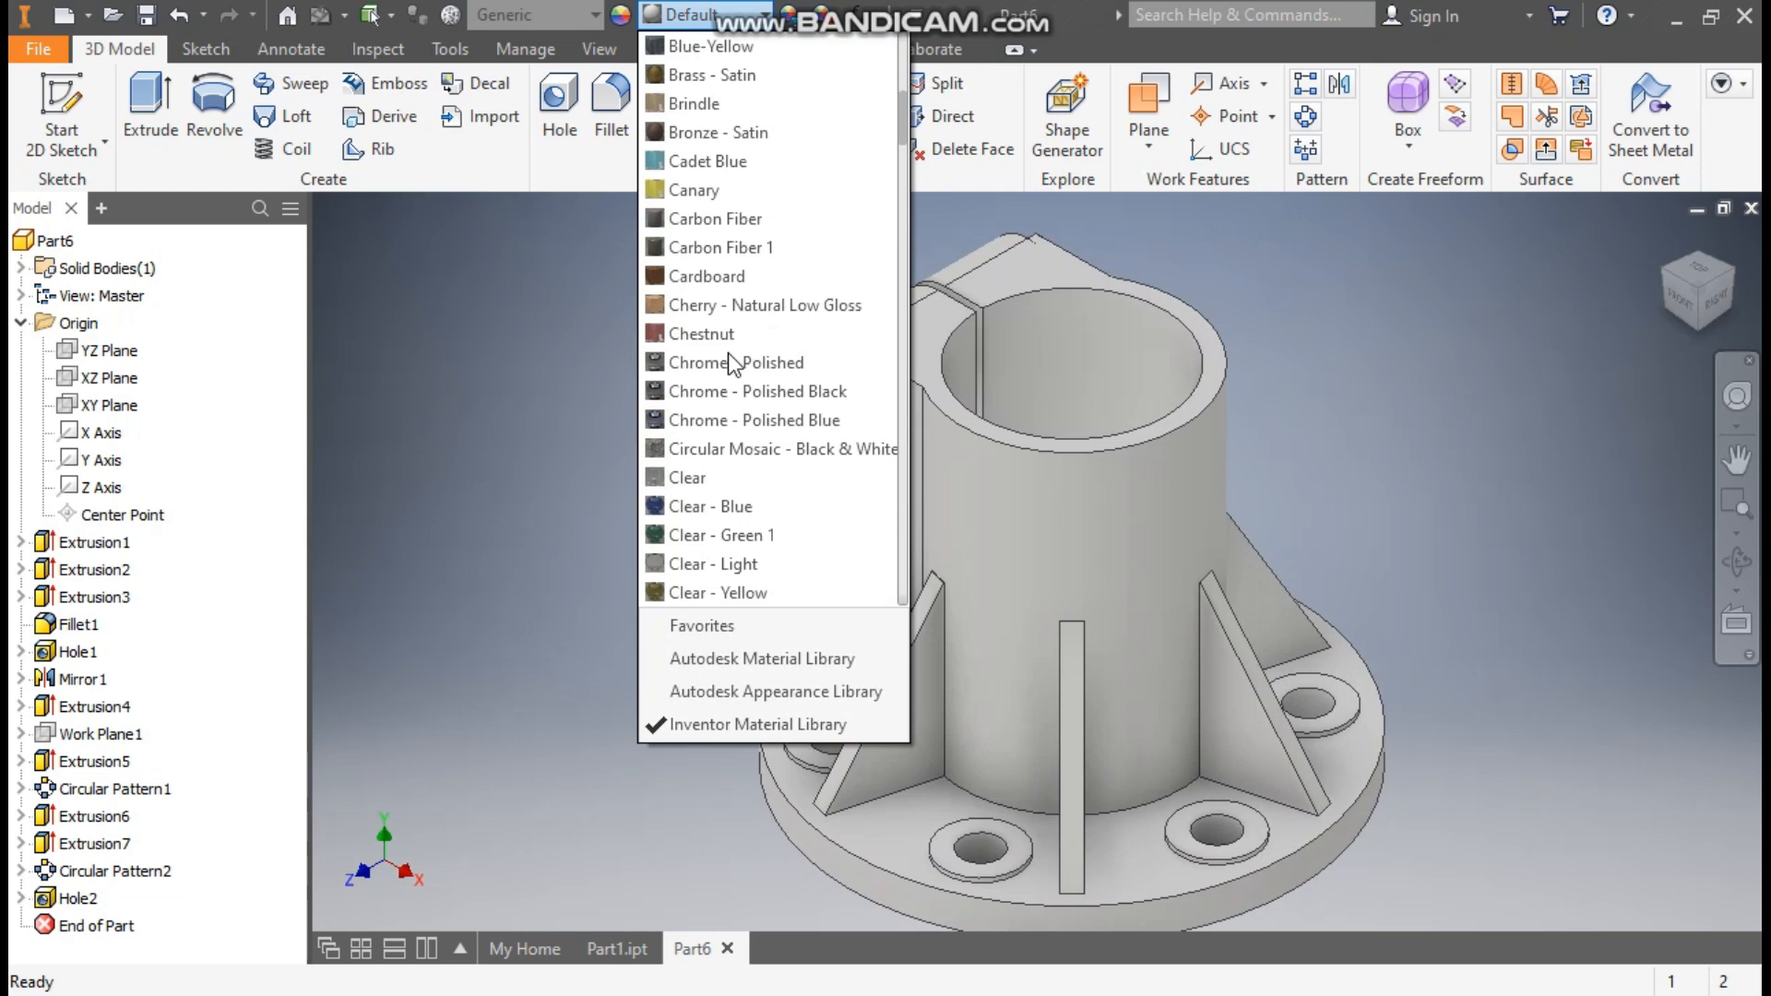
type("se")
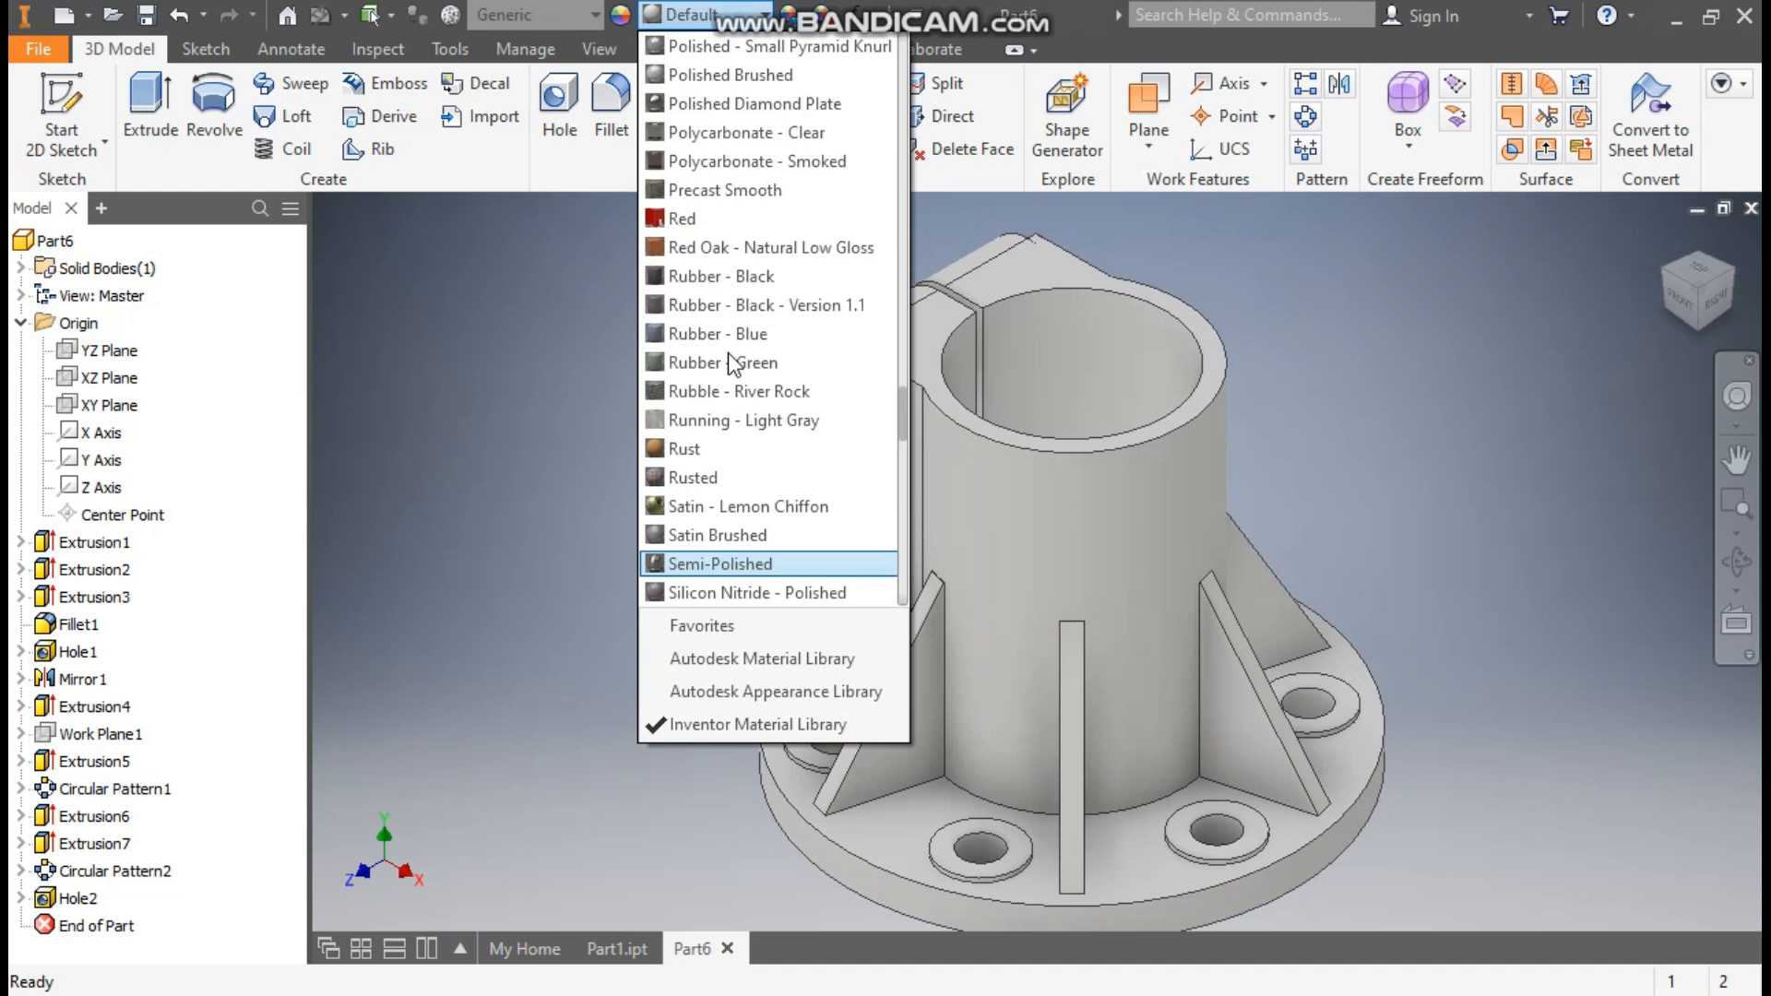
key("Return")
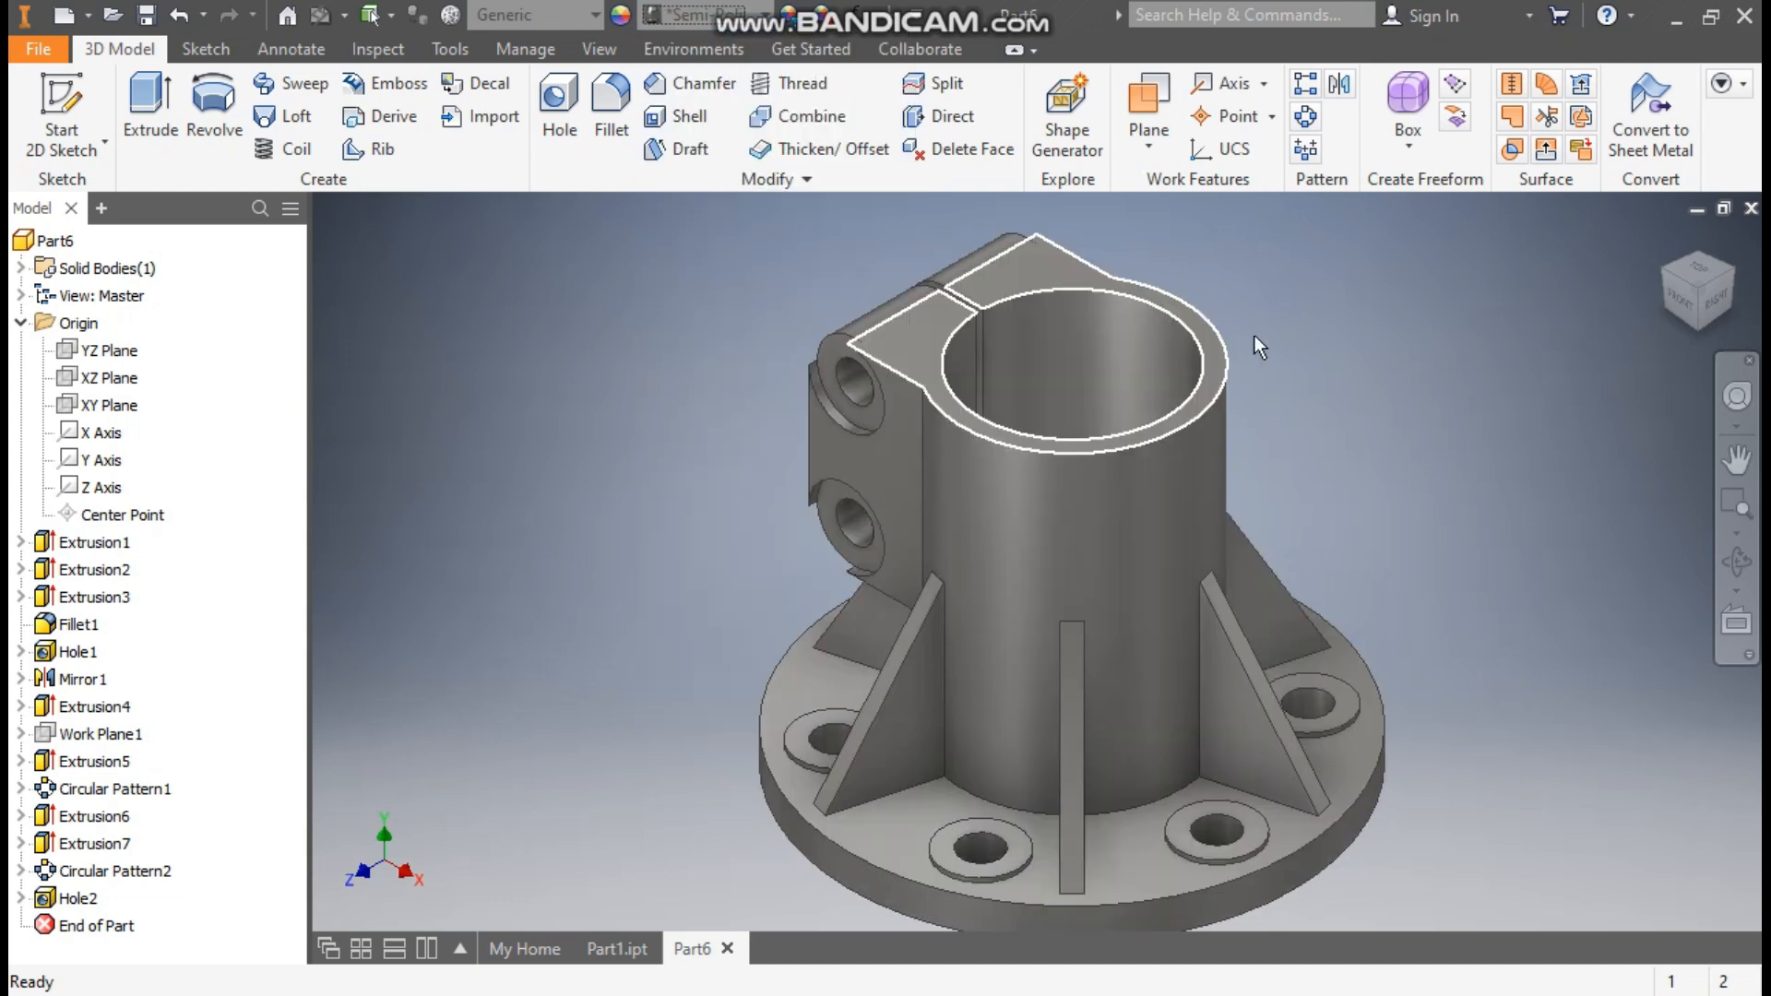
- Fillet the lower edge of the bolt-hole pad beside the front rib, where it meets the base, with a 1 mm radius
middle_click_drag(1484, 512, 1403, 474)
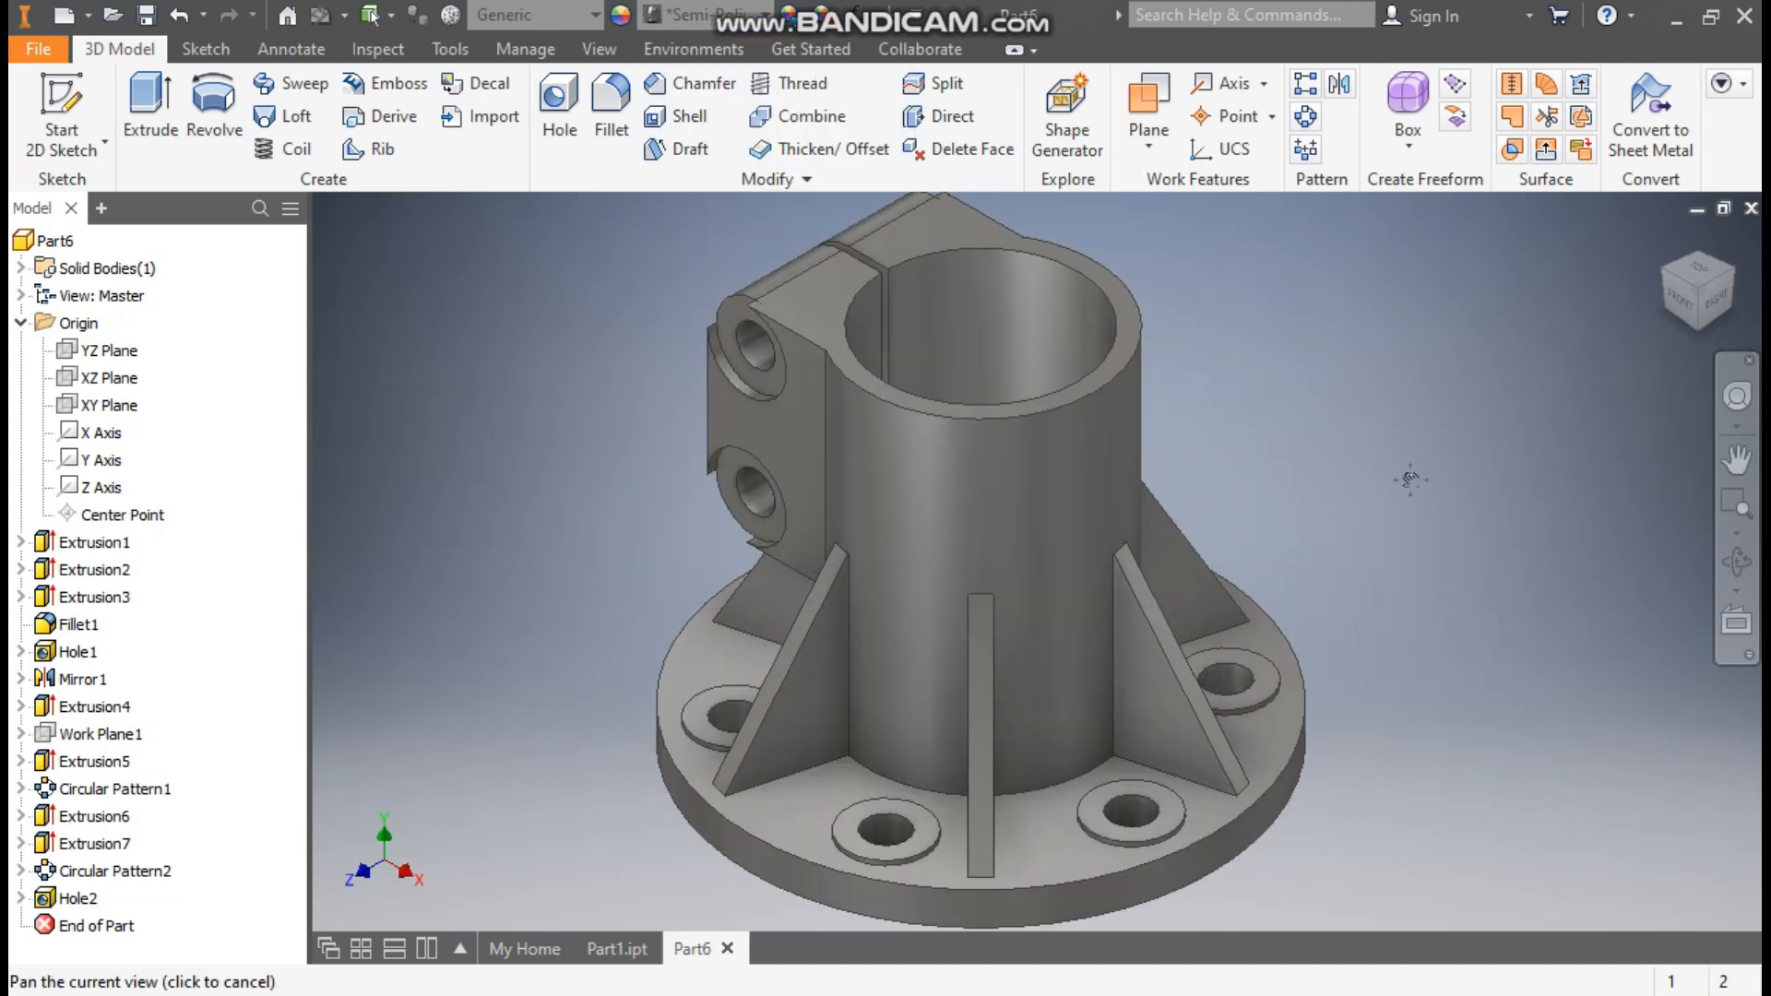
left_click(610, 101)
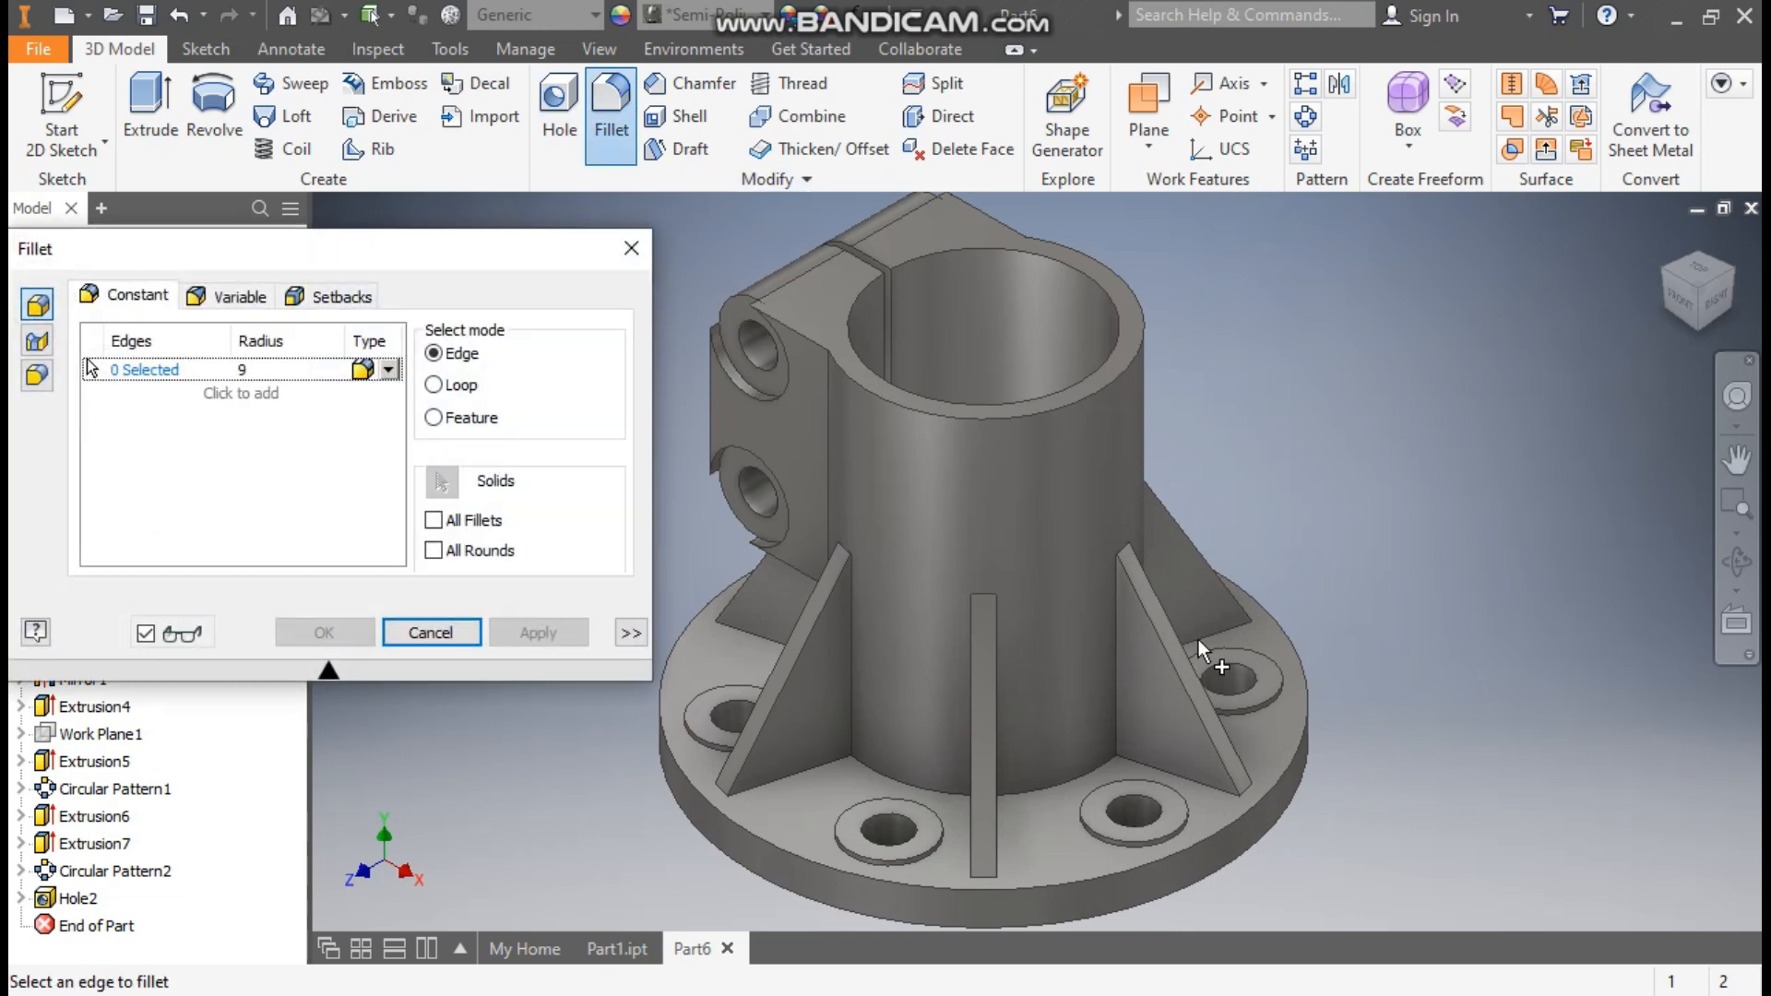
left_click(241, 370)
key("BackSpace")
type("1")
scroll(1103, 844, "down", 4)
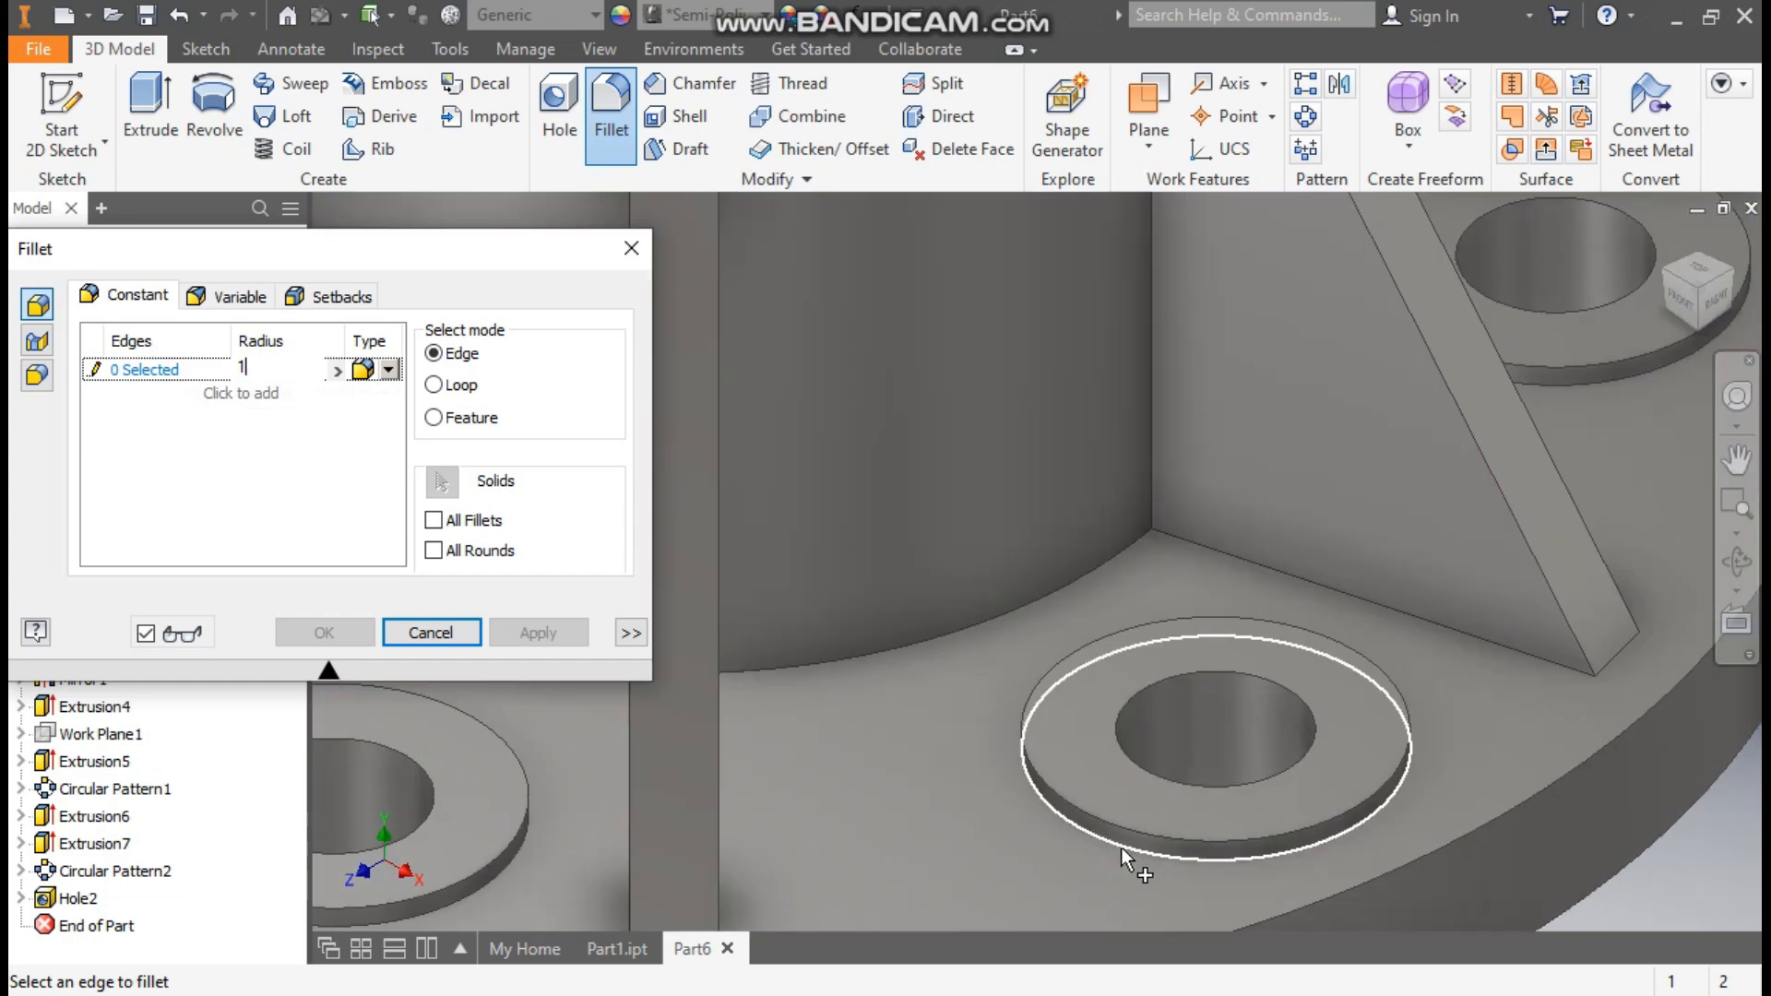
left_click(1120, 849)
scroll(1329, 669, "up", 4)
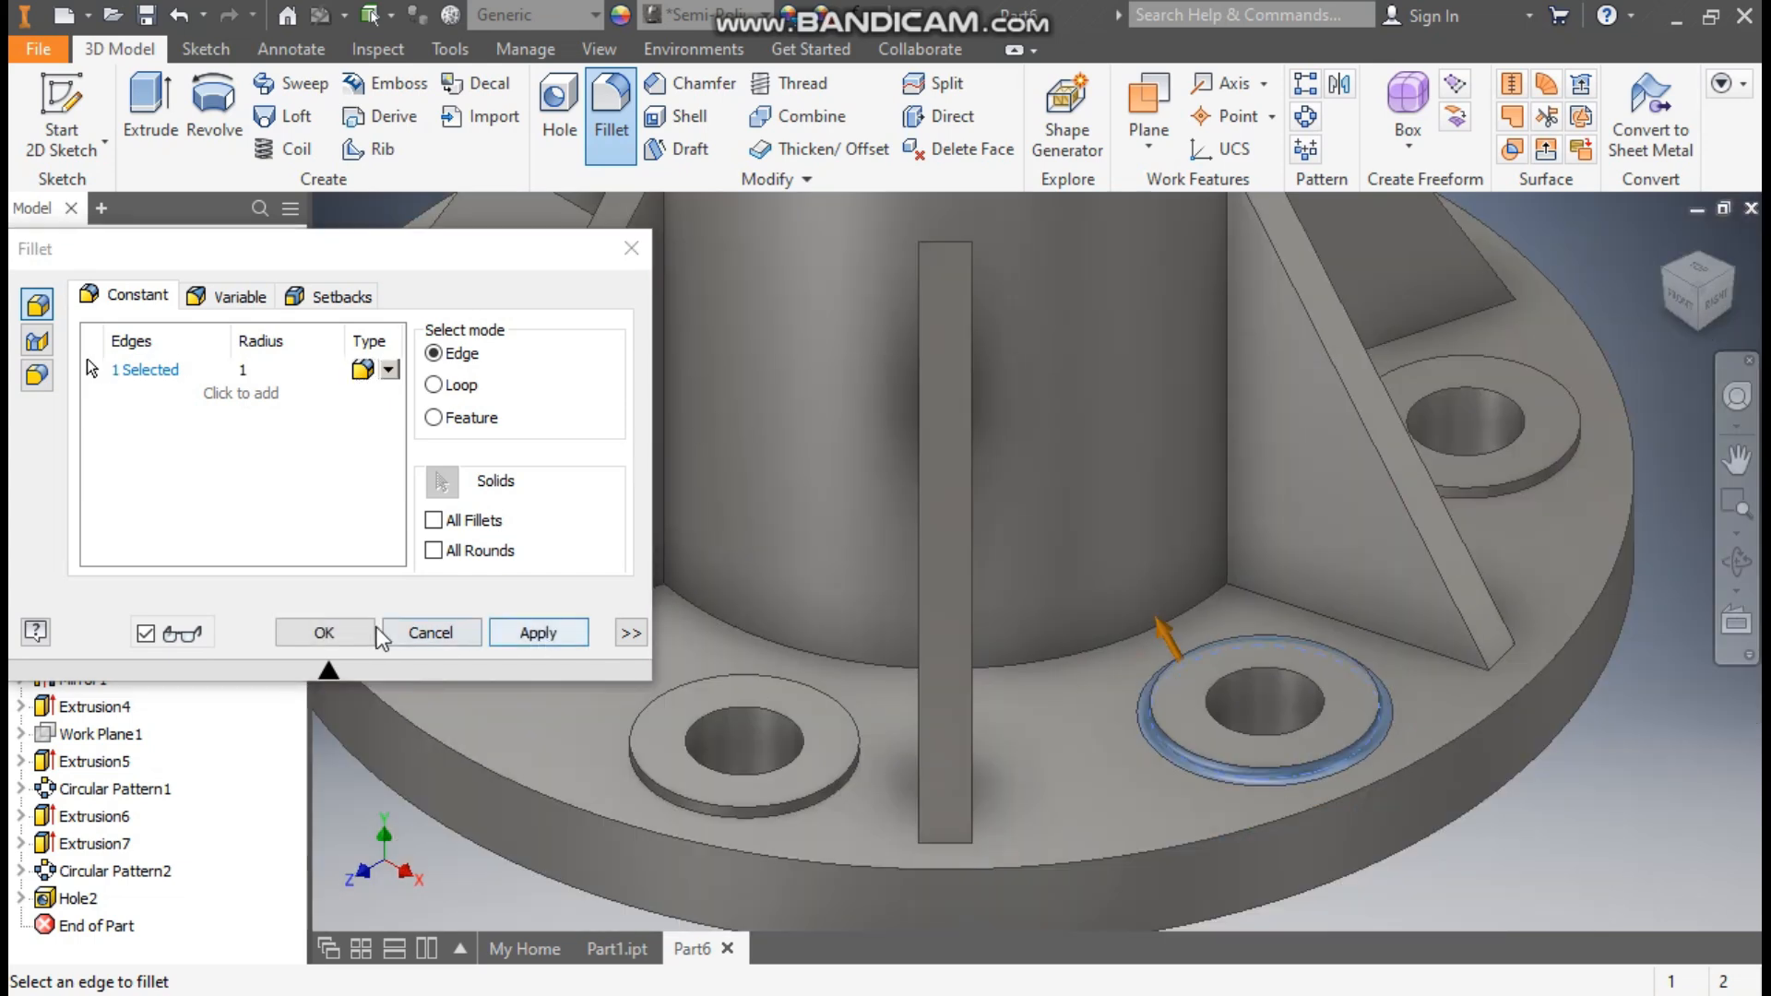
left_click(323, 632)
- Circularly pattern the pad fillet around the base's axis with 6 instances over 360 degrees
scroll(948, 582, "up", 5)
middle_click_drag(949, 574, 951, 618)
scroll(954, 616, "down", 2)
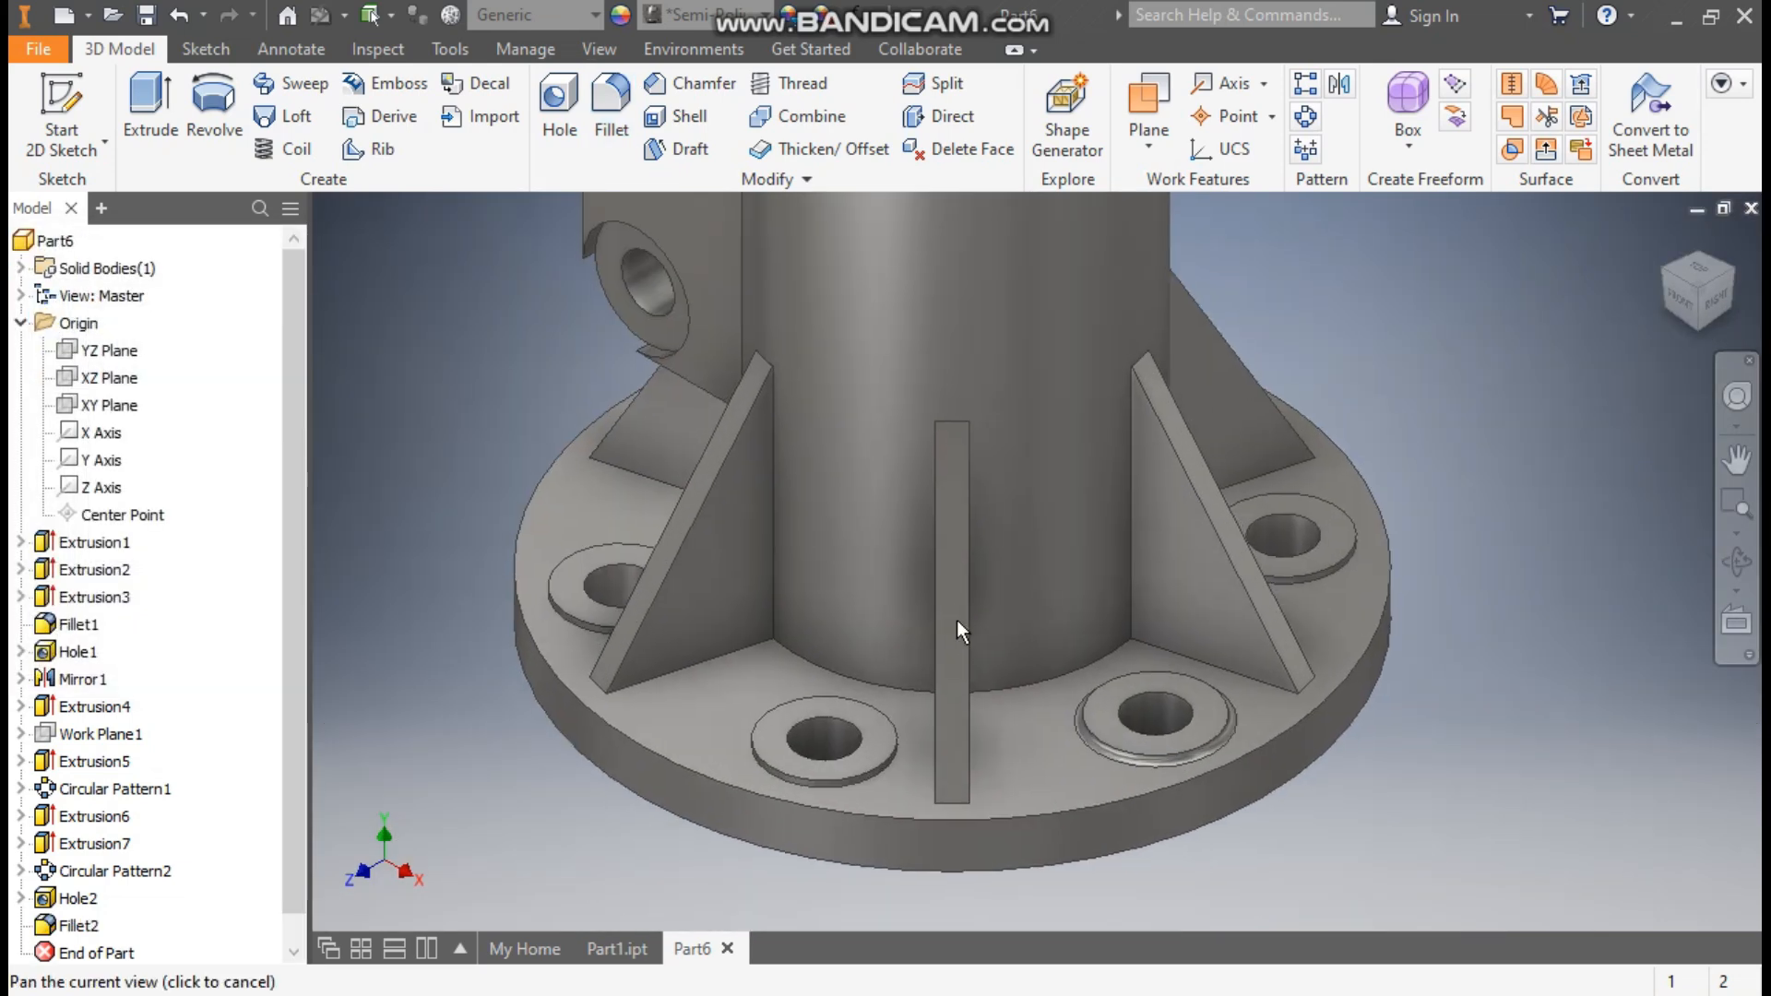
left_click(1305, 116)
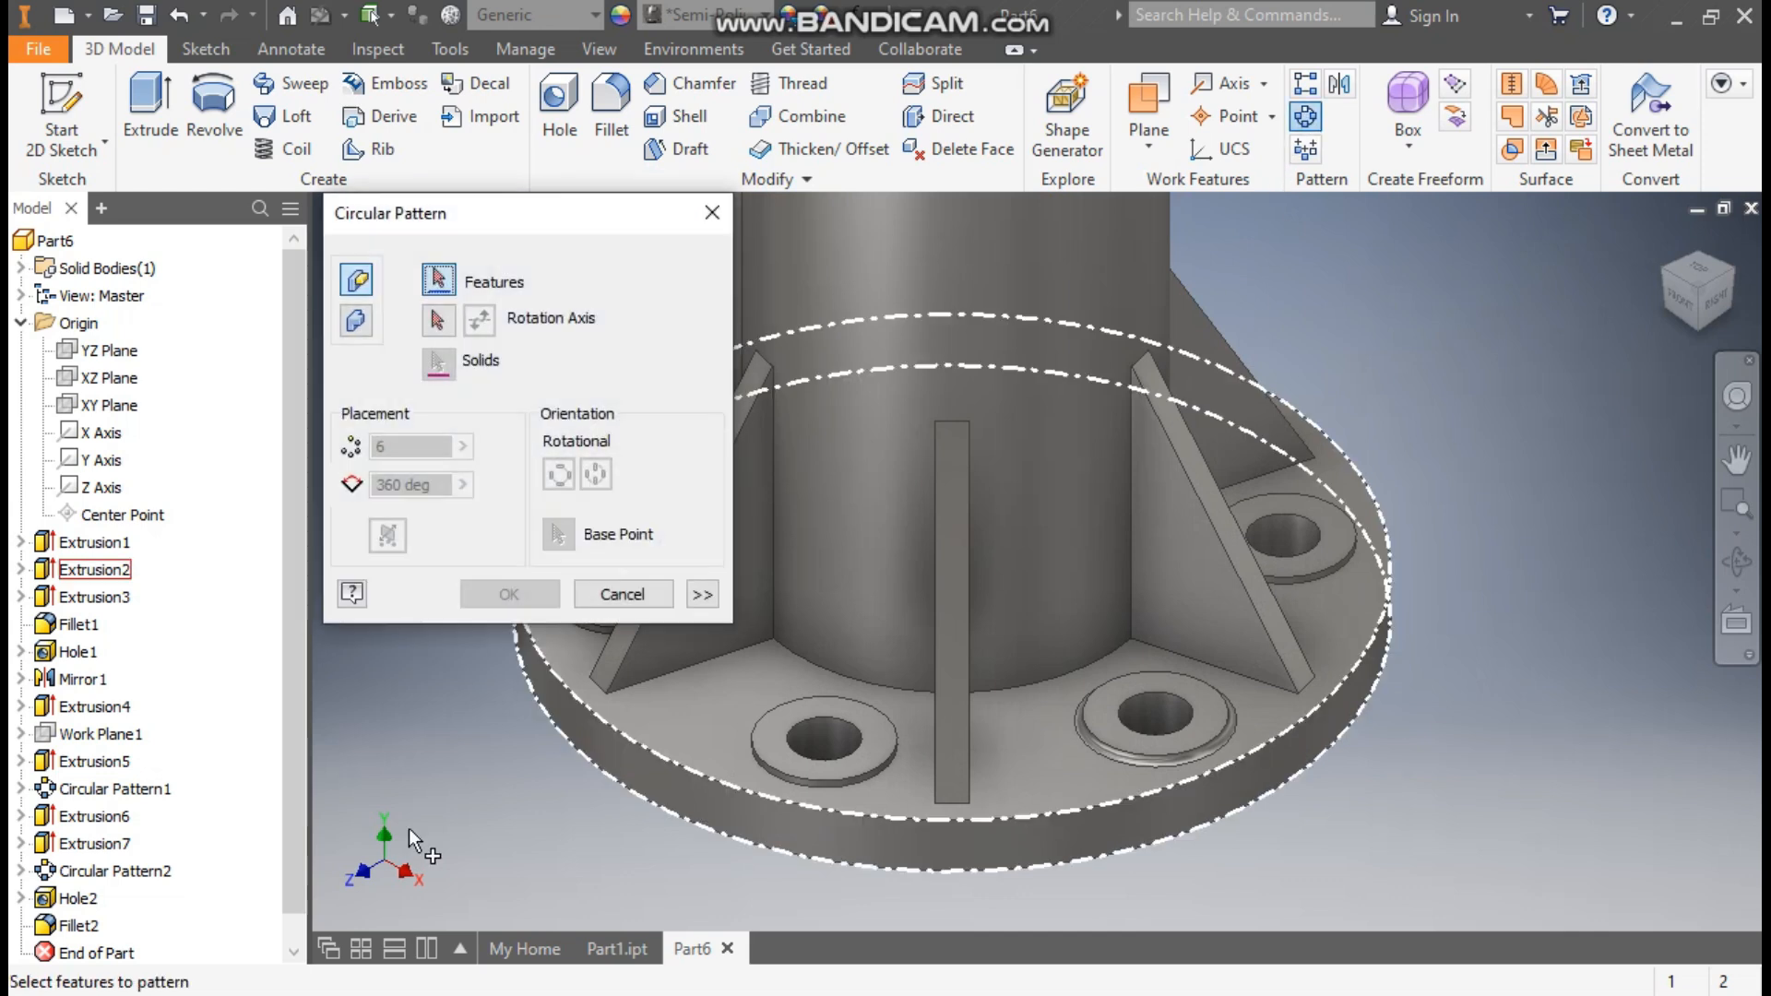
scroll(155, 870, "down", 1)
left_click(138, 897)
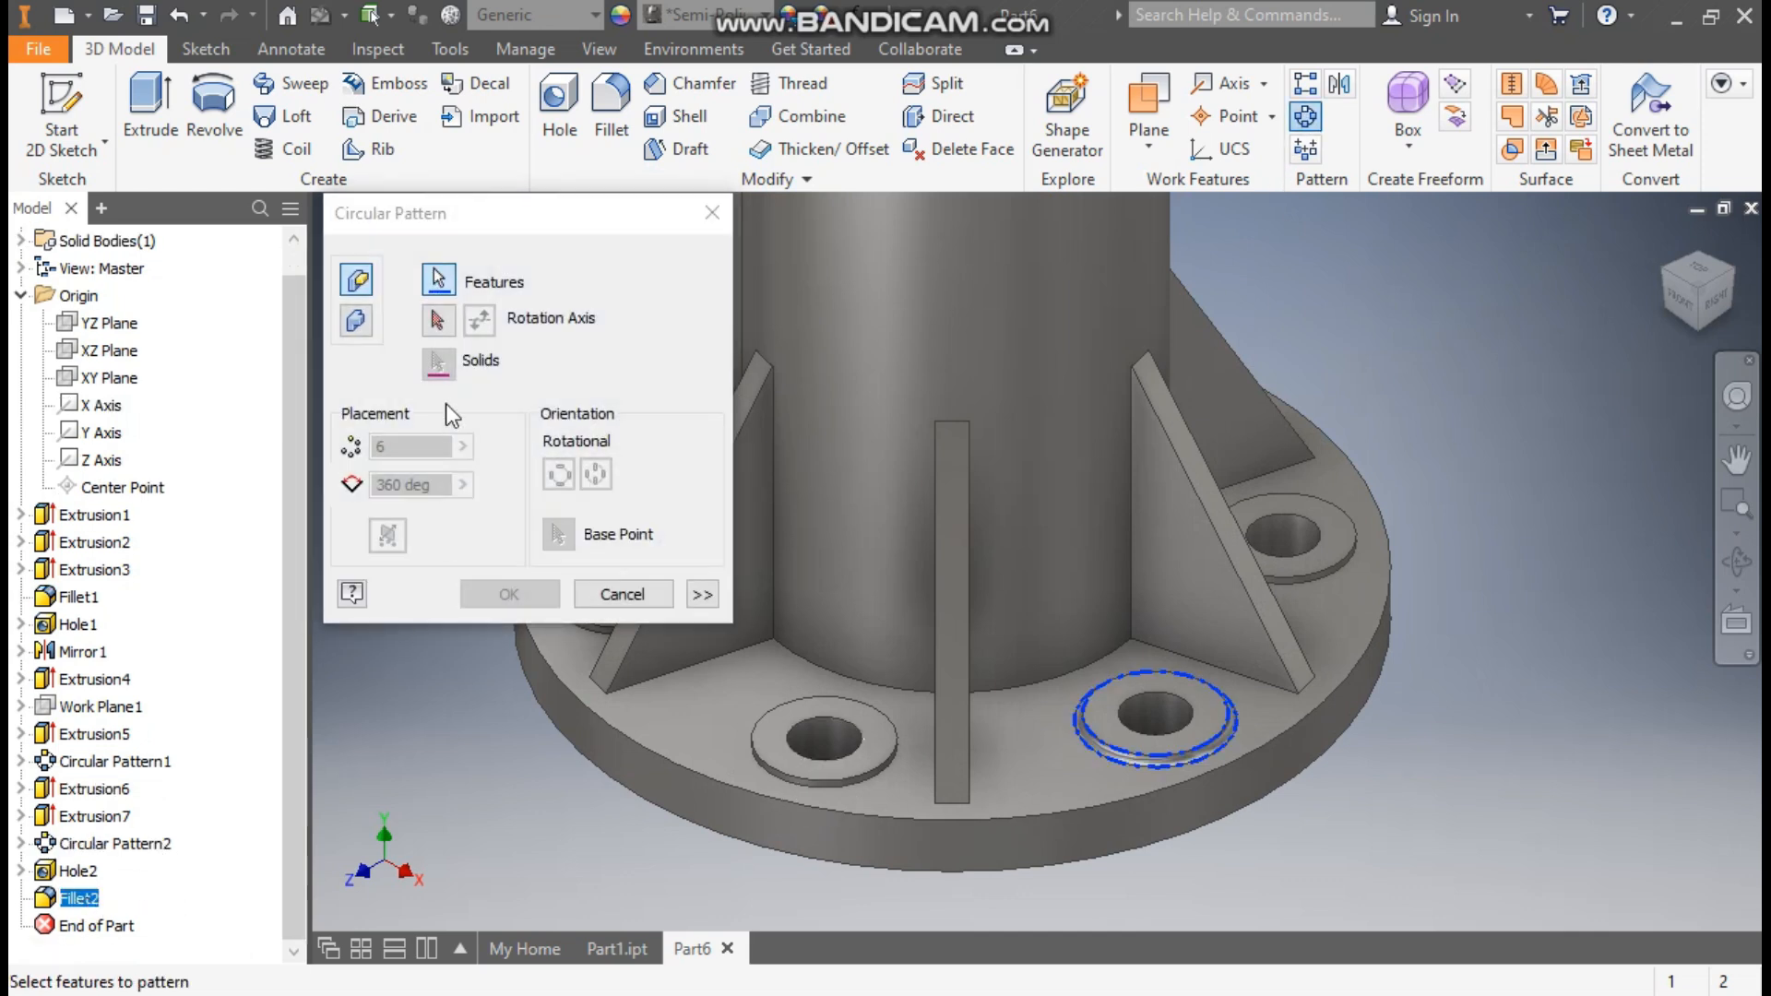
left_click(437, 320)
left_click(1106, 843)
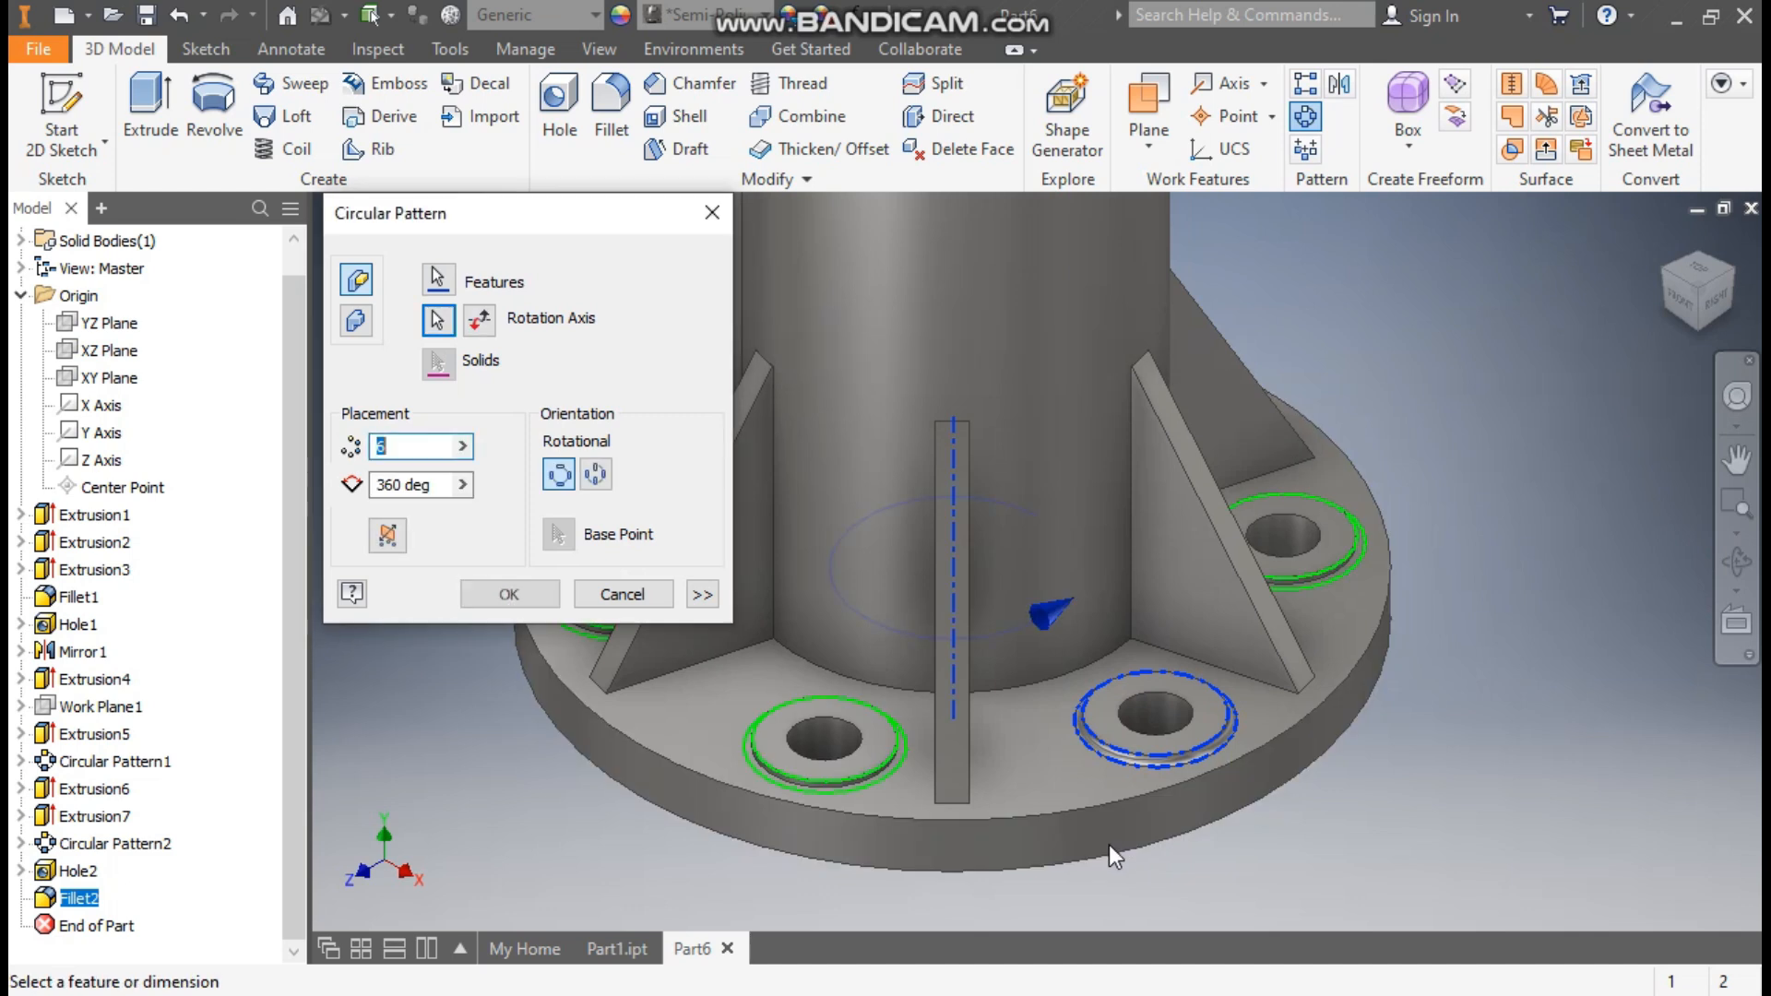
left_click(505, 595)
- Chamfer the upper outer edge of the round base with a 1 mm distance
scroll(1467, 605, "down", 3)
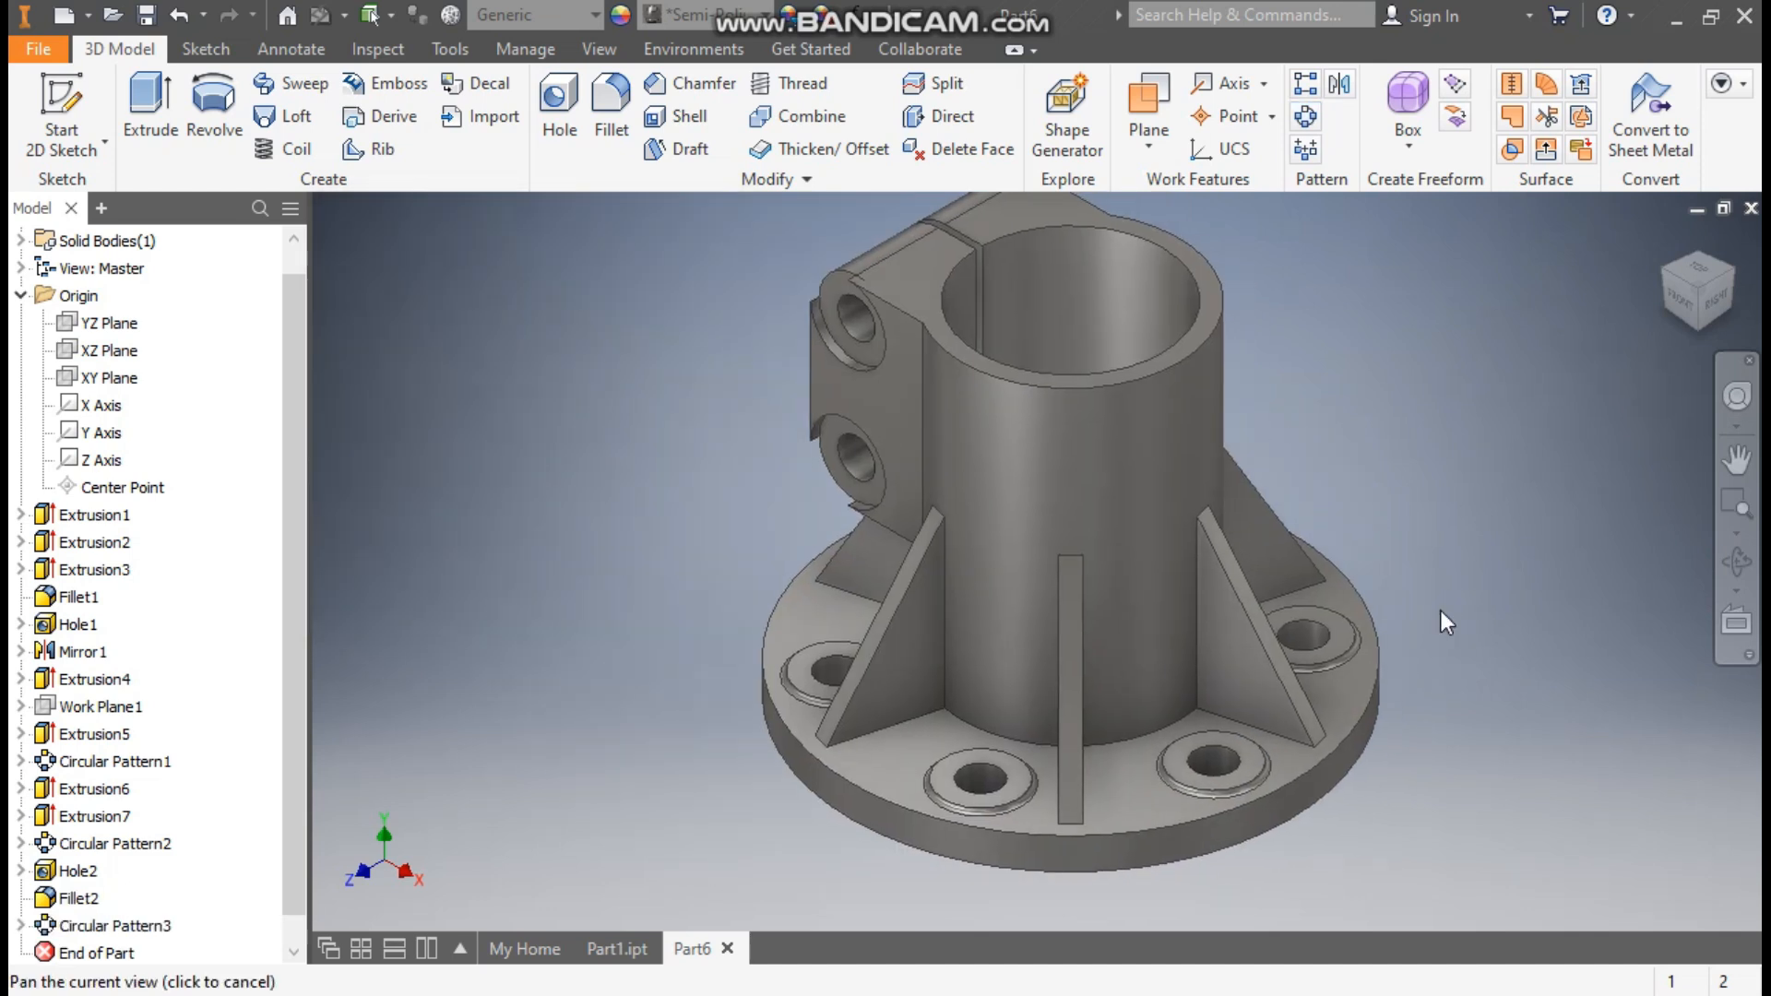
left_click(1296, 781)
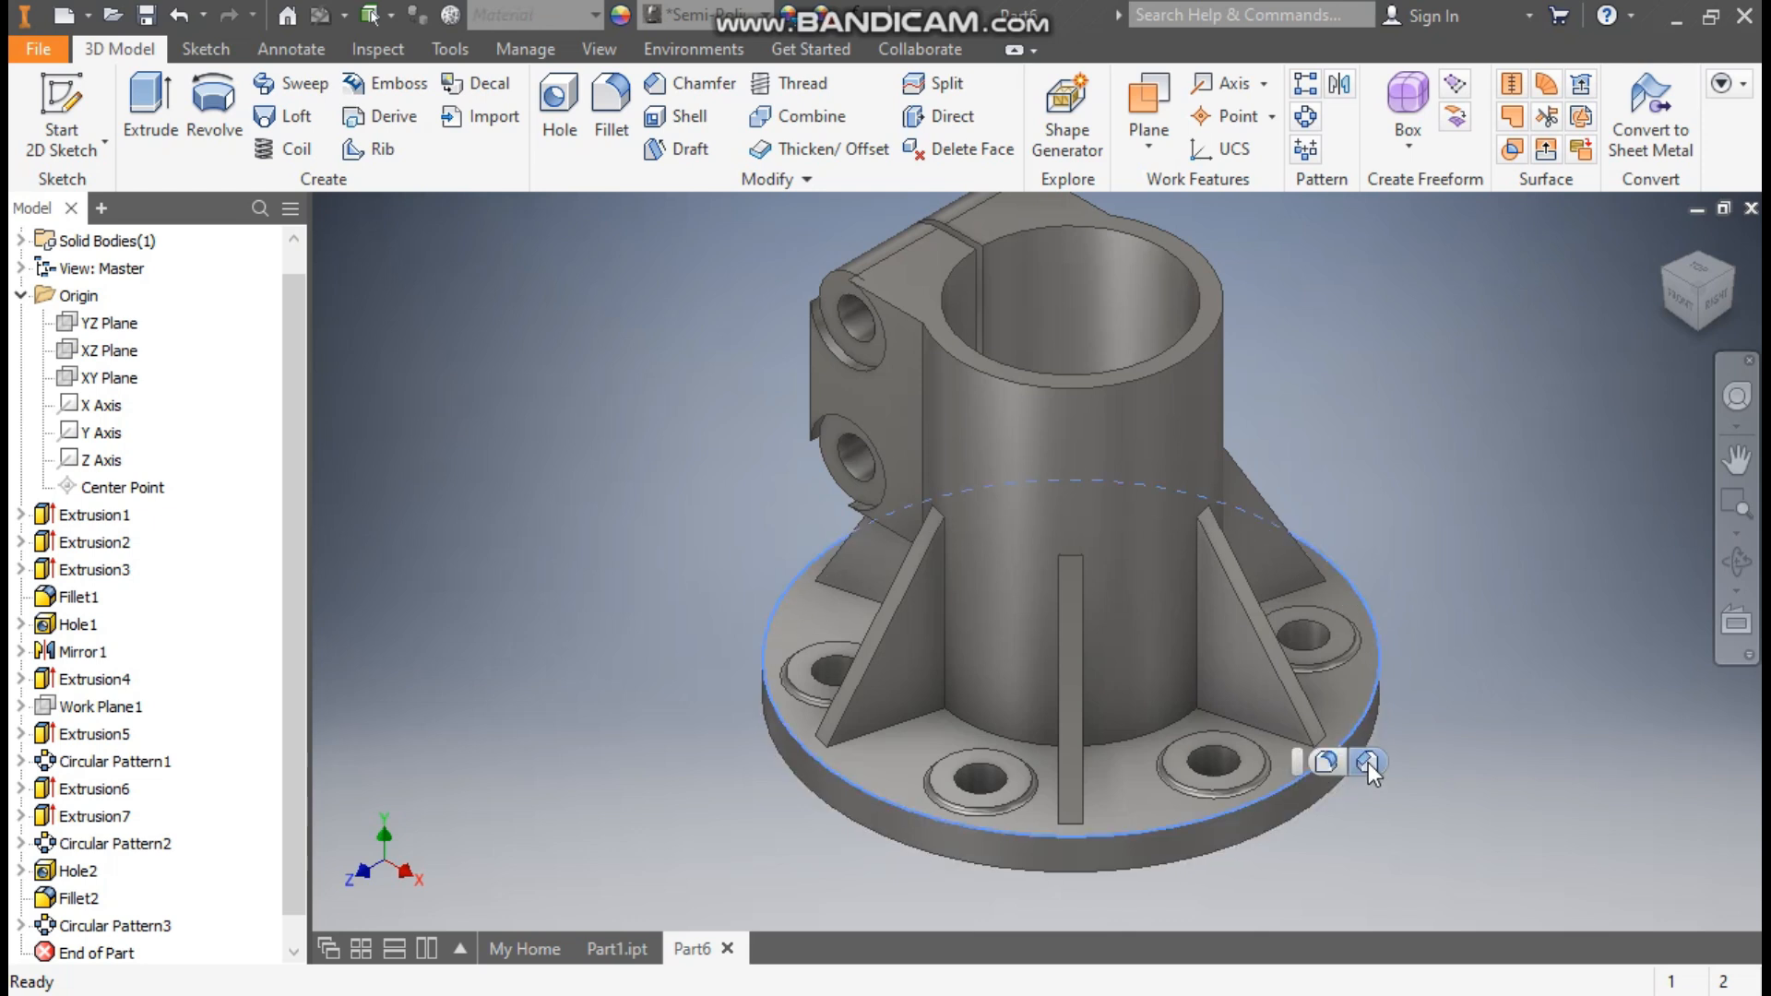
left_click(1369, 762)
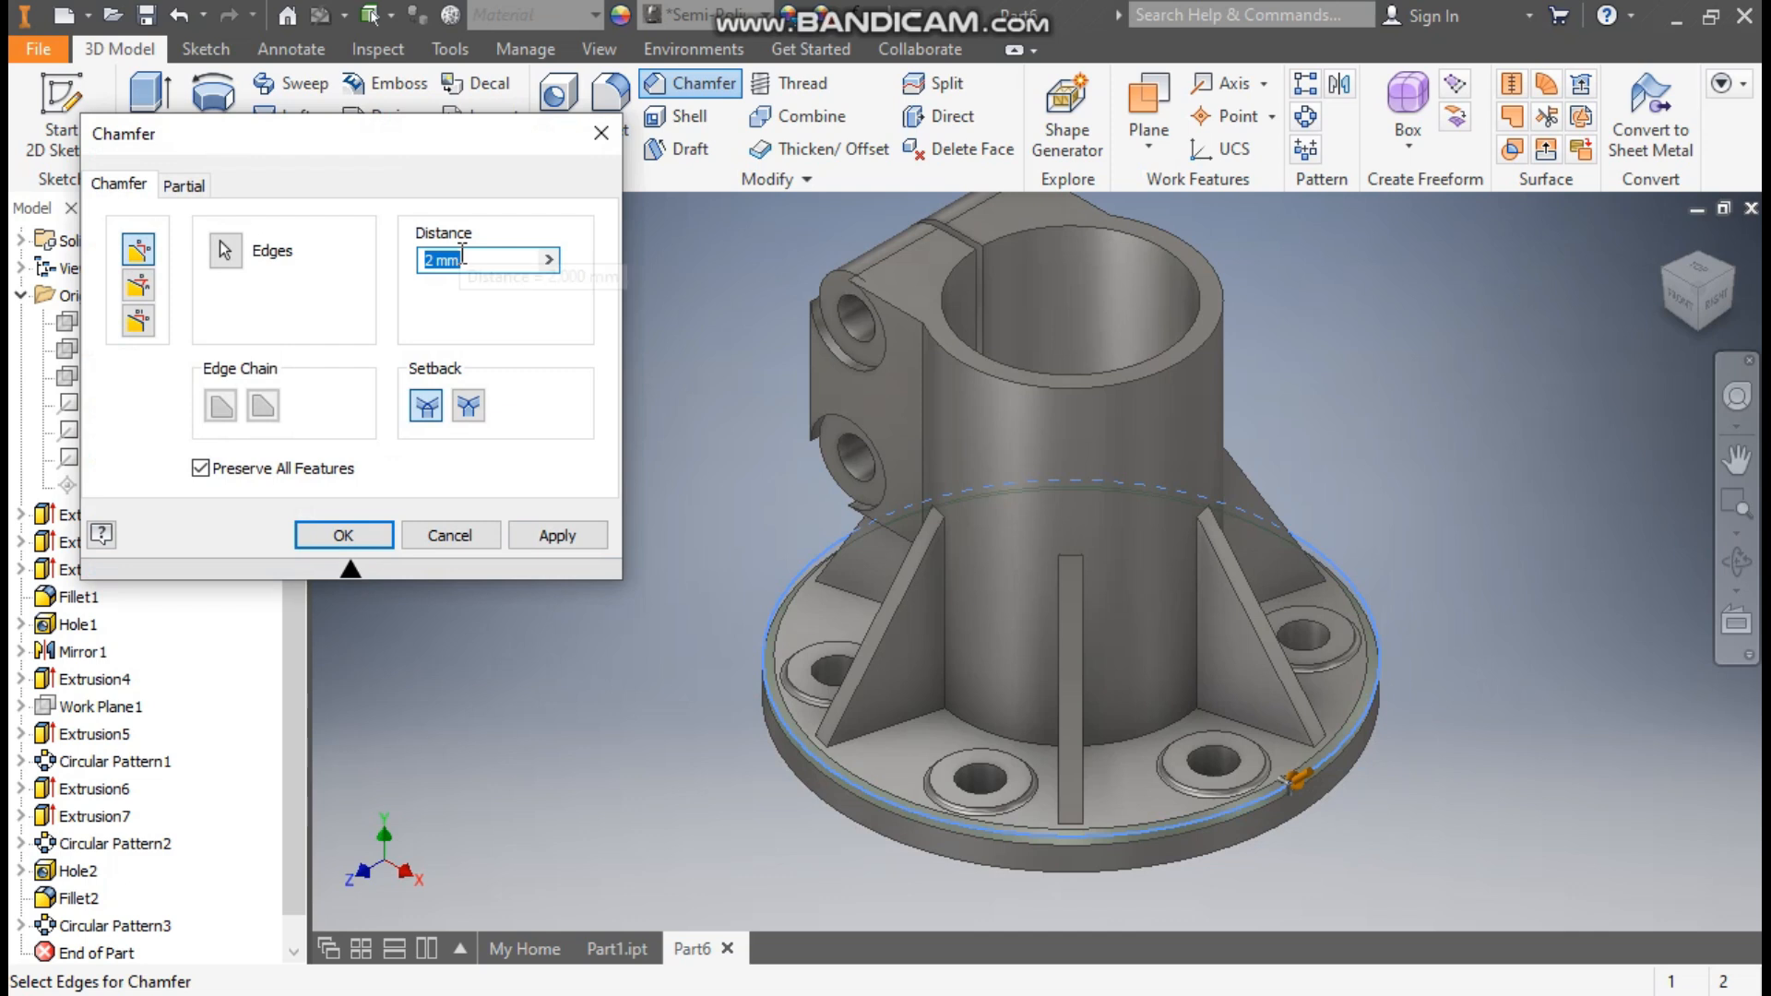
type("1")
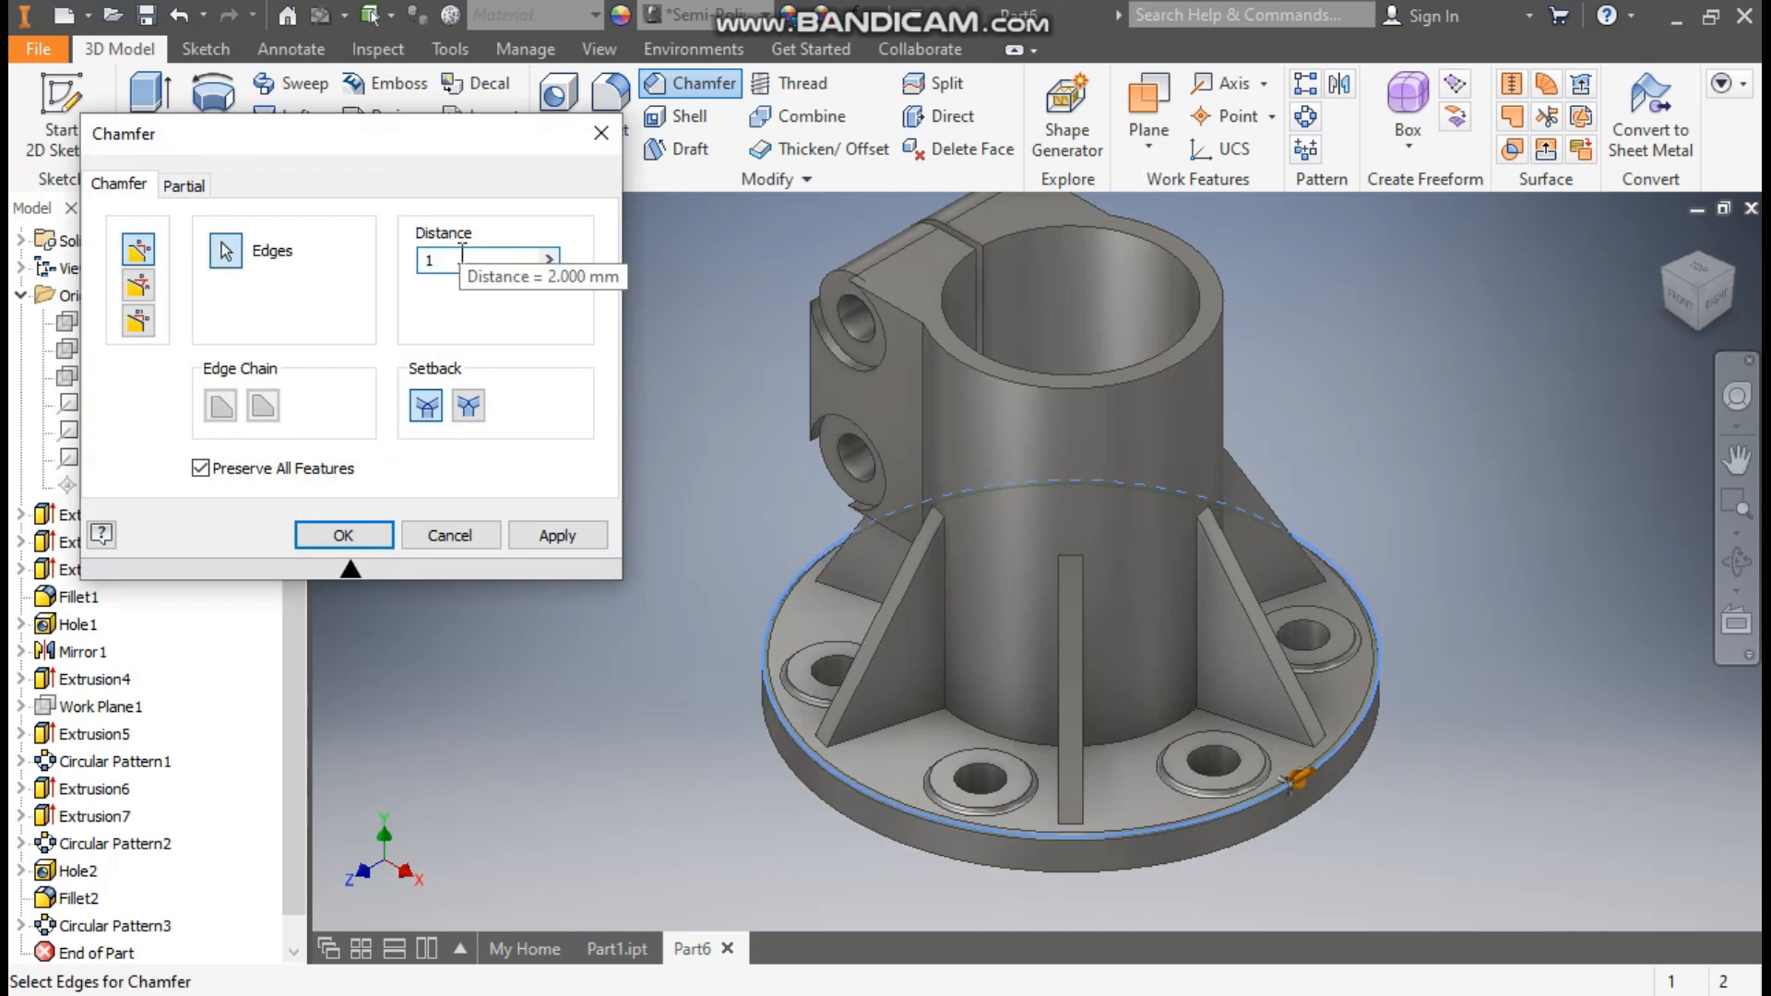
left_click(359, 535)
middle_click_drag(1505, 508, 1422, 521)
scroll(1476, 526, "down", 1)
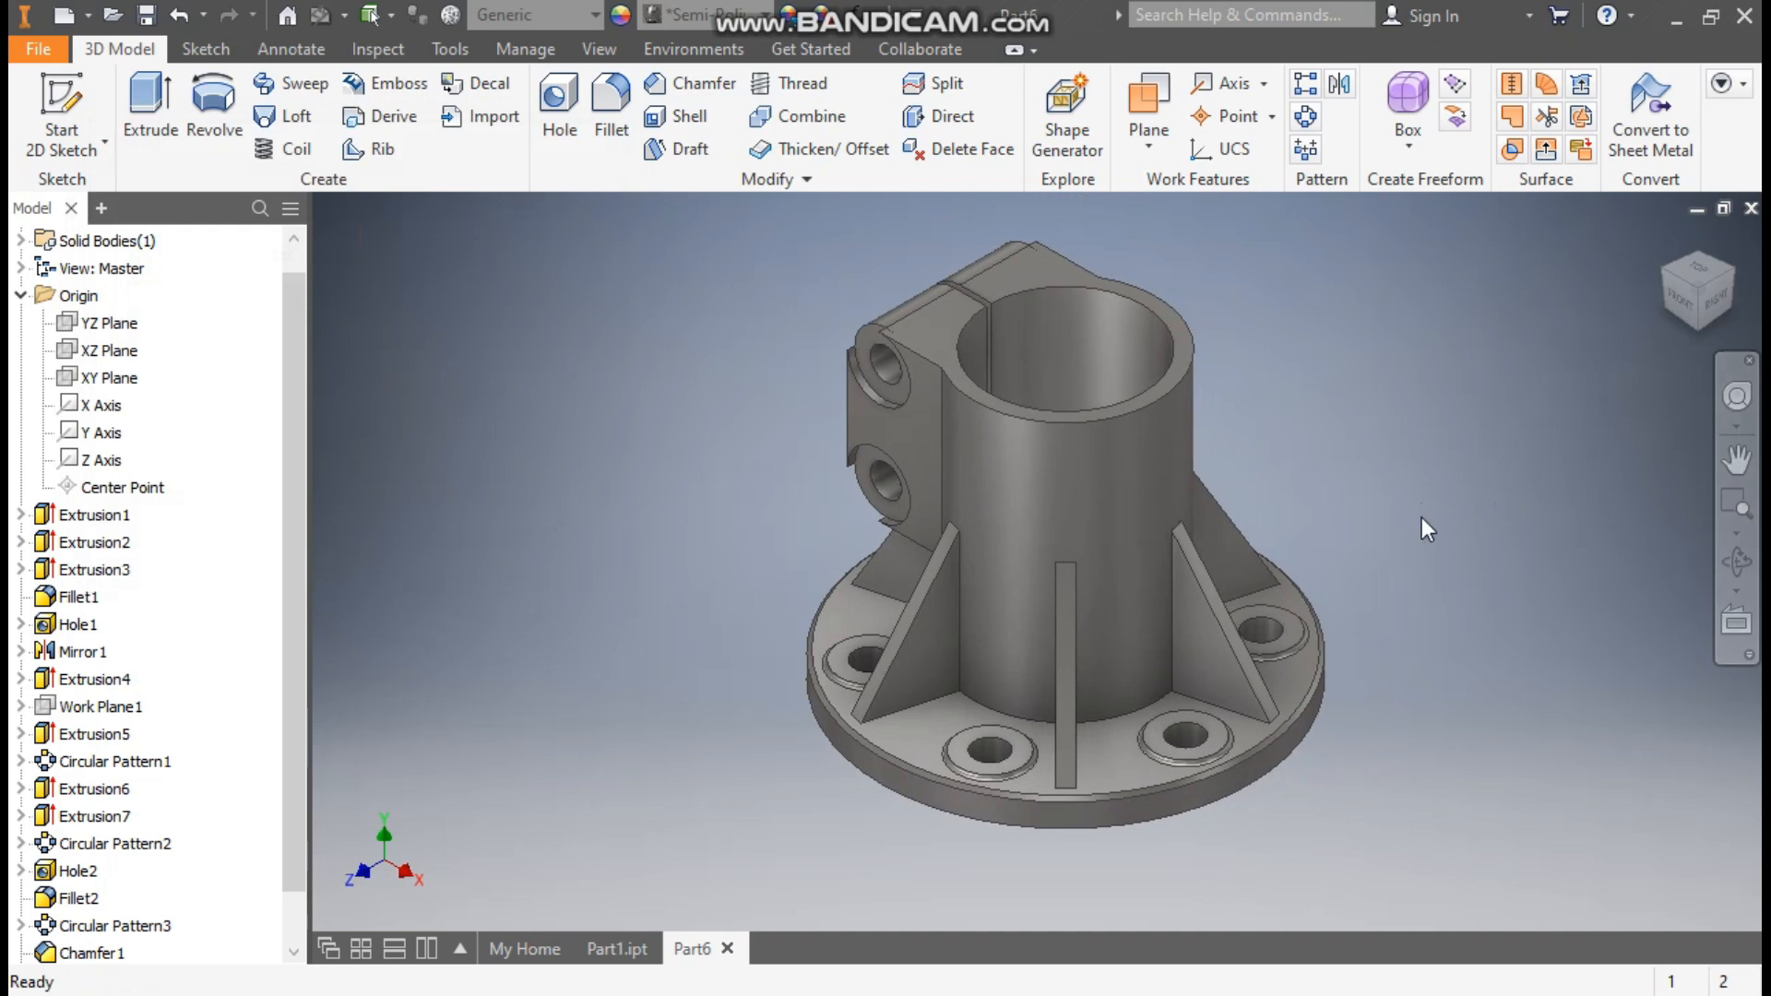